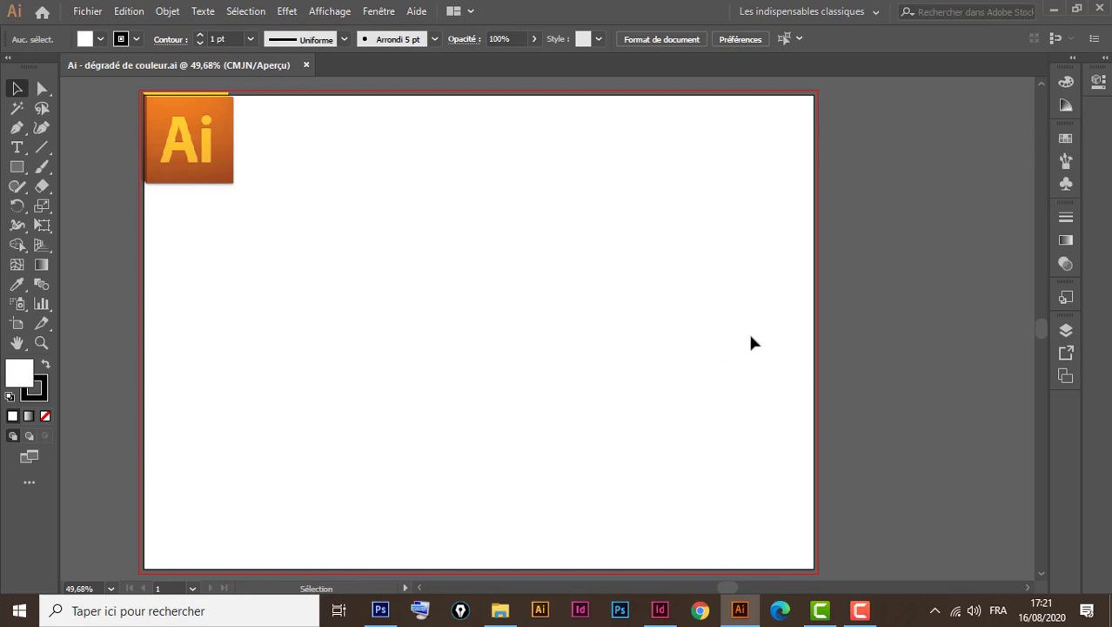
Display the full colour swatch collection and float the gradient settings beside it over the artboard
{"action": "left_click", "coordinate": [1066, 139]}
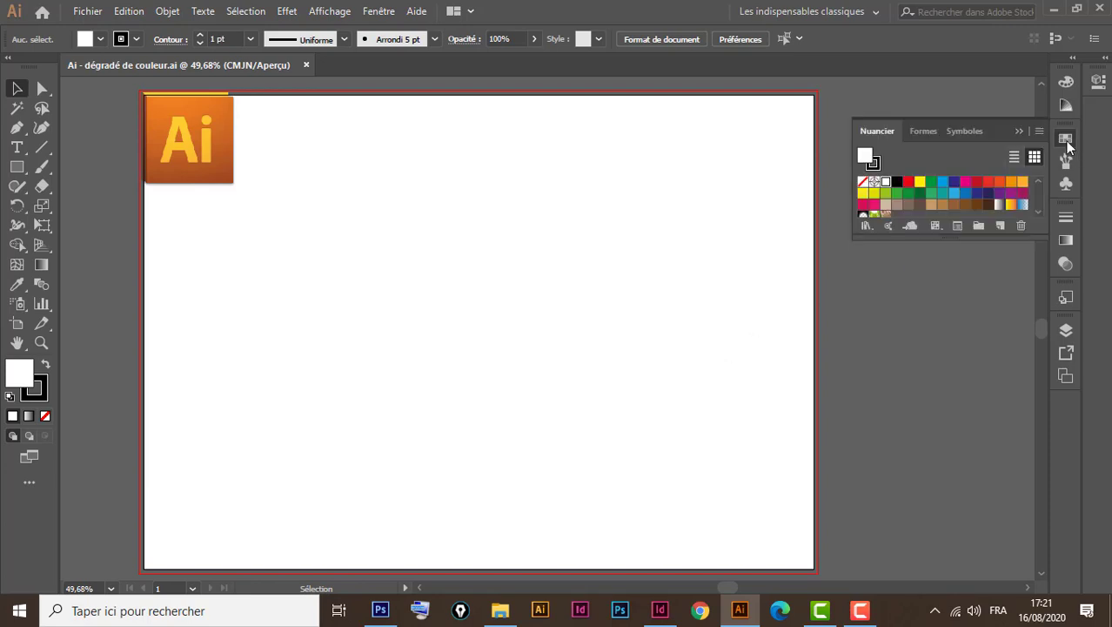
{"action": "left_click_drag", "start_coordinate": [945, 239], "coordinate": [959, 357]}
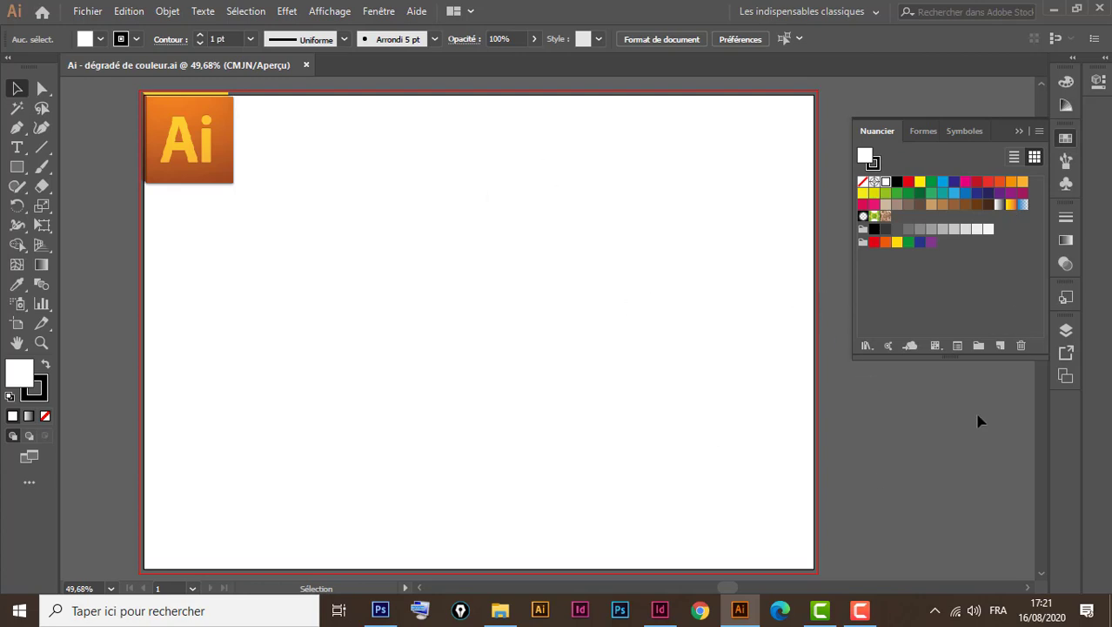
{"action": "left_click", "coordinate": [1067, 246]}
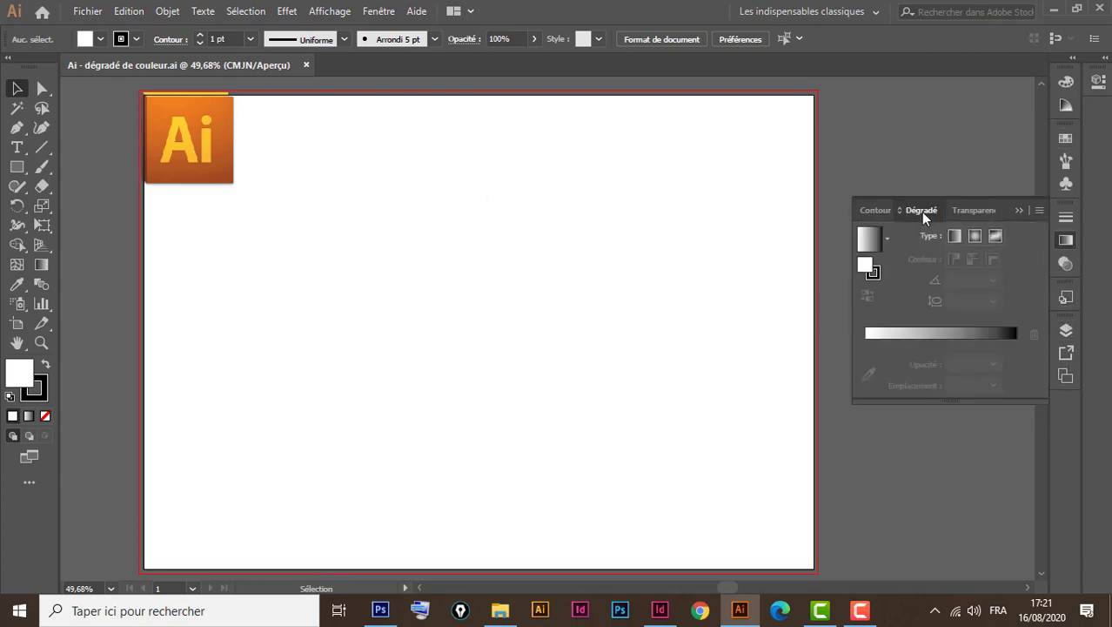
{"action": "left_click_drag", "start_coordinate": [925, 211], "coordinate": [625, 75]}
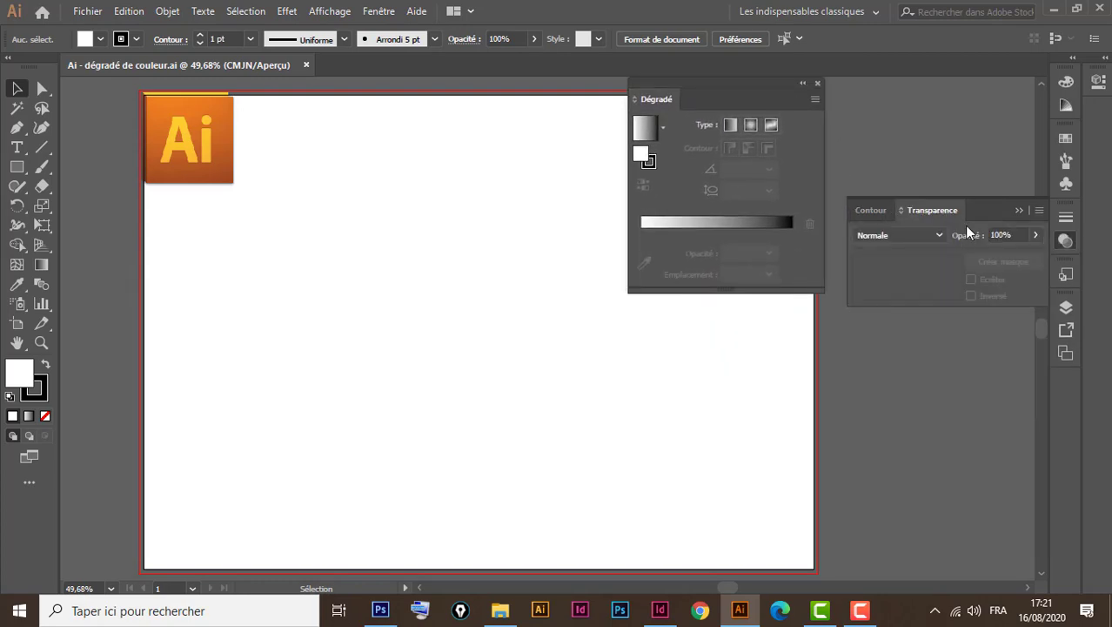
{"action": "left_click", "coordinate": [1065, 137]}
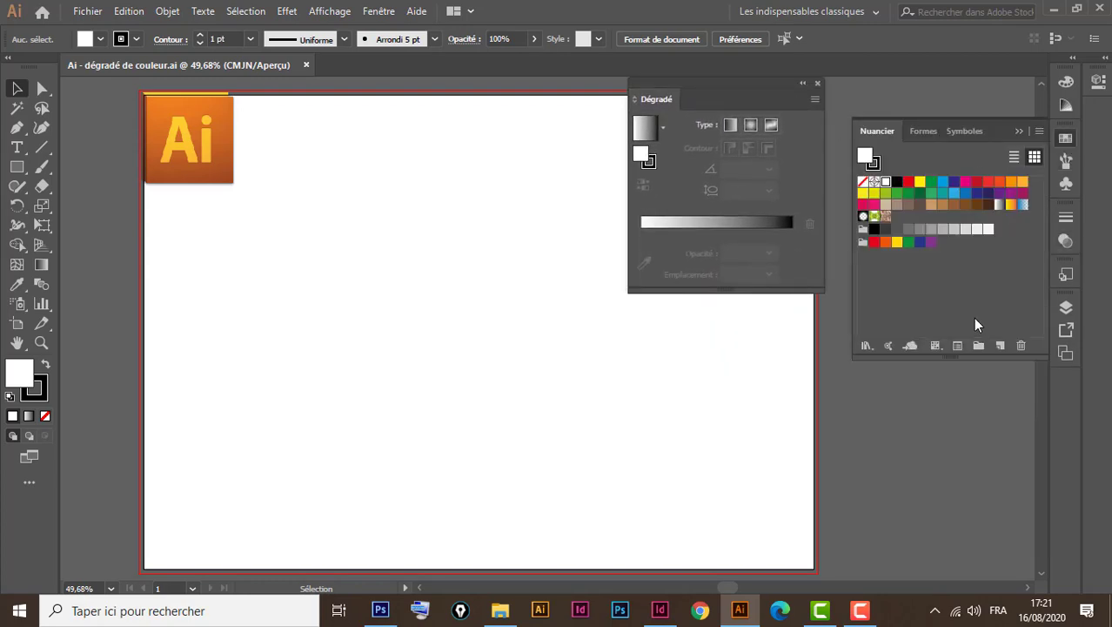
{"action": "left_click_drag", "start_coordinate": [747, 80], "coordinate": [767, 110]}
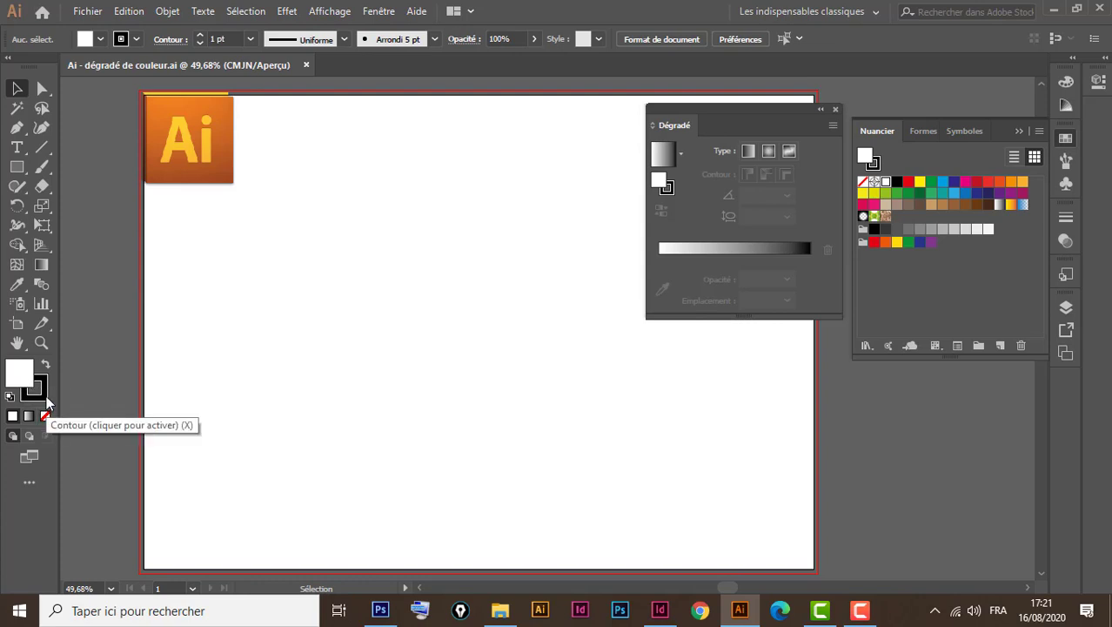
Draw a large rectangle on the artboard below the Ai logo and keep it selected
{"action": "left_click", "coordinate": [17, 166]}
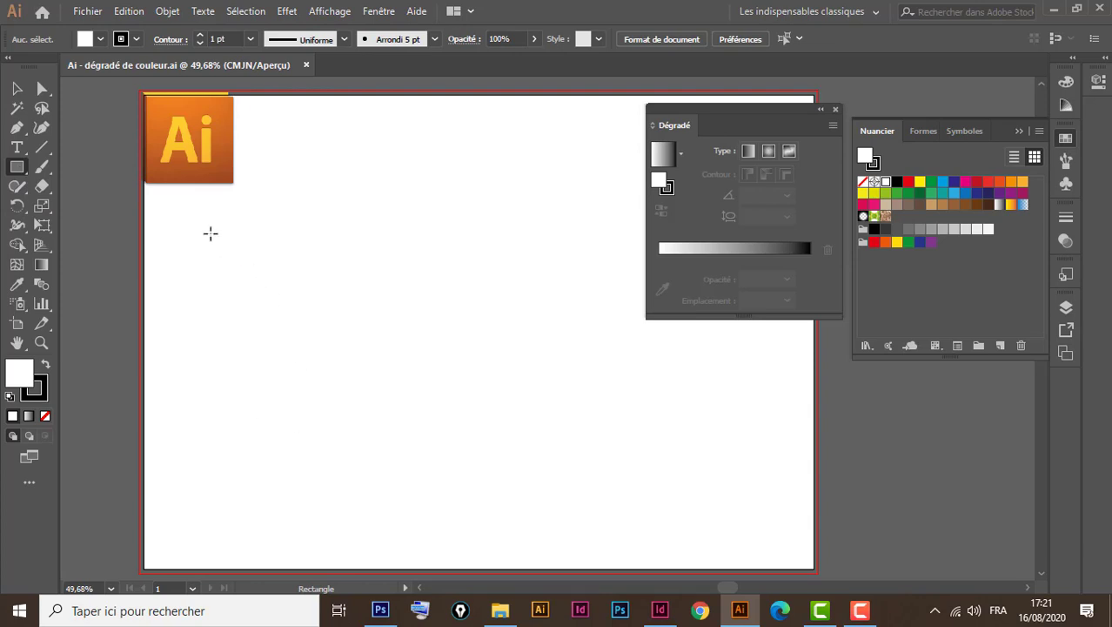
{"action": "mouse_move", "coordinate": [209, 234]}
{"action": "left_mouse_down"}
{"action": "mouse_move", "coordinate": [252, 282]}
{"action": "mouse_move", "coordinate": [352, 341]}
{"action": "mouse_move", "coordinate": [518, 393]}
{"action": "mouse_move", "coordinate": [526, 414]}
{"action": "left_mouse_up"}
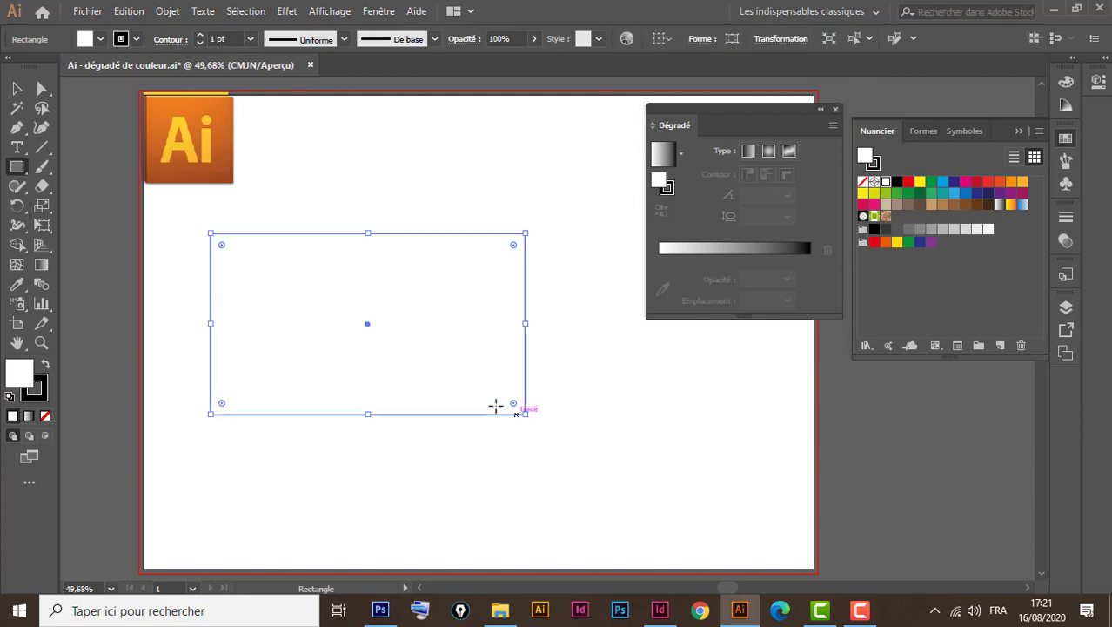
{"action": "left_click", "coordinate": [26, 89]}
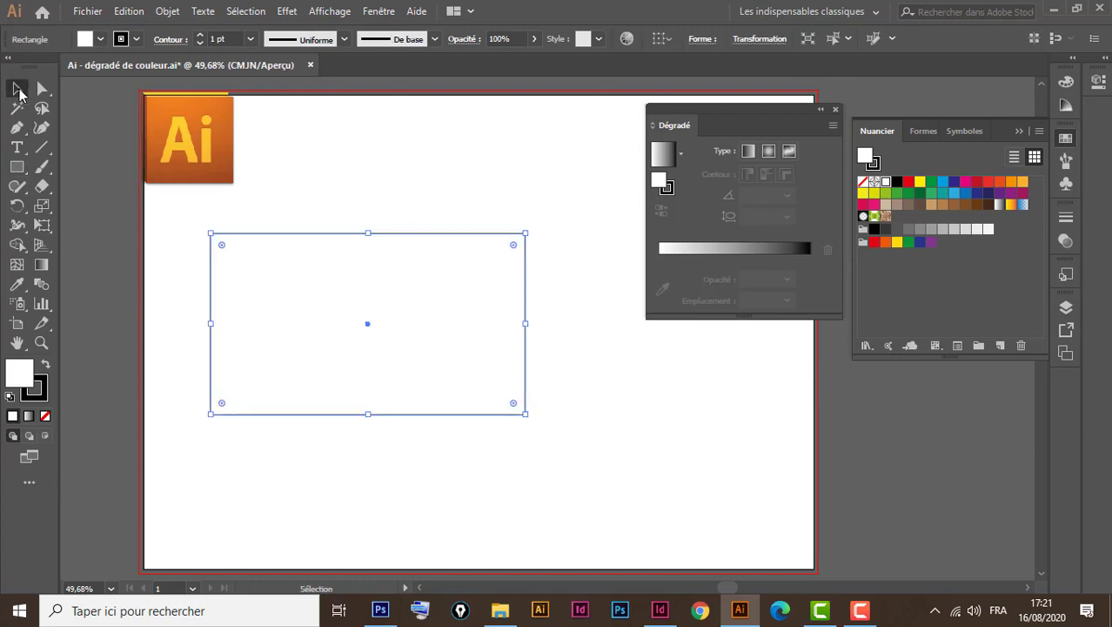
Close the gradient settings, reopen them and place them beside the colour swatches
{"action": "left_click", "coordinate": [836, 110]}
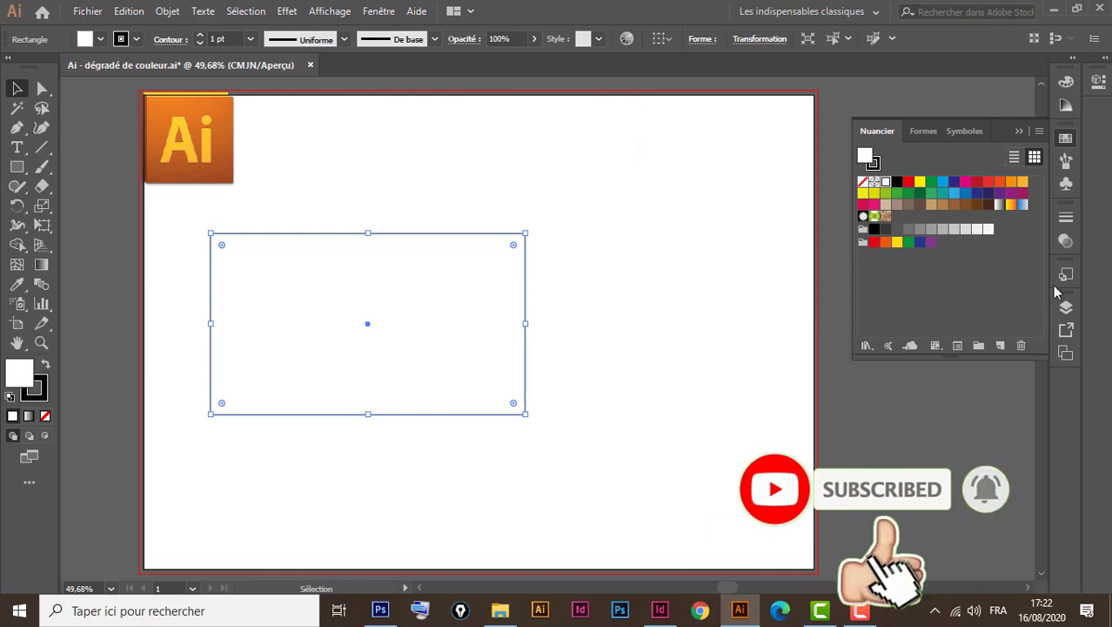
{"action": "left_click", "coordinate": [383, 12]}
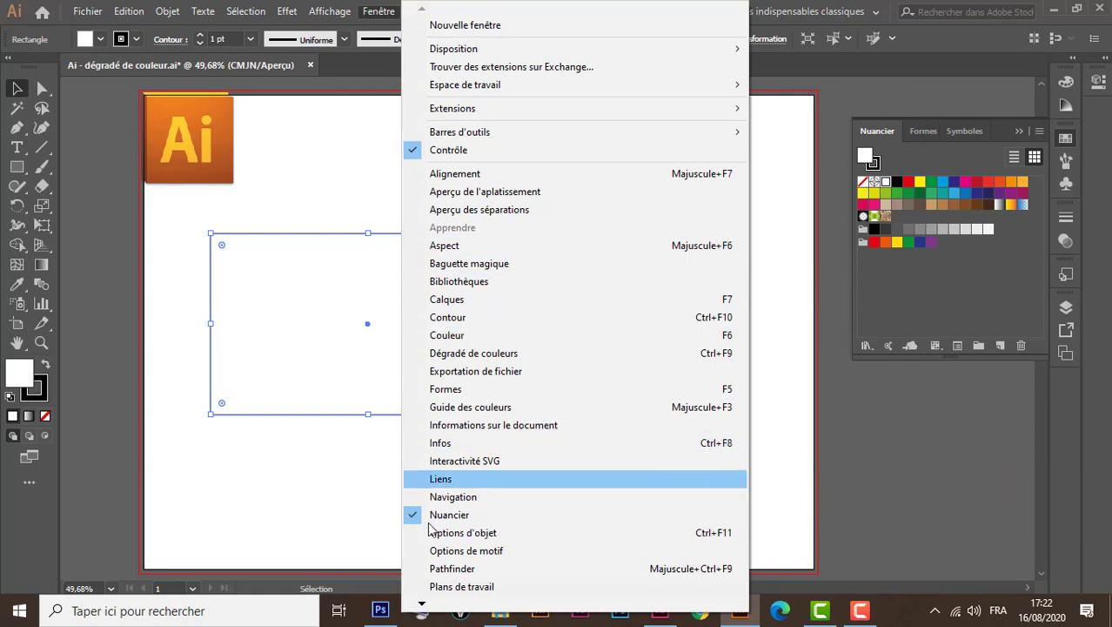
{"action": "left_click", "coordinate": [477, 357]}
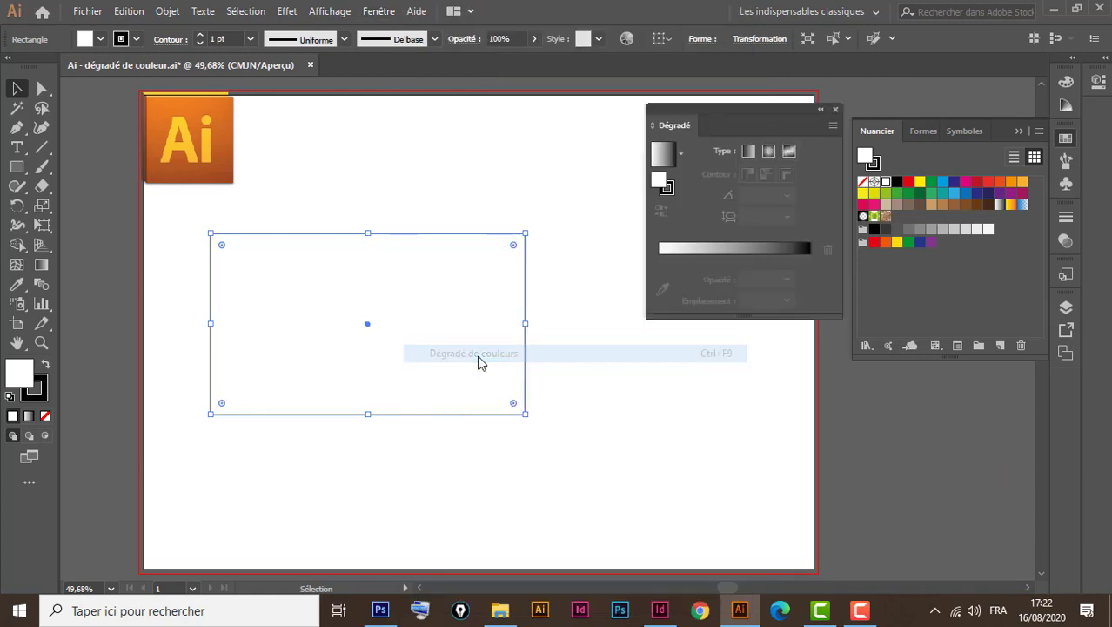
{"action": "left_click_drag", "start_coordinate": [779, 111], "coordinate": [772, 112]}
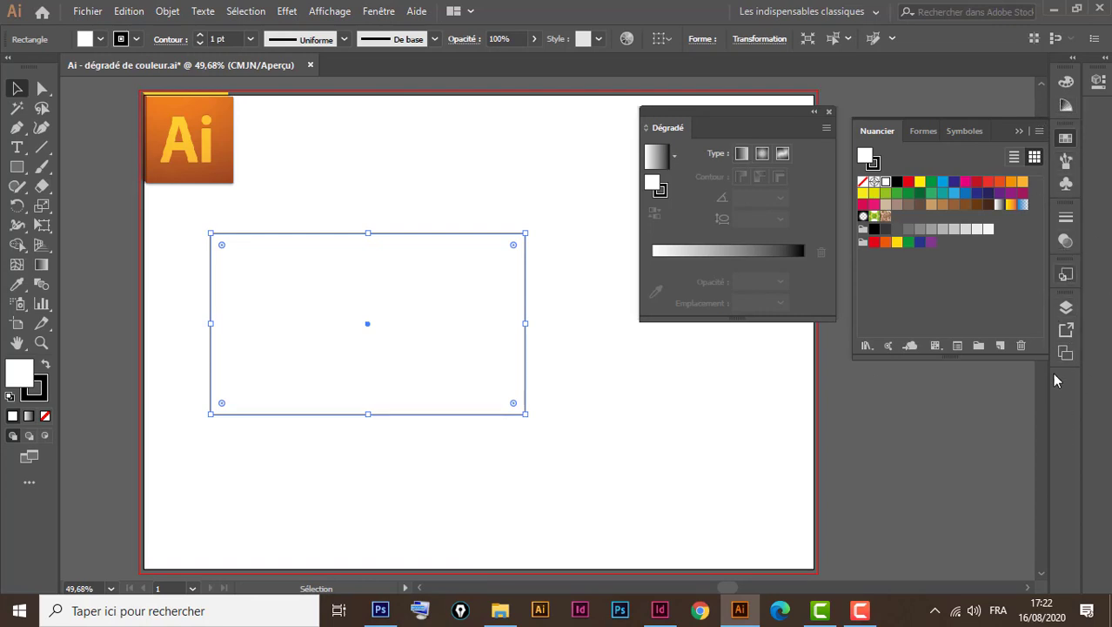
Fill the selected rectangle with a linear gradient, using the preset yellow-orange-red gradient swatch
{"action": "left_click", "coordinate": [736, 252]}
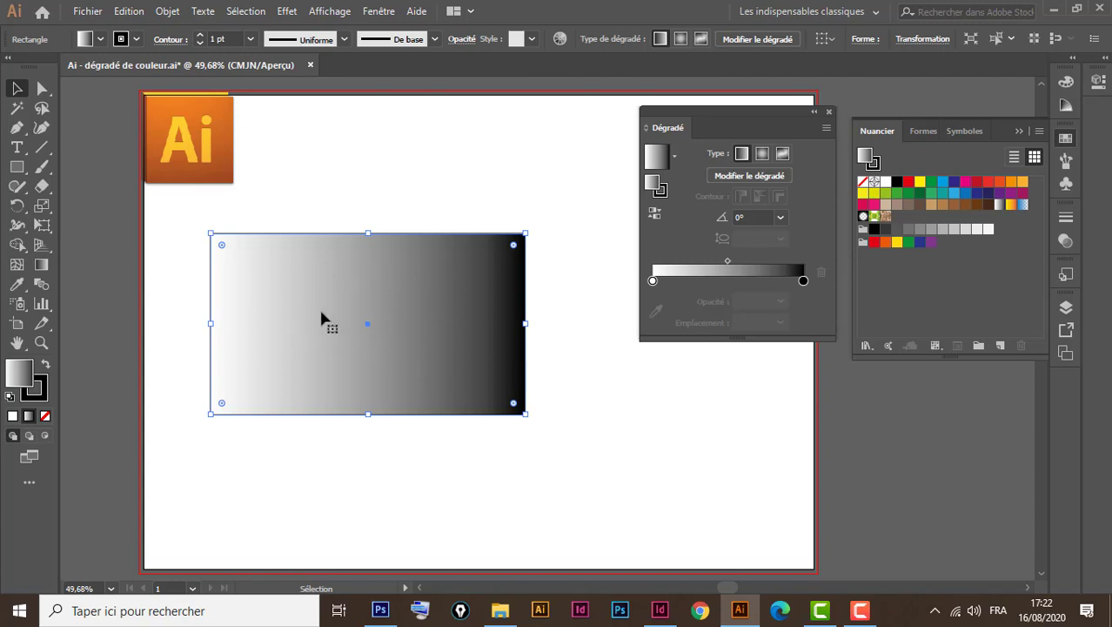
{"action": "left_click", "coordinate": [102, 40]}
{"action": "left_click", "coordinate": [138, 40]}
{"action": "left_click", "coordinate": [100, 40]}
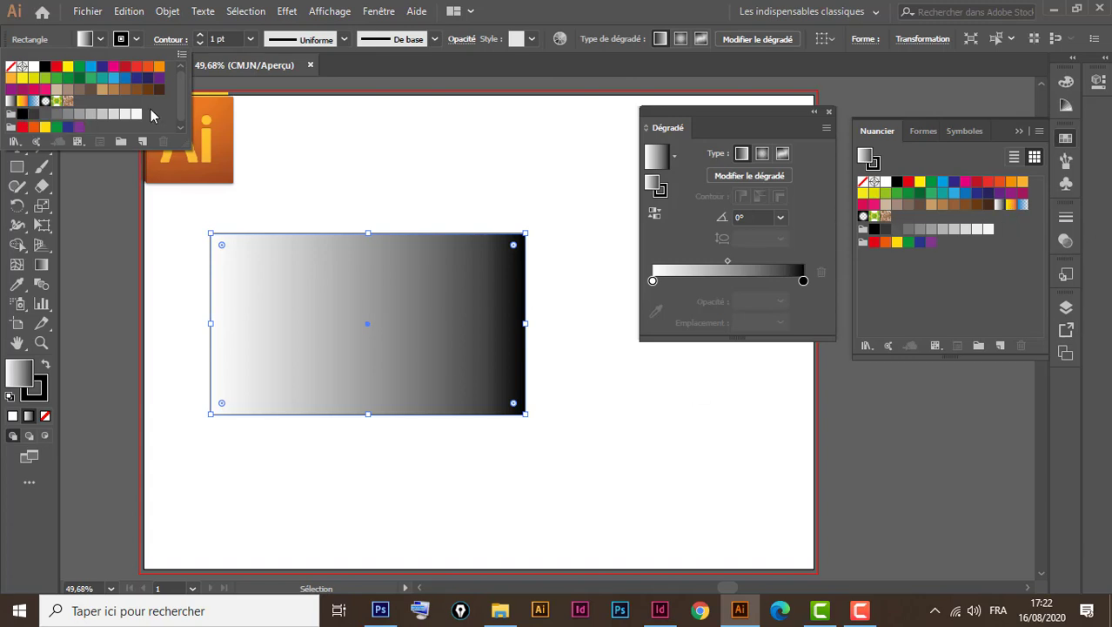
{"action": "left_click", "coordinate": [22, 102]}
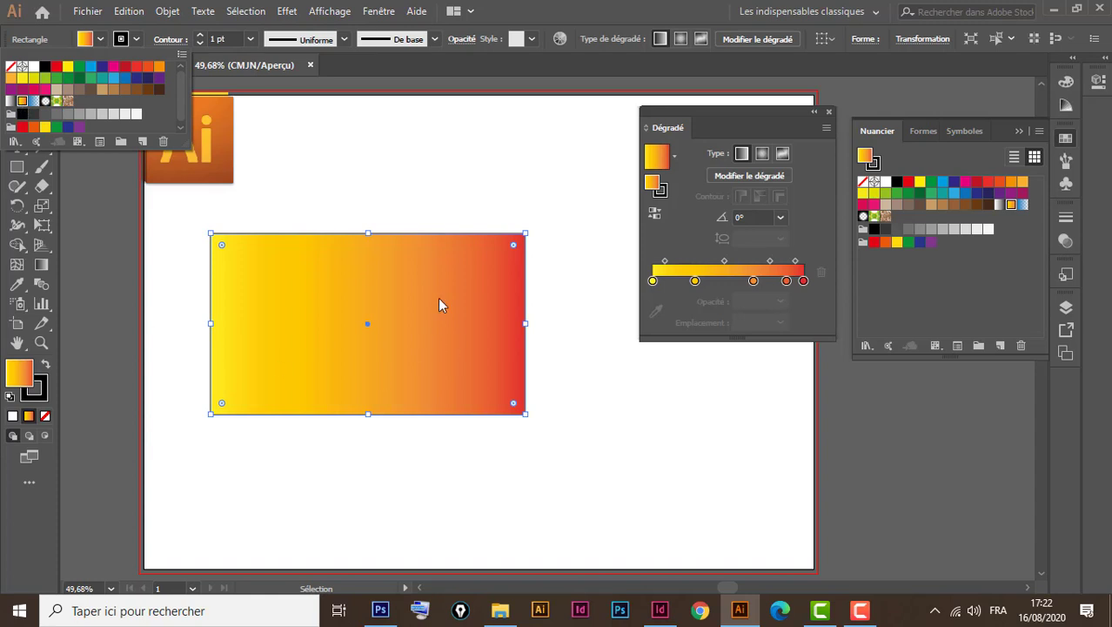
{"action": "left_click", "coordinate": [490, 191]}
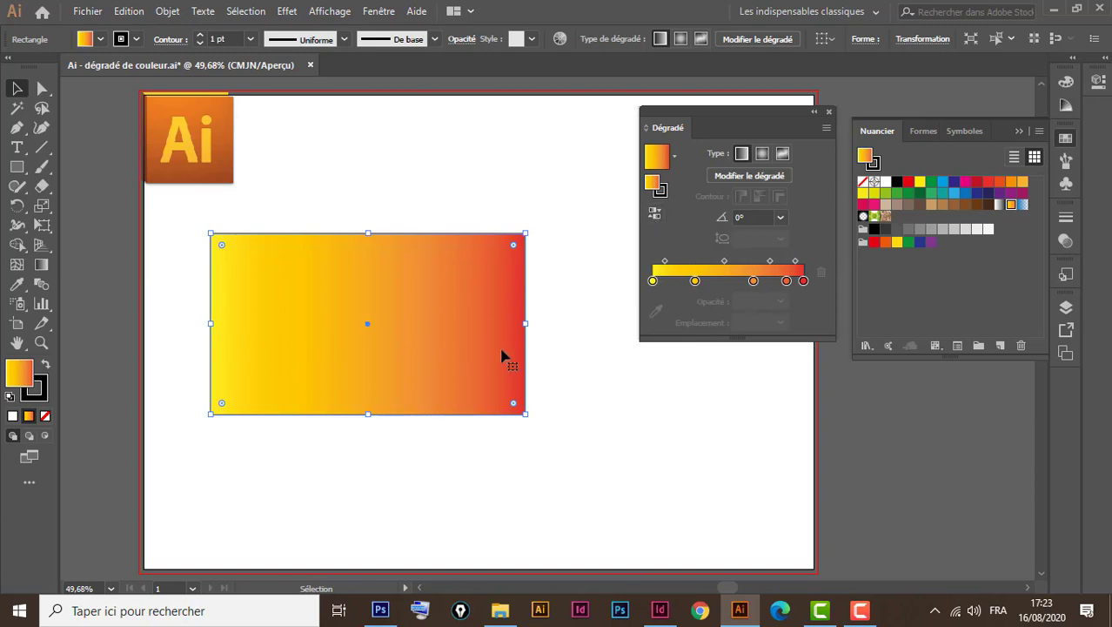
Reverse the rectangle's gradient and recolour its yellow end stop with a dark blue swatch
{"action": "left_click", "coordinate": [654, 212]}
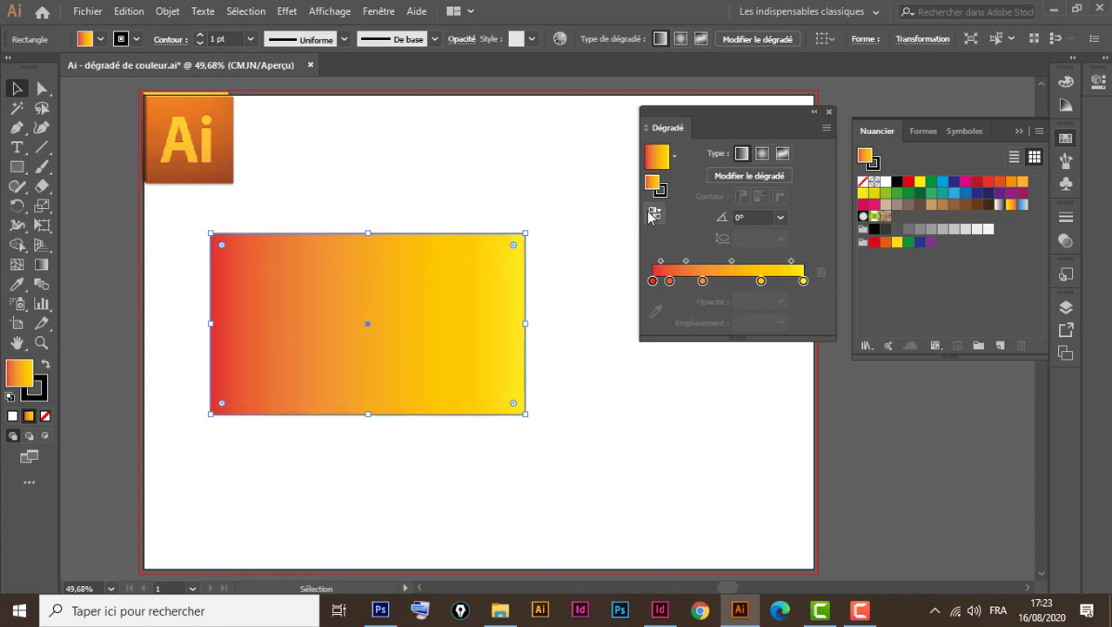
{"action": "double_click", "coordinate": [803, 282]}
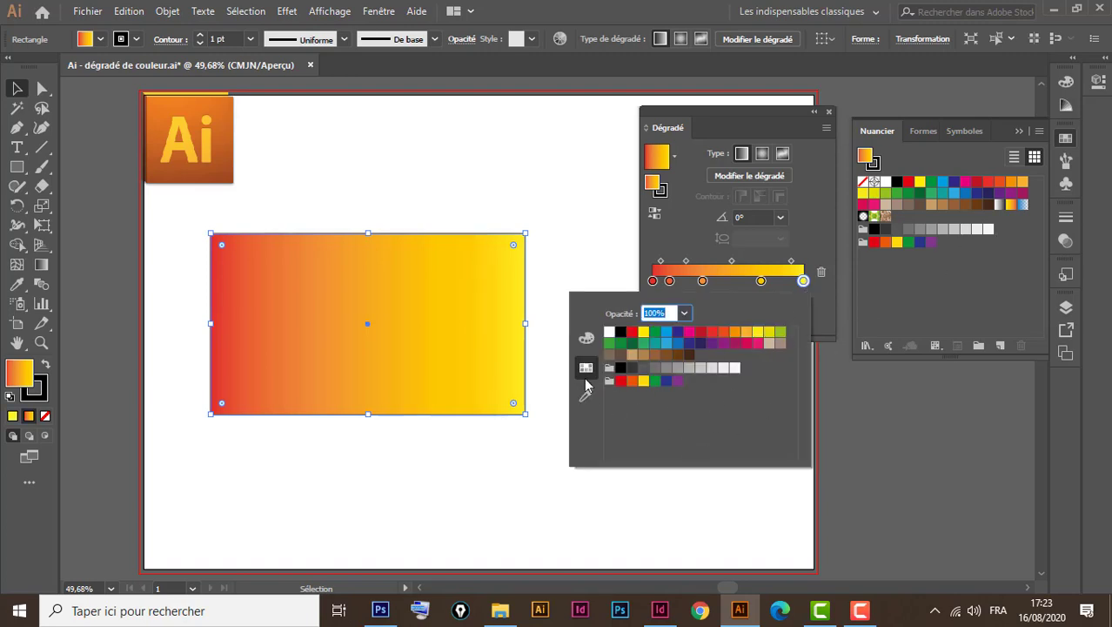
{"action": "left_click", "coordinate": [589, 340]}
{"action": "left_click", "coordinate": [589, 340]}
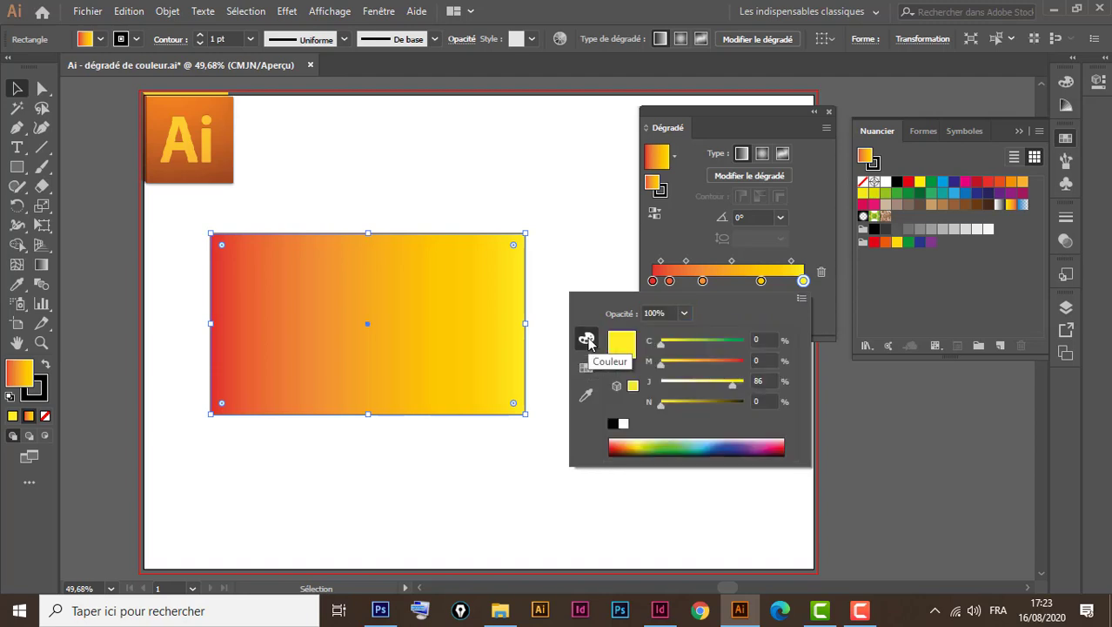
{"action": "left_click", "coordinate": [587, 370]}
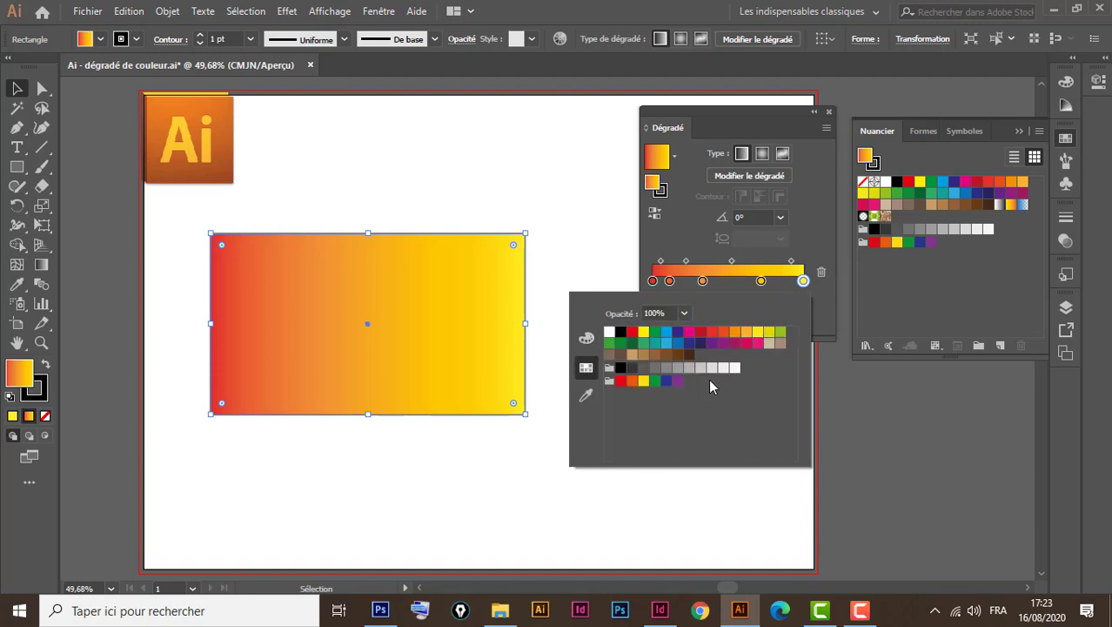
{"action": "left_click", "coordinate": [701, 343]}
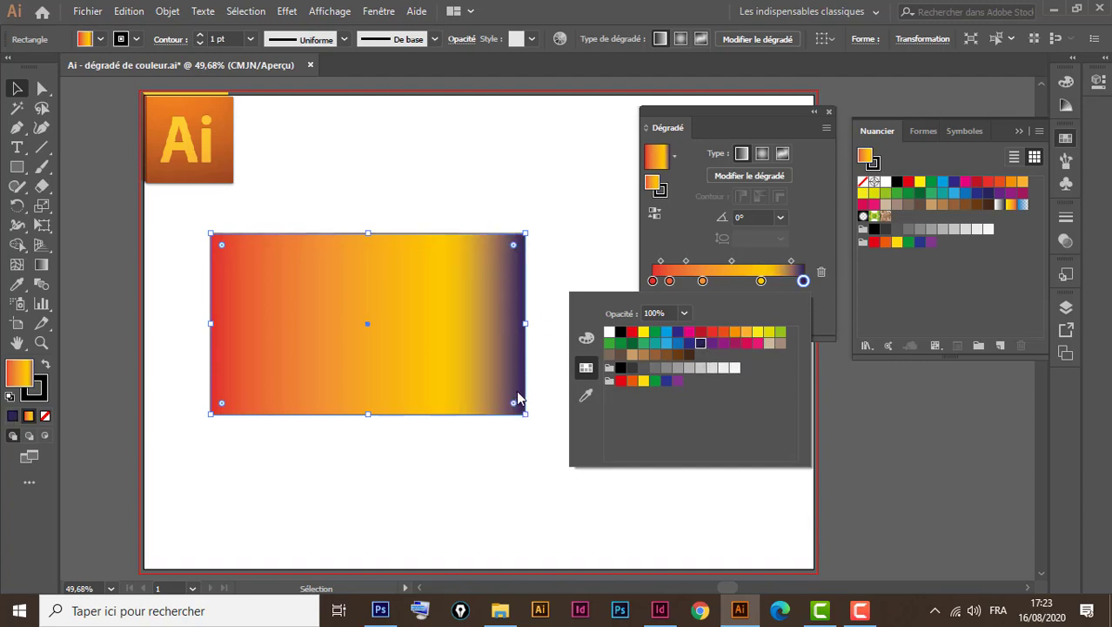
Recolour the gradient stop at 71,91% with the dark green swatch C=90 M=30 J=95 N=30
{"action": "left_click", "coordinate": [762, 282]}
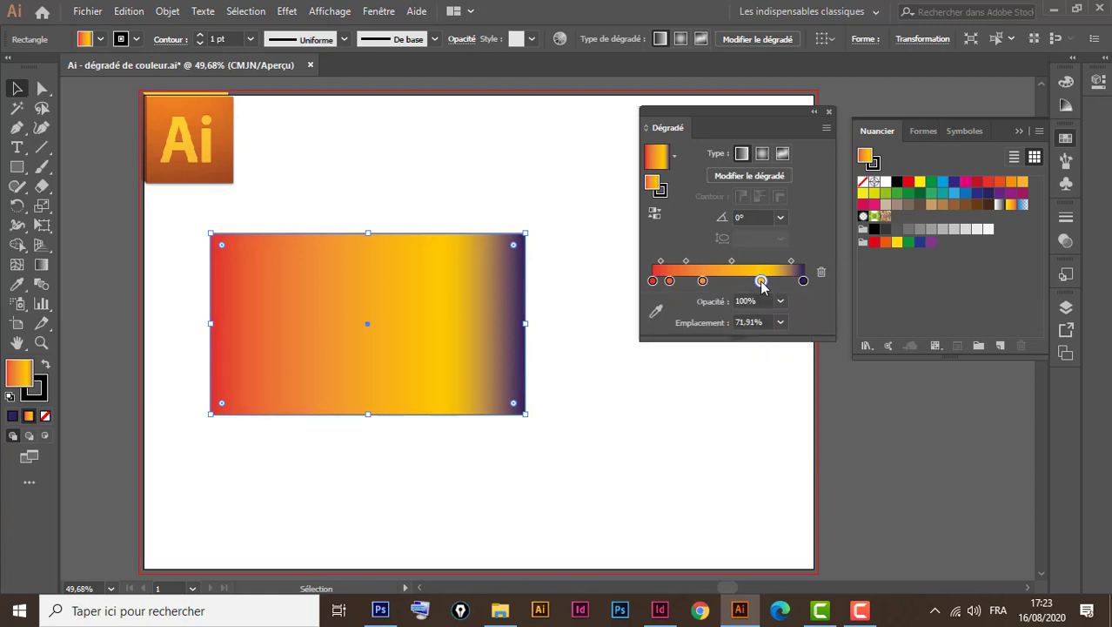
{"action": "double_click", "coordinate": [762, 281]}
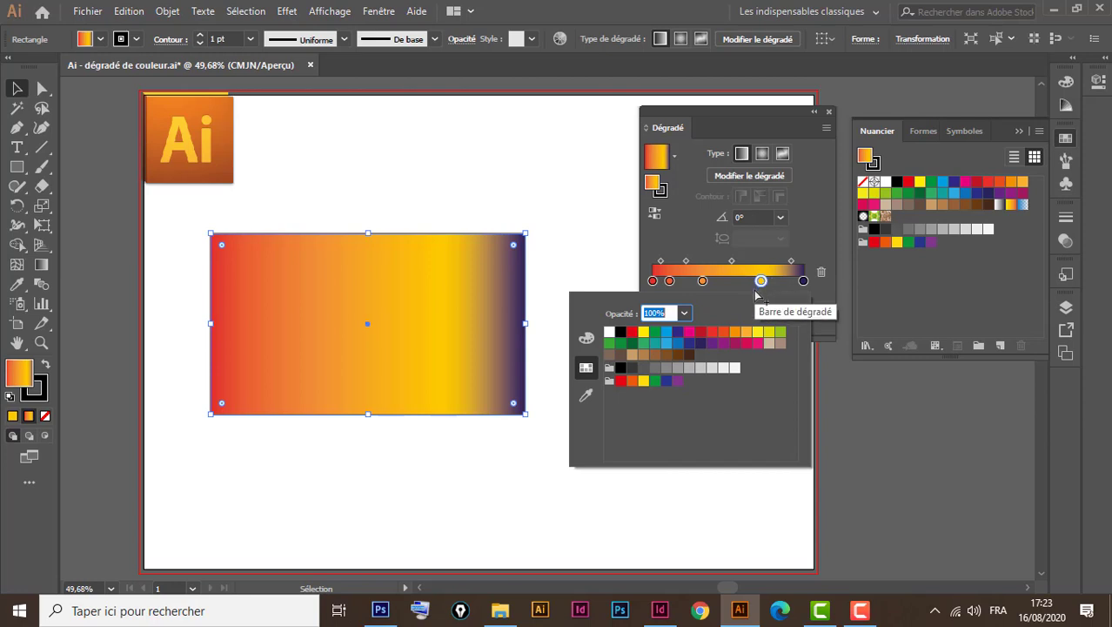
{"action": "left_click", "coordinate": [712, 344]}
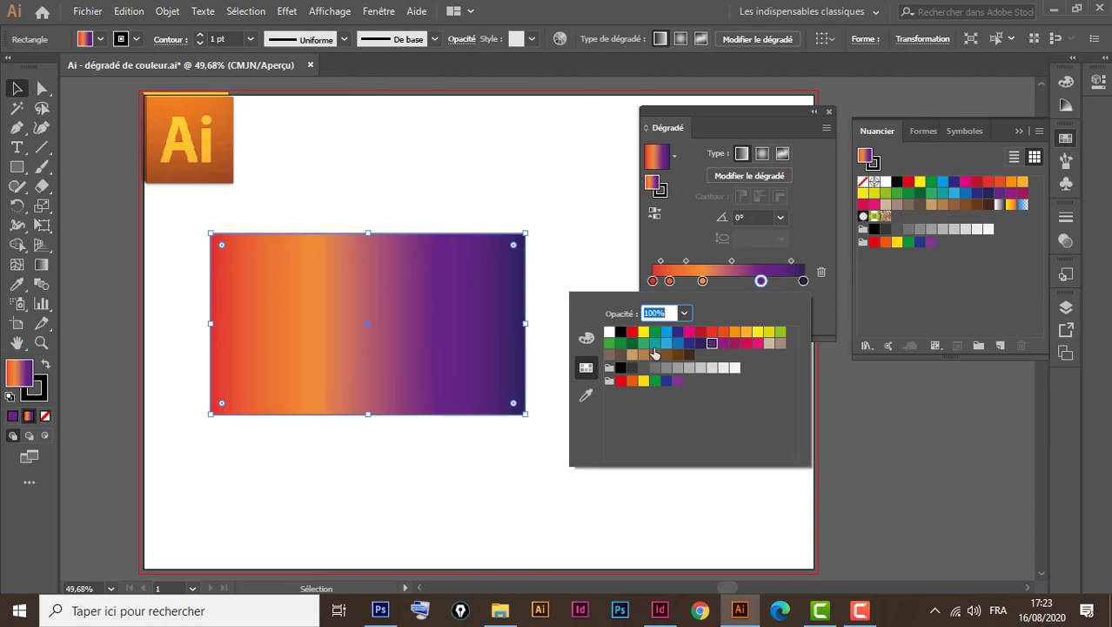
{"action": "left_click", "coordinate": [631, 343]}
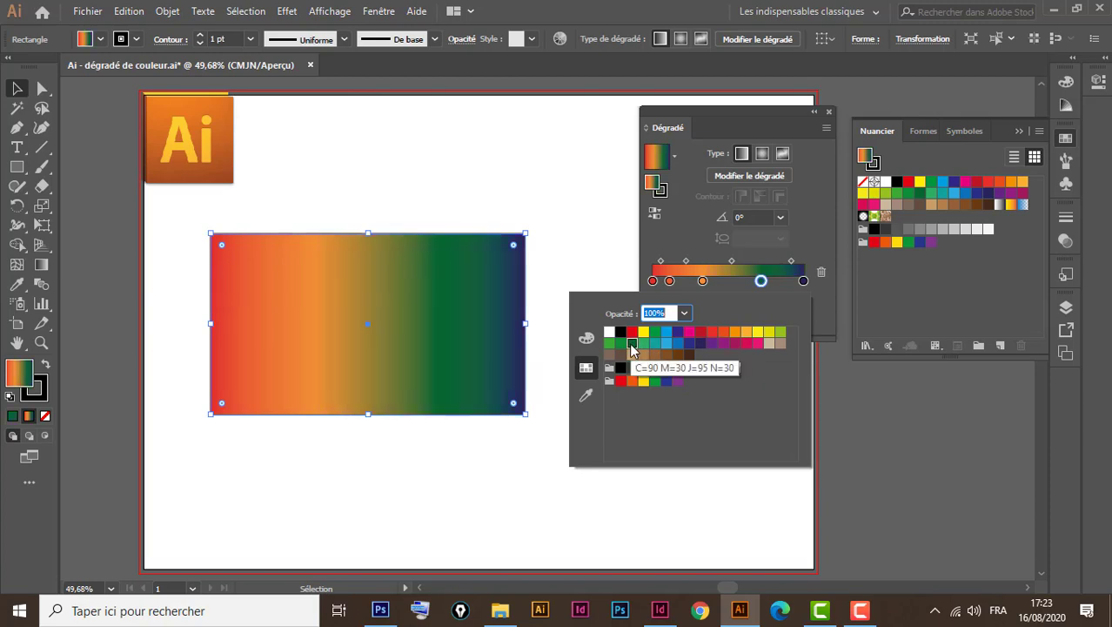
Recolour the middle orange gradient stop white and remove the orange stop next to the red end
{"action": "left_click", "coordinate": [703, 281]}
{"action": "double_click", "coordinate": [703, 281]}
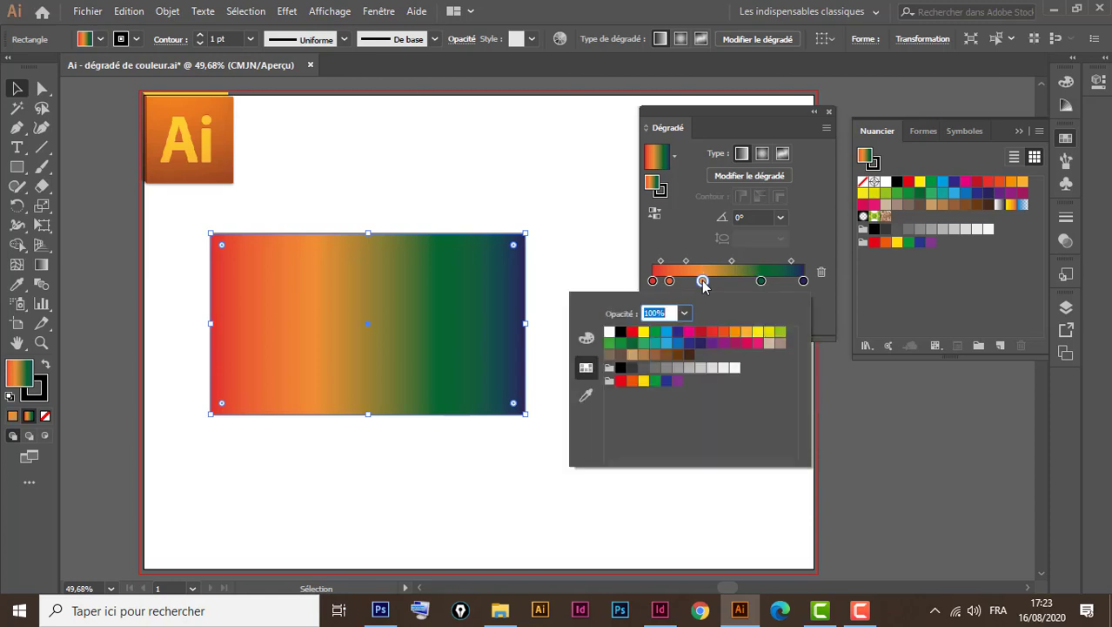
{"action": "left_click", "coordinate": [609, 333]}
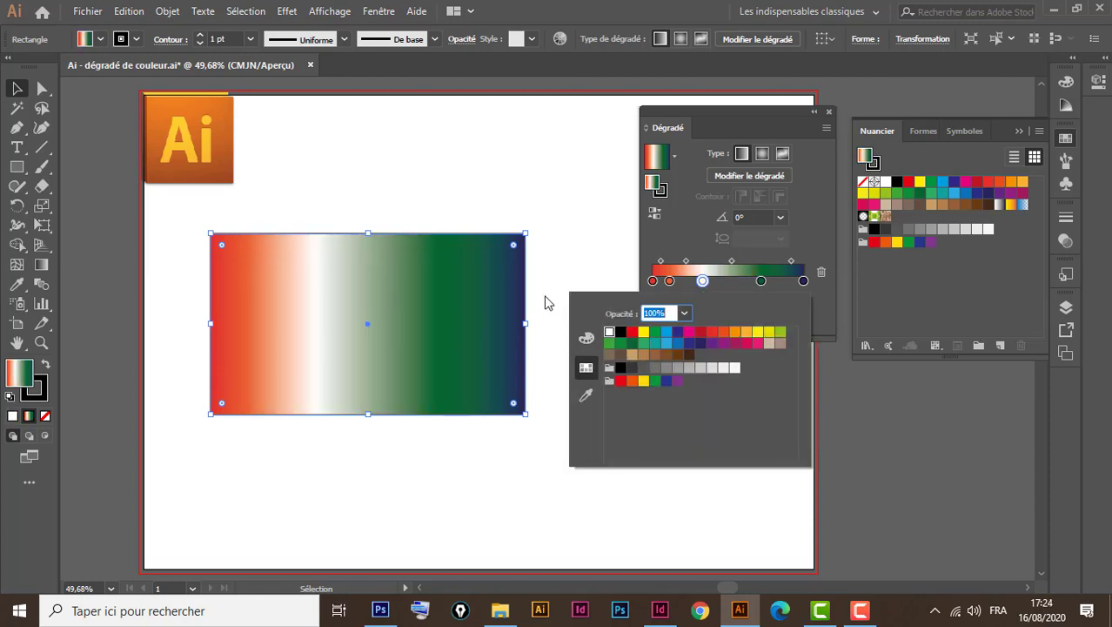
{"action": "left_click", "coordinate": [808, 213]}
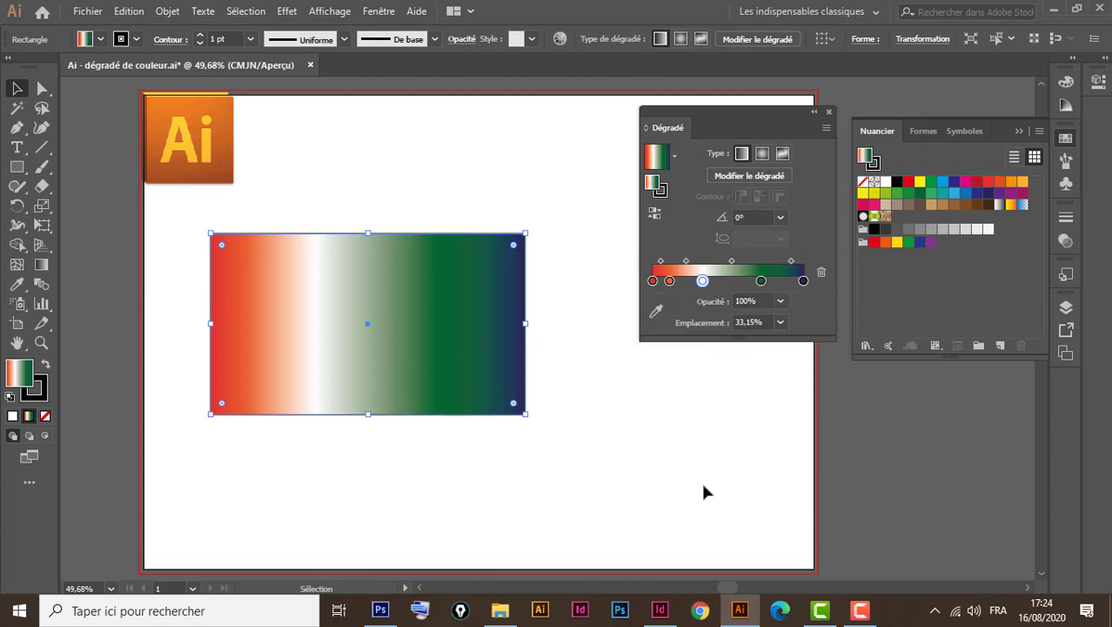
{"action": "left_click", "coordinate": [669, 281]}
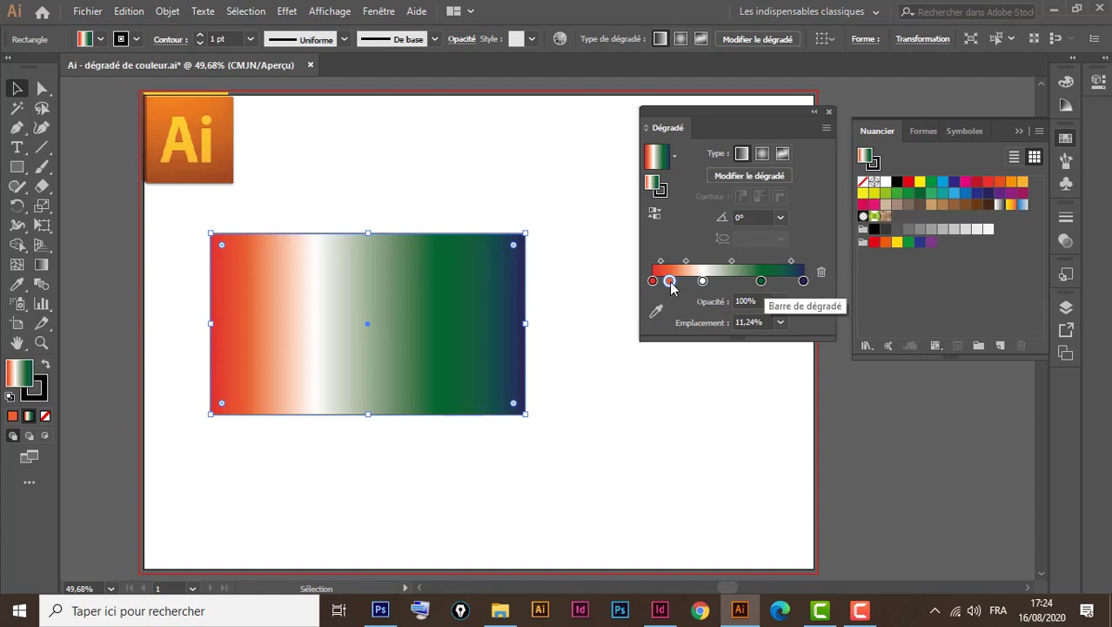
{"action": "left_click_drag", "start_coordinate": [670, 281], "coordinate": [666, 452]}
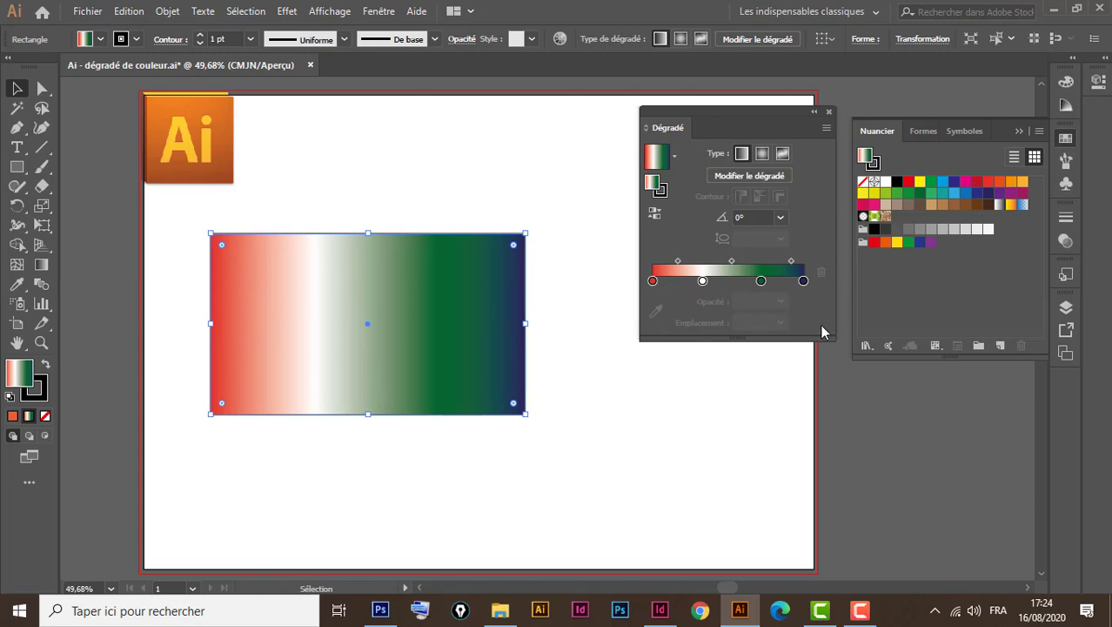
Set the green gradient stop's opacity to 30% and move the rectangle over the Ai logo
{"action": "left_click", "coordinate": [761, 281]}
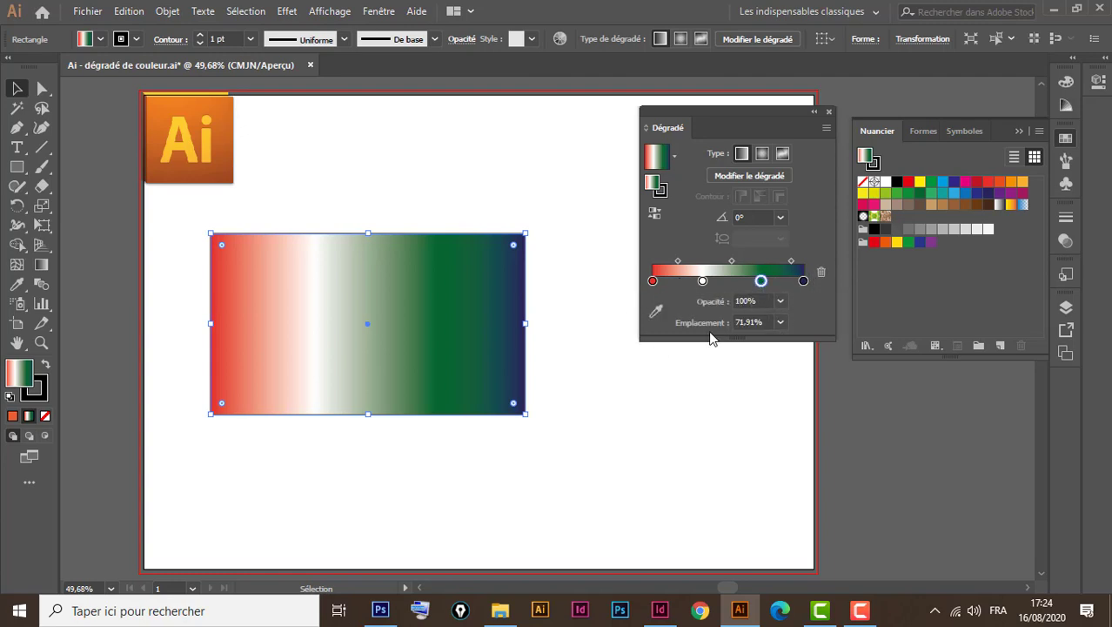
{"action": "left_click", "coordinate": [781, 301]}
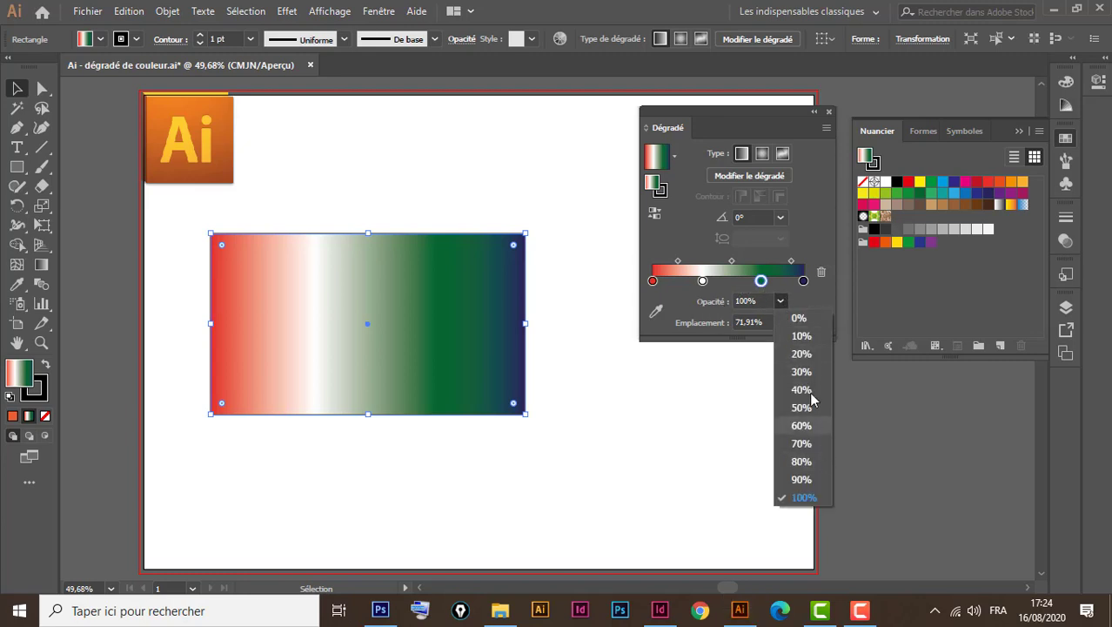
{"action": "left_click", "coordinate": [802, 371]}
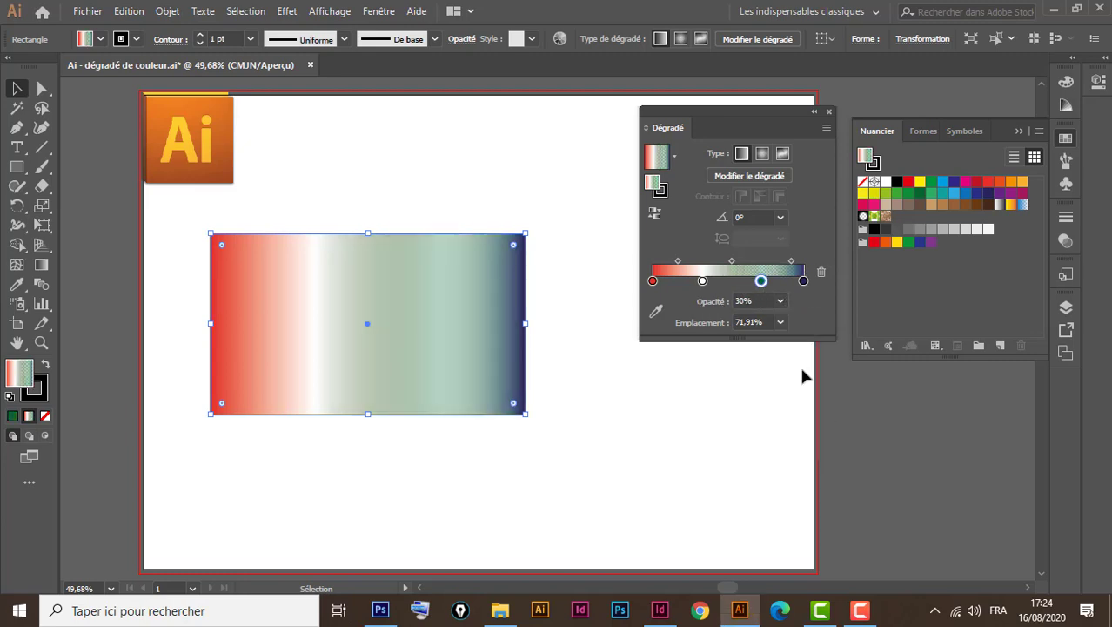
{"action": "left_click_drag", "start_coordinate": [424, 326], "coordinate": [274, 174]}
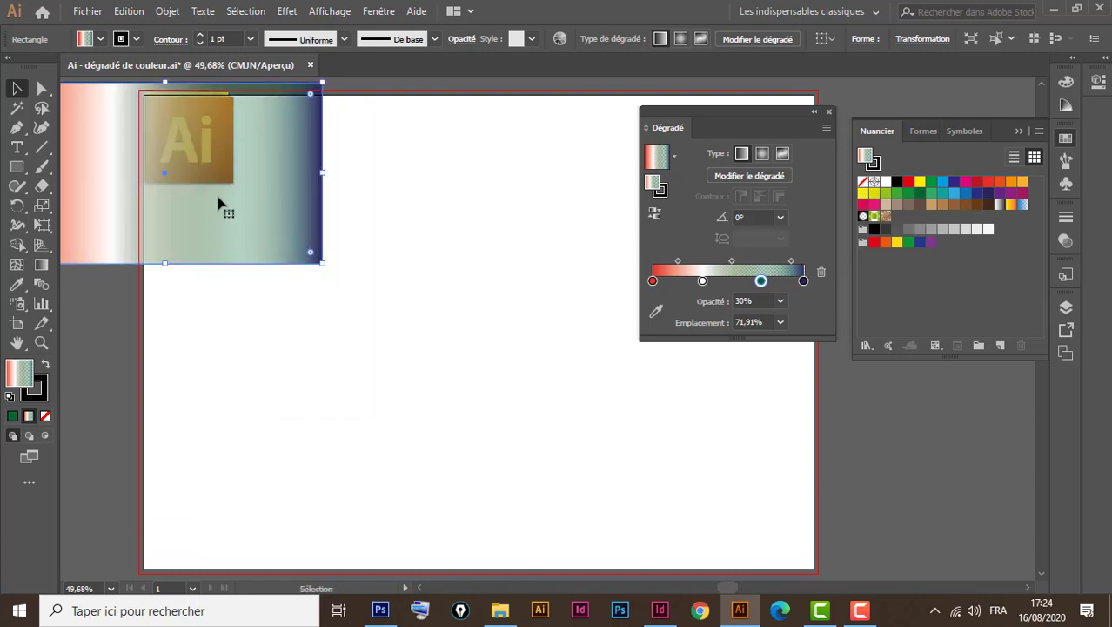
Move the rectangle to the middle of the artboard and set the green gradient stop's opacity to 100%
{"action": "left_click_drag", "start_coordinate": [247, 225], "coordinate": [487, 372]}
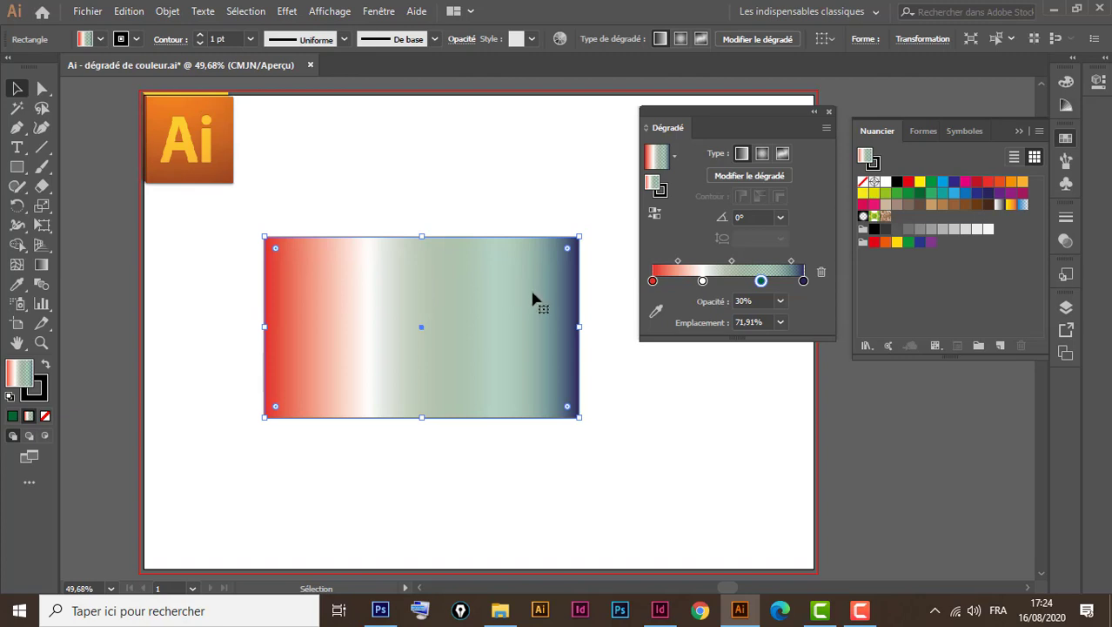
{"action": "left_click_drag", "start_coordinate": [538, 321], "coordinate": [544, 306]}
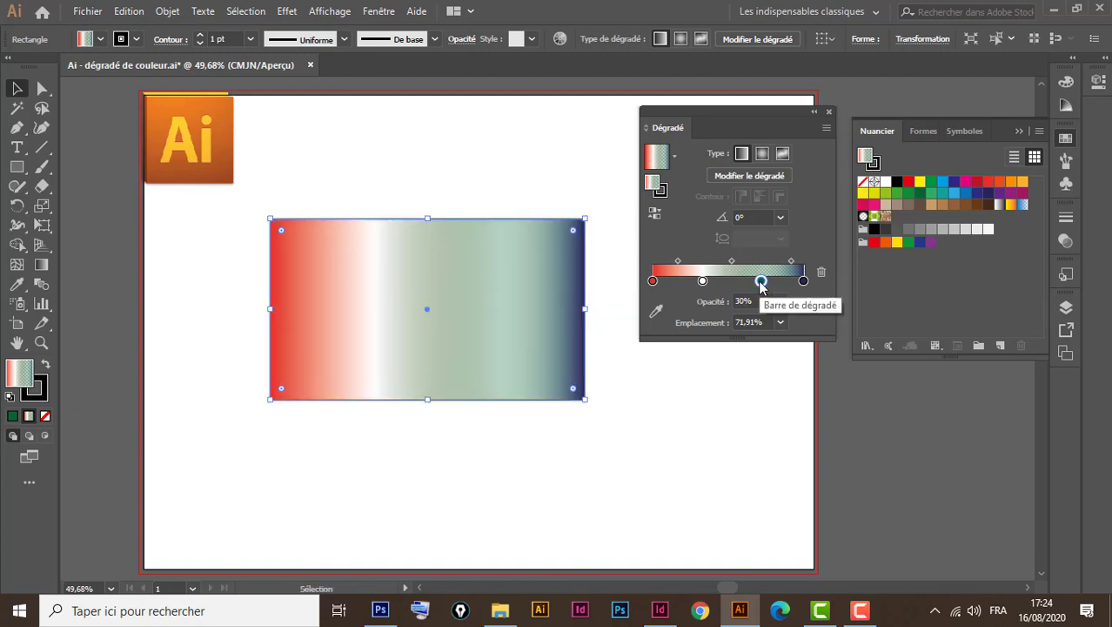
{"action": "left_click", "coordinate": [780, 301]}
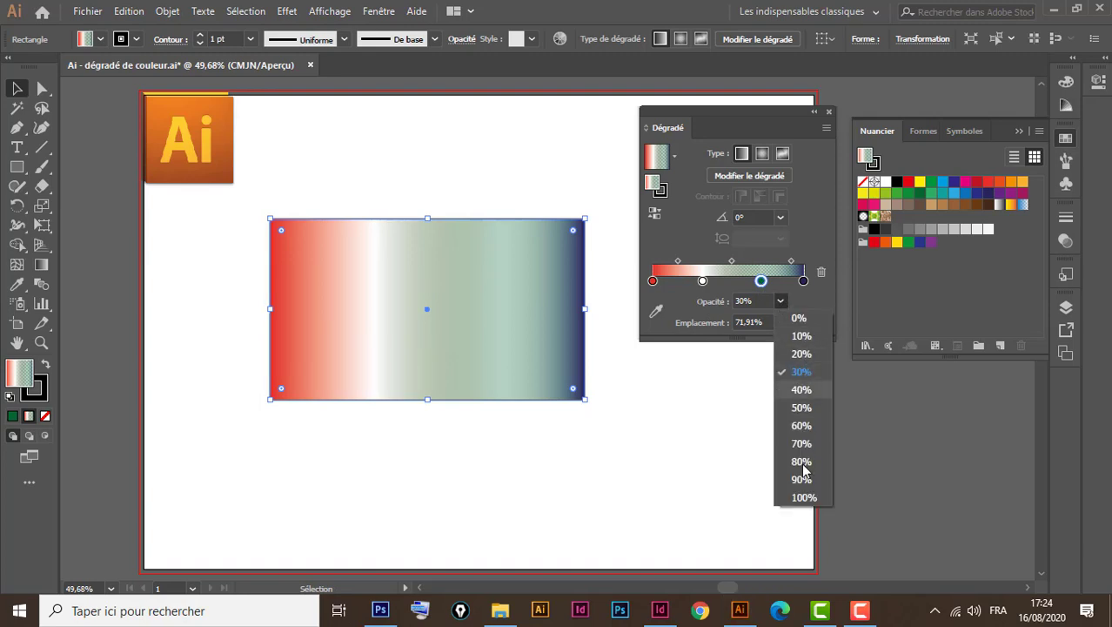
{"action": "left_click", "coordinate": [802, 498]}
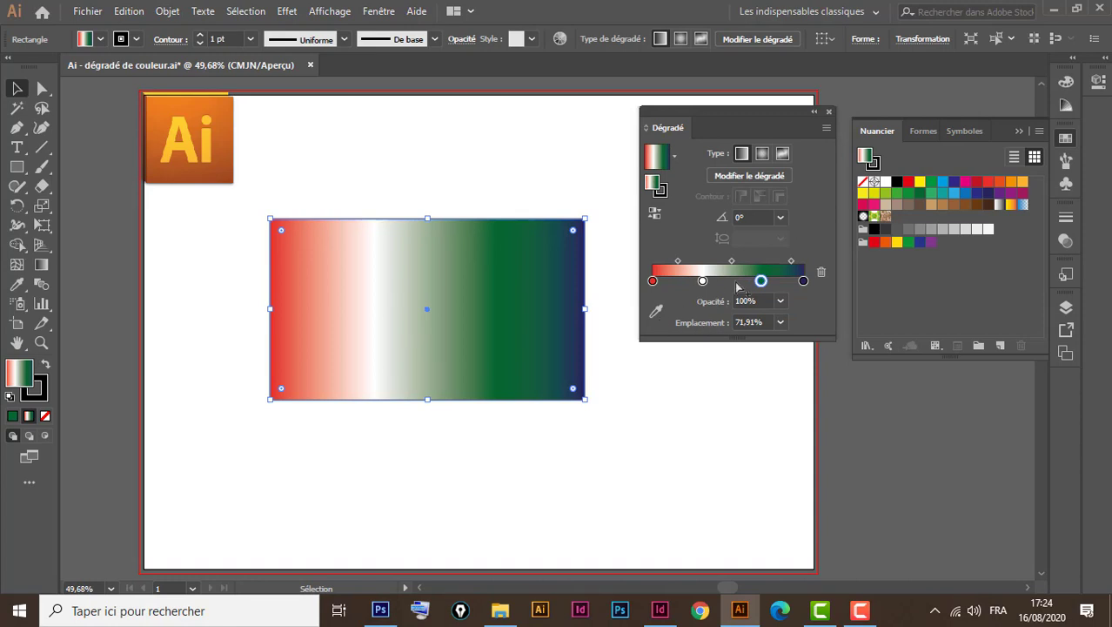
Try the green gradient stop at the 90% location, then set its location to 70%
{"action": "left_click", "coordinate": [780, 322]}
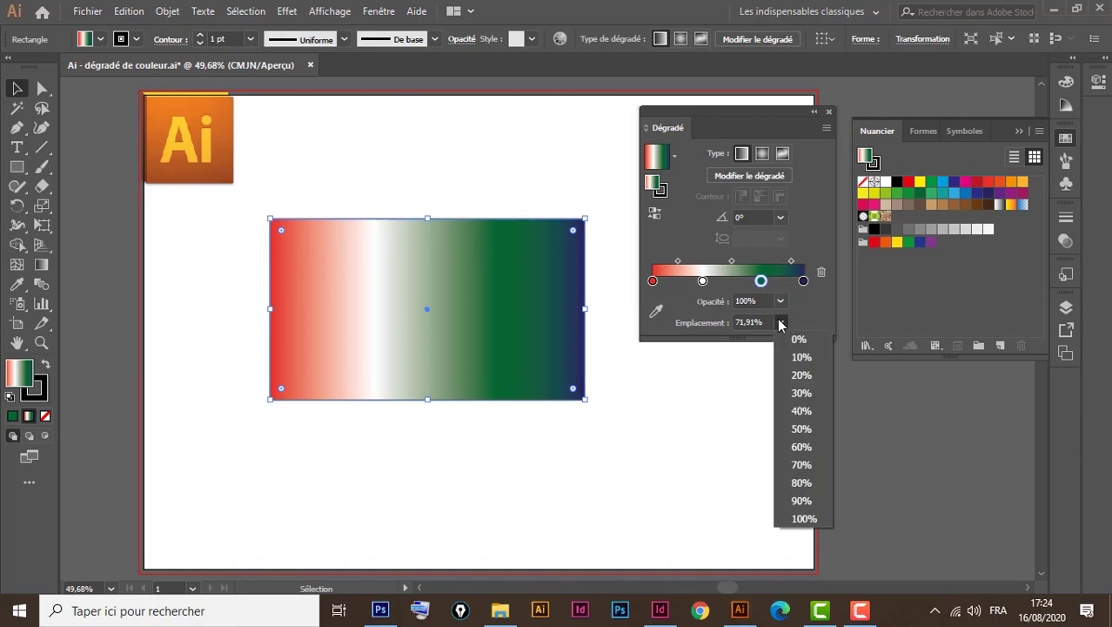
{"action": "left_click", "coordinate": [801, 503]}
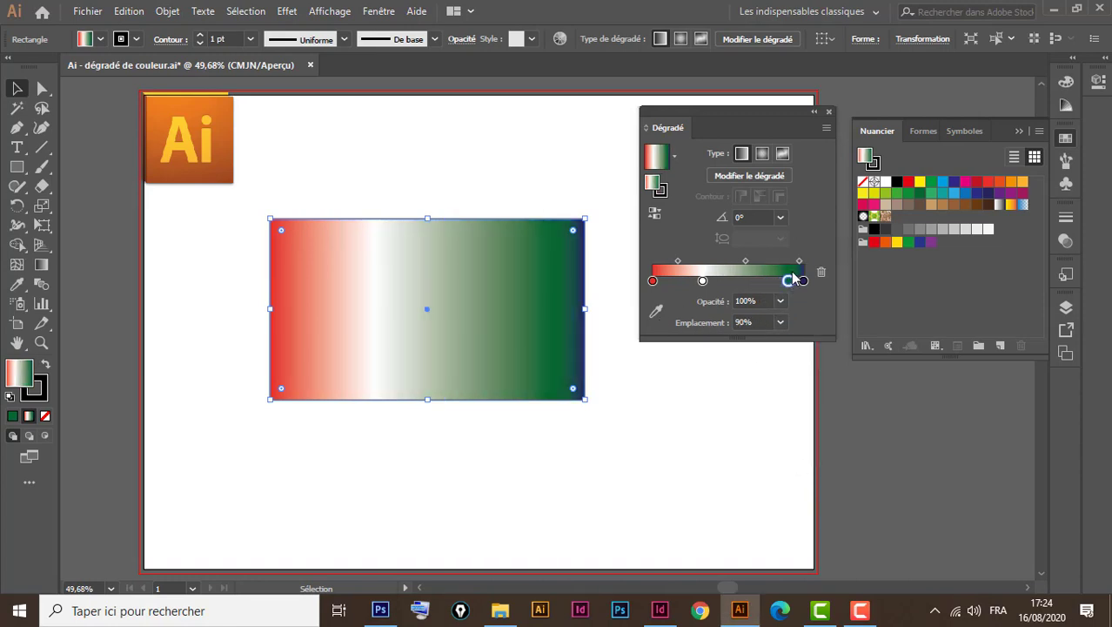
{"action": "left_click", "coordinate": [782, 324]}
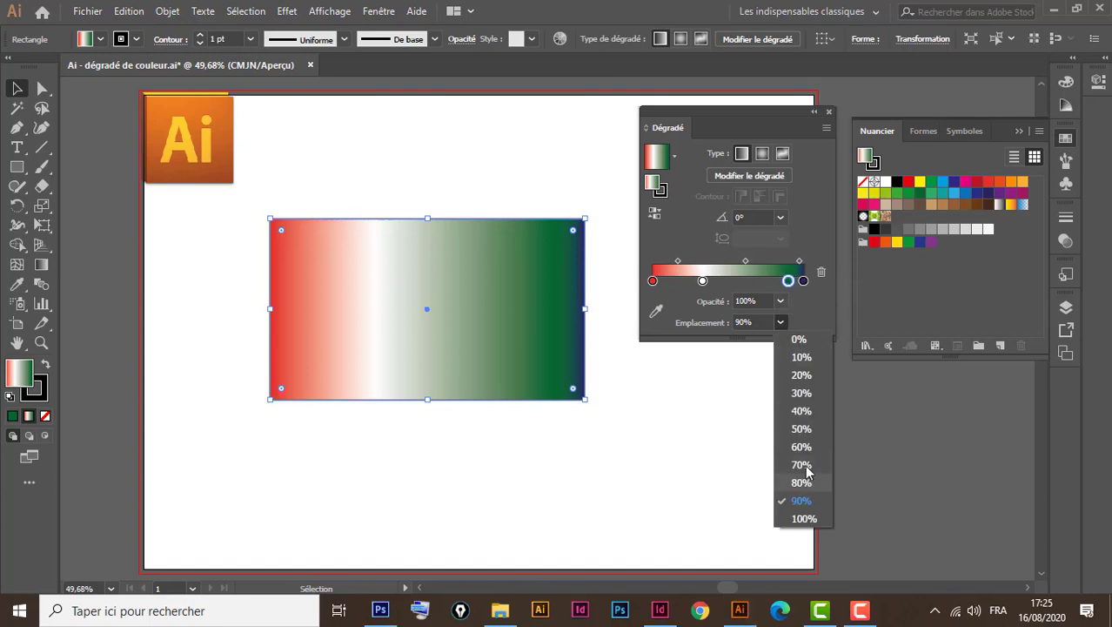
{"action": "left_click", "coordinate": [803, 464]}
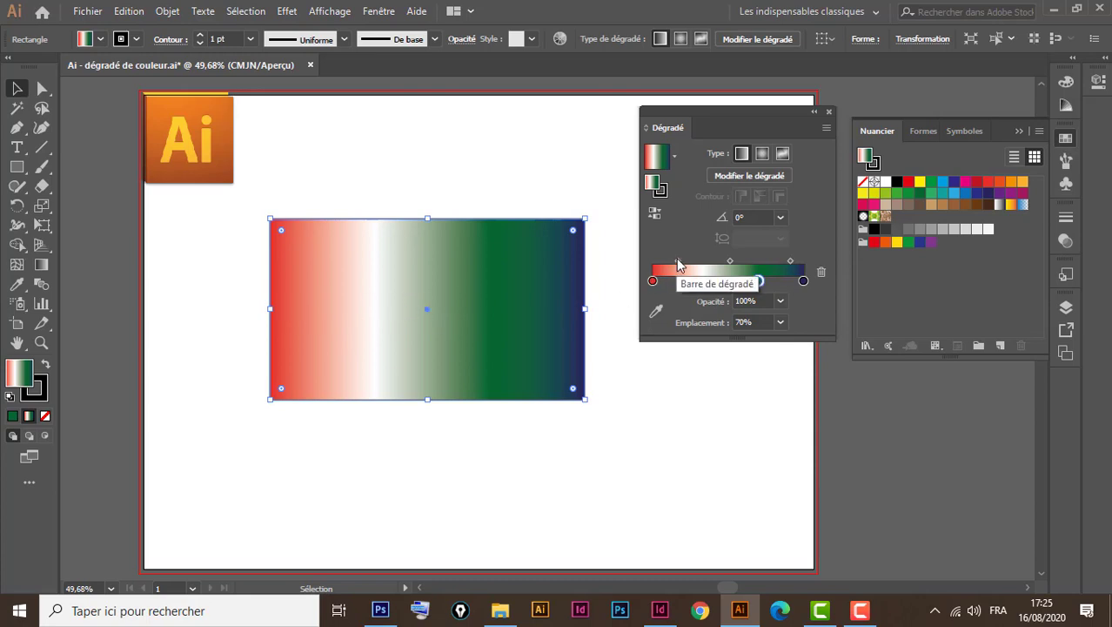
Adjust the gradient midpoints, leaving red–white at about 53% and green–blue at about 48%
{"action": "left_click_drag", "start_coordinate": [679, 262], "coordinate": [694, 262]}
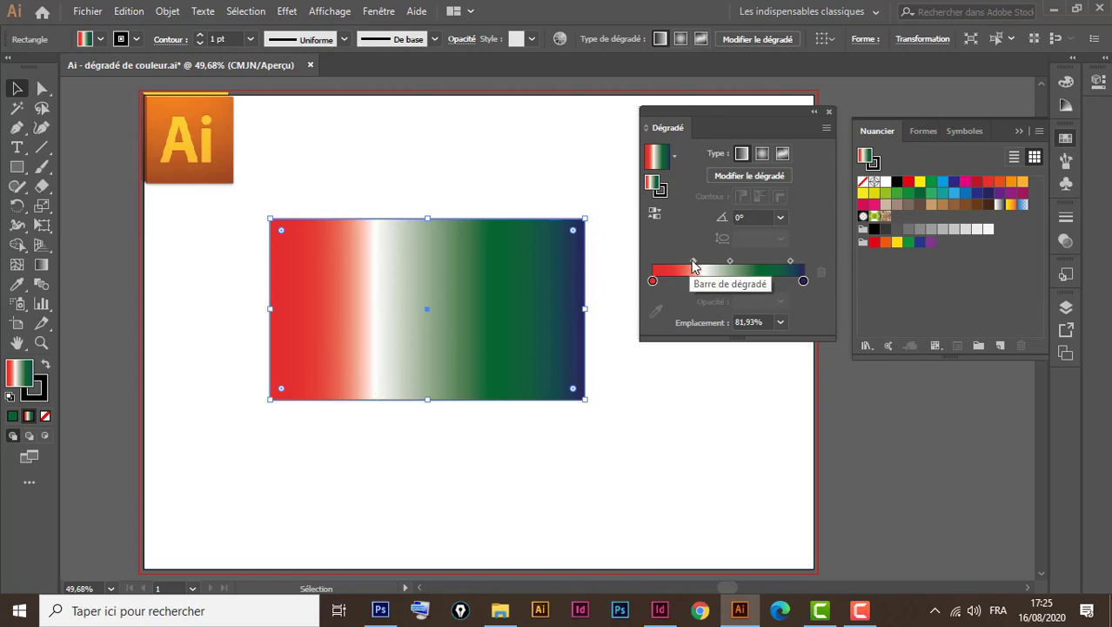
{"action": "left_click_drag", "start_coordinate": [694, 262], "coordinate": [680, 261]}
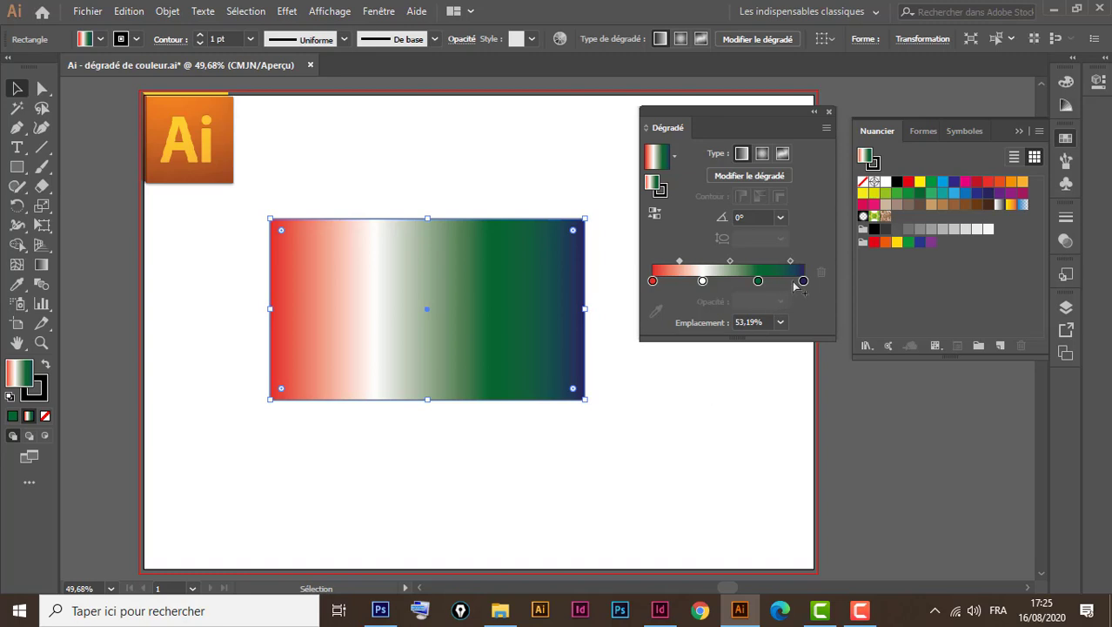
{"action": "left_click_drag", "start_coordinate": [791, 262], "coordinate": [781, 262]}
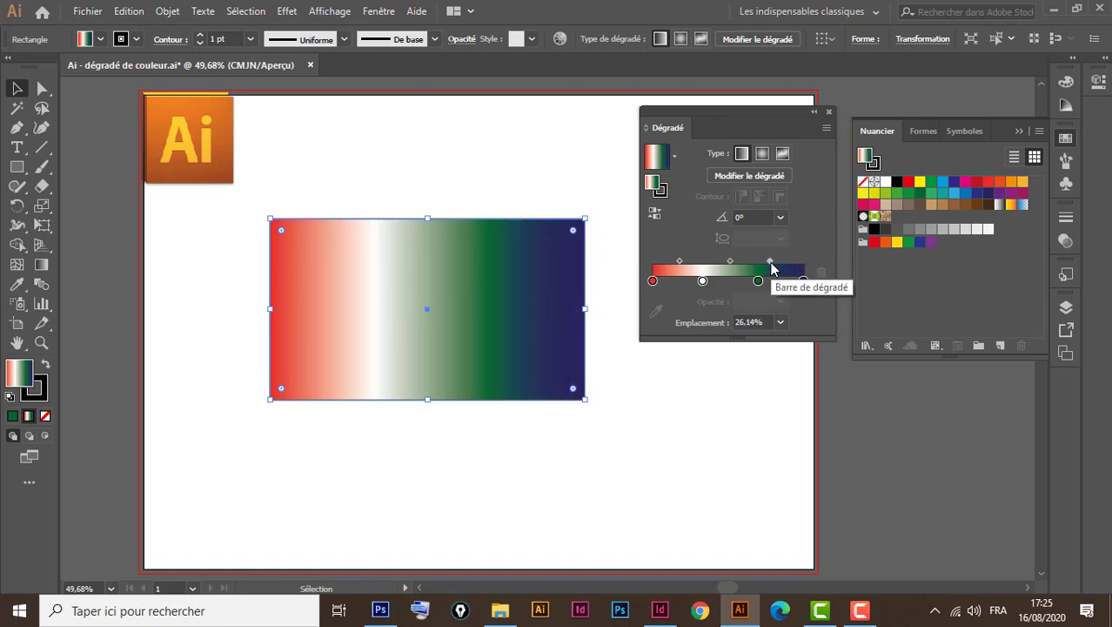
{"action": "left_click_drag", "start_coordinate": [770, 261], "coordinate": [798, 261]}
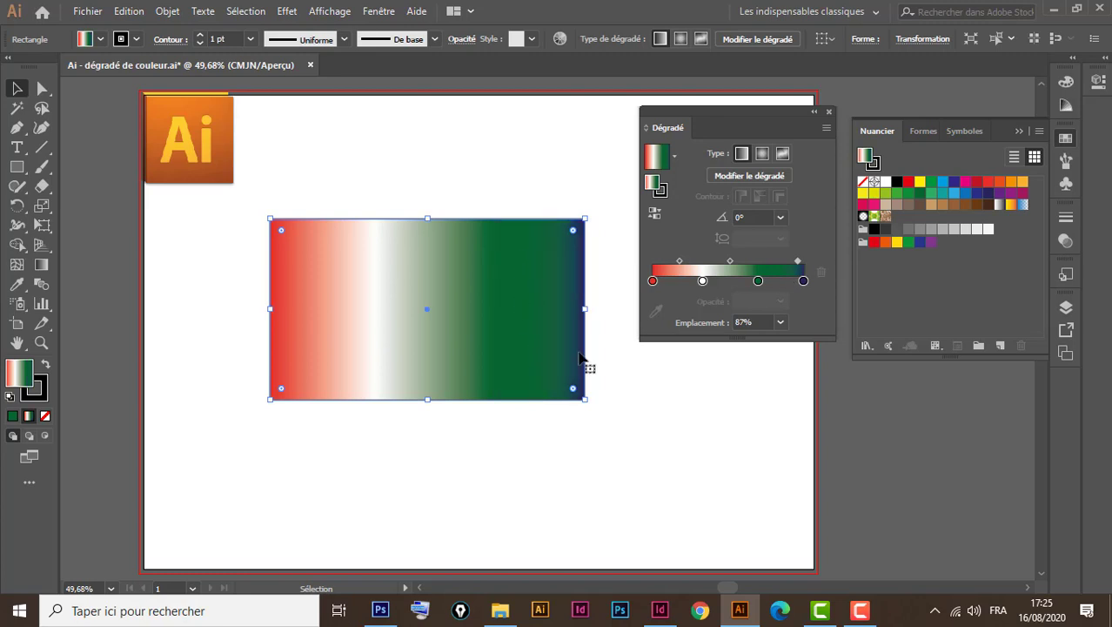
{"action": "left_click_drag", "start_coordinate": [797, 260], "coordinate": [780, 263]}
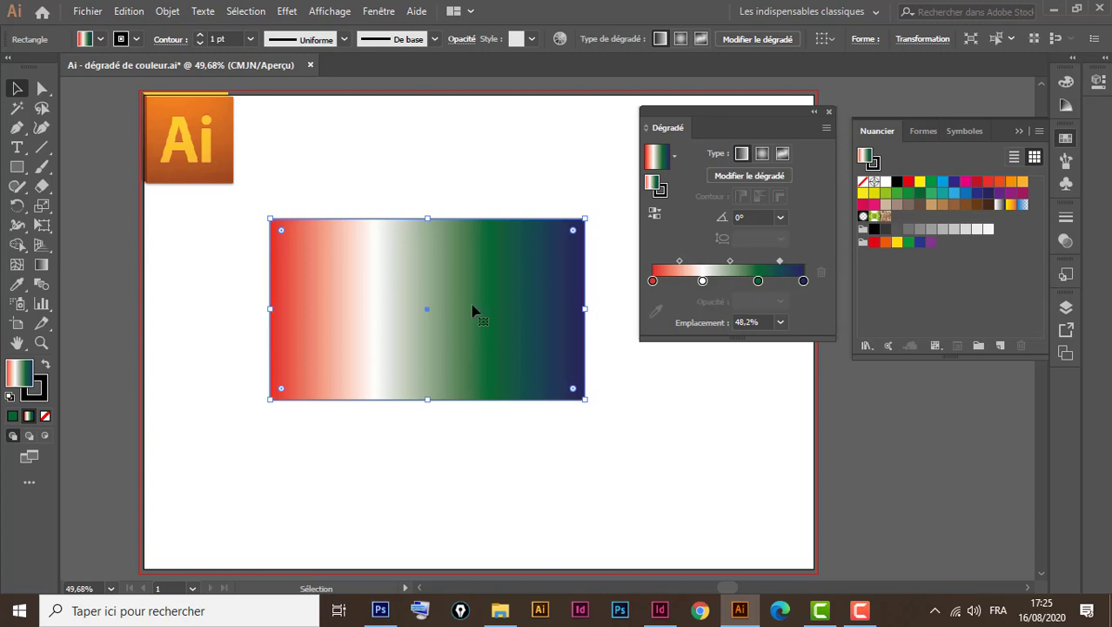
Try the radial type on the rectangle's gradient, start editing the gradient on the object, and restore the linear type
{"action": "left_click", "coordinate": [763, 155]}
{"action": "left_click", "coordinate": [750, 176]}
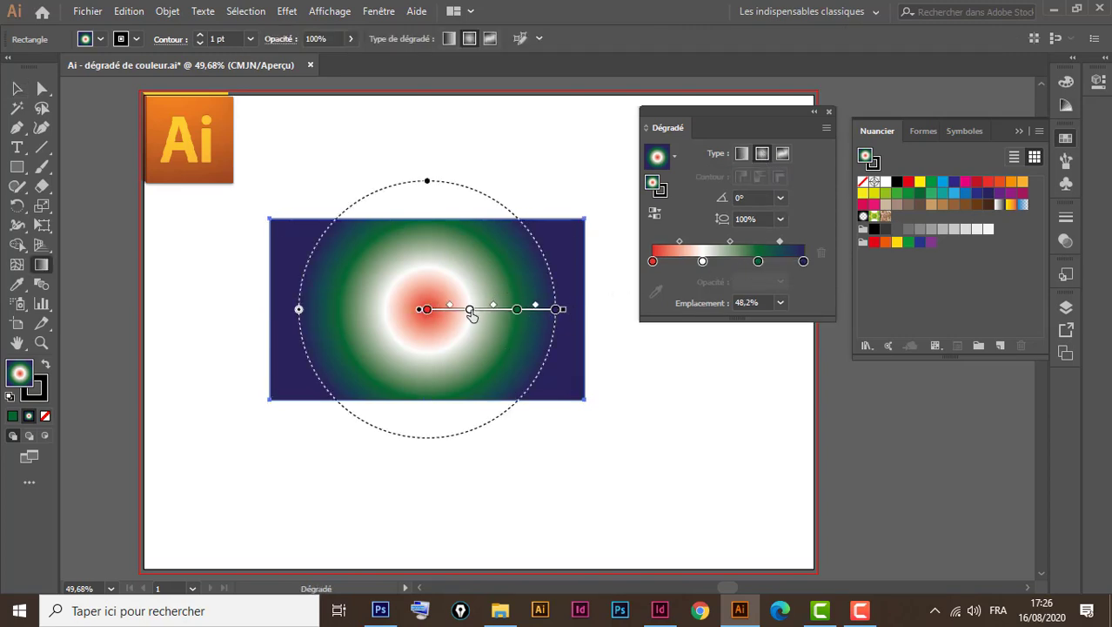
{"action": "left_click", "coordinate": [742, 154]}
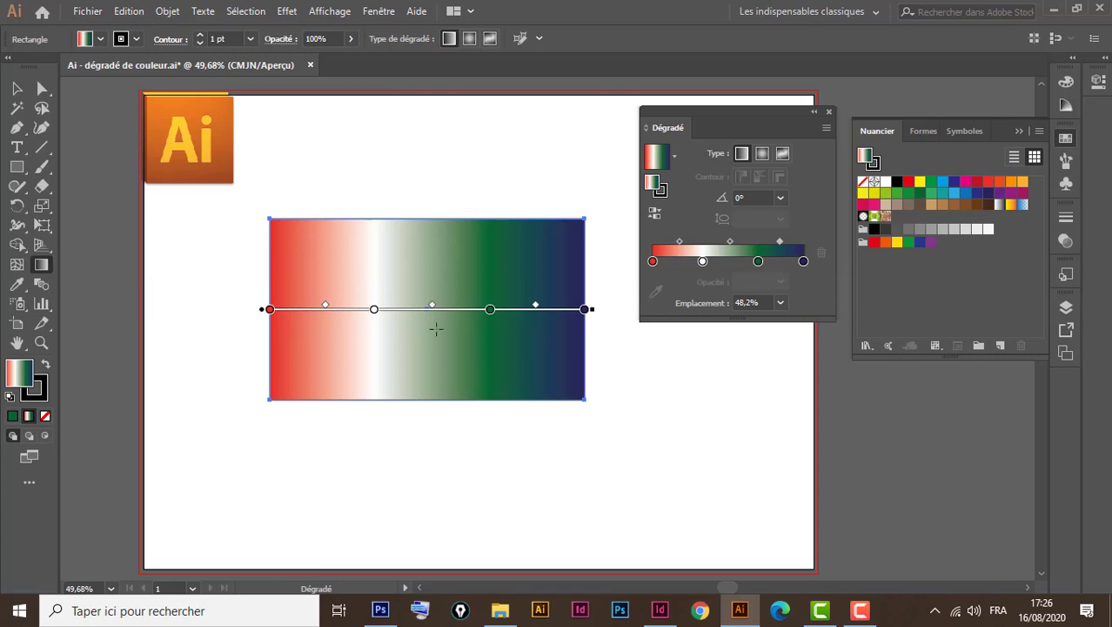
Redraw the rectangle's linear gradient diagonally at about -29°, vertically at 90°, and finally straight across the shape at 0°
{"action": "left_click_drag", "start_coordinate": [289, 232], "coordinate": [592, 402]}
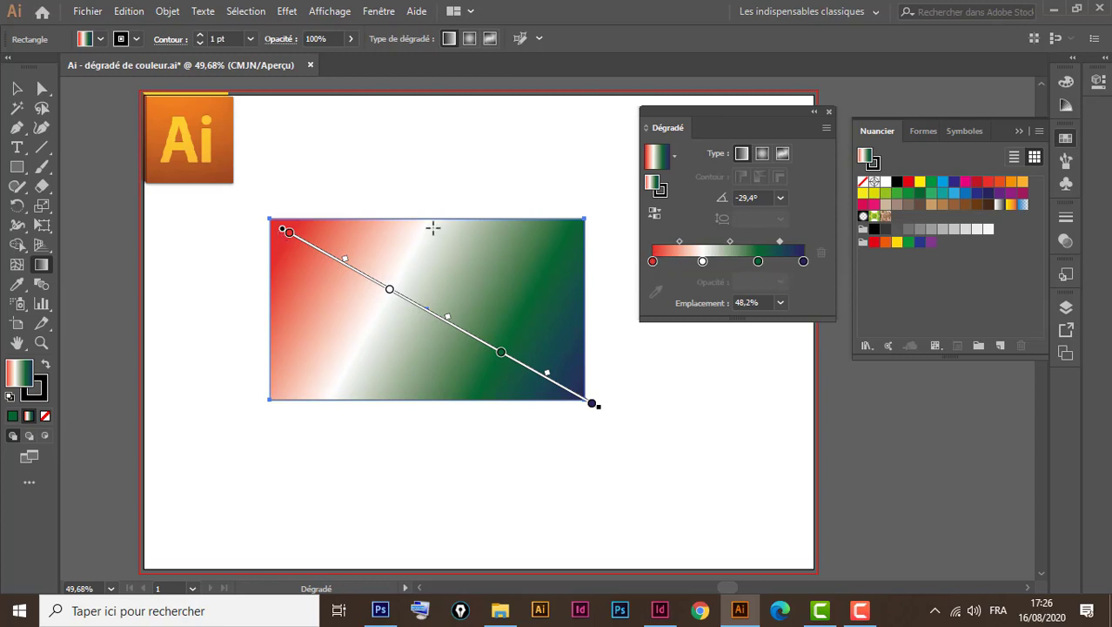
{"action": "mouse_move", "coordinate": [431, 228]}
{"action": "left_mouse_down"}
{"action": "mouse_move", "coordinate": [437, 406]}
{"action": "mouse_move", "coordinate": [466, 352]}
{"action": "mouse_move", "coordinate": [475, 213]}
{"action": "mouse_move", "coordinate": [475, 239]}
{"action": "mouse_move", "coordinate": [470, 221]}
{"action": "left_mouse_up"}
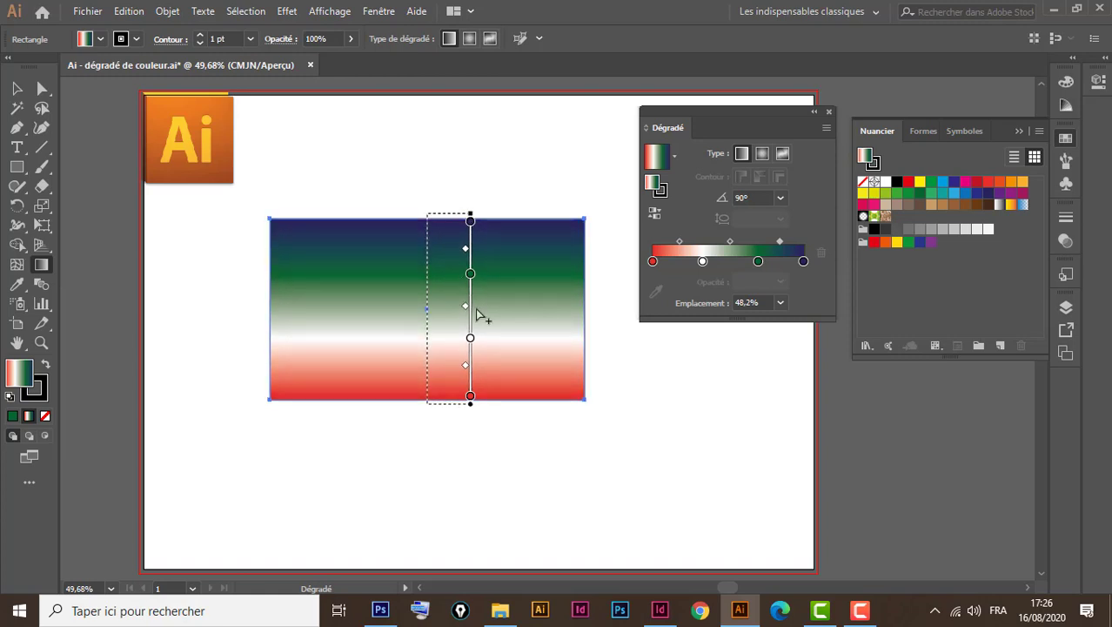
{"action": "left_click_drag", "start_coordinate": [269, 301], "coordinate": [582, 302]}
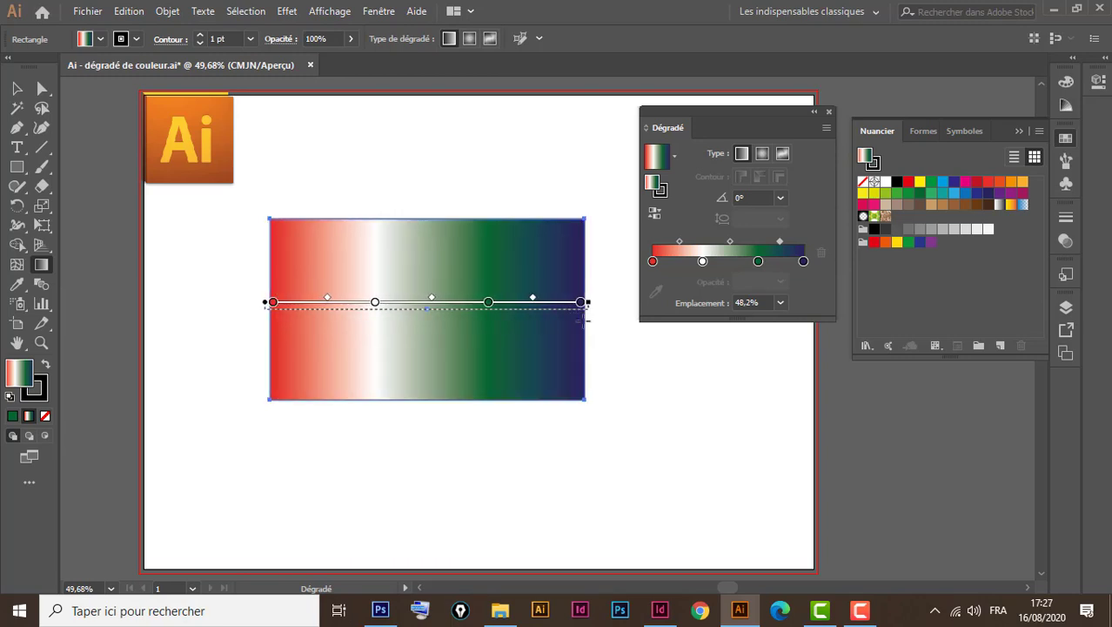
Reverse the rectangle's gradient and move the rectangle up beside the Ai logo
{"action": "left_click", "coordinate": [654, 212]}
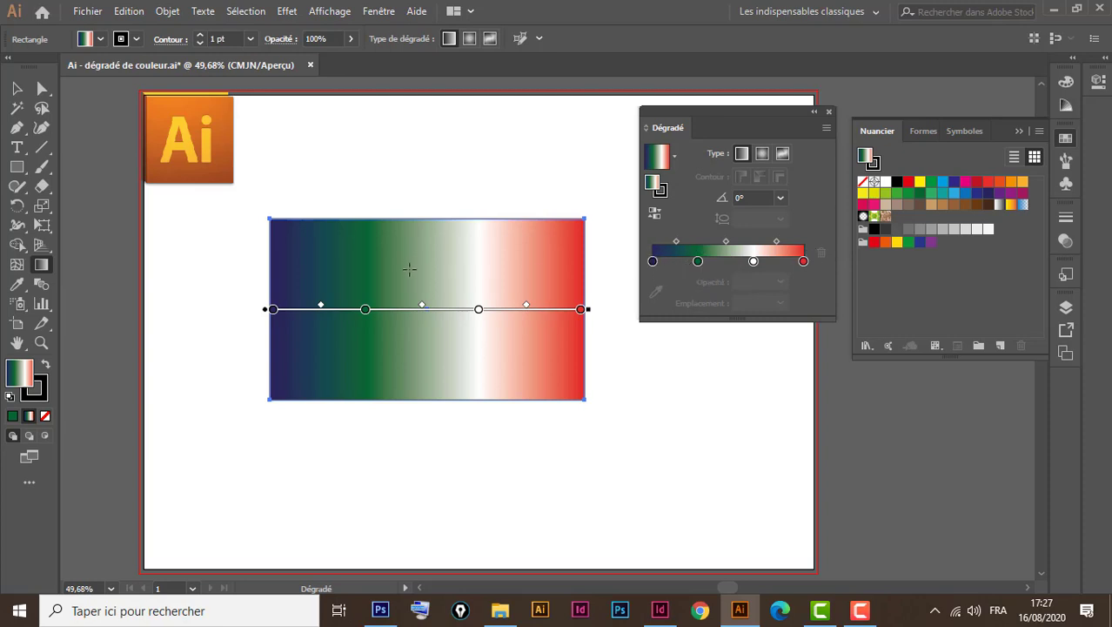
{"action": "key", "text": "v"}
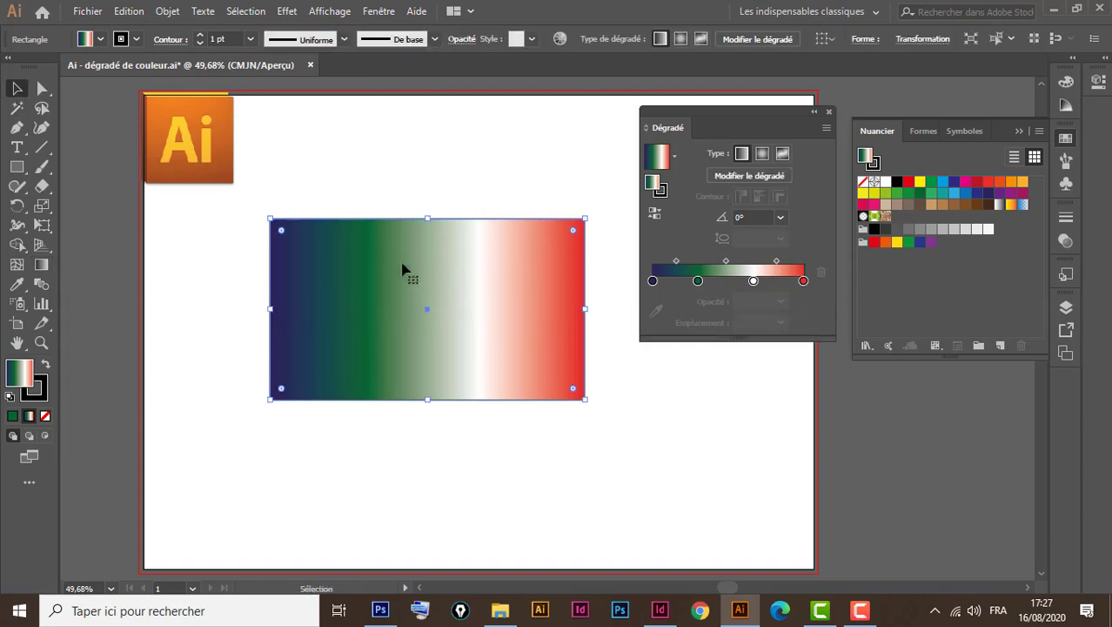
{"action": "left_click_drag", "start_coordinate": [426, 259], "coordinate": [416, 161]}
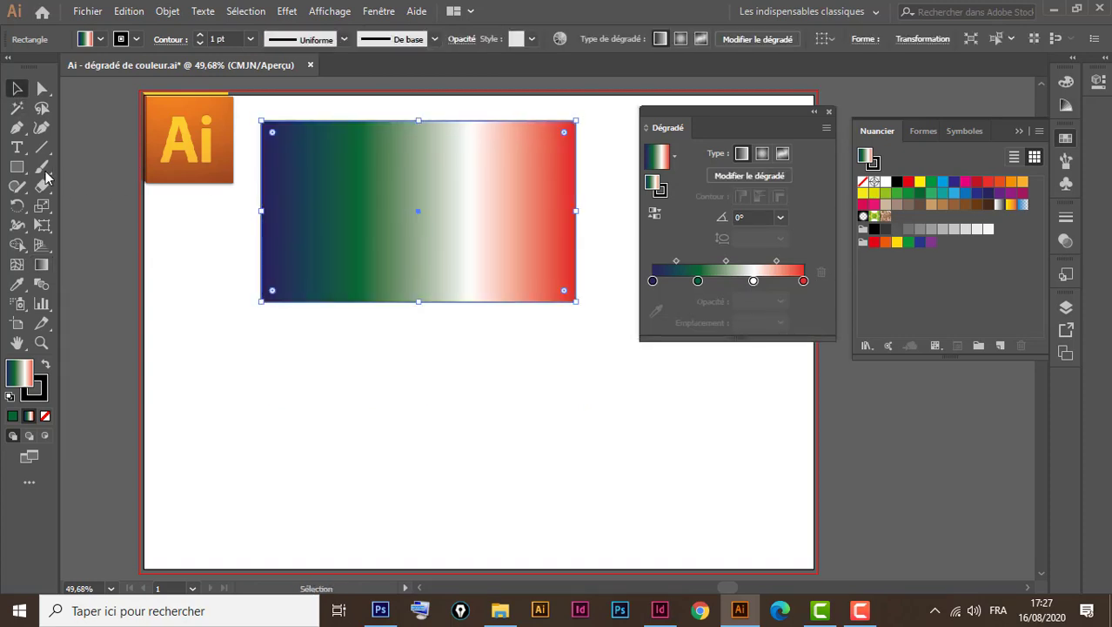
Draw a large ellipse with the Ellipse tool in the empty area below the rectangle
{"action": "left_click", "coordinate": [16, 166]}
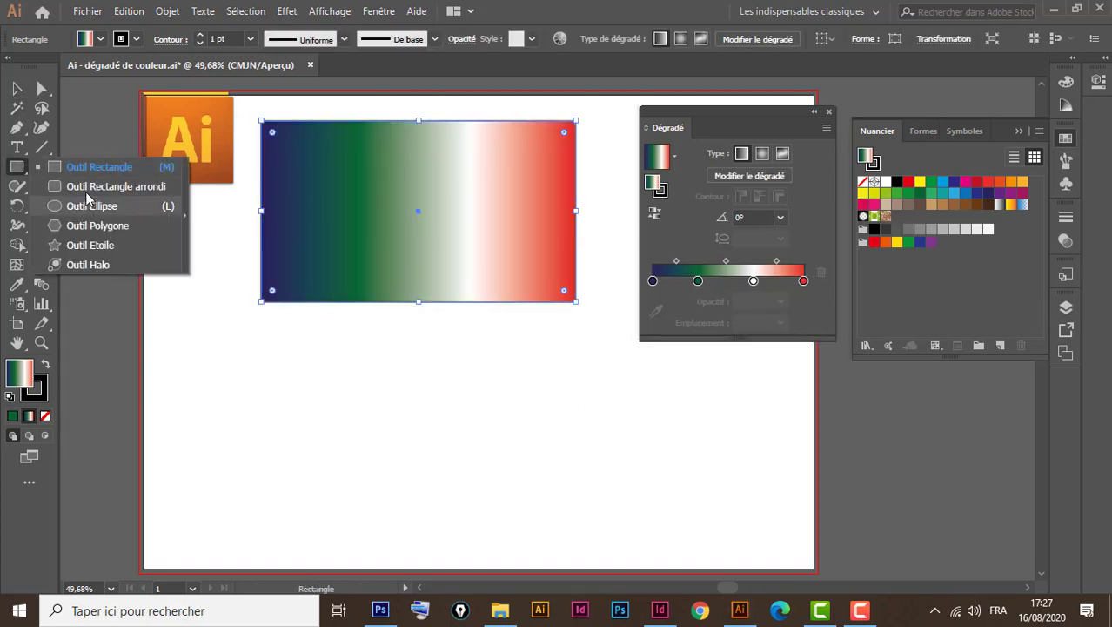
{"action": "left_click", "coordinate": [90, 209]}
{"action": "left_click_drag", "start_coordinate": [300, 346], "coordinate": [545, 553]}
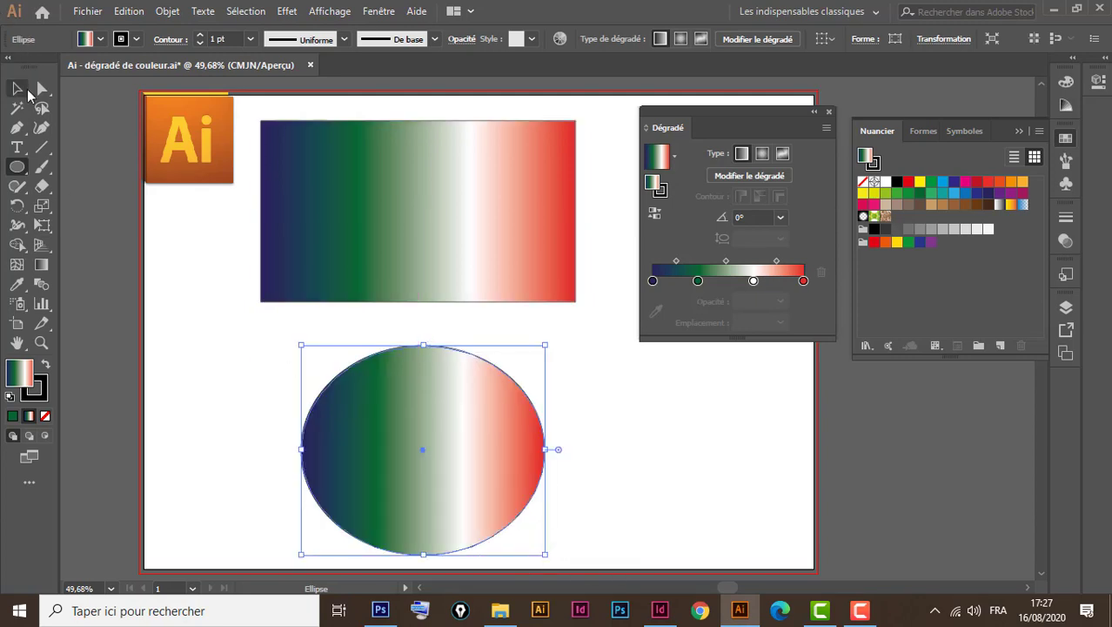
{"action": "key", "text": "v"}
Remove the green and white stops from the ellipse's gradient and adjust the blue–red midpoint to about 53%
{"action": "left_click_drag", "start_coordinate": [698, 280], "coordinate": [711, 350]}
{"action": "left_click_drag", "start_coordinate": [754, 282], "coordinate": [735, 462]}
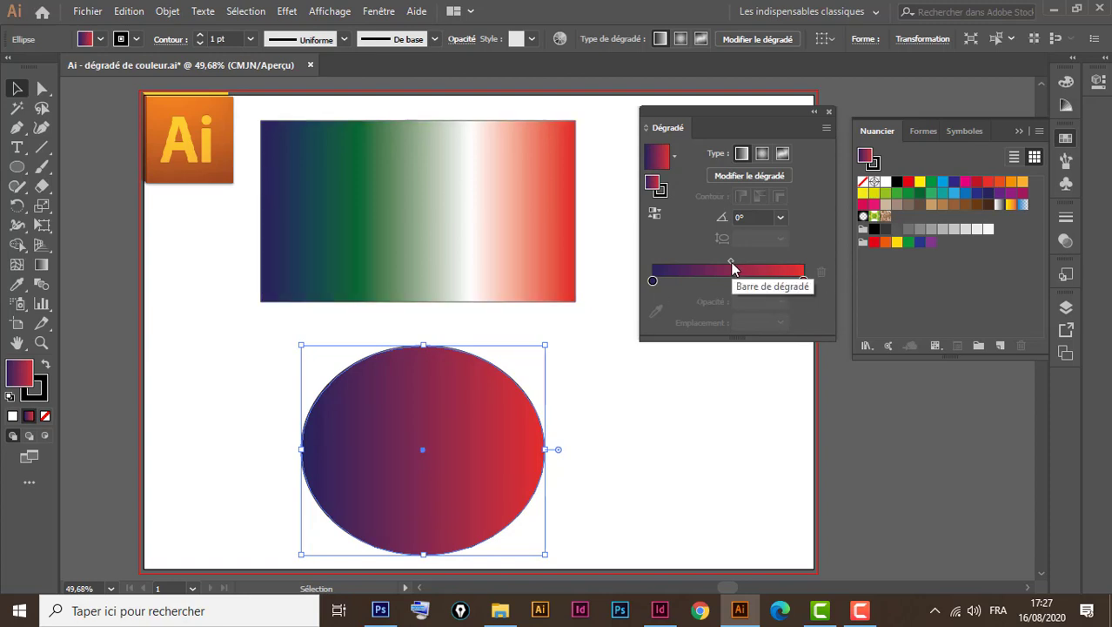
{"action": "left_click_drag", "start_coordinate": [732, 263], "coordinate": [781, 263]}
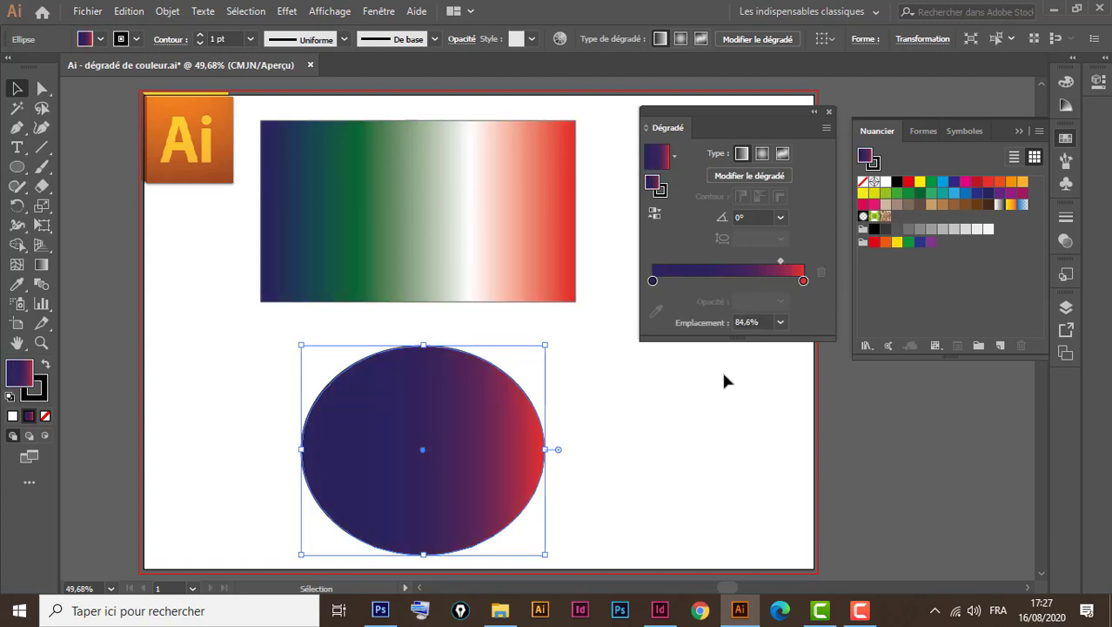
{"action": "left_click_drag", "start_coordinate": [780, 263], "coordinate": [734, 265]}
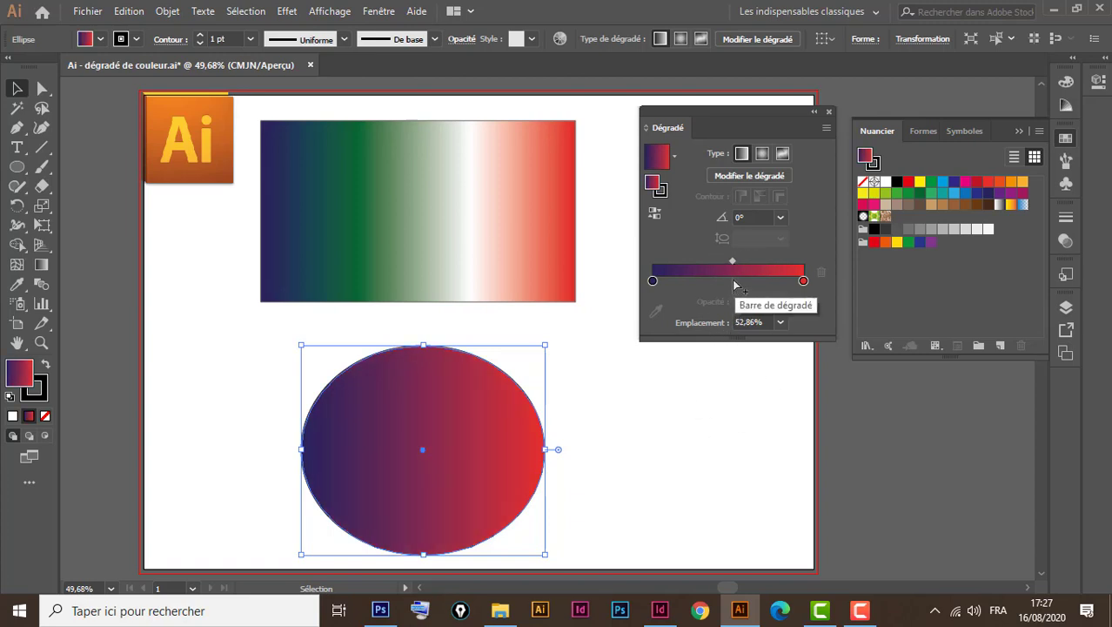
Add a gradient stop at about 53% between the ellipse's blue and red stops and colour it white
{"action": "left_click", "coordinate": [734, 282]}
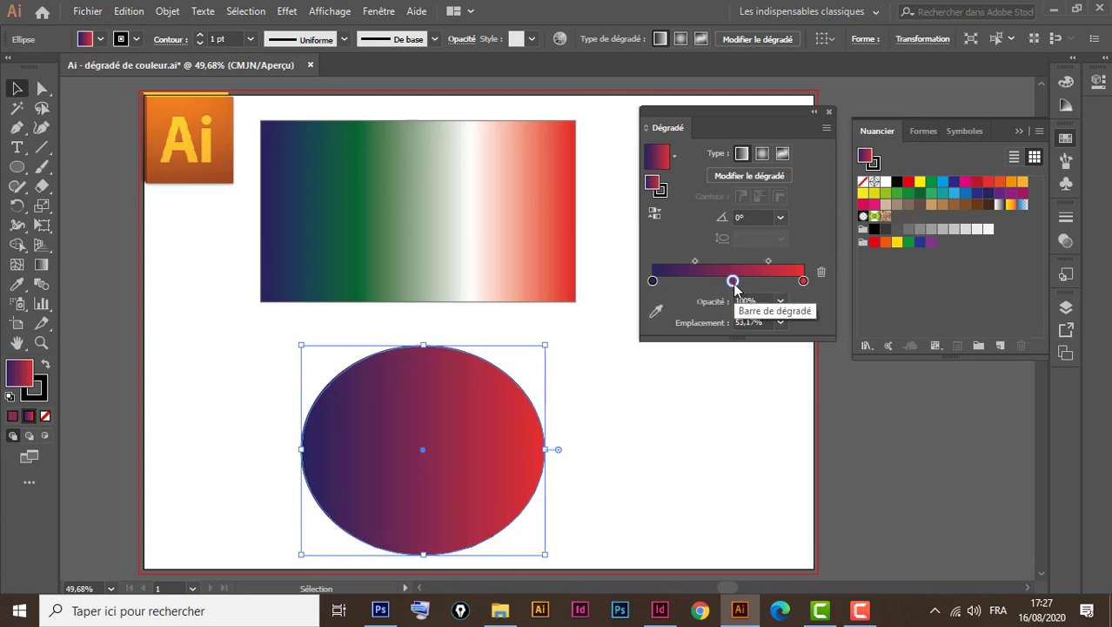
{"action": "left_click", "coordinate": [734, 282]}
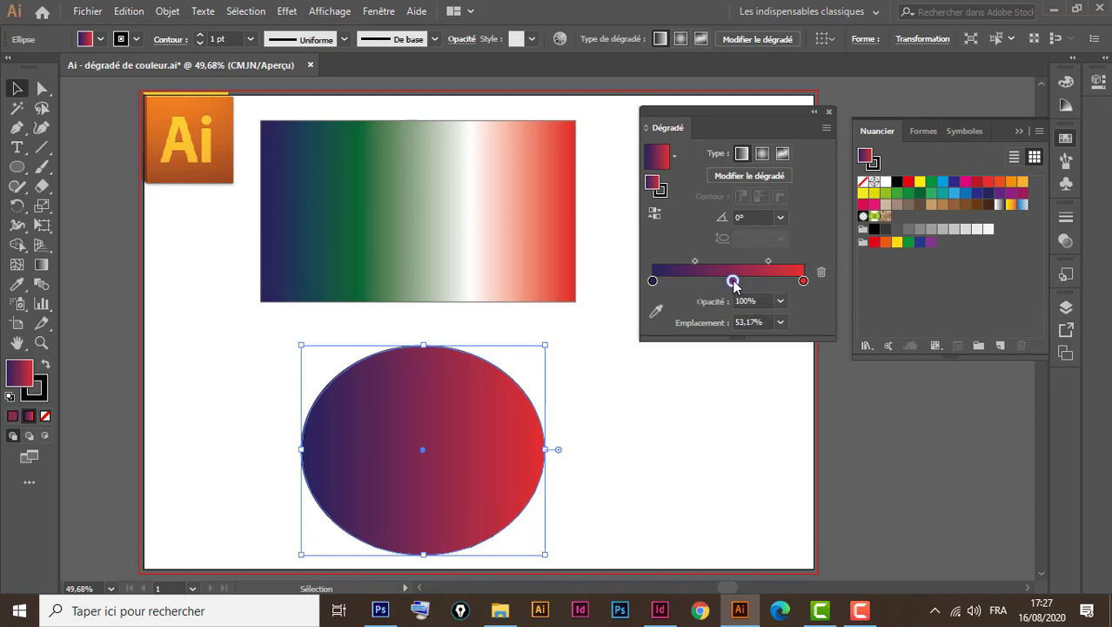
{"action": "double_click", "coordinate": [734, 281]}
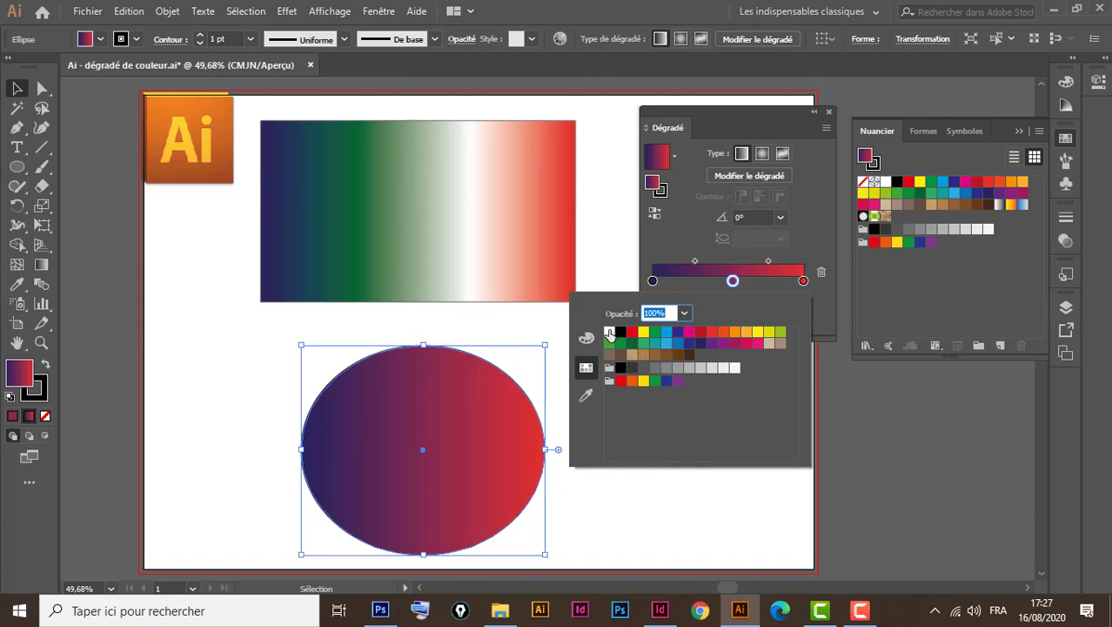
{"action": "left_click", "coordinate": [610, 334]}
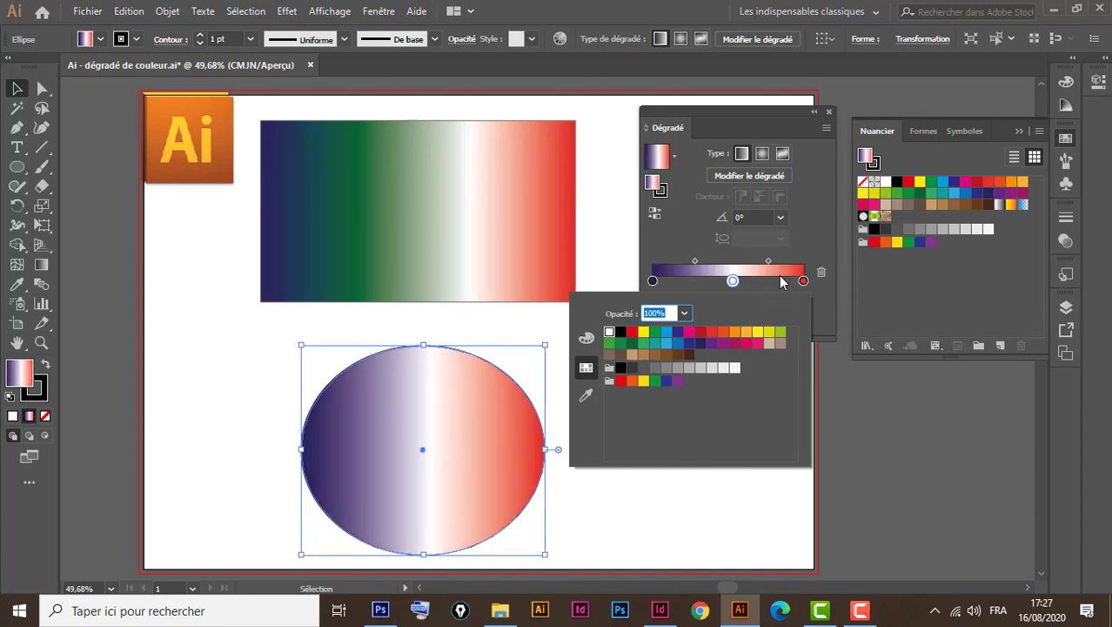
{"action": "left_click", "coordinate": [809, 250]}
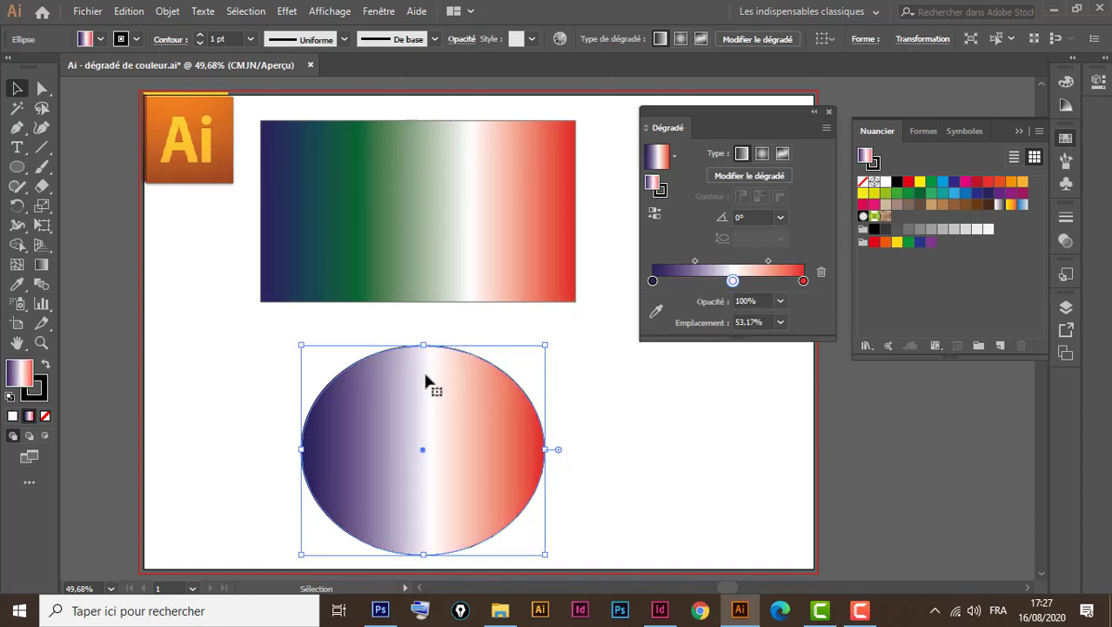
Redraw the ellipse's gradient with the Gradient tool in several diagonals, ending with a short one at about -128° from upper right to lower left
{"action": "left_click", "coordinate": [41, 267]}
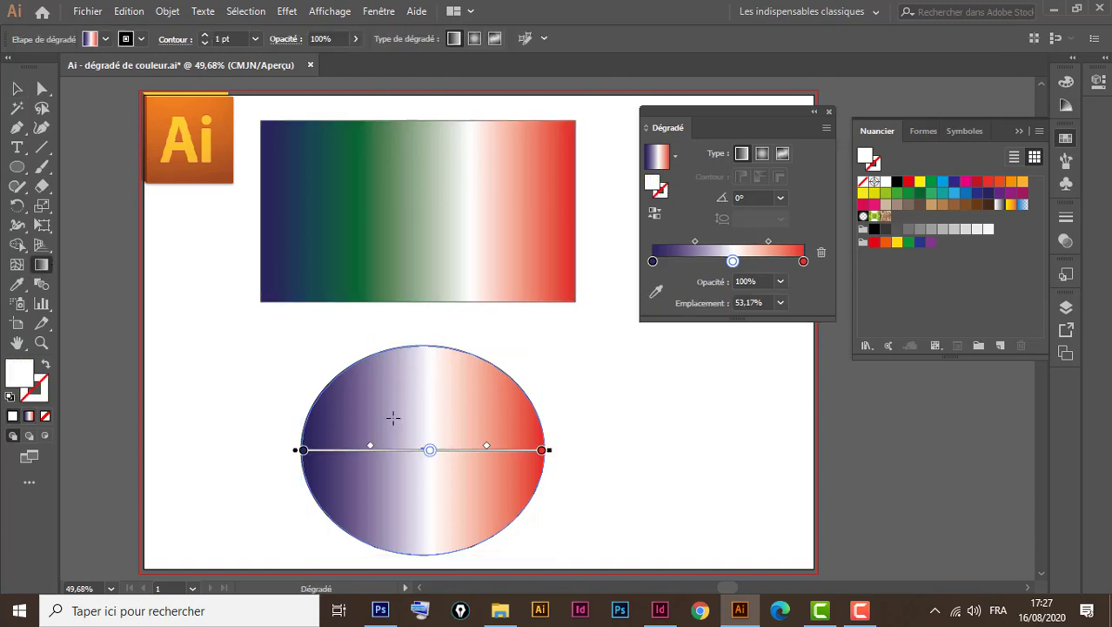
{"action": "left_click_drag", "start_coordinate": [344, 380], "coordinate": [520, 533]}
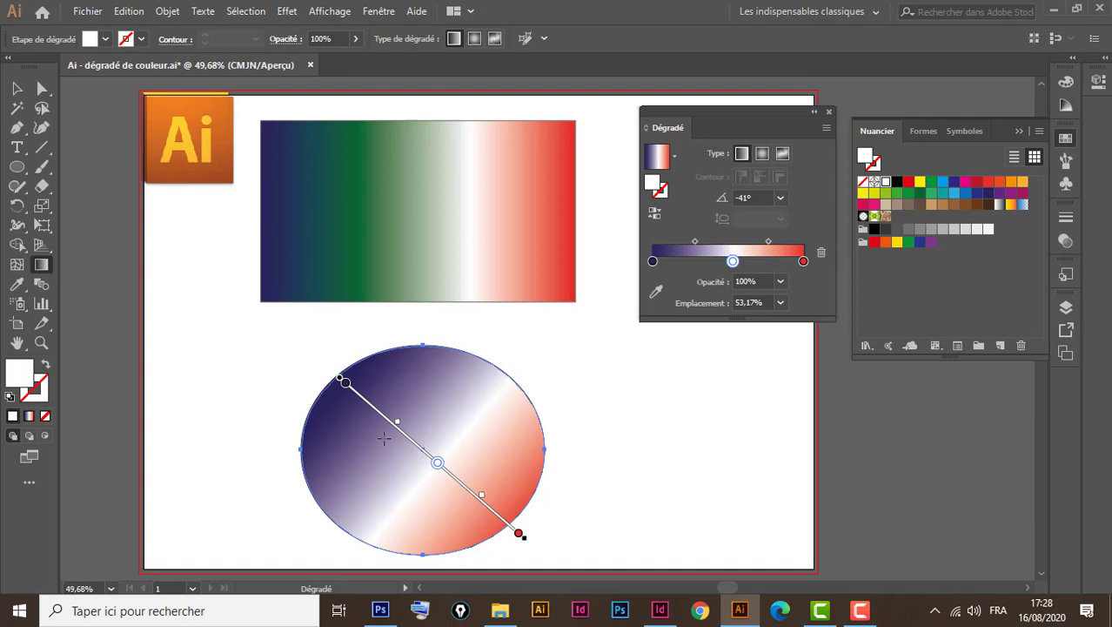
{"action": "left_click_drag", "start_coordinate": [382, 435], "coordinate": [444, 488]}
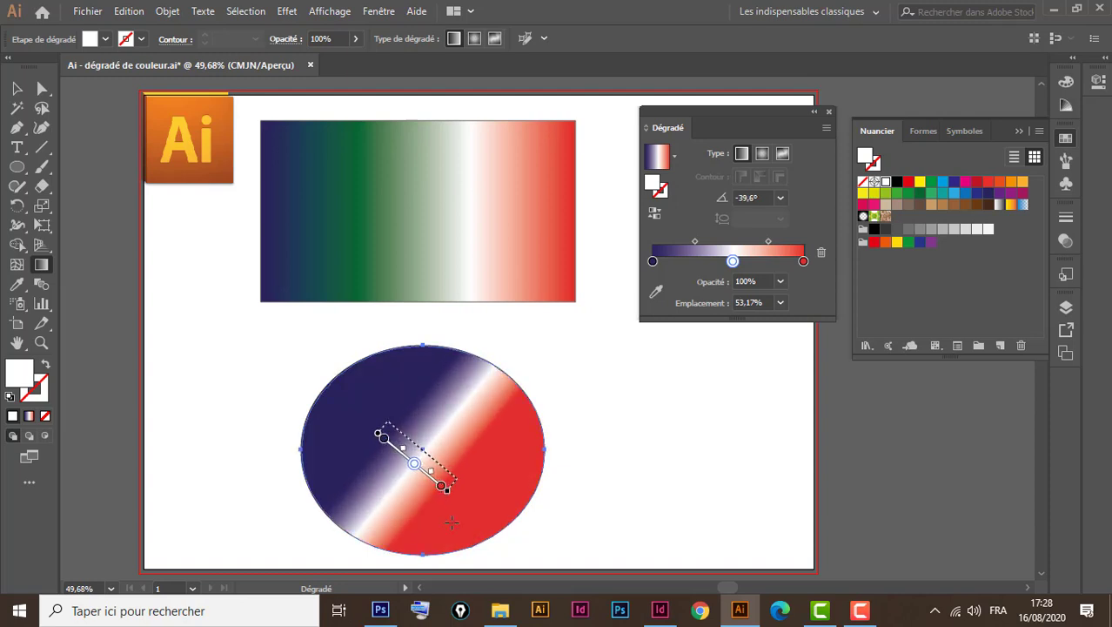
{"action": "left_click_drag", "start_coordinate": [452, 402], "coordinate": [399, 468]}
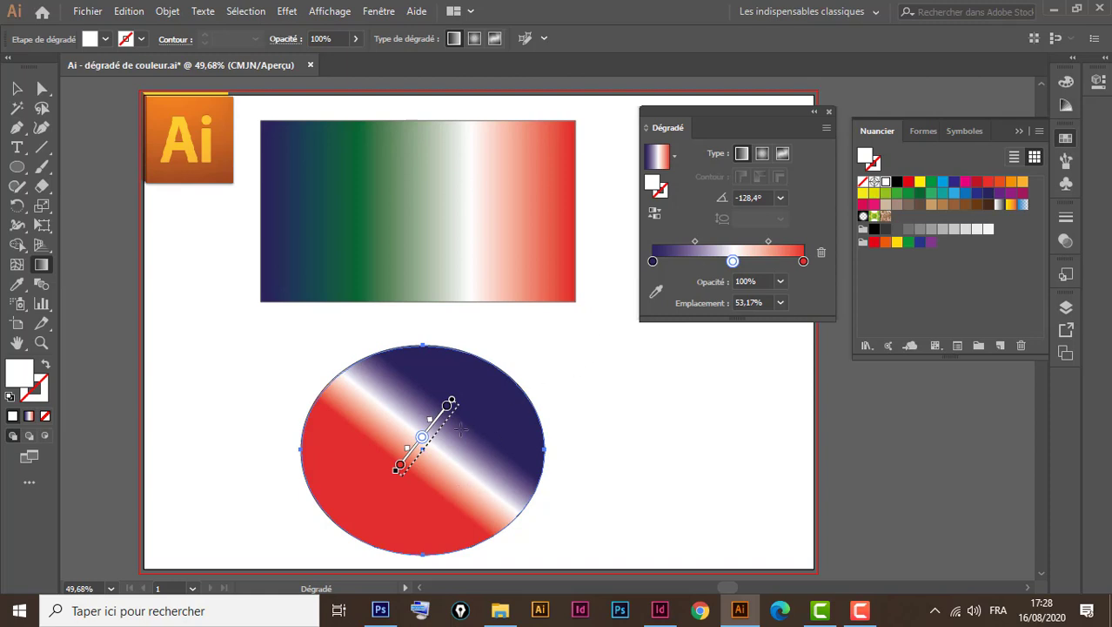
Redraw the ellipse's gradient from upper left to lower right, ending beyond its outline at about -28°, and slide the gradient line slightly left
{"action": "left_click_drag", "start_coordinate": [345, 360], "coordinate": [519, 532]}
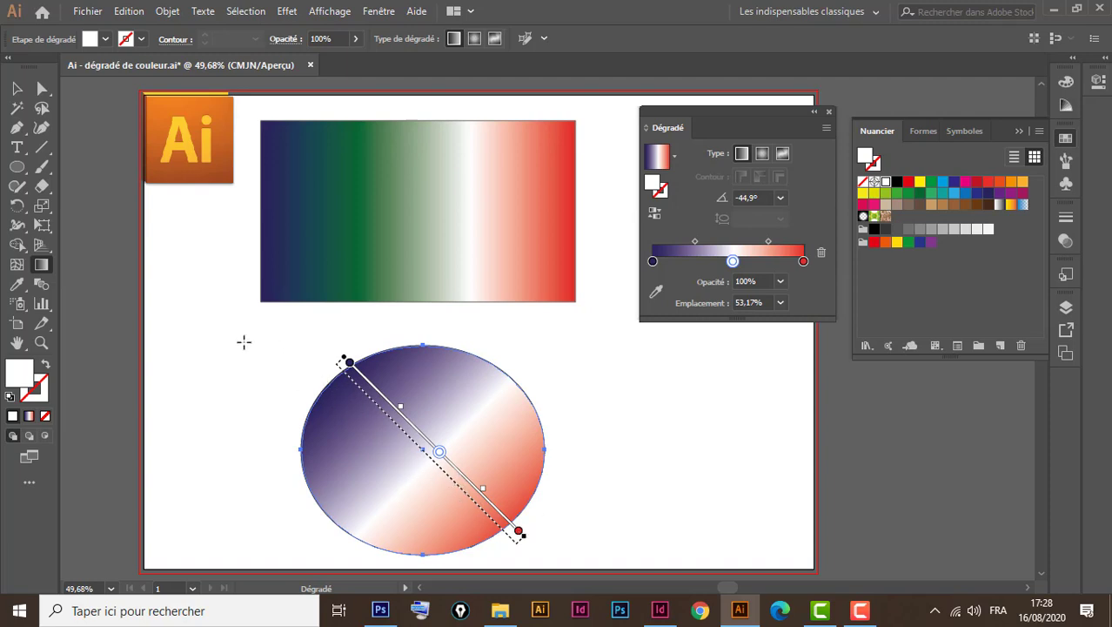
{"action": "left_click_drag", "start_coordinate": [258, 343], "coordinate": [642, 554]}
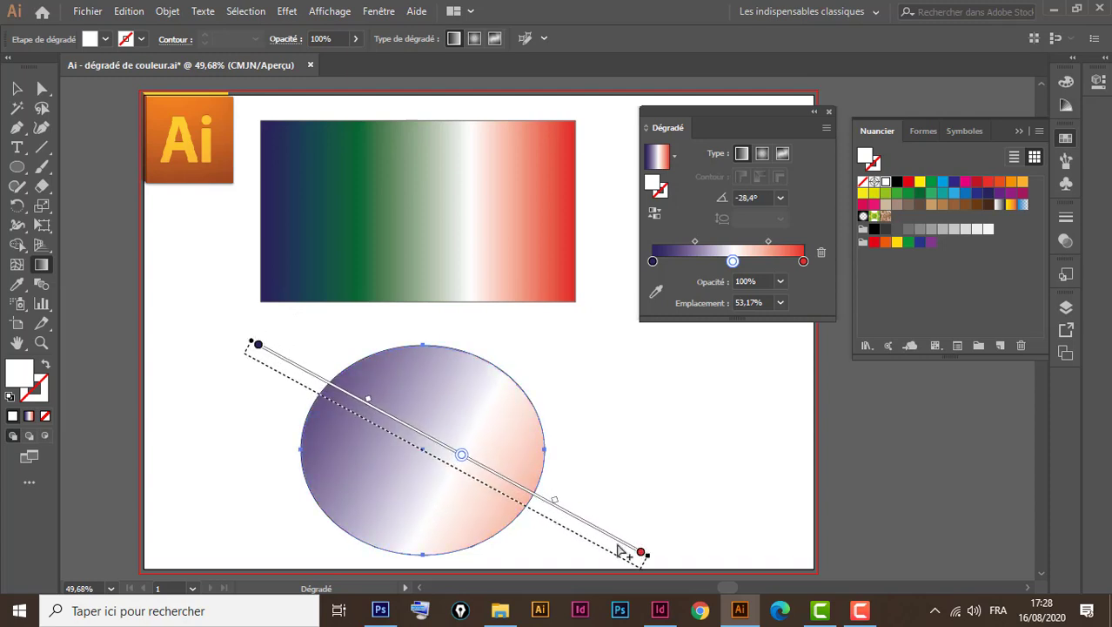
{"action": "mouse_move", "coordinate": [421, 442]}
{"action": "left_mouse_down"}
{"action": "mouse_move", "coordinate": [391, 419]}
{"action": "mouse_move", "coordinate": [386, 435]}
{"action": "left_mouse_up"}
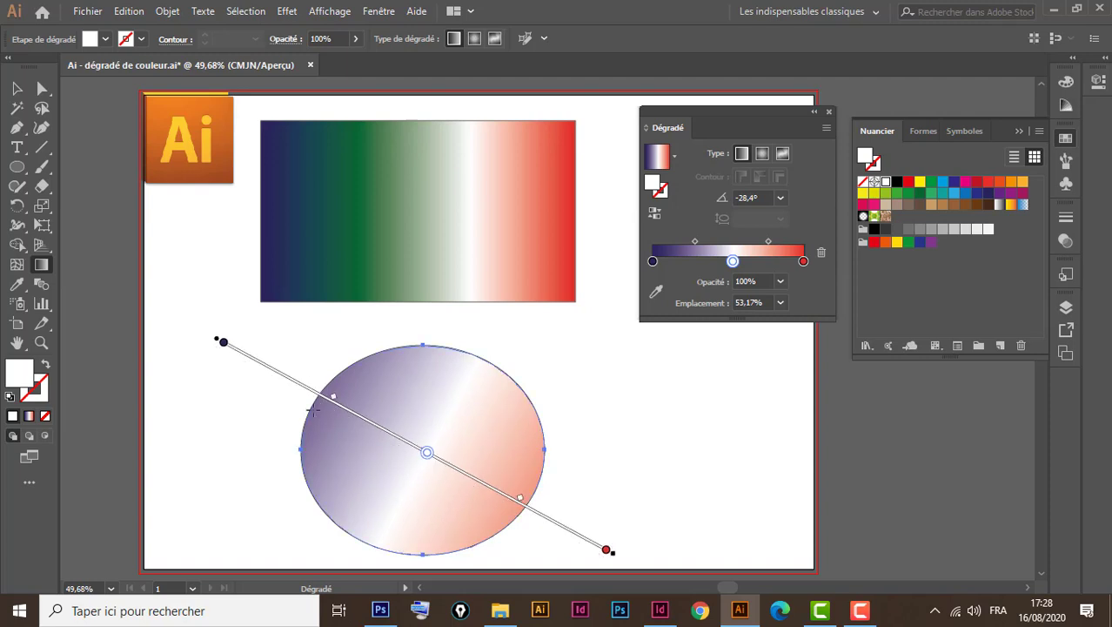
Move the ellipse's blue stop to 18% and red stop to about 82%, and rotate the gradient line to about 1°
{"action": "left_click_drag", "start_coordinate": [223, 344], "coordinate": [292, 380]}
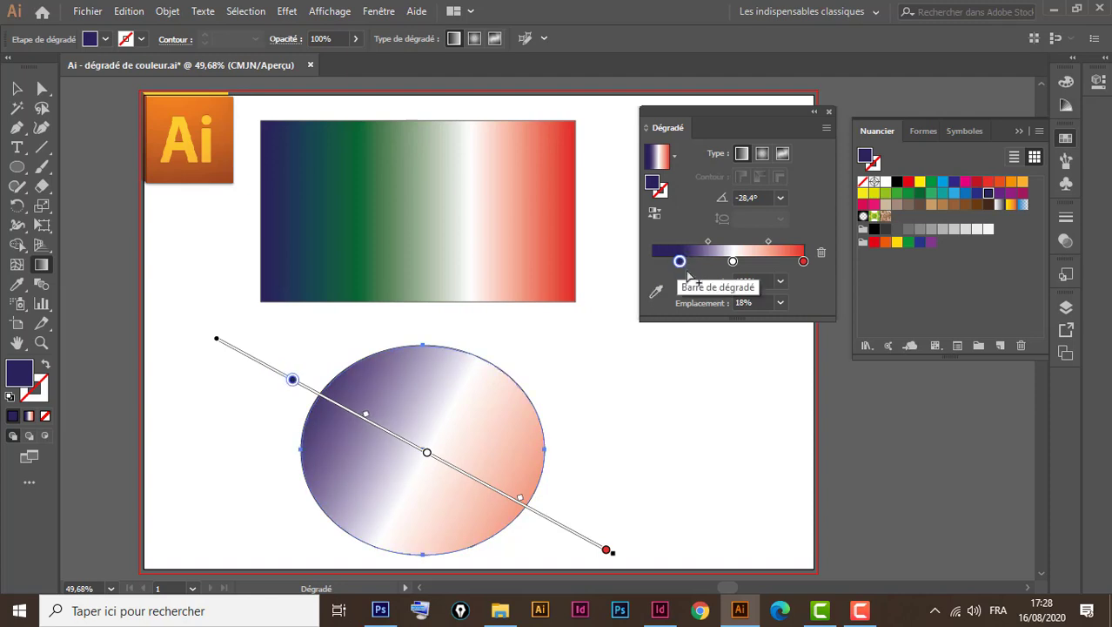
{"action": "left_click_drag", "start_coordinate": [607, 549], "coordinate": [531, 515]}
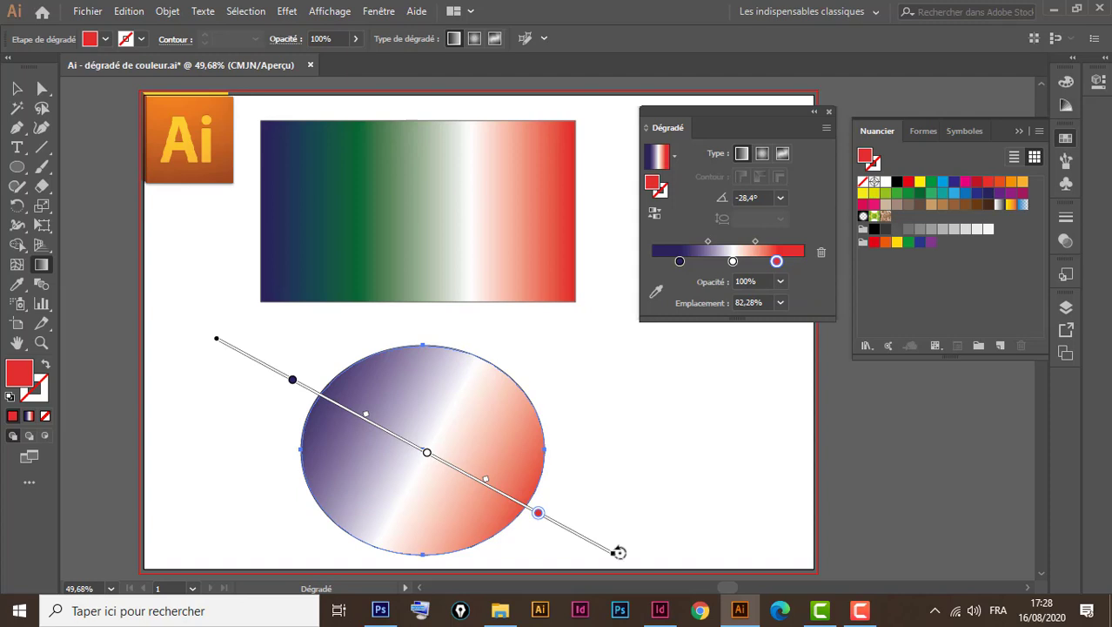
{"action": "left_click_drag", "start_coordinate": [618, 552], "coordinate": [621, 411]}
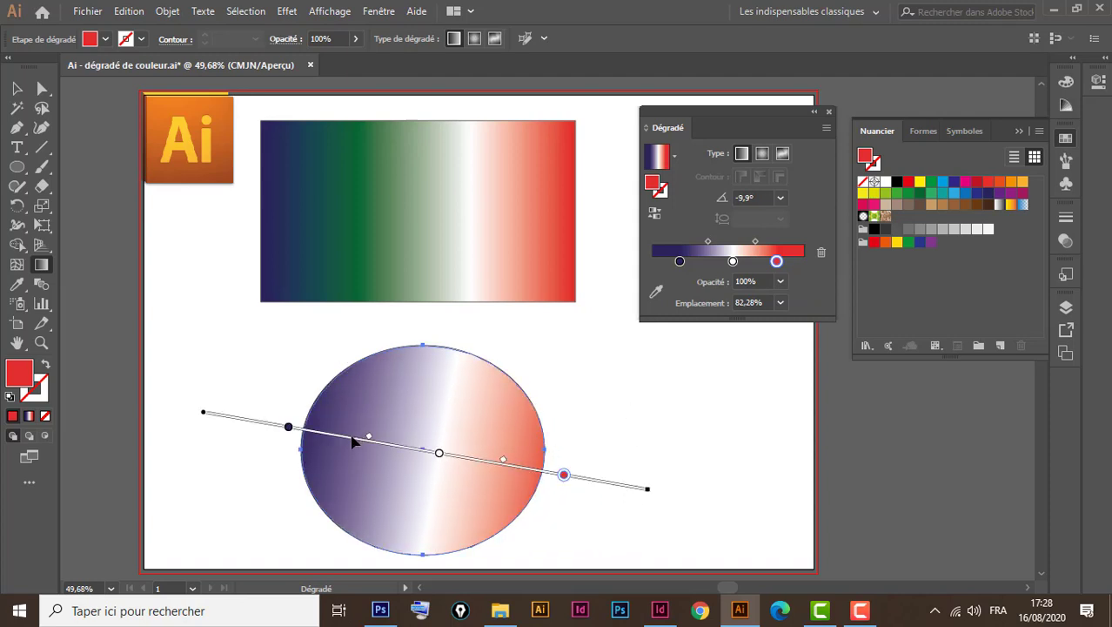
{"action": "left_click_drag", "start_coordinate": [351, 437], "coordinate": [355, 453]}
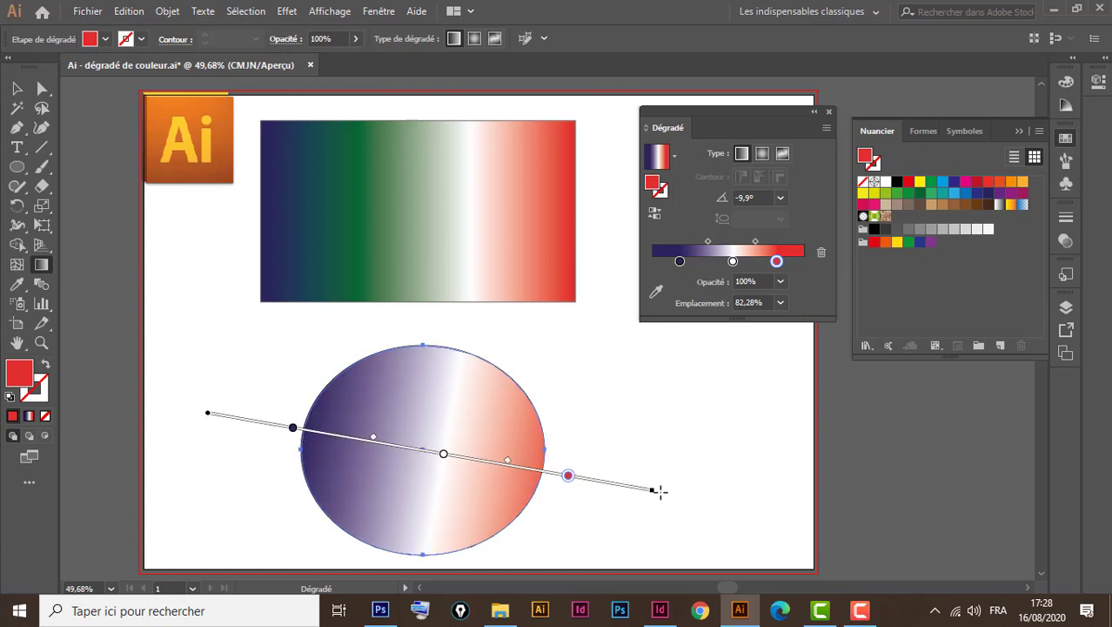
{"action": "left_click_drag", "start_coordinate": [660, 490], "coordinate": [668, 405]}
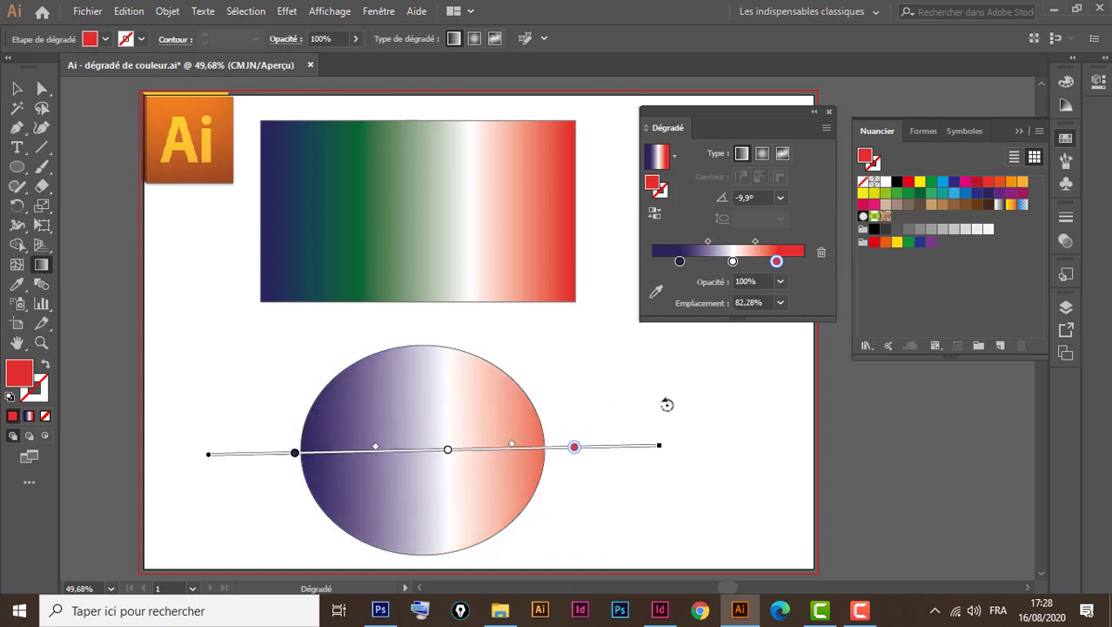
Set the ellipse's gradient angle to -120° and then to 90° using the preset angles
{"action": "left_click", "coordinate": [781, 197]}
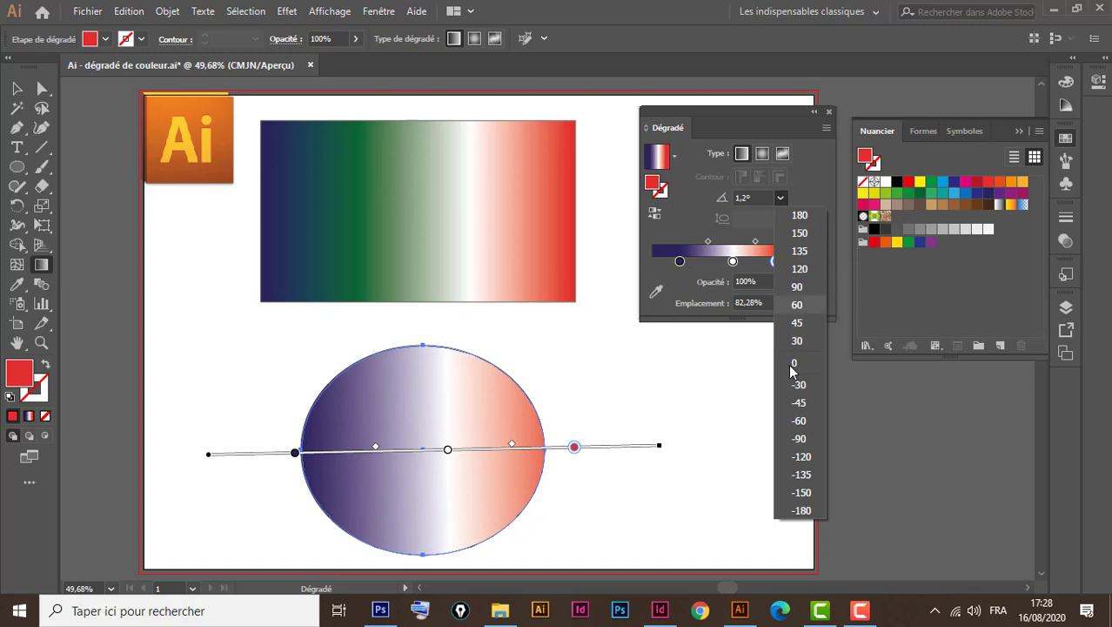
{"action": "left_click", "coordinate": [800, 456]}
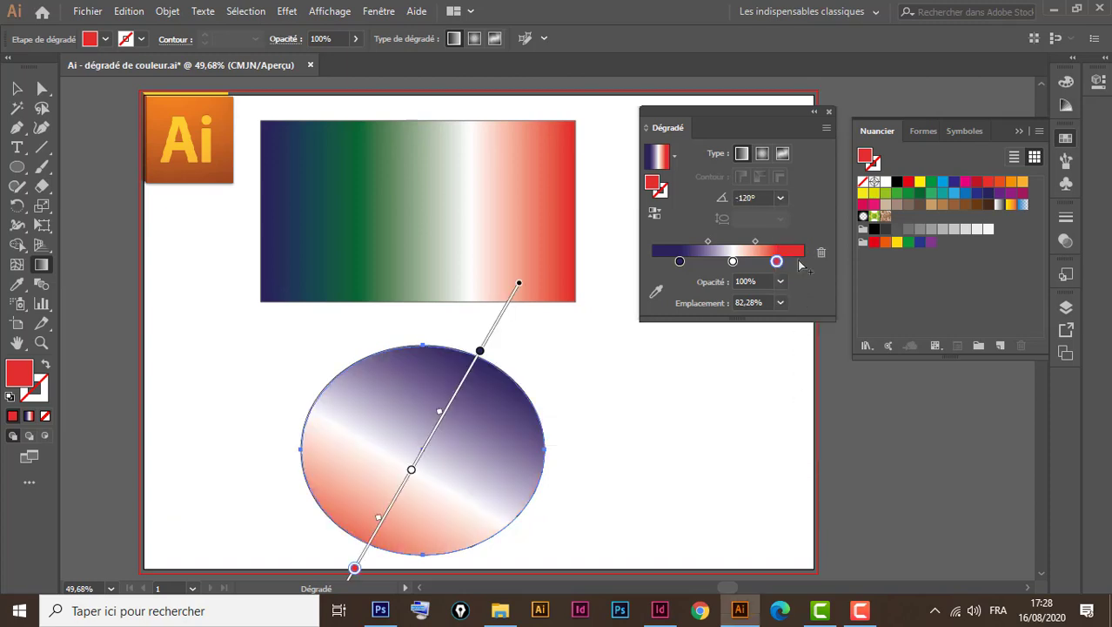
{"action": "left_click", "coordinate": [781, 197]}
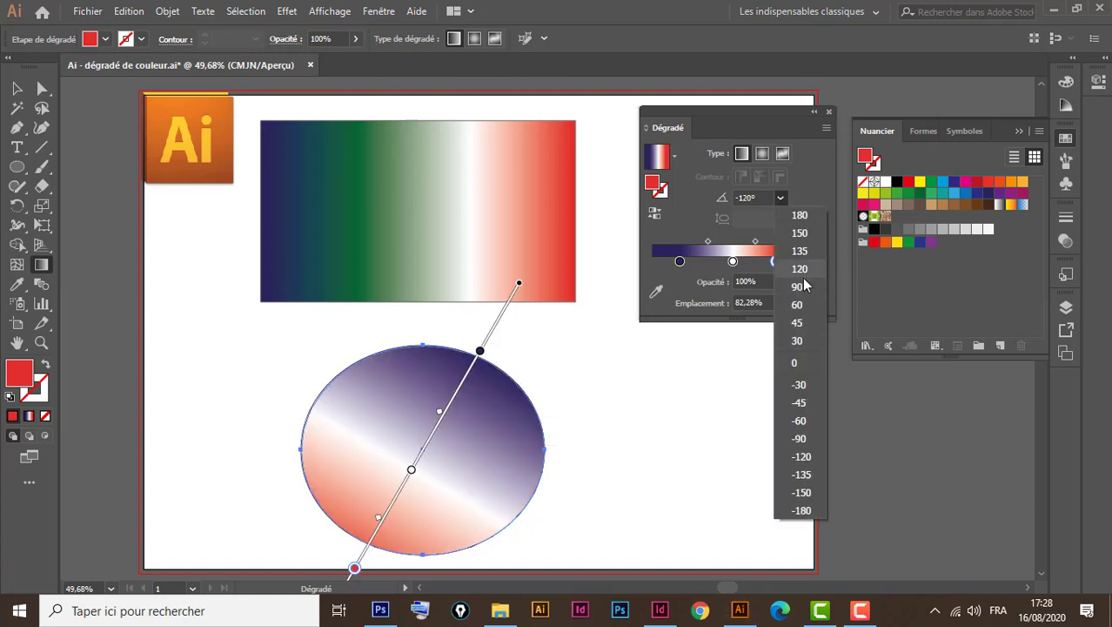
{"action": "left_click", "coordinate": [803, 280]}
Remove the ellipse and the rectangle, leaving only the Ai logo on the artboard
{"action": "left_click", "coordinate": [17, 88]}
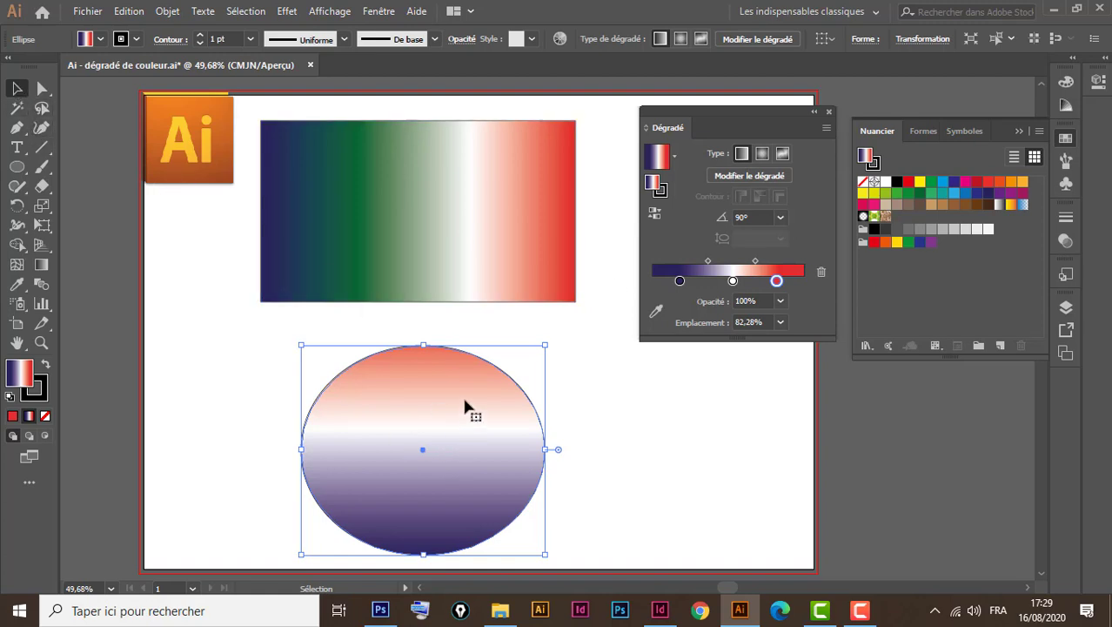
{"action": "key", "text": "ctrl+z"}
{"action": "key", "text": "ctrl+z"}
{"action": "key", "text": "ctrl+z"}
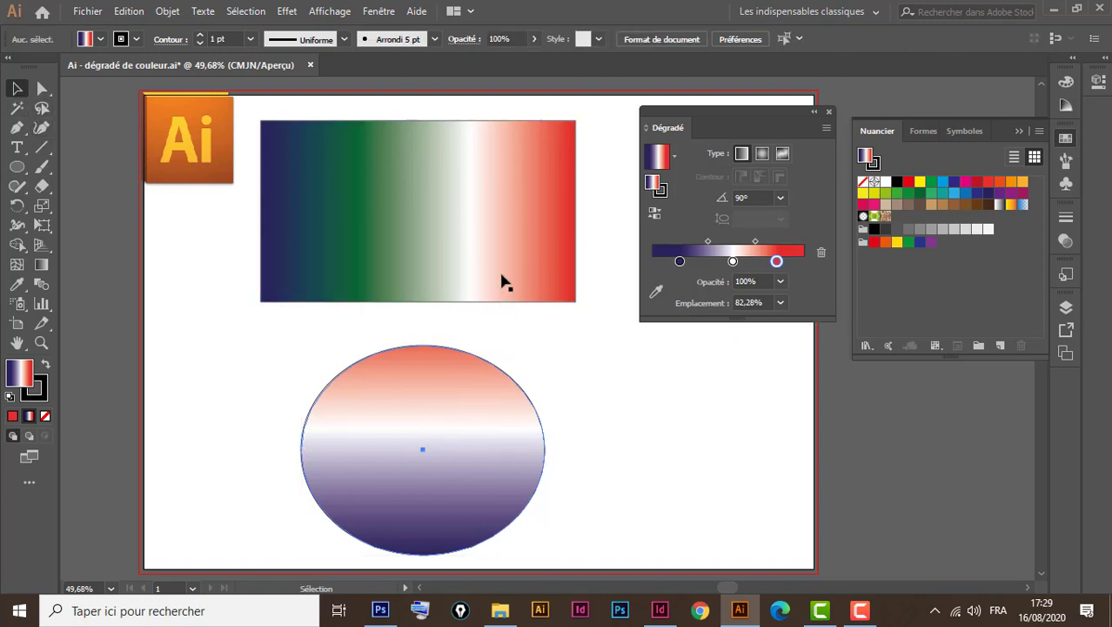
{"action": "key", "text": "ctrl+z"}
{"action": "key", "text": "ctrl+z"}
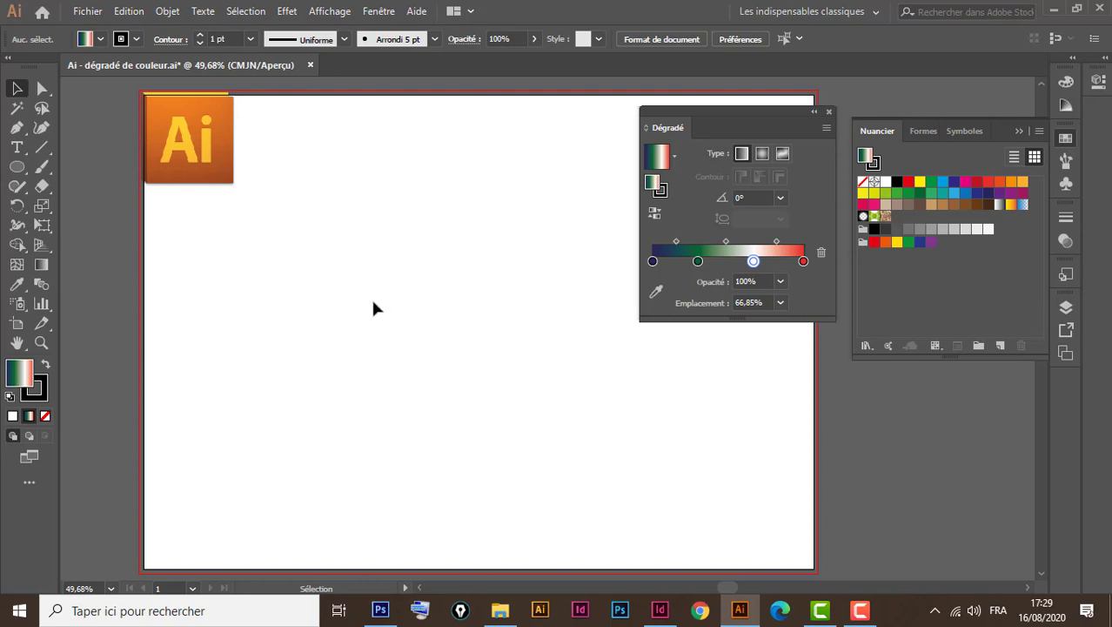
Restore the default fill and stroke, make the stroke active, and draw a large rectangle in the middle of the artboard
{"action": "left_click", "coordinate": [9, 396]}
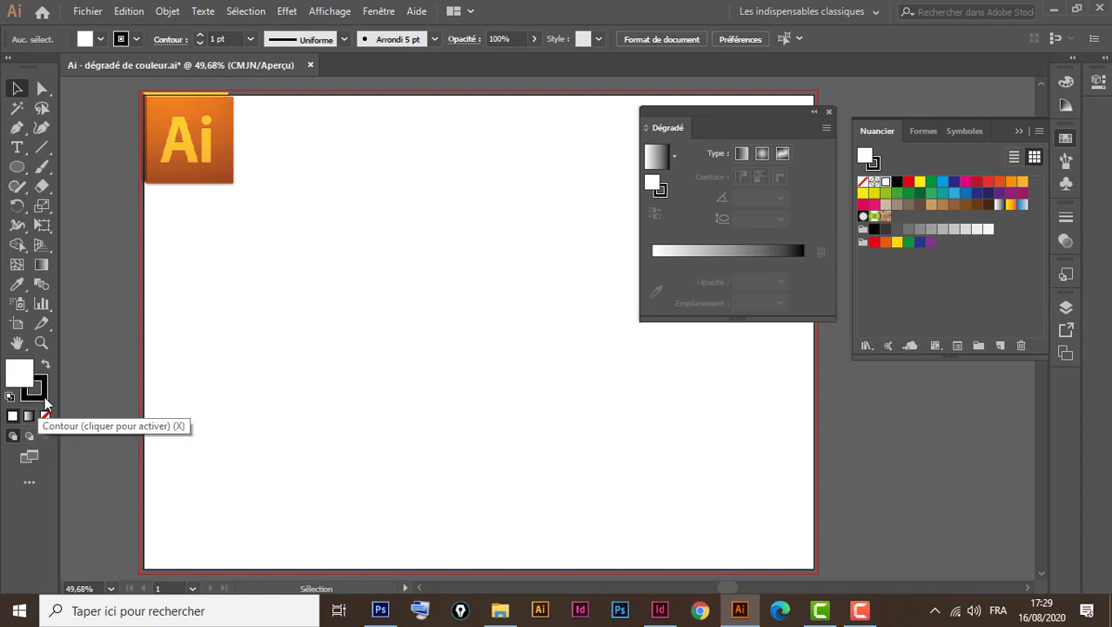
{"action": "left_click", "coordinate": [44, 399]}
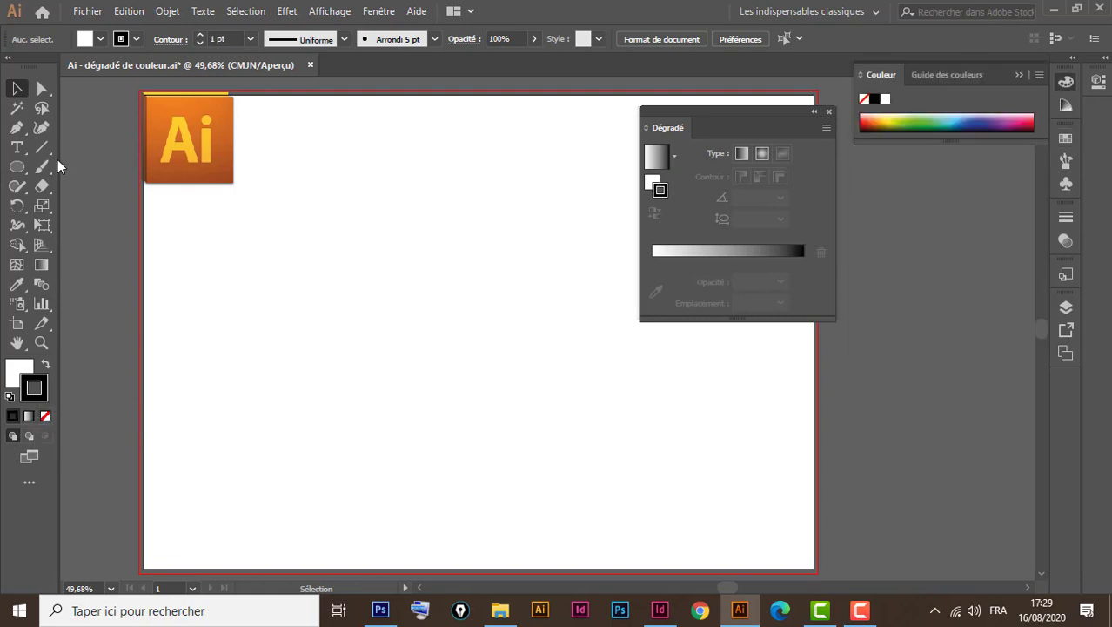
{"action": "left_click_drag", "start_coordinate": [19, 172], "coordinate": [74, 166]}
{"action": "left_click_drag", "start_coordinate": [236, 253], "coordinate": [551, 436]}
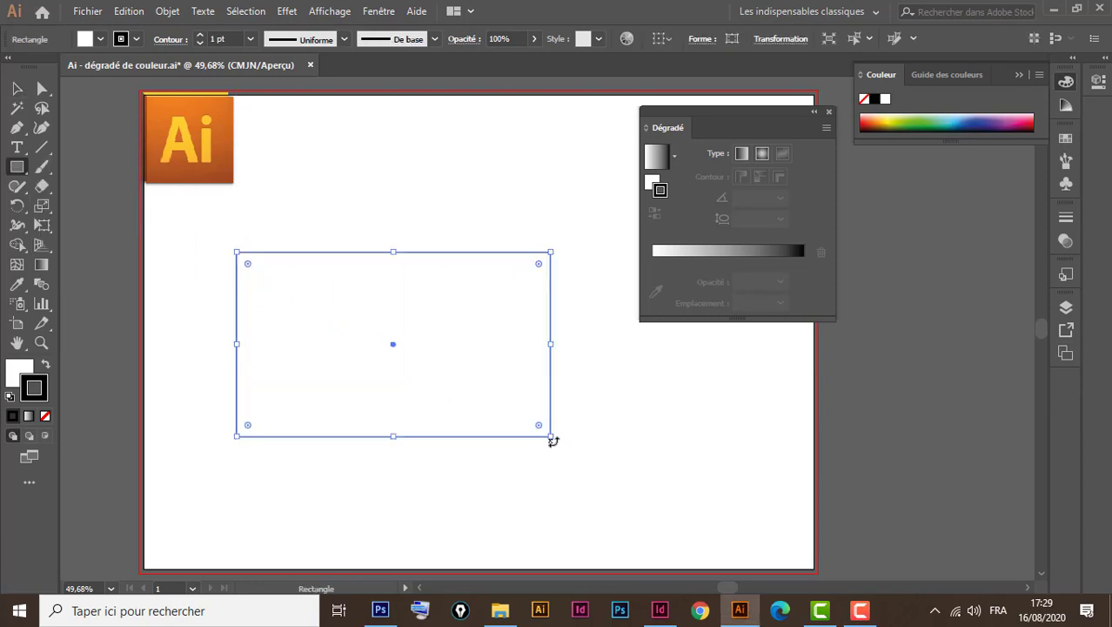
Set the rectangle's stroke weight to 40 pt and apply the white-to-black linear gradient to the stroke
{"action": "left_click", "coordinate": [251, 39]}
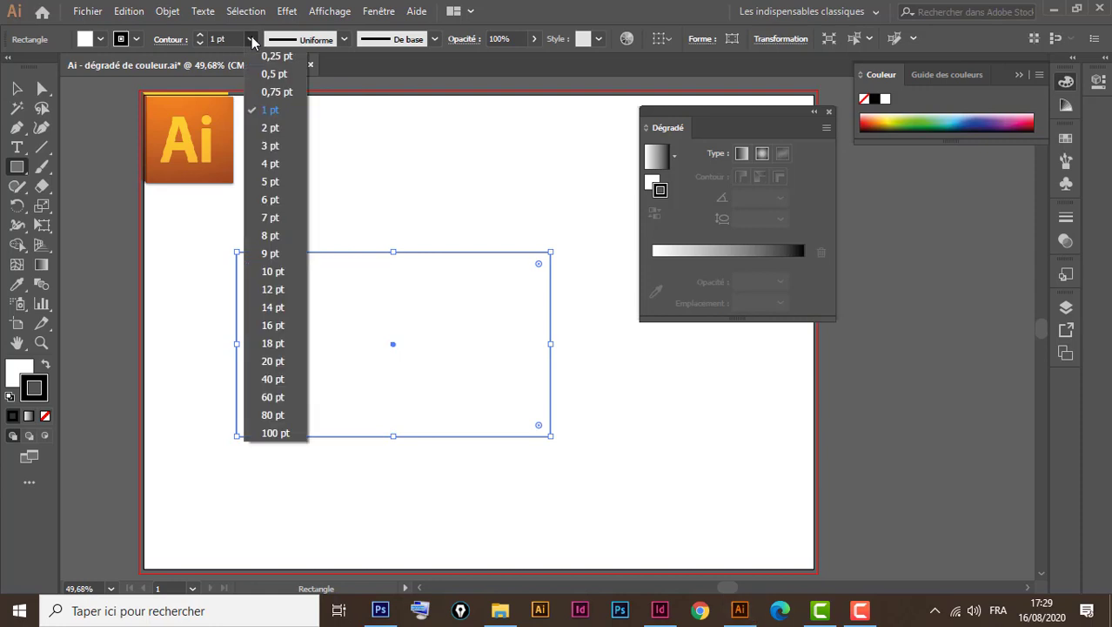
{"action": "left_click", "coordinate": [272, 380]}
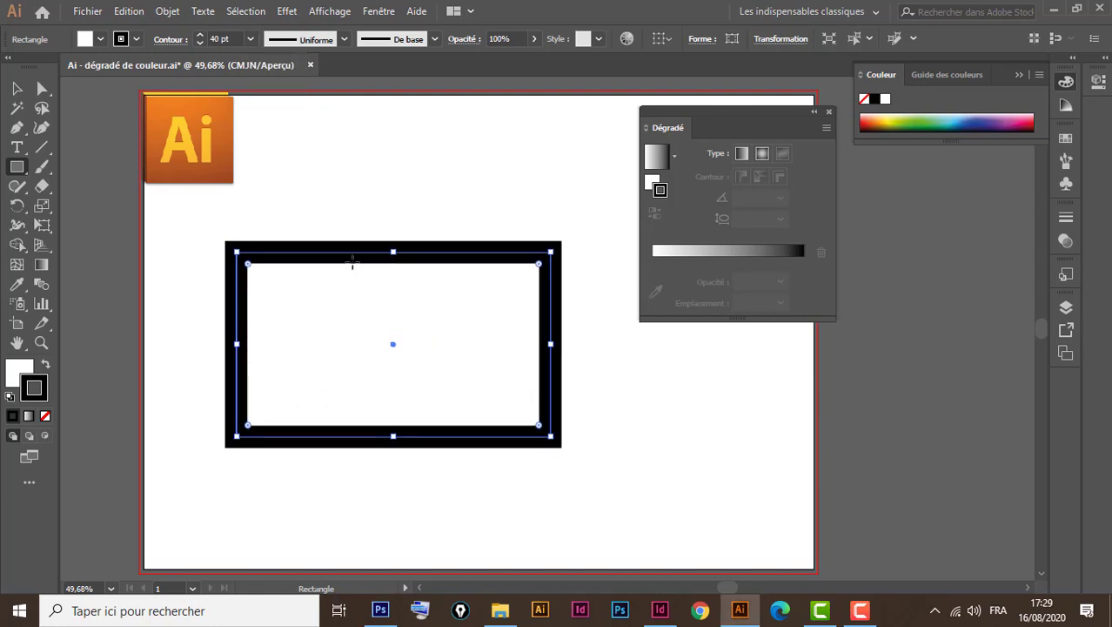
{"action": "left_click", "coordinate": [735, 253]}
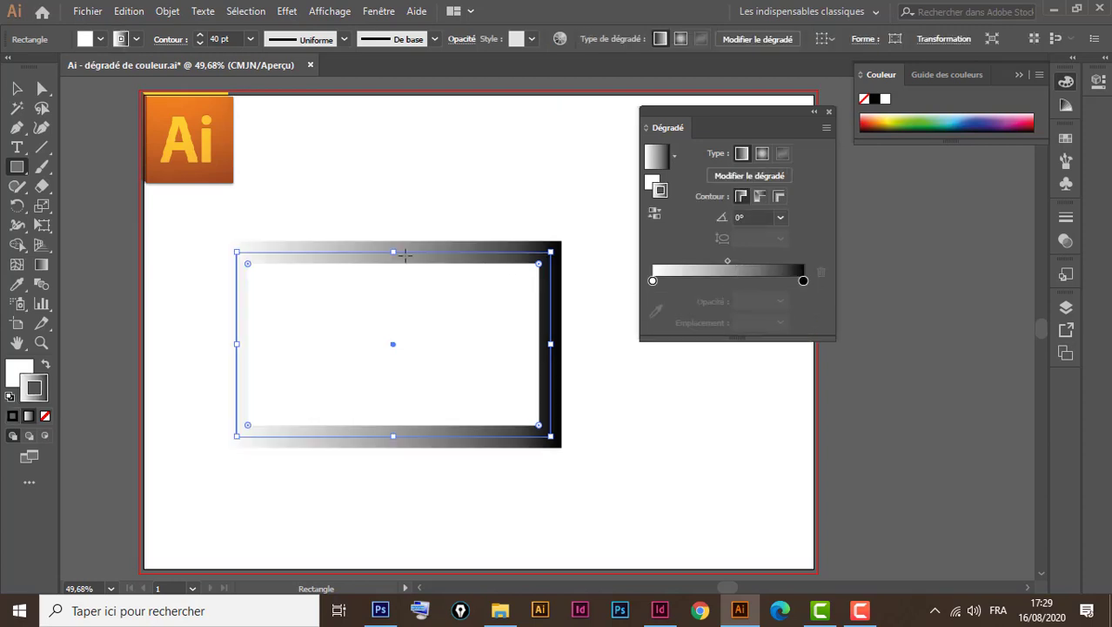
Apply the yellow-to-red gradient swatch to the rectangle's stroke, then replace it with the blue-to-transparent swatch
{"action": "left_click", "coordinate": [1067, 140]}
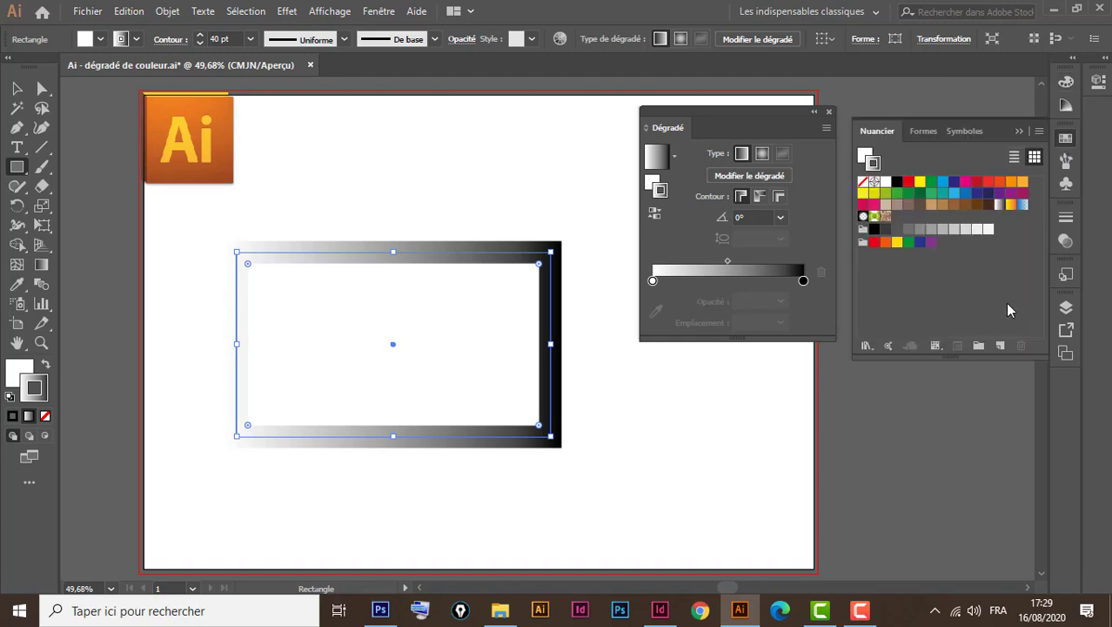
{"action": "left_click", "coordinate": [1011, 207]}
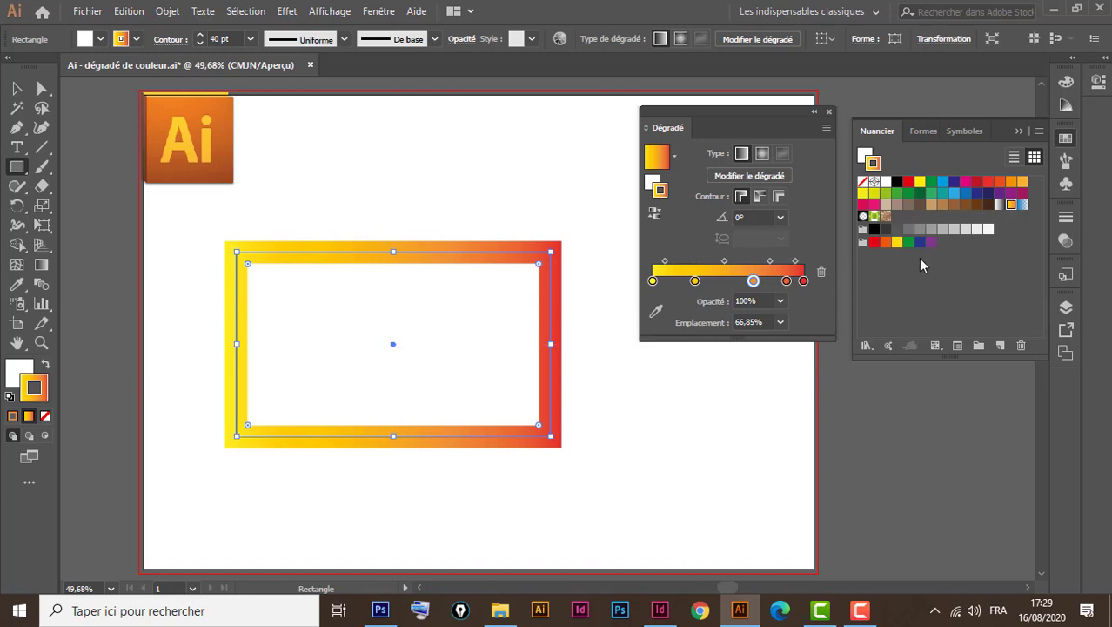
{"action": "left_click", "coordinate": [1022, 205]}
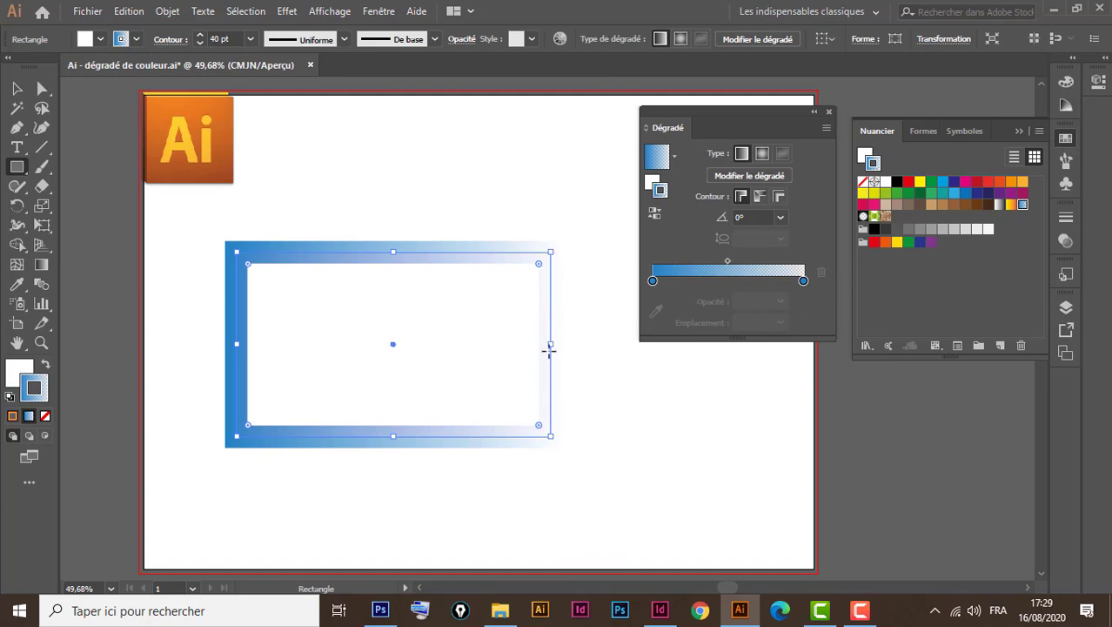
Try 100% opacity on the end stop of the rectangle's stroke gradient, then return that stop to 0%
{"action": "left_click", "coordinate": [18, 89]}
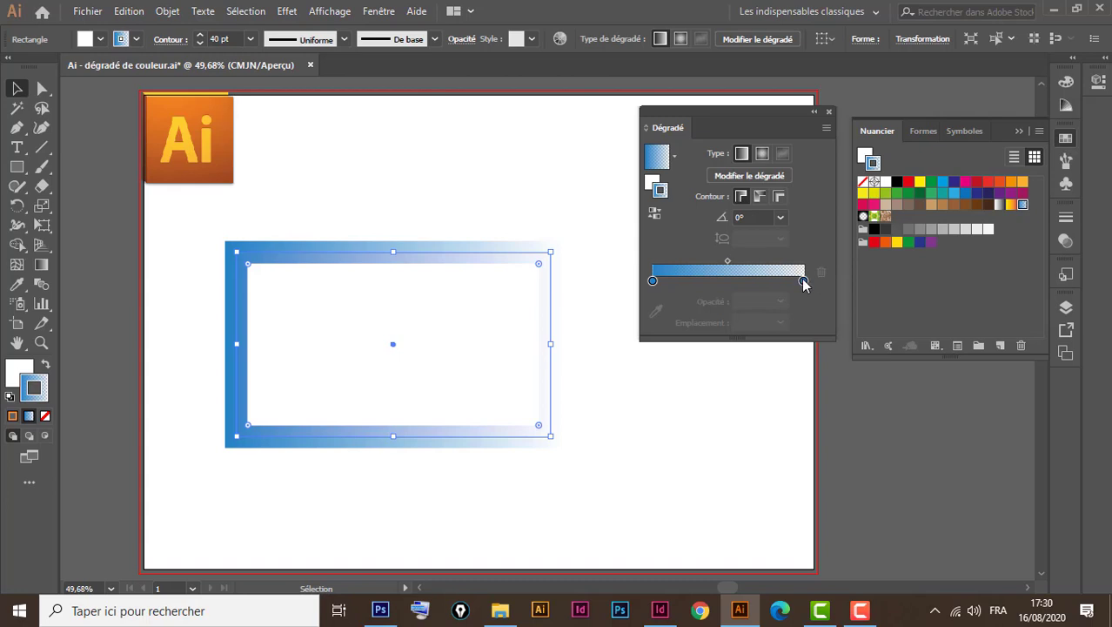
{"action": "left_click", "coordinate": [802, 282]}
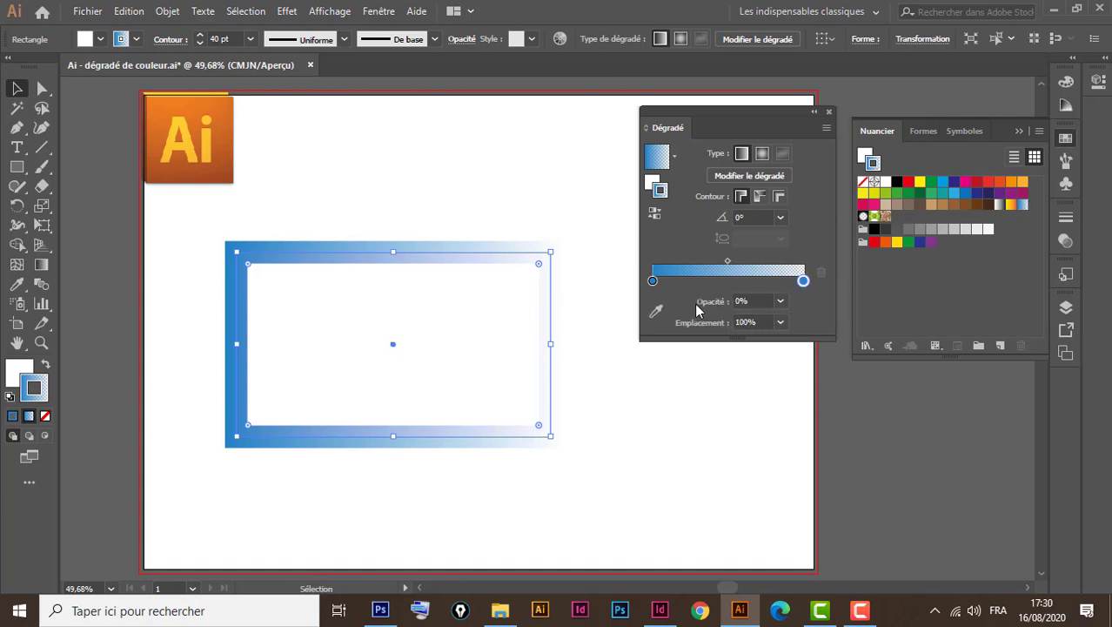
{"action": "left_click", "coordinate": [780, 299]}
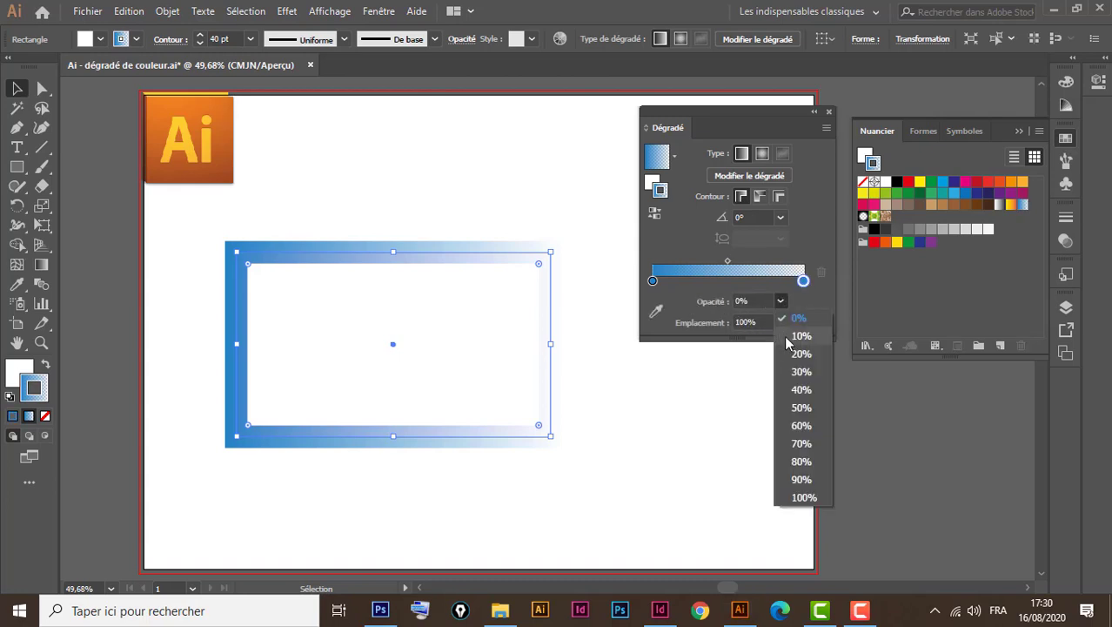
{"action": "left_click", "coordinate": [801, 496]}
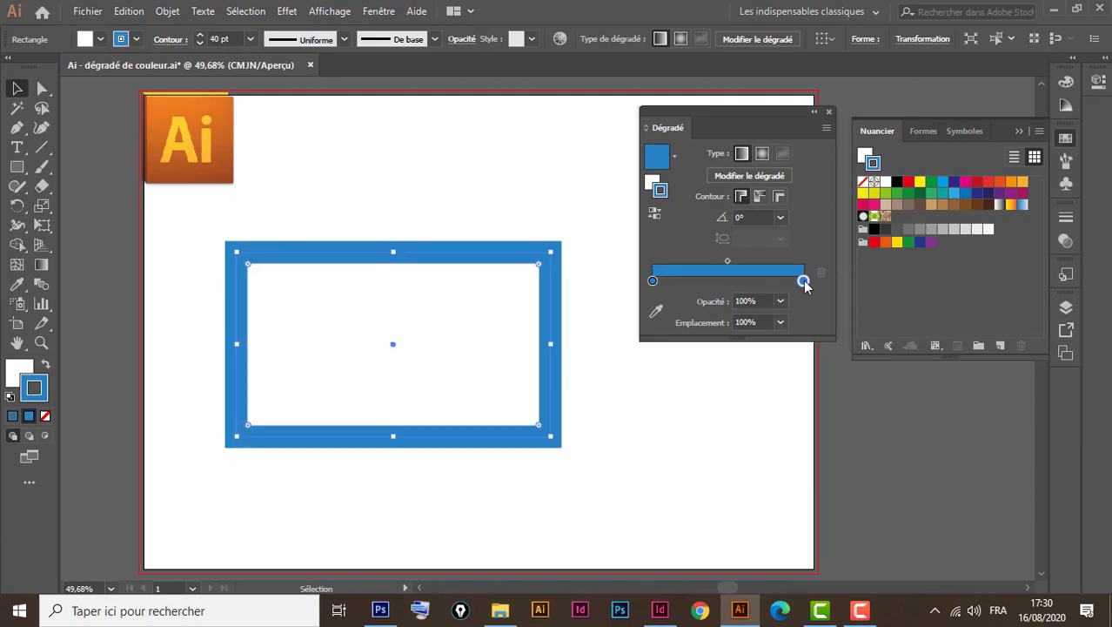
{"action": "left_click", "coordinate": [780, 301]}
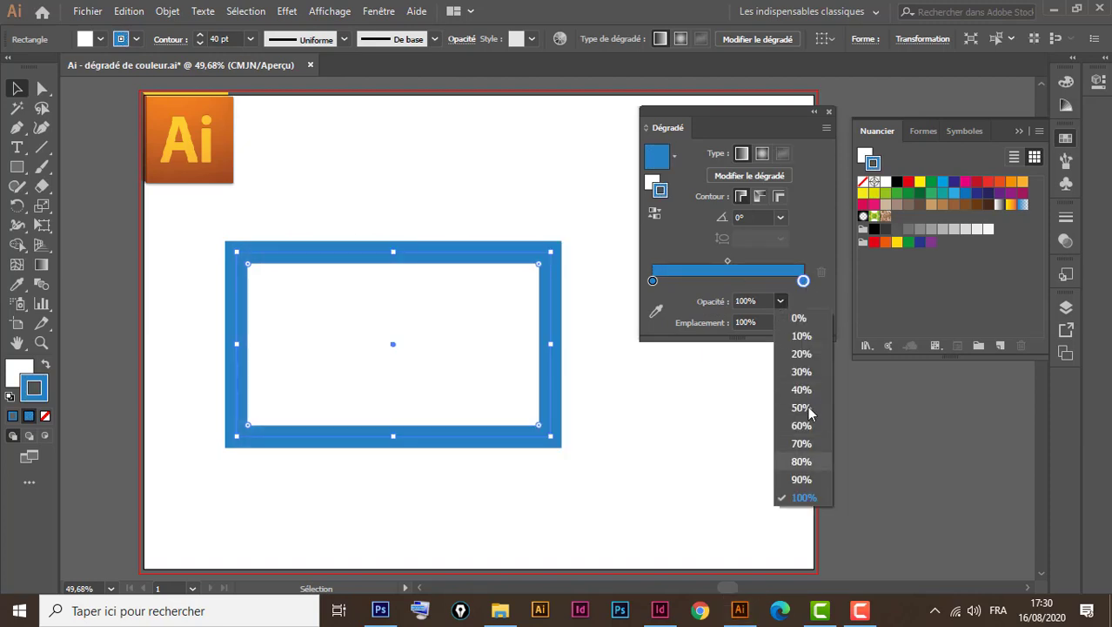
{"action": "left_click", "coordinate": [799, 317]}
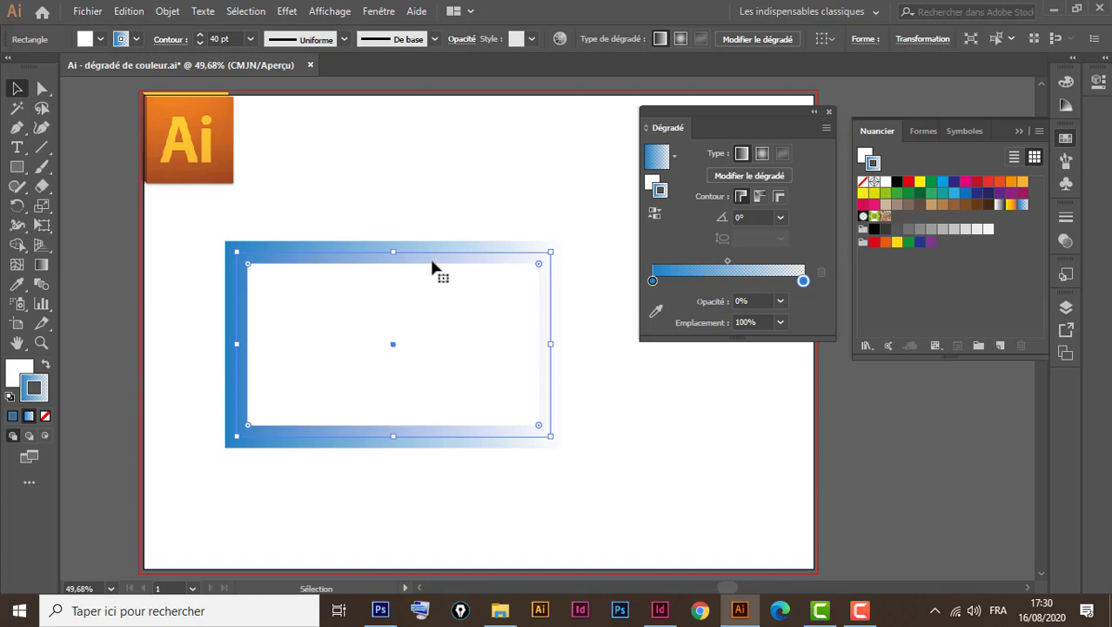
Place the rectangle over the Ai logo, remove its white fill, and move it back to the middle of the artboard
{"action": "mouse_move", "coordinate": [426, 254]}
{"action": "left_mouse_down"}
{"action": "mouse_move", "coordinate": [128, 126]}
{"action": "mouse_move", "coordinate": [226, 167]}
{"action": "mouse_move", "coordinate": [129, 129]}
{"action": "mouse_move", "coordinate": [150, 129]}
{"action": "left_mouse_up"}
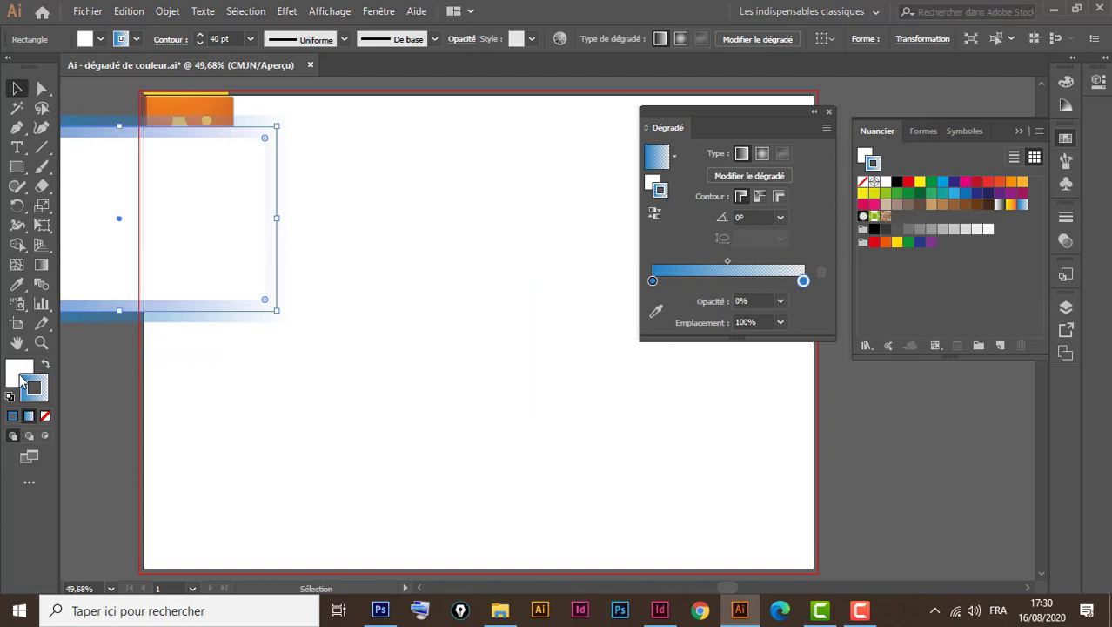
{"action": "left_click", "coordinate": [44, 416]}
{"action": "left_click", "coordinate": [45, 416]}
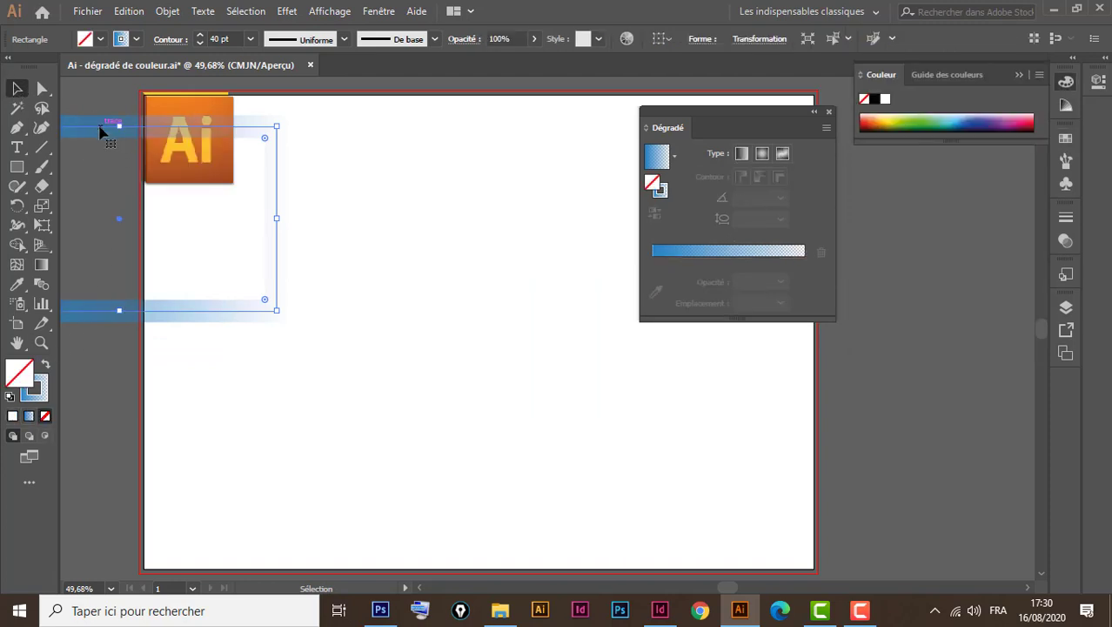
{"action": "left_click_drag", "start_coordinate": [98, 128], "coordinate": [365, 241]}
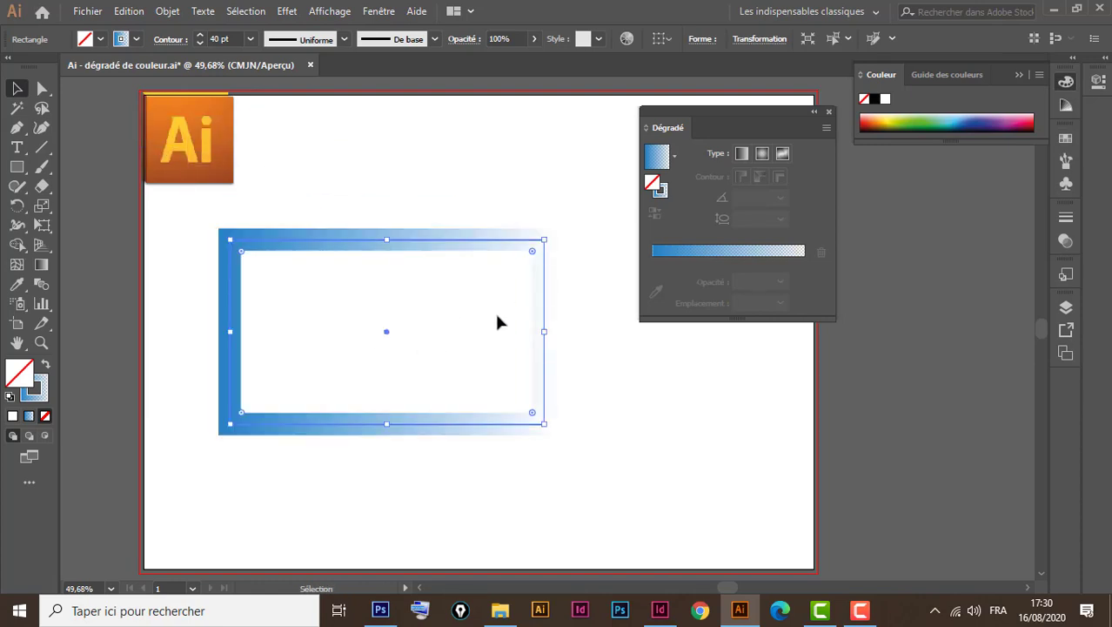
Try the blue gradient as the rectangle's fill with its end stop at 100% opacity, then remove the fill
{"action": "left_click", "coordinate": [781, 252]}
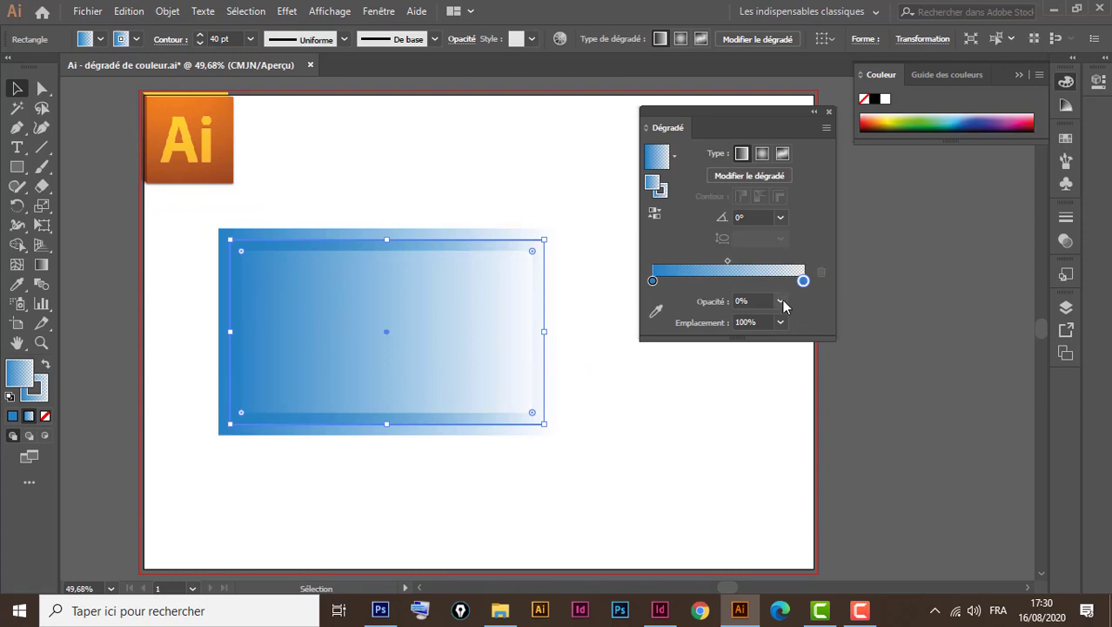
{"action": "left_click", "coordinate": [781, 300]}
{"action": "left_click", "coordinate": [799, 496]}
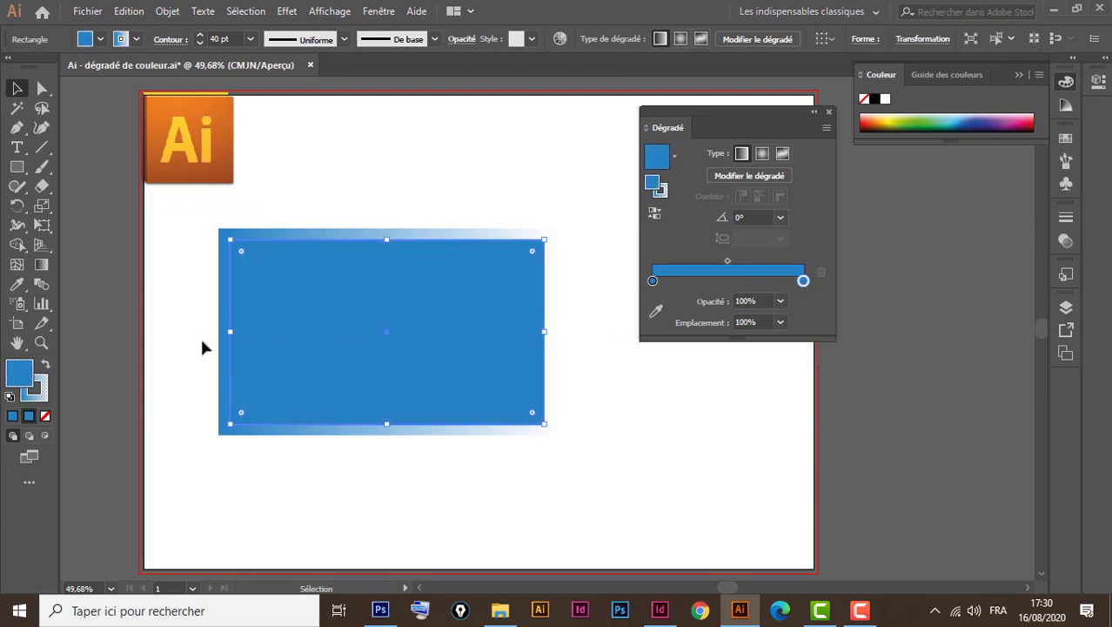
{"action": "left_click", "coordinate": [44, 415]}
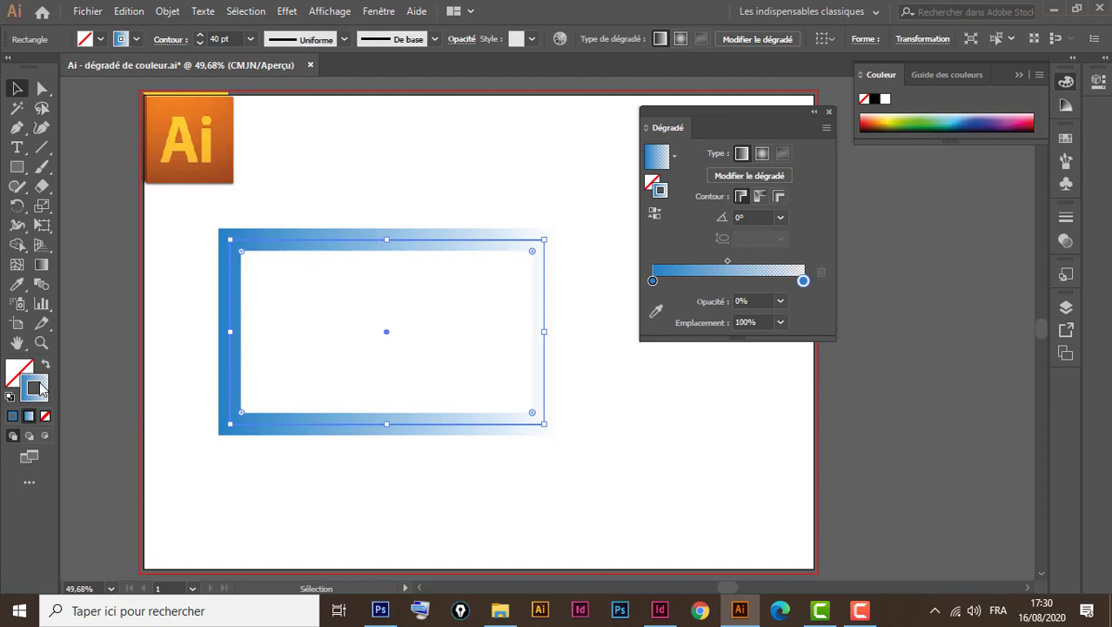
Set the end stop of the rectangle's stroke gradient to 100% opacity and colour it CMYK red (Rouge CMJN)
{"action": "left_click", "coordinate": [781, 301]}
{"action": "left_click", "coordinate": [799, 497]}
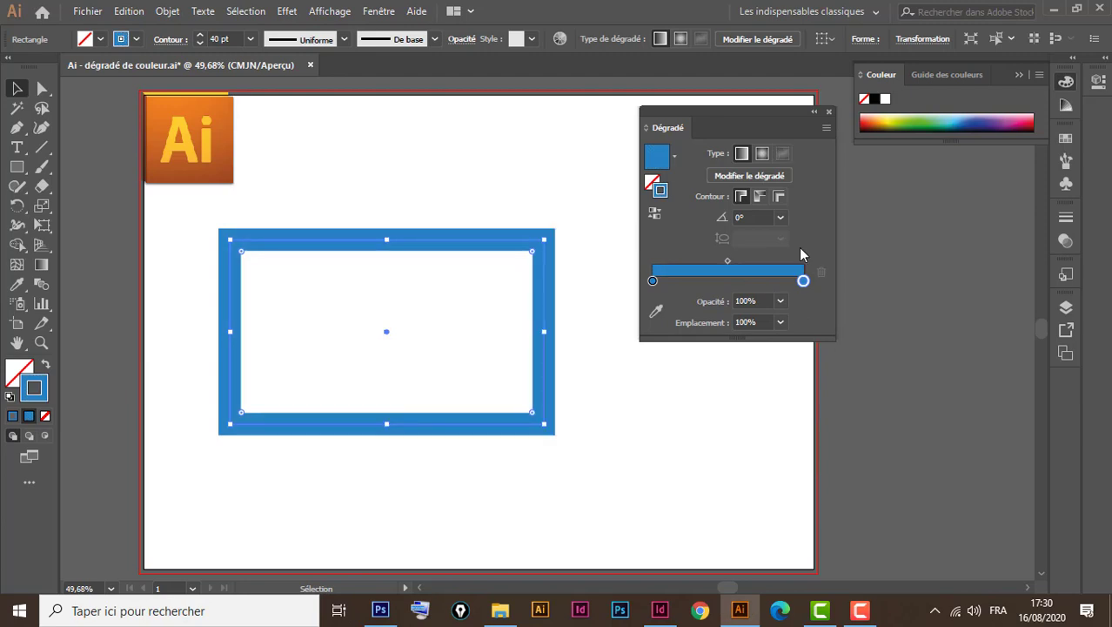
{"action": "double_click", "coordinate": [804, 281]}
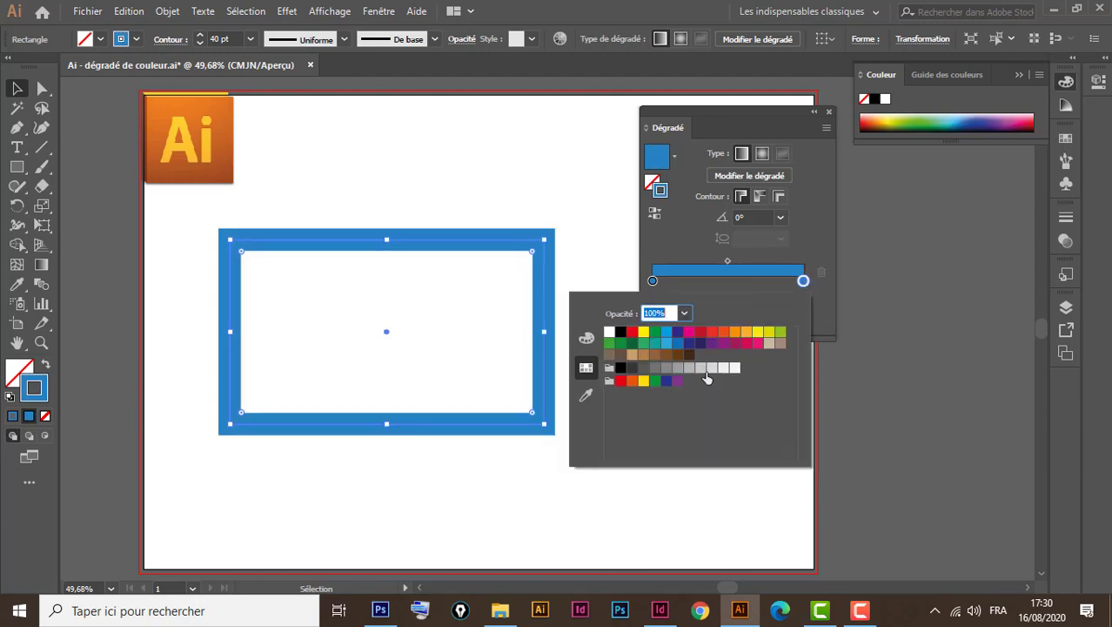
{"action": "left_click", "coordinate": [632, 334]}
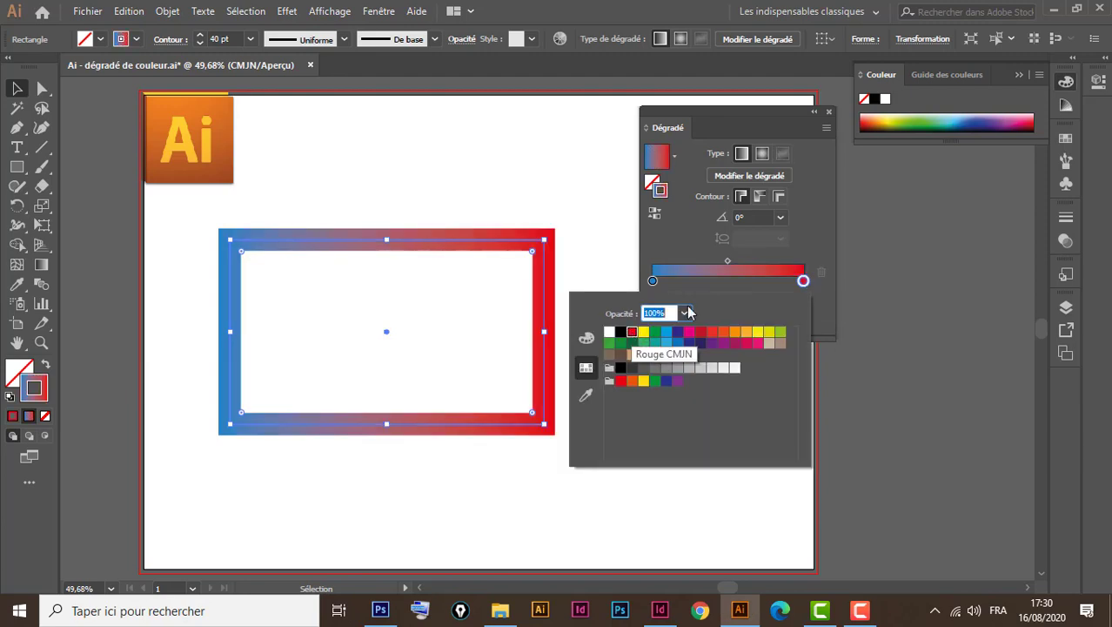
{"action": "left_click", "coordinate": [803, 235]}
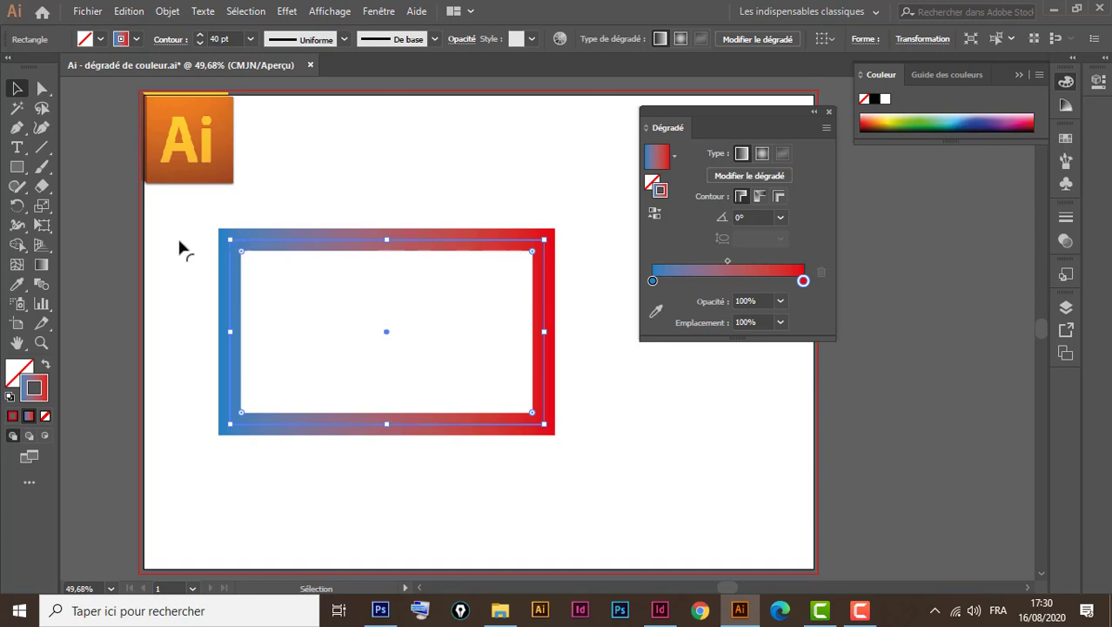
Set the rectangle's stroke gradient angle to 90° and move the rectangle slightly upward on the artboard
{"action": "left_click", "coordinate": [780, 219]}
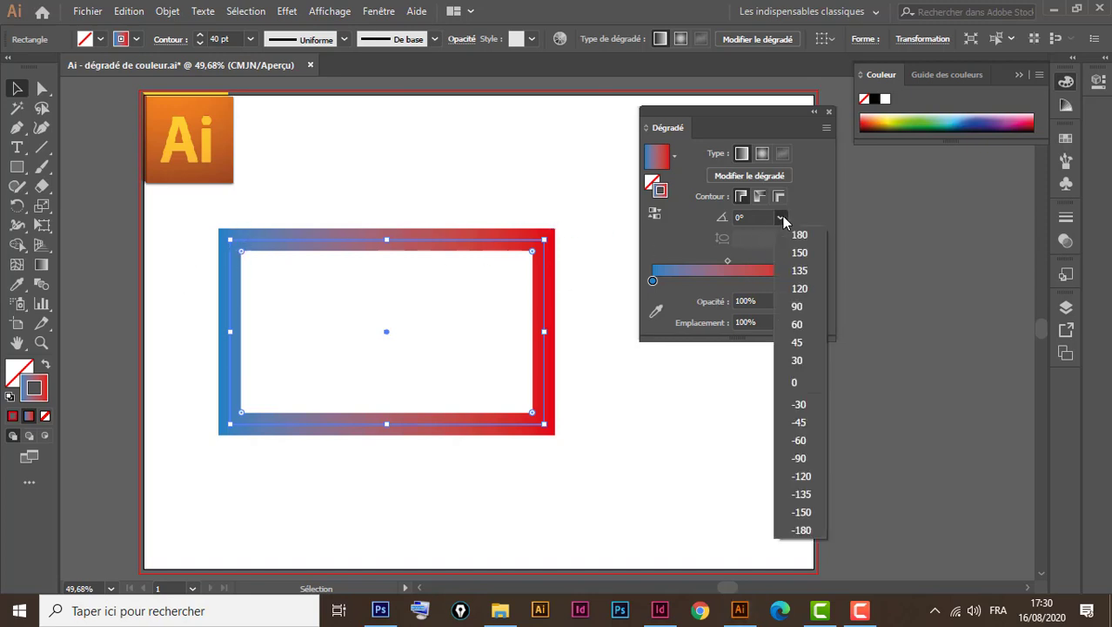
{"action": "left_click", "coordinate": [798, 307]}
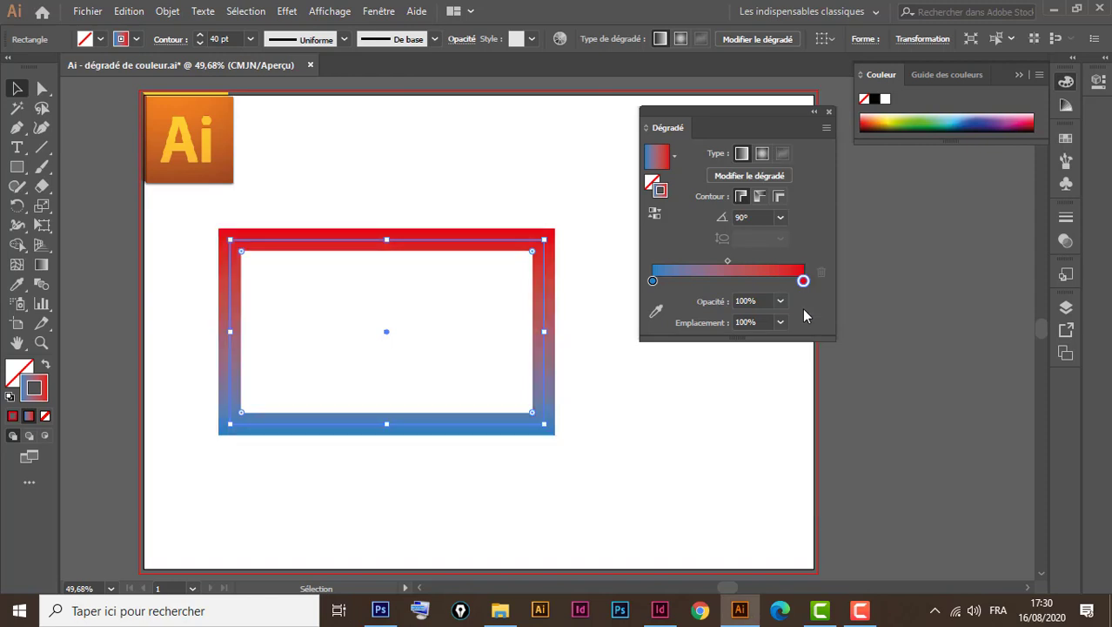
{"action": "left_click", "coordinate": [781, 218]}
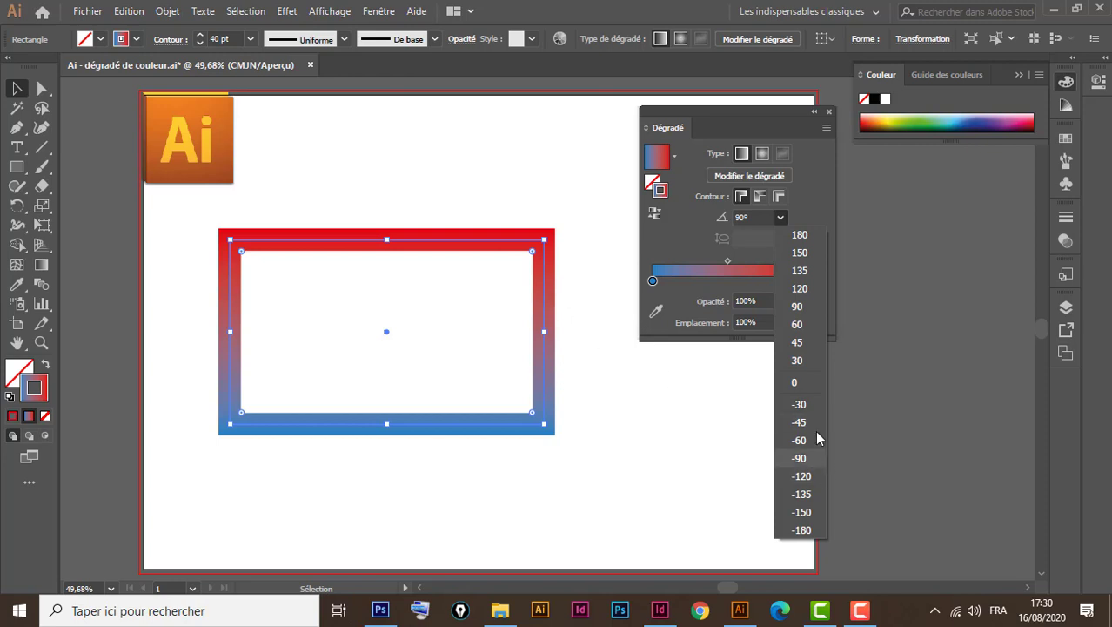
{"action": "left_click", "coordinate": [482, 234]}
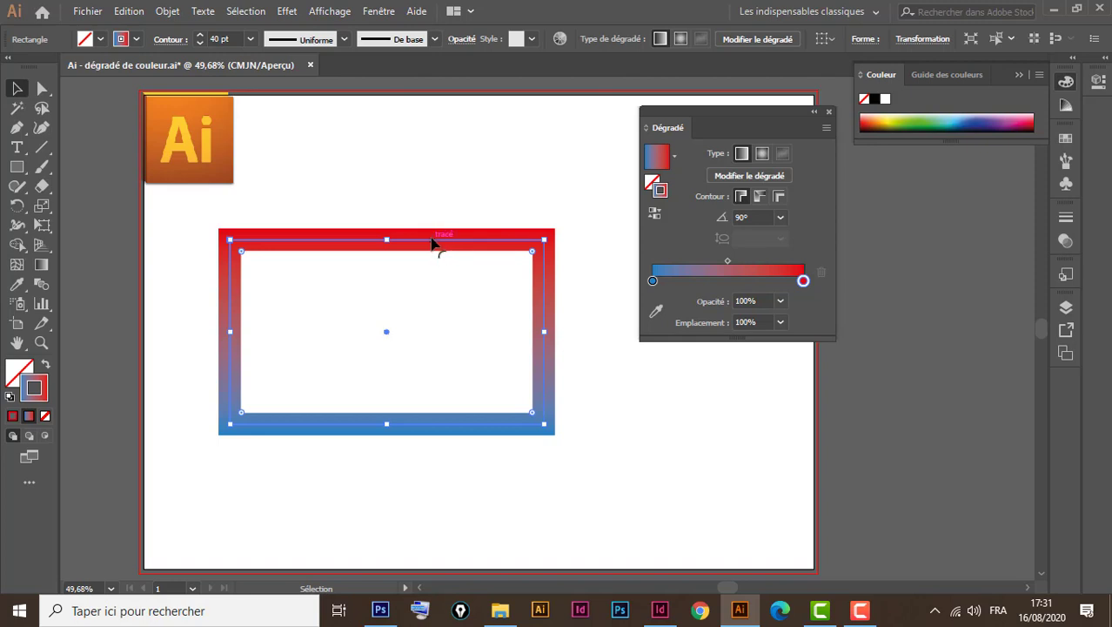
{"action": "mouse_move", "coordinate": [435, 242]}
{"action": "left_mouse_down"}
{"action": "mouse_move", "coordinate": [454, 226]}
{"action": "mouse_move", "coordinate": [435, 229]}
{"action": "left_mouse_up"}
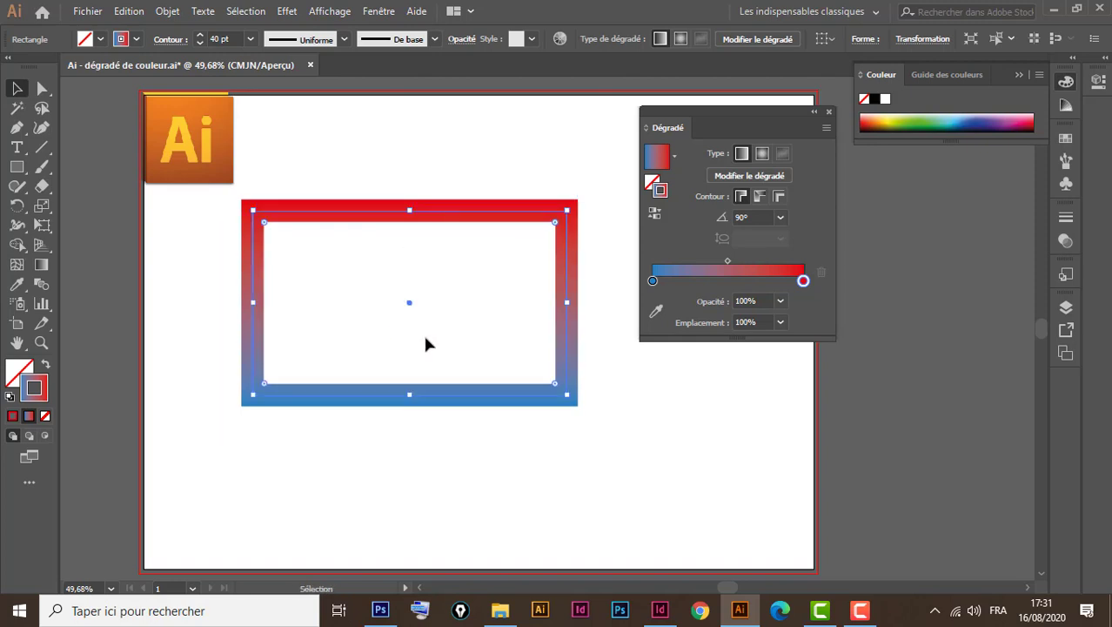
Fill the rectangle with the blue-to-red gradient and add a white stop near its middle, at about 52% location
{"action": "left_click", "coordinate": [17, 373]}
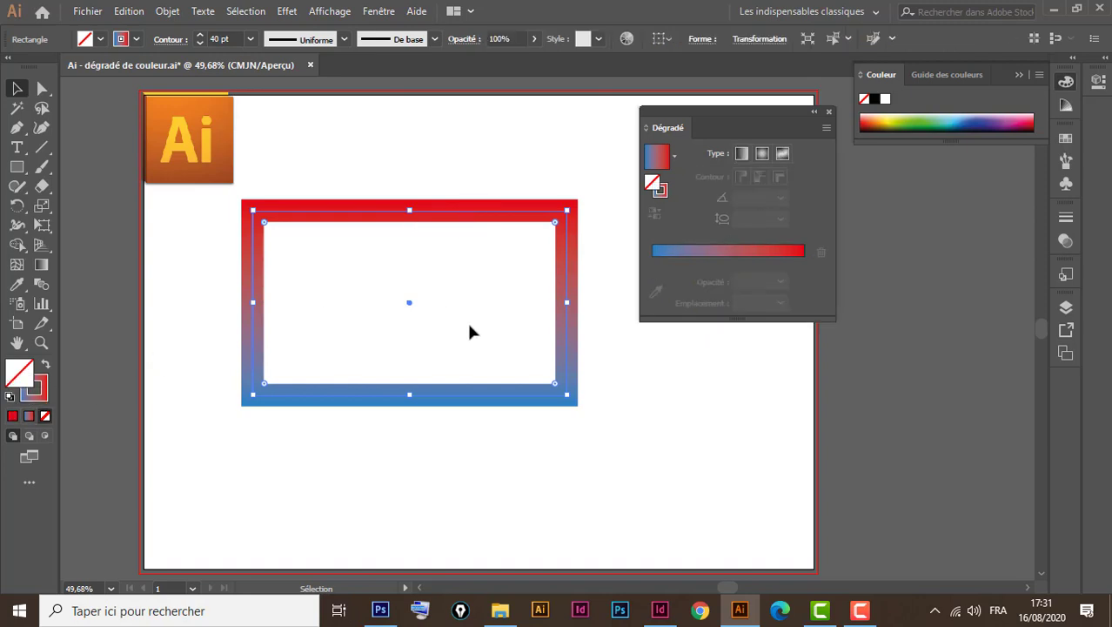
{"action": "left_click", "coordinate": [721, 252]}
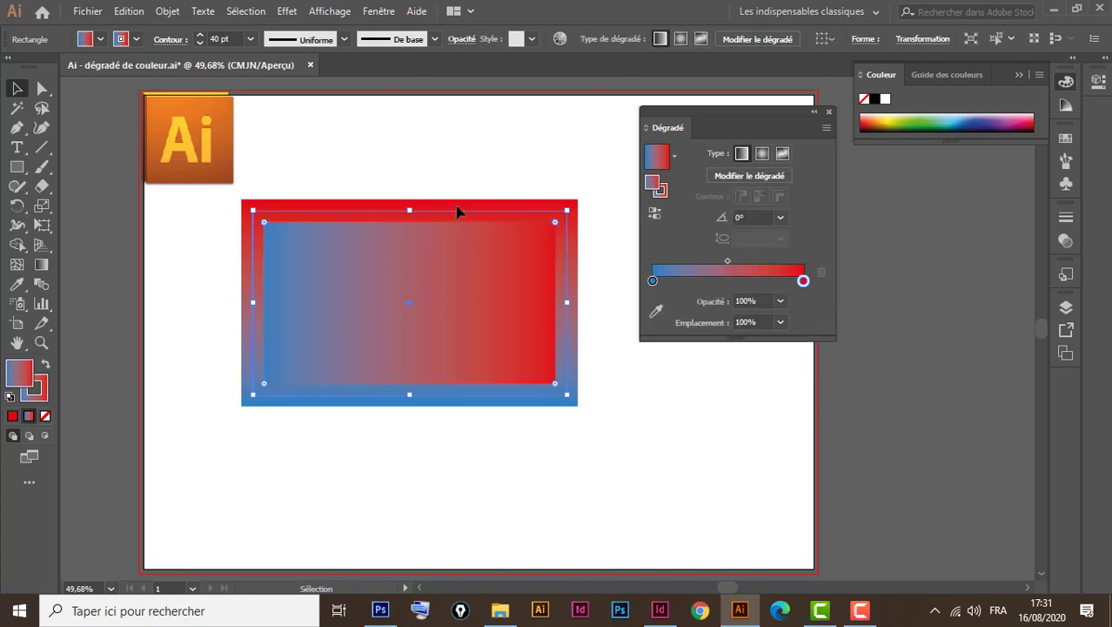
{"action": "left_click", "coordinate": [729, 281]}
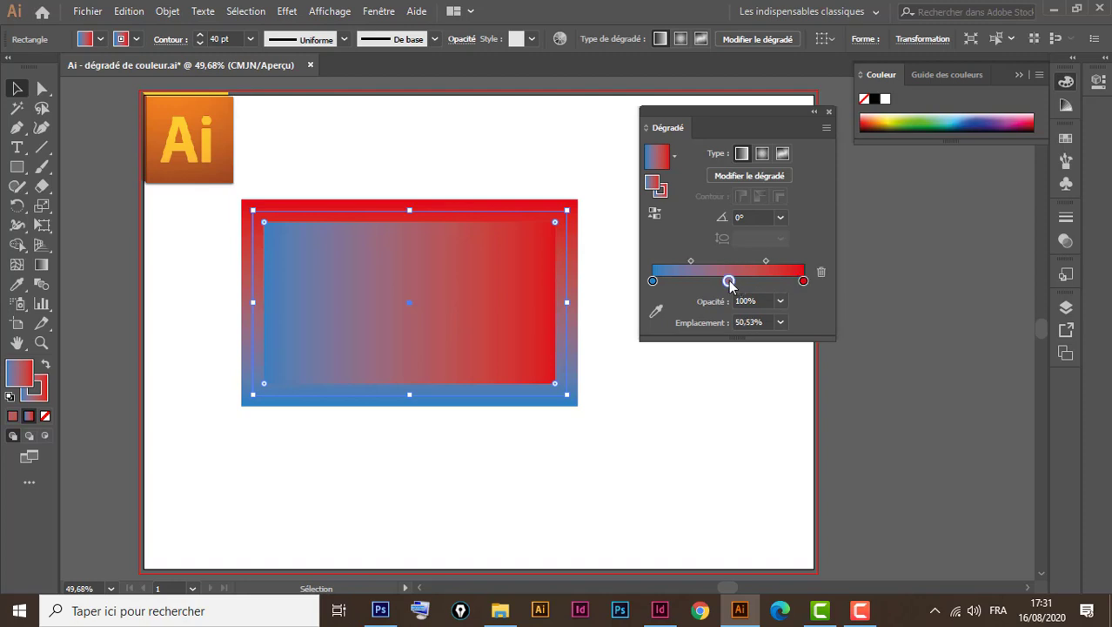
{"action": "left_click_drag", "start_coordinate": [729, 281], "coordinate": [732, 282]}
{"action": "double_click", "coordinate": [732, 280]}
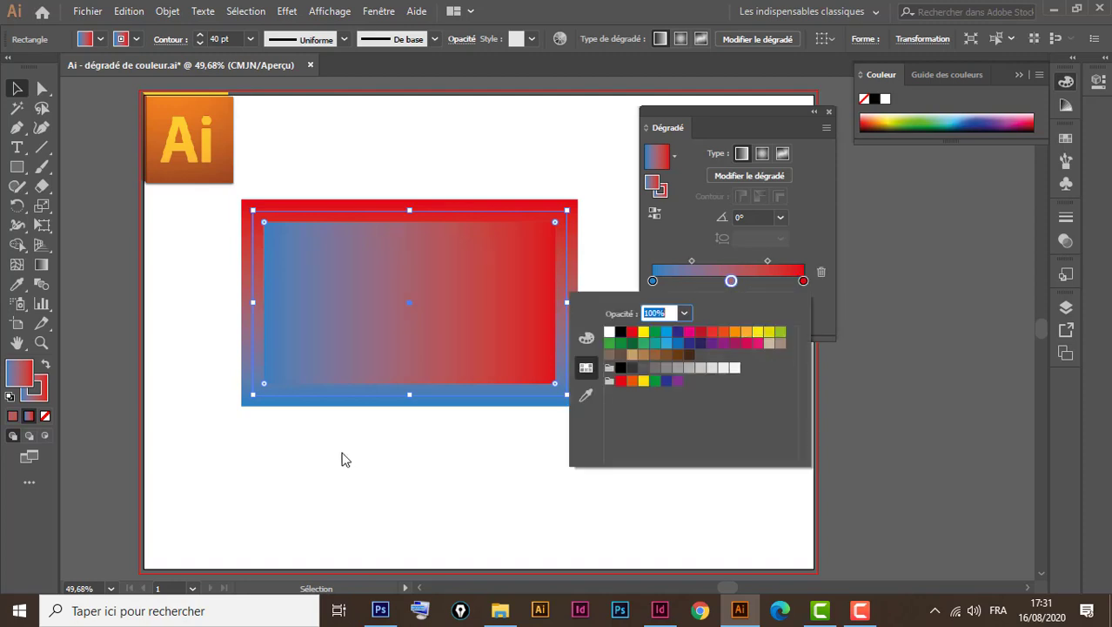
{"action": "left_click", "coordinate": [610, 332]}
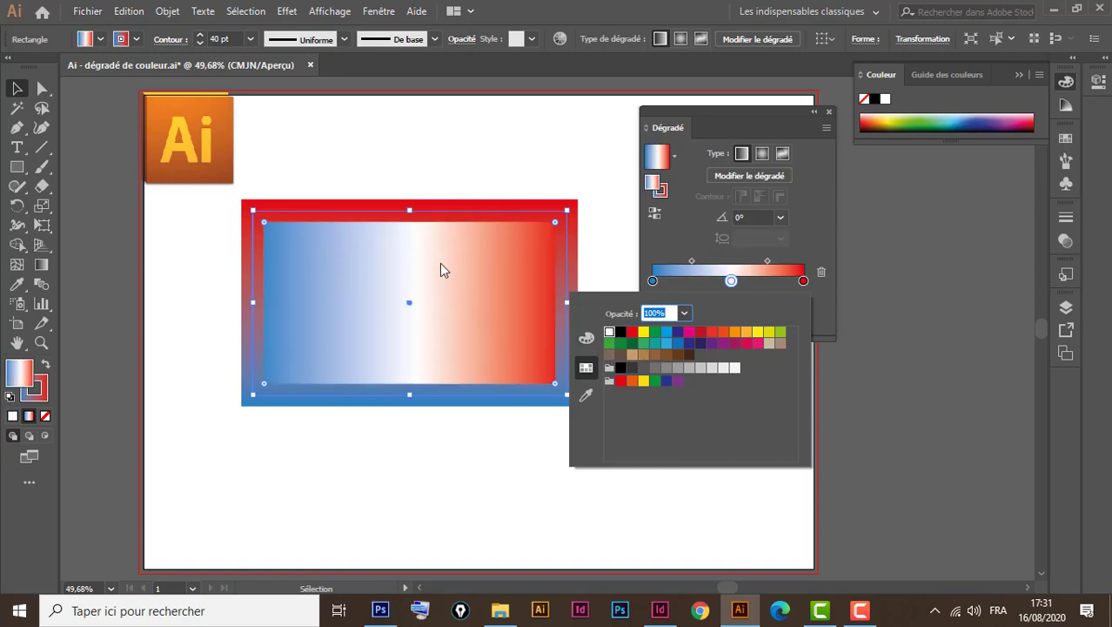
{"action": "left_click", "coordinate": [16, 90]}
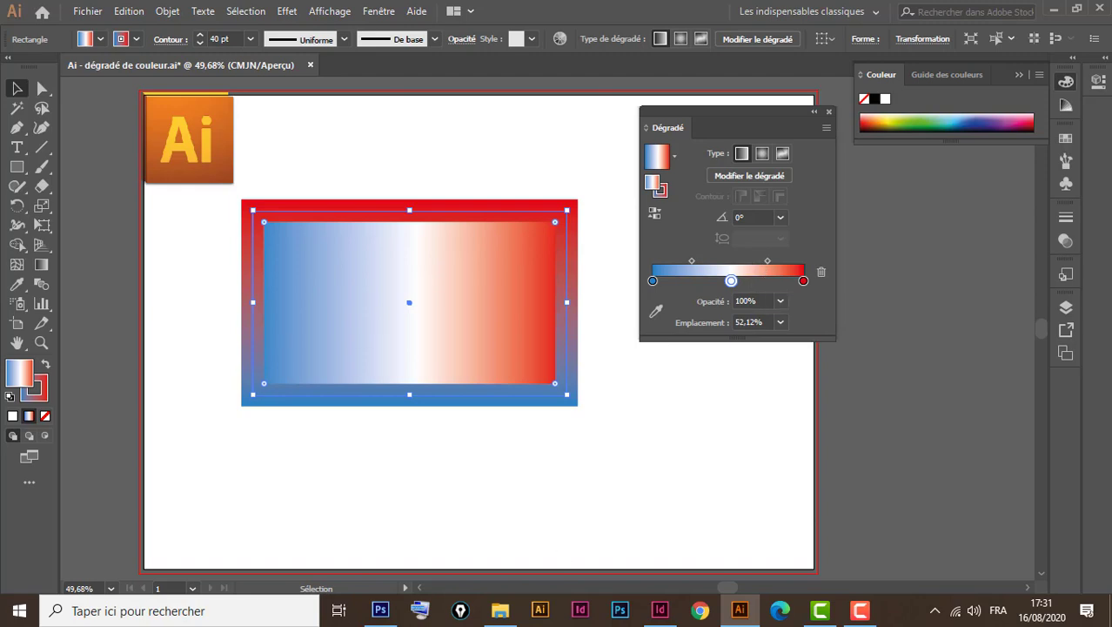
Add a white stop at about 50% location to the rectangle's stroke gradient, and move the rectangle up the artboard
{"action": "left_click", "coordinate": [44, 401]}
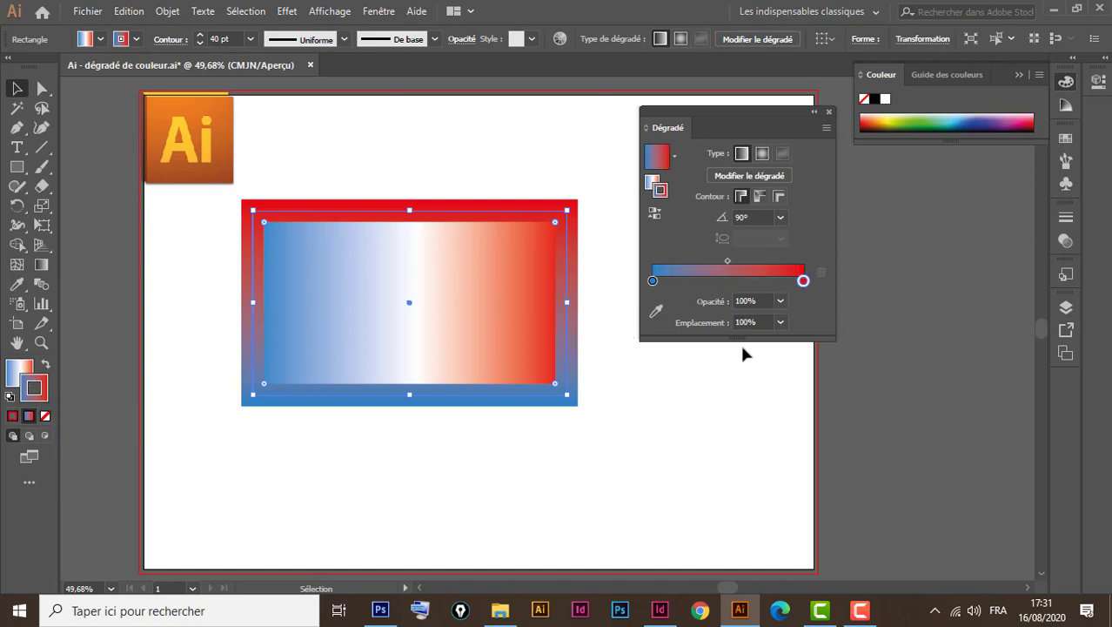
{"action": "left_click", "coordinate": [730, 284]}
{"action": "double_click", "coordinate": [730, 283]}
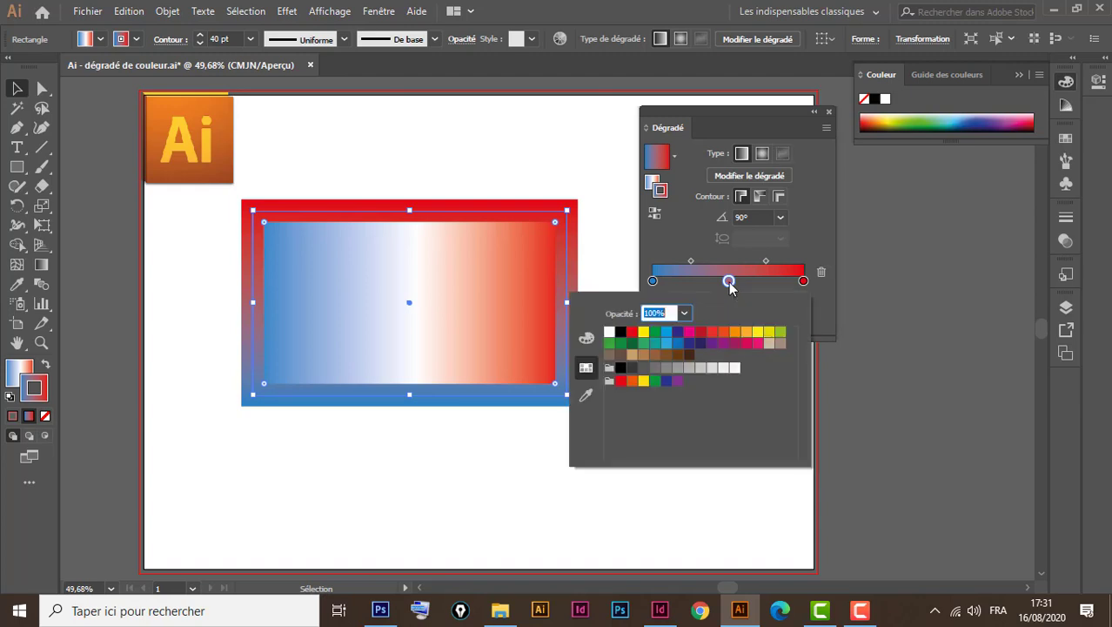
{"action": "left_click", "coordinate": [610, 331]}
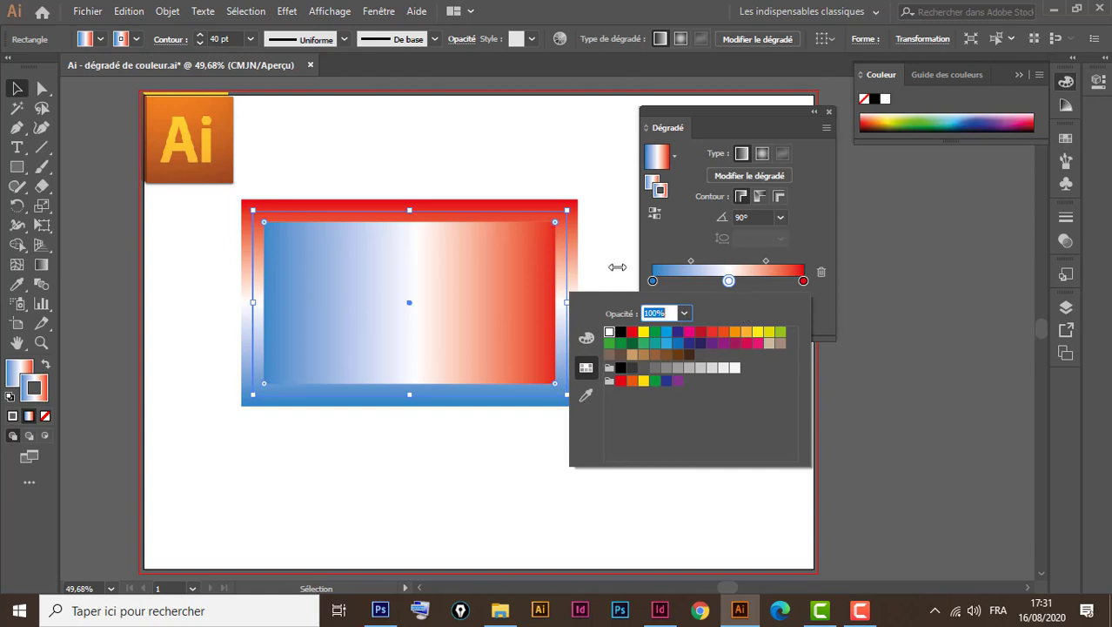
{"action": "left_click", "coordinate": [601, 244]}
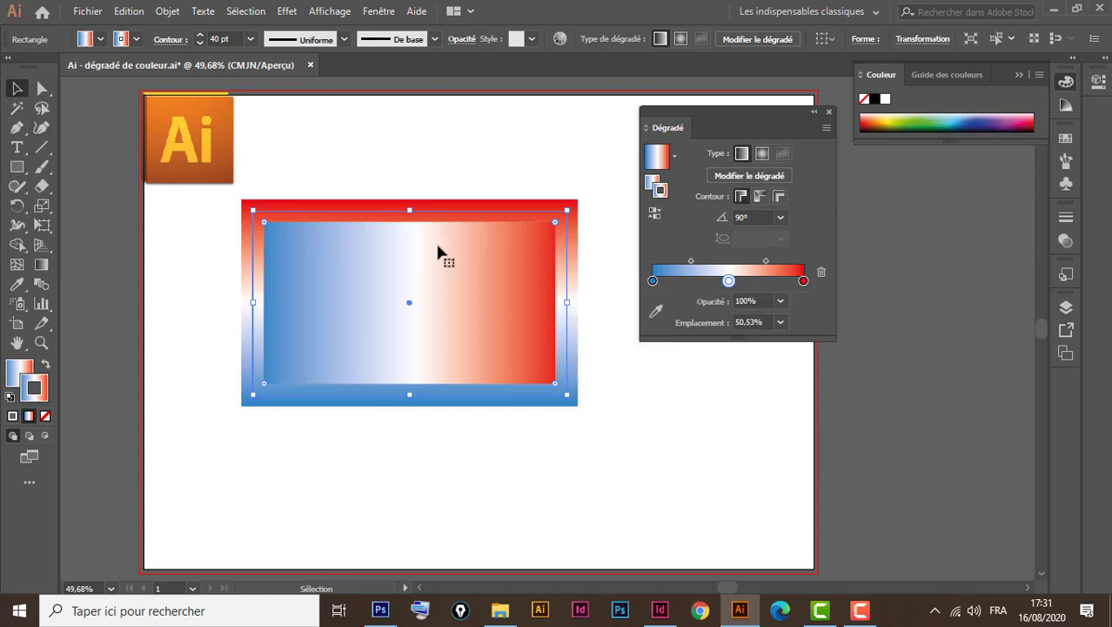
{"action": "left_click_drag", "start_coordinate": [437, 248], "coordinate": [478, 200]}
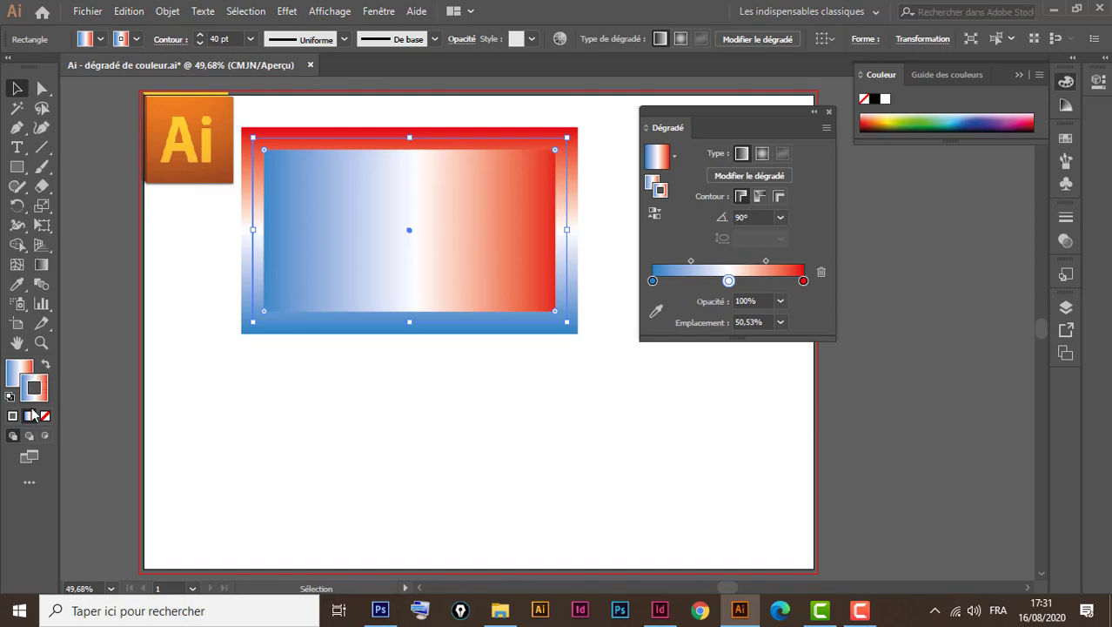
Draw an ellipse below the rectangle with the same gradient fill and stroke, and move it over the rectangle's lower-left corner
{"action": "left_click", "coordinate": [16, 369]}
{"action": "left_click", "coordinate": [17, 166]}
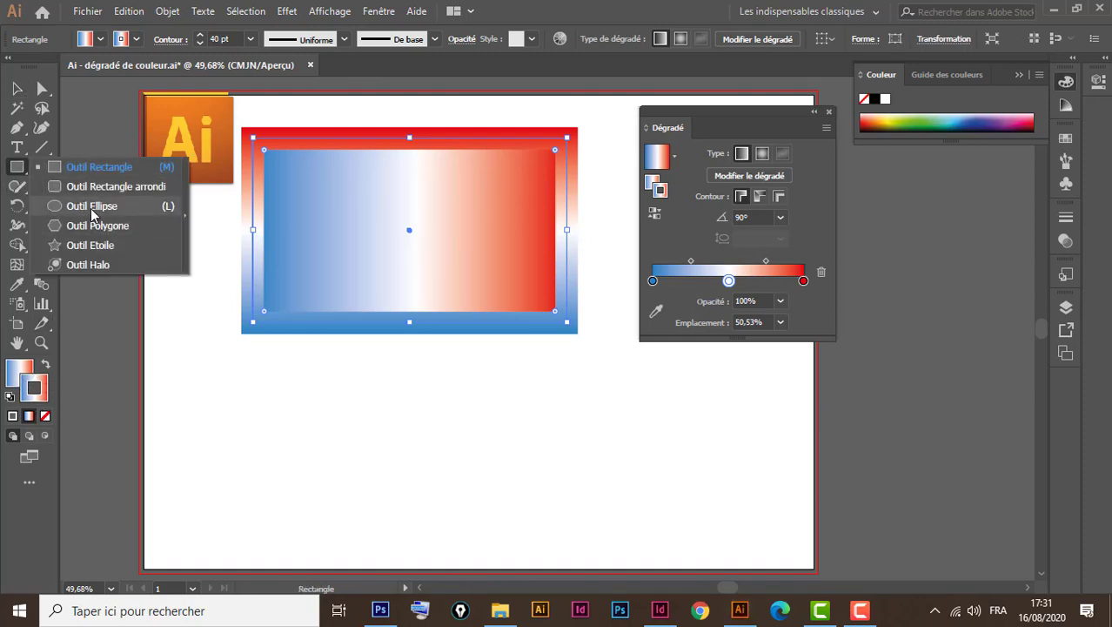
{"action": "left_click", "coordinate": [92, 211]}
{"action": "left_click_drag", "start_coordinate": [284, 386], "coordinate": [482, 545]}
{"action": "left_click", "coordinate": [16, 88]}
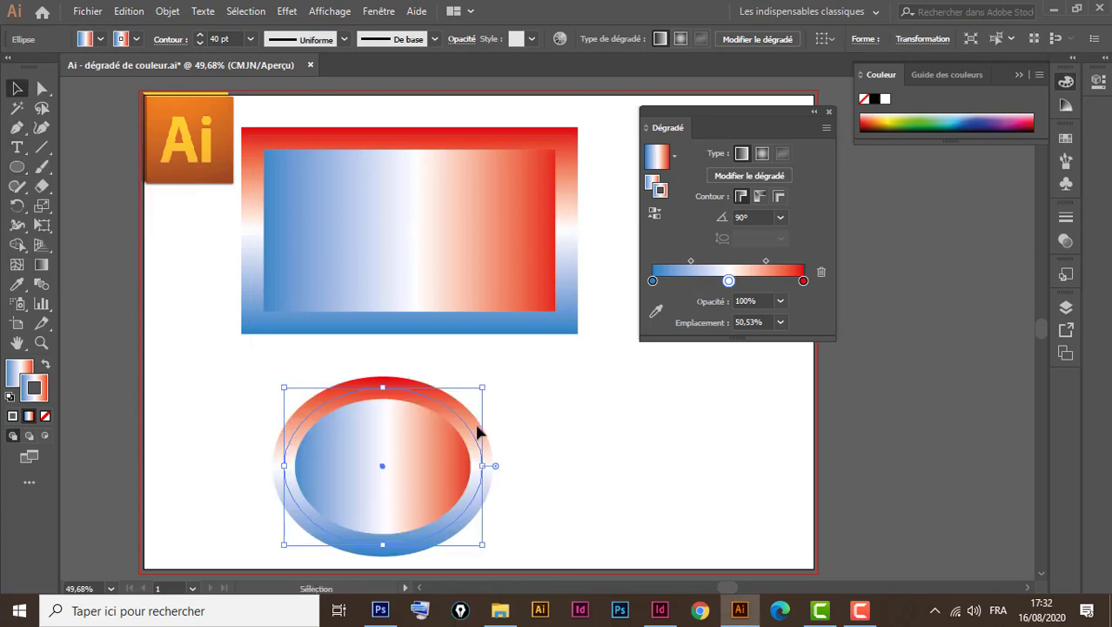
{"action": "left_click_drag", "start_coordinate": [449, 416], "coordinate": [339, 251]}
Draw a large five-pointed star with the same gradients over the other shapes, then delete it
{"action": "left_click_drag", "start_coordinate": [17, 166], "coordinate": [90, 252]}
{"action": "left_click_drag", "start_coordinate": [420, 337], "coordinate": [544, 477]}
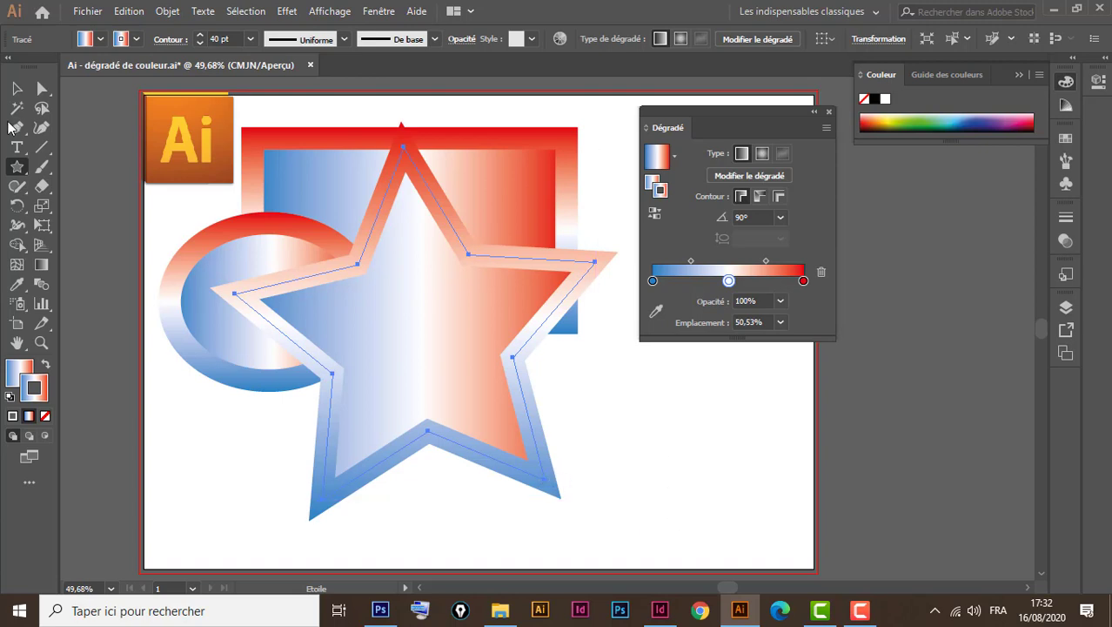
{"action": "key", "text": "v"}
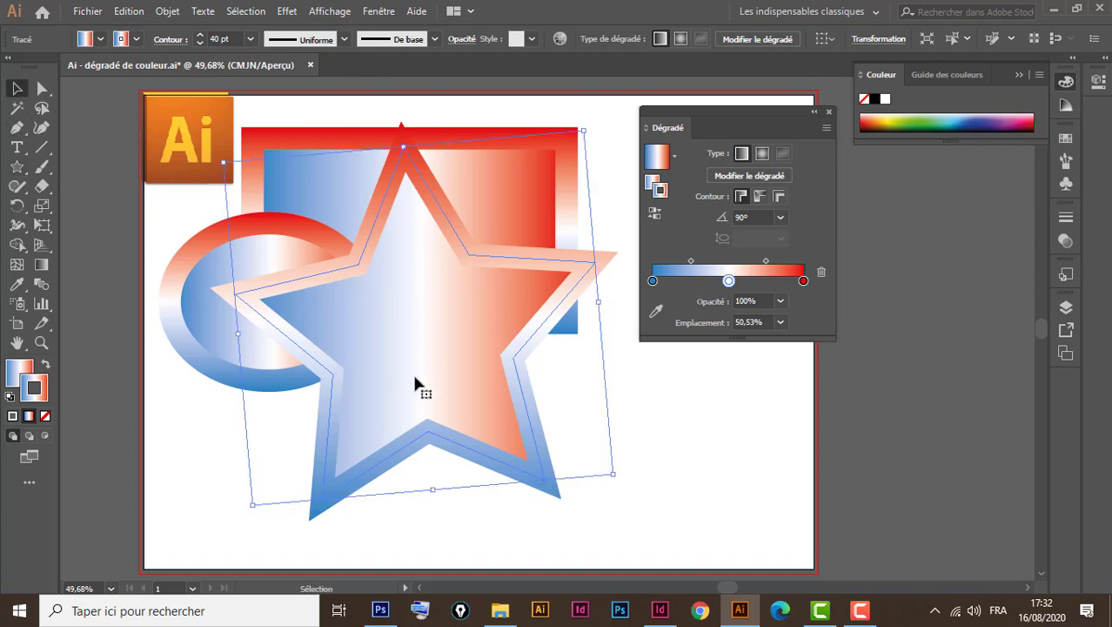
{"action": "key", "text": "Delete"}
Delete the ellipse and the rectangle, and reset the fill and stroke to the default white and black
{"action": "left_click", "coordinate": [327, 342]}
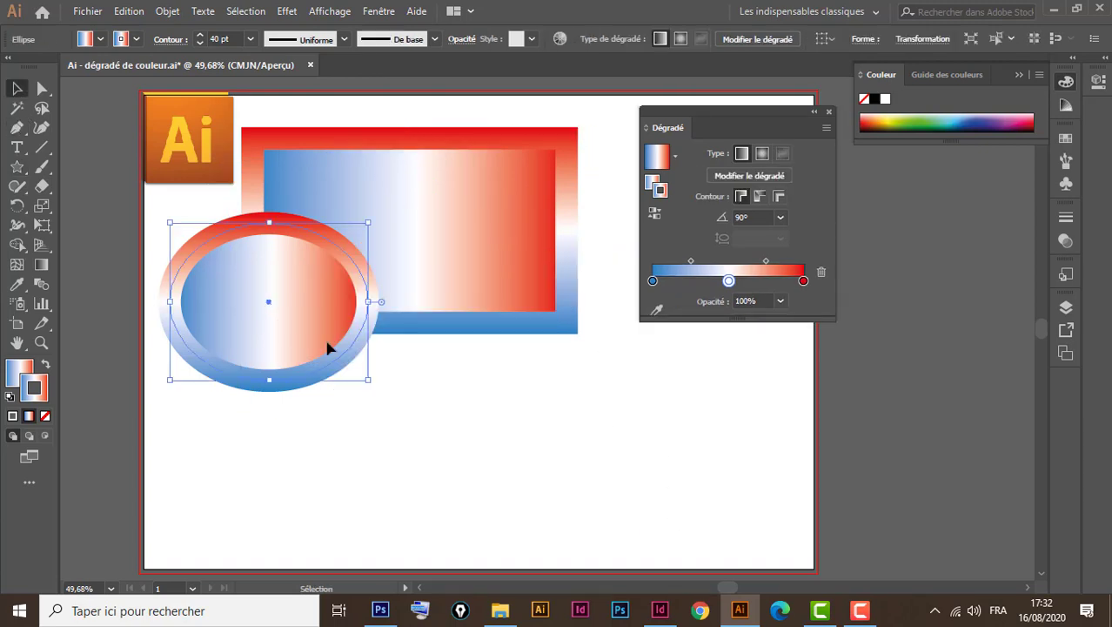
{"action": "key", "text": "Delete"}
{"action": "left_click", "coordinate": [419, 301]}
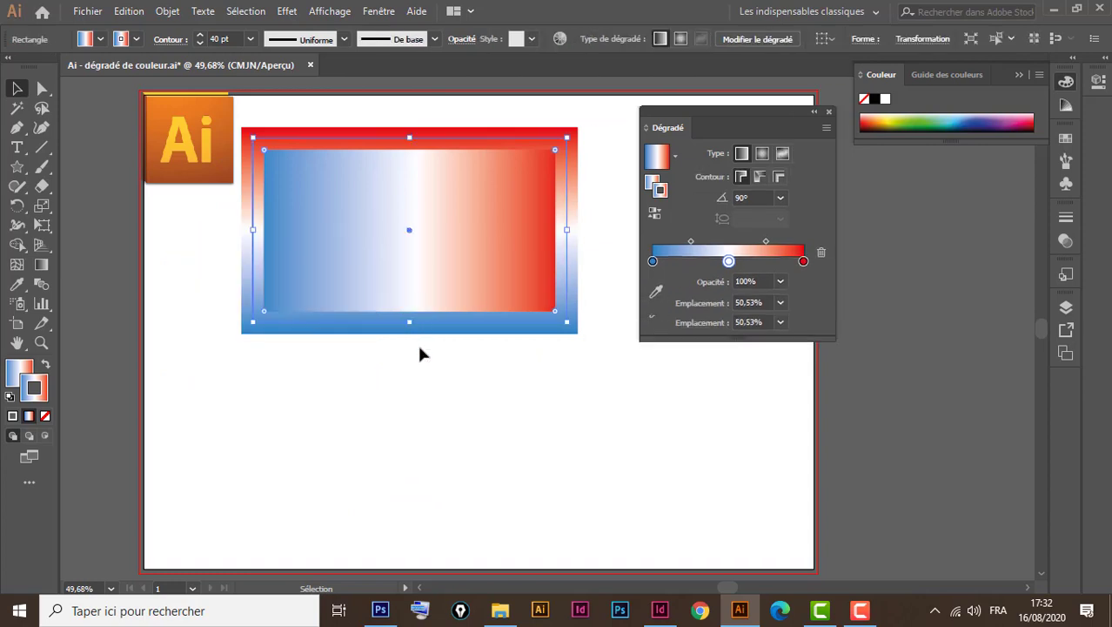
{"action": "key", "text": "Delete"}
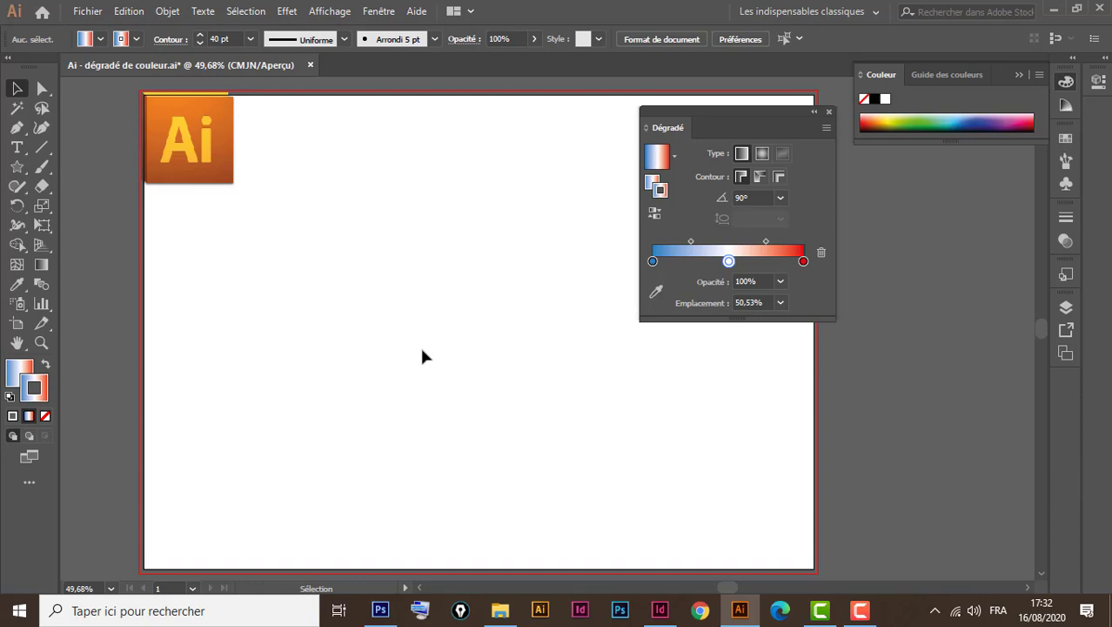
{"action": "left_click", "coordinate": [10, 397]}
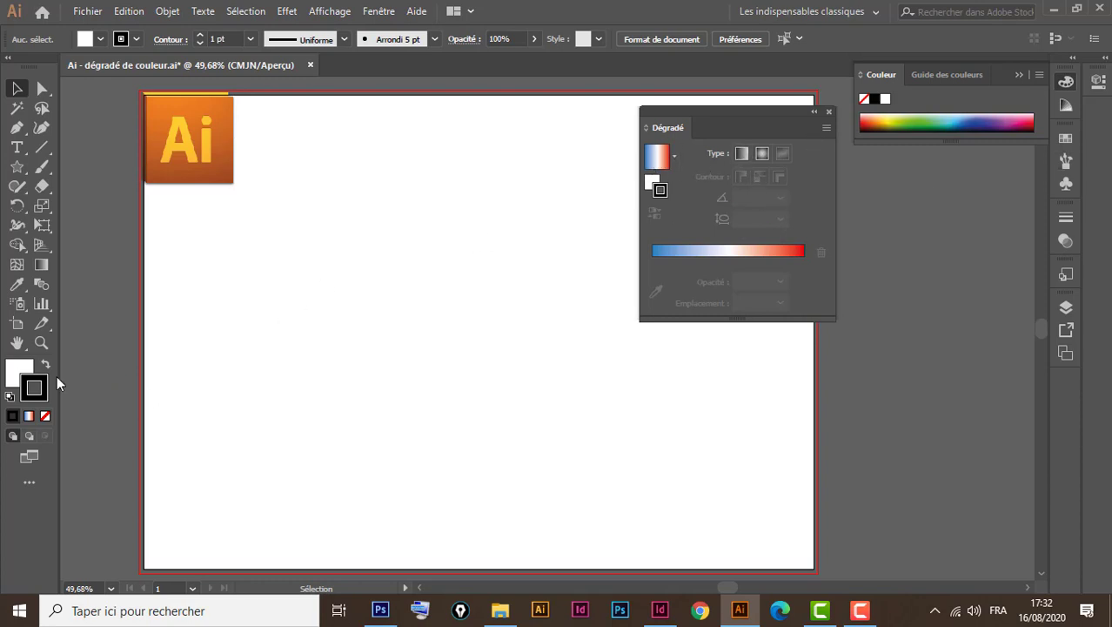
Try the white-to-black gradient swatch as the fill, then restore the default fill and stroke colours
{"action": "left_click", "coordinate": [20, 373]}
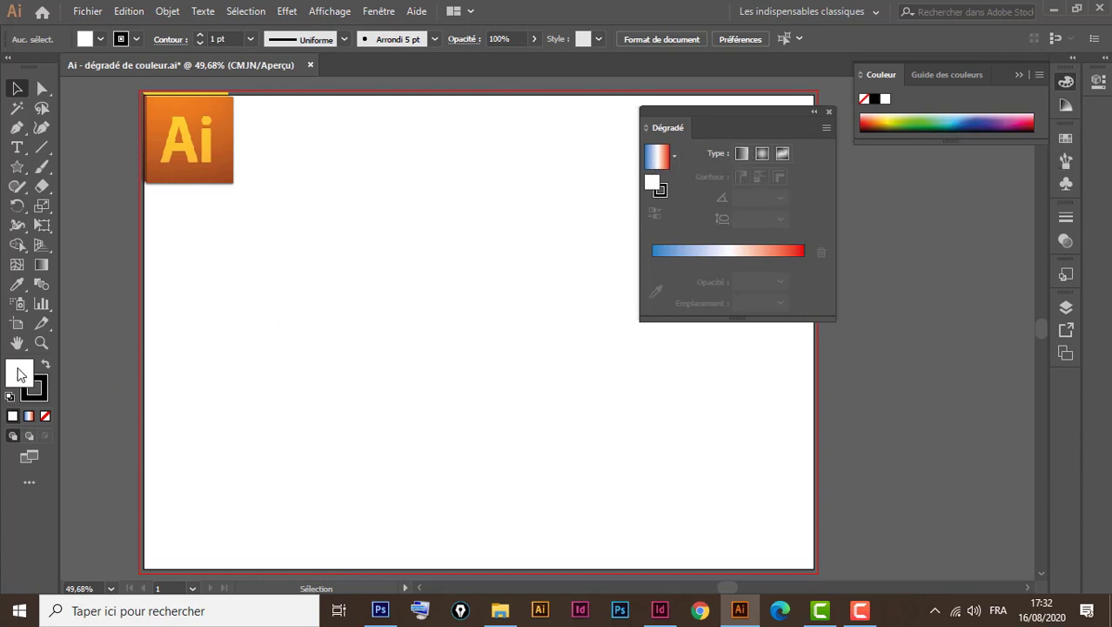
{"action": "left_click", "coordinate": [1066, 140]}
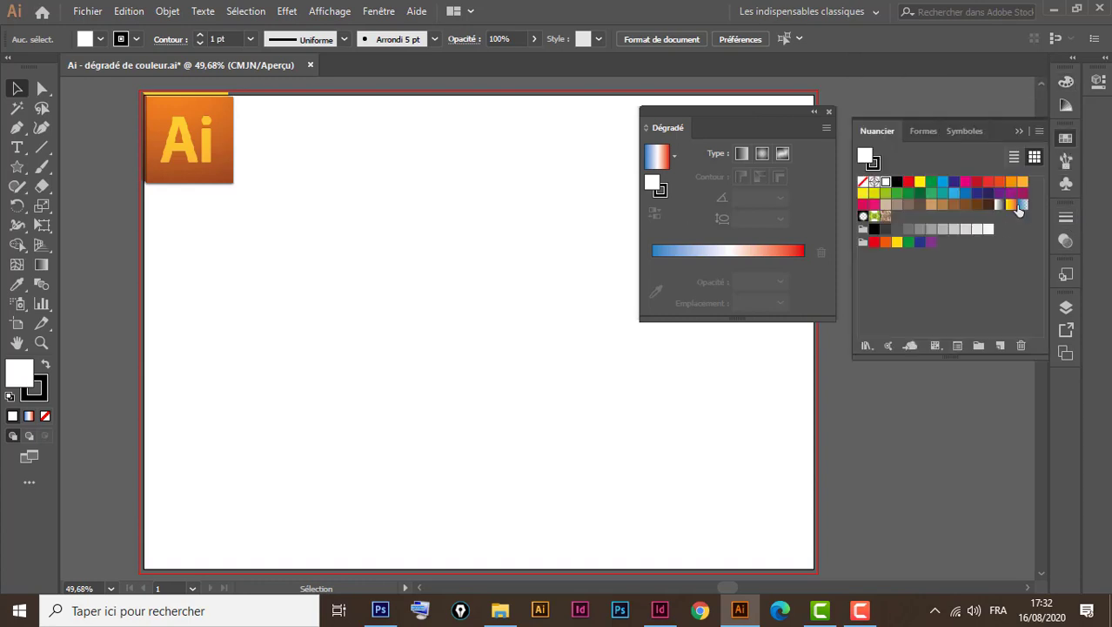
{"action": "left_click", "coordinate": [999, 205]}
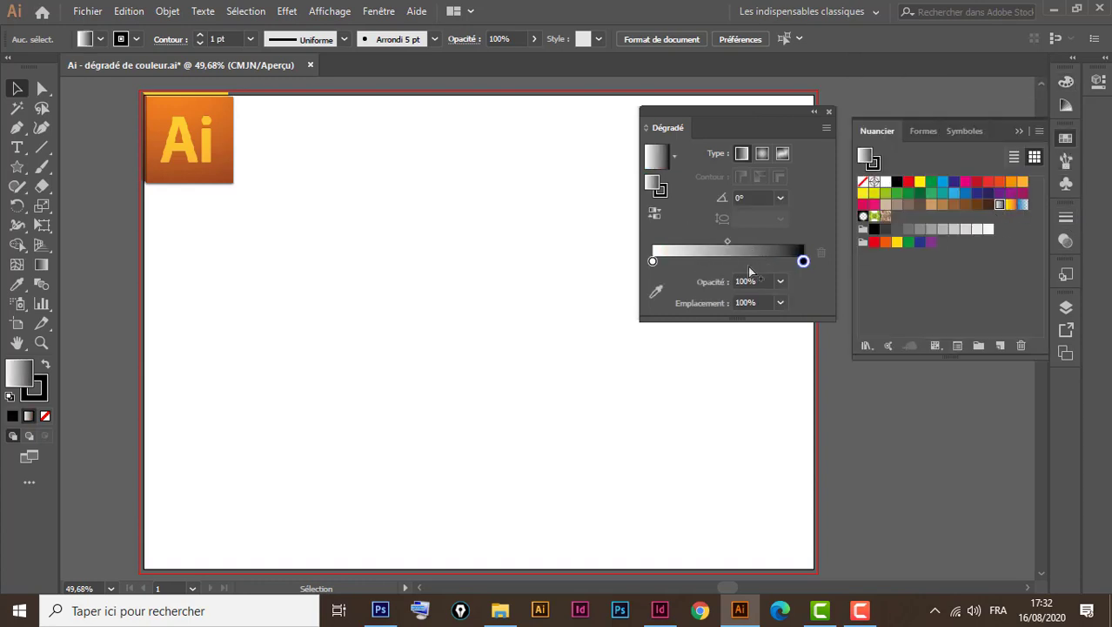
{"action": "left_click", "coordinate": [11, 397]}
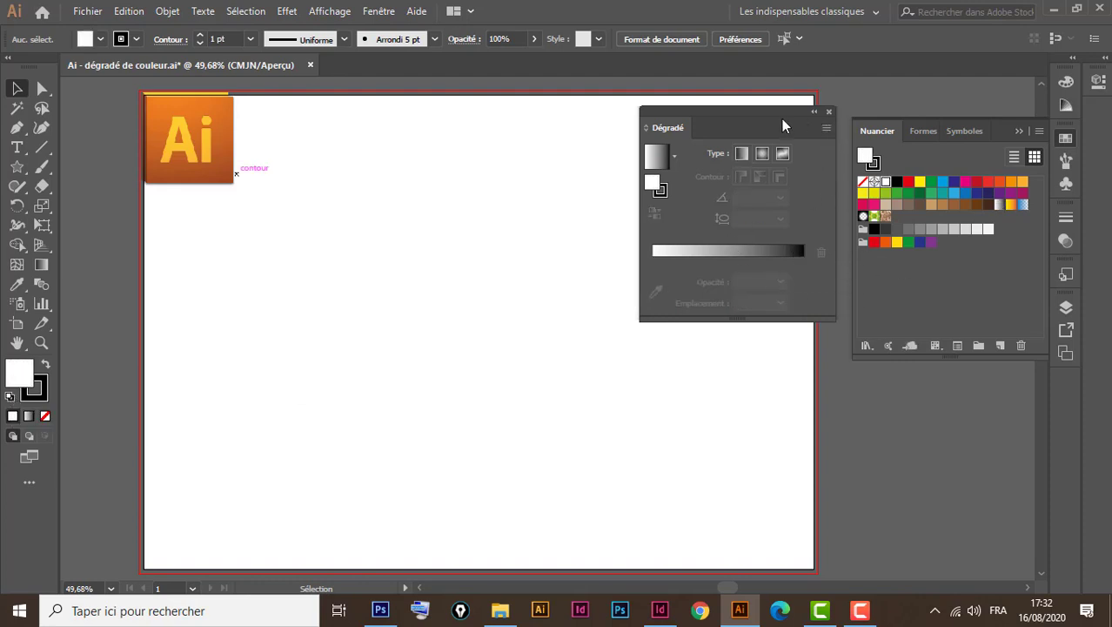
Add the point text "texte" at 72 pt in the left half of the artboard
{"action": "left_click_drag", "start_coordinate": [782, 114], "coordinate": [793, 109]}
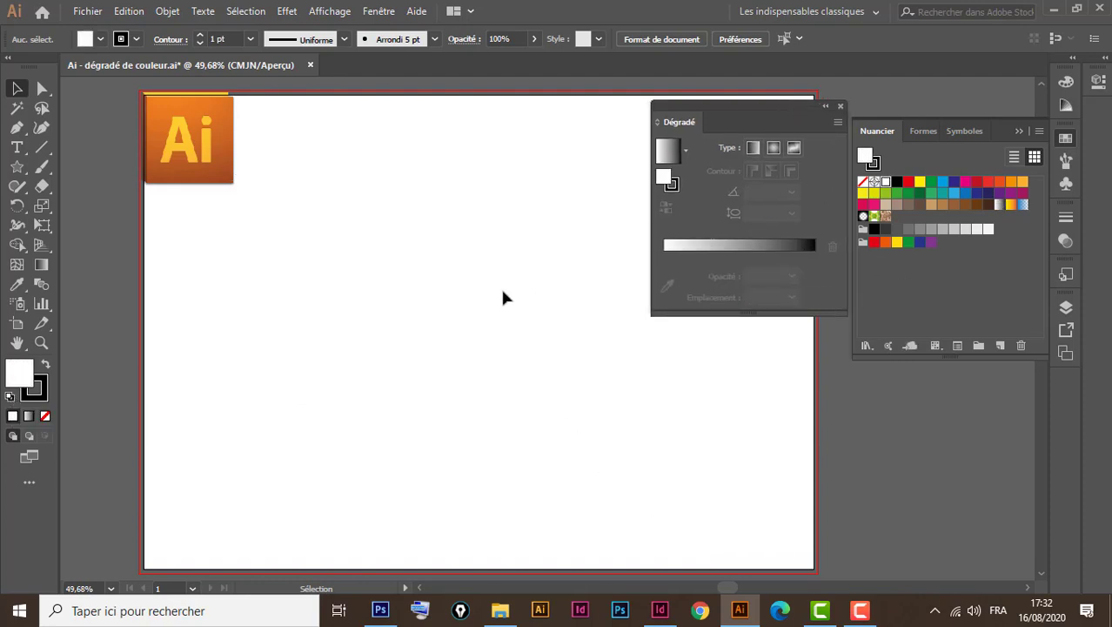
{"action": "left_click", "coordinate": [17, 147]}
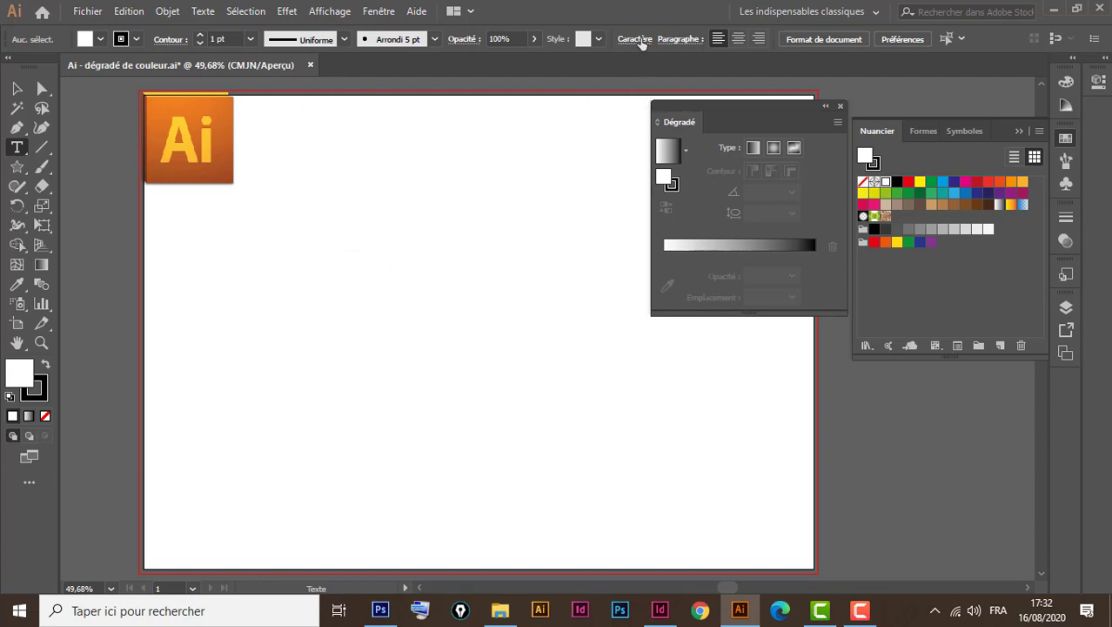
{"action": "left_click", "coordinate": [636, 39]}
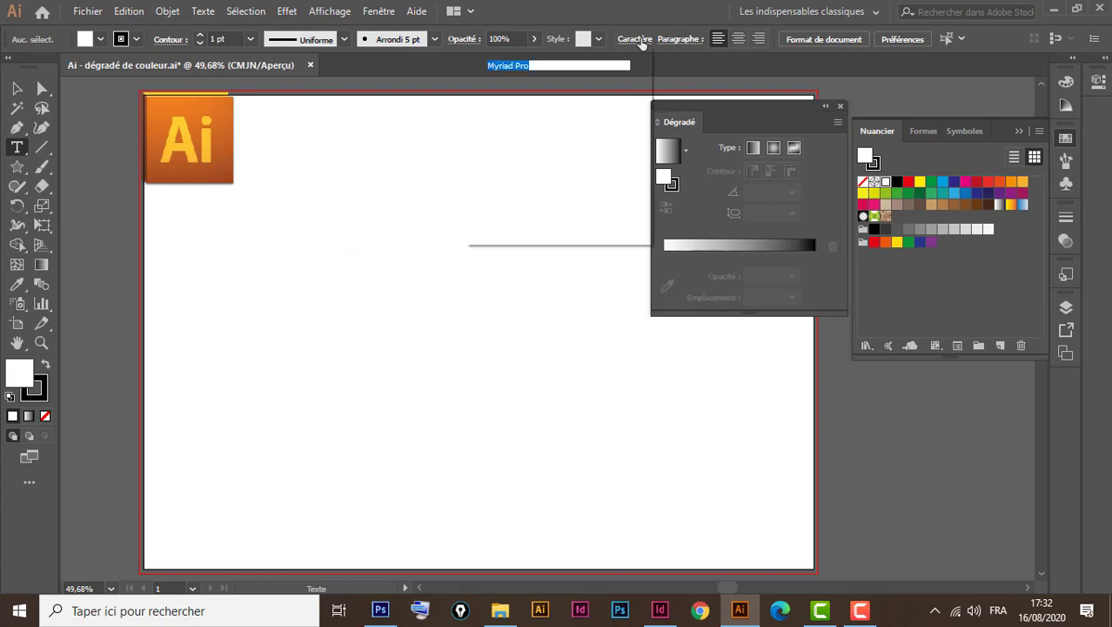
{"action": "left_click", "coordinate": [543, 116]}
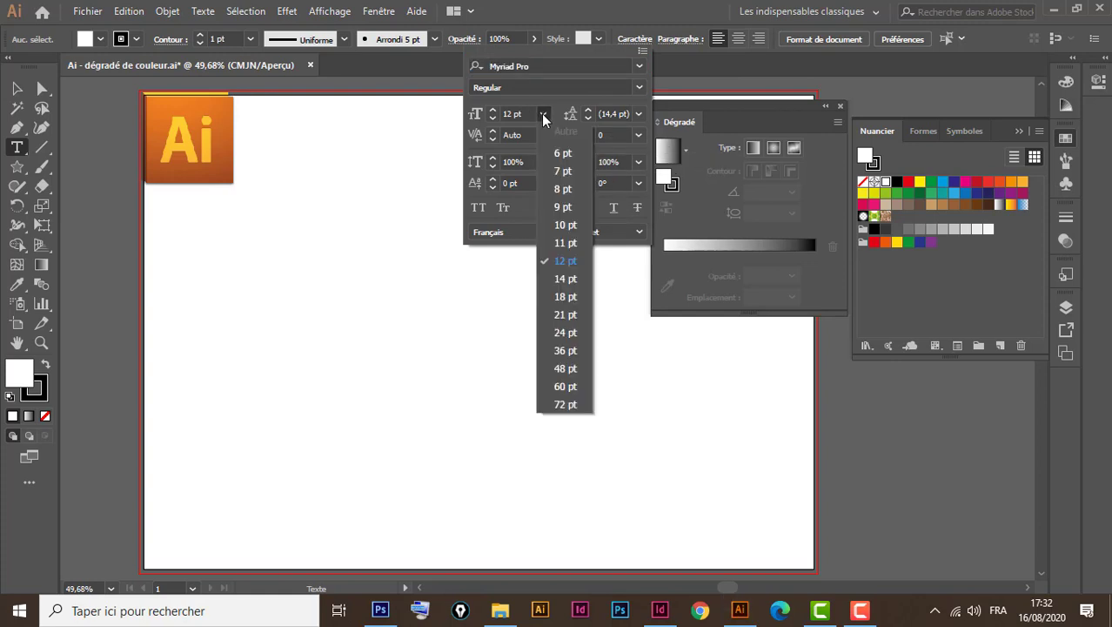
{"action": "left_click", "coordinate": [566, 403]}
{"action": "left_click", "coordinate": [259, 352]}
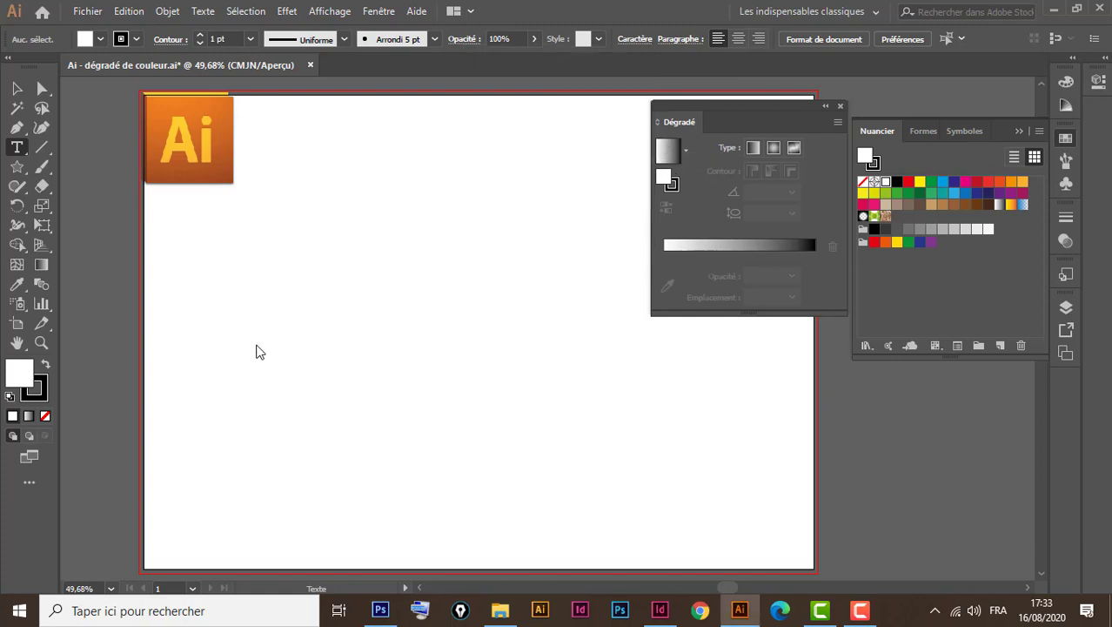
{"action": "left_click", "coordinate": [256, 357]}
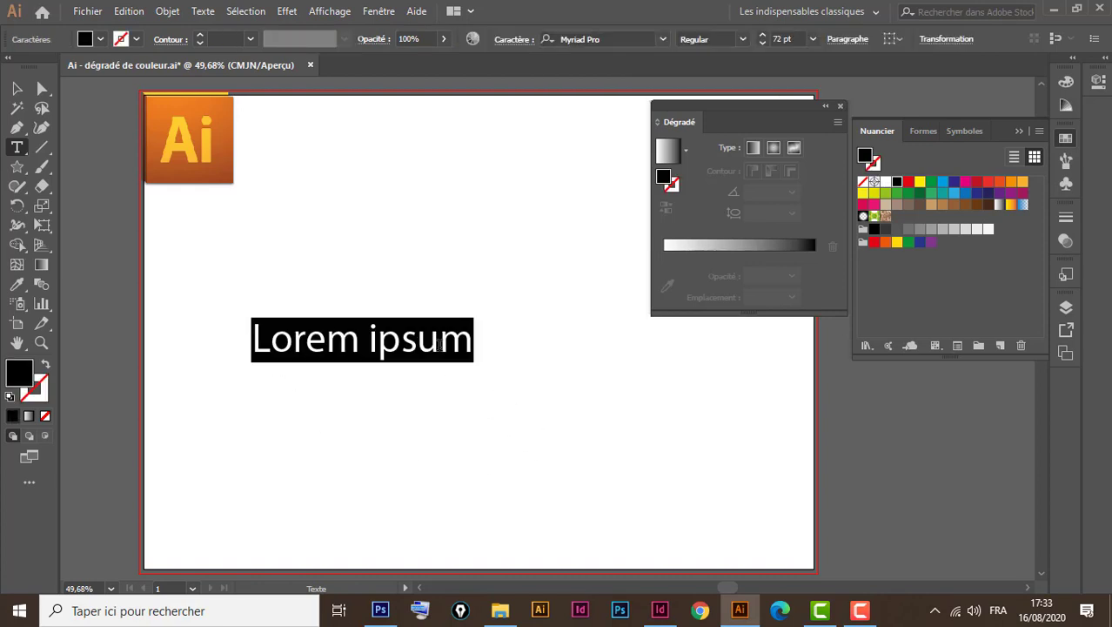
{"action": "type", "text": "texte"}
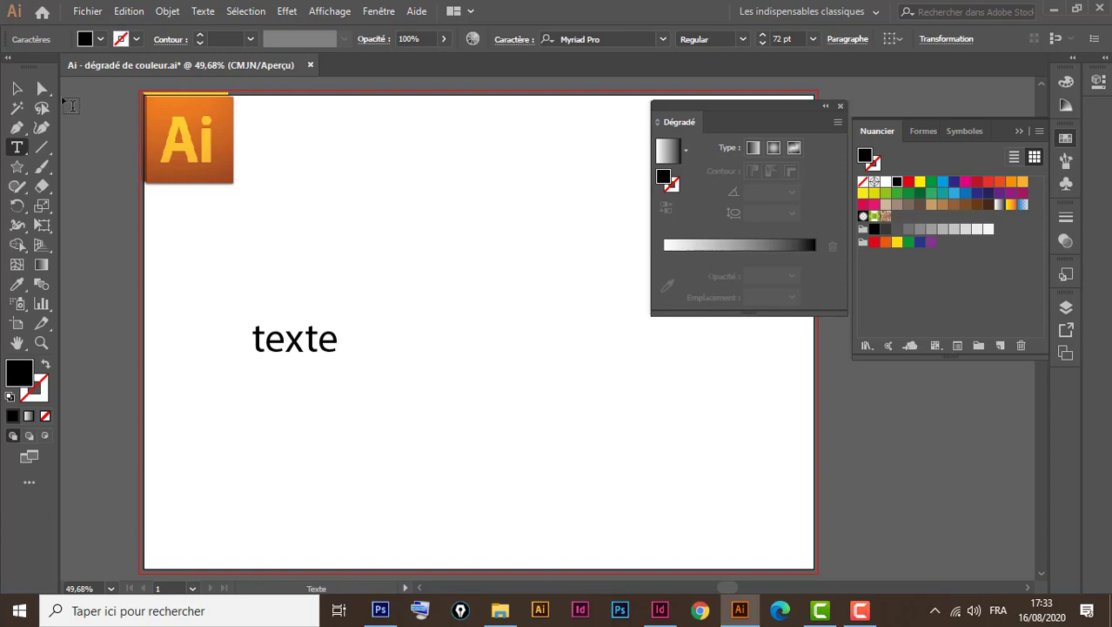
{"action": "key", "text": "Escape"}
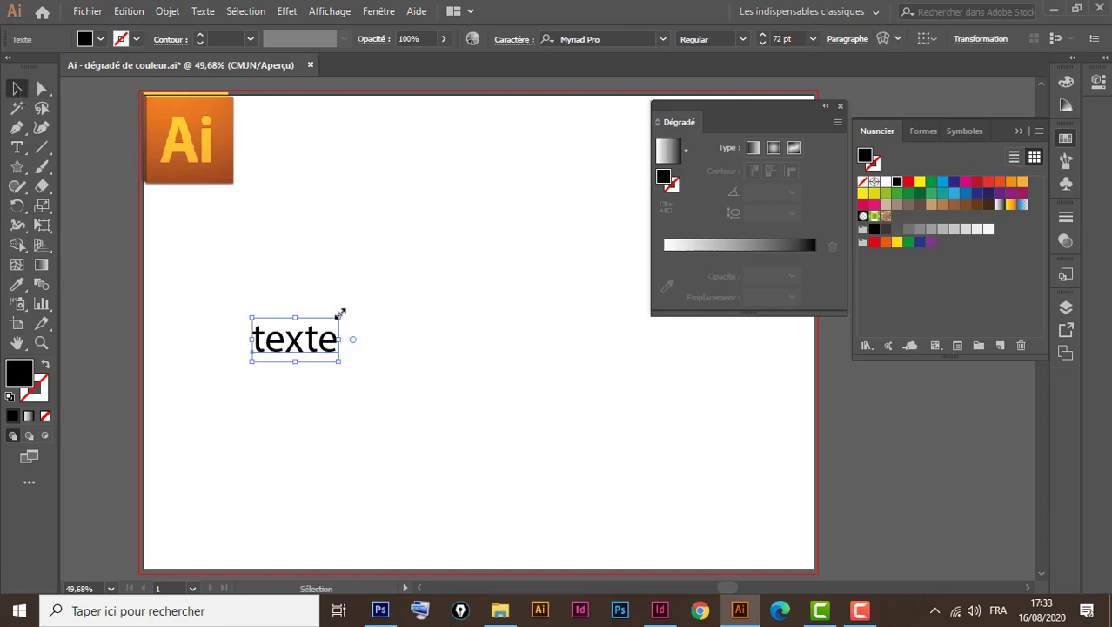
Enlarge the text proportionally to about 255 pt and change its case to capitals
{"action": "left_click_drag", "start_coordinate": [341, 317], "coordinate": [576, 206]}
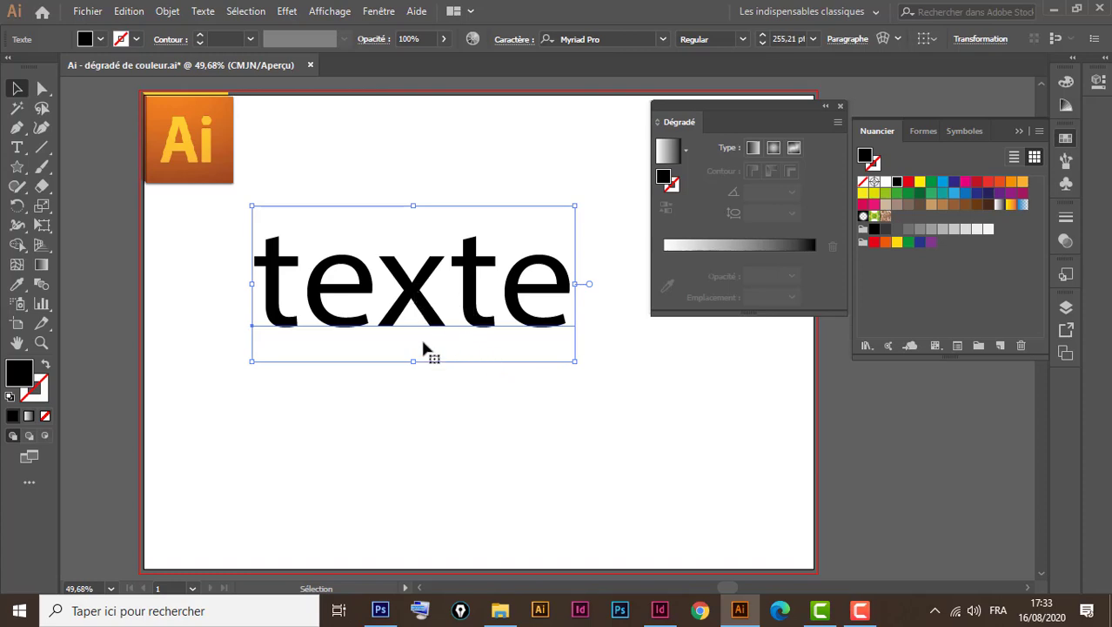
{"action": "left_click", "coordinate": [201, 13]}
{"action": "mouse_move", "coordinate": [314, 271]}
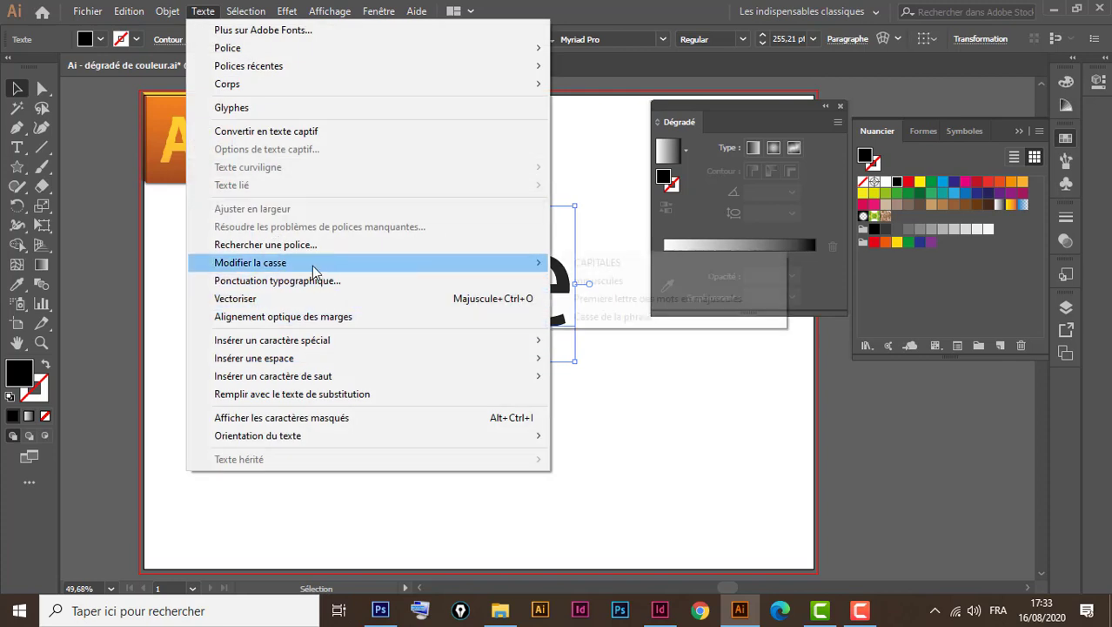
{"action": "left_click", "coordinate": [595, 261]}
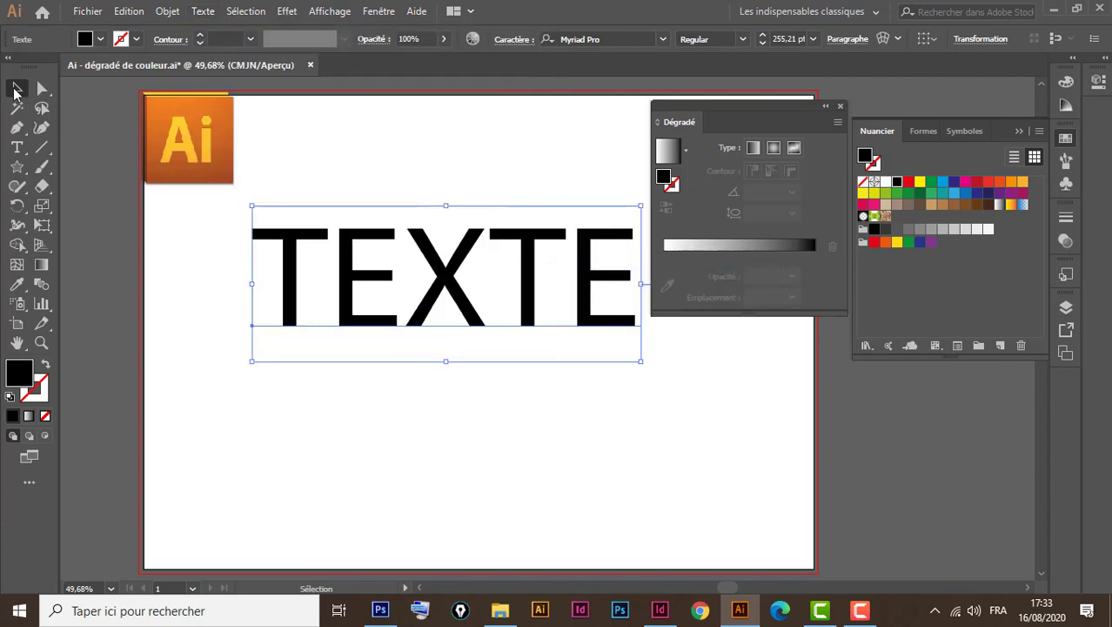
Move the text slightly left and set its font style to Bold Italic
{"action": "left_click", "coordinate": [15, 90]}
{"action": "left_click_drag", "start_coordinate": [526, 279], "coordinate": [478, 273]}
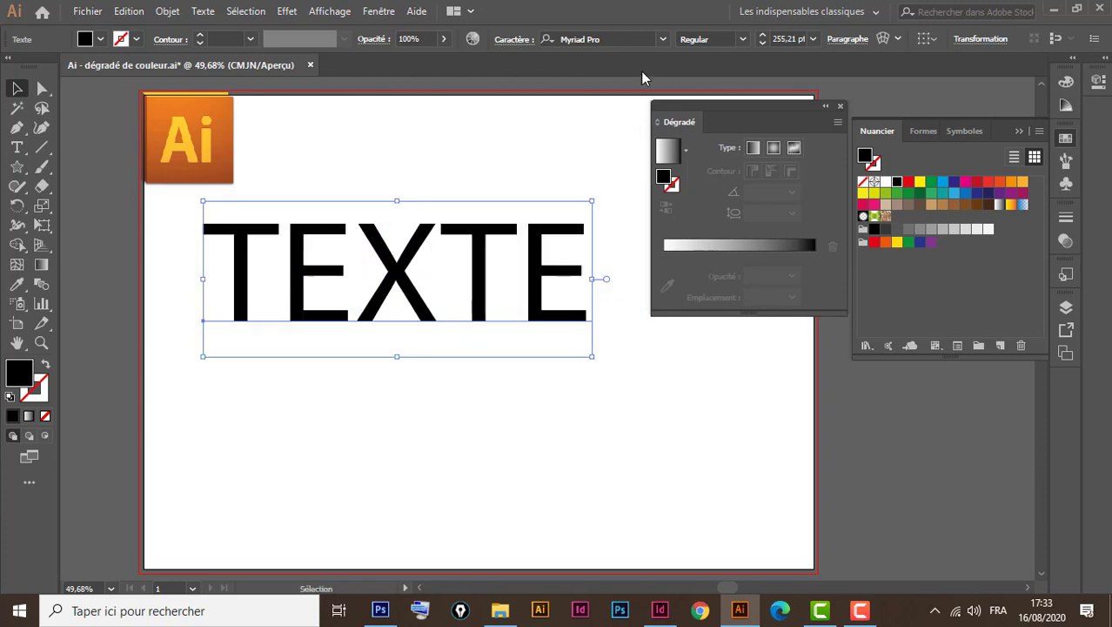
{"action": "left_click", "coordinate": [742, 41]}
{"action": "left_click", "coordinate": [728, 224]}
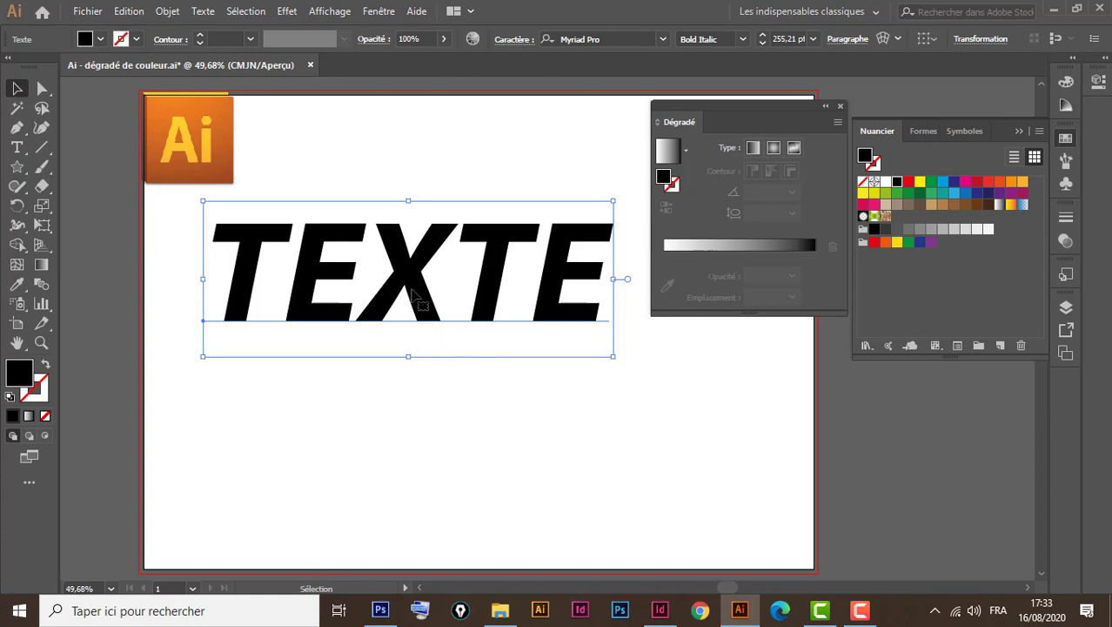
Shift the live text slightly and try the yellow-to-red gradient swatch as its fill, then undo both the fill and the move
{"action": "mouse_move", "coordinate": [409, 273]}
{"action": "left_mouse_down"}
{"action": "mouse_move", "coordinate": [393, 292]}
{"action": "mouse_move", "coordinate": [391, 282]}
{"action": "left_mouse_up"}
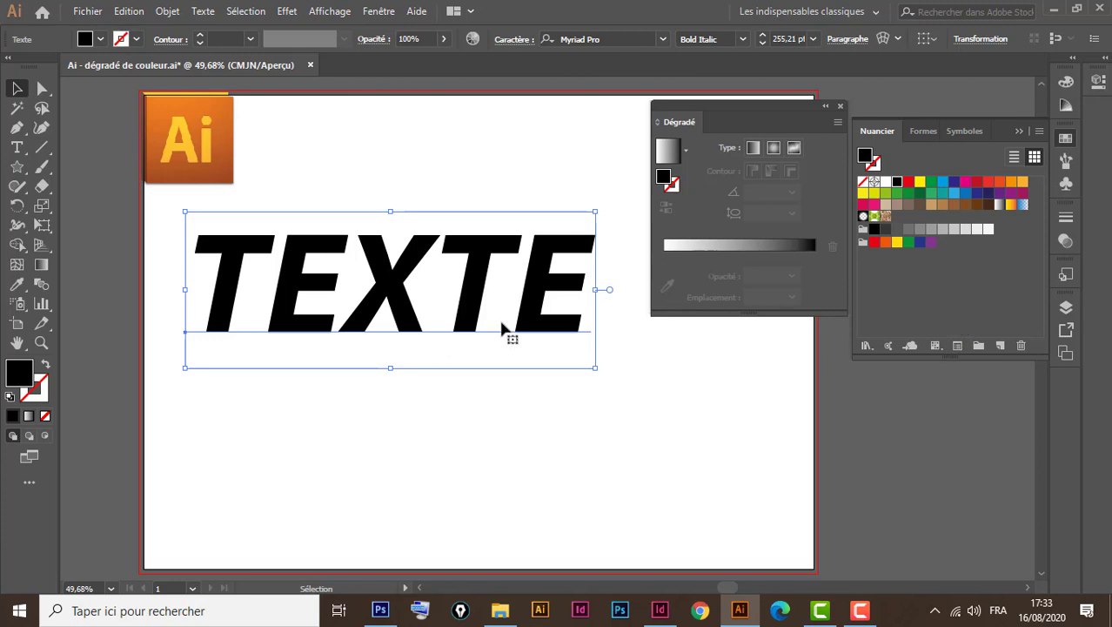
{"action": "left_click", "coordinate": [1011, 206]}
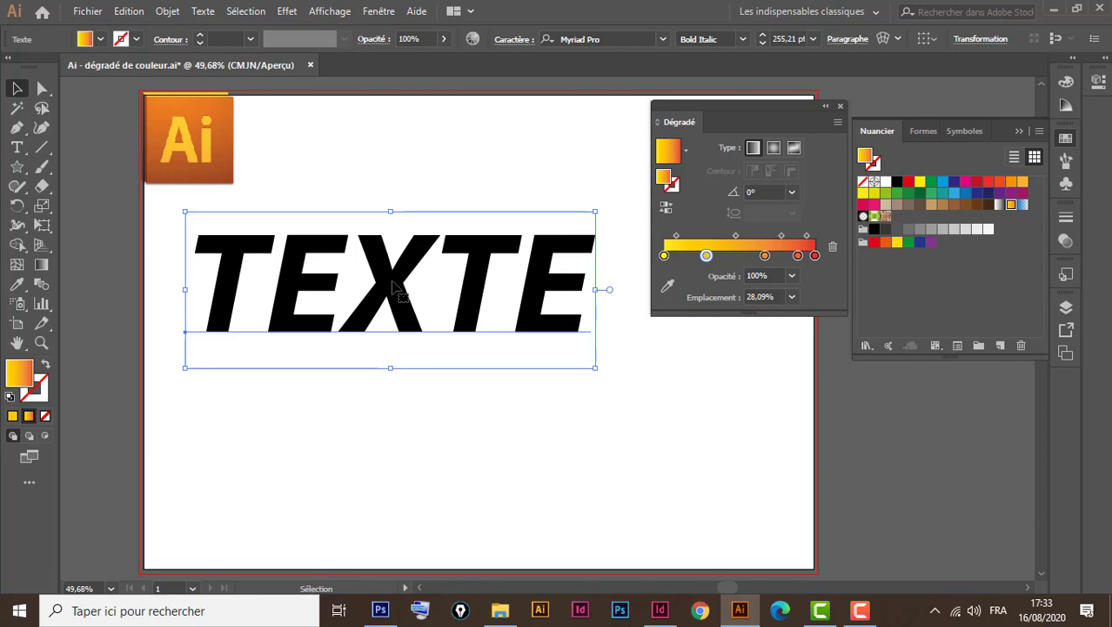
{"action": "key", "text": "ctrl+z"}
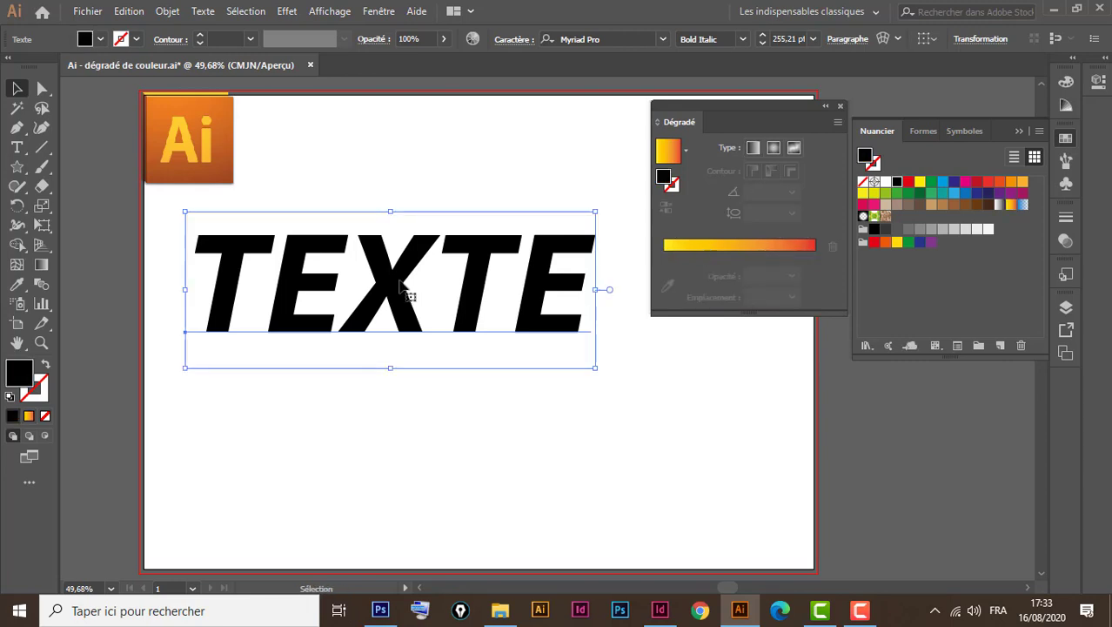
{"action": "key", "text": "ctrl+z"}
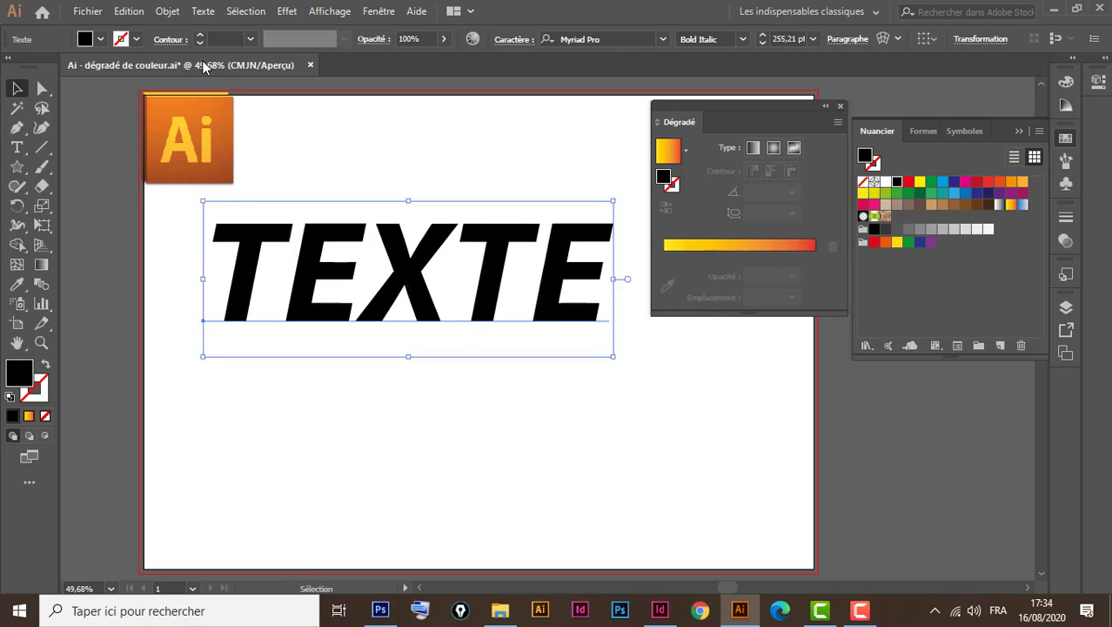
Convert the text TEXTE to vector outlines
{"action": "left_click", "coordinate": [206, 11]}
{"action": "left_click", "coordinate": [188, 12]}
{"action": "left_click", "coordinate": [176, 13]}
{"action": "left_click", "coordinate": [165, 13]}
{"action": "right_click", "coordinate": [400, 263]}
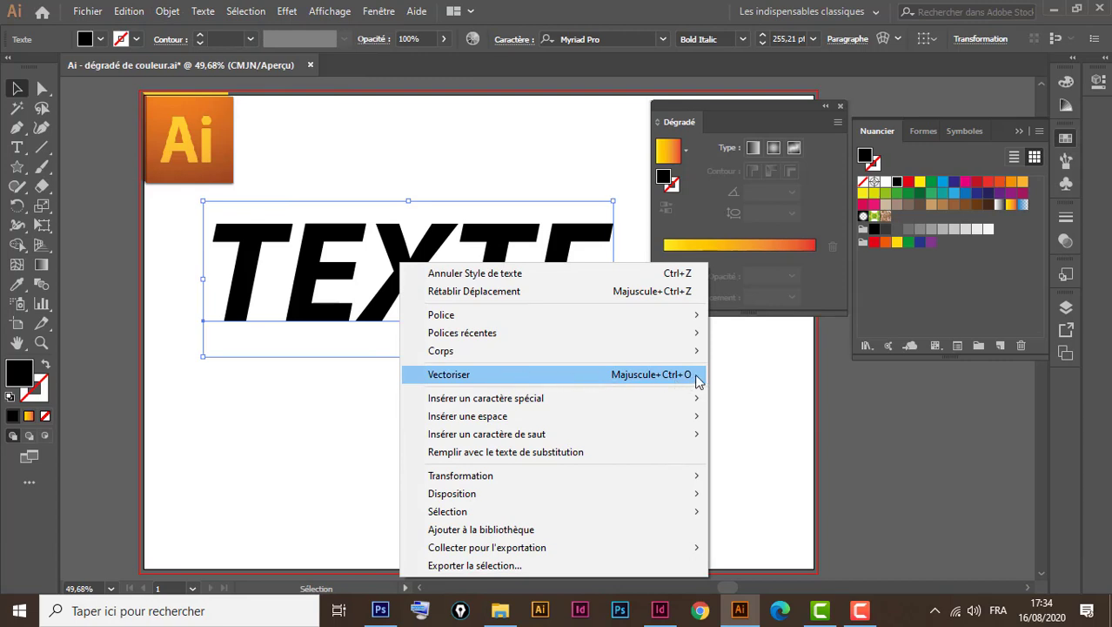
{"action": "left_click", "coordinate": [563, 384]}
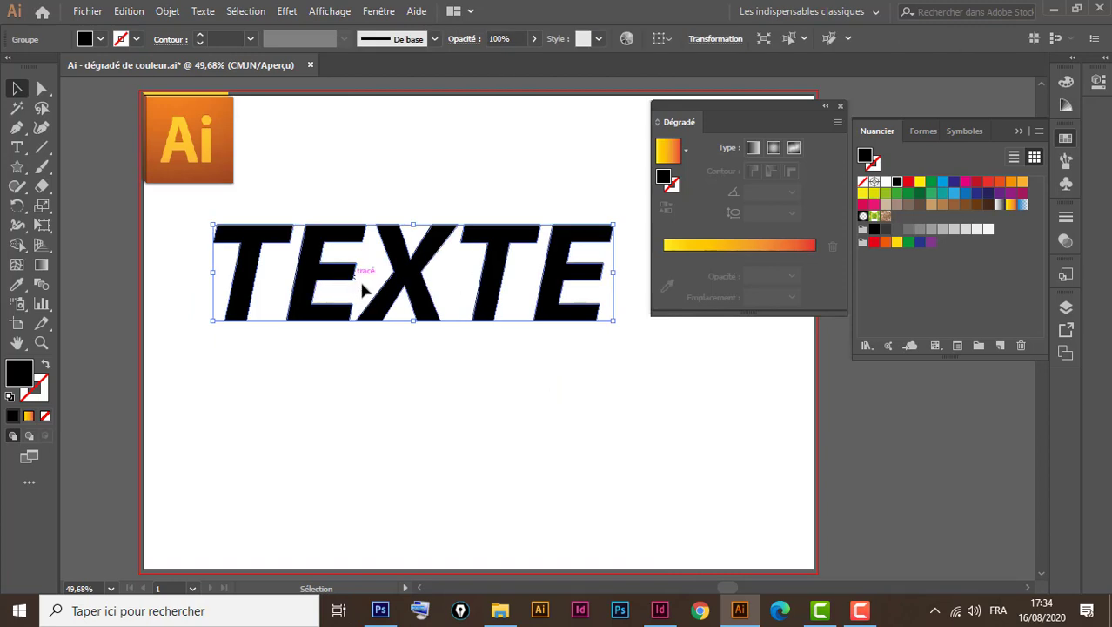
Move the outlined letters slightly, then undo the move and the conversion to outlines
{"action": "left_click_drag", "start_coordinate": [409, 277], "coordinate": [384, 288]}
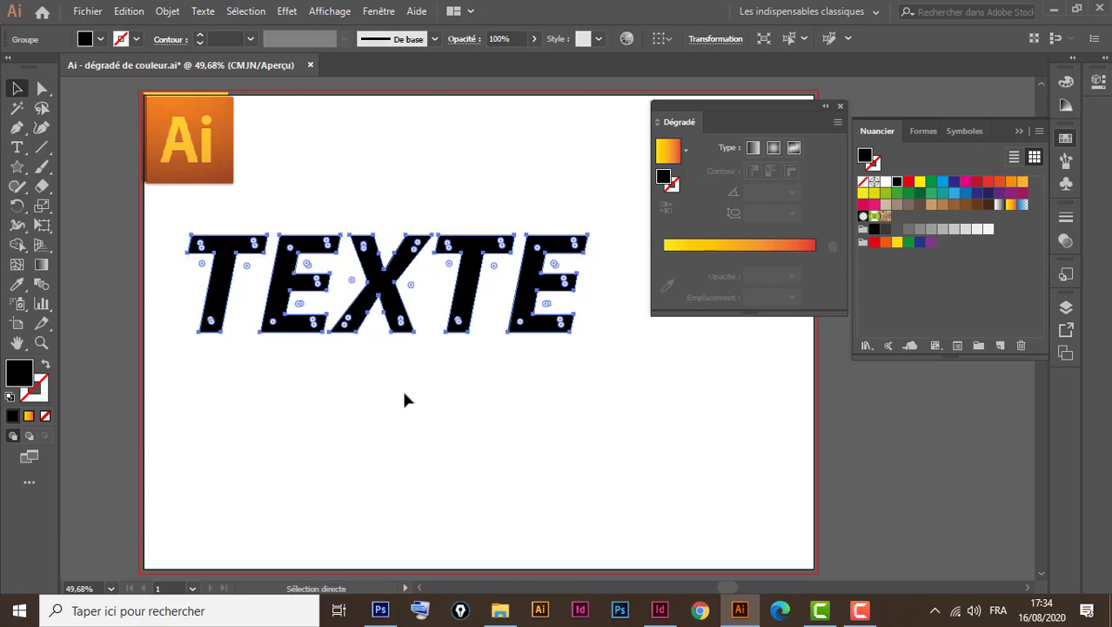
{"action": "key", "text": "ctrl+z"}
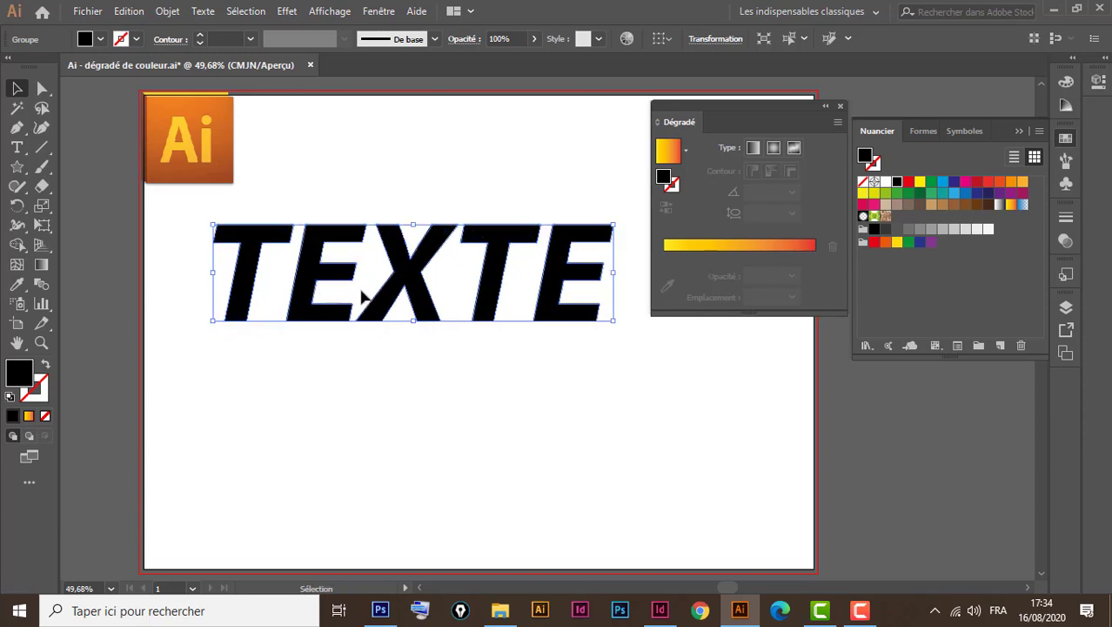
{"action": "key", "text": "a"}
{"action": "key", "text": "ctrl+z"}
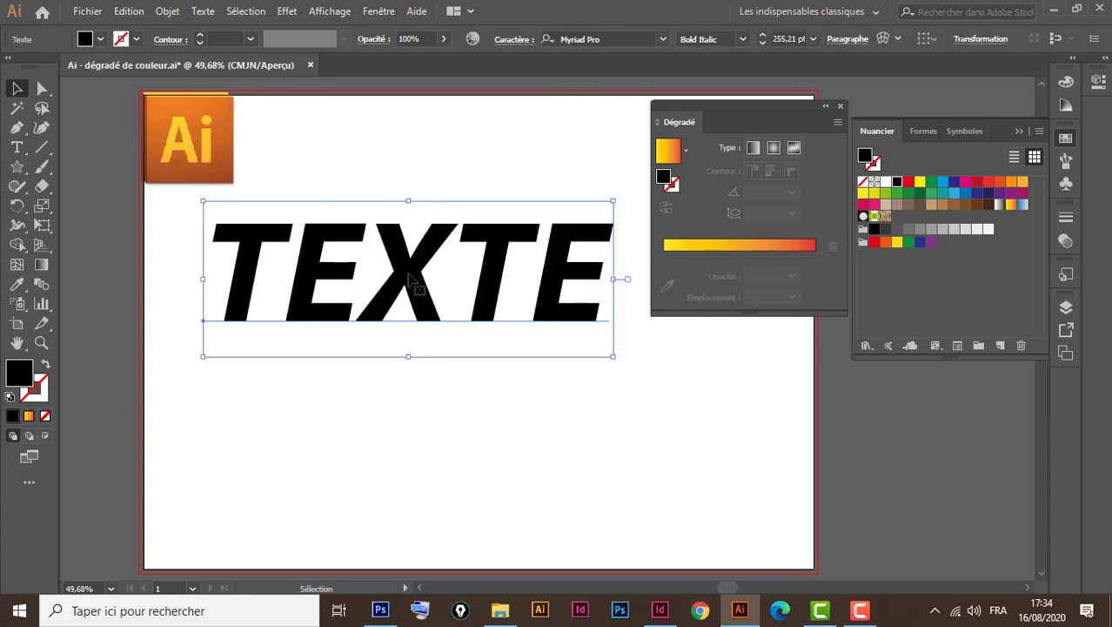
Insert "xte" in the middle of the live text to show that it is editable, then delete those characters
{"action": "double_click", "coordinate": [363, 306]}
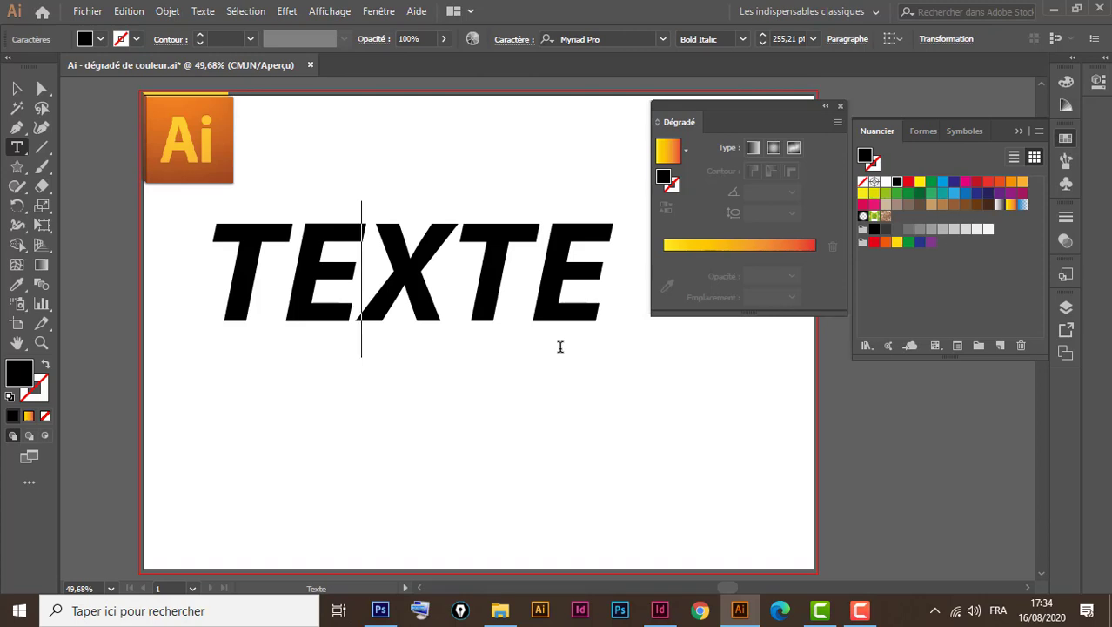
{"action": "type", "text": "xte"}
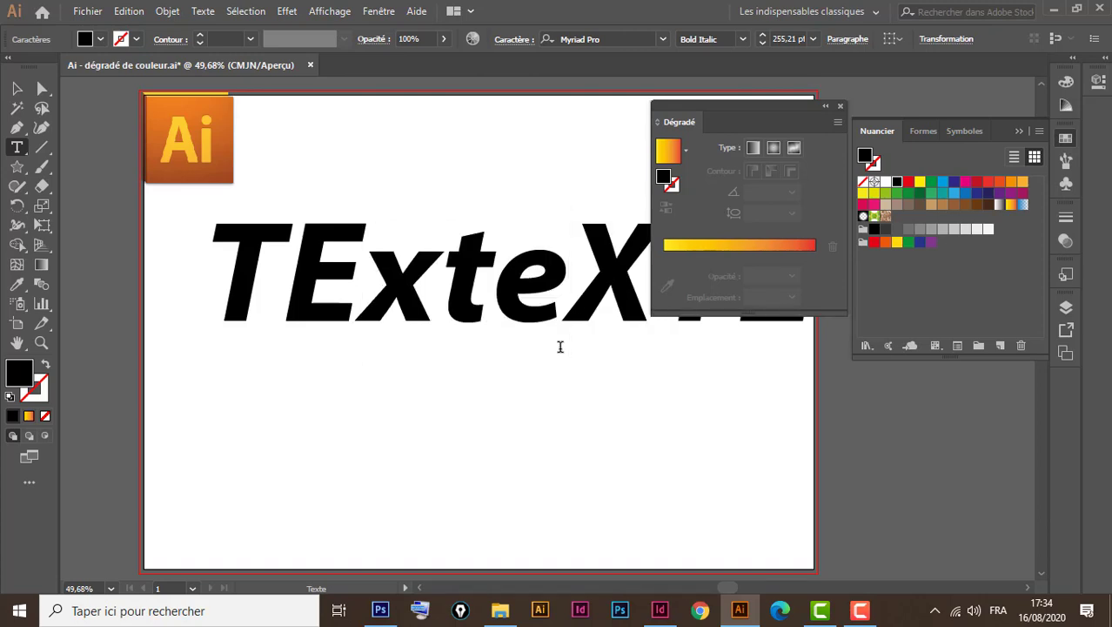
{"action": "key", "text": "BackSpace"}
{"action": "key", "text": "BackSpace"}
{"action": "key", "text": "BackSpace"}
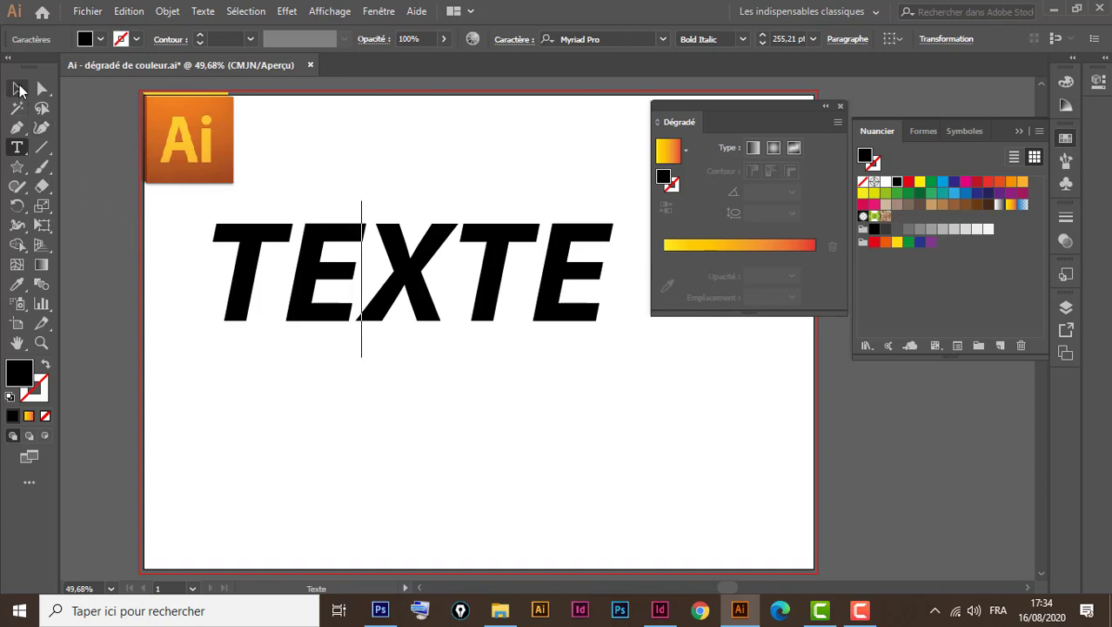
Reselect the text as an object, convert it to vector outlines and move the outlined letters slightly down
{"action": "left_click", "coordinate": [17, 88]}
{"action": "left_click_drag", "start_coordinate": [401, 268], "coordinate": [397, 263]}
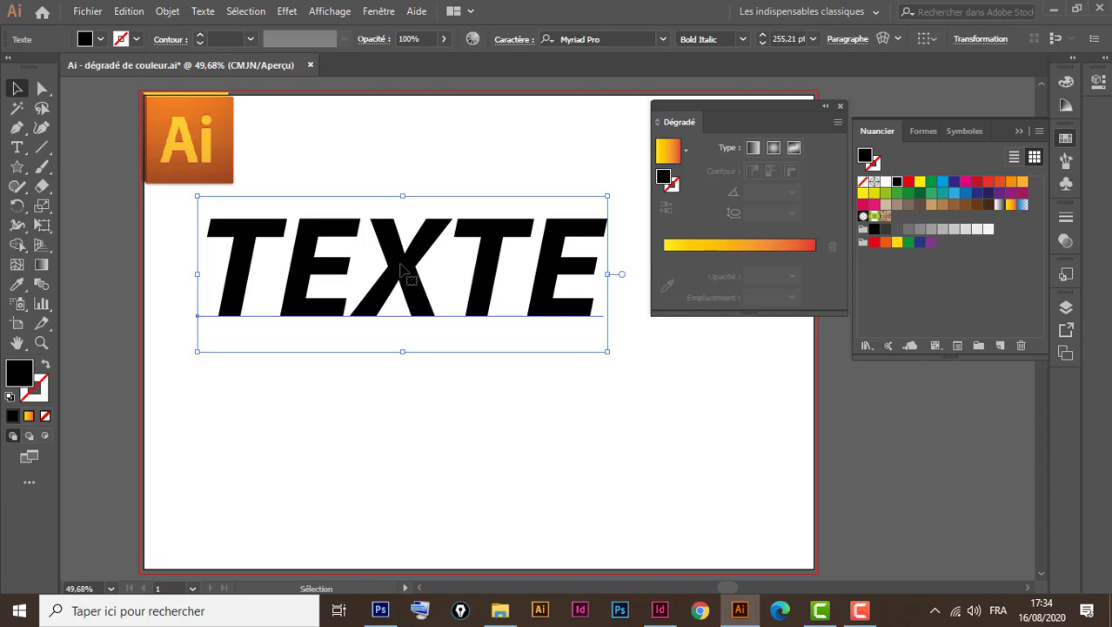
{"action": "right_click", "coordinate": [400, 264]}
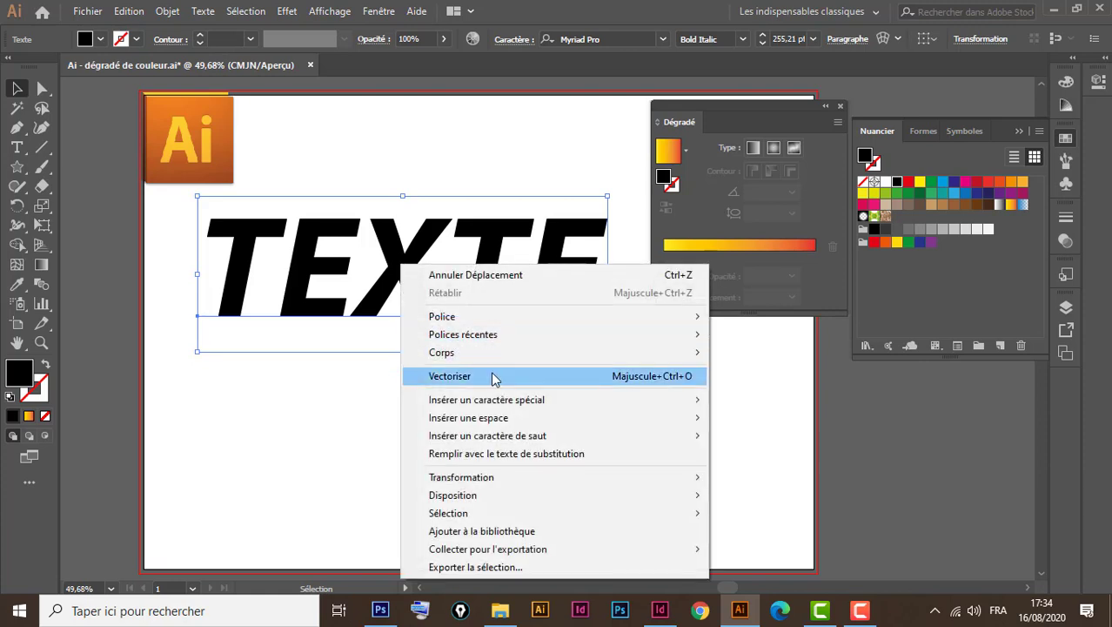
{"action": "left_click", "coordinate": [493, 376]}
{"action": "left_click_drag", "start_coordinate": [403, 277], "coordinate": [396, 289]}
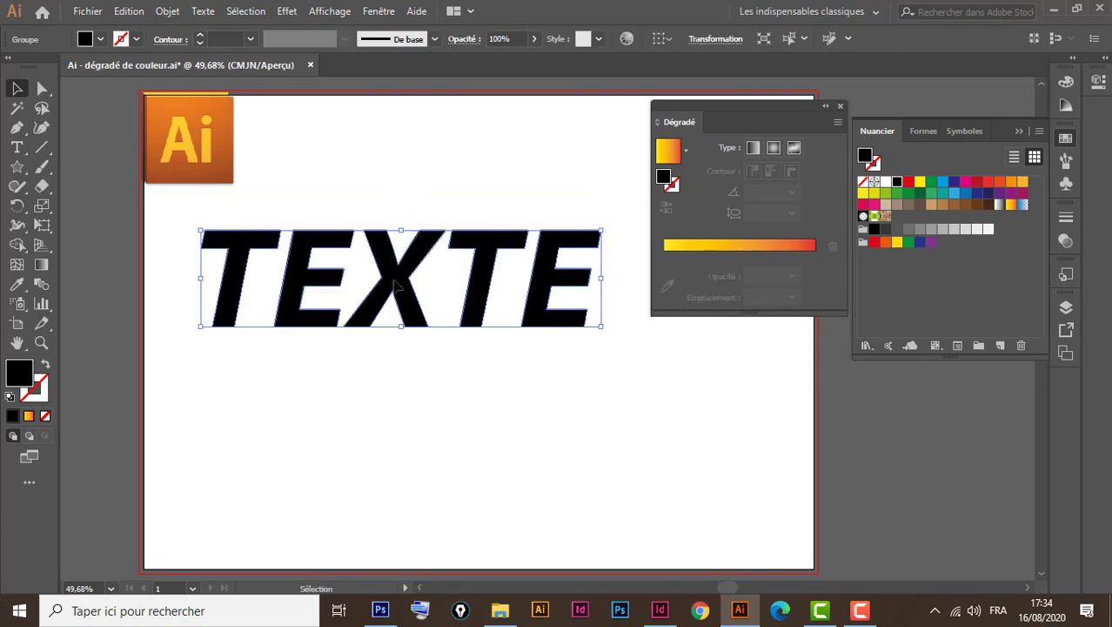
Fill the outlined letters with the yellow-to-red gradient and change the orange stop at 66.85% to pure red
{"action": "left_click", "coordinate": [740, 245]}
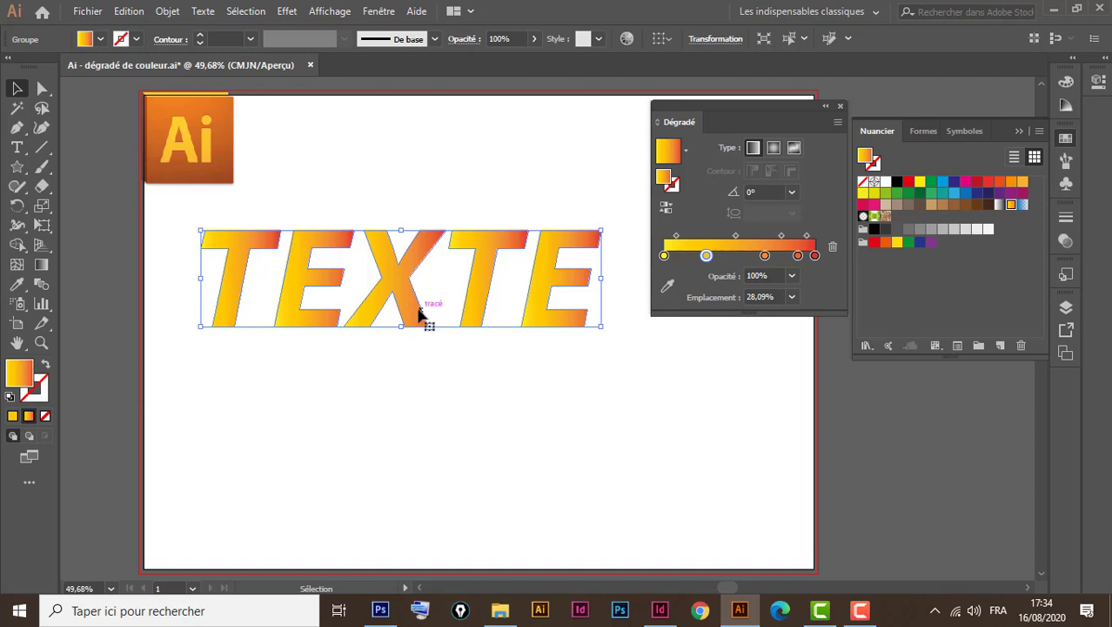
{"action": "left_click_drag", "start_coordinate": [394, 282], "coordinate": [390, 289]}
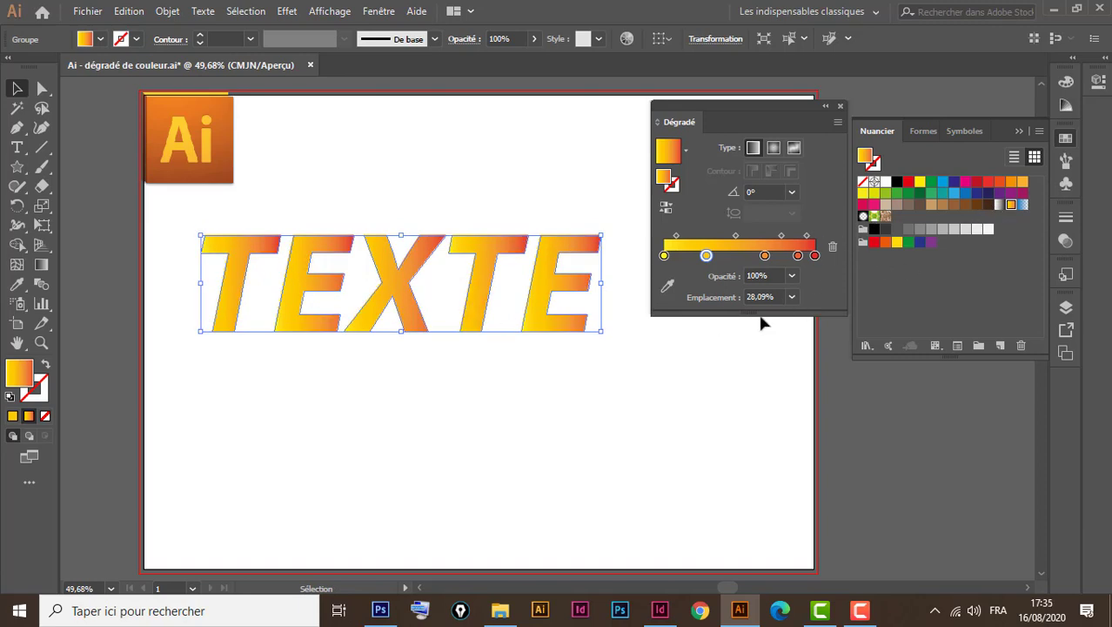
{"action": "double_click", "coordinate": [764, 255]}
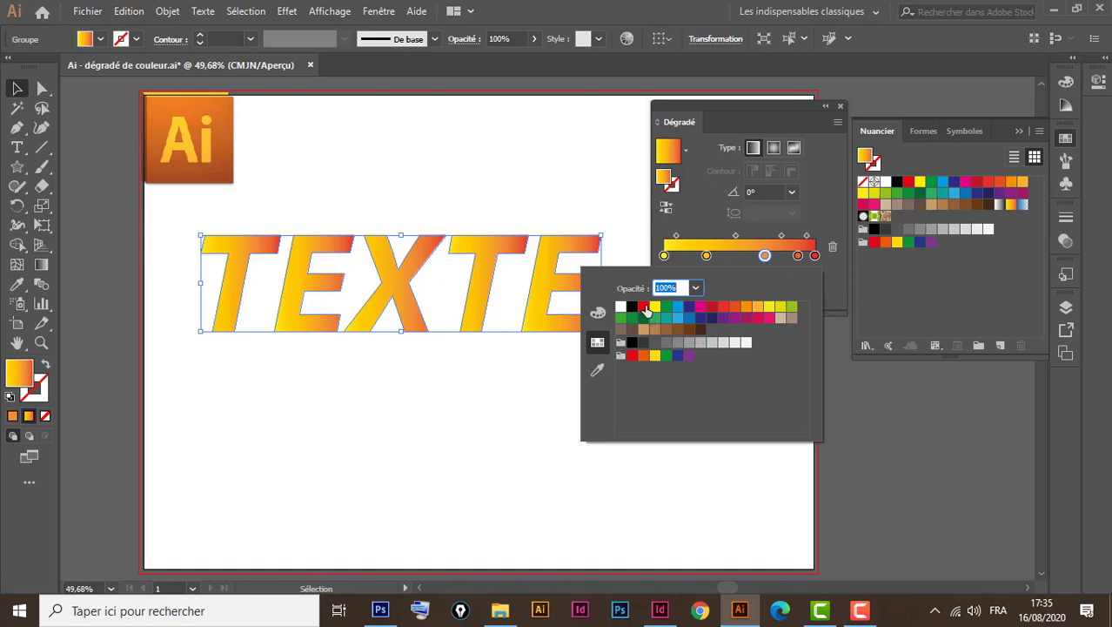
{"action": "left_click", "coordinate": [643, 307]}
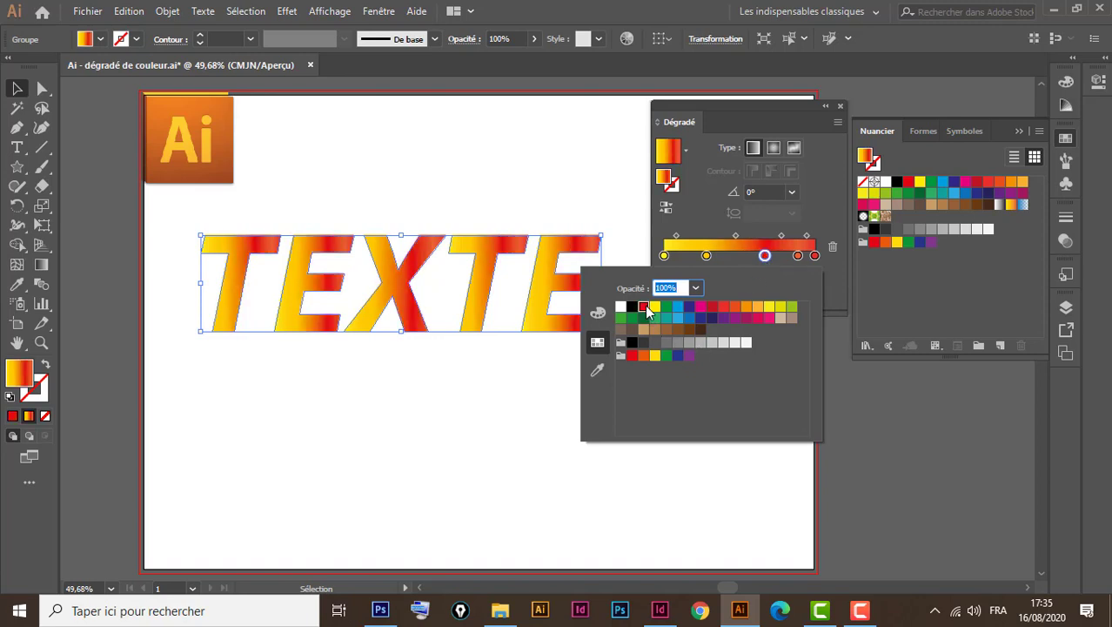
Redirect the gradient across the letters with the Gradient tool so it runs vertically from top to bottom at -90°
{"action": "left_click", "coordinate": [42, 268]}
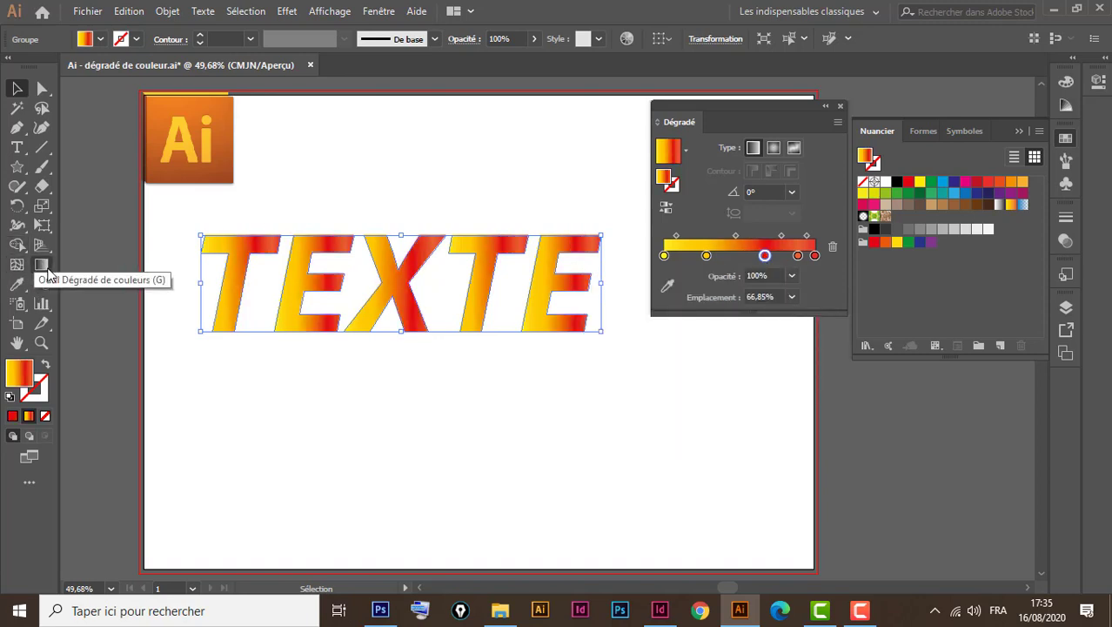
{"action": "left_click", "coordinate": [41, 267]}
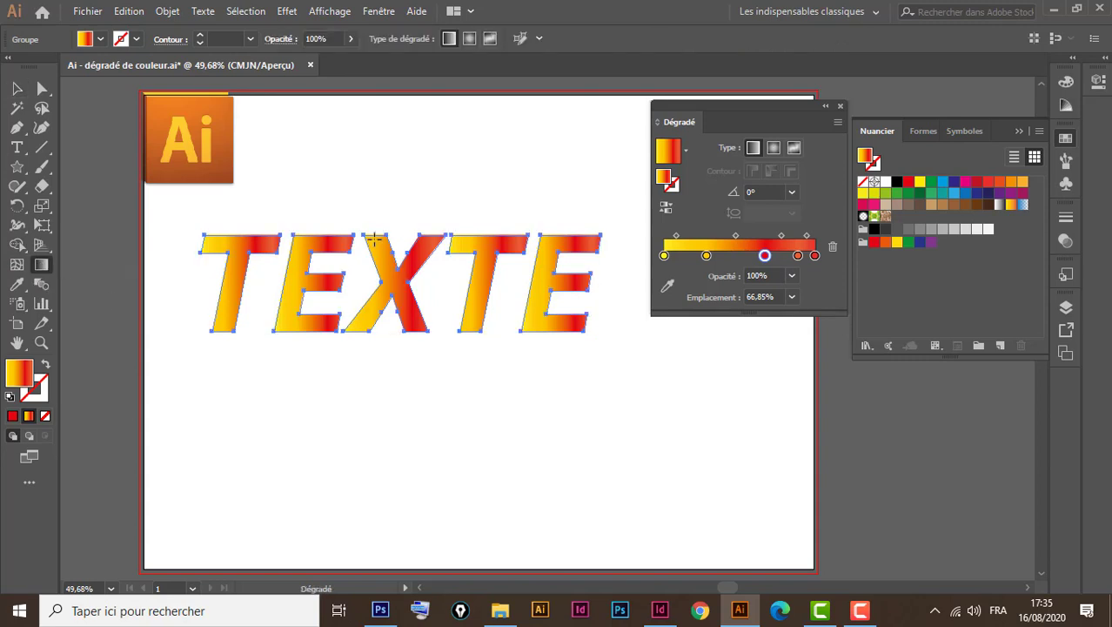
{"action": "left_click_drag", "start_coordinate": [375, 236], "coordinate": [376, 334]}
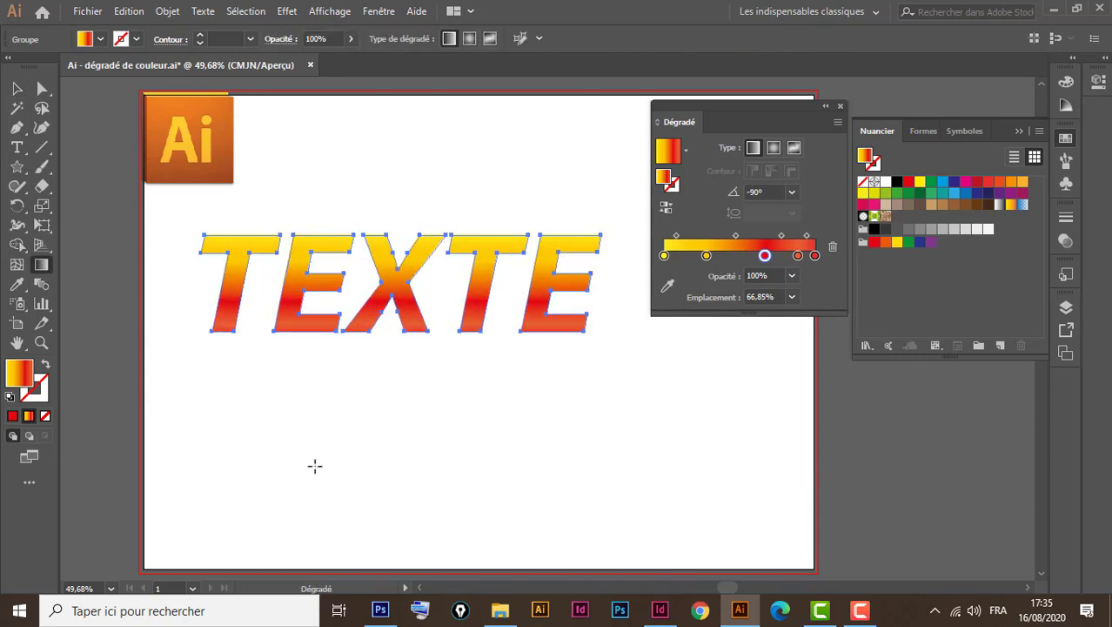
Move the outlined word slightly down and left, then stretch the last E's lower-right and upper-right corner points outward into long spikes
{"action": "key", "text": "v"}
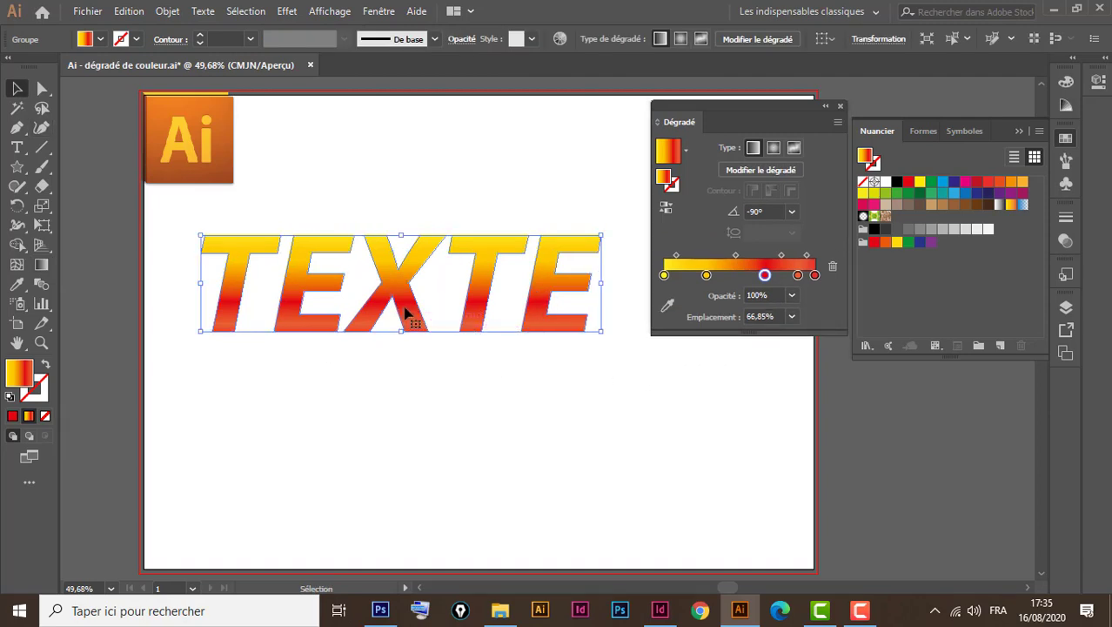
{"action": "left_click_drag", "start_coordinate": [400, 288], "coordinate": [386, 294]}
{"action": "left_click", "coordinate": [44, 89]}
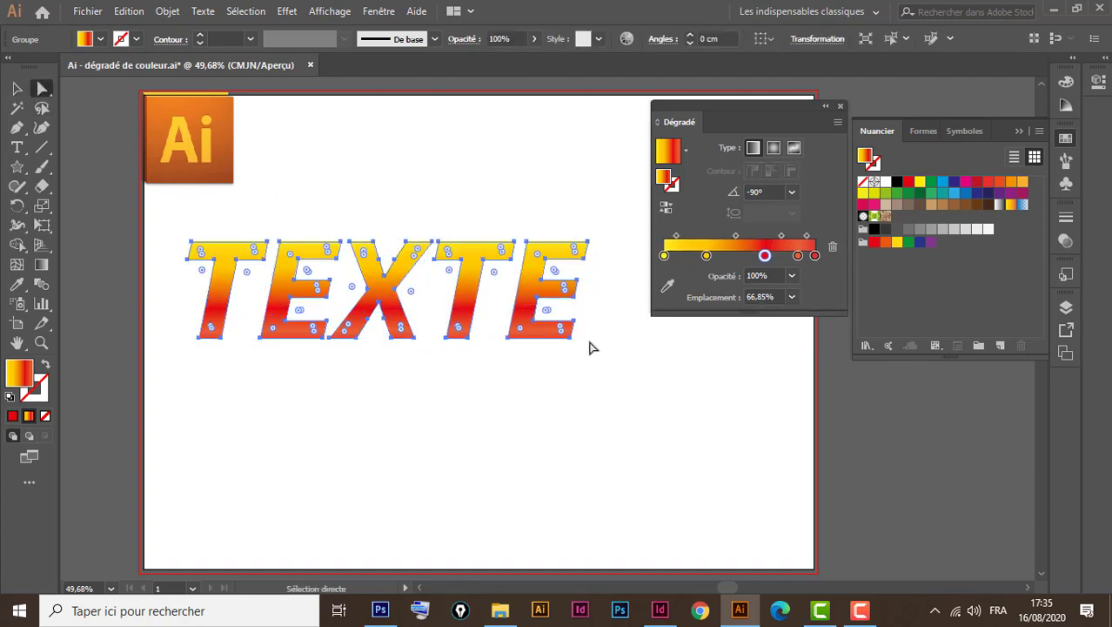
{"action": "left_click_drag", "start_coordinate": [589, 334], "coordinate": [675, 454]}
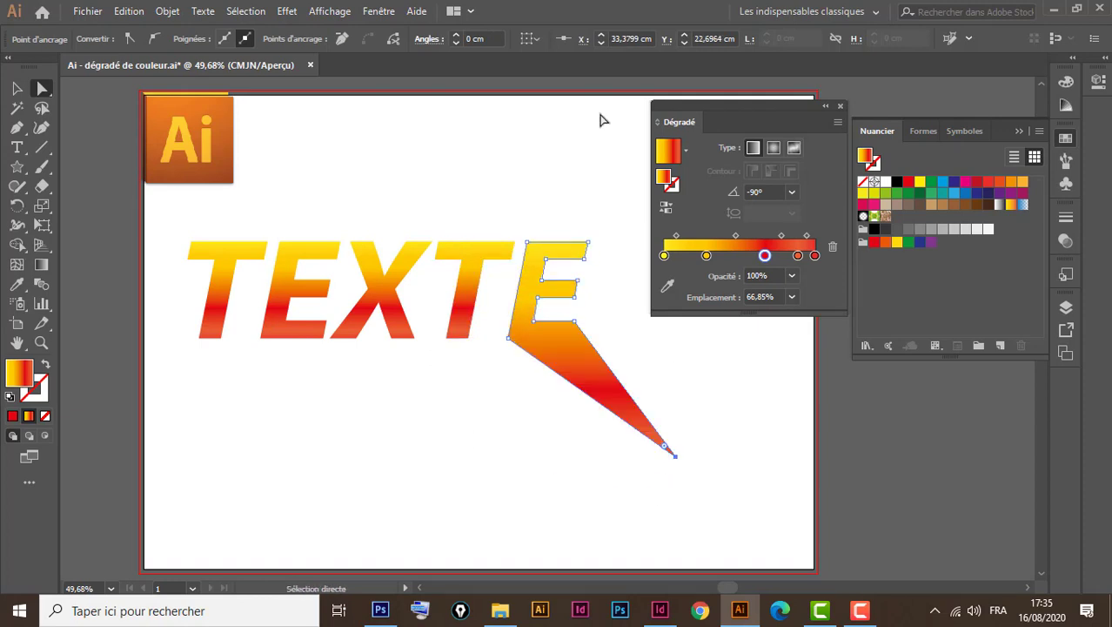
{"action": "left_click", "coordinate": [590, 244]}
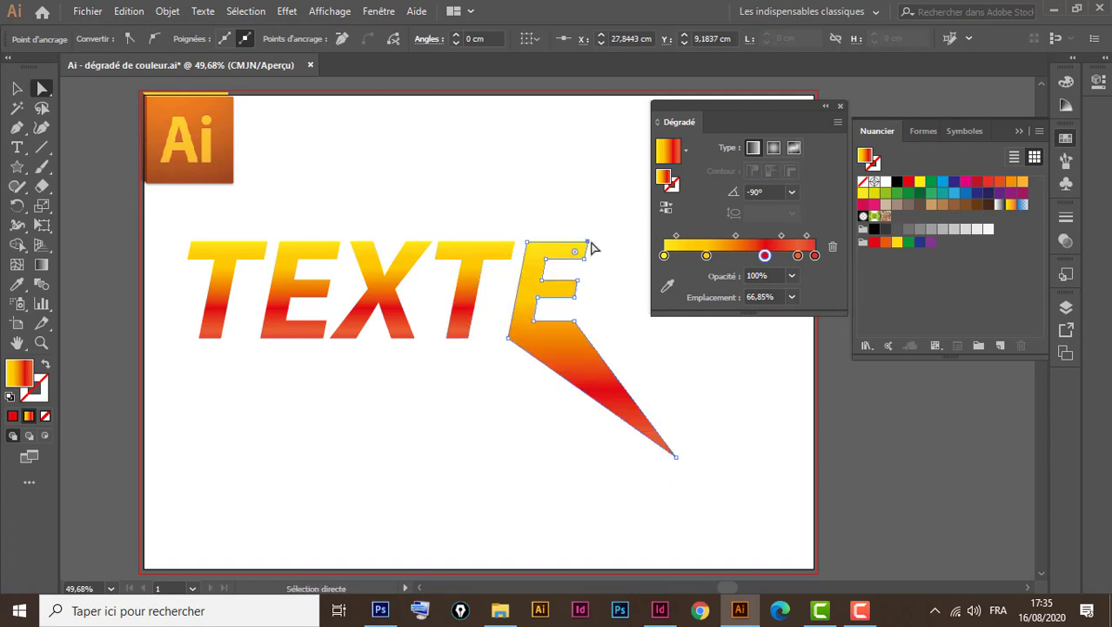
{"action": "left_click_drag", "start_coordinate": [590, 246], "coordinate": [629, 135]}
{"action": "key", "text": "v"}
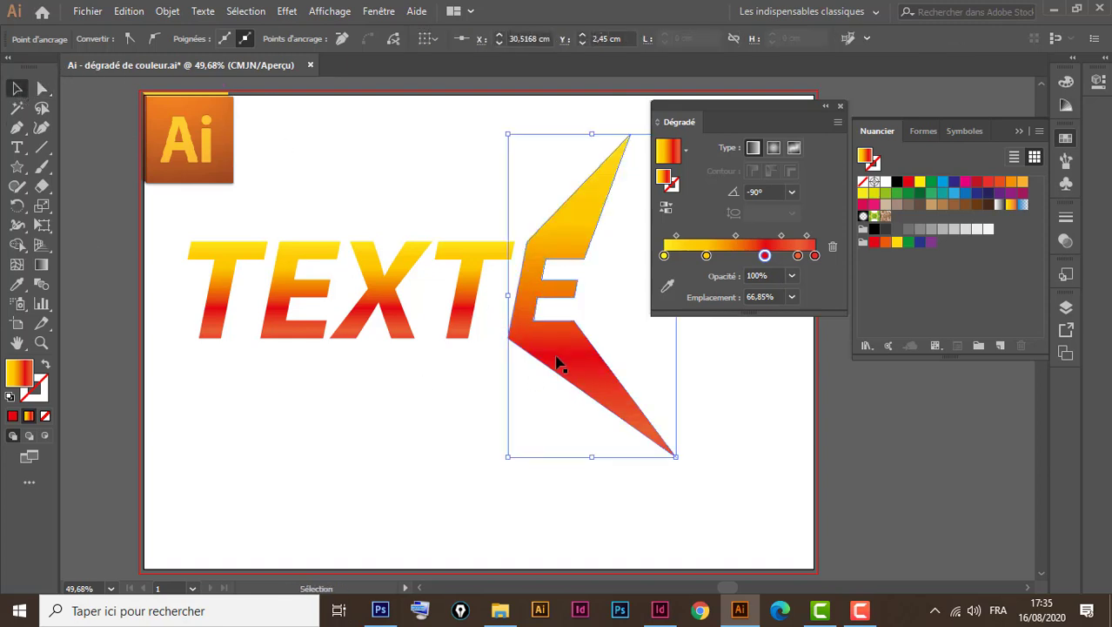
{"action": "key", "text": "a"}
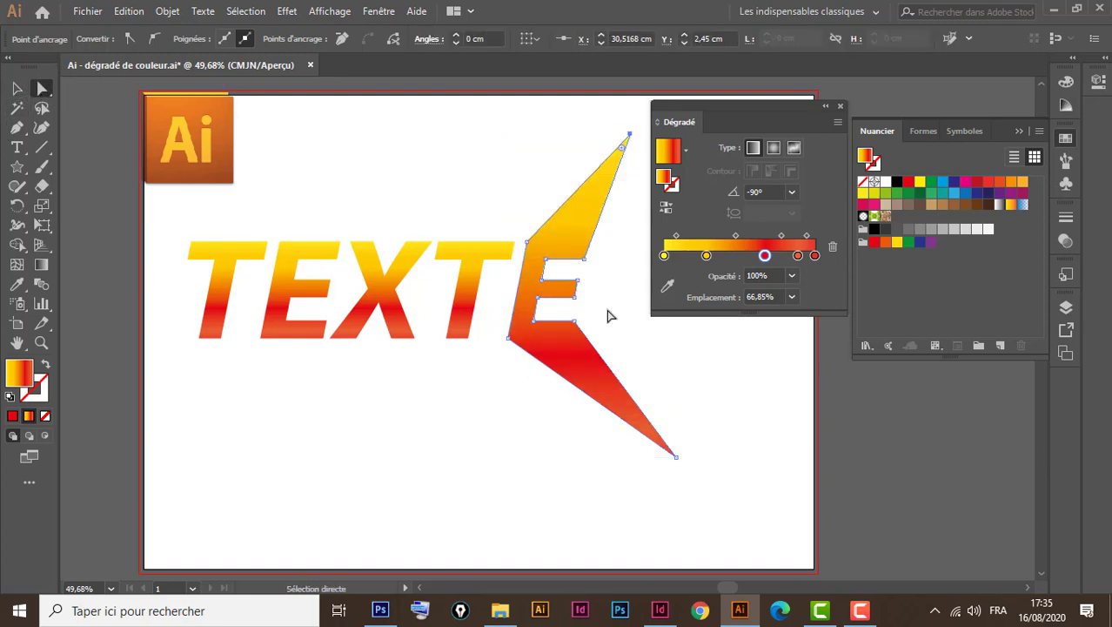
Select the last E's two left corner anchor points and shift them together far left, over the middle of the word
{"action": "left_click_drag", "start_coordinate": [520, 236], "coordinate": [519, 359]}
{"action": "left_click", "coordinate": [520, 233]}
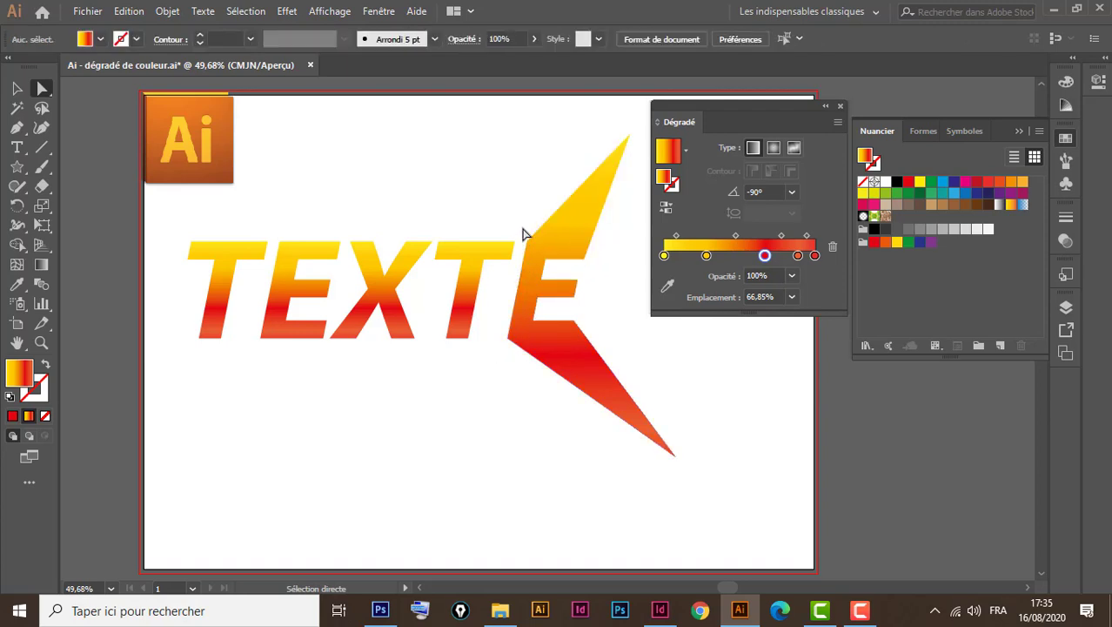
{"action": "left_click", "coordinate": [527, 333]}
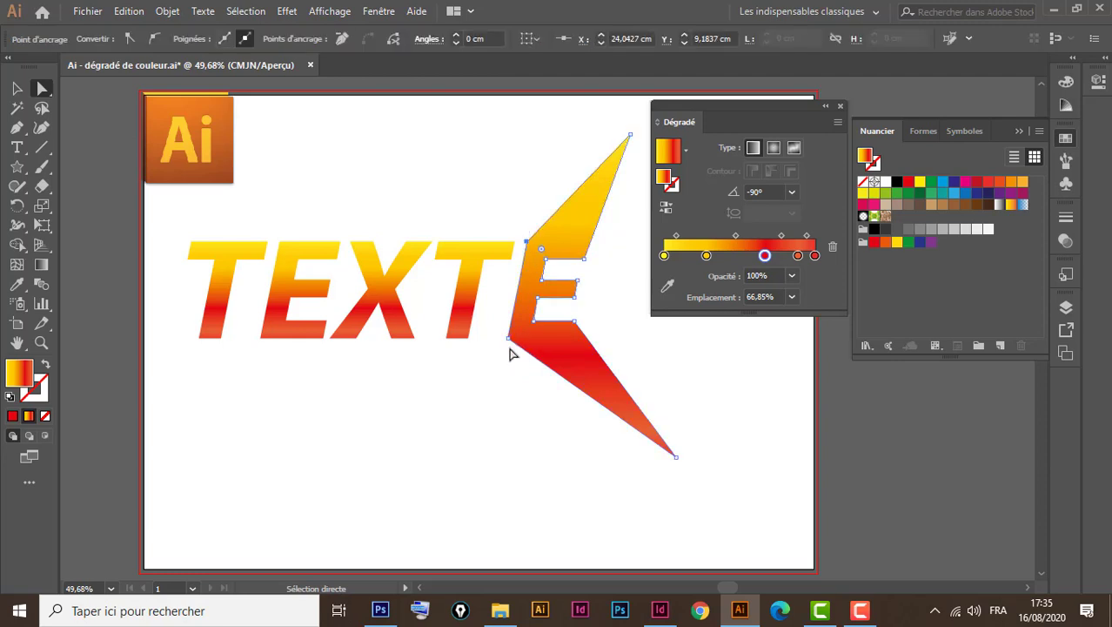
{"action": "left_click_drag", "start_coordinate": [498, 323], "coordinate": [518, 354]}
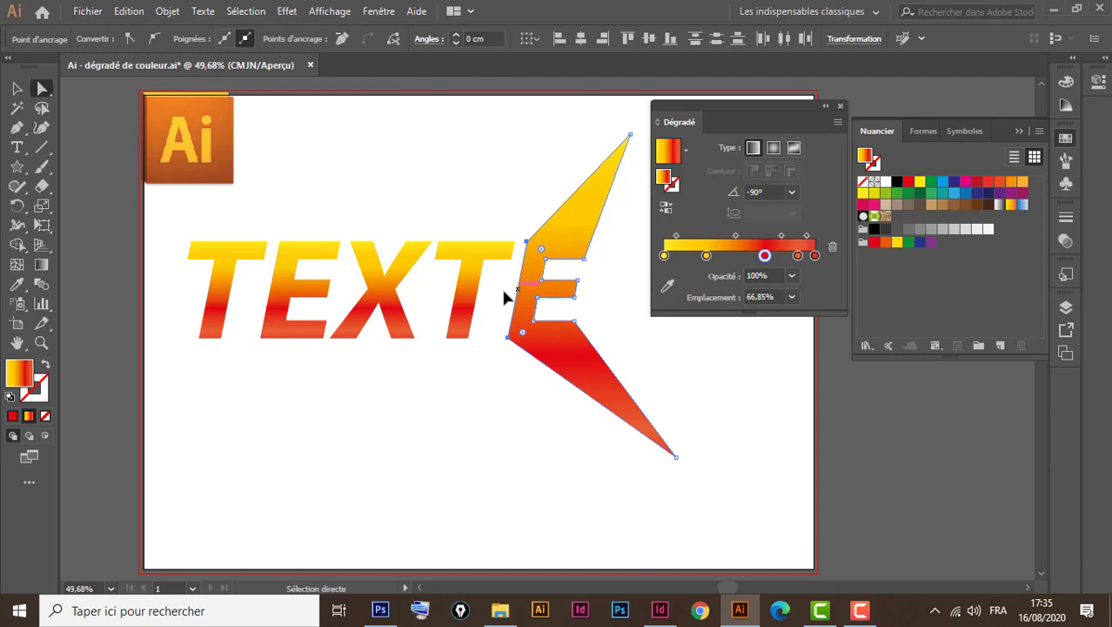
{"action": "left_click_drag", "start_coordinate": [505, 299], "coordinate": [329, 290]}
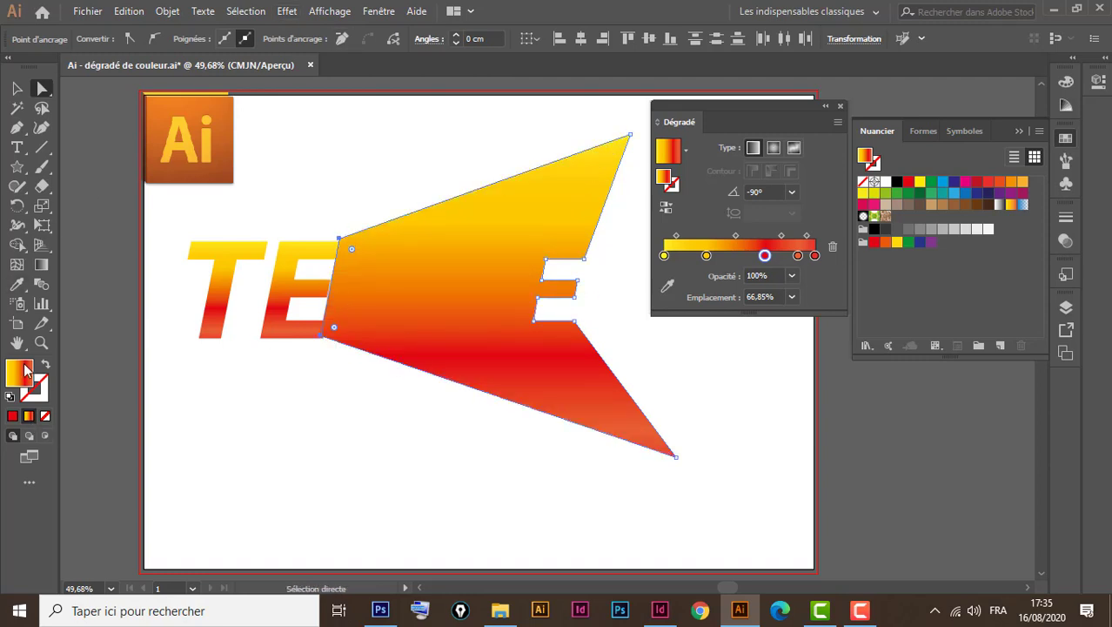
Swap the deformed E's fill and stroke so the gradient colours its contour, and set the stroke weight to 12 pt
{"action": "left_click", "coordinate": [47, 365]}
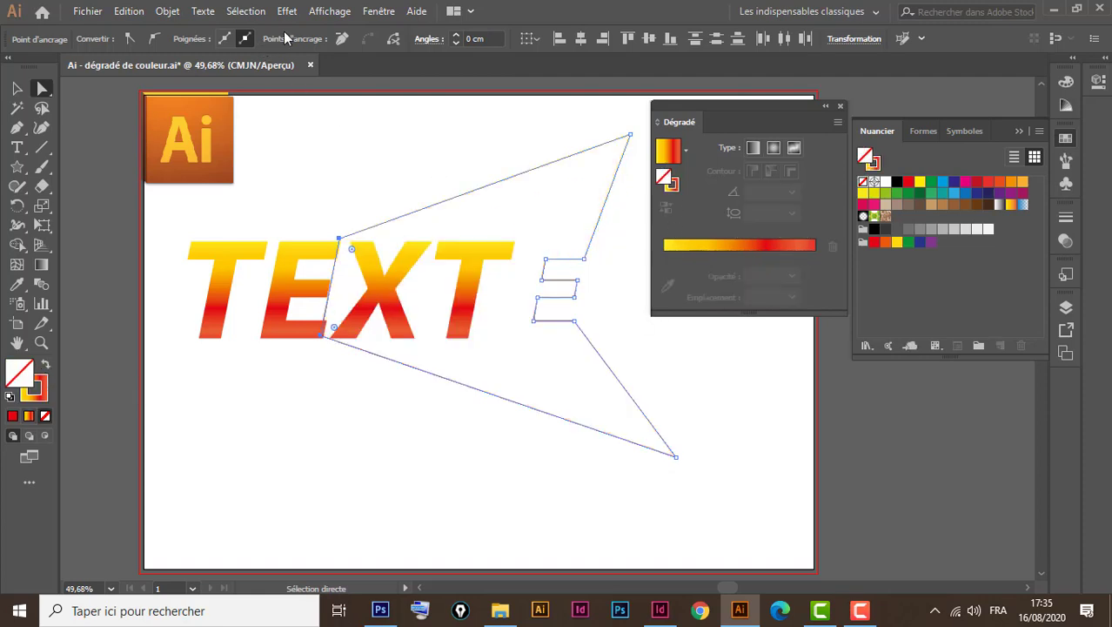
{"action": "left_click", "coordinate": [1068, 220]}
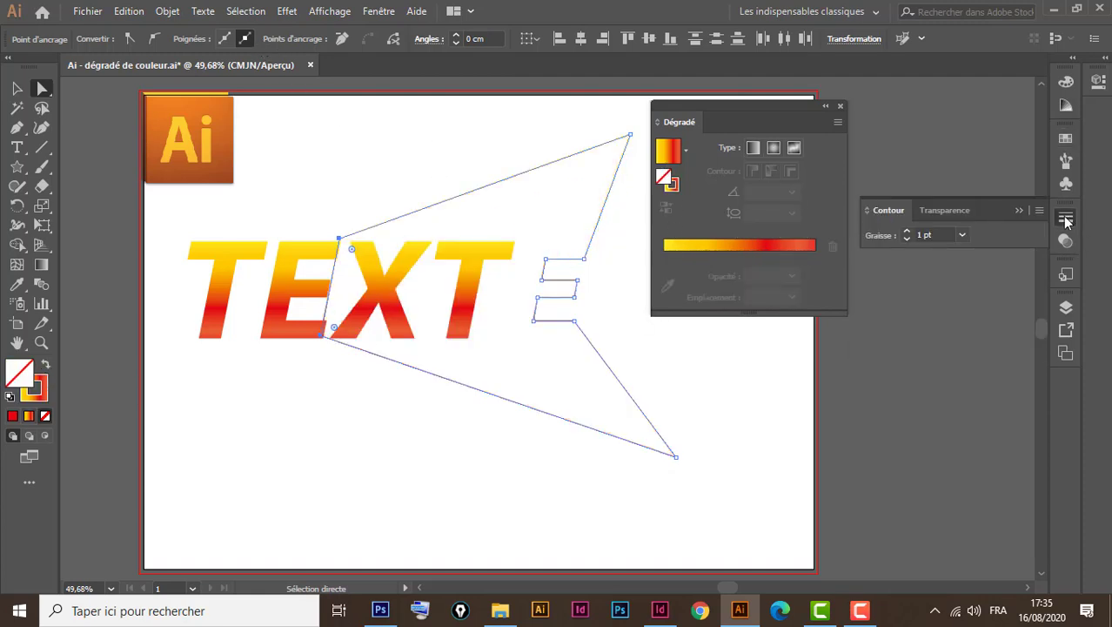
{"action": "left_click", "coordinate": [962, 235]}
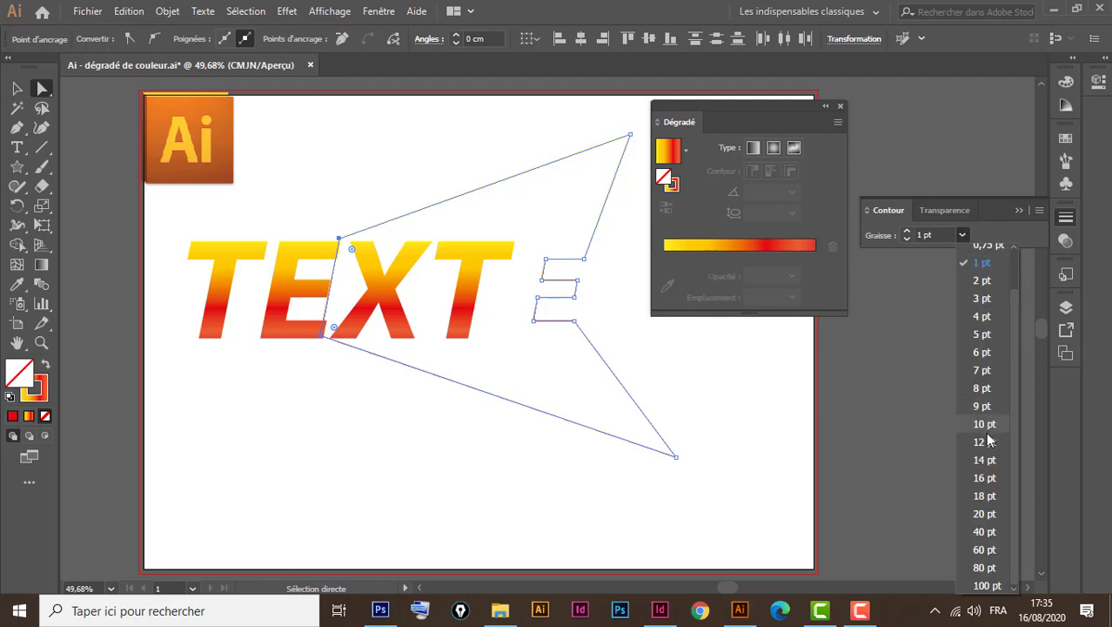
{"action": "left_click", "coordinate": [984, 440]}
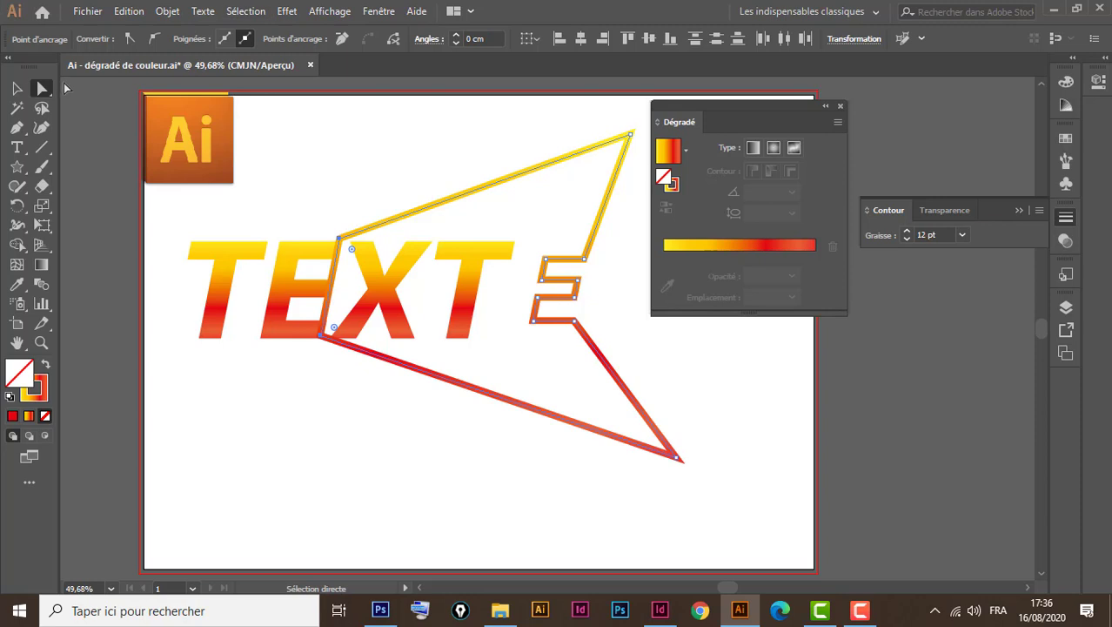
Undo the stroke weight, the fill and stroke swap, and the anchor point moves on the last E
{"action": "key", "text": "ctrl"}
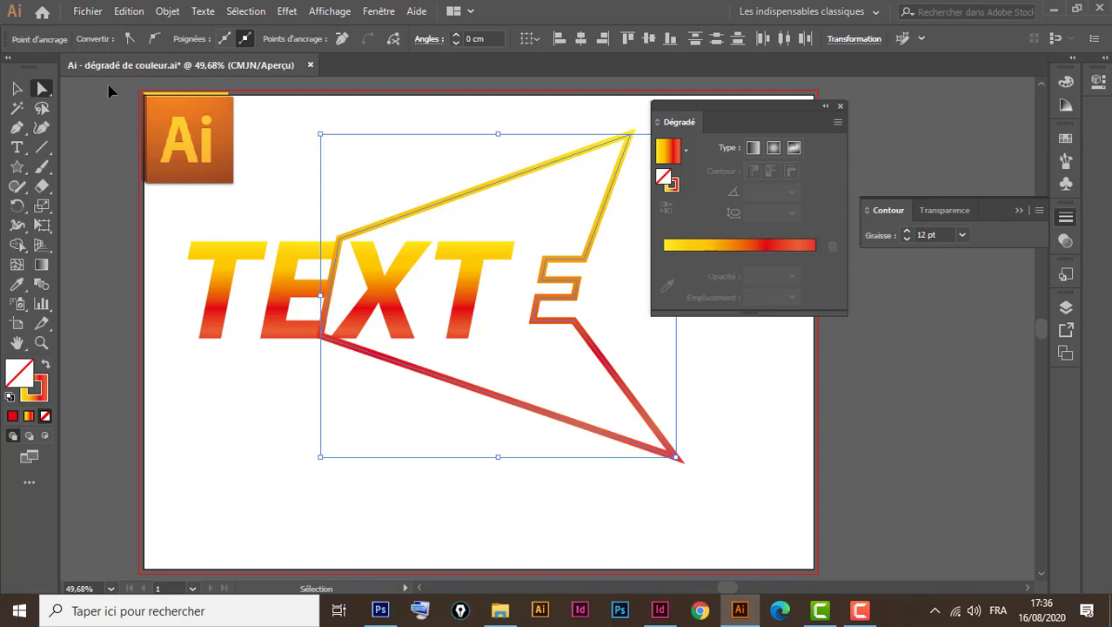
{"action": "key", "text": "ctrl+z"}
{"action": "key", "text": "ctrl+z"}
{"action": "key", "text": "ctrl+z"}
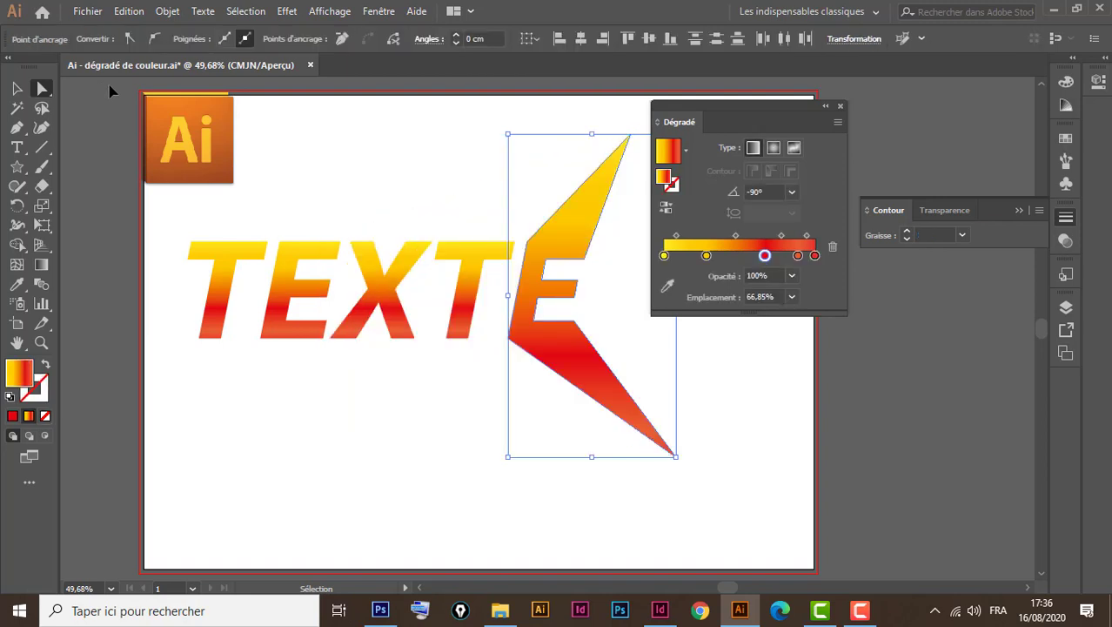
{"action": "key", "text": "ctrl+z"}
{"action": "key", "text": "ctrl+z"}
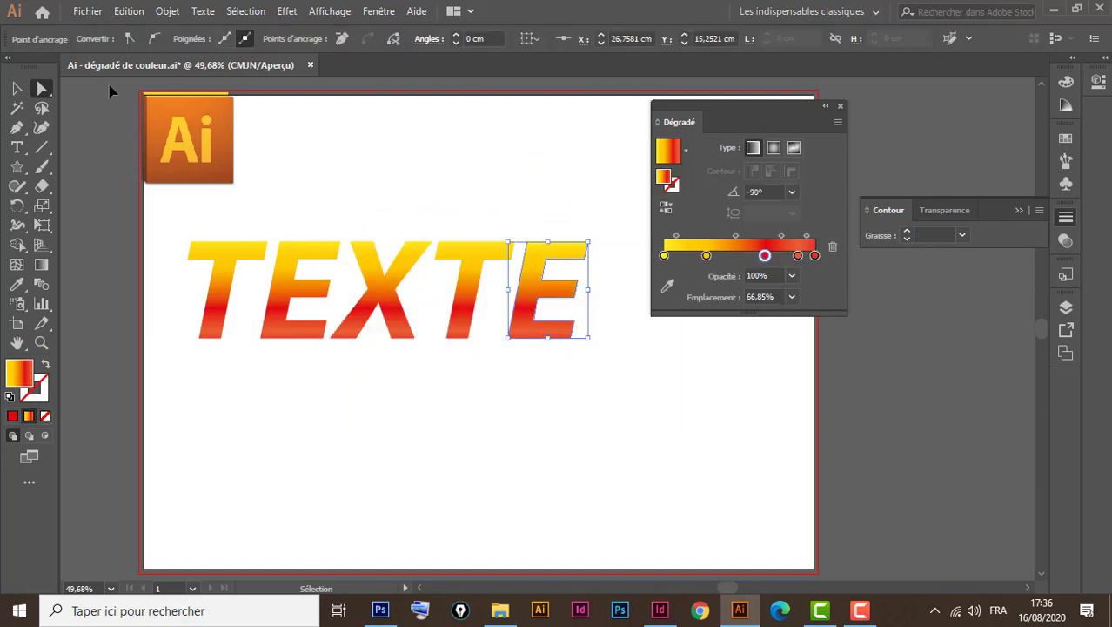
Keep undoing past the gradient edits and the outline conversion until the word is live black Myriad Pro text
{"action": "key", "text": "ctrl+z"}
{"action": "key", "text": "ctrl+z"}
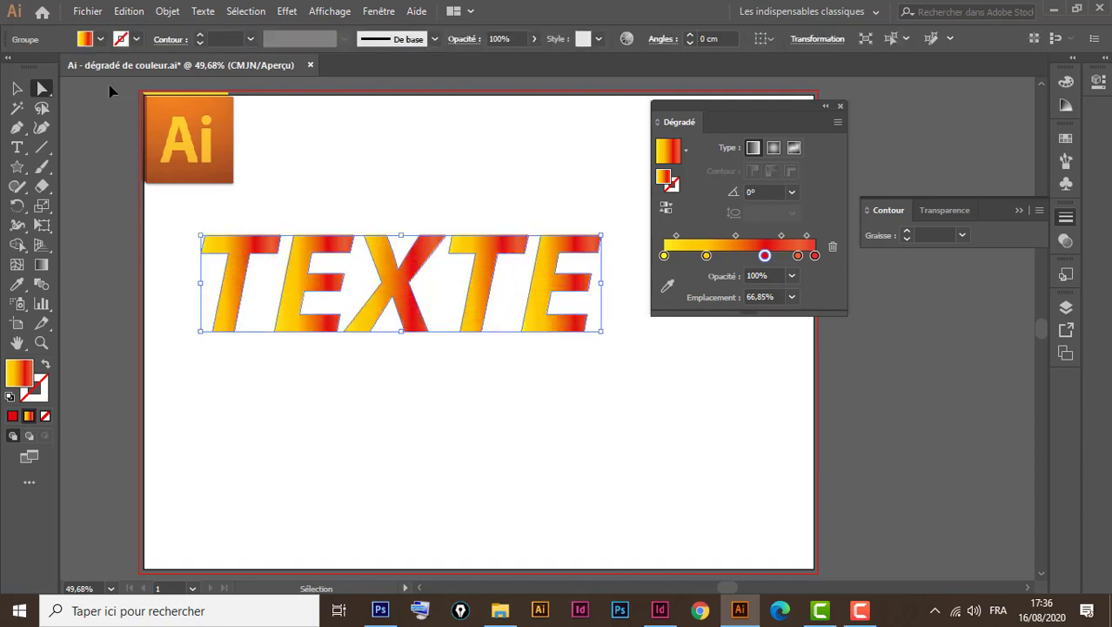
{"action": "key", "text": "ctrl+z"}
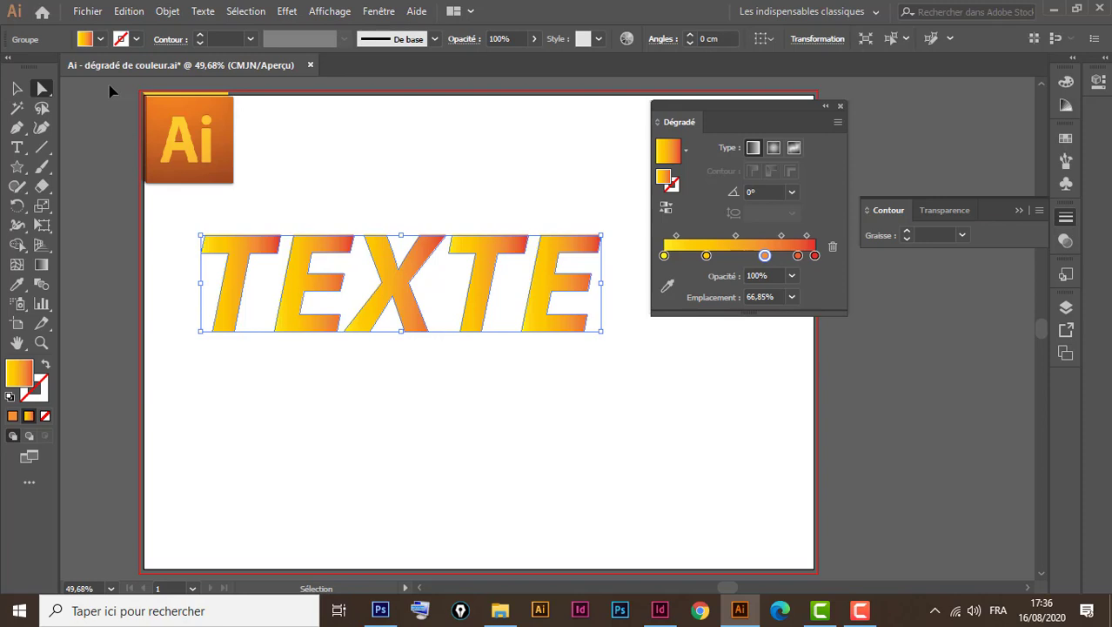
{"action": "key", "text": "ctrl+z"}
{"action": "key", "text": "ctrl+z"}
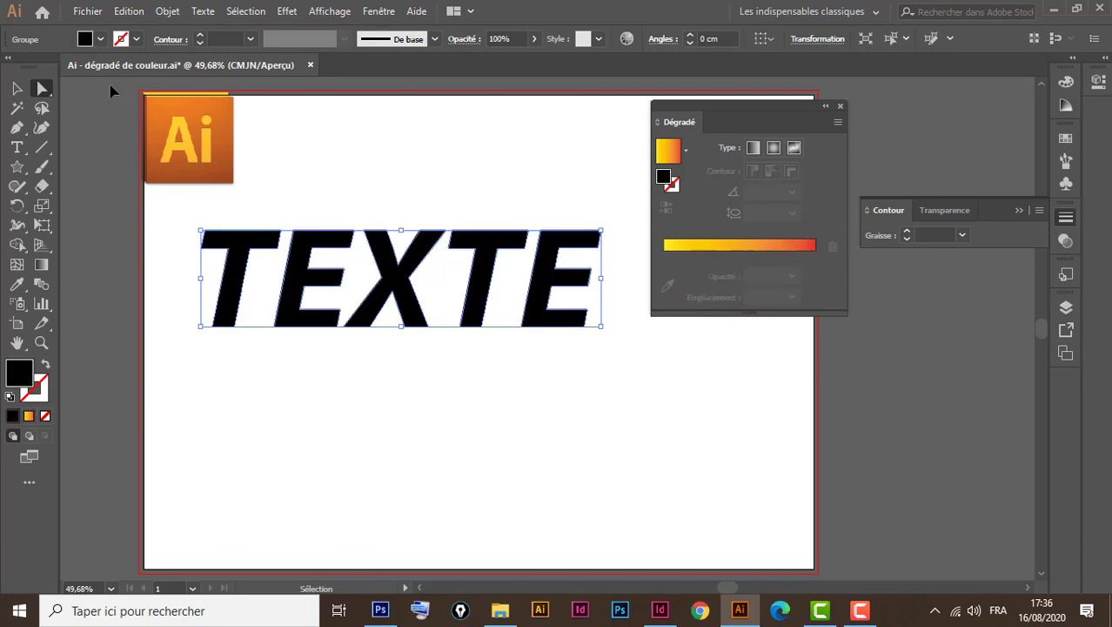
{"action": "key", "text": "ctrl+z"}
{"action": "key", "text": "a"}
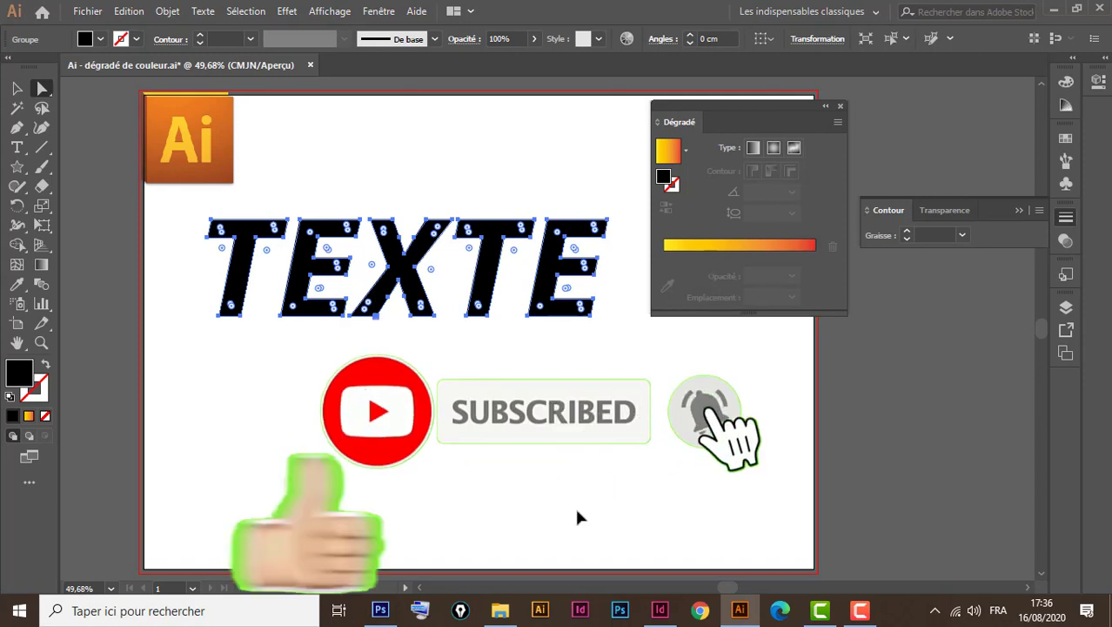
{"action": "key", "text": "v"}
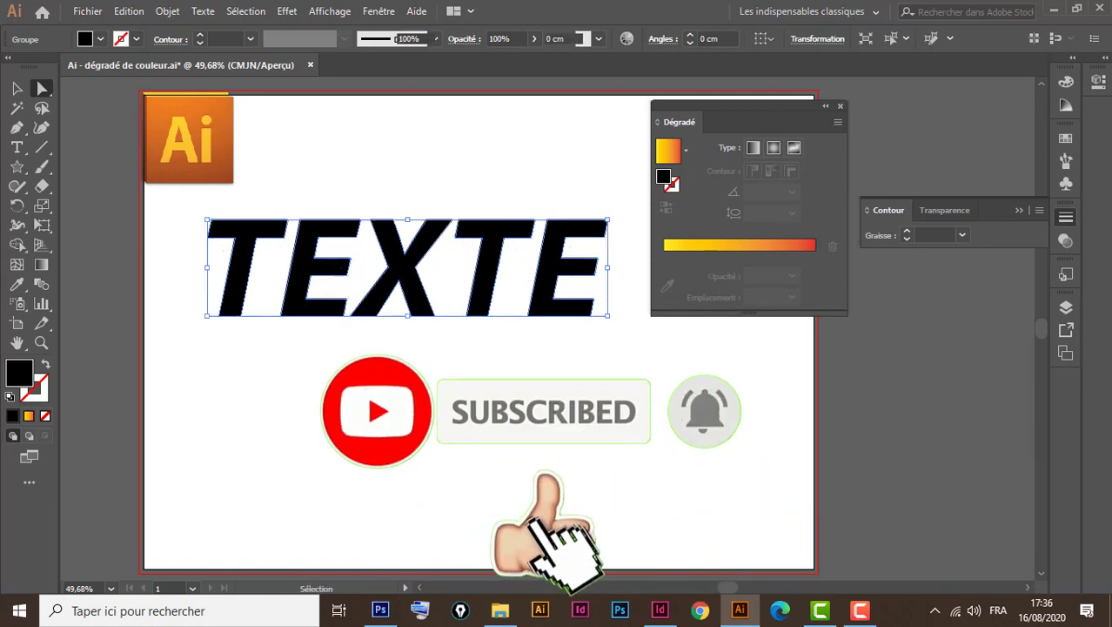
{"action": "key", "text": "a"}
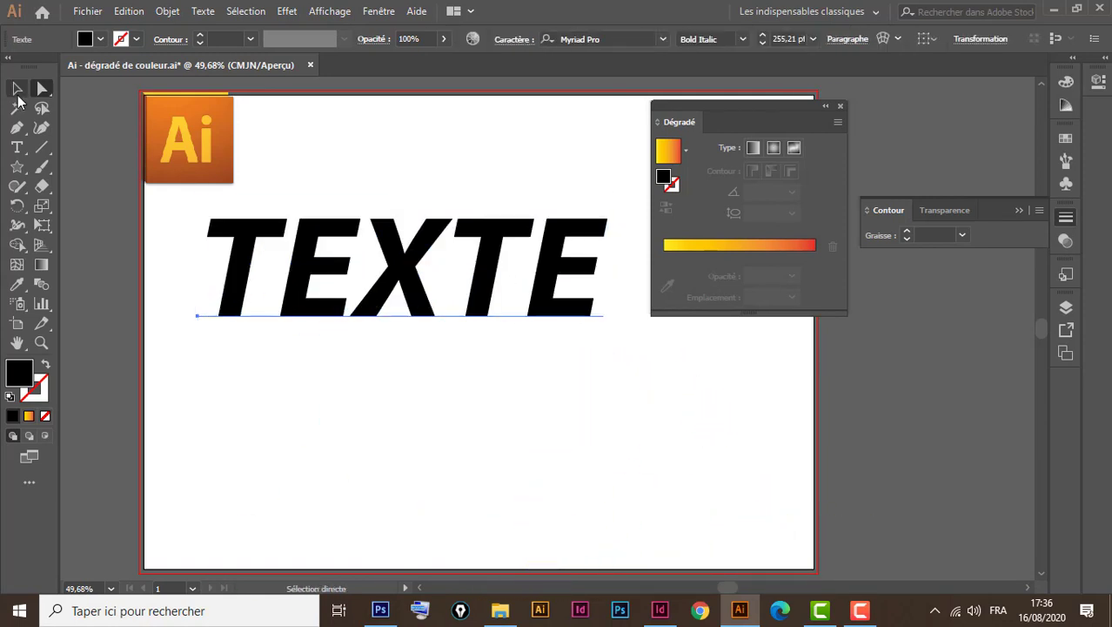
Move the live text object down and slightly left on the artboard
{"action": "left_click", "coordinate": [17, 89]}
{"action": "left_click_drag", "start_coordinate": [405, 263], "coordinate": [405, 298]}
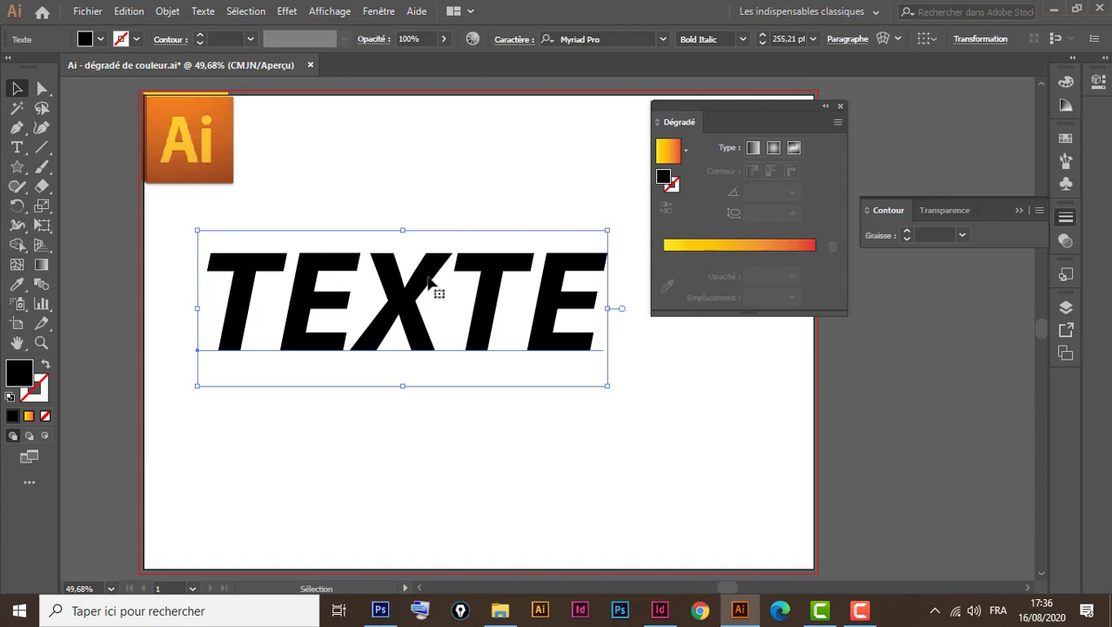
{"action": "left_click_drag", "start_coordinate": [433, 282], "coordinate": [403, 282]}
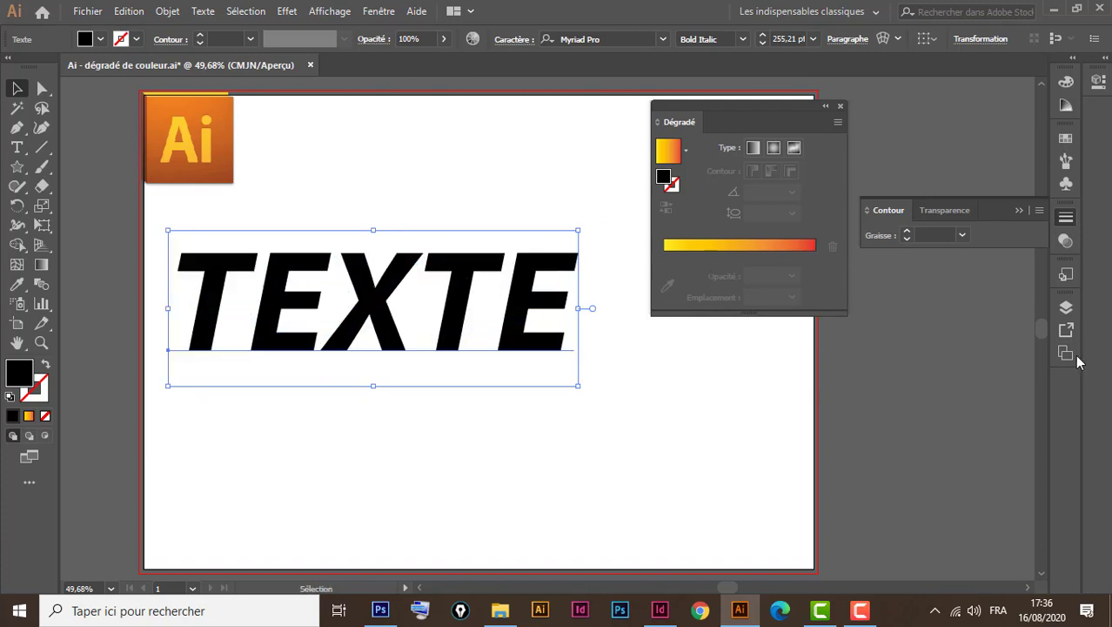
Reset the Les indispensables classiques workspace and collapse the expanded properties area to icons
{"action": "left_click", "coordinate": [1067, 242]}
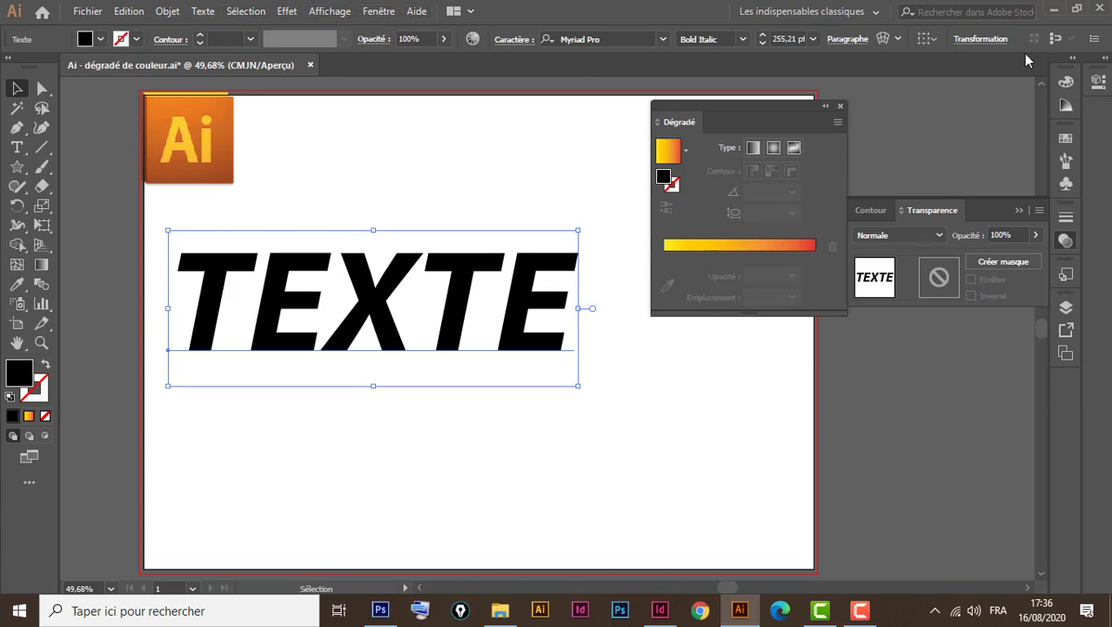
{"action": "left_click", "coordinate": [845, 13]}
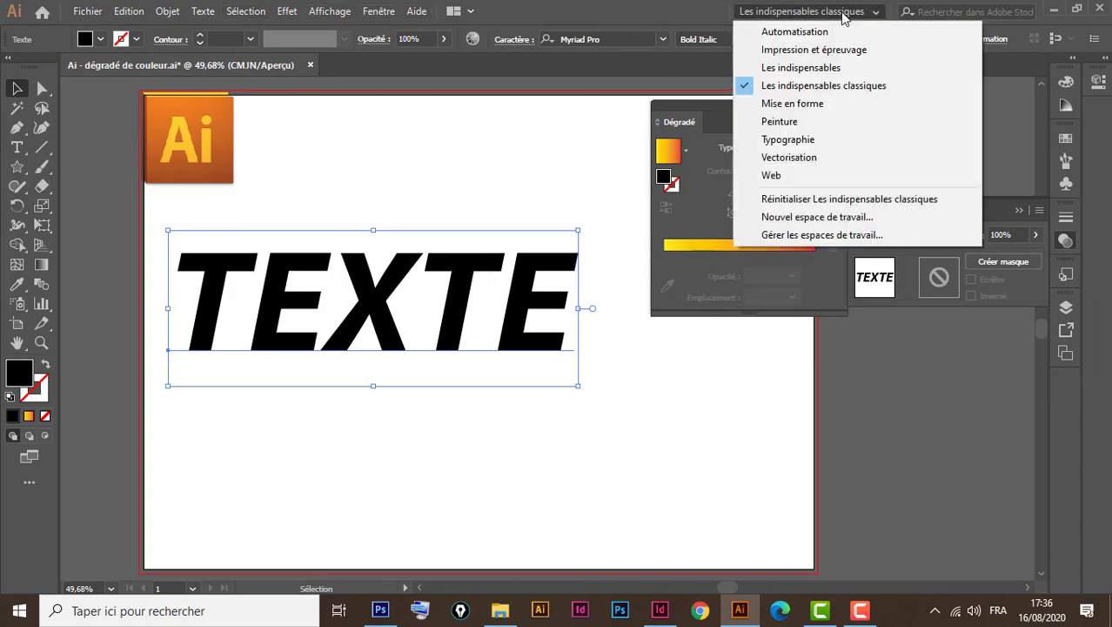
{"action": "left_click", "coordinate": [889, 199]}
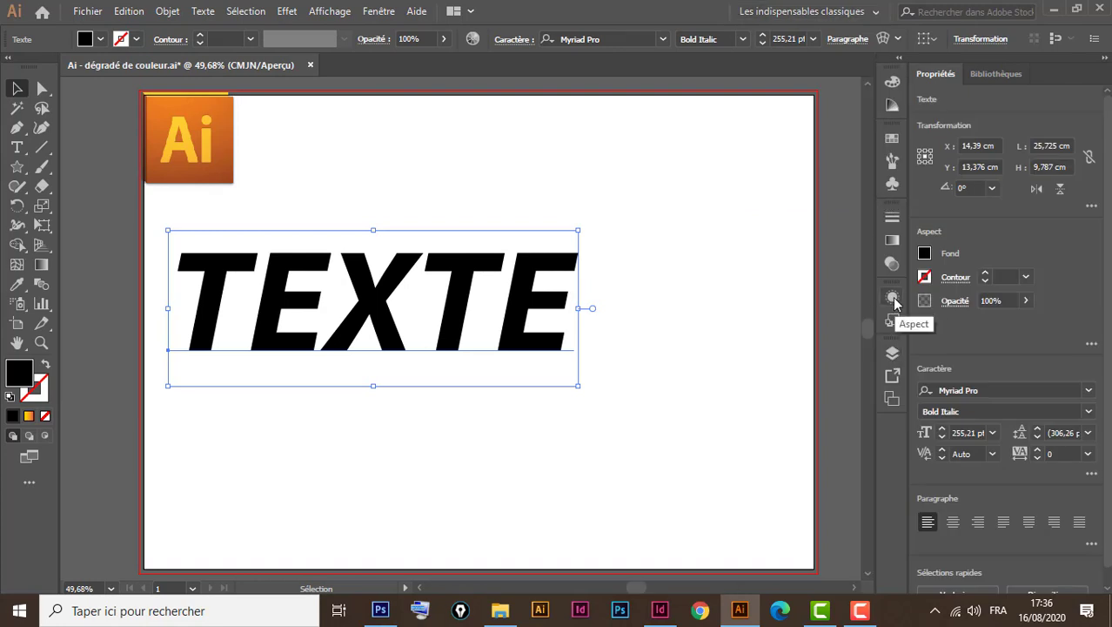
{"action": "left_click", "coordinate": [1104, 57]}
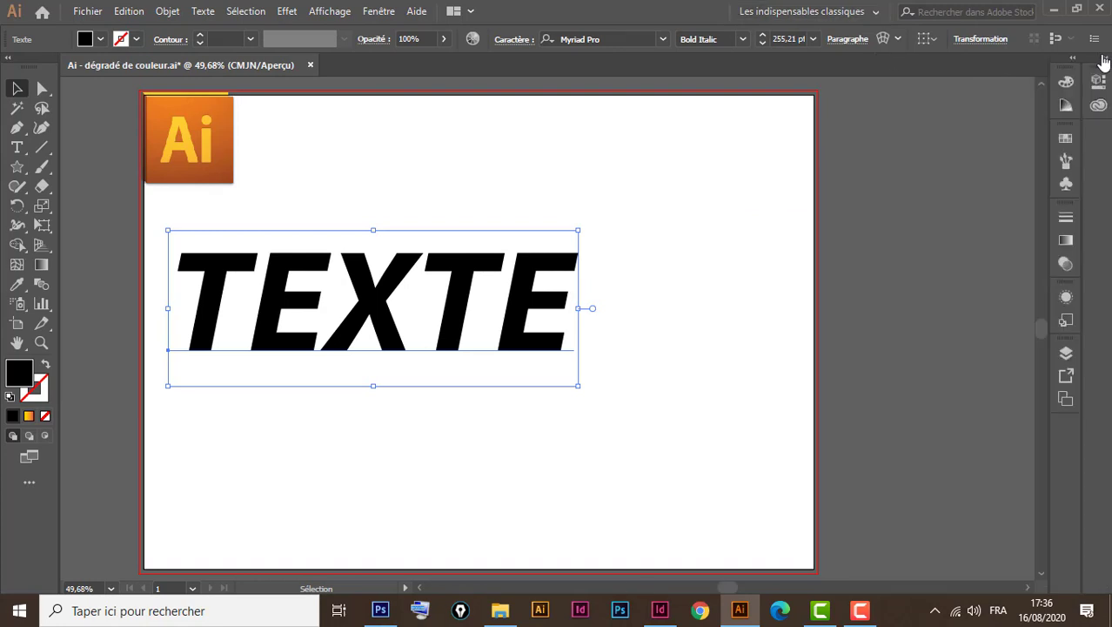
Detach the Aspect panel from its group and float it over the artboard beside the text
{"action": "left_click", "coordinate": [1066, 298]}
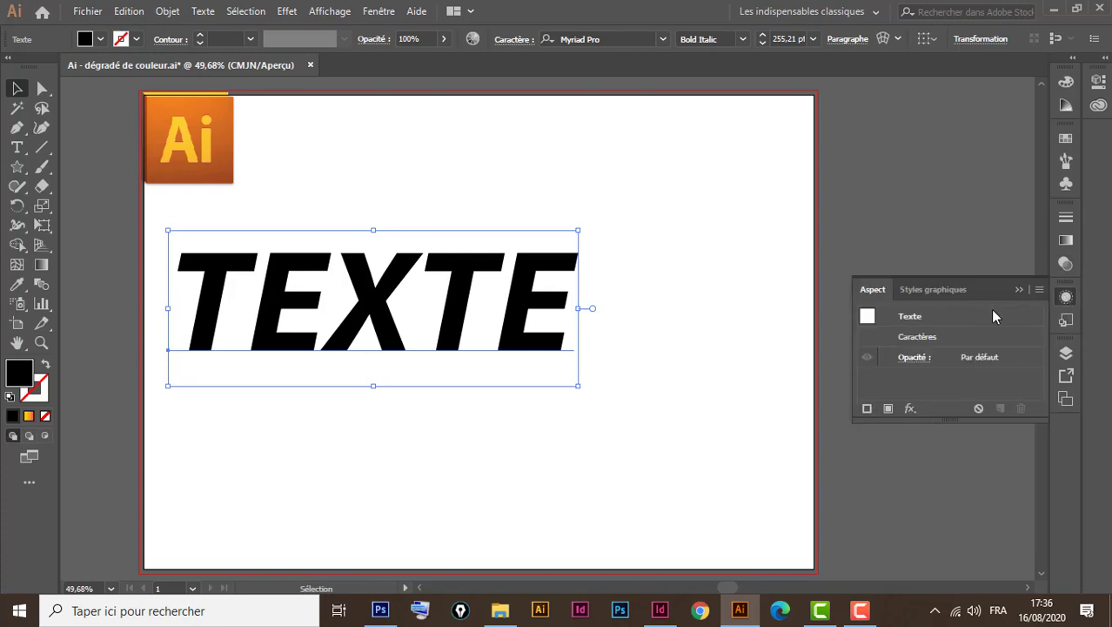
{"action": "left_click_drag", "start_coordinate": [857, 296], "coordinate": [657, 336]}
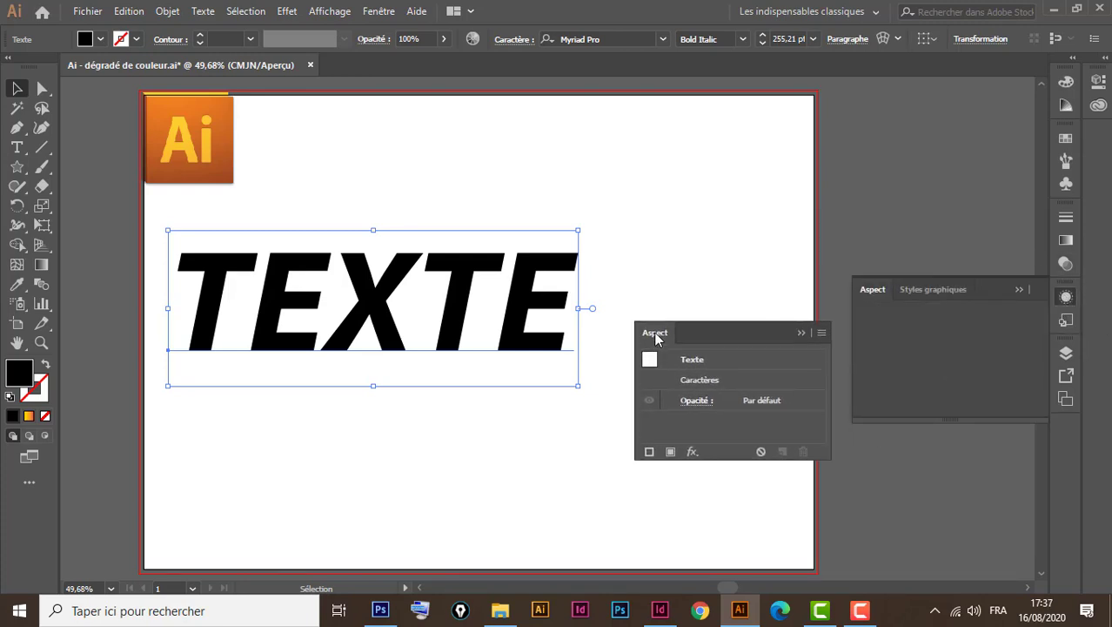
{"action": "left_click", "coordinate": [1021, 290]}
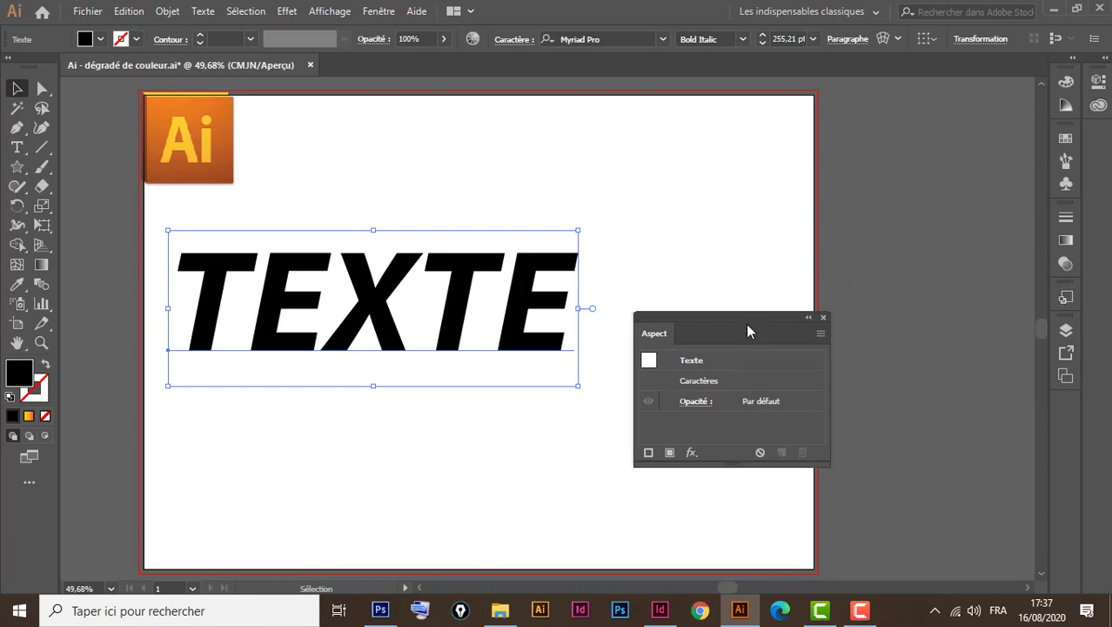
{"action": "left_click_drag", "start_coordinate": [747, 326], "coordinate": [743, 365]}
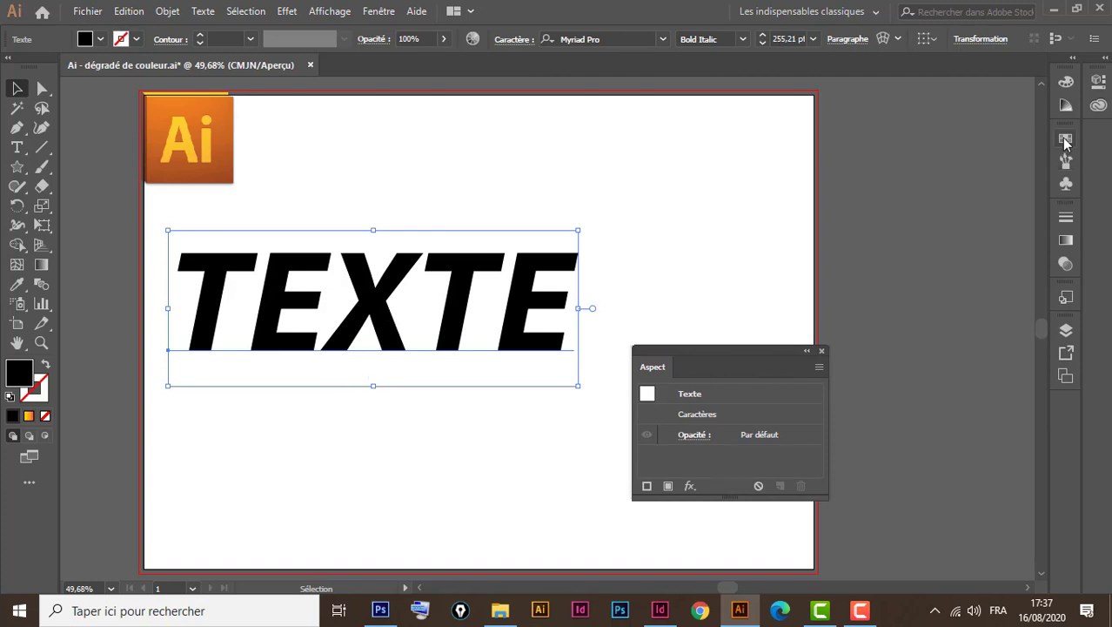
Display the gradient settings and set the live text's fill to none
{"action": "left_click", "coordinate": [1065, 241]}
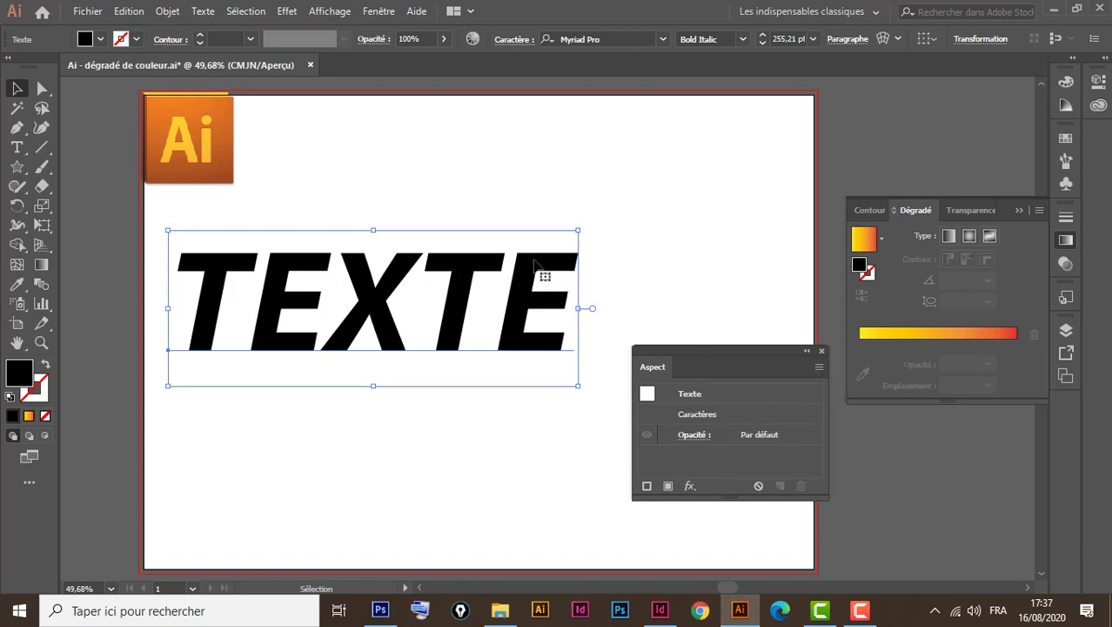
{"action": "left_click", "coordinate": [45, 417]}
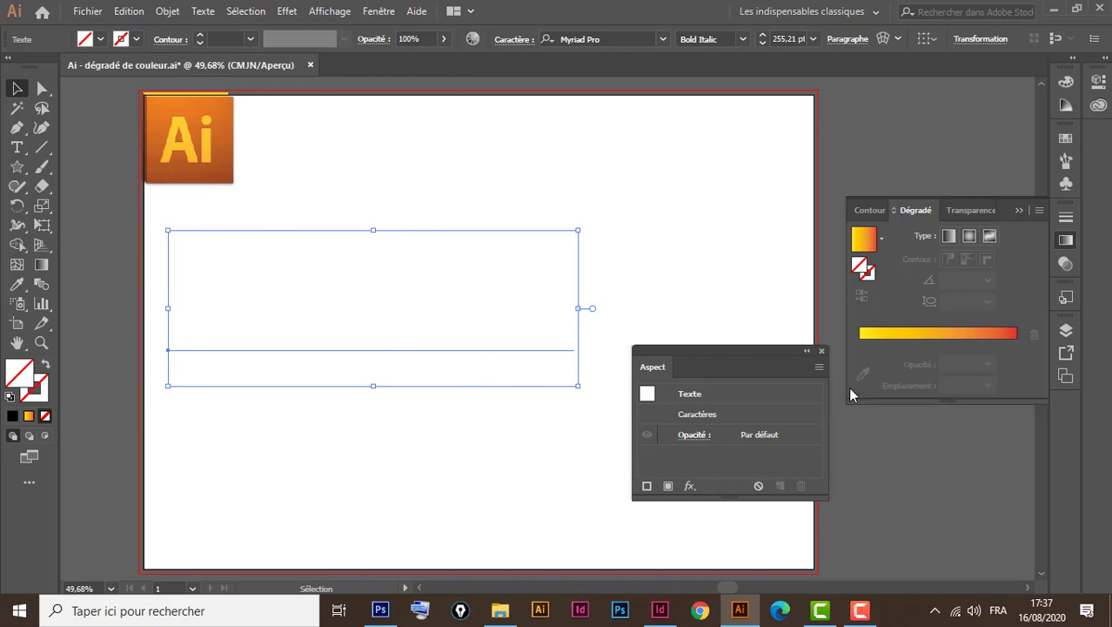
Add a new fill to the live text through its appearance attributes and apply the yellow-orange-red gradient to it
{"action": "left_click", "coordinate": [818, 368]}
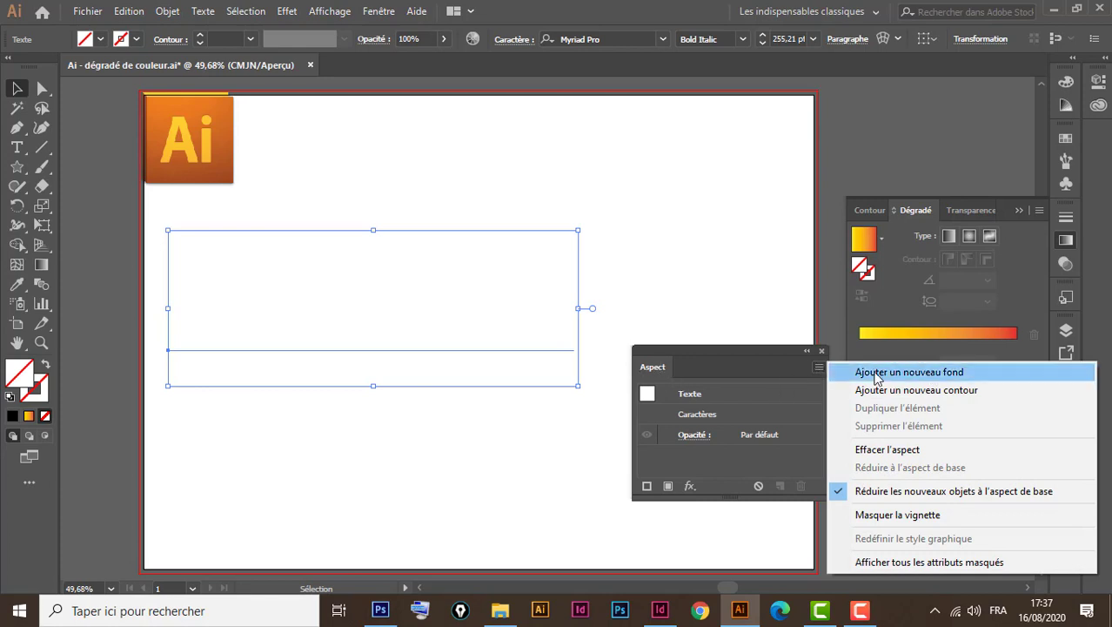
{"action": "left_click", "coordinate": [914, 372]}
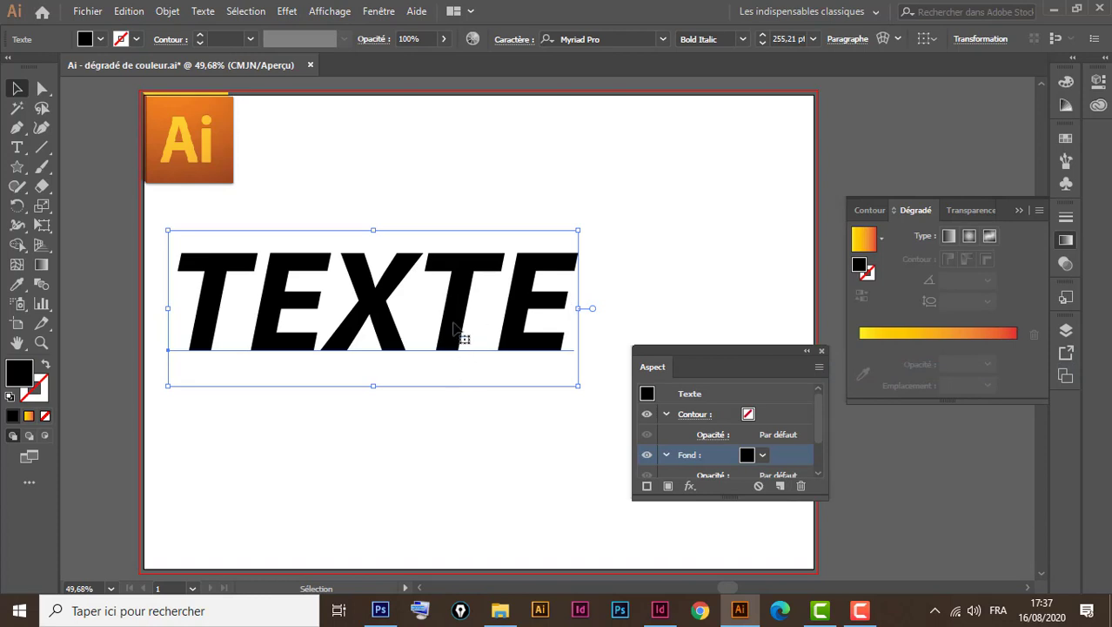
{"action": "left_click", "coordinate": [932, 334]}
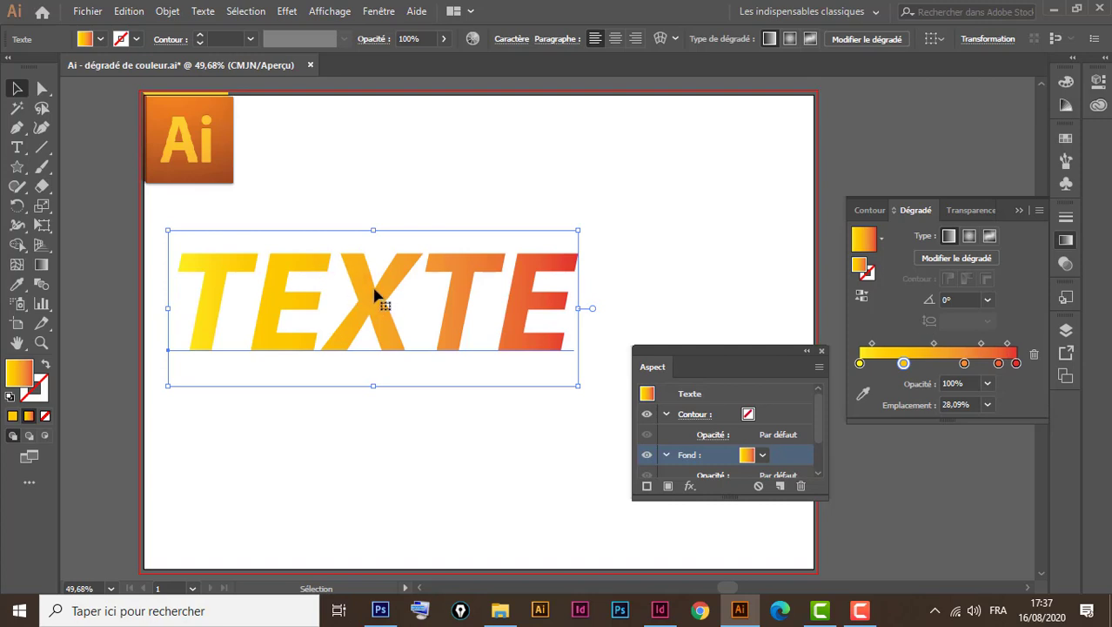
Recolour the gradient's second colour stop to dark green
{"action": "double_click", "coordinate": [905, 364]}
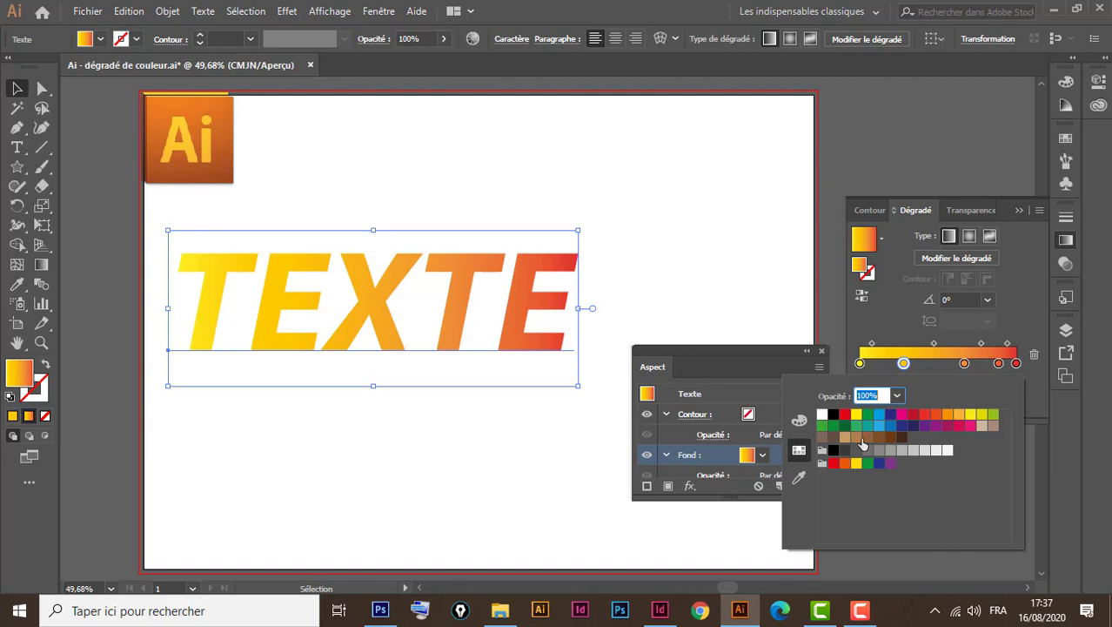
{"action": "left_click", "coordinate": [845, 427]}
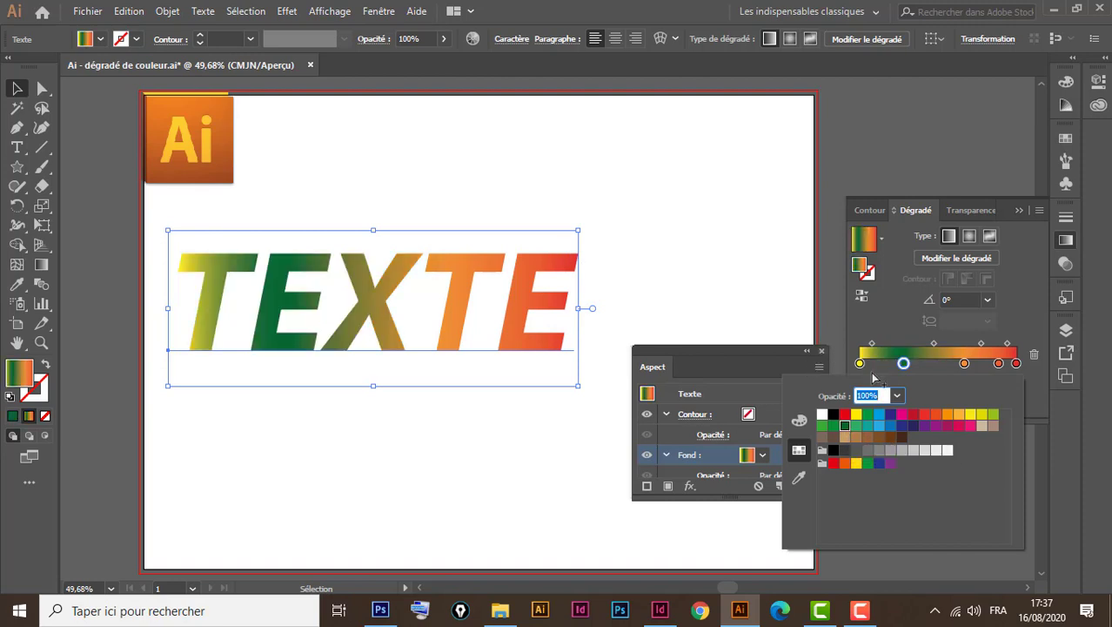
{"action": "left_click", "coordinate": [898, 326]}
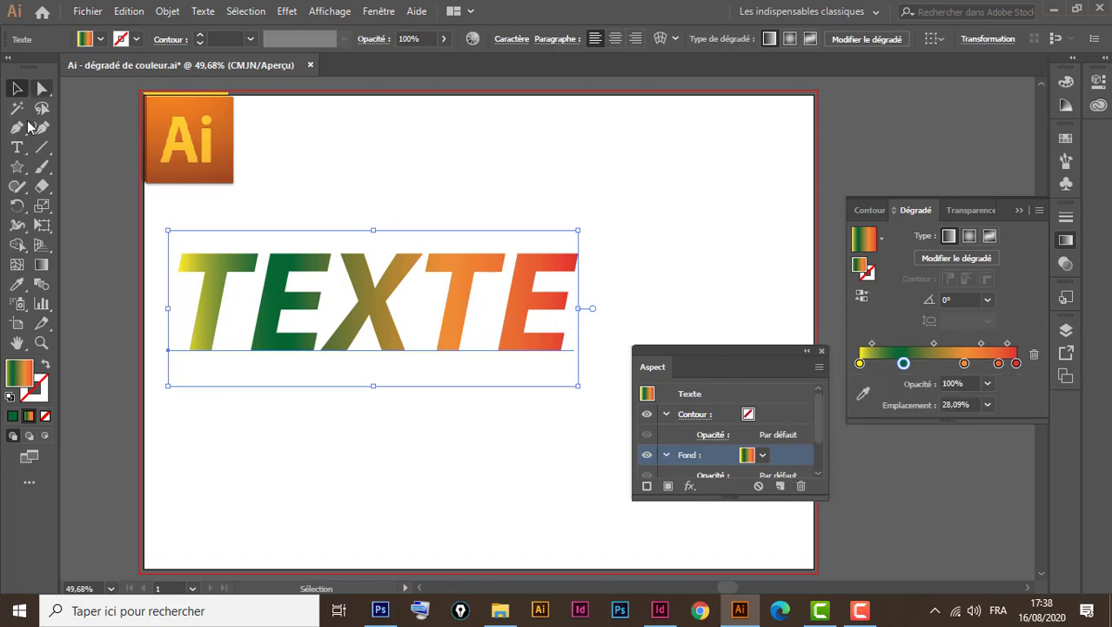
Insert the letters DEY between the first E and the X of the live text
{"action": "left_click", "coordinate": [18, 148]}
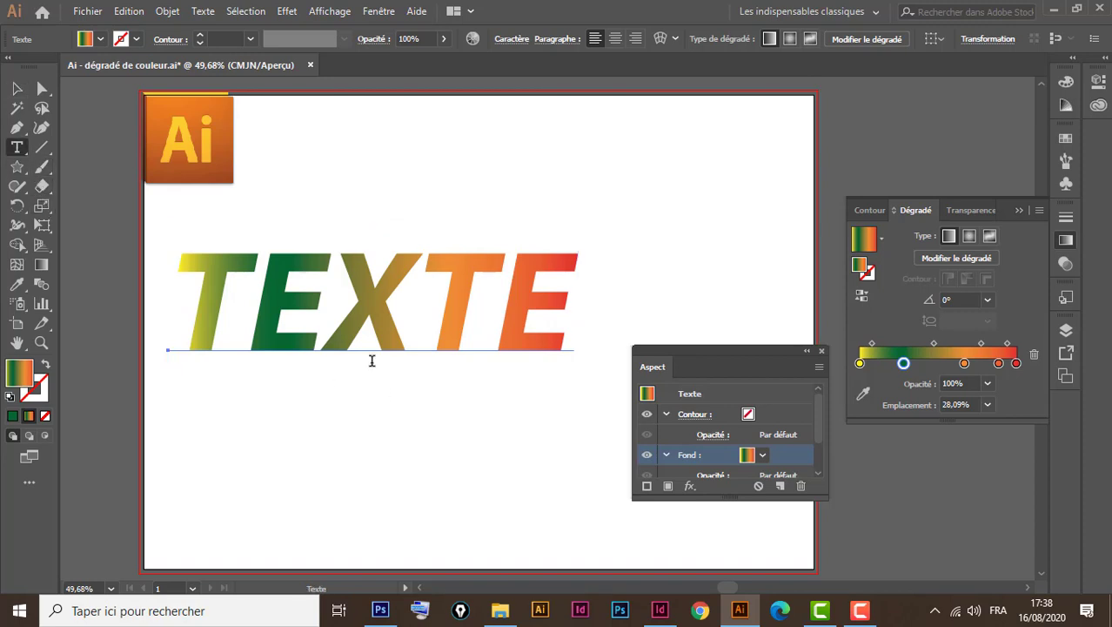
{"action": "left_click", "coordinate": [333, 323]}
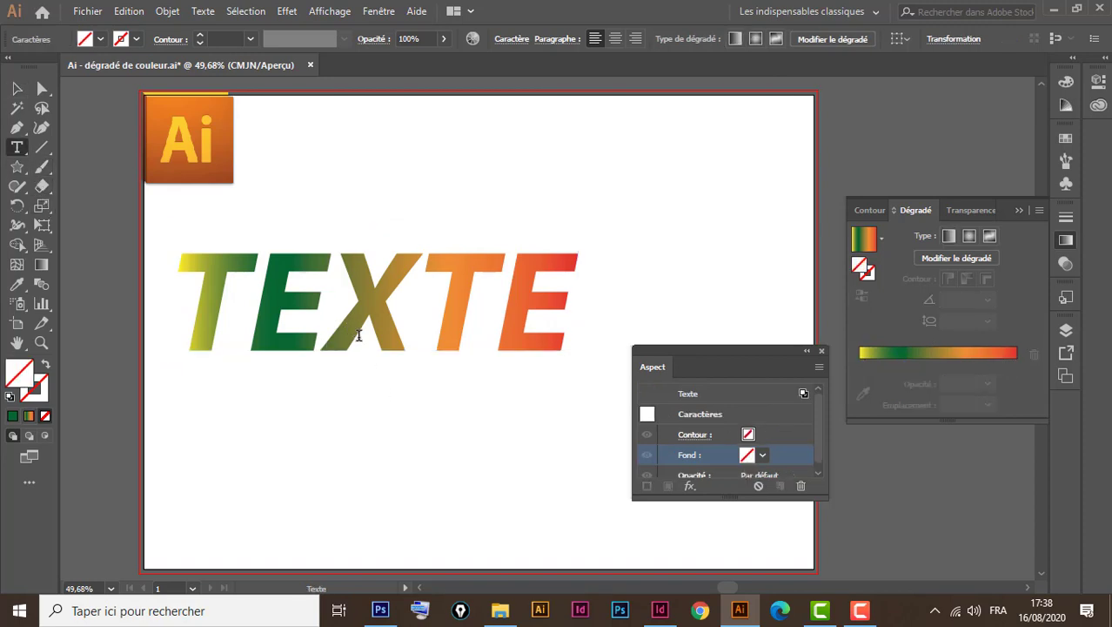
{"action": "type", "text": "DE"}
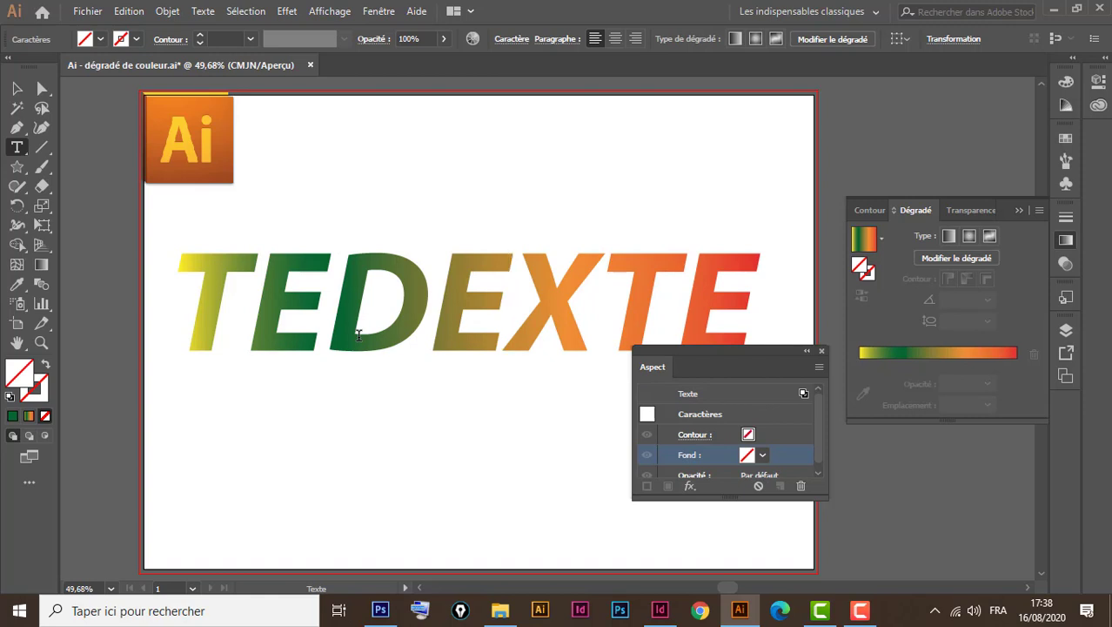
{"action": "type", "text": "Y"}
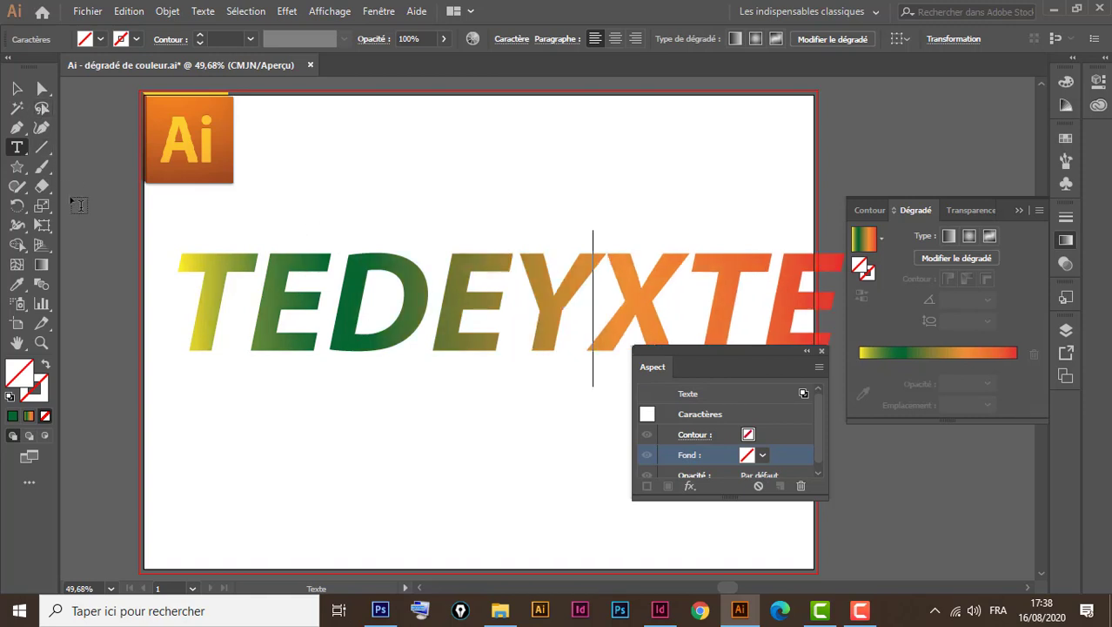
Undo the inserted letters, the gradient changes and the fill changes back to the original black live text
{"action": "key", "text": "ctrl+z"}
{"action": "key", "text": "ctrl+z"}
{"action": "key", "text": "ctrl+z"}
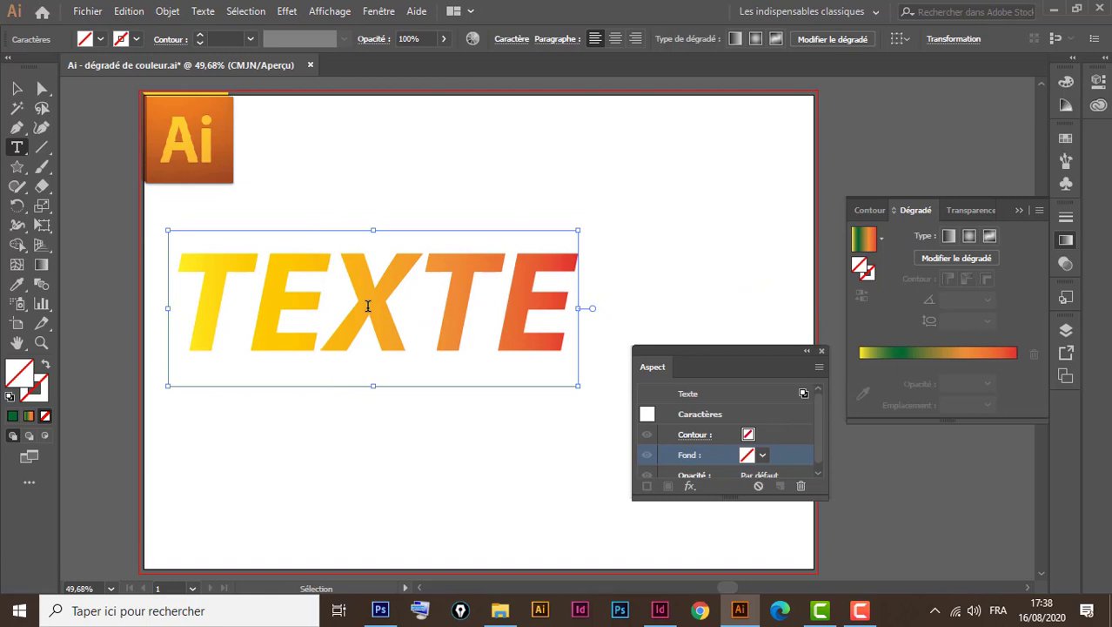
{"action": "key", "text": "ctrl+z"}
{"action": "key", "text": "ctrl+z"}
{"action": "key", "text": "ctrl+z"}
{"action": "key", "text": "ctrl+z"}
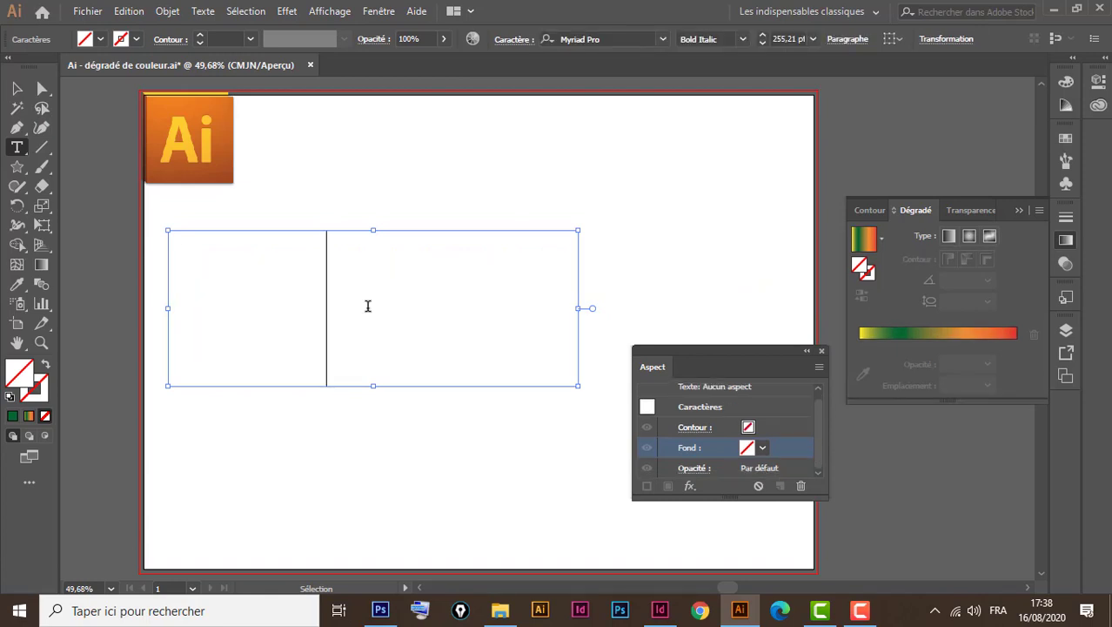
{"action": "left_click", "coordinate": [16, 88]}
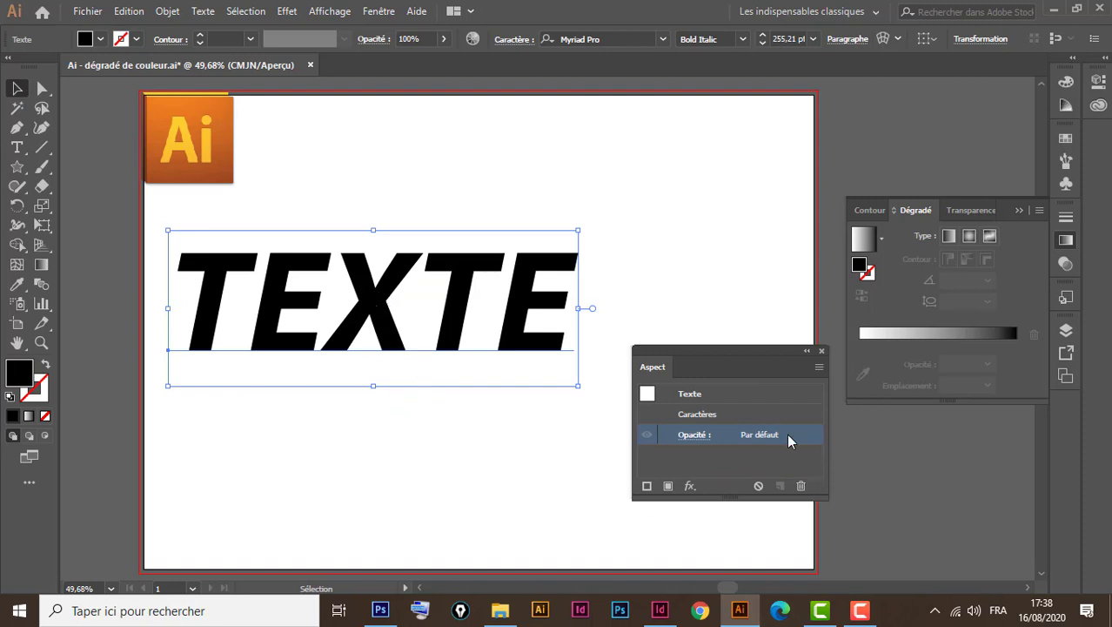
Add a new fill over the black live text and apply the Orange, Jaune gradient swatch to it
{"action": "left_click", "coordinate": [820, 368]}
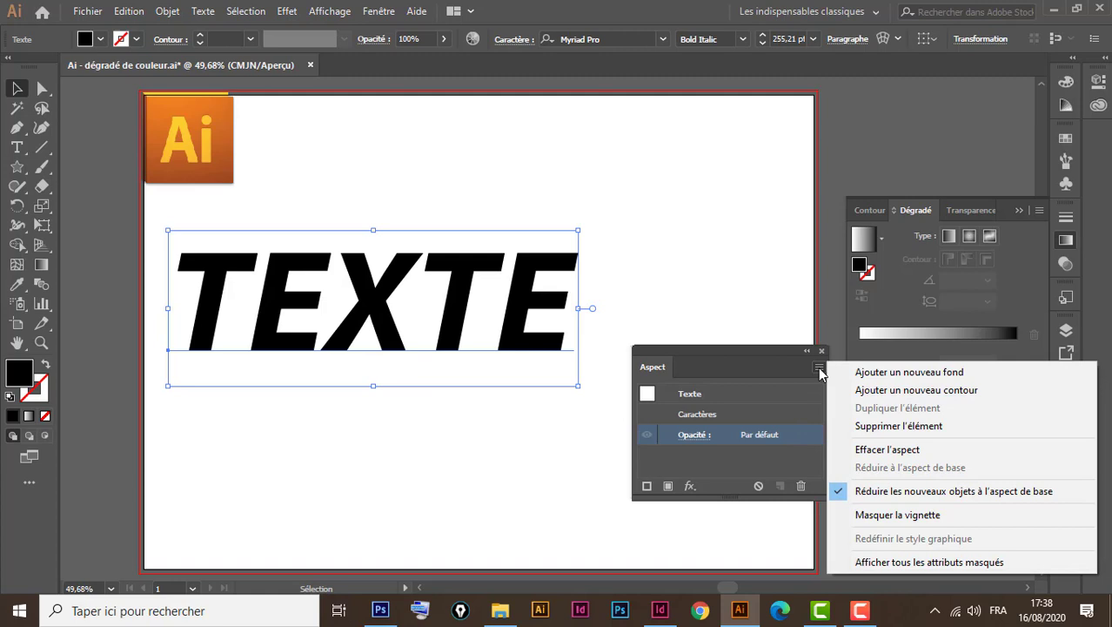
{"action": "left_click", "coordinate": [897, 375]}
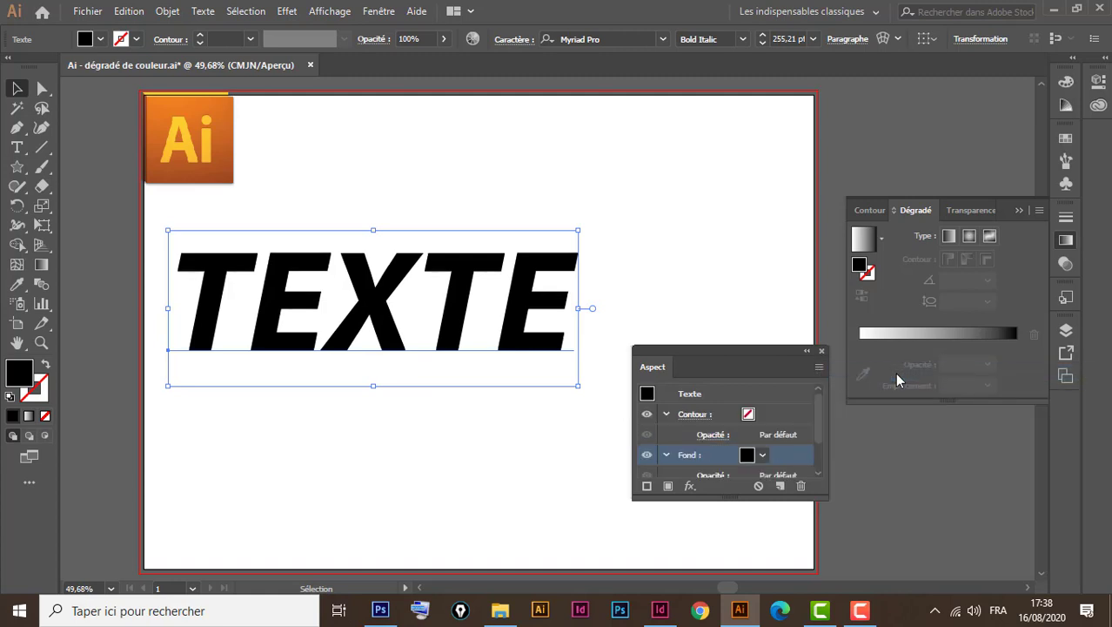
{"action": "left_click", "coordinate": [1067, 138]}
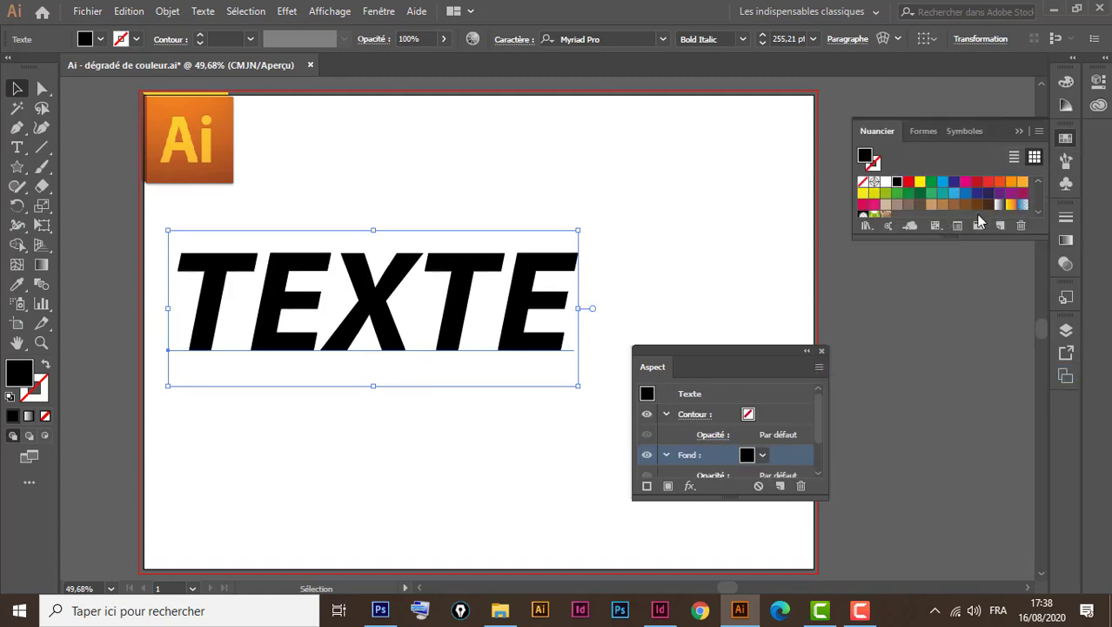
{"action": "left_click", "coordinate": [1010, 205]}
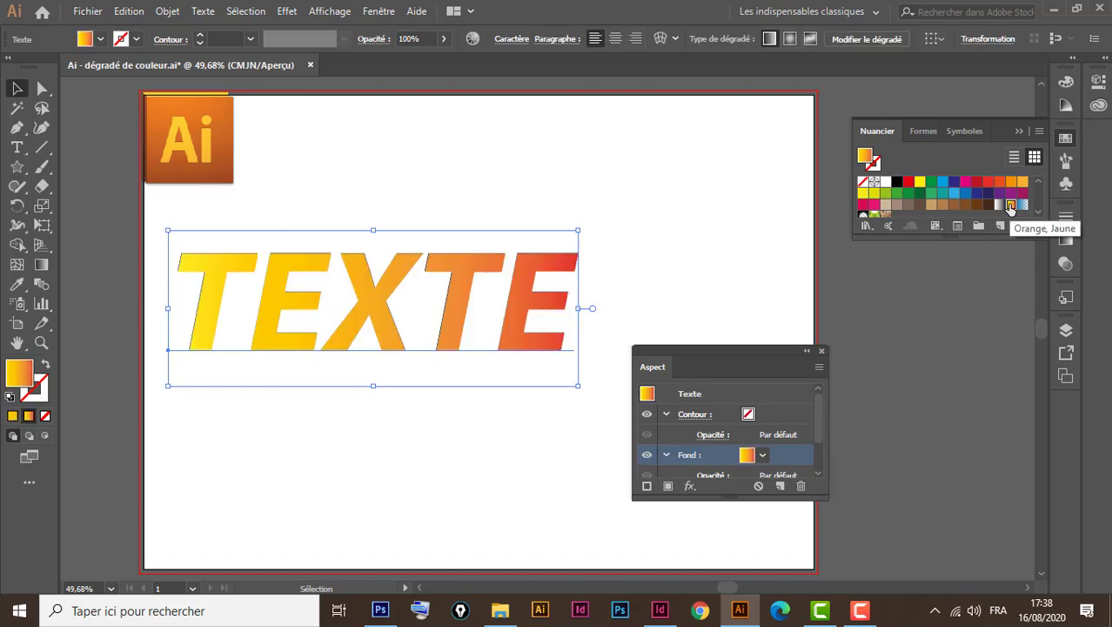
Examine the edges of the gradient-filled letters up close at 200% zoom
{"action": "key", "text": "z"}
{"action": "left_click", "coordinate": [300, 266]}
{"action": "left_click", "coordinate": [526, 348]}
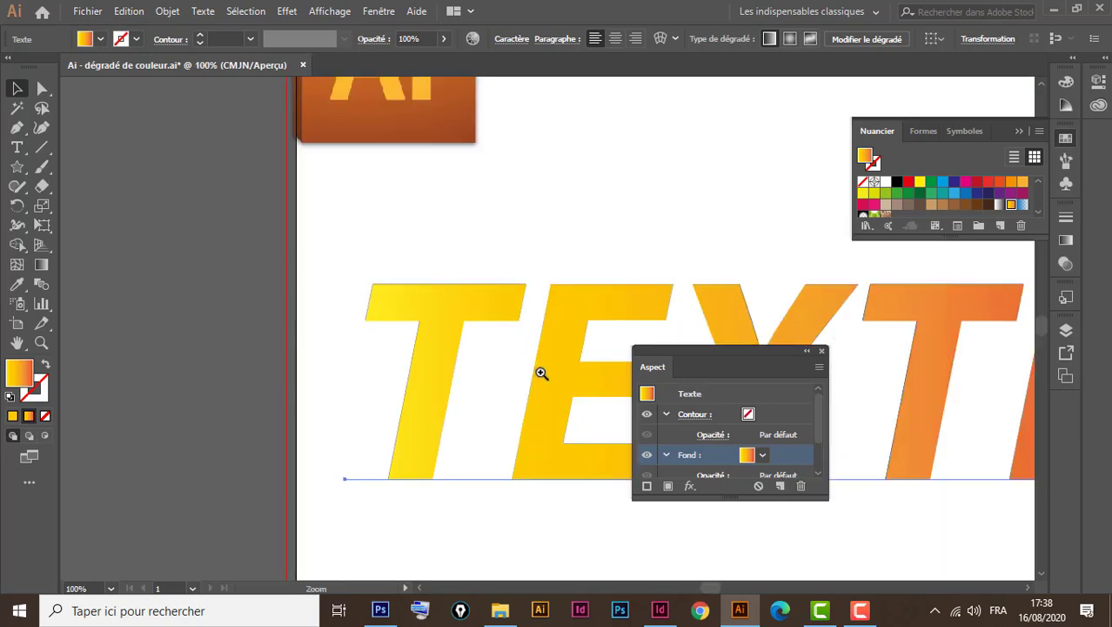
{"action": "left_click", "coordinate": [542, 373]}
{"action": "left_click", "coordinate": [522, 295]}
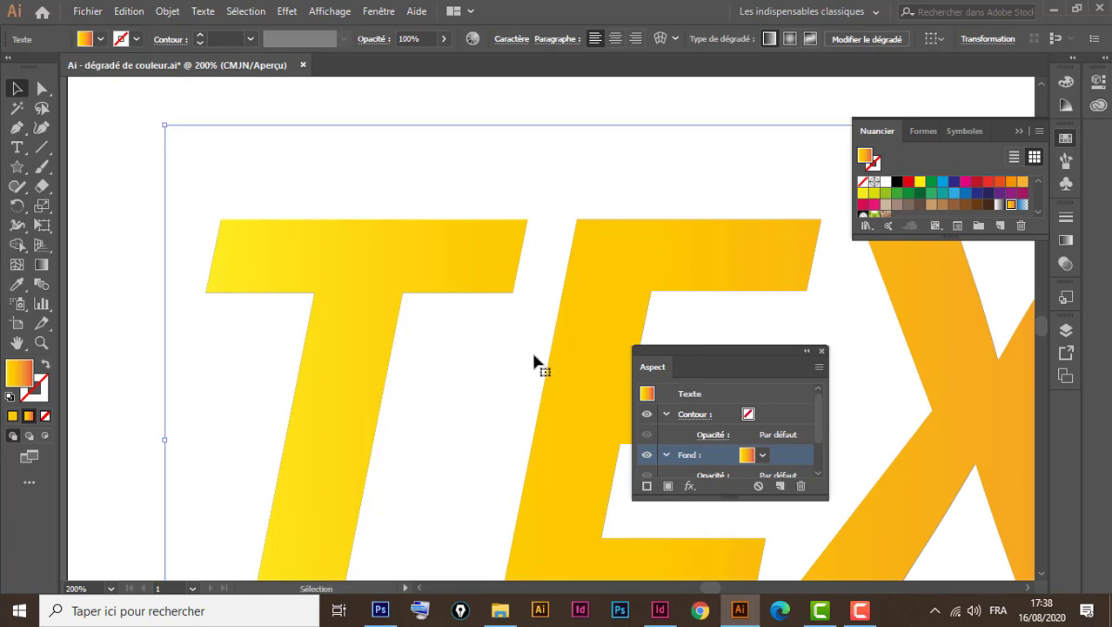
{"action": "left_click_drag", "start_coordinate": [548, 315], "coordinate": [279, 157]}
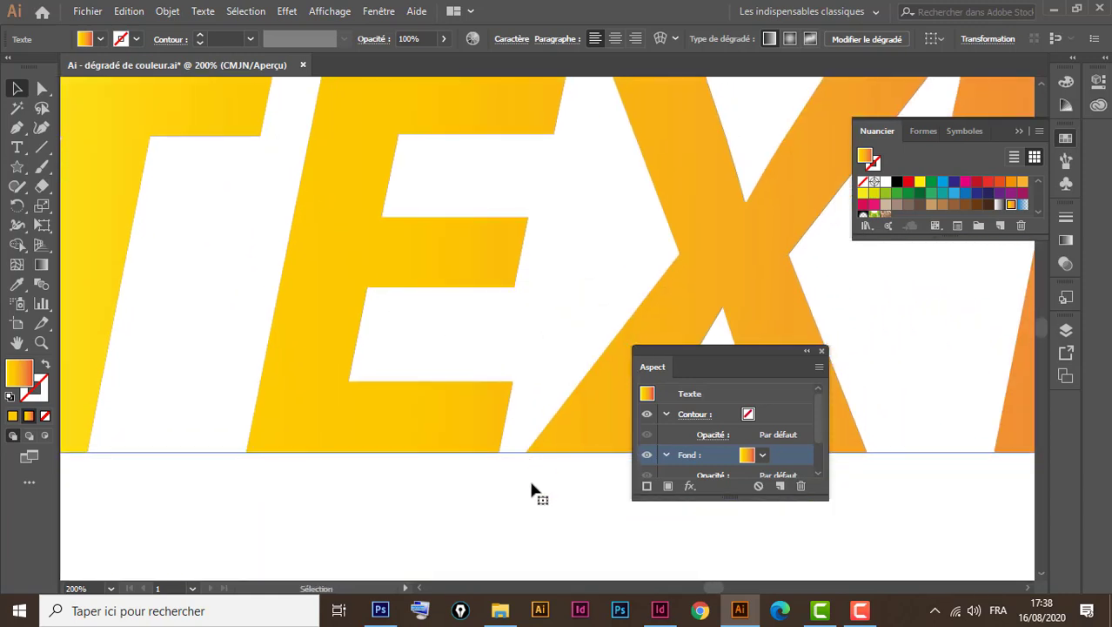
{"action": "left_click_drag", "start_coordinate": [562, 261], "coordinate": [342, 295]}
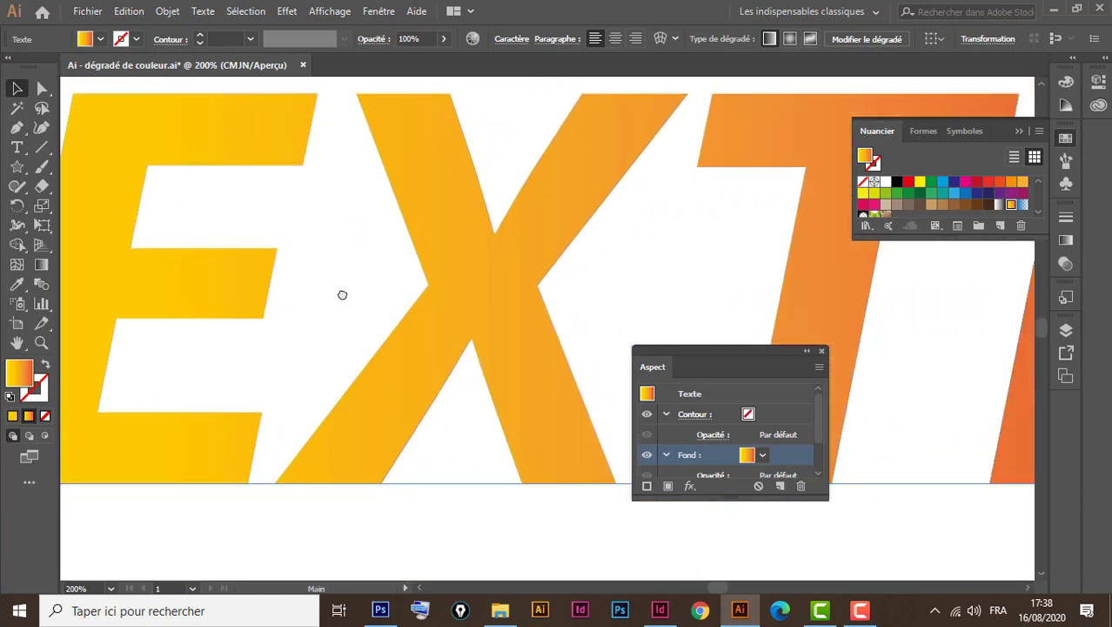
{"action": "left_click_drag", "start_coordinate": [577, 163], "coordinate": [576, 229]}
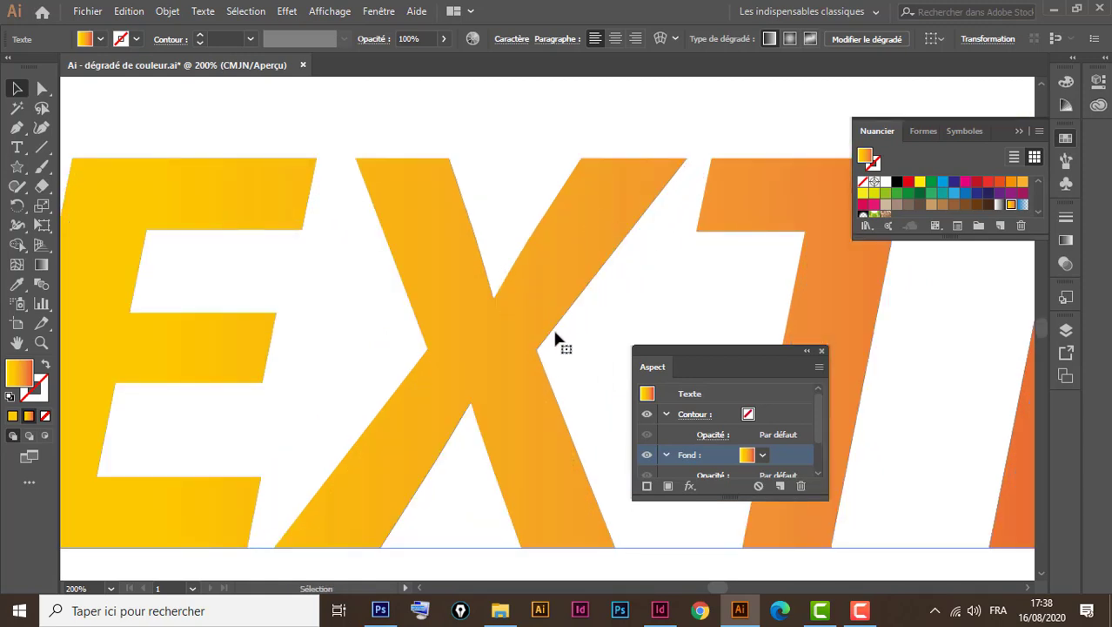
{"action": "key", "text": "ctrl"}
{"action": "key", "text": "ctrl+minus"}
{"action": "key", "text": "ctrl+minus"}
{"action": "key", "text": "ctrl+minus"}
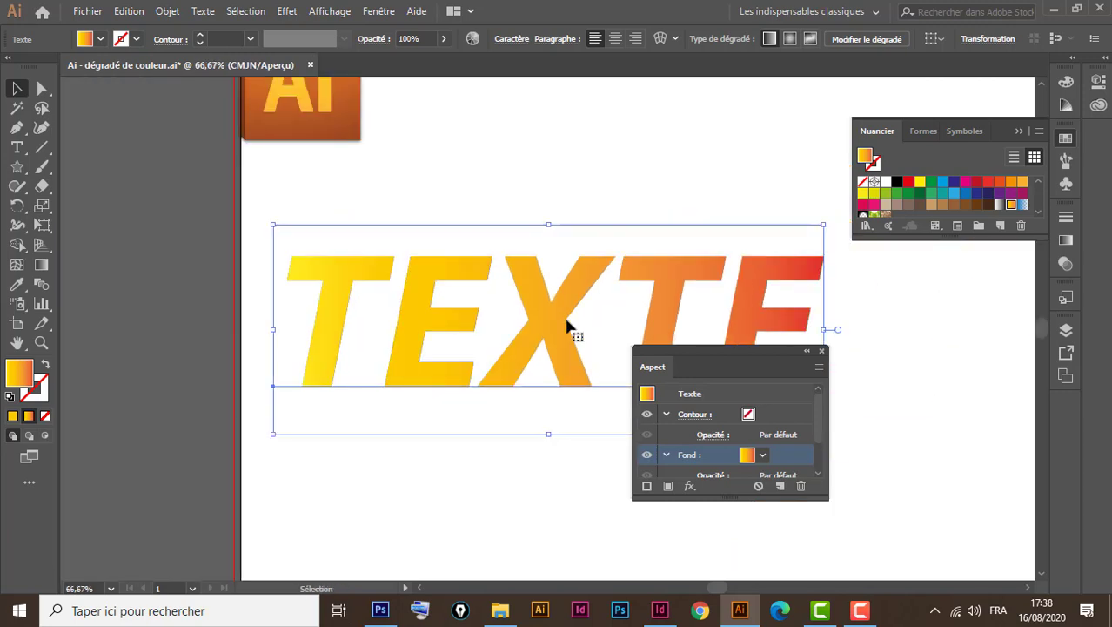
Undo the gradient on the live text and set the text's fill to none
{"action": "key", "text": "ctrl+z"}
{"action": "key", "text": "ctrl+z"}
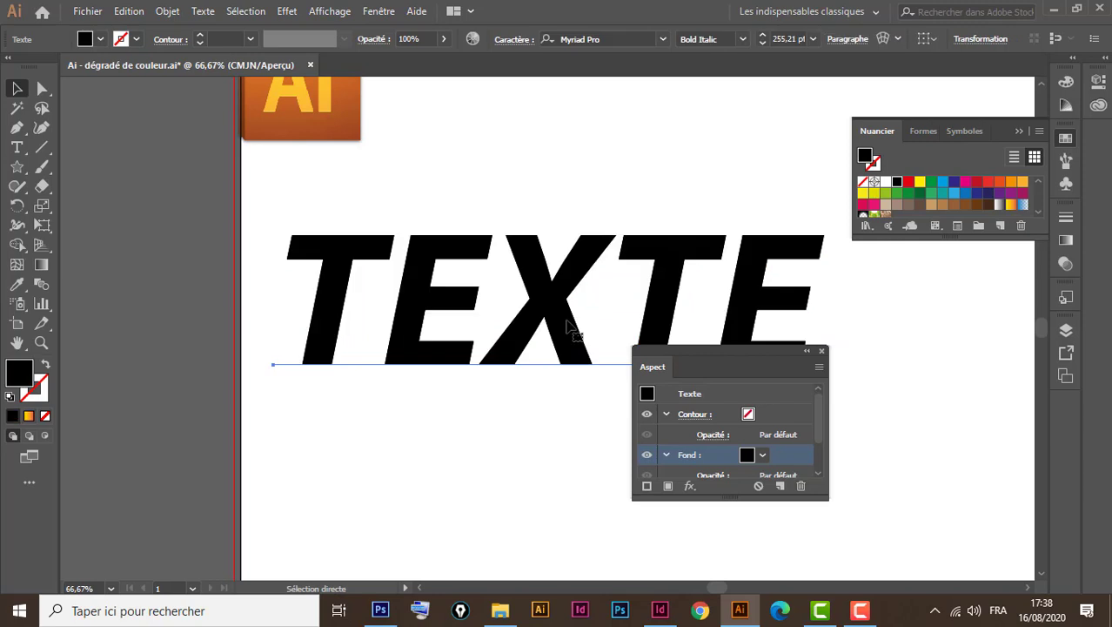
{"action": "left_click", "coordinate": [46, 417]}
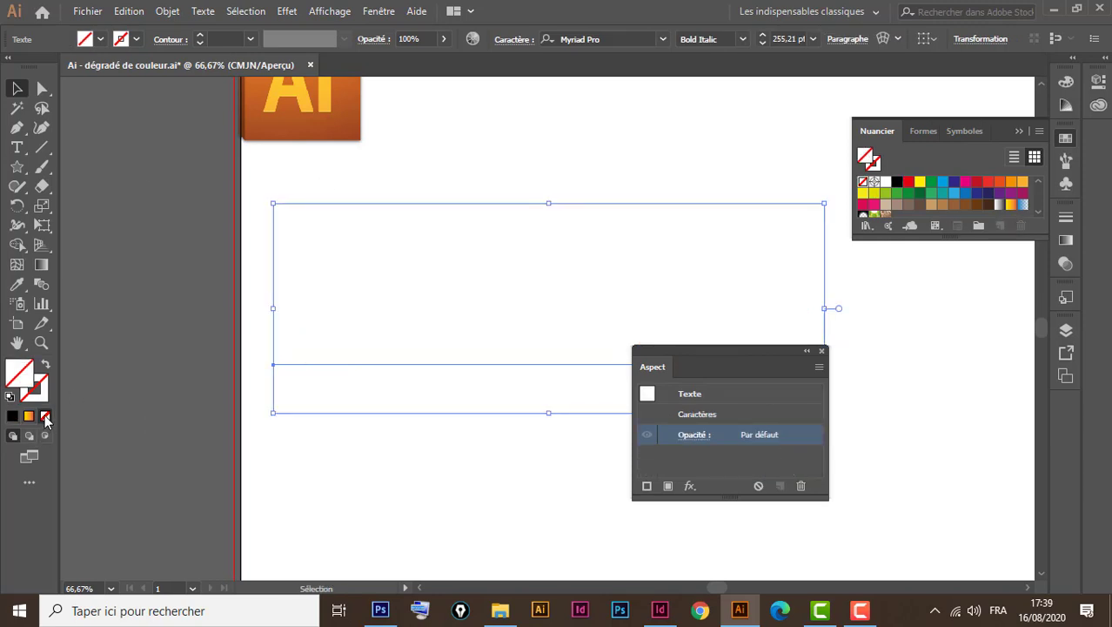
Add a new fill to the unfilled live text and apply the Orange, Jaune gradient swatch
{"action": "left_click", "coordinate": [818, 366]}
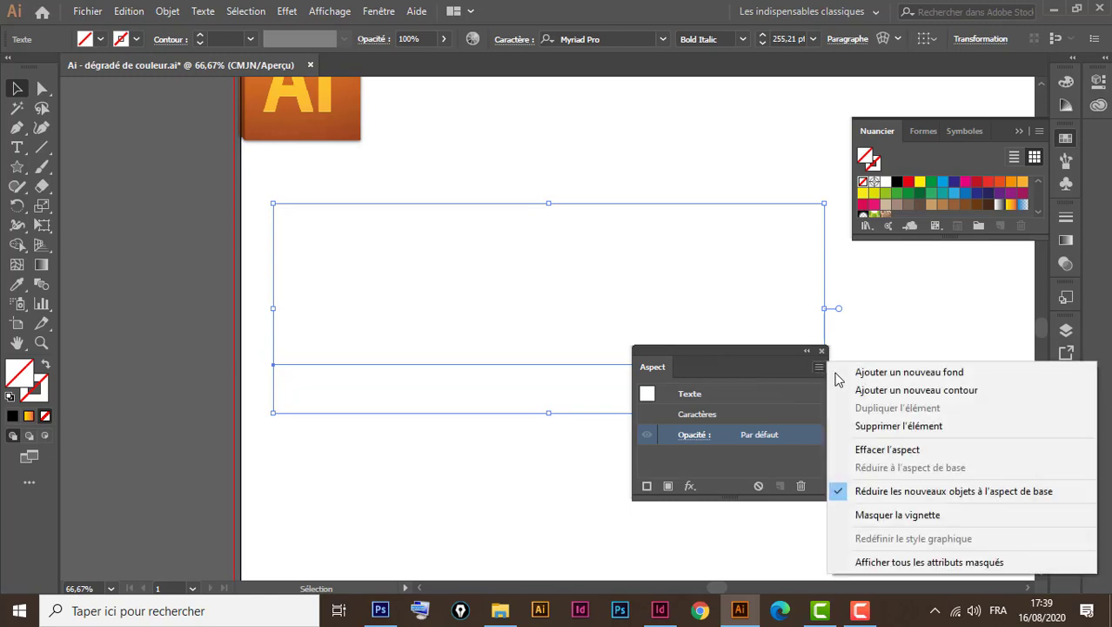
{"action": "left_click", "coordinate": [866, 369]}
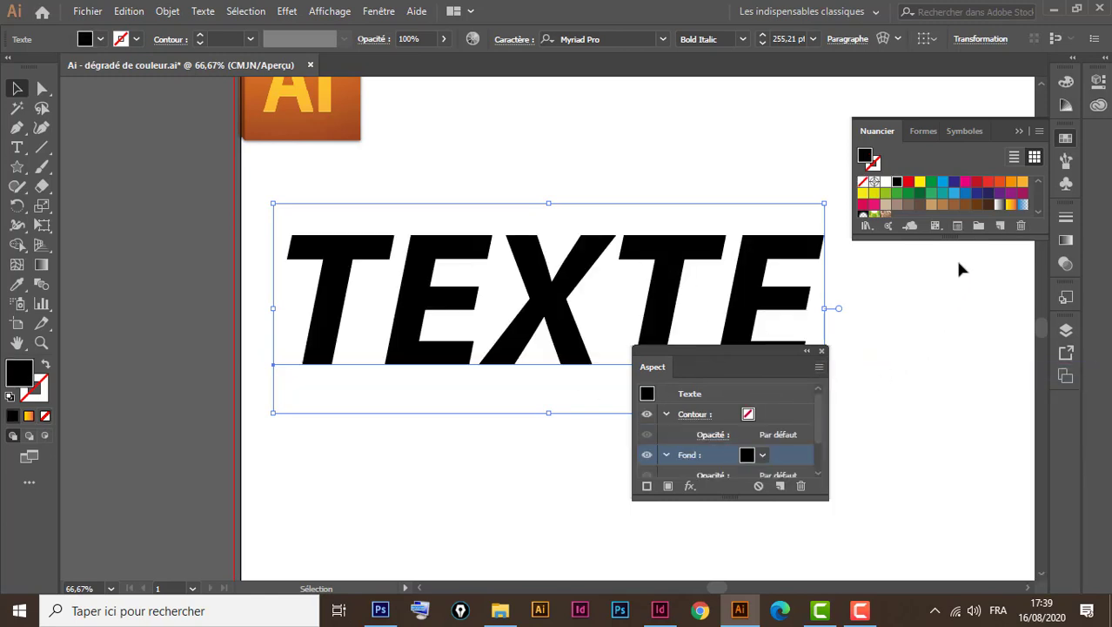
{"action": "left_click", "coordinate": [1010, 204]}
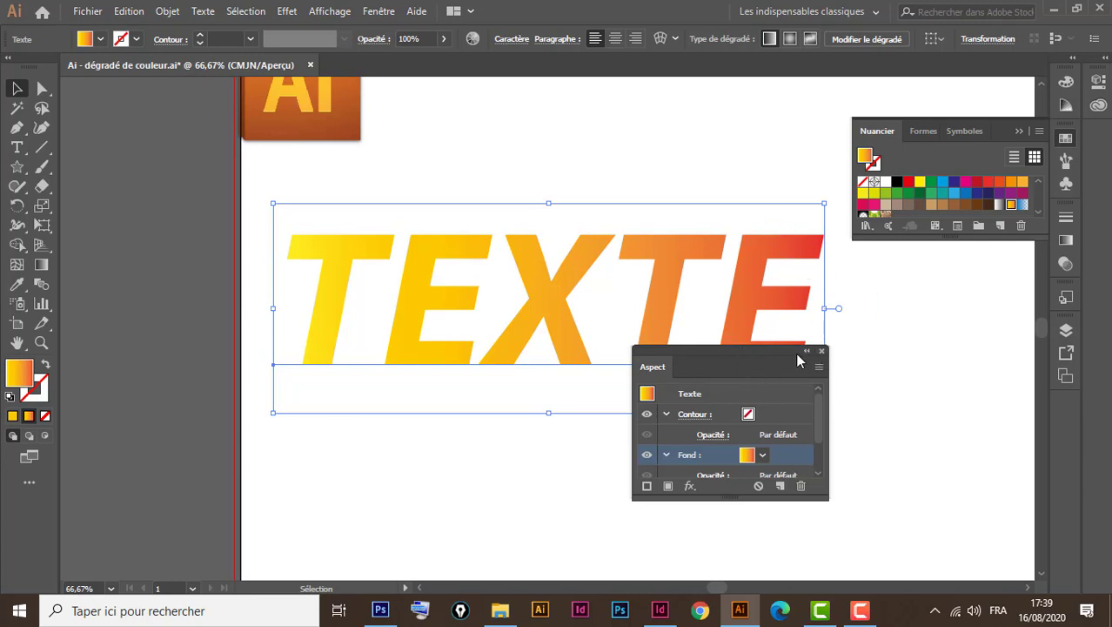
Dock the floating Aspect panel as an icon and undo the fill changes back to the original black text
{"action": "left_click_drag", "start_coordinate": [773, 351], "coordinate": [1066, 402]}
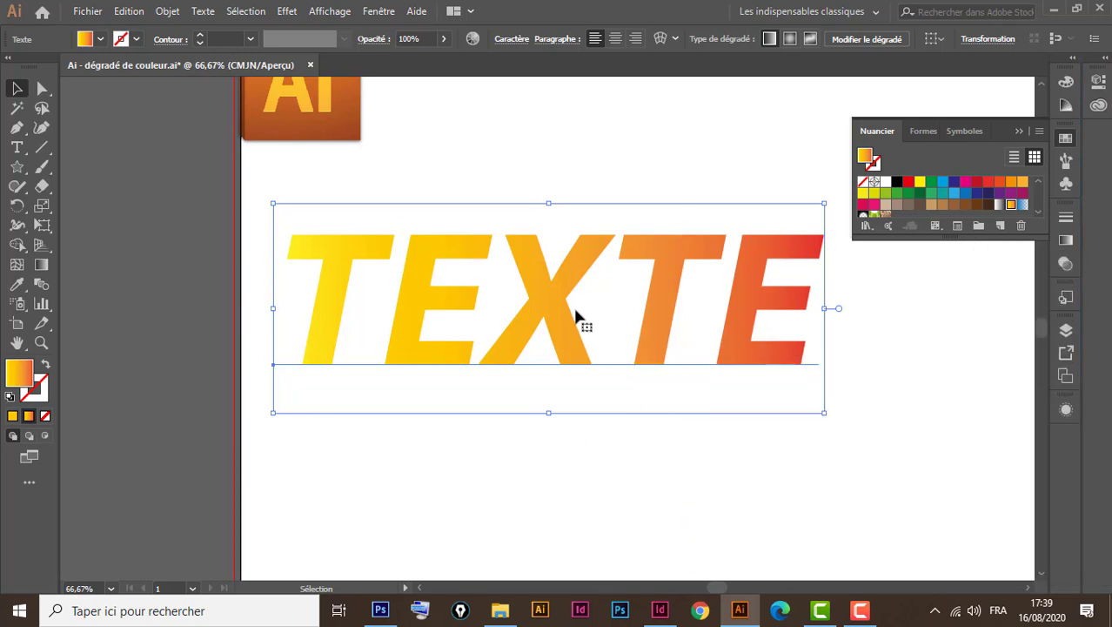
{"action": "key", "text": "ctrl+z"}
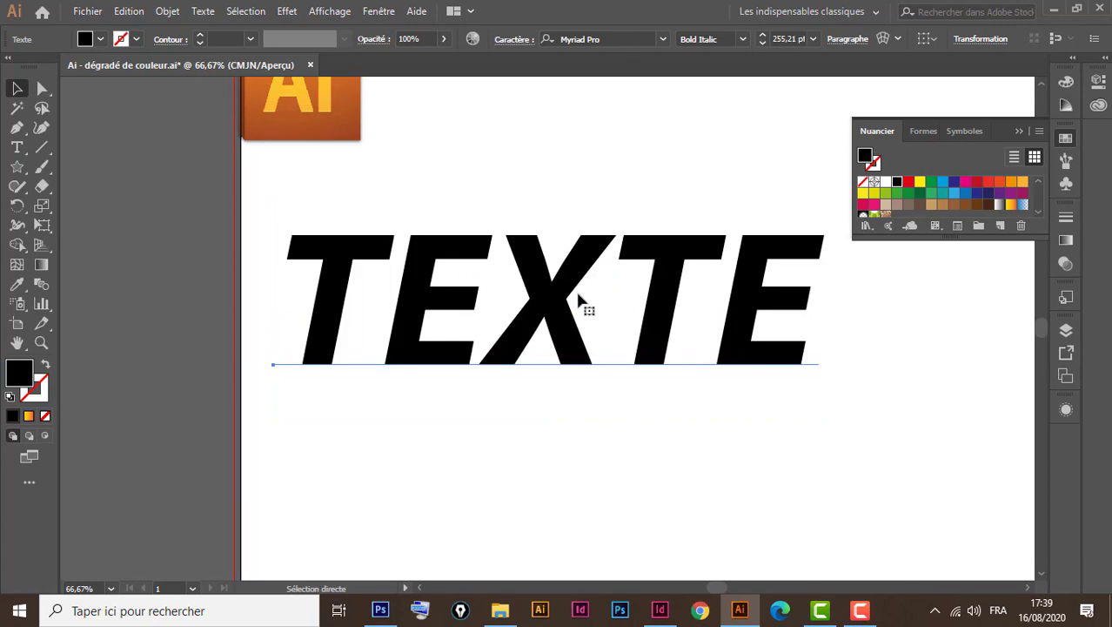
{"action": "key", "text": "ctrl+z"}
{"action": "key", "text": "ctrl+z"}
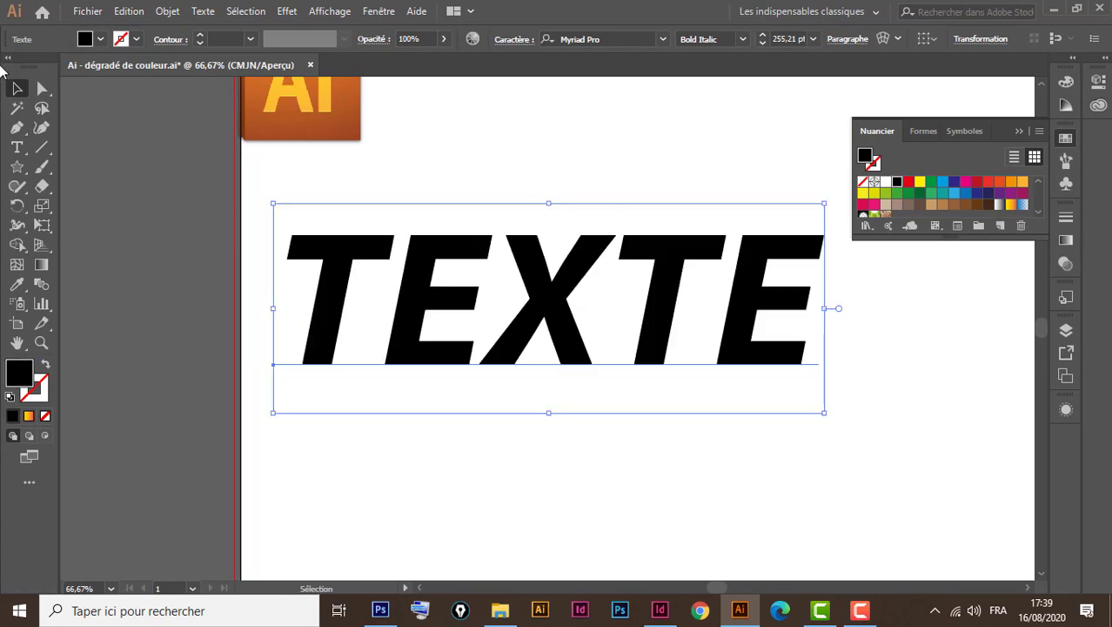
Show the graphic styles with the black text selected, enlarge their list and open the Effets de texte style library
{"action": "left_click_drag", "start_coordinate": [641, 323], "coordinate": [487, 297]}
{"action": "left_click_drag", "start_coordinate": [412, 277], "coordinate": [452, 258]}
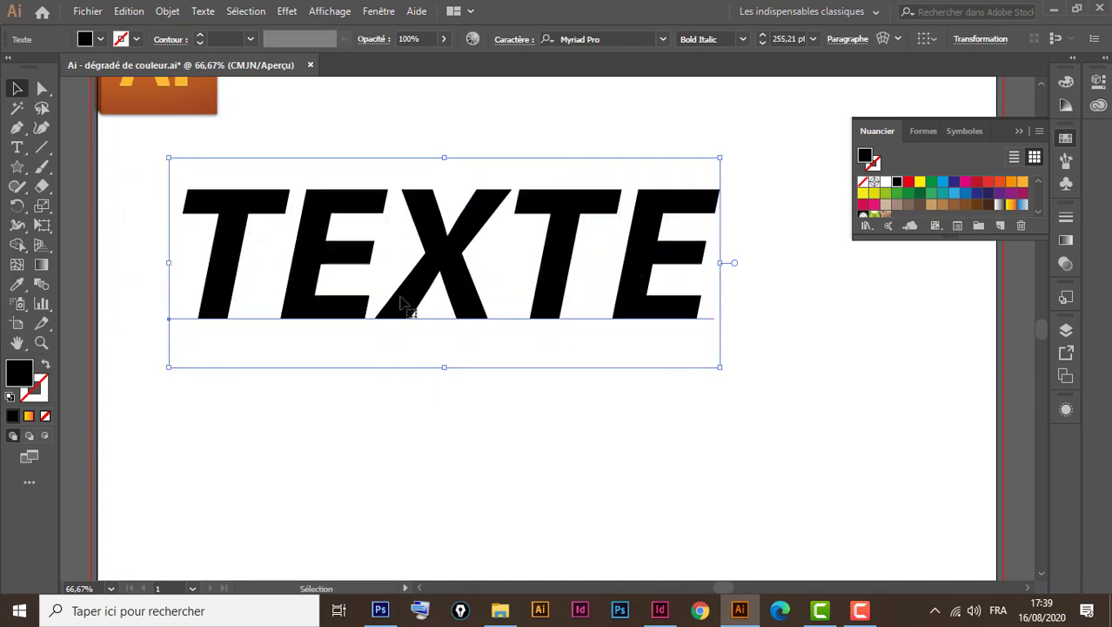
{"action": "left_click", "coordinate": [1065, 297]}
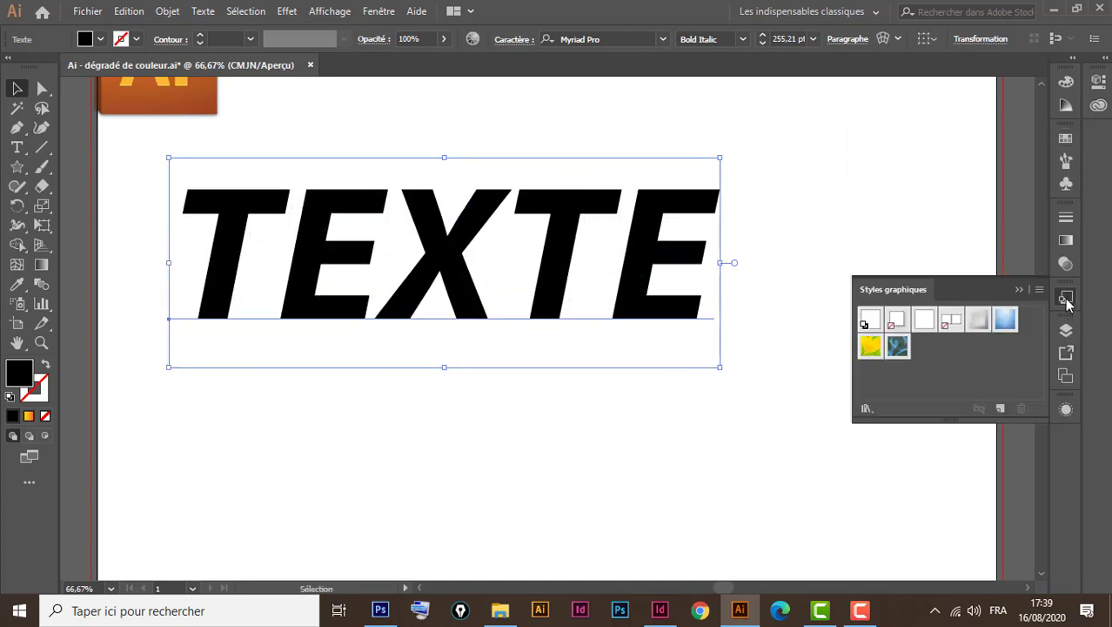
{"action": "left_click_drag", "start_coordinate": [951, 424], "coordinate": [951, 480]}
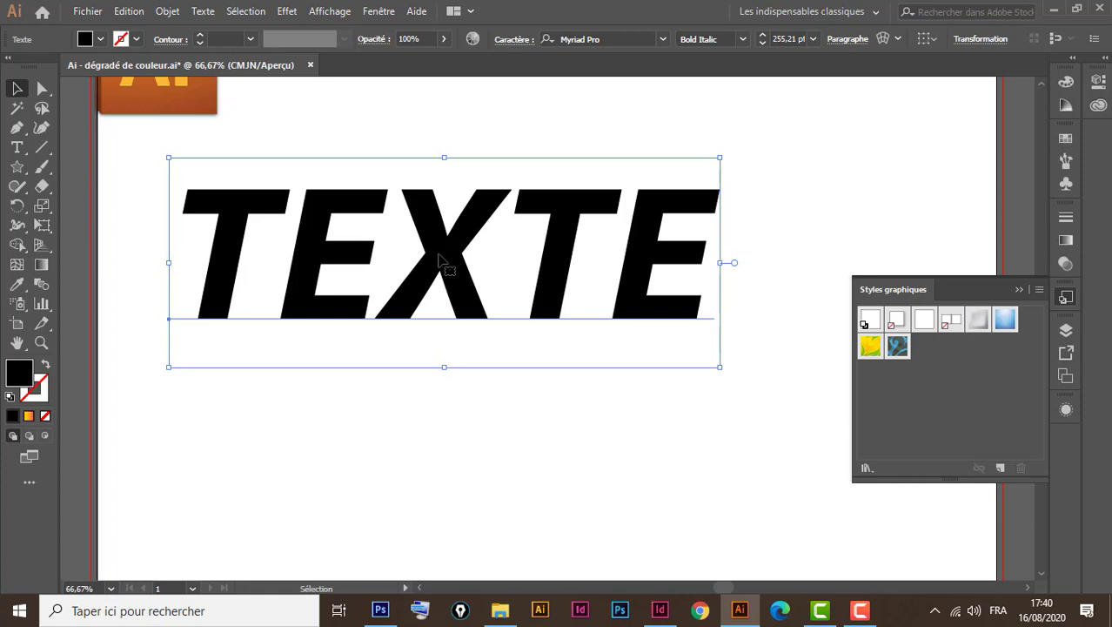
{"action": "left_click", "coordinate": [866, 470]}
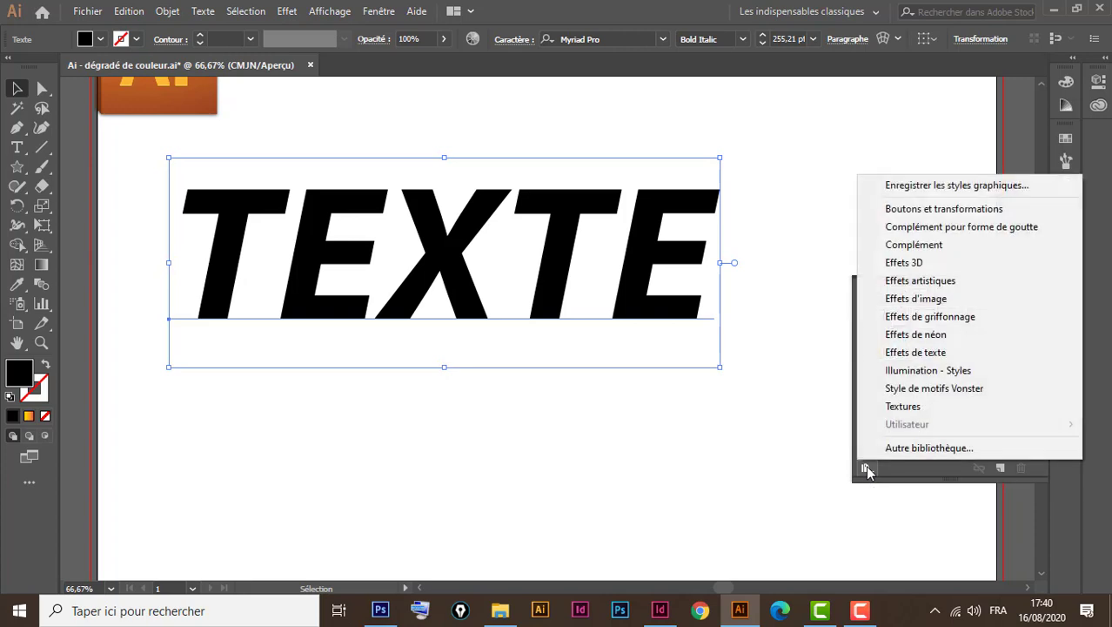
{"action": "left_click", "coordinate": [933, 355]}
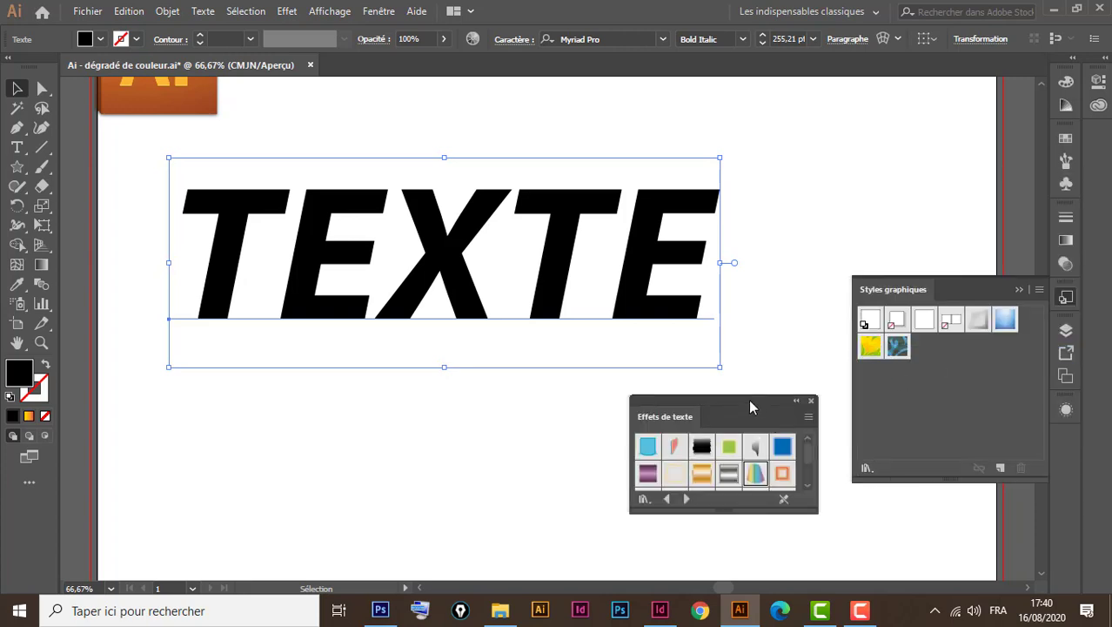
Reposition the Effets de texte library near the text and enlarge it to show all its styles
{"action": "left_click_drag", "start_coordinate": [752, 406], "coordinate": [864, 103]}
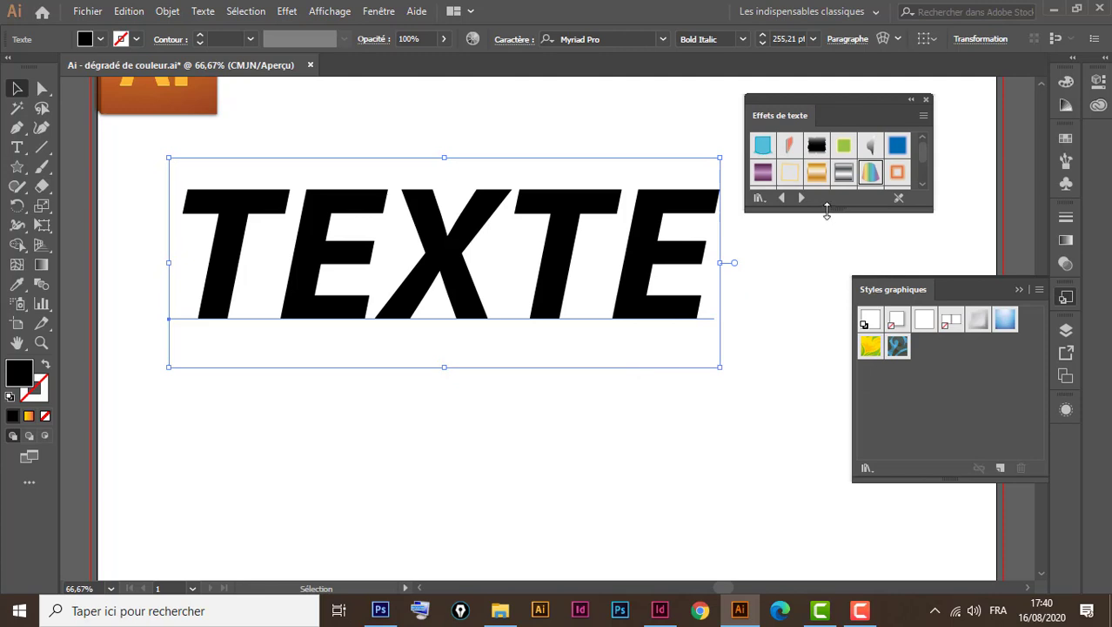
{"action": "left_click_drag", "start_coordinate": [827, 212], "coordinate": [809, 357]}
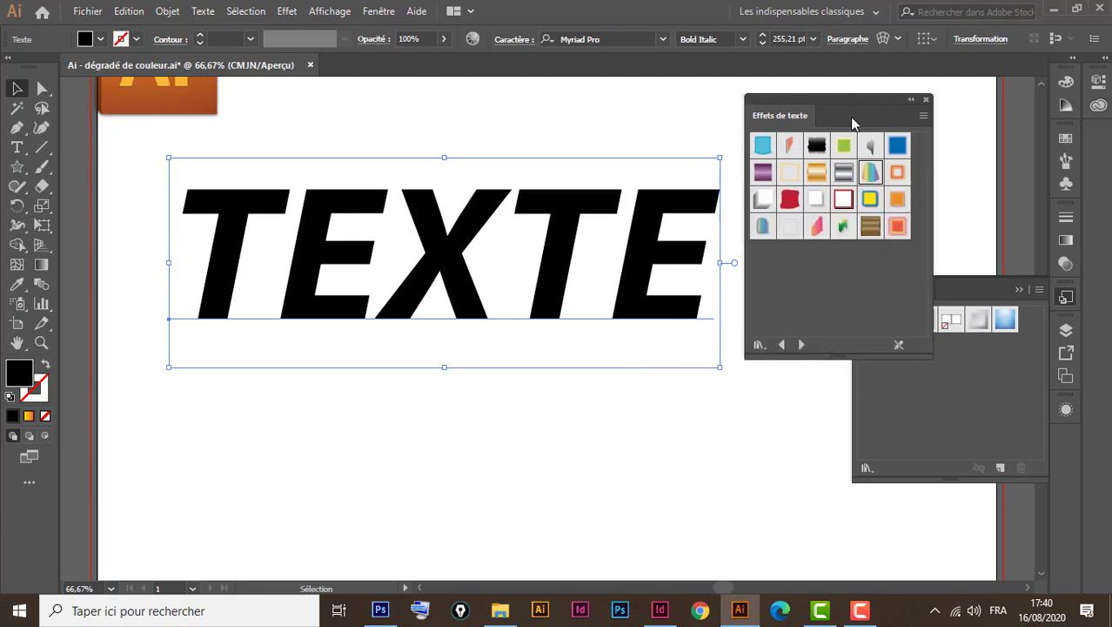
{"action": "left_click_drag", "start_coordinate": [854, 103], "coordinate": [820, 99]}
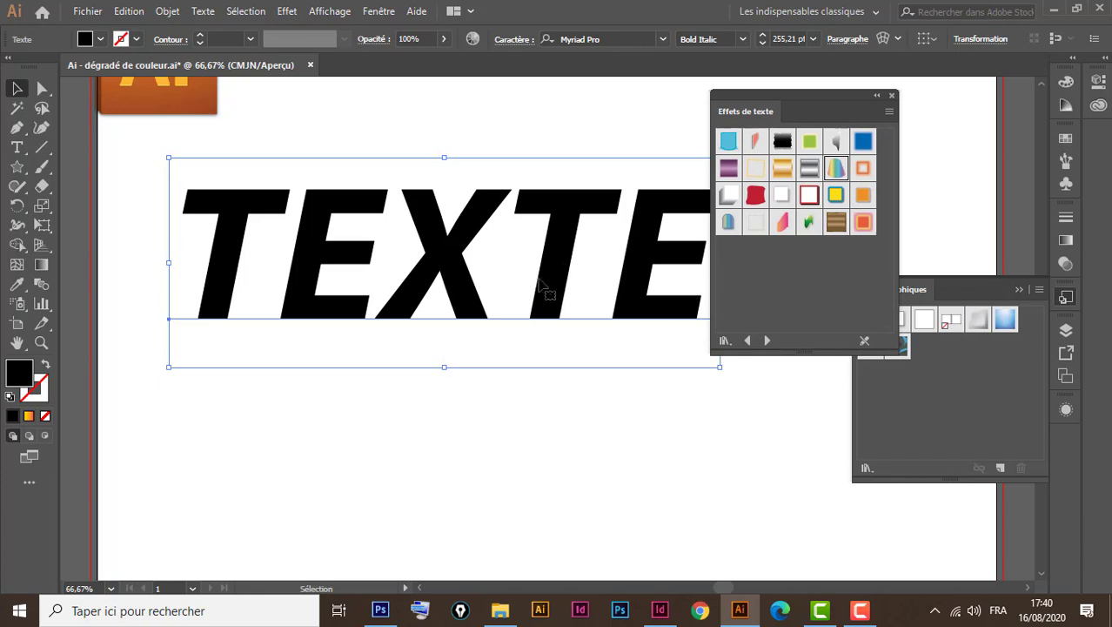
Apply the gold gradient text style, move the text lower on the page and show its gradient settings
{"action": "left_click", "coordinate": [786, 174]}
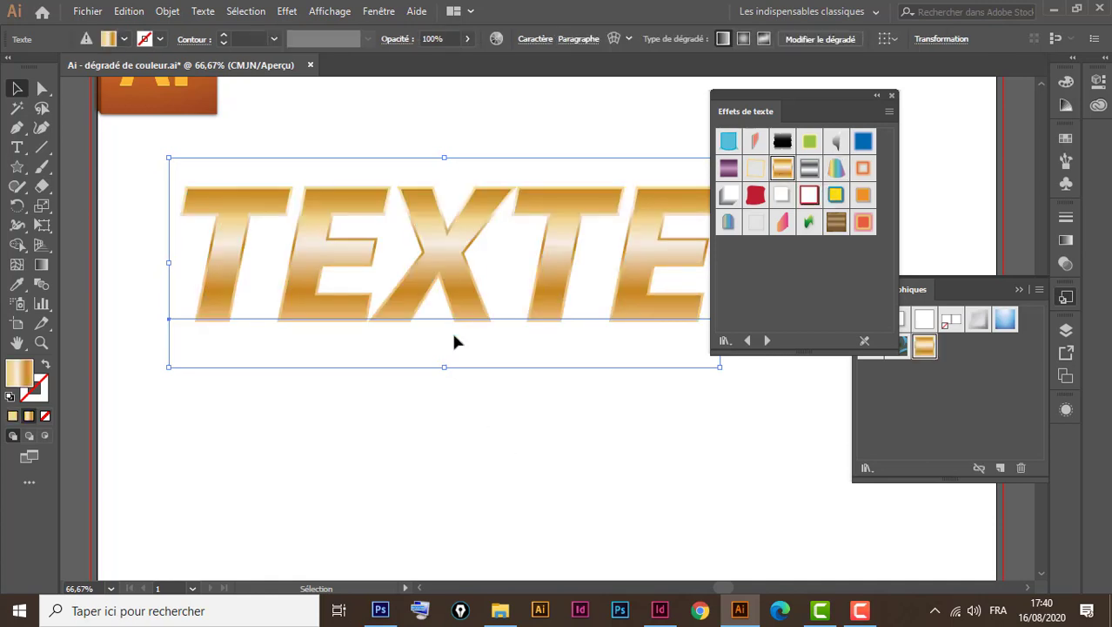
{"action": "left_click_drag", "start_coordinate": [443, 252], "coordinate": [406, 443]}
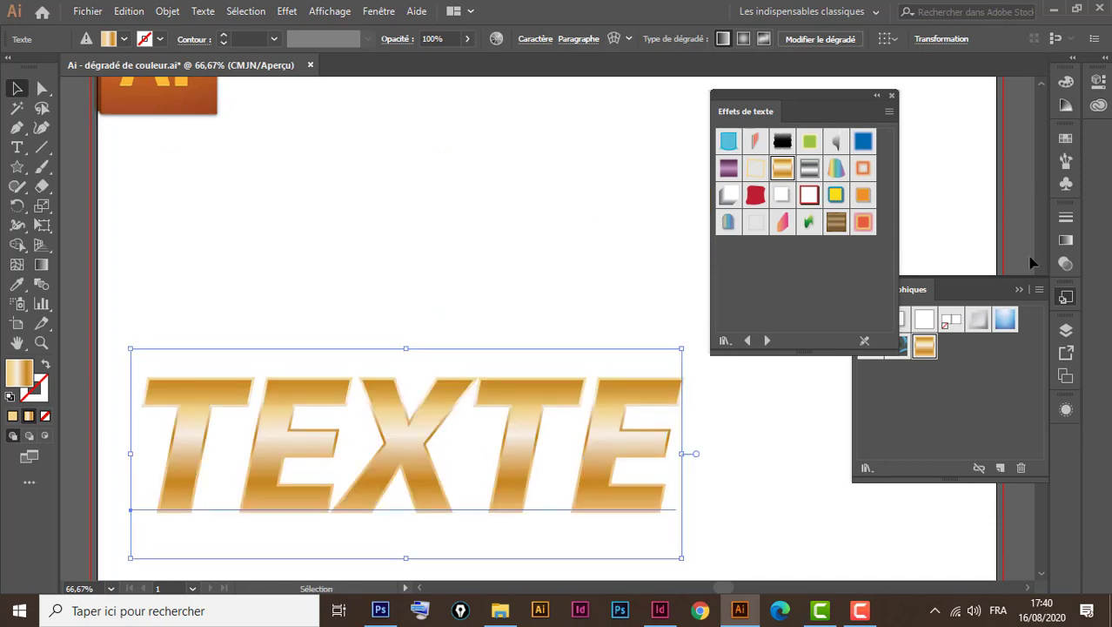
{"action": "left_click", "coordinate": [1066, 241]}
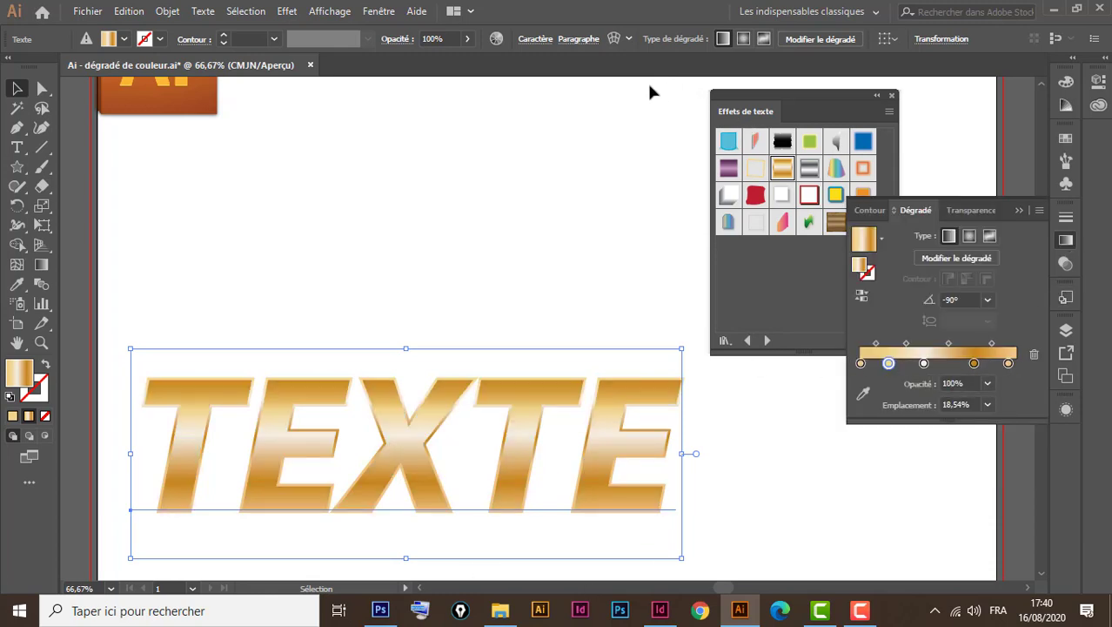
Move the gold text up, duplicate it below and apply the purple gradient style with offset shadows to the copy
{"action": "left_click_drag", "start_coordinate": [524, 447], "coordinate": [506, 211]}
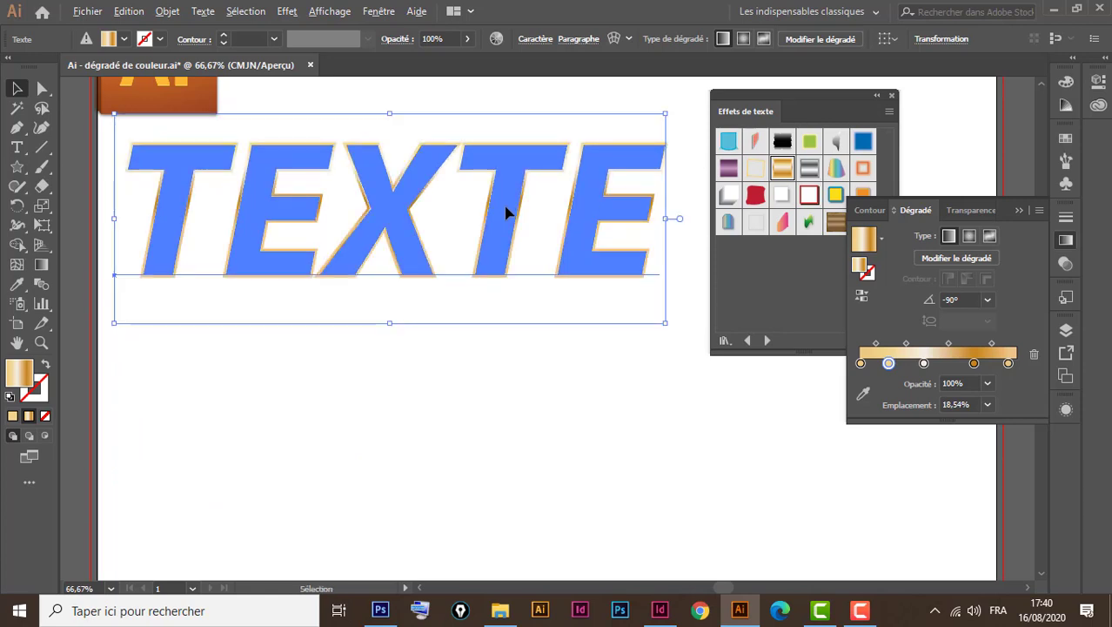
{"action": "left_click_drag", "start_coordinate": [508, 257], "coordinate": [498, 477]}
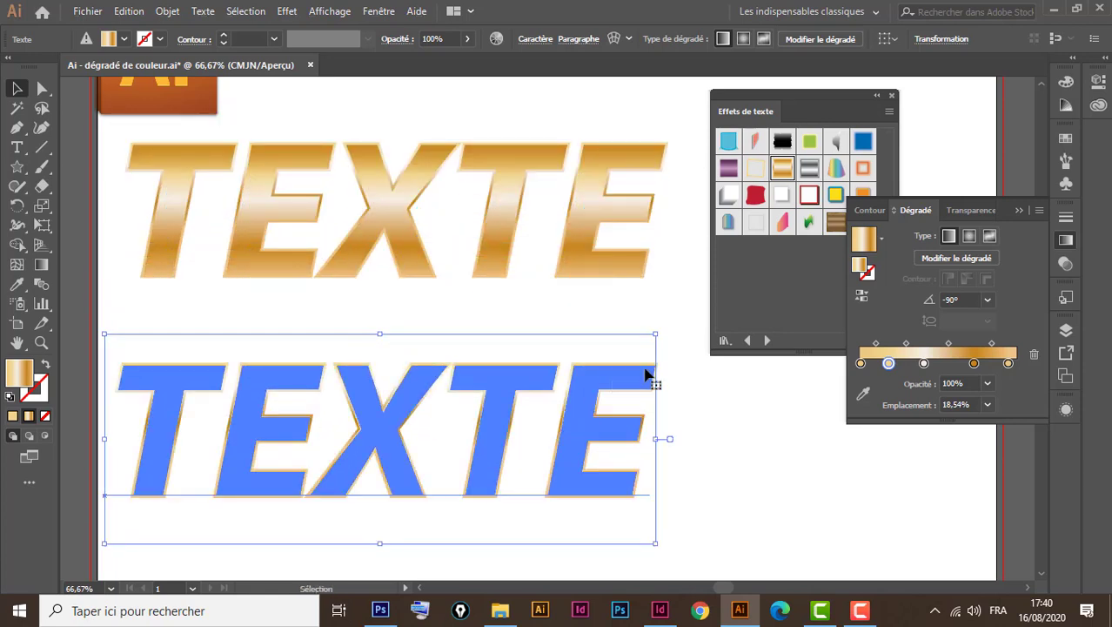
{"action": "left_click", "coordinate": [729, 168]}
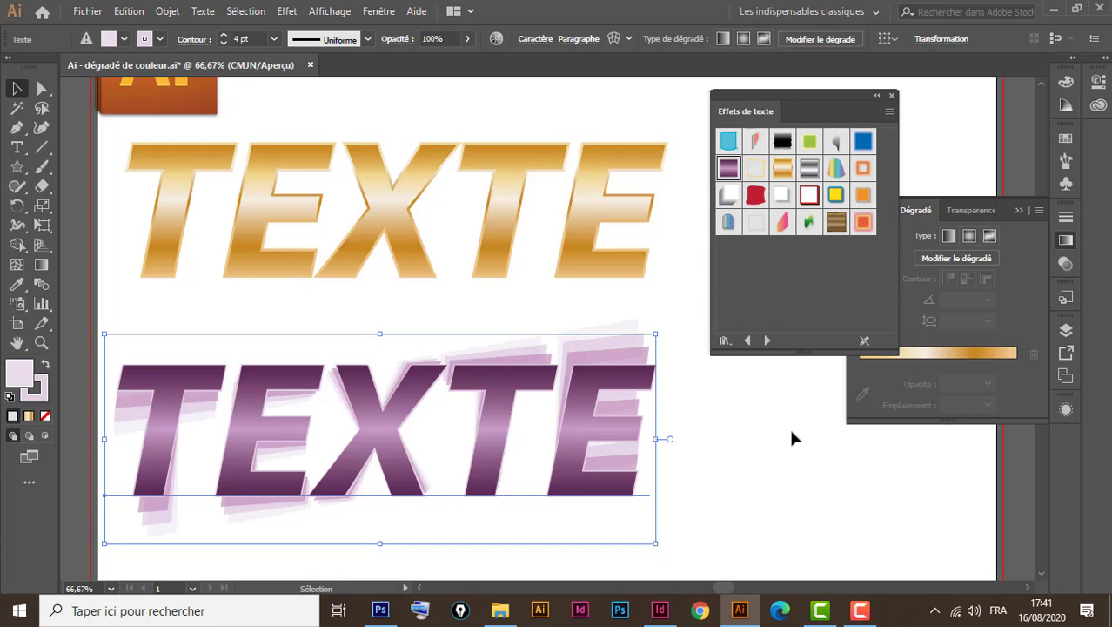
Try the arched rainbow style on the lower text, replace it with the metallic silver style and deselect
{"action": "left_click", "coordinate": [837, 169]}
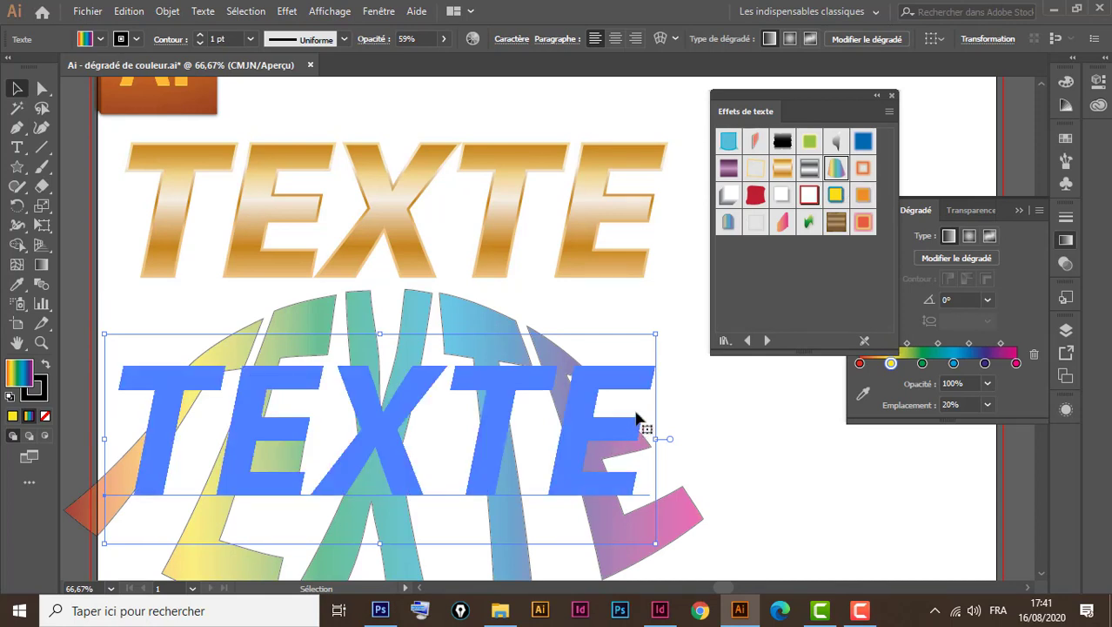
{"action": "left_click", "coordinate": [808, 171]}
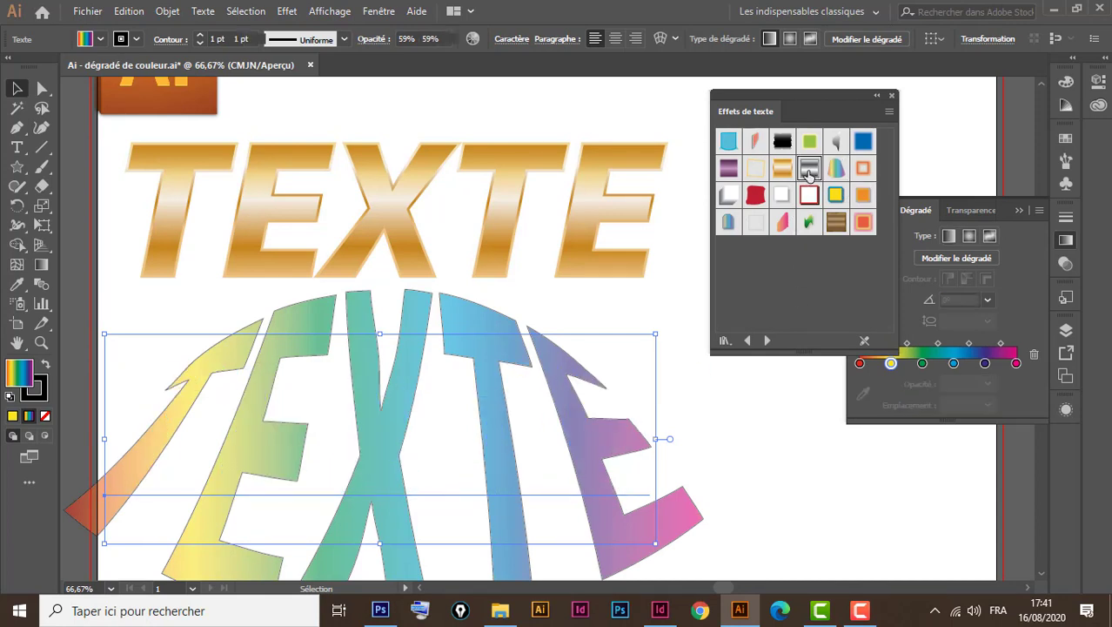
{"action": "left_click", "coordinate": [739, 488]}
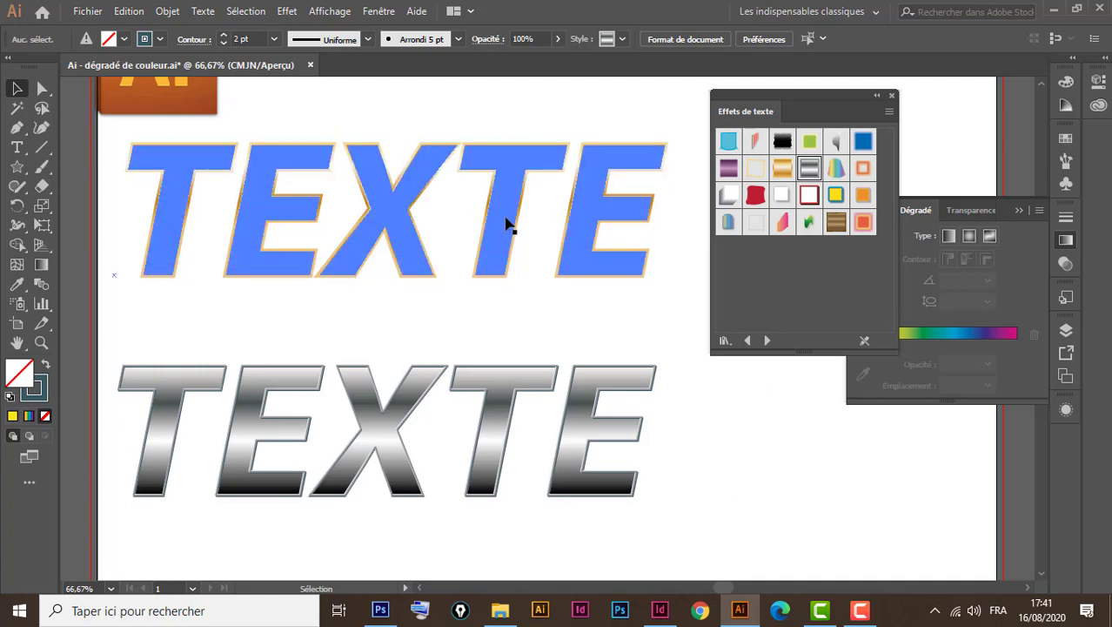
Undo the graphic styles, the duplicate and the moves back to the single plain black text
{"action": "left_click", "coordinate": [508, 262]}
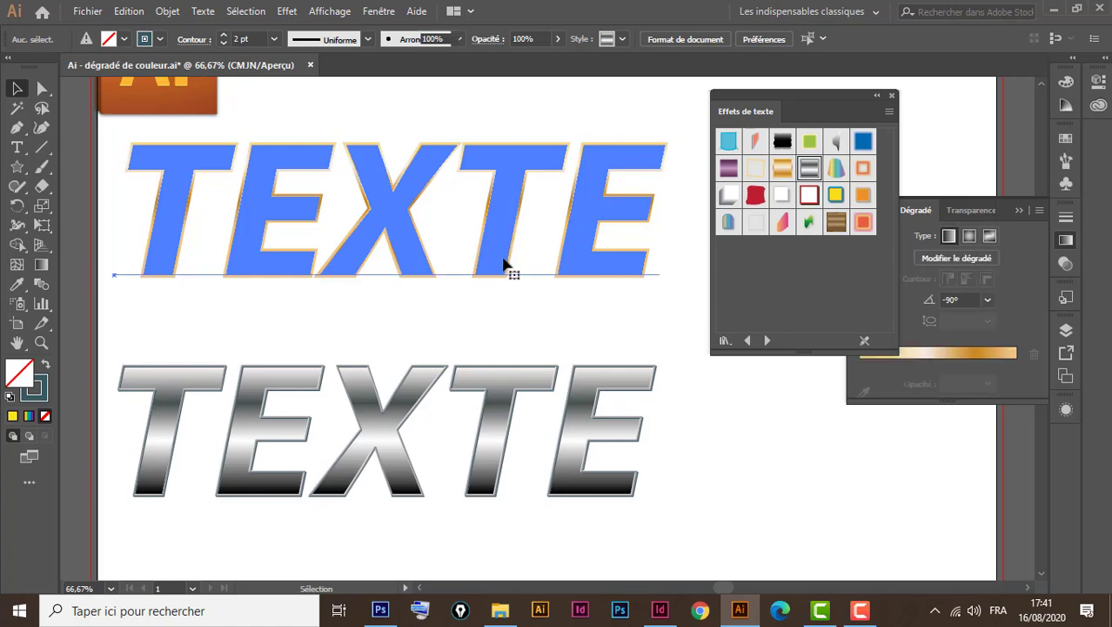
{"action": "key", "text": "ctrl+z"}
{"action": "key", "text": "ctrl+z"}
{"action": "key", "text": "ctrl+z"}
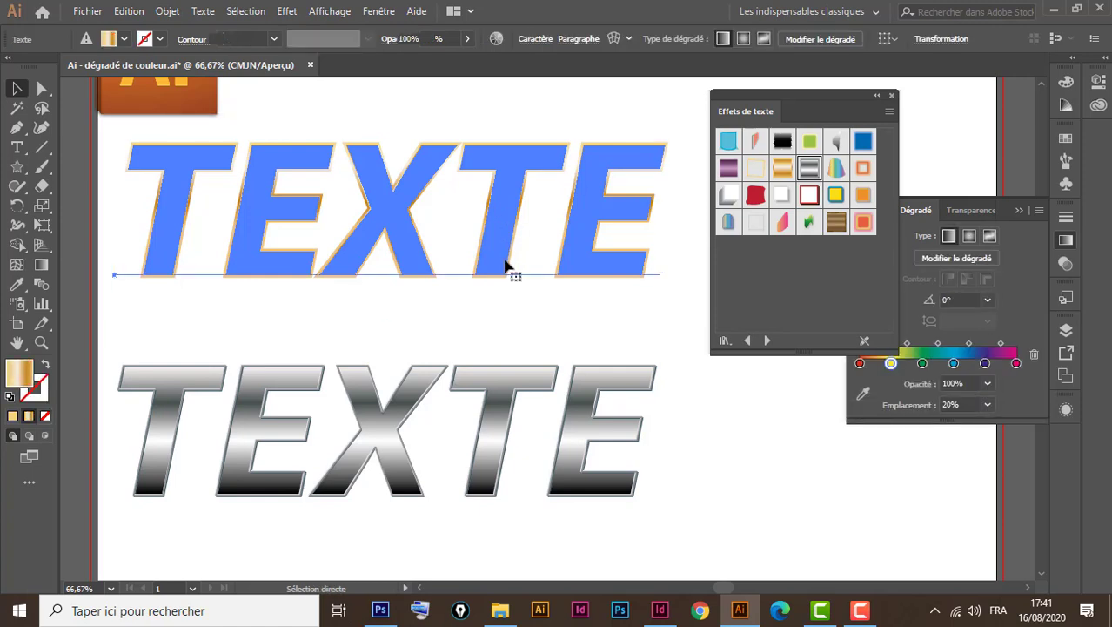
{"action": "key", "text": "ctrl+z"}
{"action": "key", "text": "ctrl+z"}
{"action": "key", "text": "ctrl+z"}
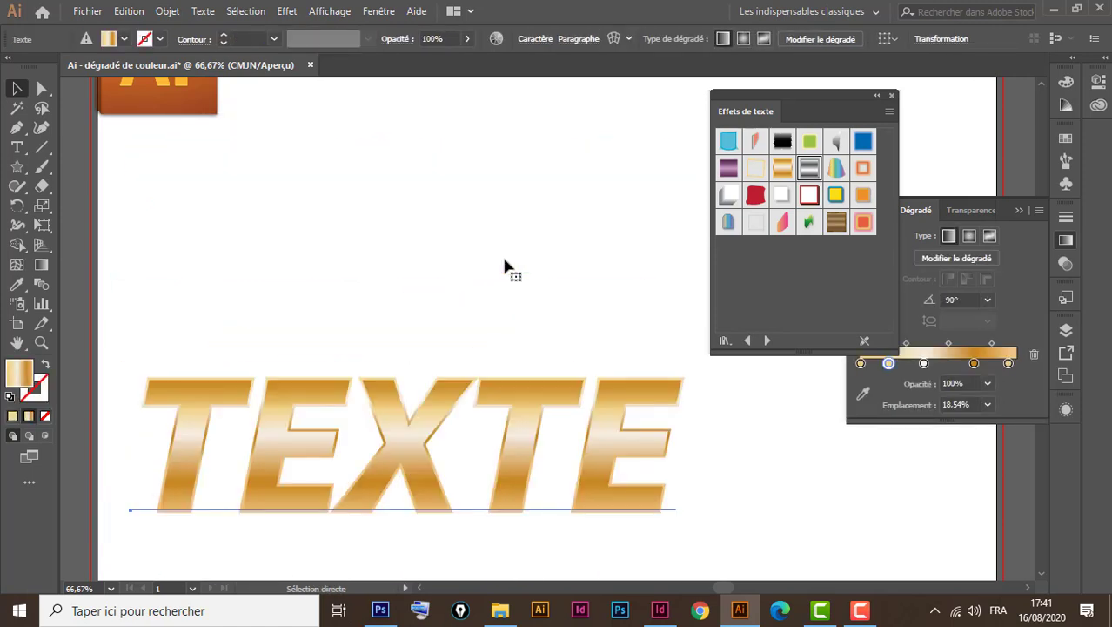
{"action": "key", "text": "ctrl+z"}
{"action": "key", "text": "ctrl+z"}
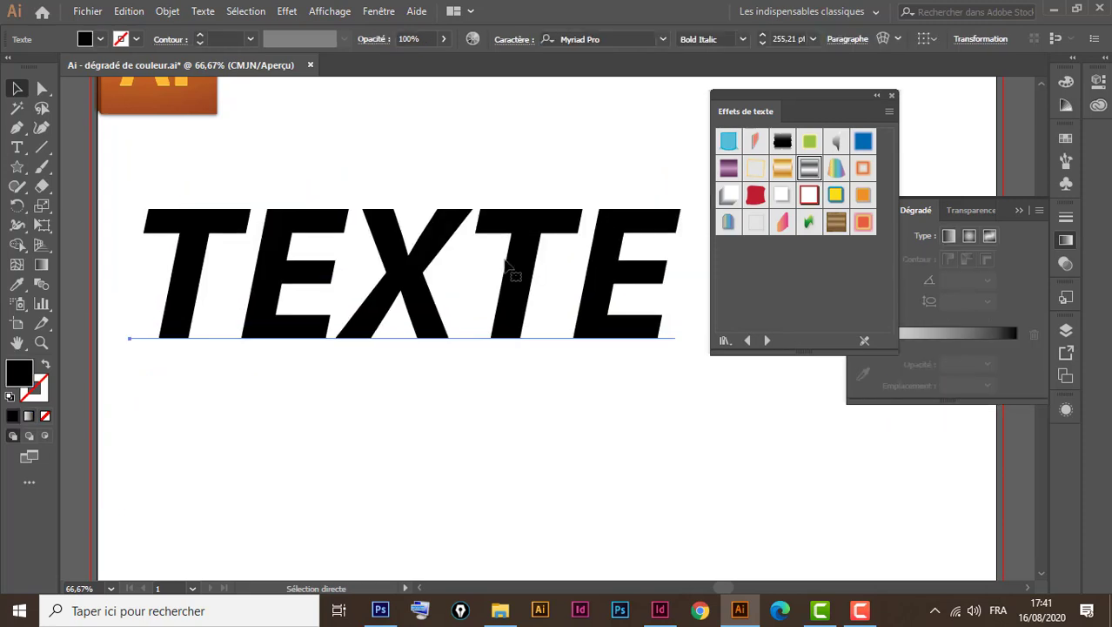
{"action": "key", "text": "ctrl+z"}
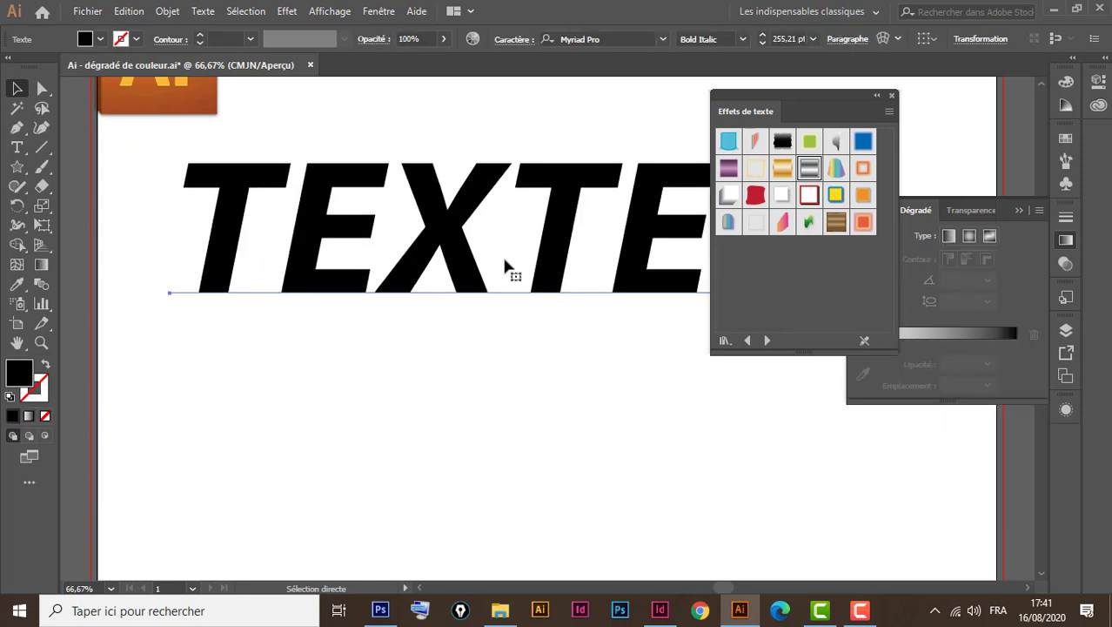
{"action": "key", "text": "ctrl+z"}
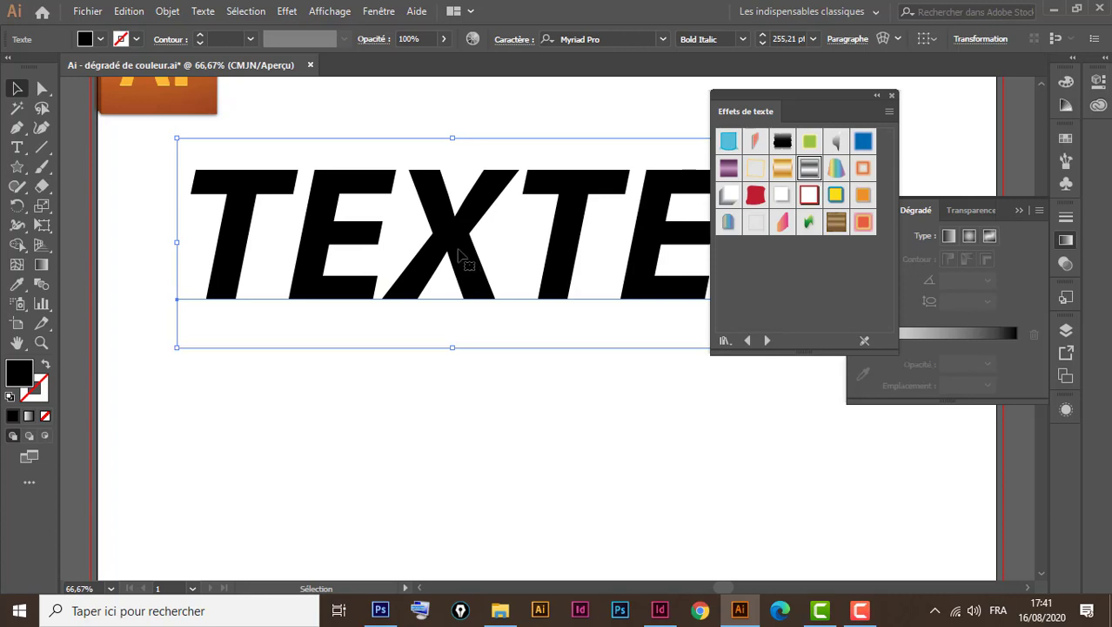
Move the black text clear of the style library, swap its fill and stroke, and set the stroke weight to 20 pt
{"action": "left_click_drag", "start_coordinate": [458, 249], "coordinate": [401, 298]}
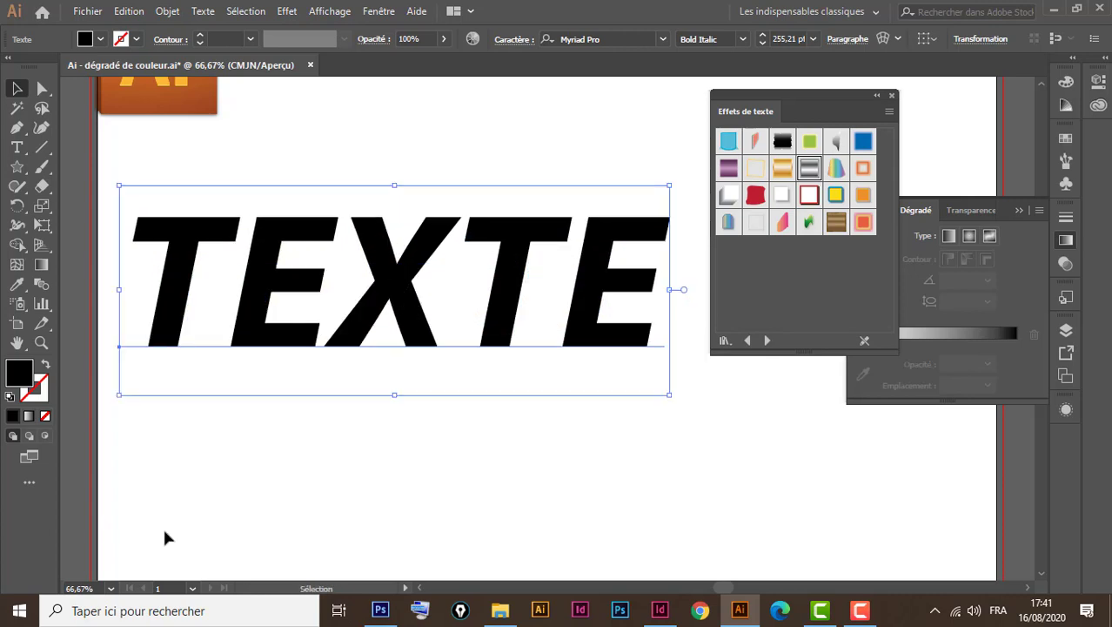
{"action": "left_click", "coordinate": [44, 365]}
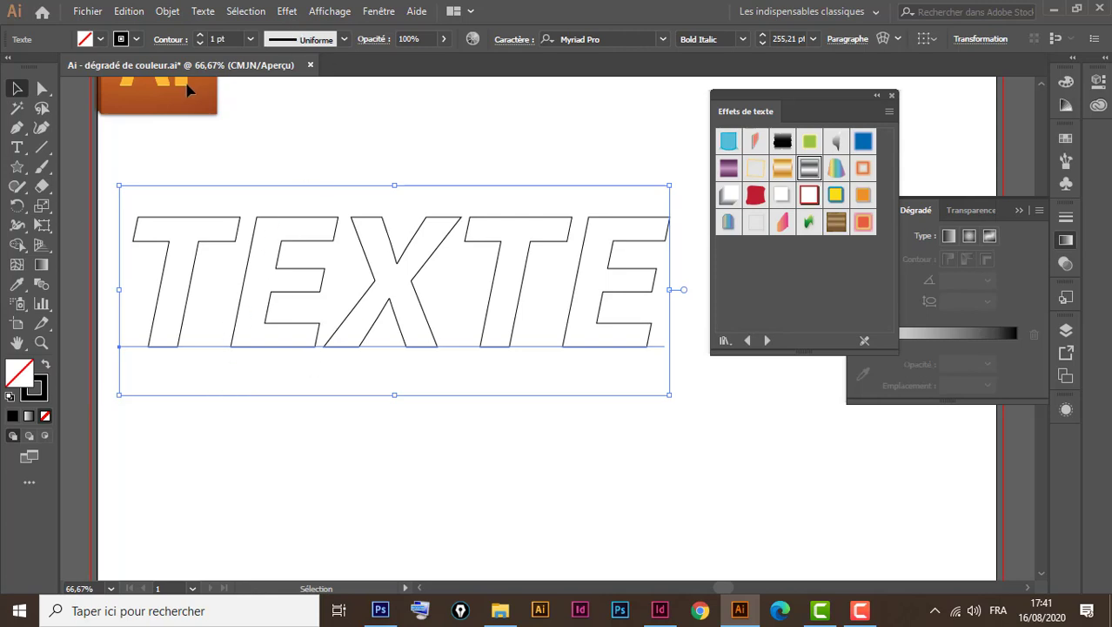
{"action": "left_click", "coordinate": [250, 39]}
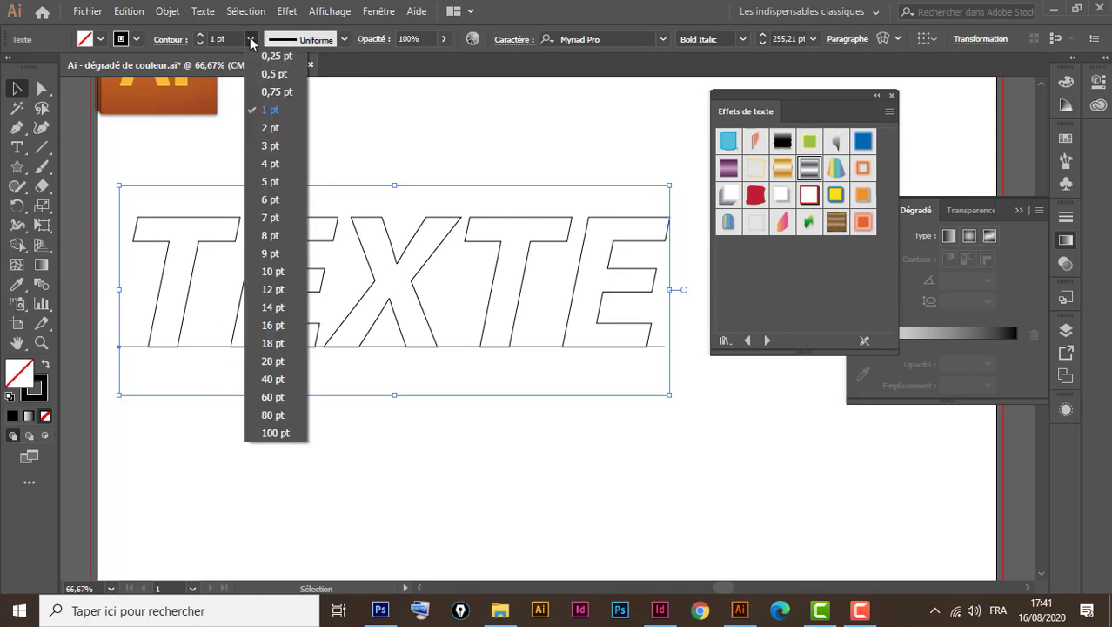
{"action": "left_click", "coordinate": [283, 362]}
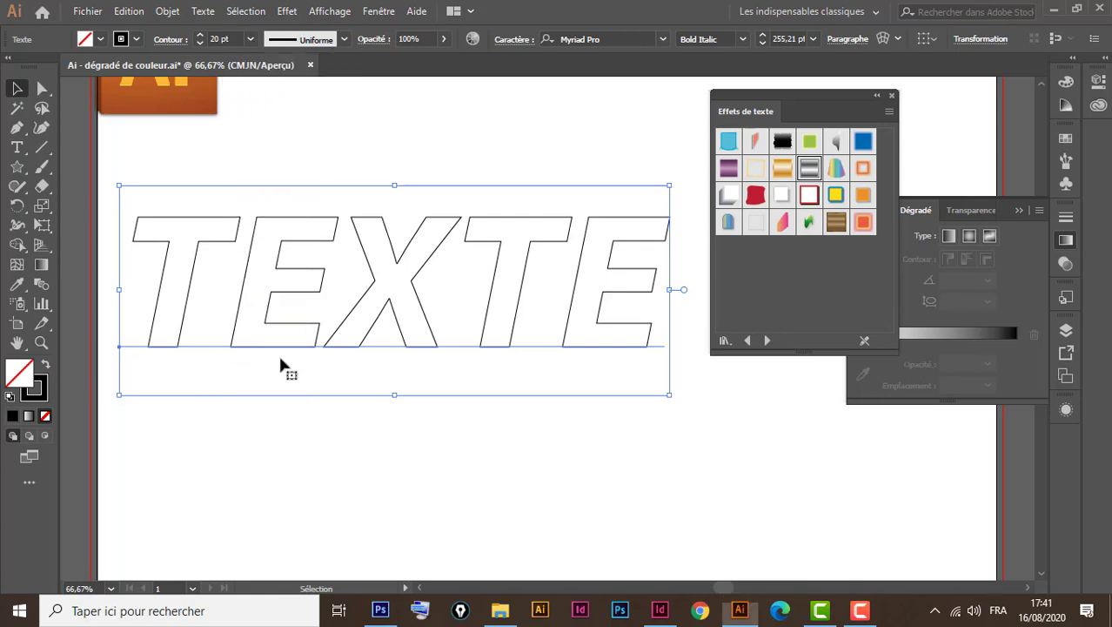
Try to apply the Orange, Jaune gradient swatch to the live text's stroke
{"action": "left_click", "coordinate": [48, 406]}
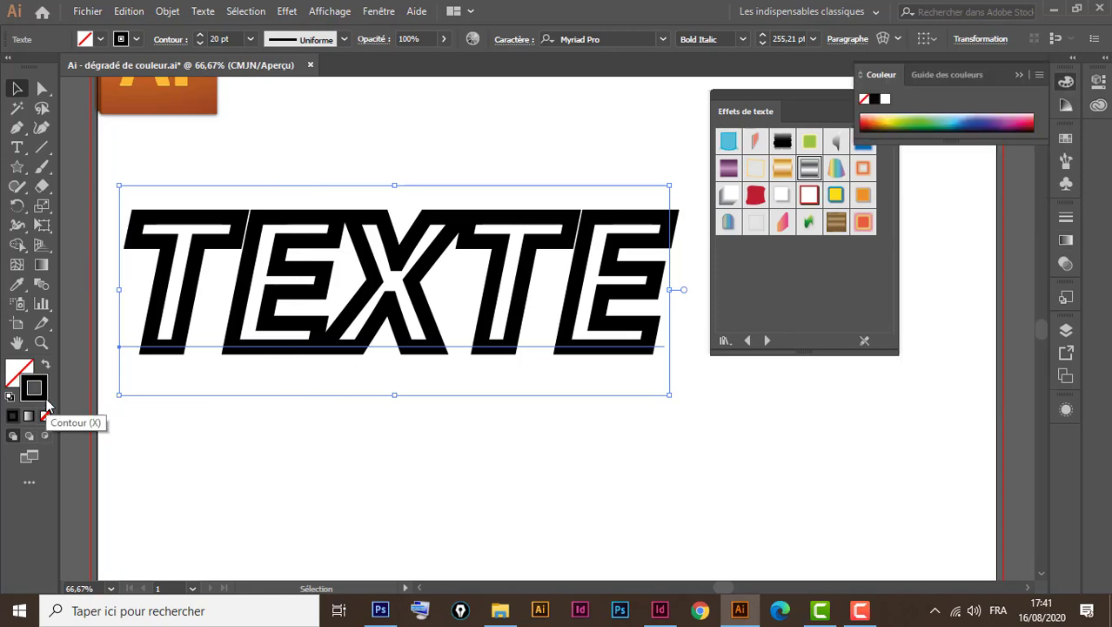
{"action": "left_click", "coordinate": [1065, 139]}
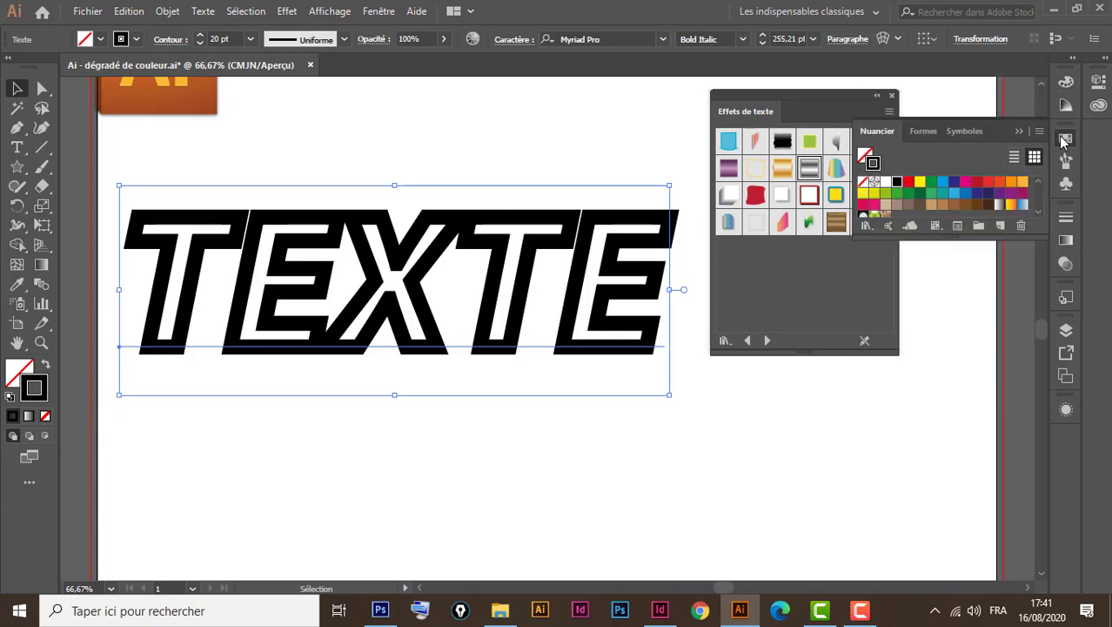
{"action": "left_click", "coordinate": [1010, 206]}
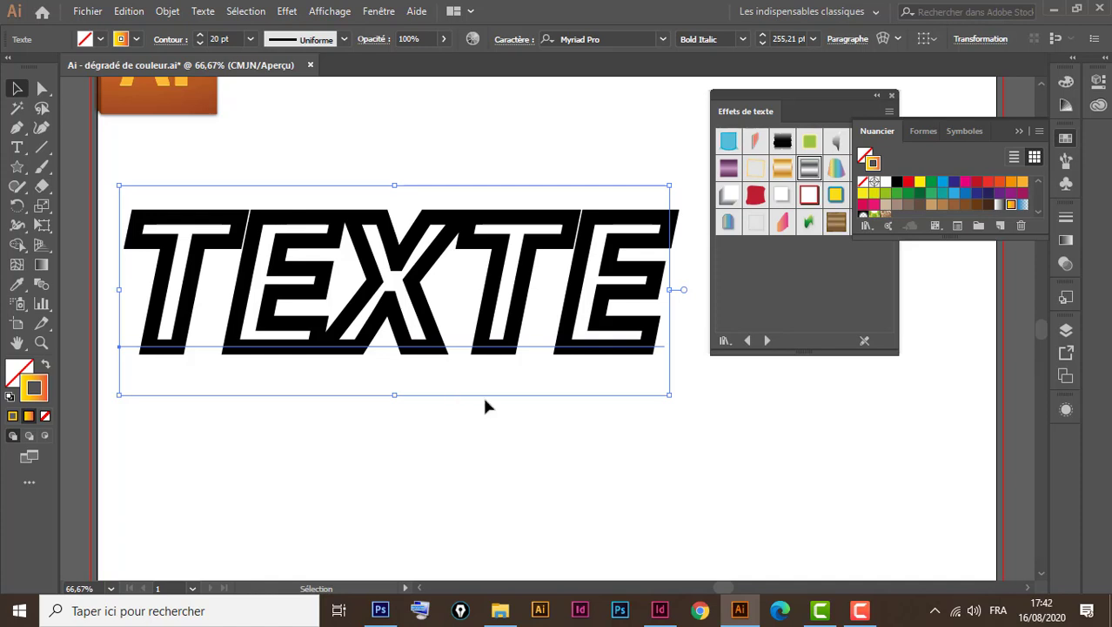
Convert the text to outlines and apply the Orange, Jaune gradient swatch to the letters' stroke
{"action": "key", "text": "ctrl+shift+a"}
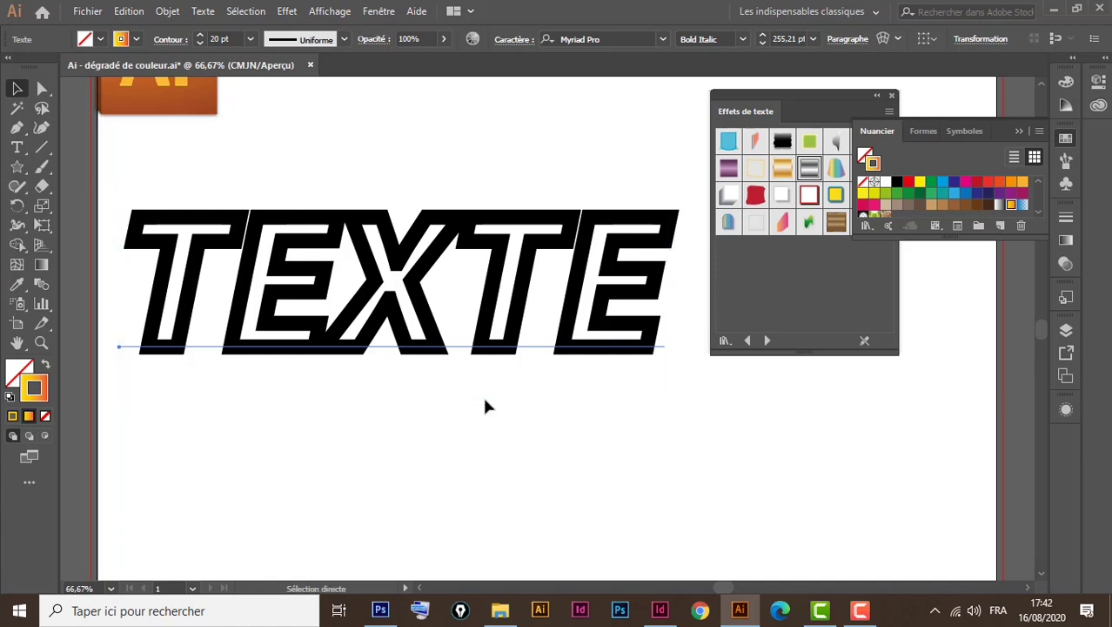
{"action": "key", "text": "ctrl+shift+o"}
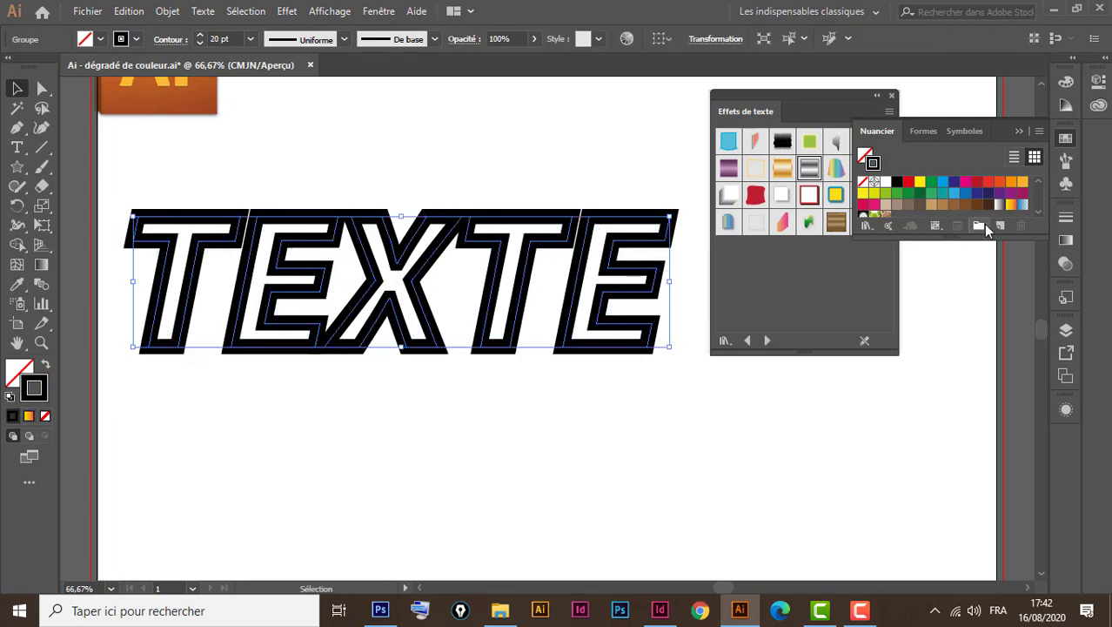
{"action": "left_click", "coordinate": [1011, 204]}
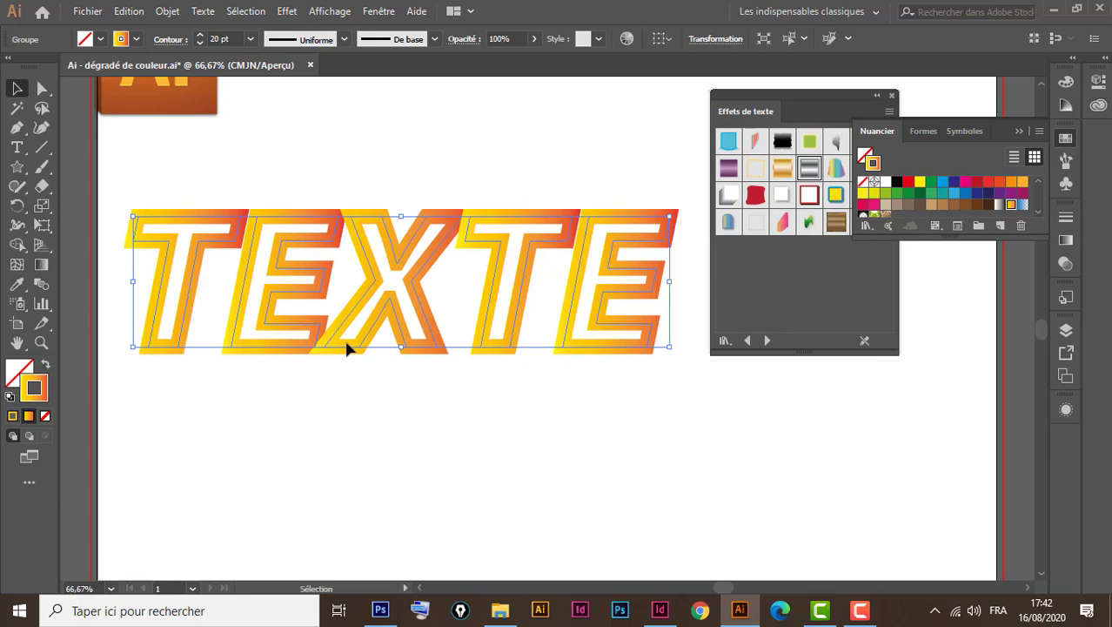
{"action": "key", "text": "a"}
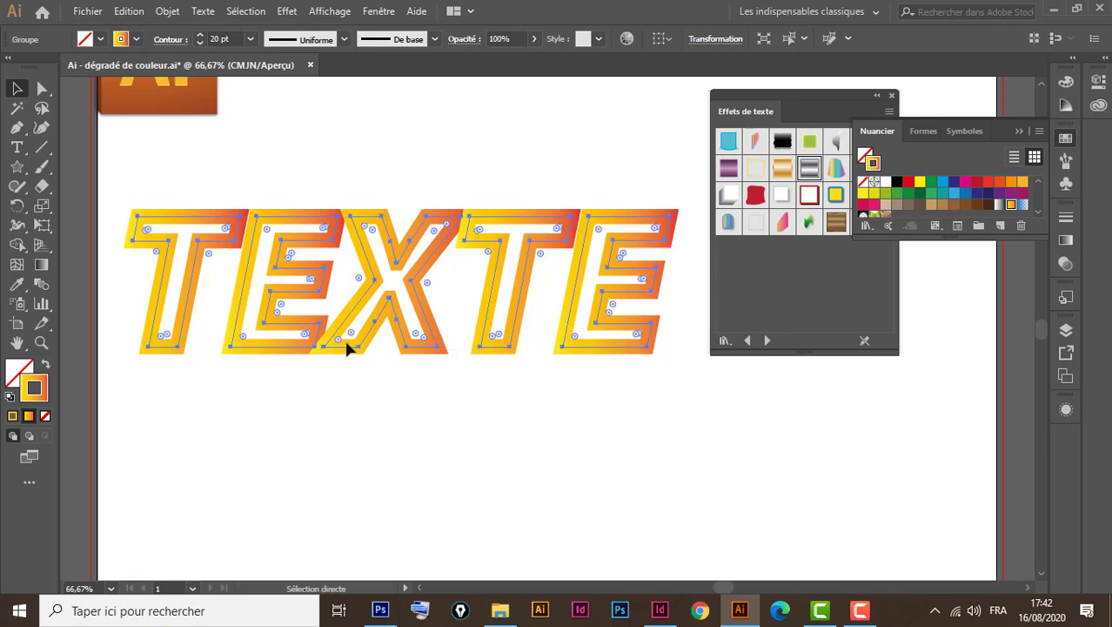
{"action": "key", "text": "v"}
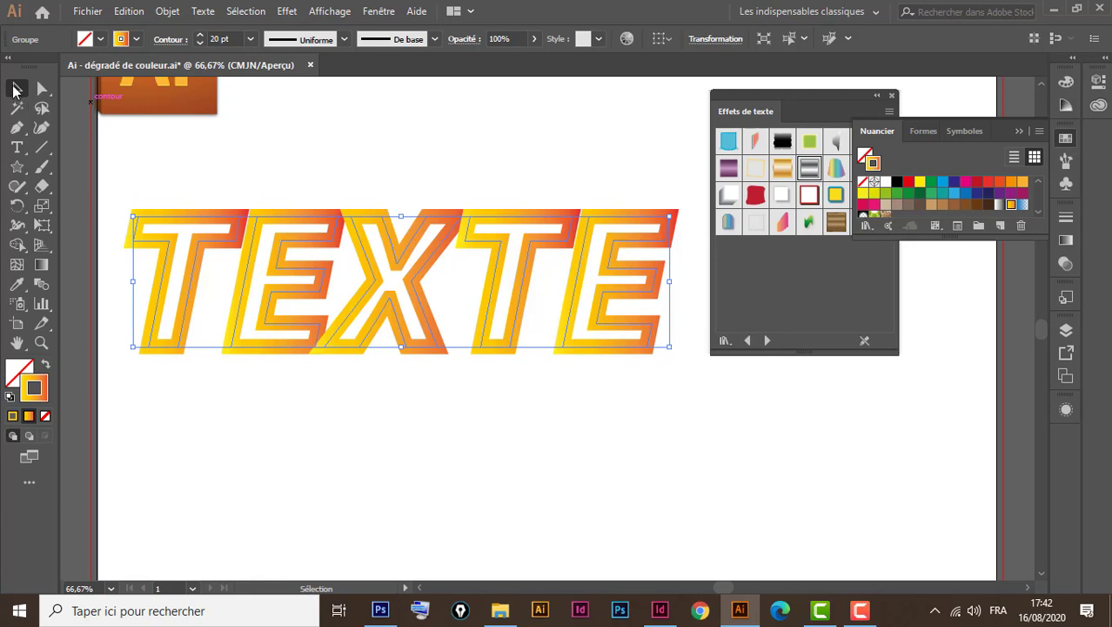
Undo the gradient stroke, the outlines, the 20 pt stroke weight and the colour swap back to black-filled live text, with the fill active
{"action": "key", "text": "a"}
{"action": "key", "text": "ctrl+z"}
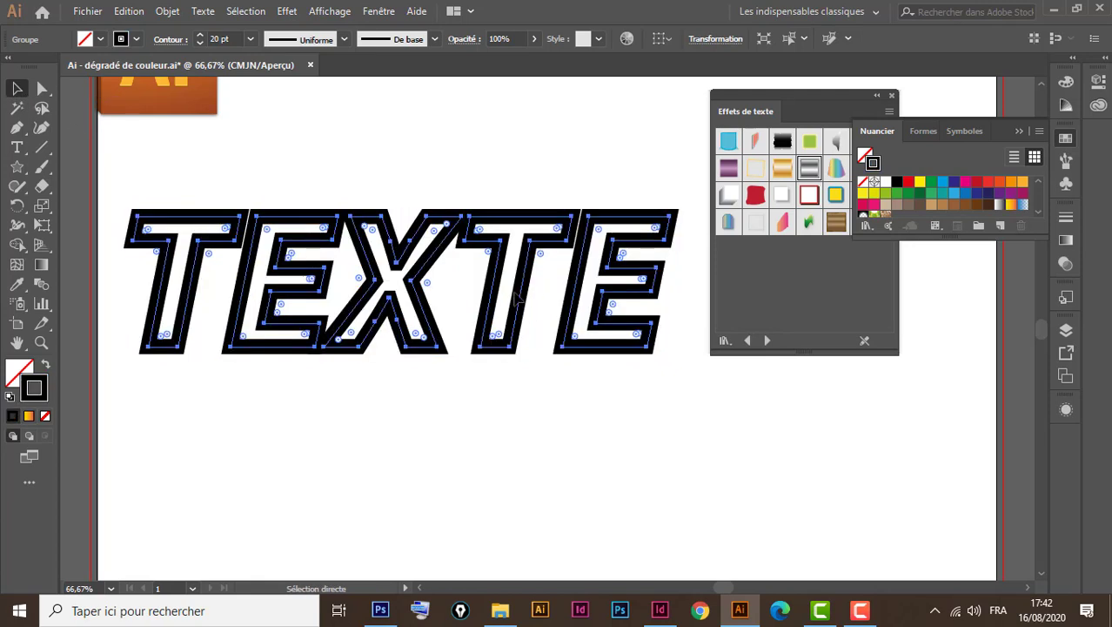
{"action": "key", "text": "ctrl+z"}
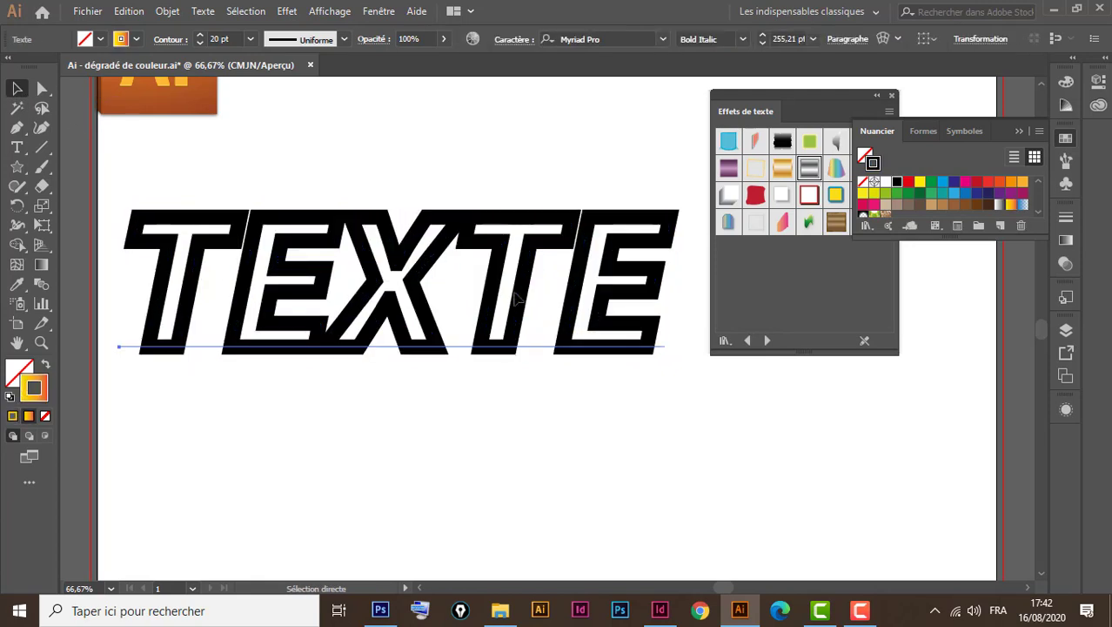
{"action": "key", "text": "ctrl+z"}
{"action": "key", "text": "v"}
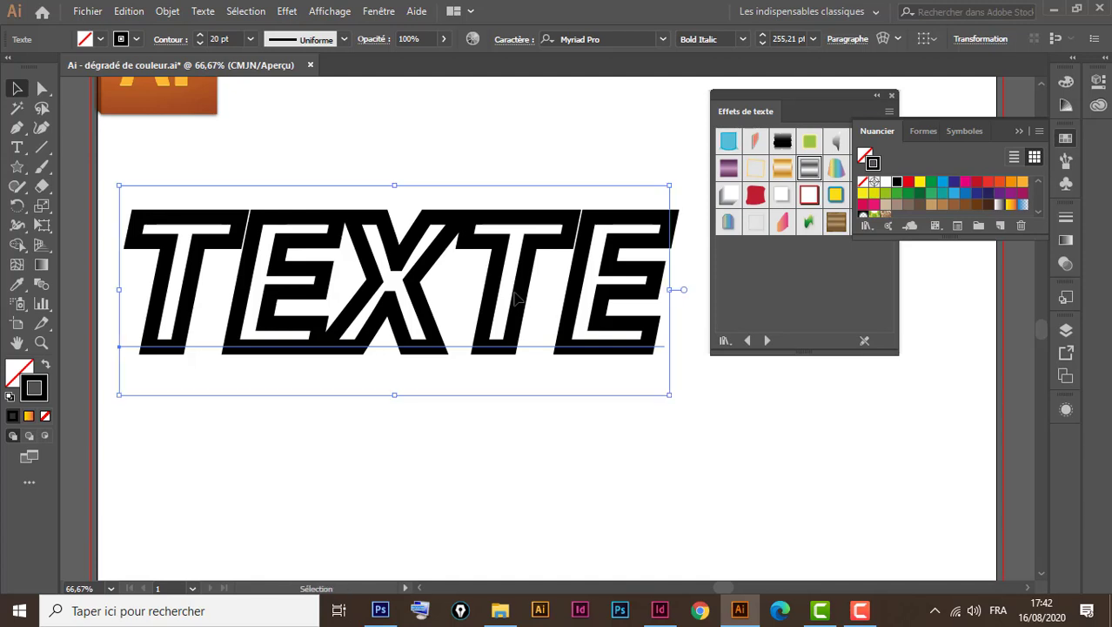
{"action": "key", "text": "a"}
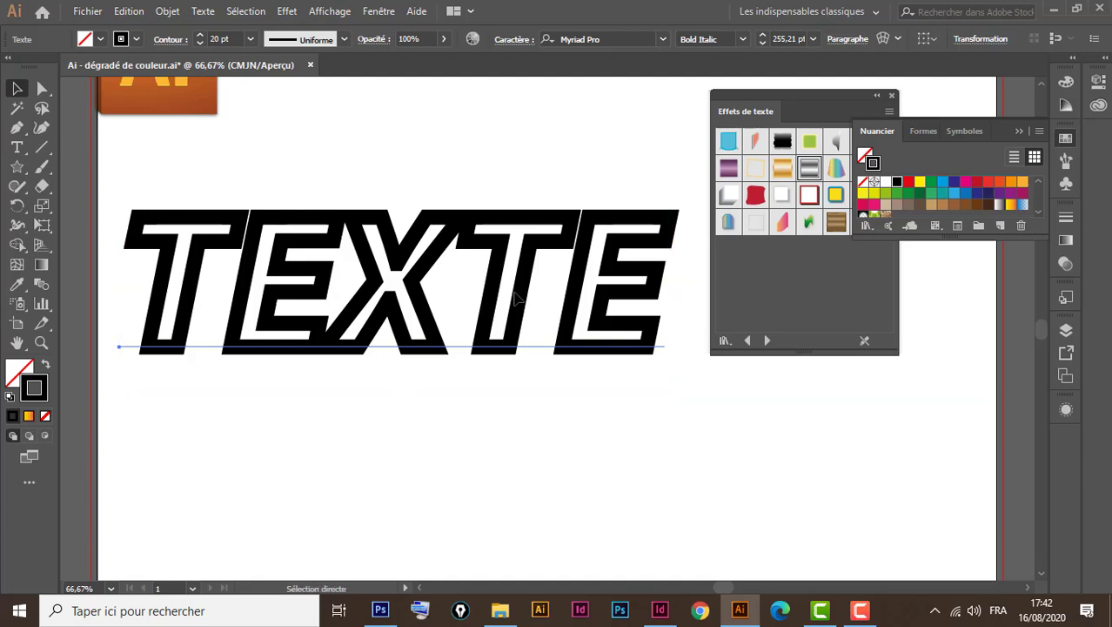
{"action": "key", "text": "ctrl+z"}
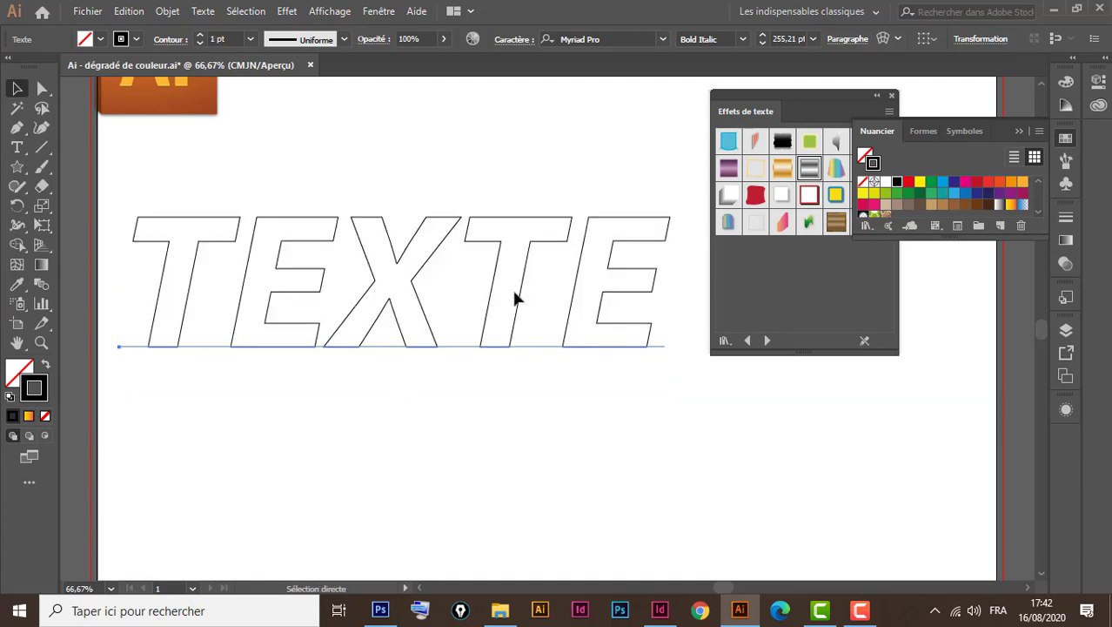
{"action": "key", "text": "ctrl+z"}
{"action": "key", "text": "v"}
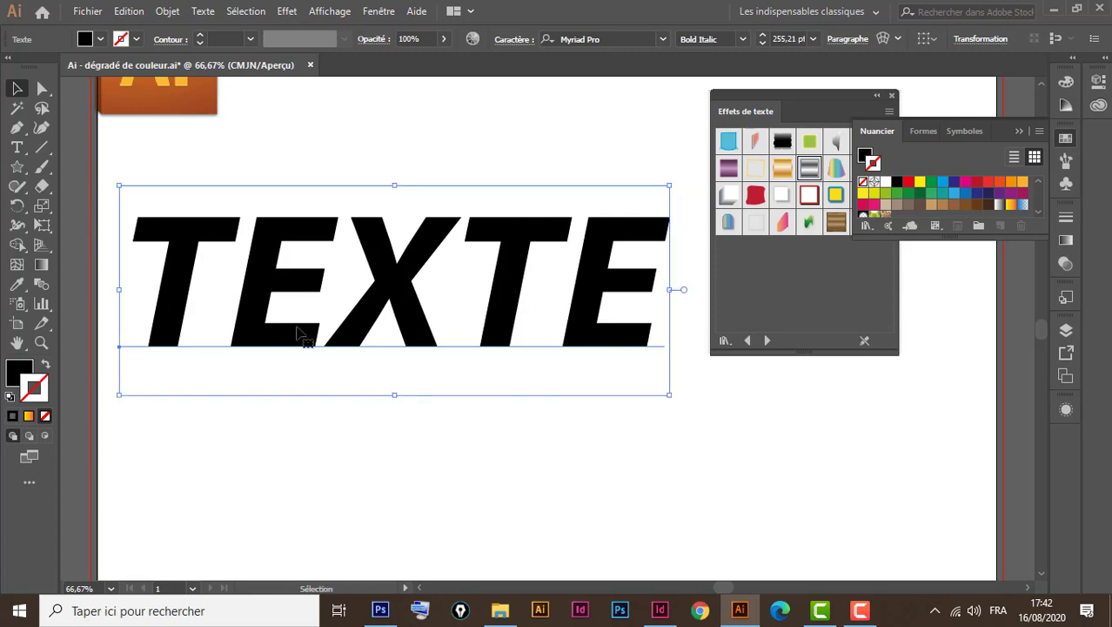
{"action": "left_click", "coordinate": [19, 371]}
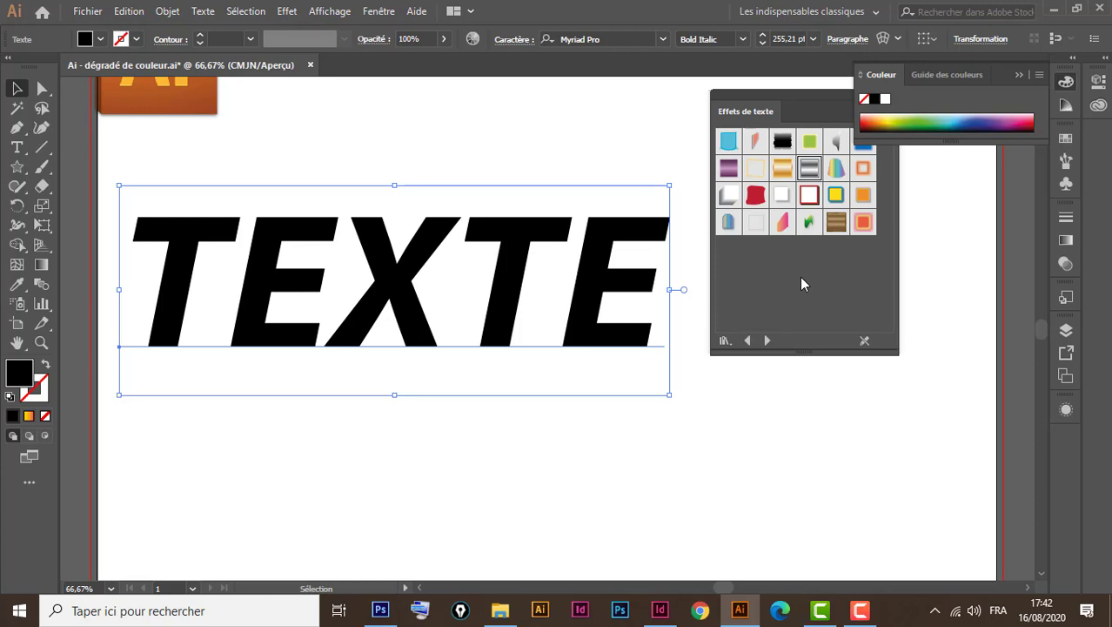
Move the black text slightly upward and check its attributes under Aspect
{"action": "left_click", "coordinate": [14, 91]}
{"action": "left_click_drag", "start_coordinate": [394, 295], "coordinate": [397, 265]}
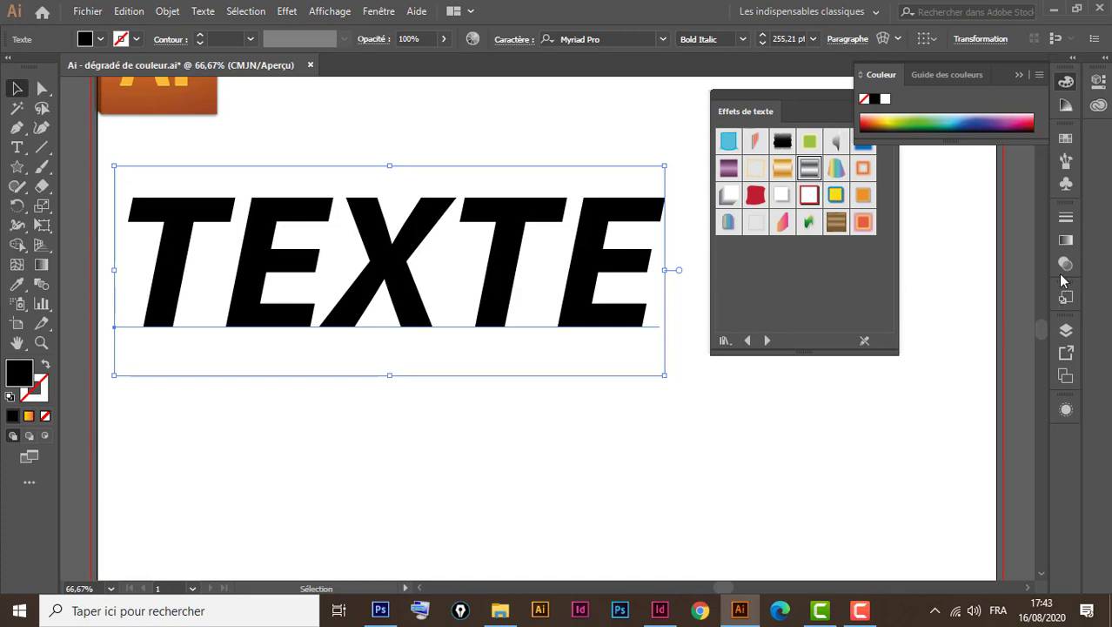
{"action": "left_click", "coordinate": [1068, 409]}
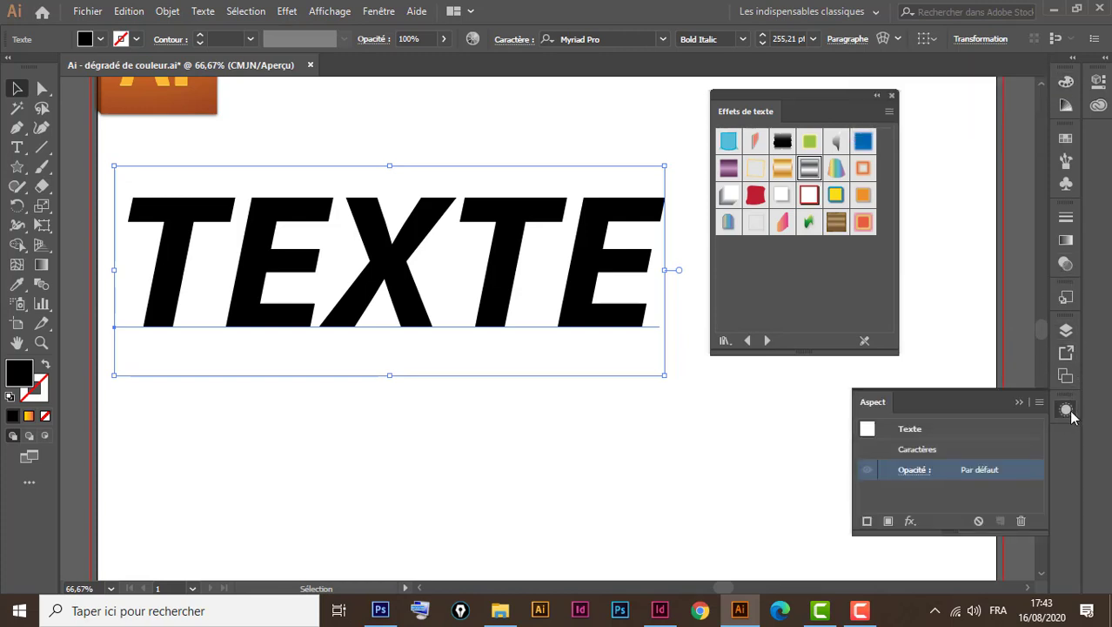
{"action": "left_click", "coordinate": [1019, 403]}
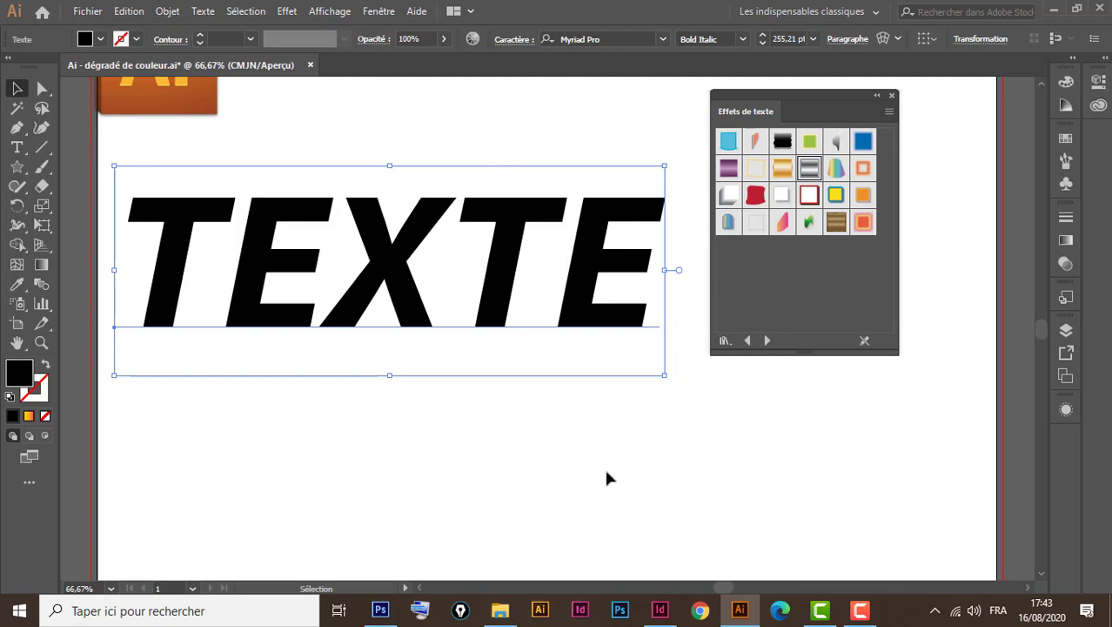
Switch to Photoshop and browse the preset gradients available for the Gradient tool
{"action": "mouse_move", "coordinate": [381, 612]}
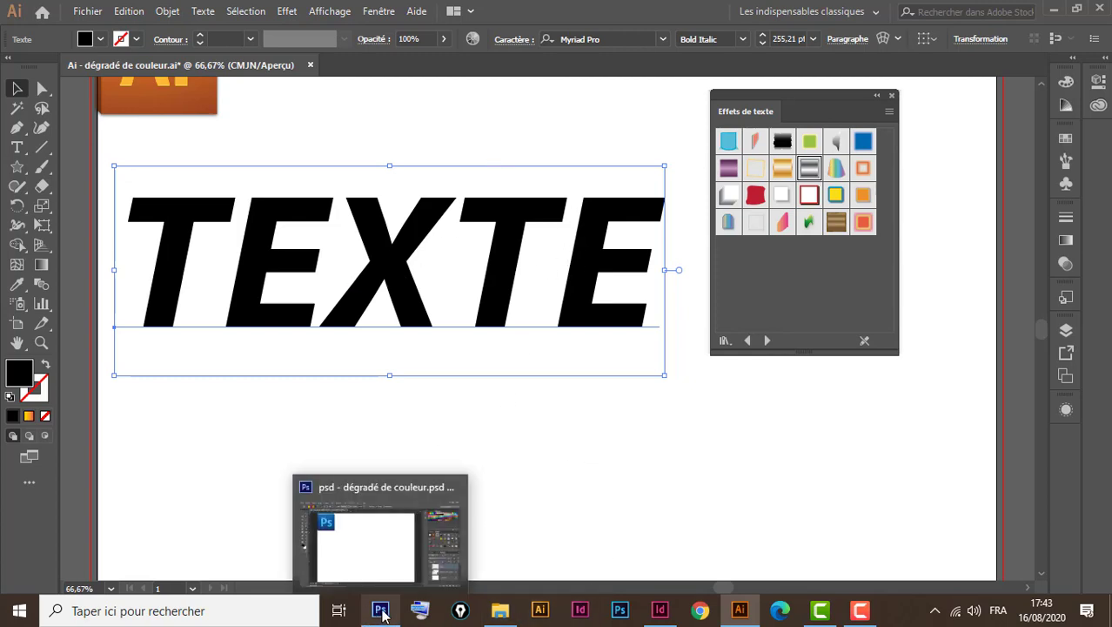
{"action": "left_click", "coordinate": [381, 612]}
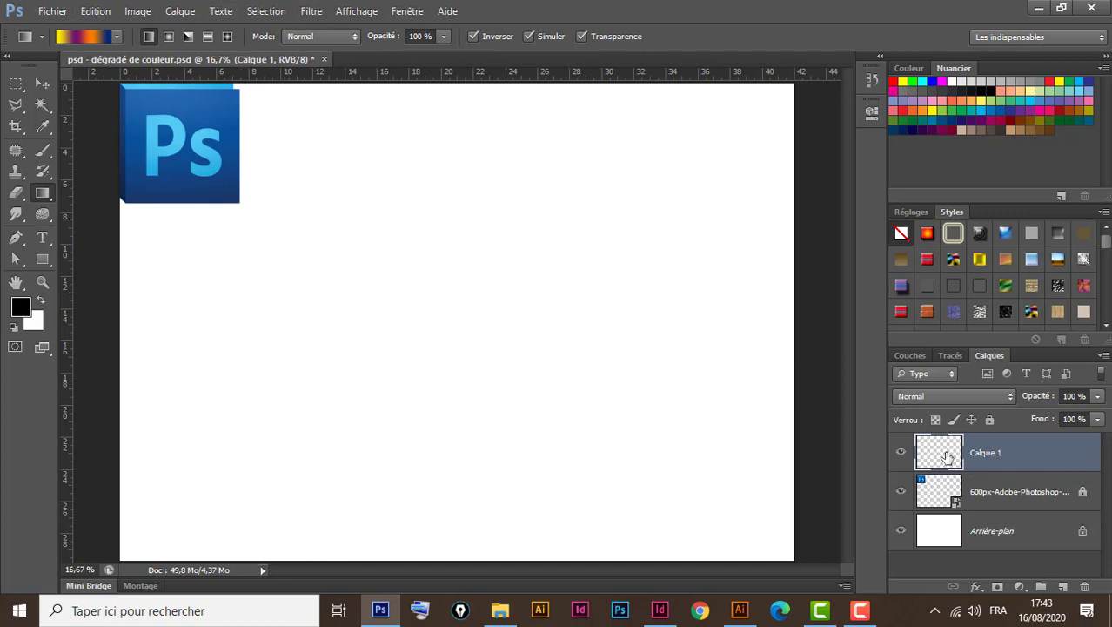
{"action": "left_click", "coordinate": [117, 37]}
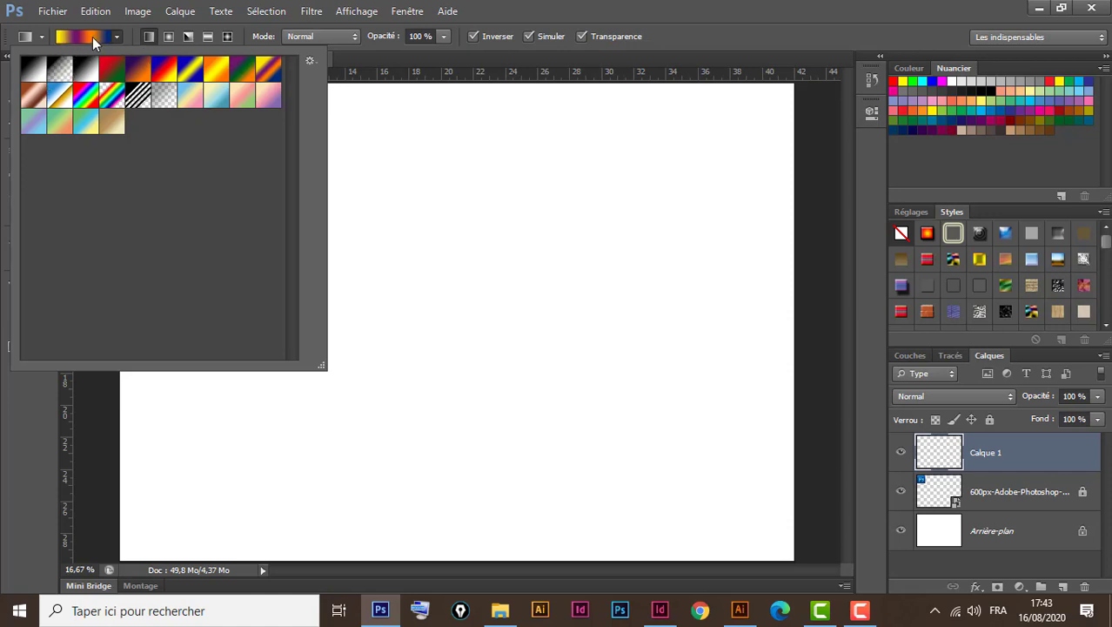
{"action": "left_click", "coordinate": [116, 37]}
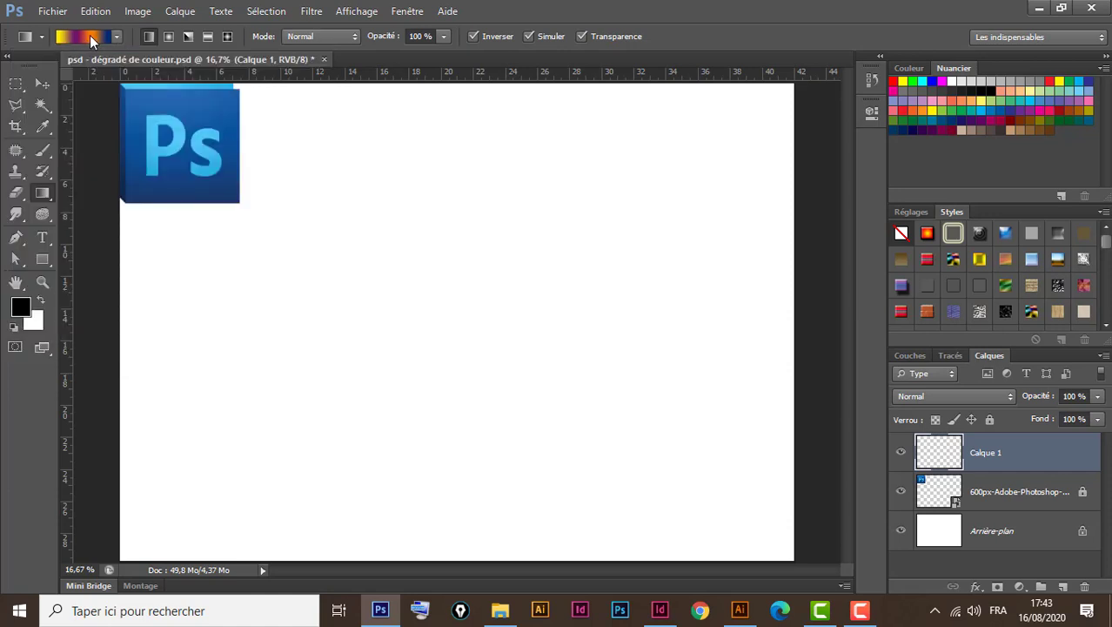
Examine the Jaune, violet, orange, bleu gradient in the gradient editor and cancel without changes
{"action": "key", "text": "i"}
{"action": "left_click", "coordinate": [78, 36]}
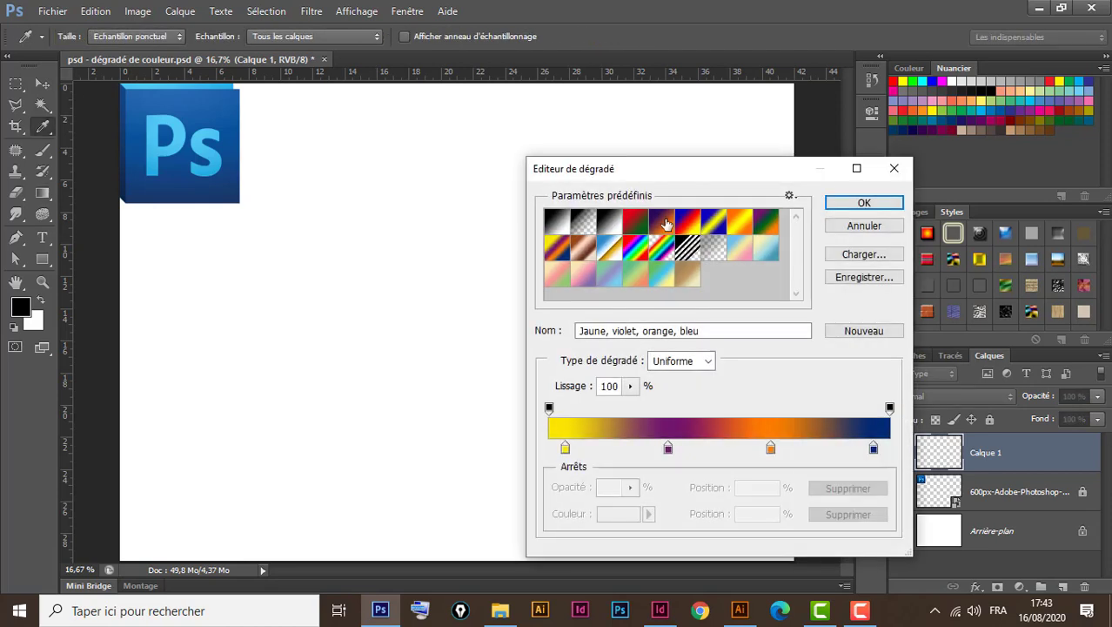
{"action": "left_click_drag", "start_coordinate": [741, 166], "coordinate": [525, 103]}
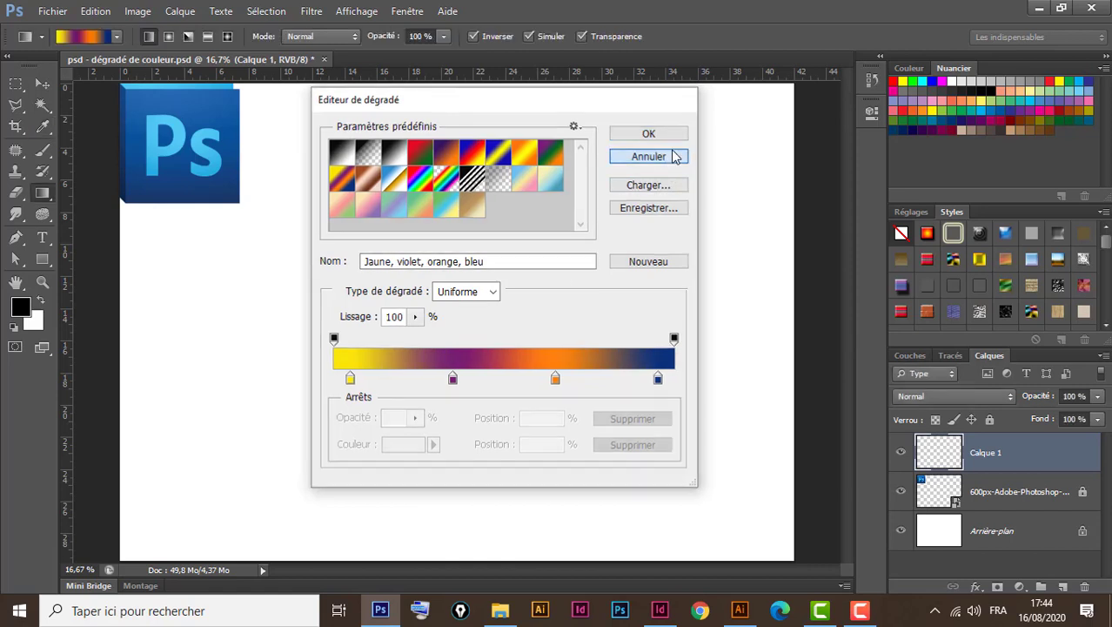
{"action": "left_click", "coordinate": [675, 156]}
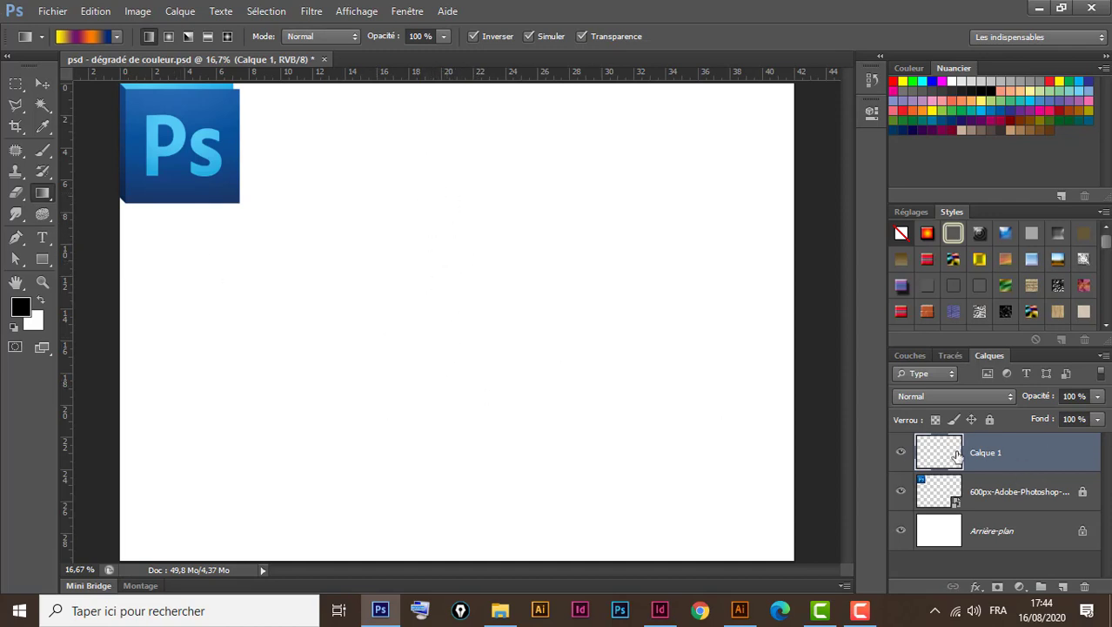
Choose the Violet, orange preset in linear style and test it from top to bottom on Calque 1, undoing the fill
{"action": "left_click", "coordinate": [117, 36]}
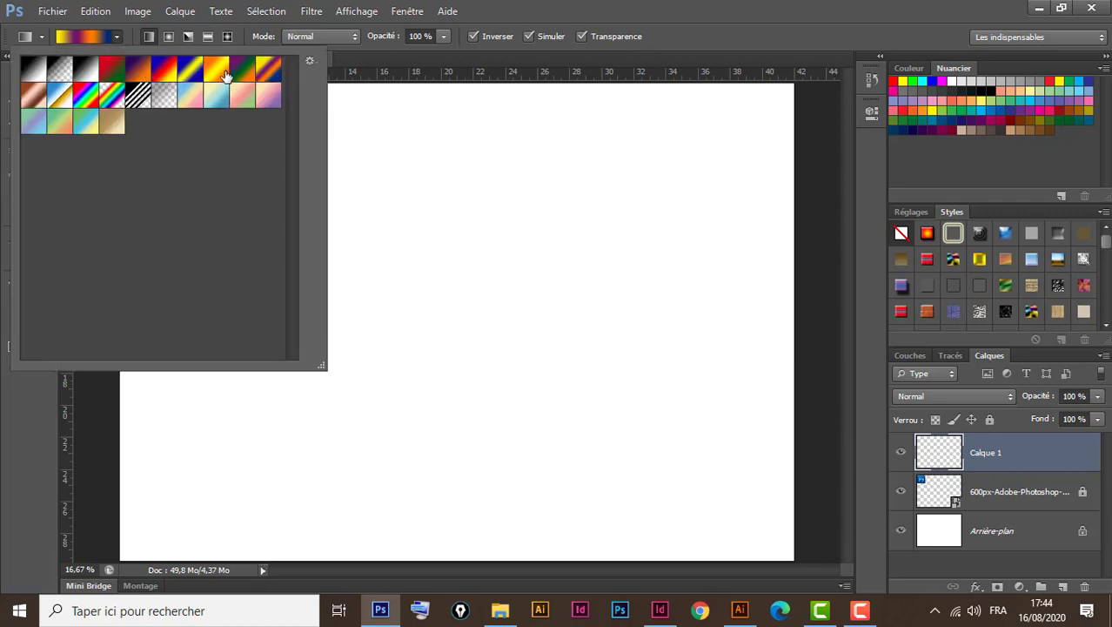
{"action": "left_click", "coordinate": [137, 76]}
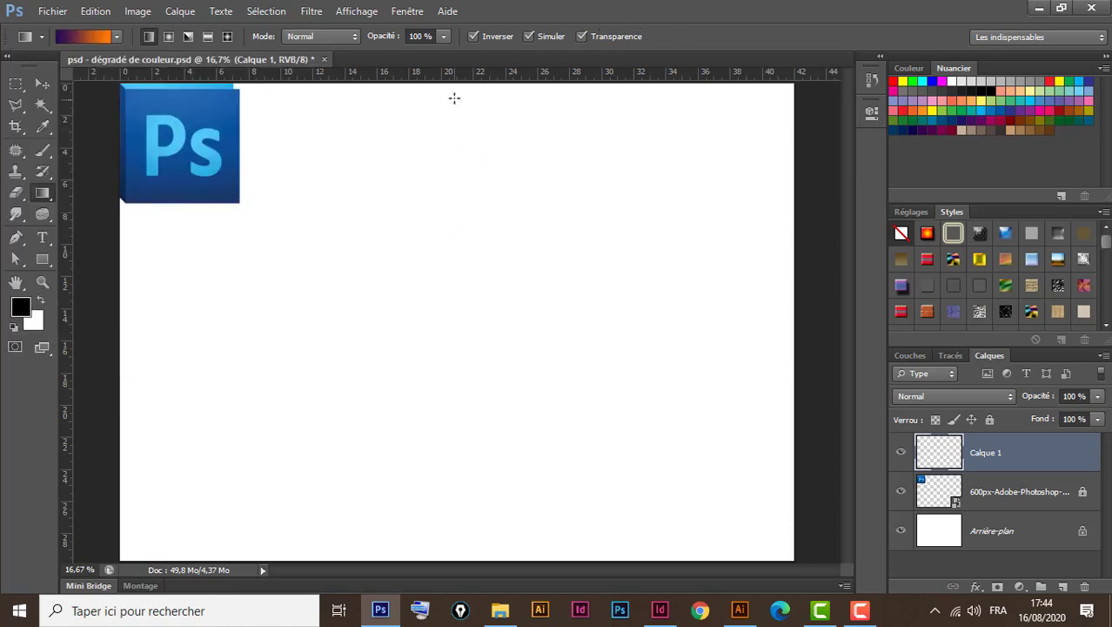
{"action": "left_click", "coordinate": [150, 36]}
{"action": "left_click_drag", "start_coordinate": [458, 87], "coordinate": [460, 557]}
{"action": "key", "text": "ctrl+z"}
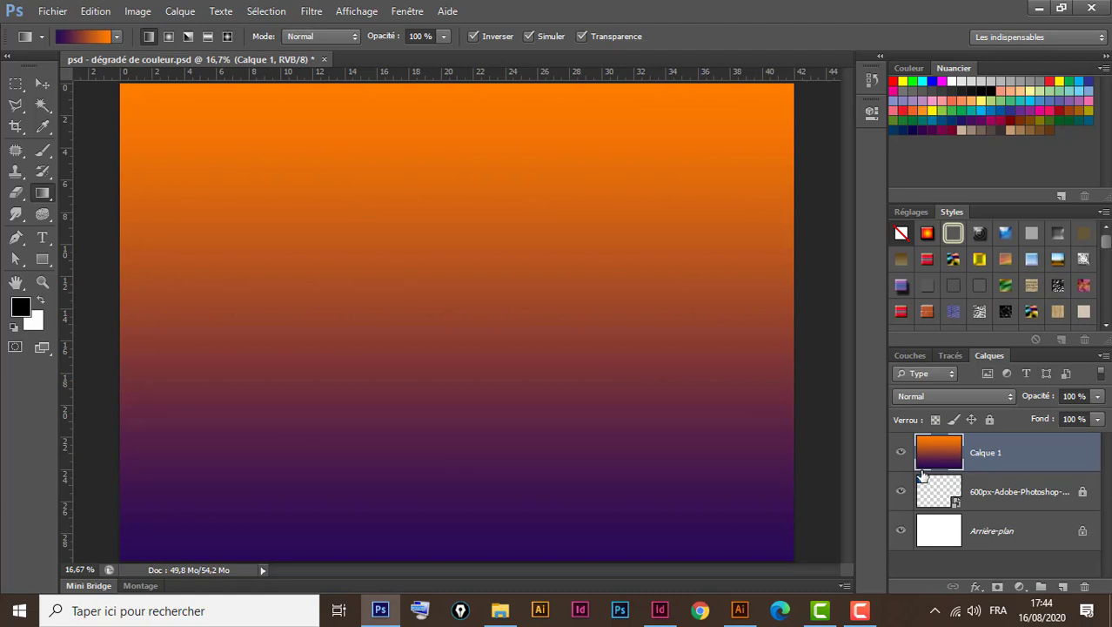
{"action": "key", "text": "ctrl+z"}
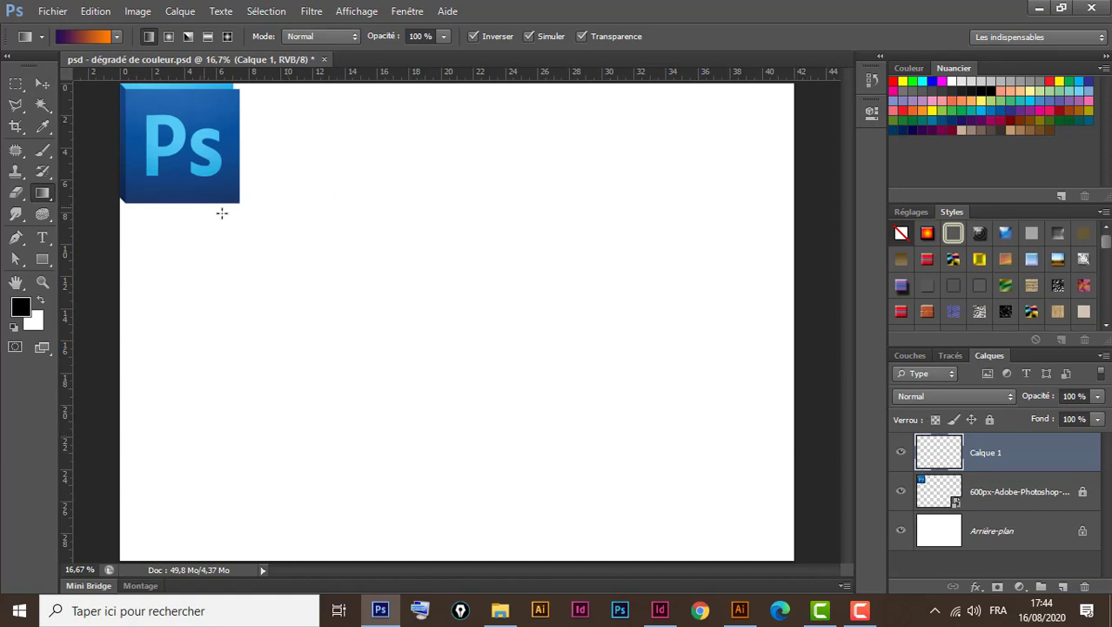
Fill a tall rectangular selection in the middle of the canvas with a vertical gradient, clear it and deselect
{"action": "left_click", "coordinate": [16, 83]}
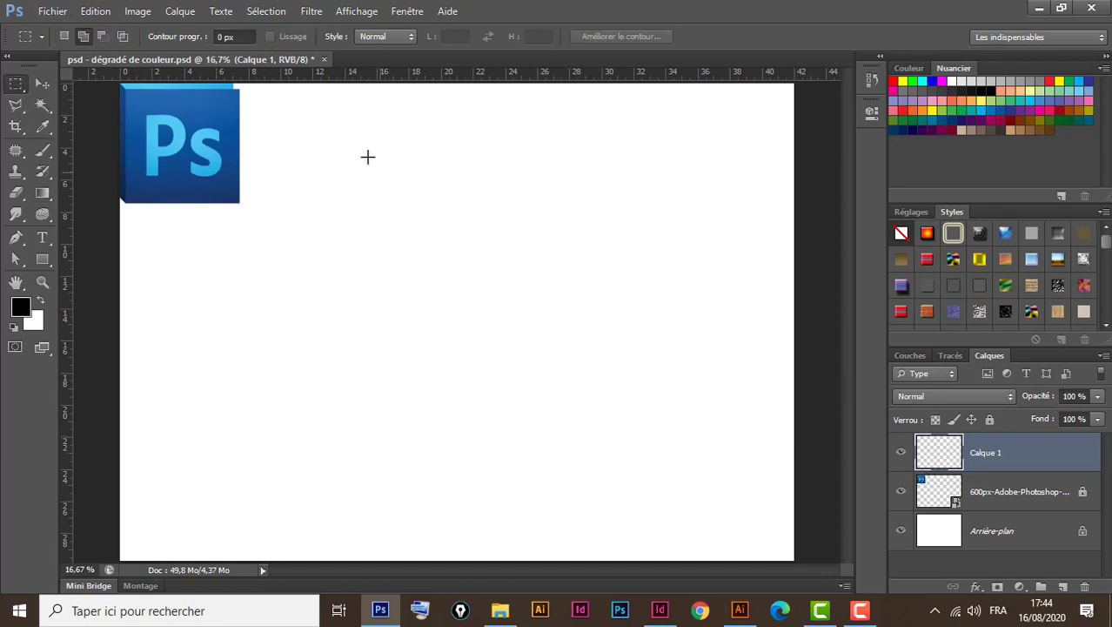
{"action": "left_click_drag", "start_coordinate": [343, 112], "coordinate": [525, 536]}
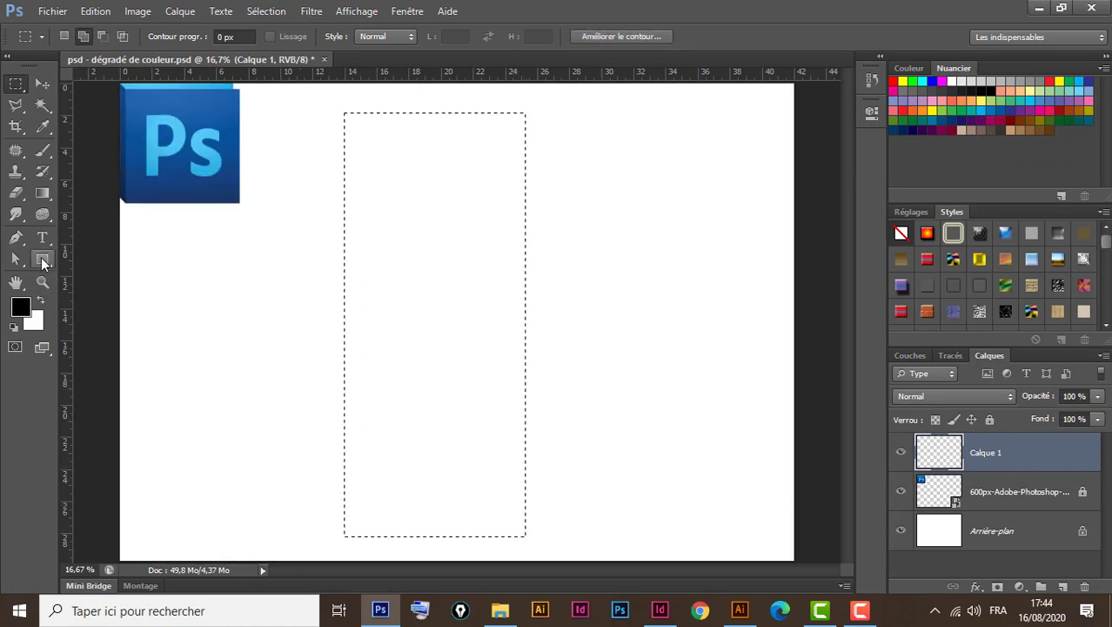
{"action": "left_click", "coordinate": [43, 193]}
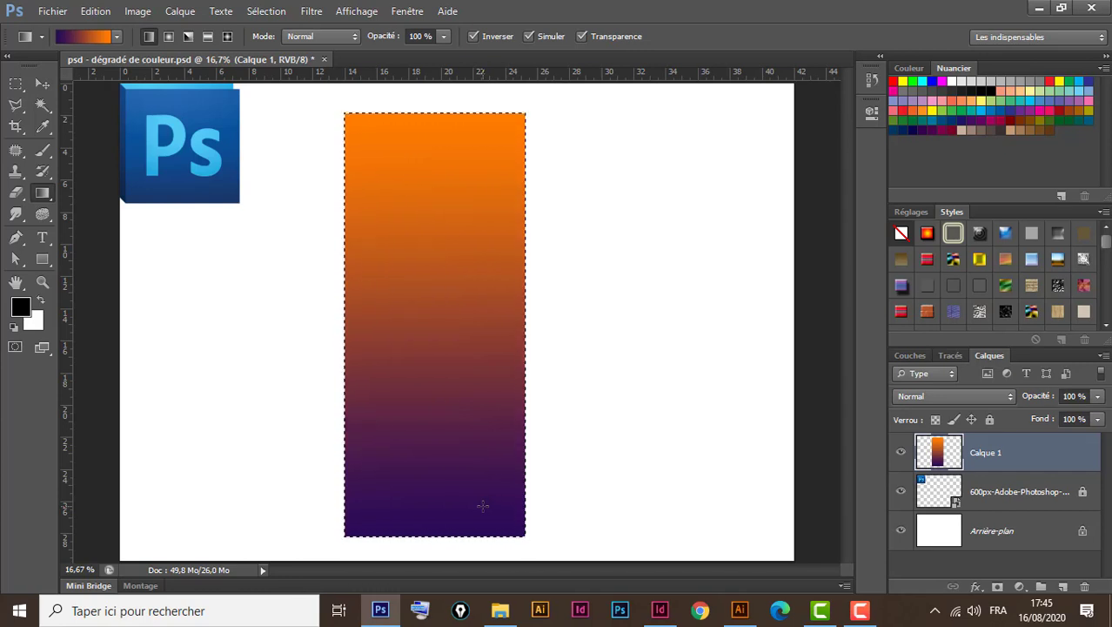
{"action": "key", "text": "Delete"}
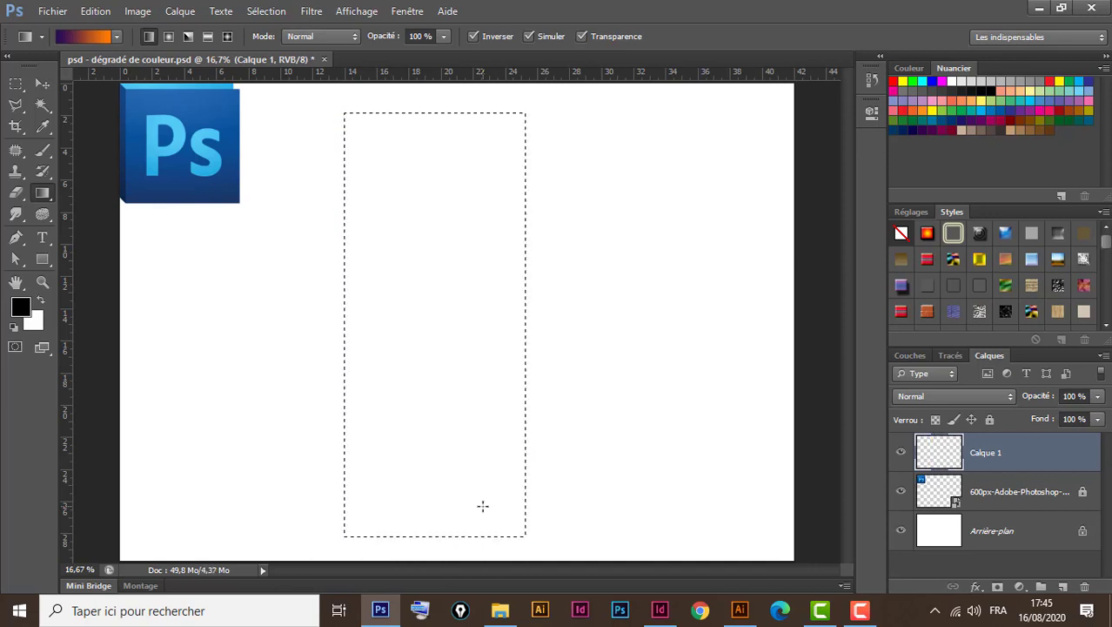
{"action": "key", "text": "ctrl+d"}
Fill Calque 1 with horizontal linear gradients, once with Inverser on and in both directions with Inverser off
{"action": "left_click_drag", "start_coordinate": [129, 331], "coordinate": [793, 338]}
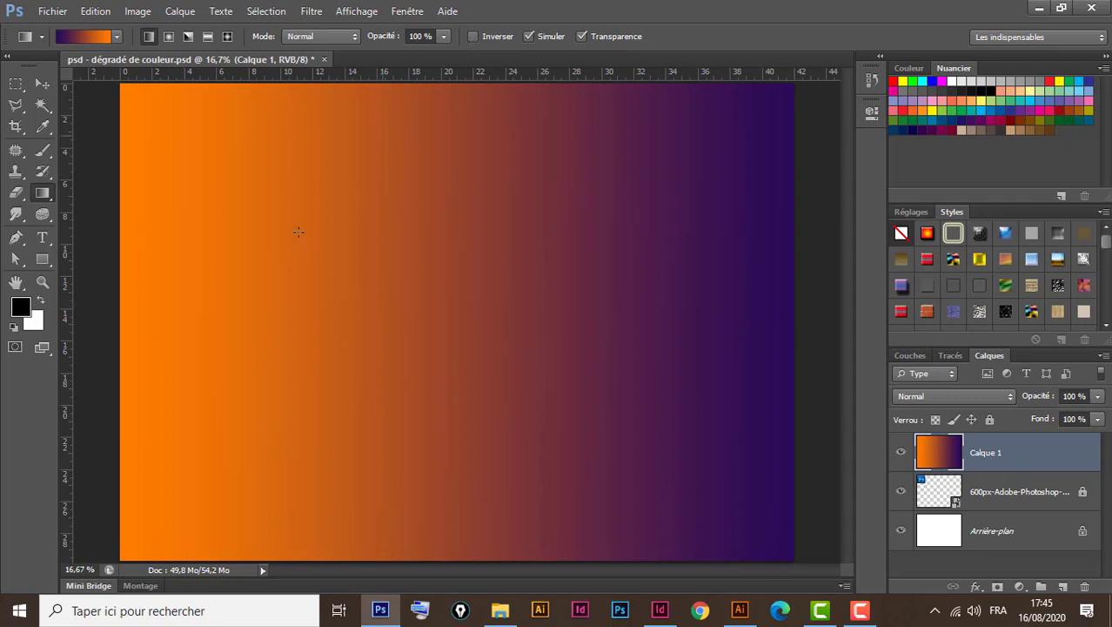
{"action": "left_click_drag", "start_coordinate": [128, 358], "coordinate": [782, 363]}
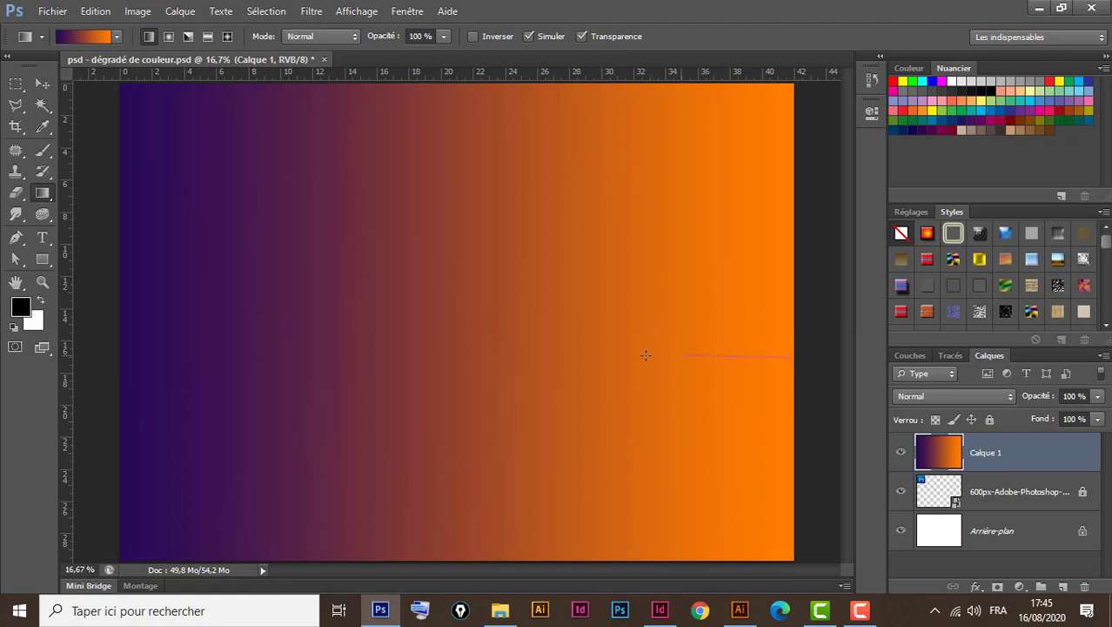
{"action": "left_click_drag", "start_coordinate": [646, 355], "coordinate": [118, 344]}
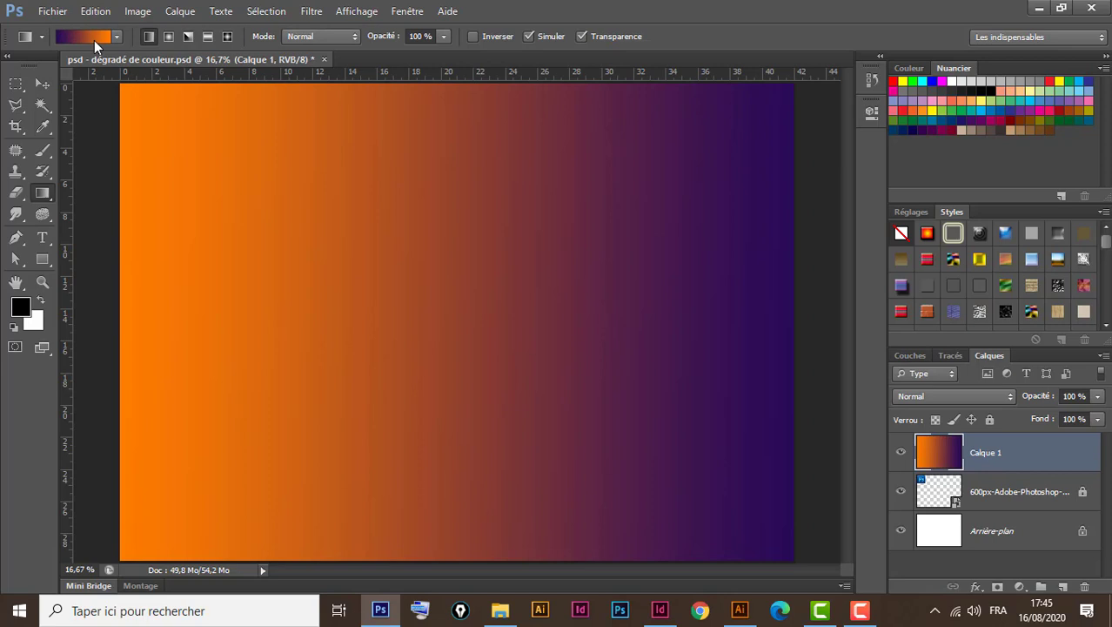
Enable Inverser and refill Calque 1 with linear gradients drawn horizontally, along both diagonals and over a short diagonal near the centre
{"action": "left_click", "coordinate": [477, 40]}
{"action": "left_click_drag", "start_coordinate": [341, 357], "coordinate": [775, 350]}
{"action": "left_click_drag", "start_coordinate": [766, 119], "coordinate": [130, 547]}
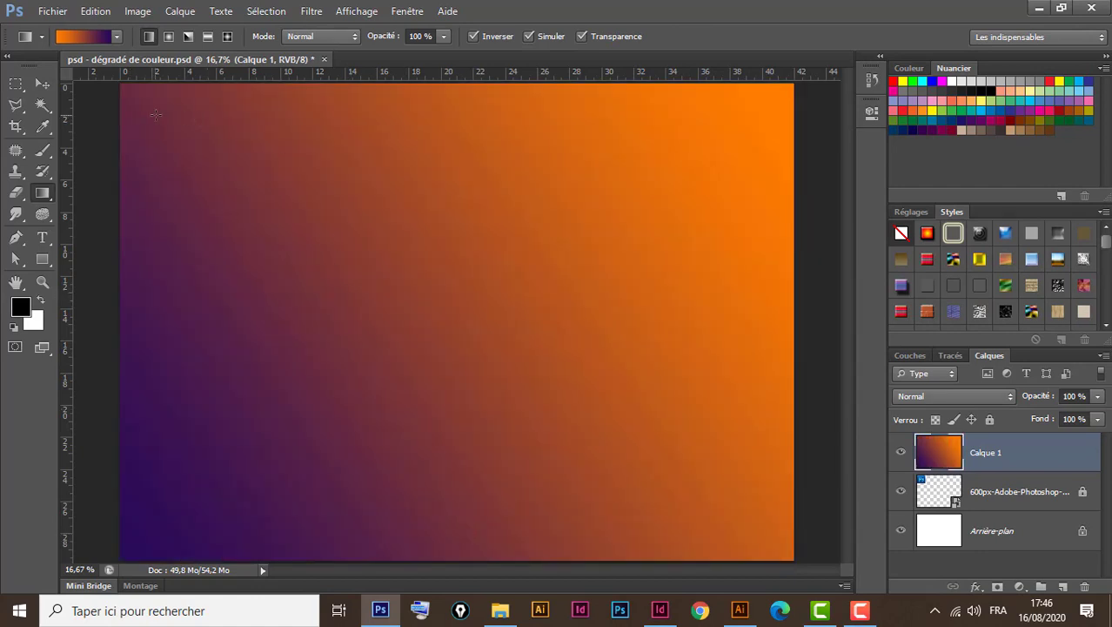
{"action": "mouse_move", "coordinate": [155, 114]}
{"action": "left_mouse_down"}
{"action": "mouse_move", "coordinate": [480, 378]}
{"action": "mouse_move", "coordinate": [703, 525]}
{"action": "left_mouse_up"}
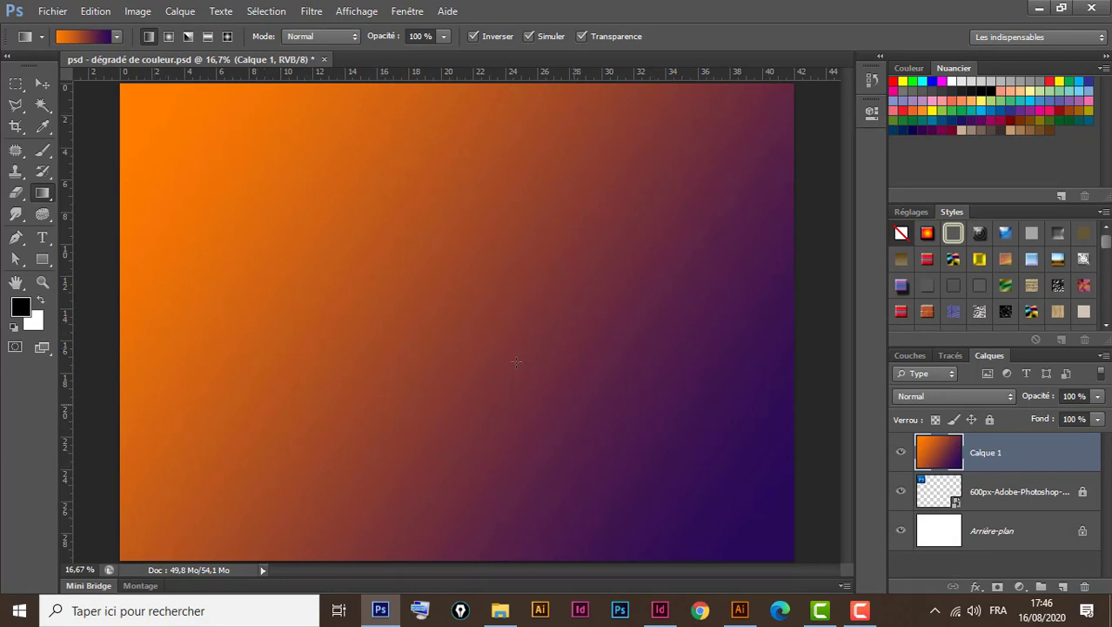
{"action": "left_click_drag", "start_coordinate": [380, 275], "coordinate": [483, 374]}
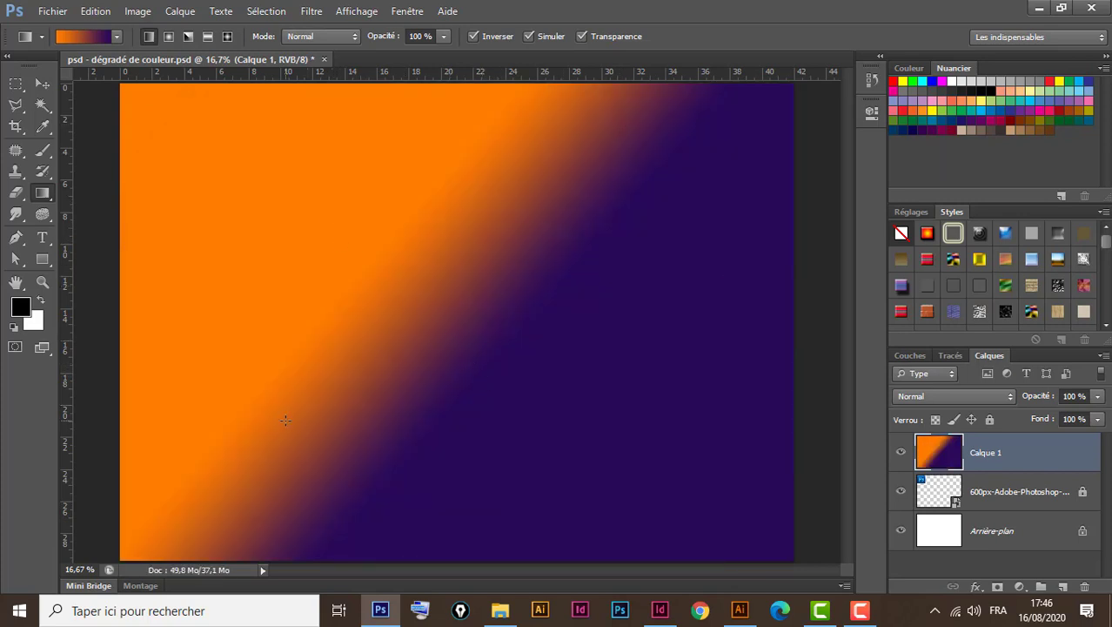
Disable Inverser and fill Calque 1 with a radial Violet, orange gradient from the canvas centre to the upper-right corner
{"action": "left_click", "coordinate": [476, 39]}
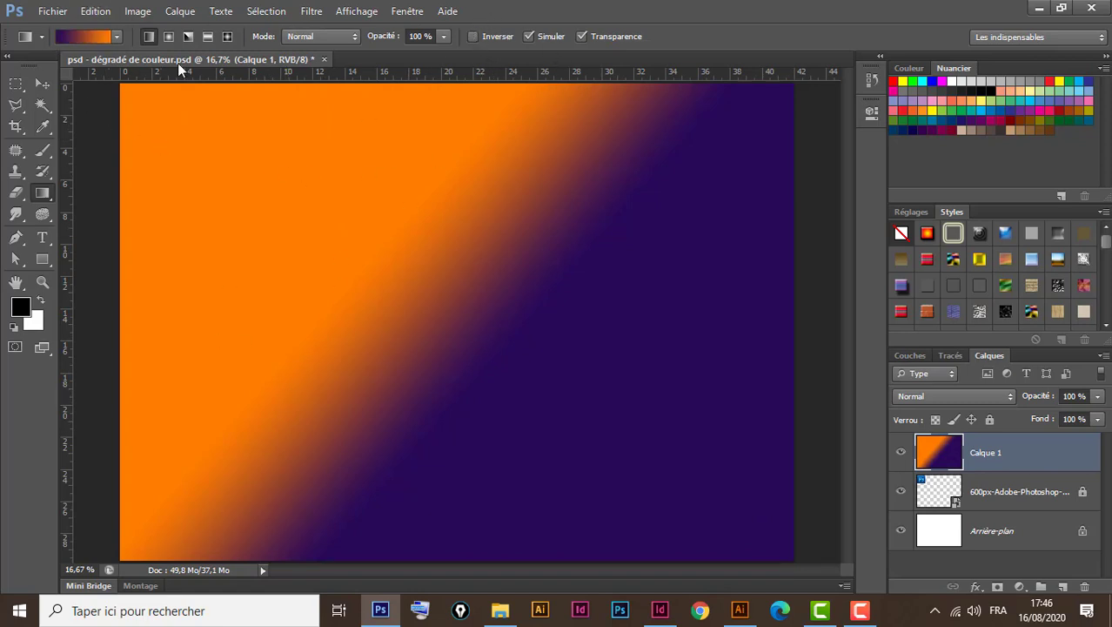
{"action": "left_click", "coordinate": [169, 38]}
{"action": "left_click_drag", "start_coordinate": [455, 332], "coordinate": [779, 90]}
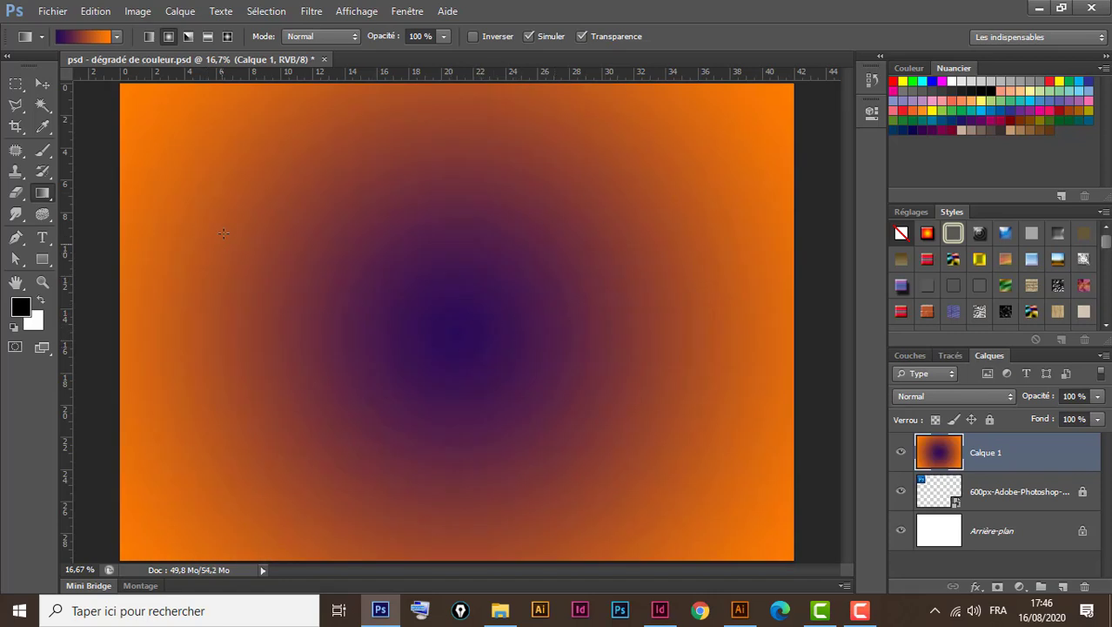
Set the active gradient to the Jaune, violet, orange, bleu preset in the gradient editor
{"action": "left_click", "coordinate": [96, 36]}
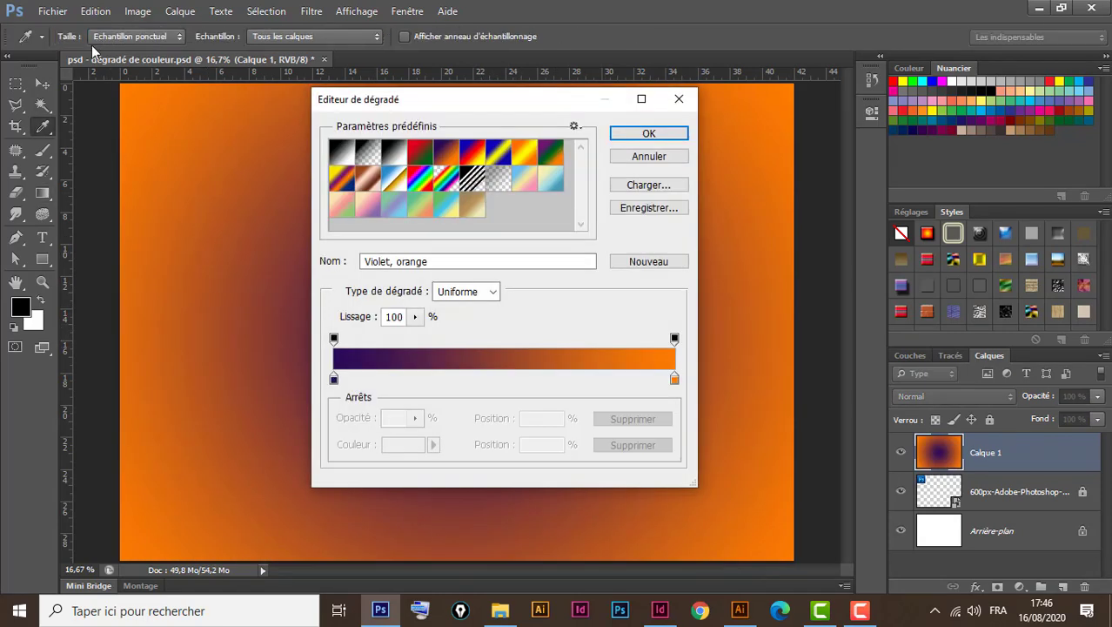
{"action": "left_click", "coordinate": [341, 185]}
{"action": "left_click", "coordinate": [649, 133]}
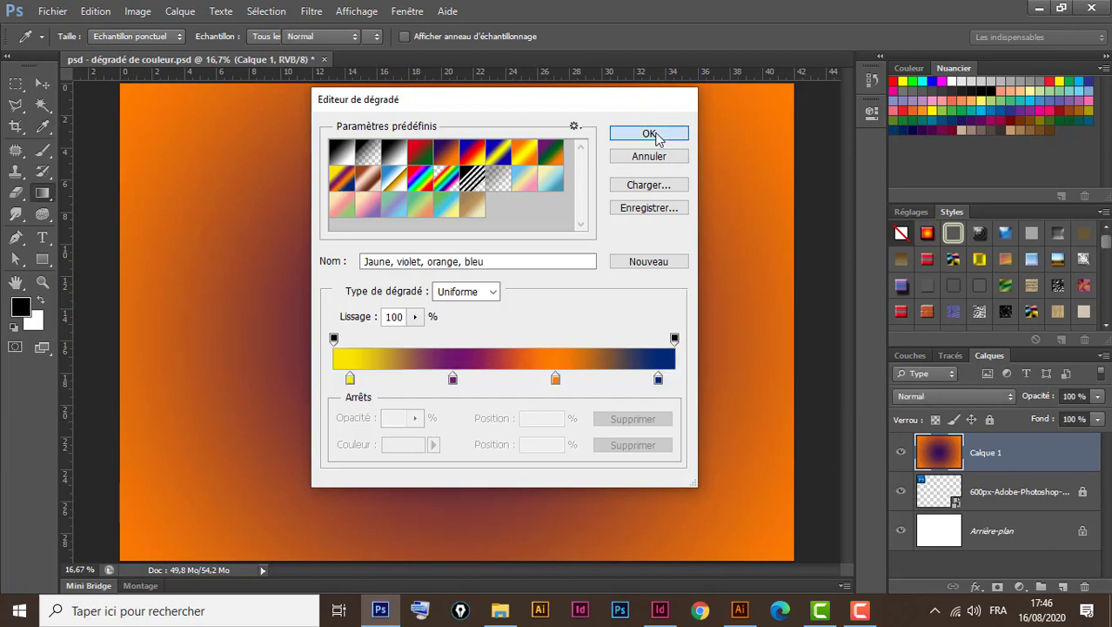
Fill Calque 1 in turn with radial, angle and reflected gradients, drawn diagonally, horizontally and vertically respectively
{"action": "left_click_drag", "start_coordinate": [461, 320], "coordinate": [773, 96]}
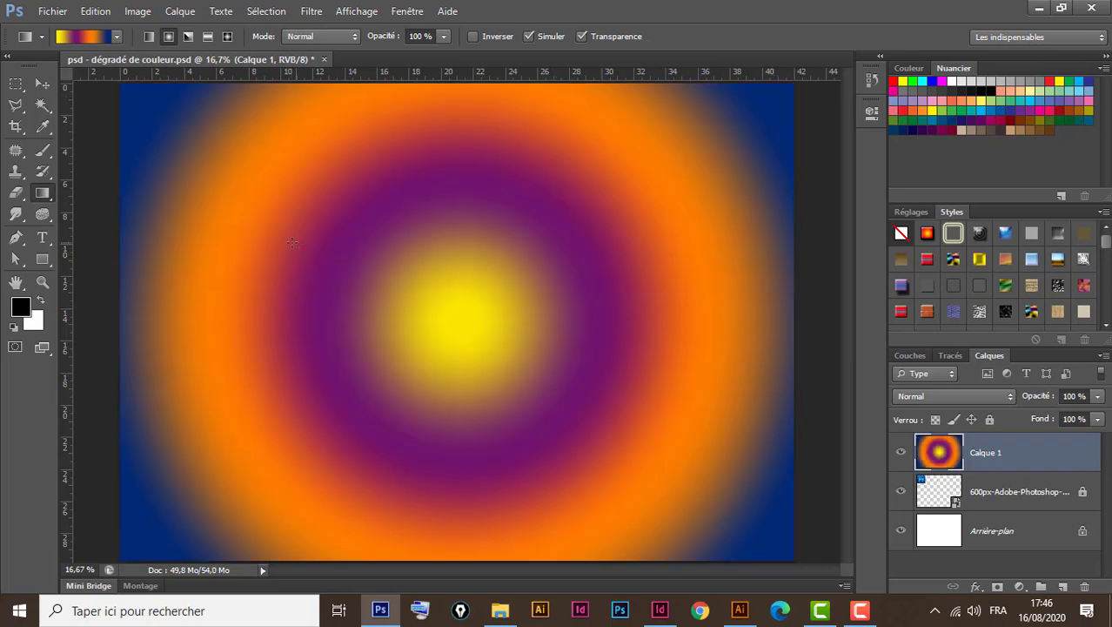
{"action": "left_click", "coordinate": [188, 38]}
{"action": "left_click_drag", "start_coordinate": [451, 321], "coordinate": [788, 323]}
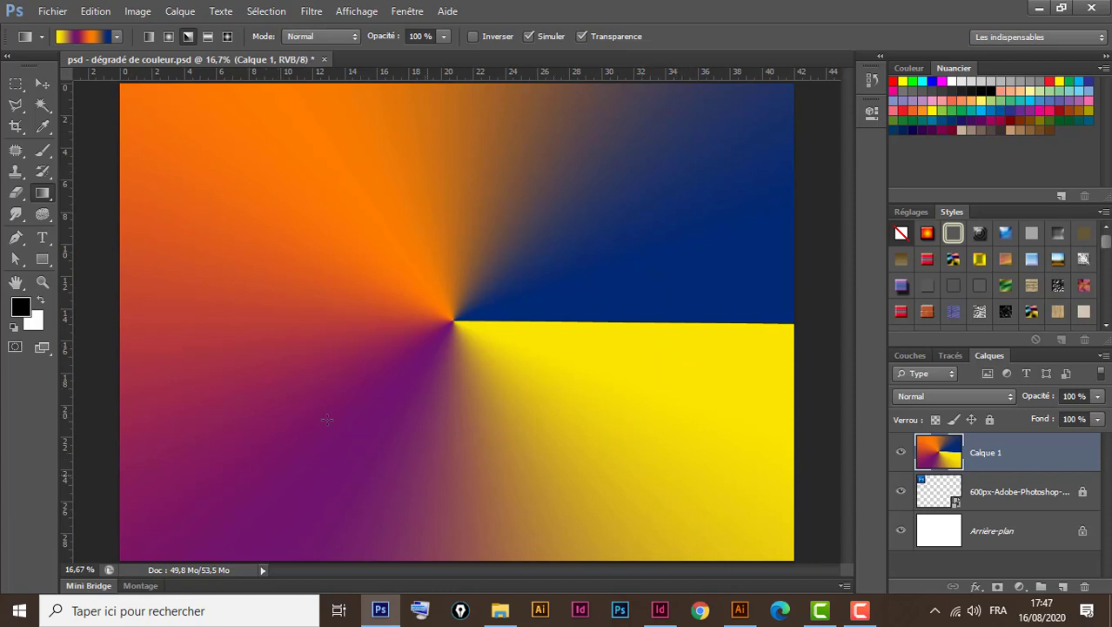
{"action": "left_click", "coordinate": [208, 36]}
{"action": "left_click_drag", "start_coordinate": [444, 338], "coordinate": [443, 518]}
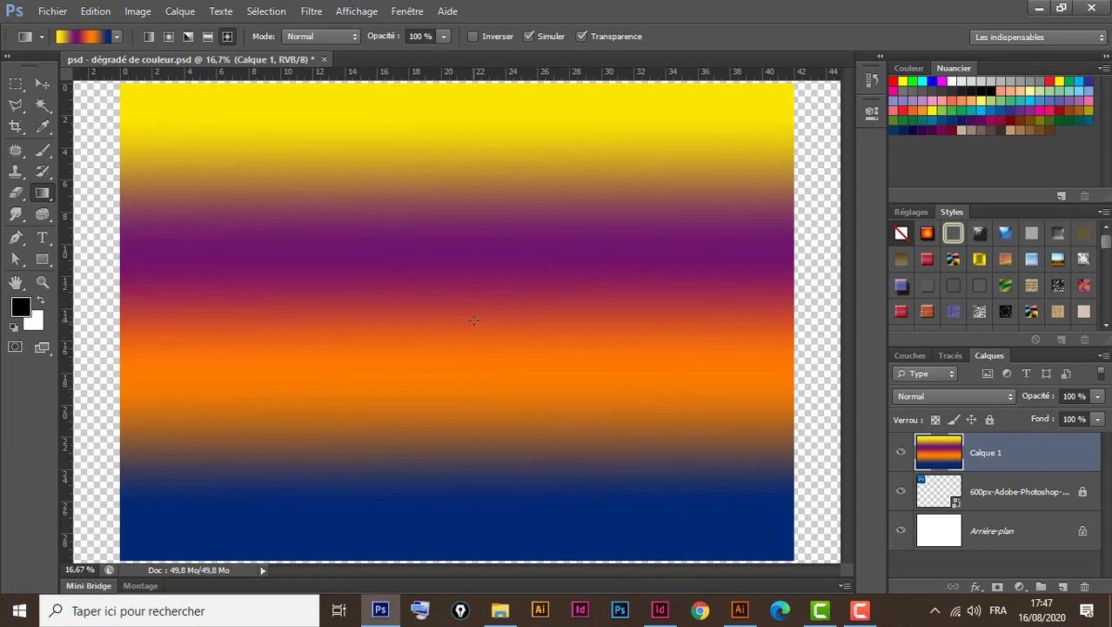
Fill Calque 1 with a large centred diamond gradient, then with small ones at the canvas centre, upper-left area and lower-right area
{"action": "left_click_drag", "start_coordinate": [492, 324], "coordinate": [758, 128]}
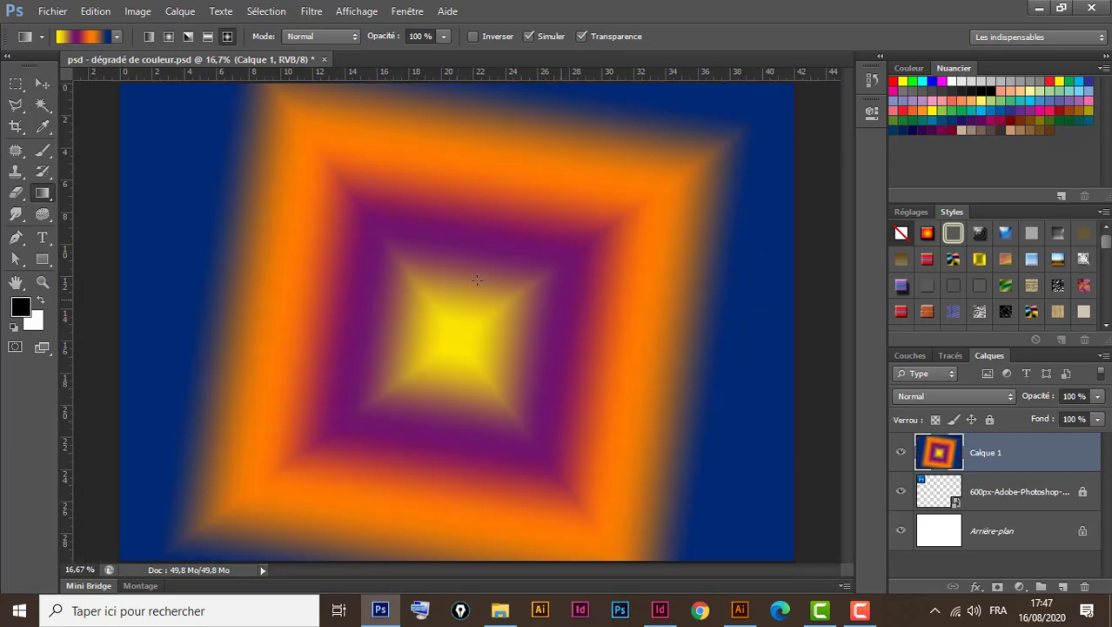
{"action": "left_click_drag", "start_coordinate": [463, 338], "coordinate": [501, 332]}
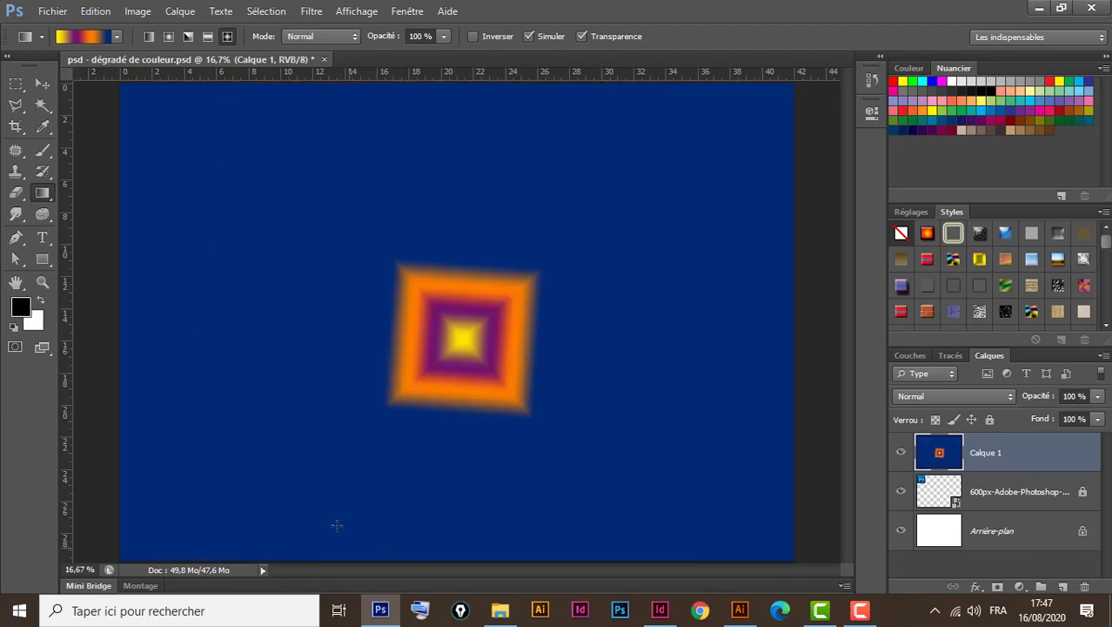
{"action": "left_click_drag", "start_coordinate": [224, 169], "coordinate": [301, 235]}
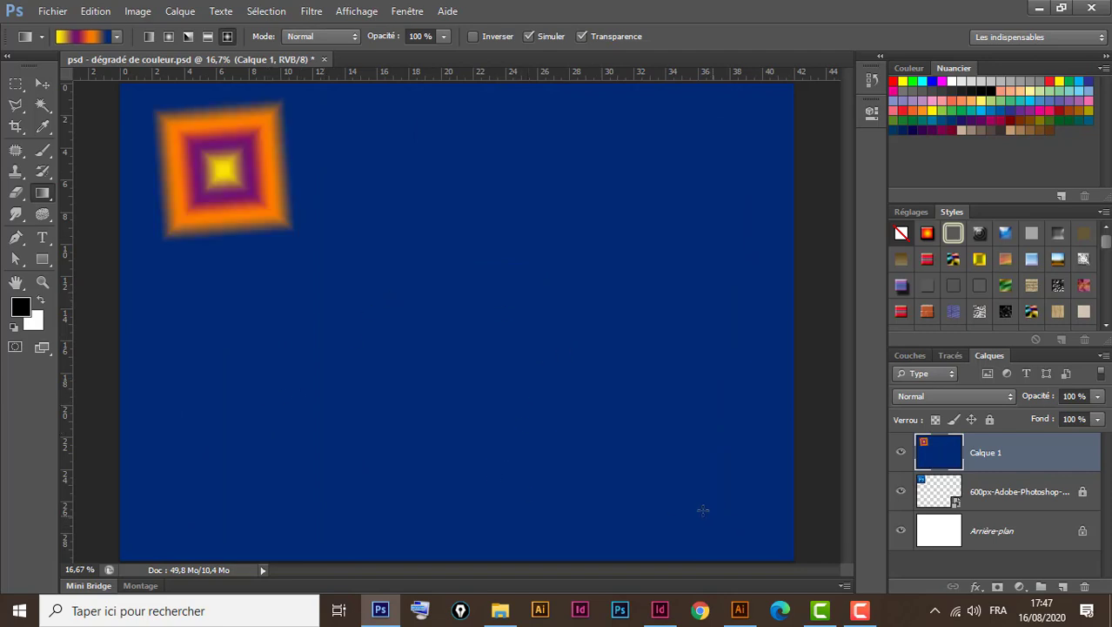
{"action": "left_click_drag", "start_coordinate": [691, 481], "coordinate": [623, 390]}
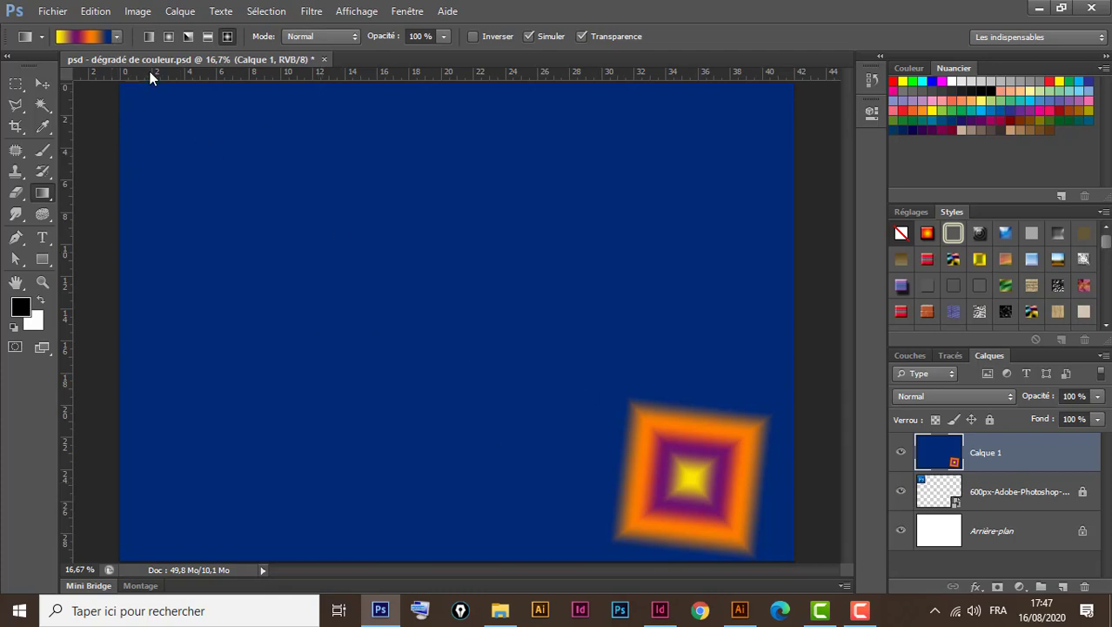
Switch the gradient style to linear and fill Calque 1 horizontally towards the canvas's right edge
{"action": "left_click", "coordinate": [148, 38]}
{"action": "left_click_drag", "start_coordinate": [439, 334], "coordinate": [786, 332]}
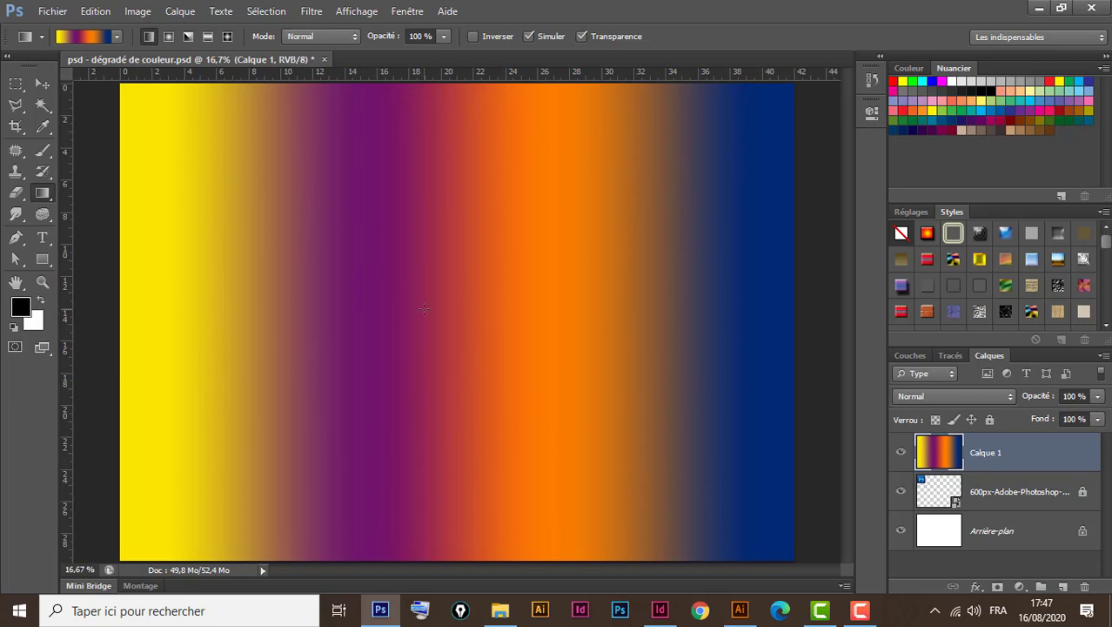
Move the yellow colour stop of the active gradient to position 0% in the gradient editor
{"action": "left_click", "coordinate": [90, 37]}
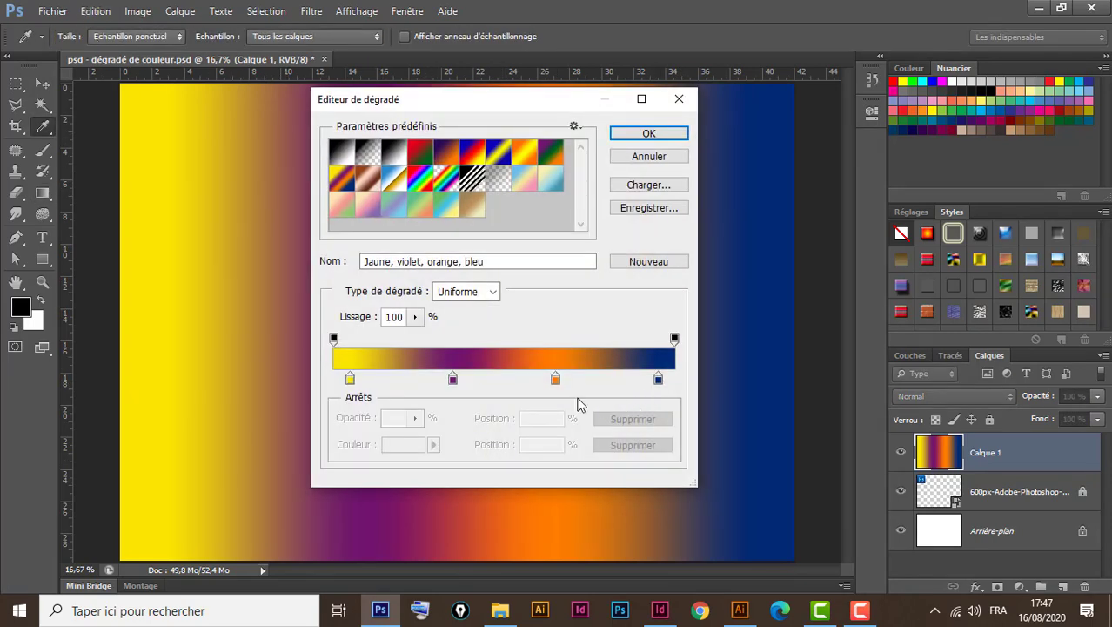
{"action": "left_click_drag", "start_coordinate": [523, 106], "coordinate": [751, 22]}
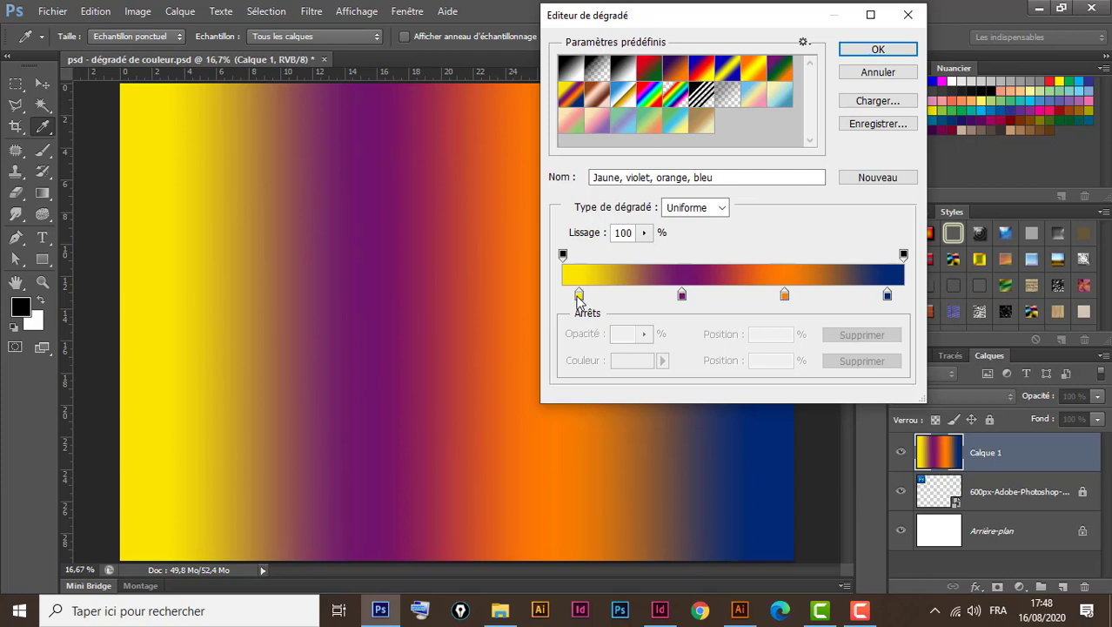
{"action": "left_click_drag", "start_coordinate": [579, 296], "coordinate": [562, 298]}
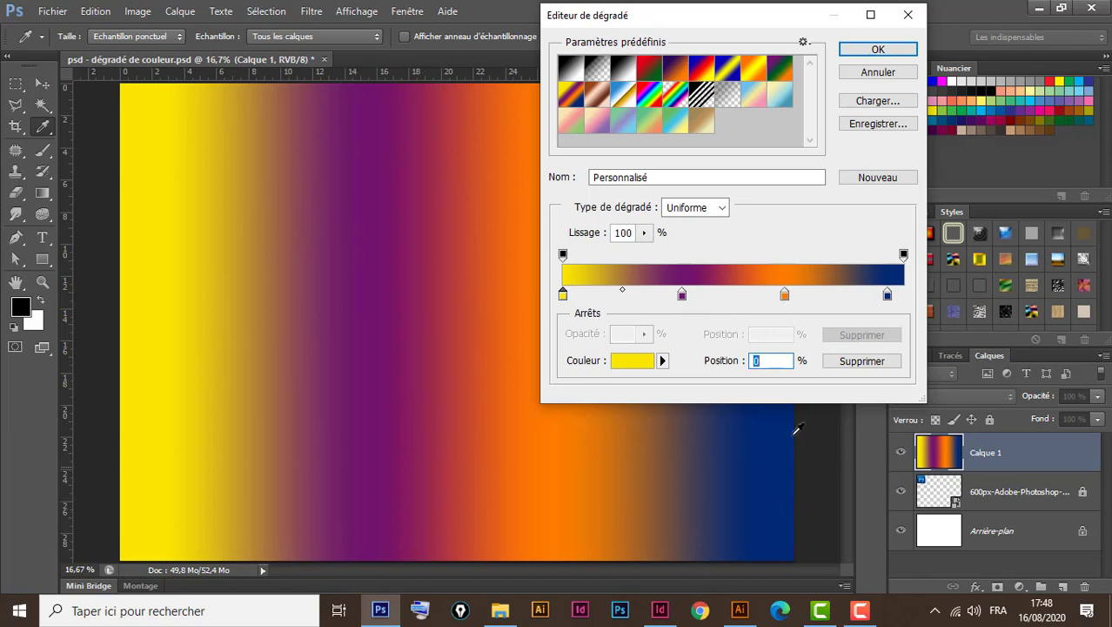
Recolour the gradient's orange stop at 65% to red fd000c, accept the edit, and fill Calque 1 horizontally with it
{"action": "left_click", "coordinate": [784, 296]}
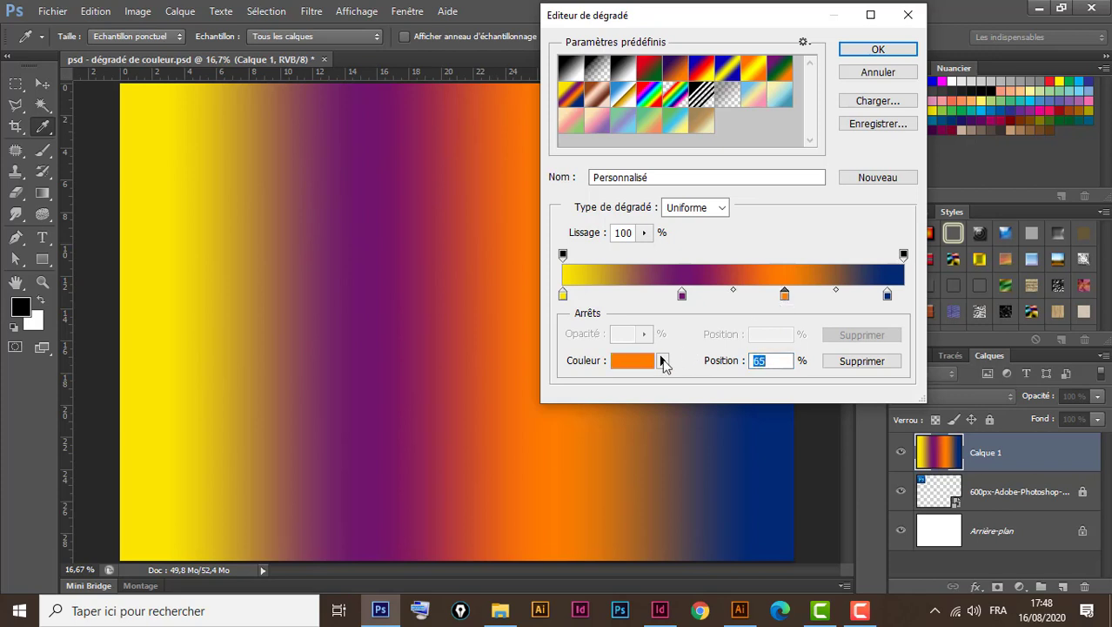
{"action": "left_click", "coordinate": [681, 296]}
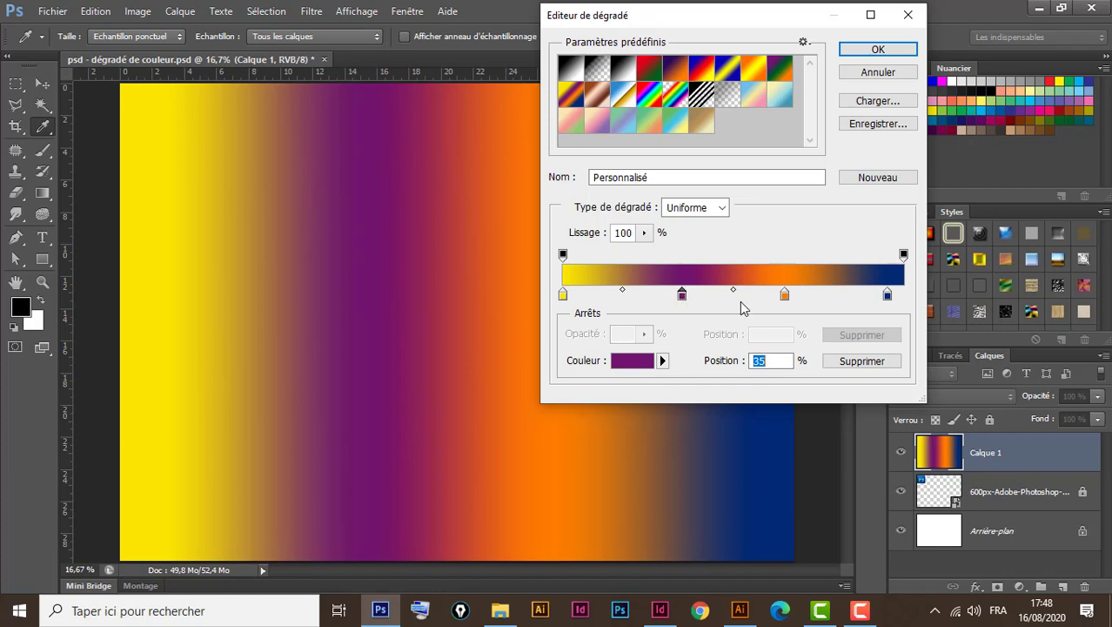
{"action": "left_click", "coordinate": [785, 296]}
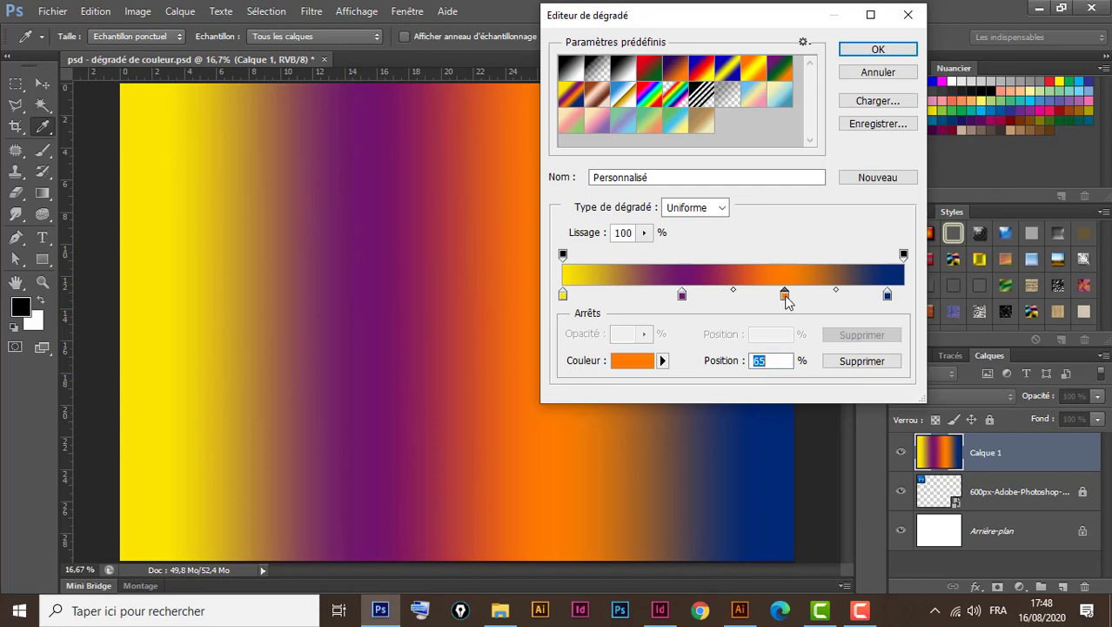
{"action": "left_click", "coordinate": [638, 363]}
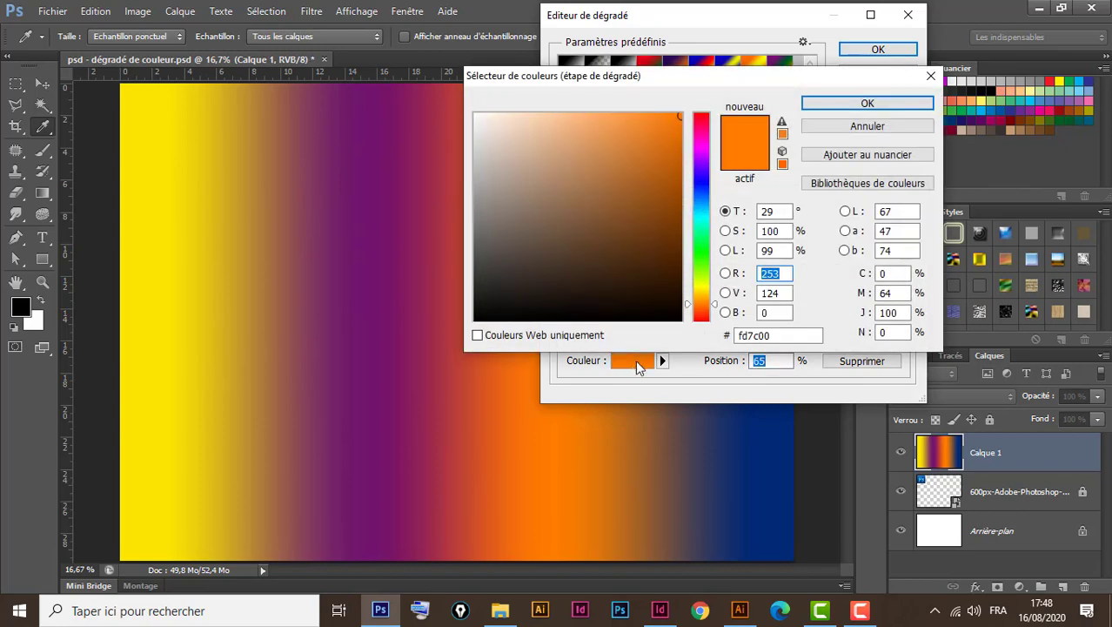
{"action": "left_click", "coordinate": [704, 117]}
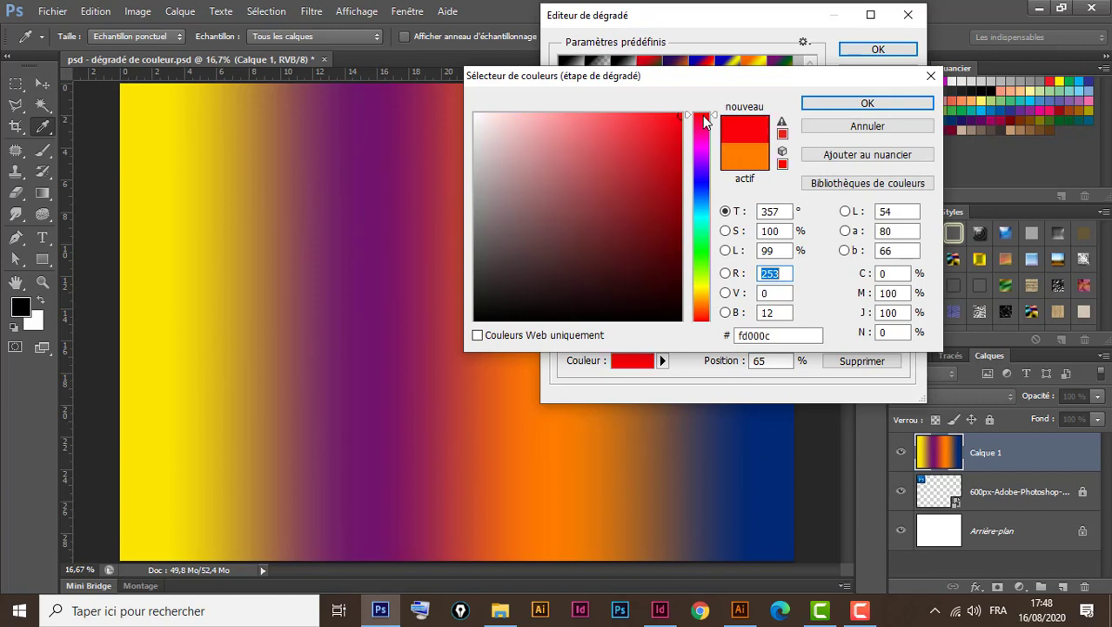
{"action": "left_click", "coordinate": [857, 104]}
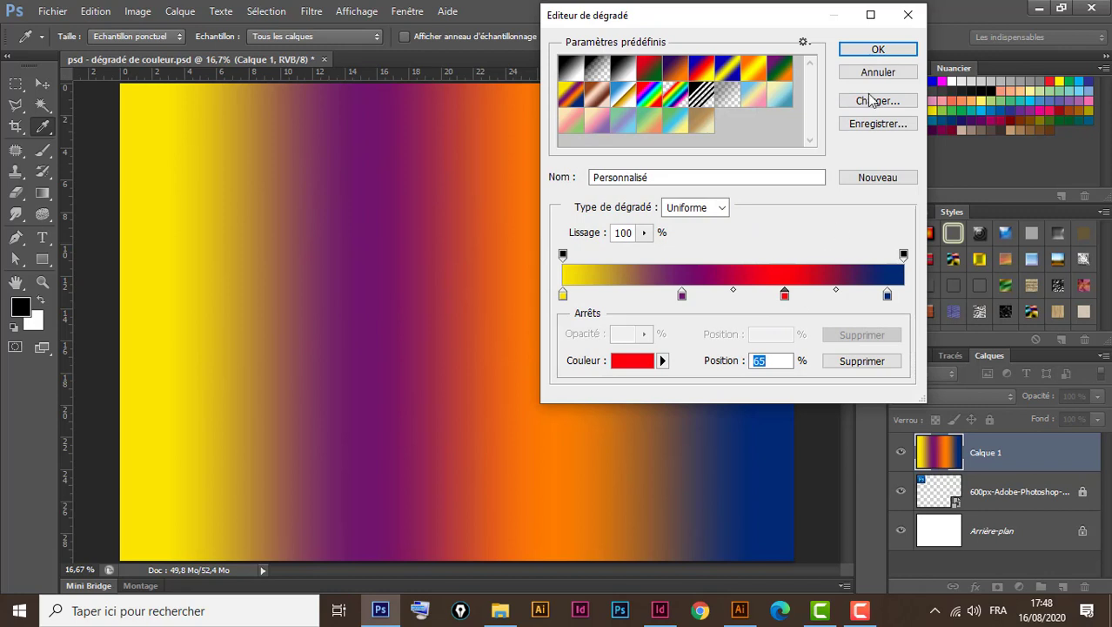
{"action": "left_click", "coordinate": [879, 49]}
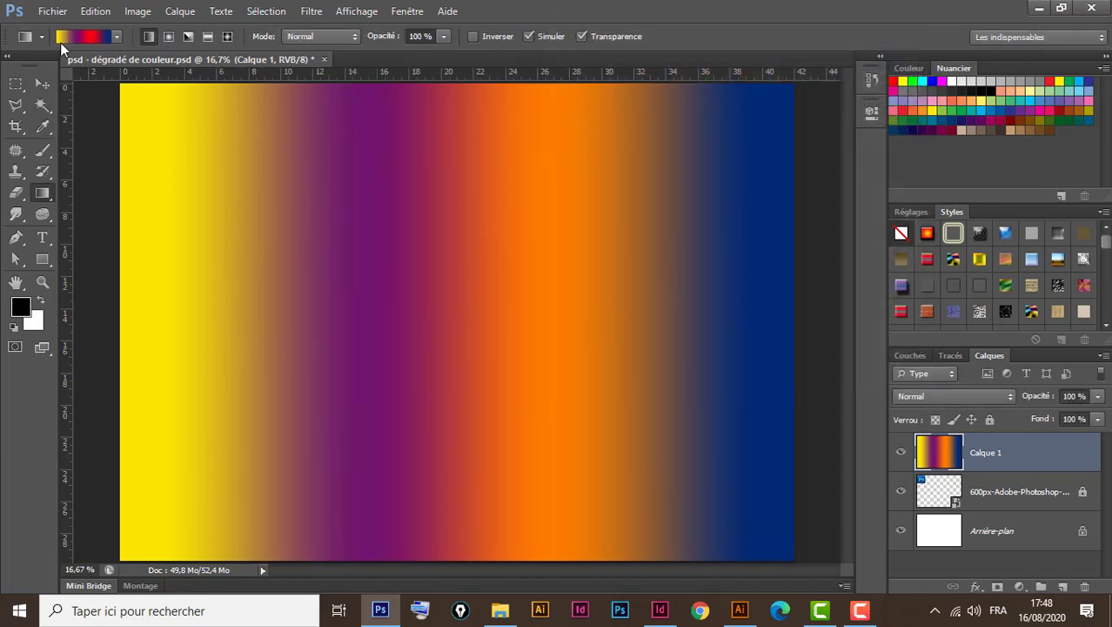
{"action": "left_click_drag", "start_coordinate": [177, 377], "coordinate": [793, 386]}
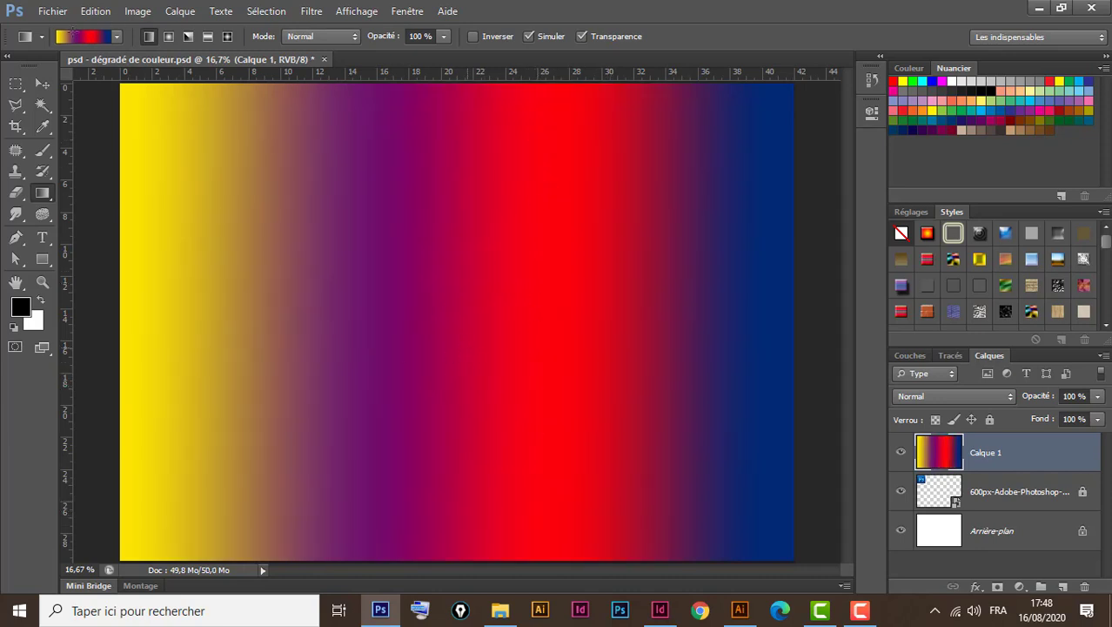
Name the customised gradient "4 couleurs" and save it as a new preset
{"action": "left_click", "coordinate": [89, 34]}
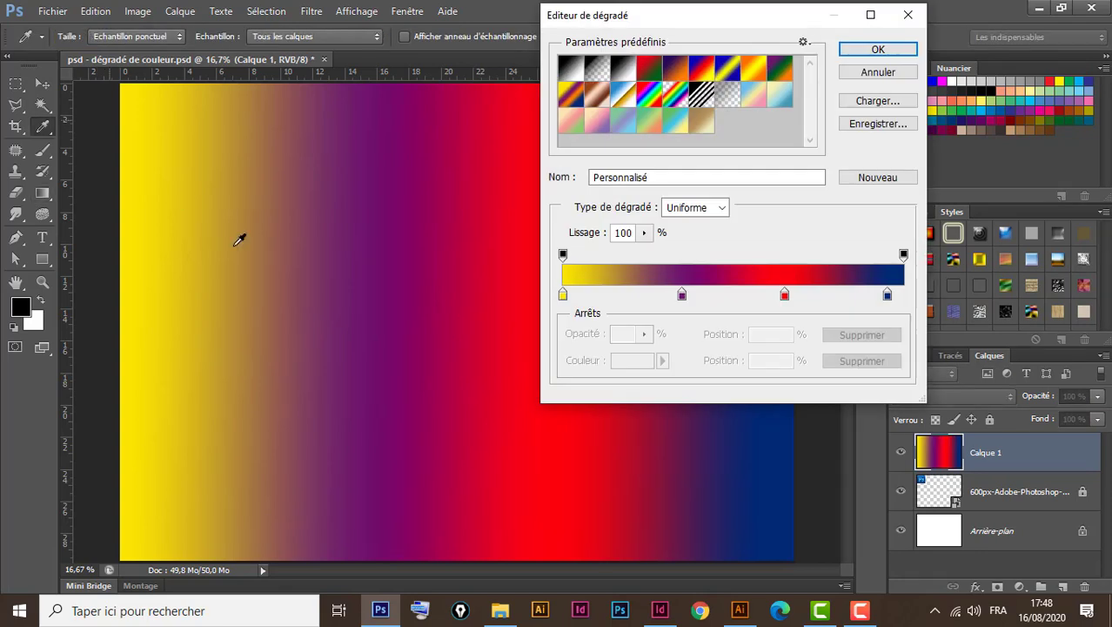
{"action": "left_click_drag", "start_coordinate": [764, 21], "coordinate": [775, 73]}
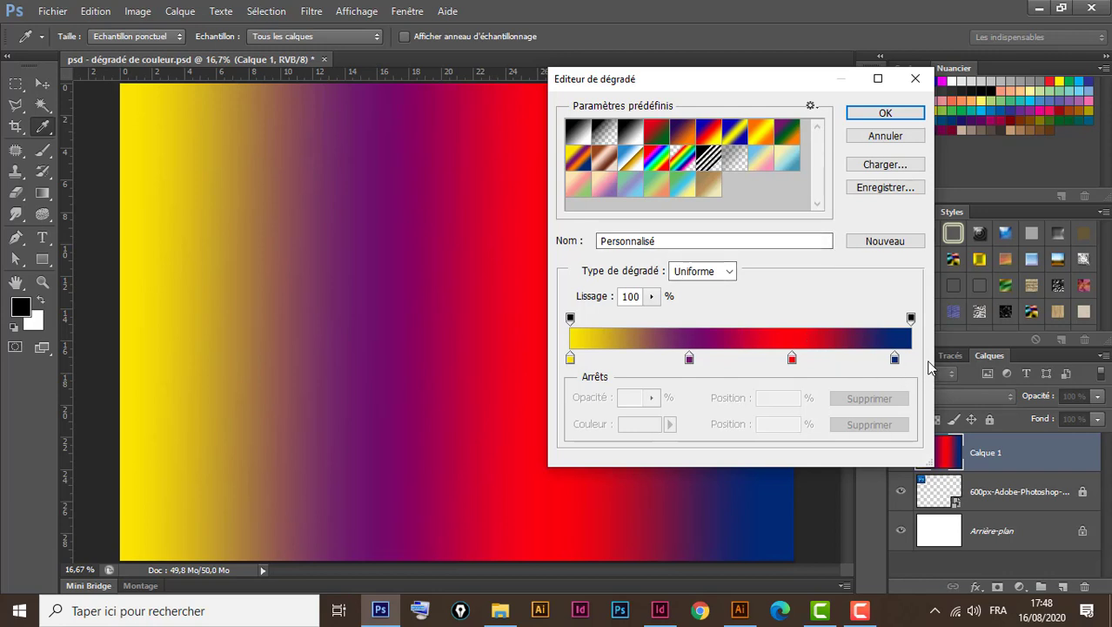
{"action": "left_click_drag", "start_coordinate": [668, 242], "coordinate": [571, 235]}
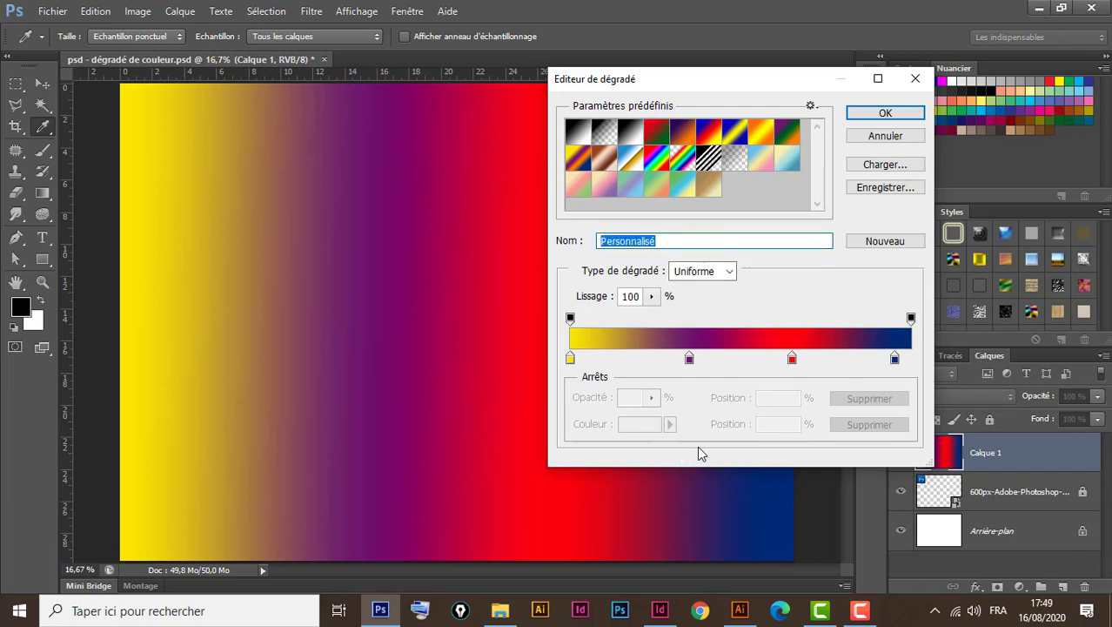
{"action": "type", "text": "4 couleurs"}
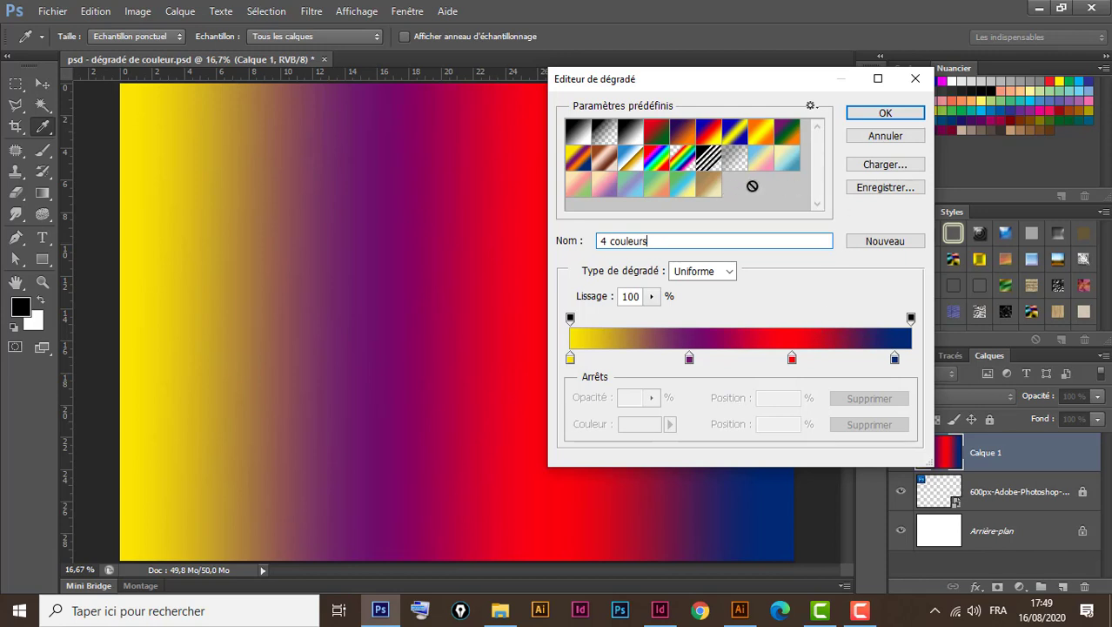
{"action": "left_click", "coordinate": [886, 241]}
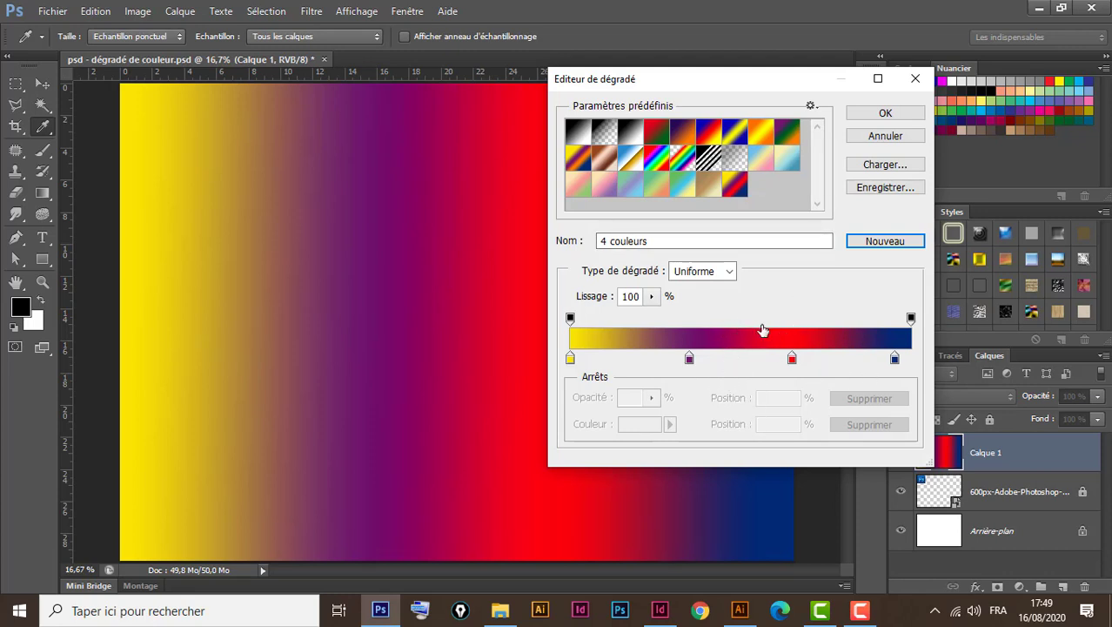
{"action": "left_click", "coordinate": [731, 276]}
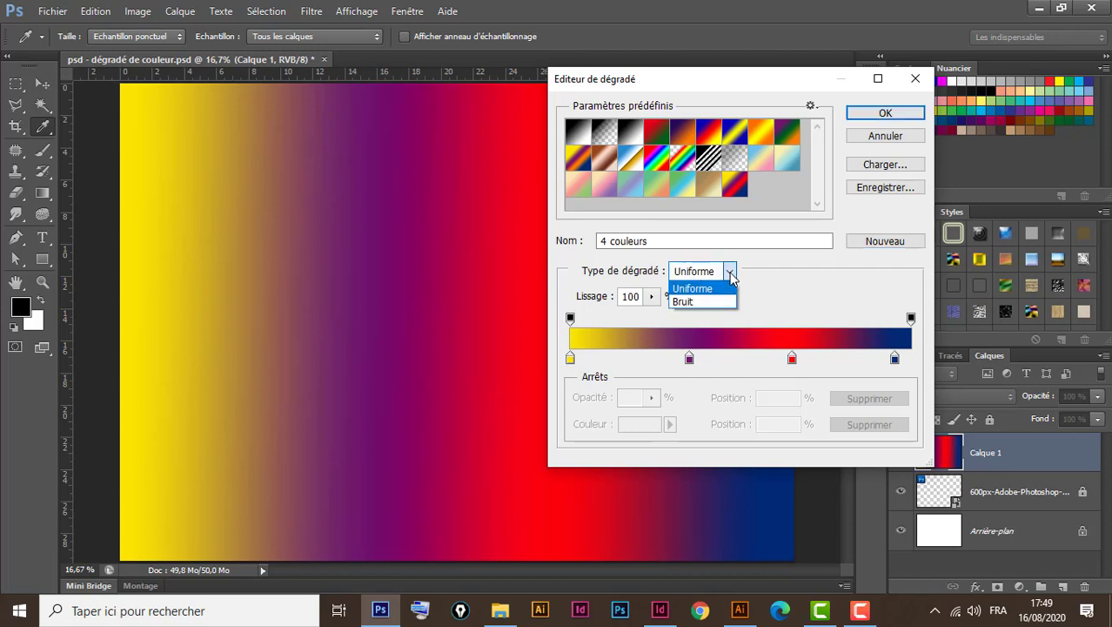
{"action": "left_click", "coordinate": [734, 274]}
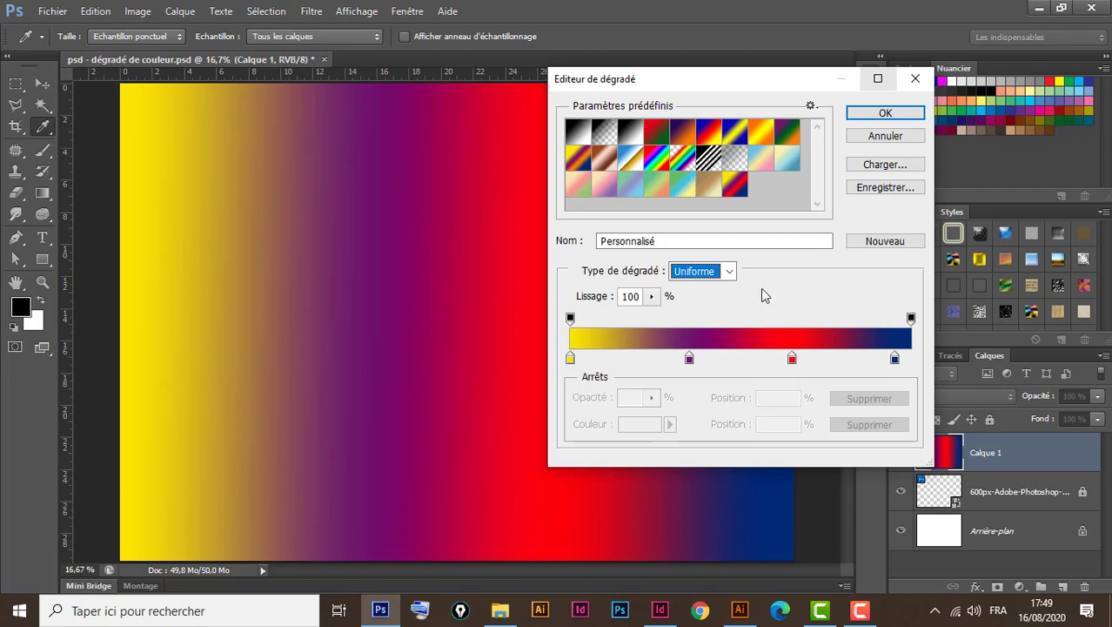
Choose the Chrome gradient preset and fill Calque 1 with it, first horizontally and then vertically from top to bottom
{"action": "left_click", "coordinate": [657, 163]}
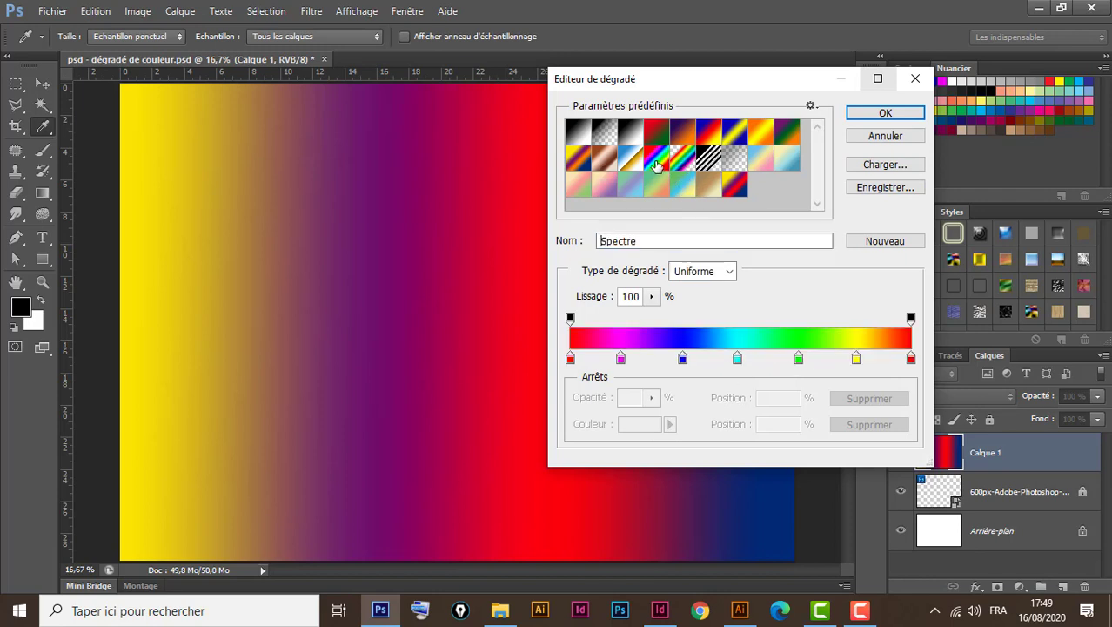
{"action": "left_click", "coordinate": [630, 168]}
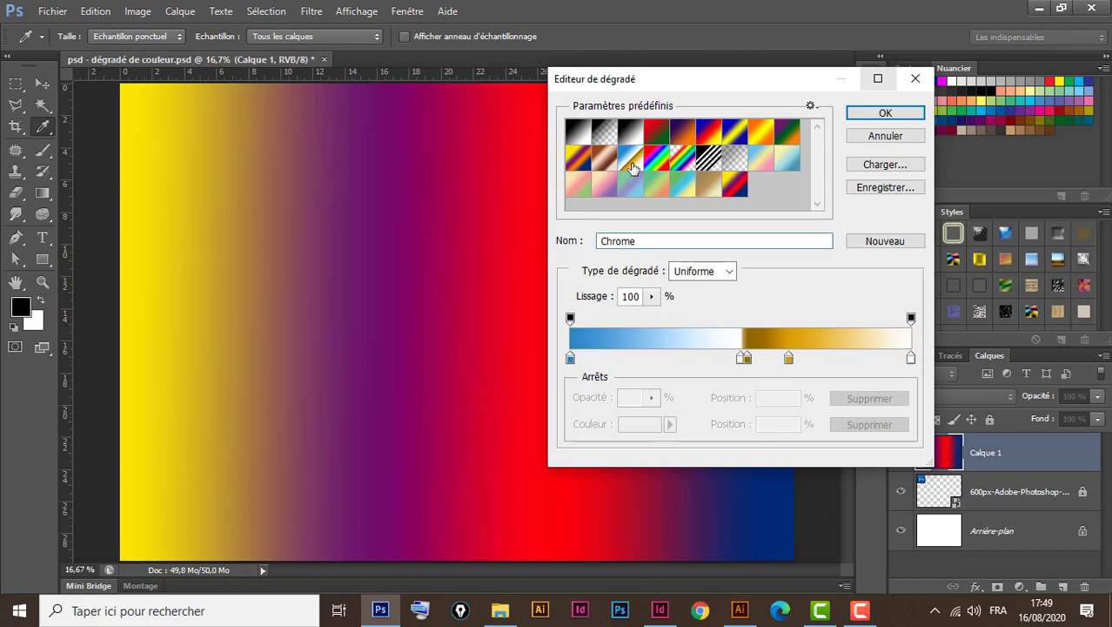
{"action": "left_click", "coordinate": [886, 114]}
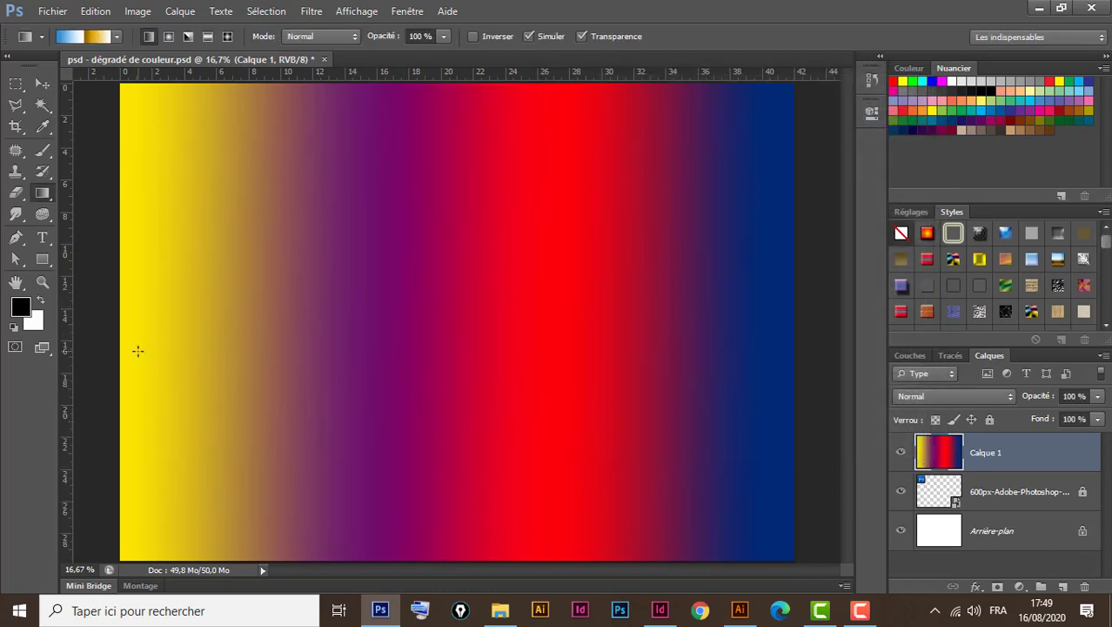
{"action": "left_click_drag", "start_coordinate": [138, 351], "coordinate": [781, 355]}
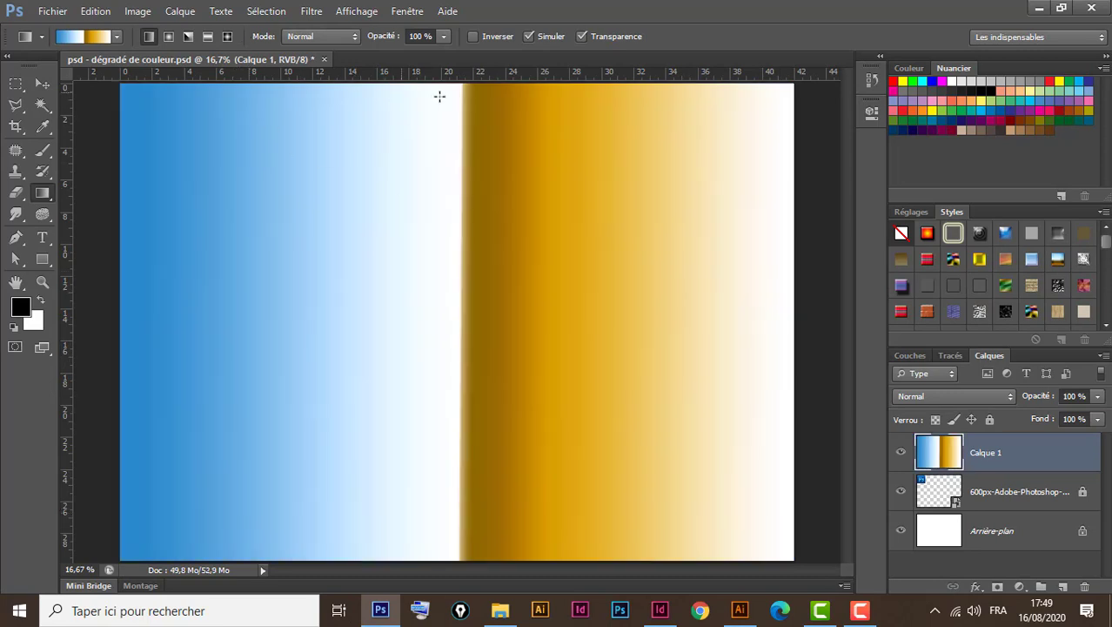
{"action": "left_click_drag", "start_coordinate": [440, 96], "coordinate": [430, 556]}
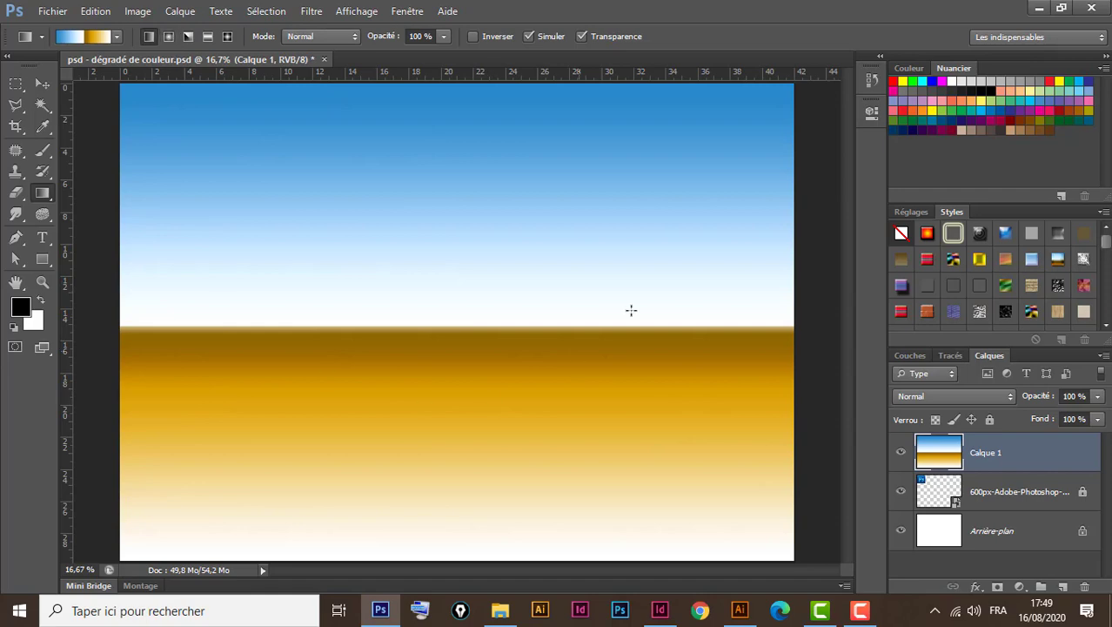
Append the Effets spéciaux gradient set to the existing presets in the gradient editor
{"action": "left_click", "coordinate": [93, 36]}
{"action": "left_click_drag", "start_coordinate": [768, 81], "coordinate": [546, 117]}
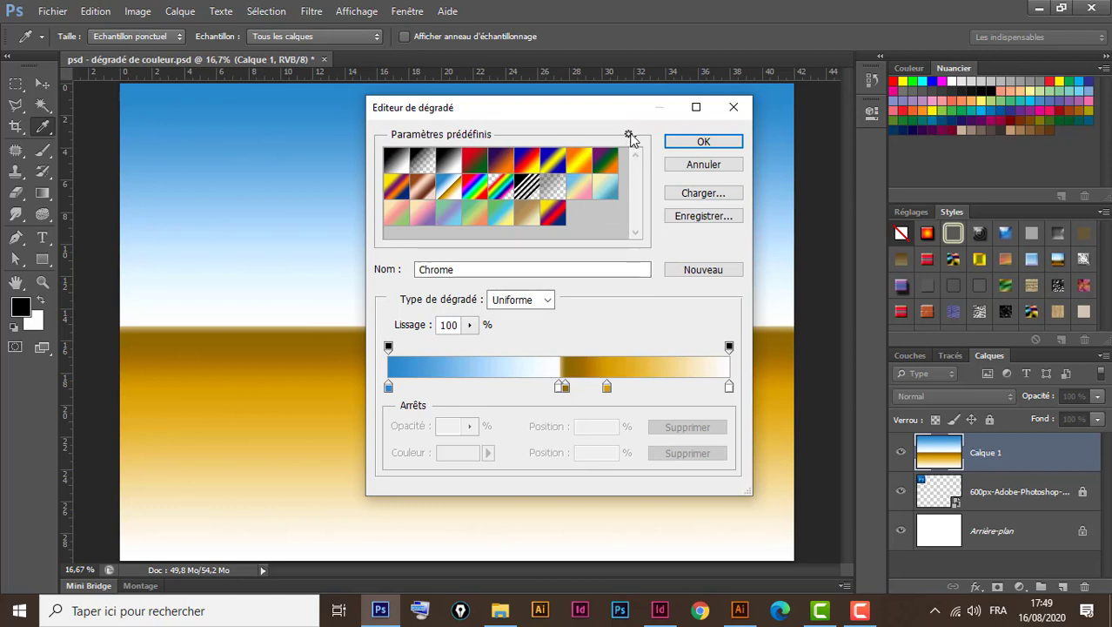
{"action": "left_click", "coordinate": [629, 136]}
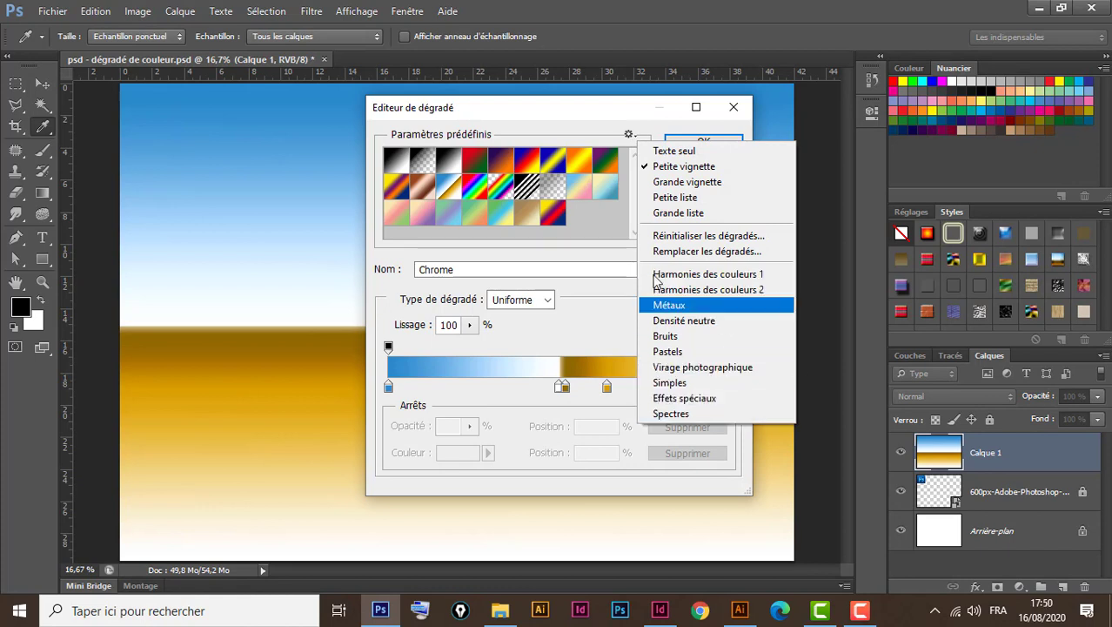
{"action": "left_click", "coordinate": [712, 402]}
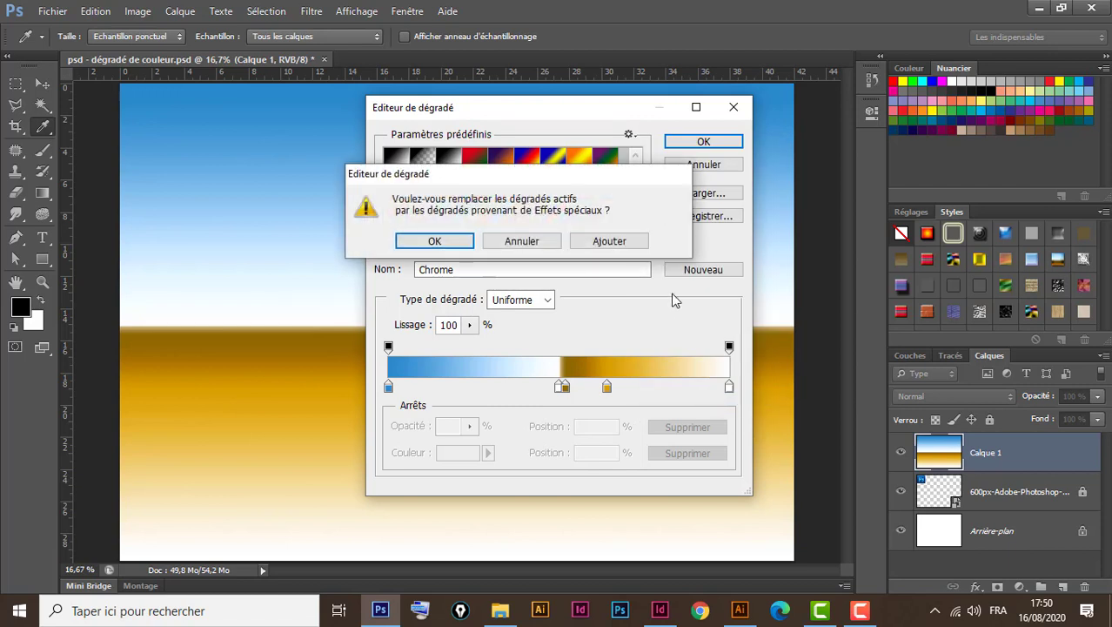
{"action": "left_click", "coordinate": [620, 241]}
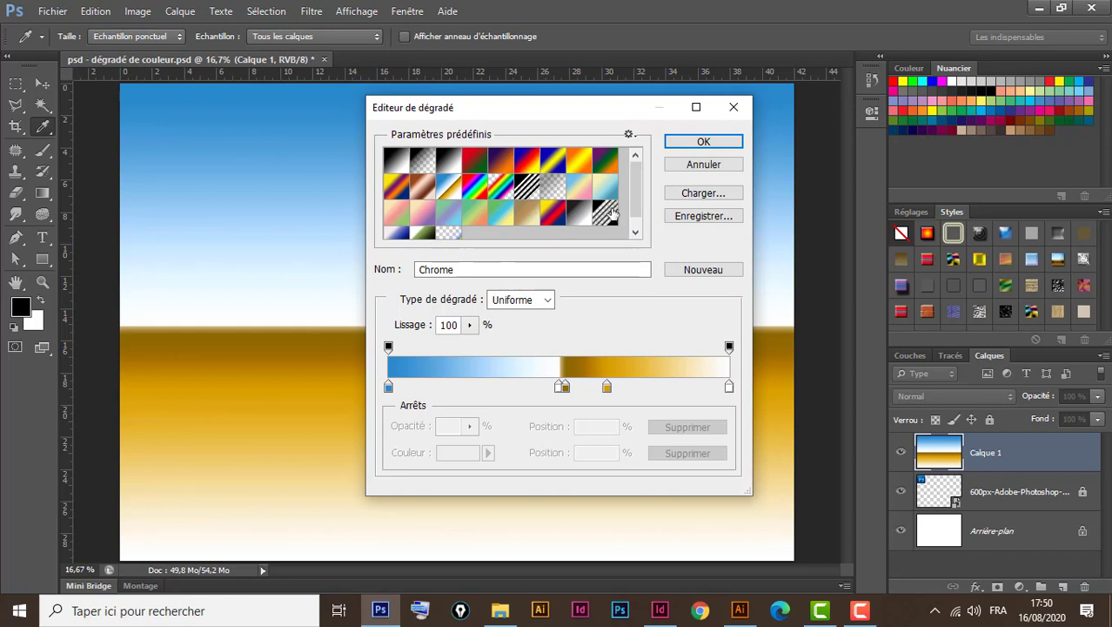
{"action": "left_click_drag", "start_coordinate": [639, 195], "coordinate": [640, 222]}
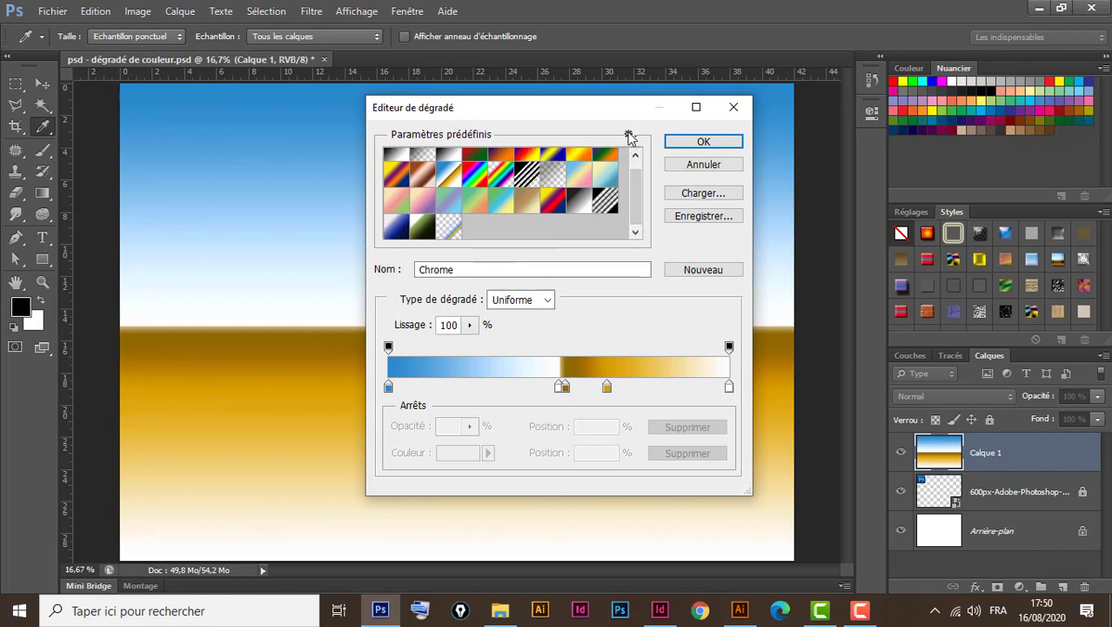
Append the Harmonies des couleurs 1 gradient set to the existing presets
{"action": "left_click", "coordinate": [629, 136]}
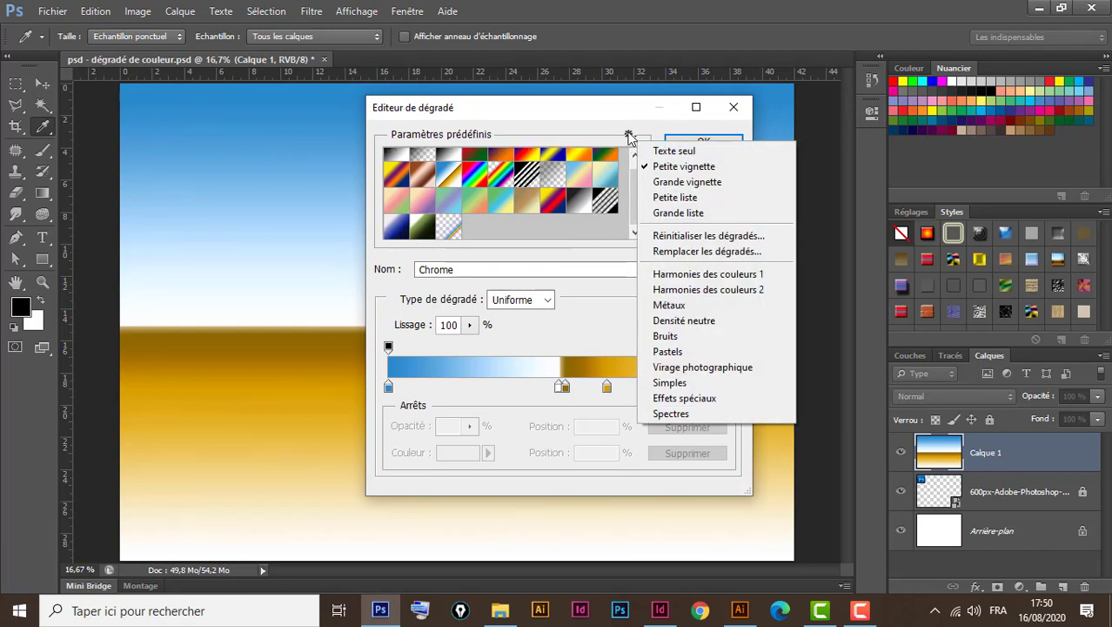
{"action": "left_click", "coordinate": [705, 276]}
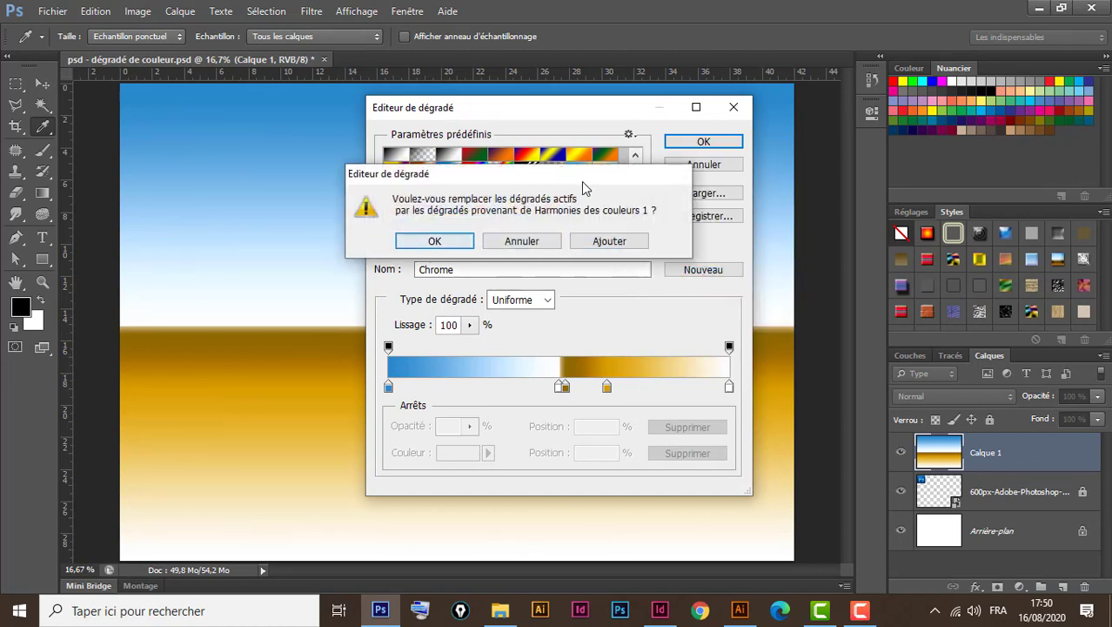
{"action": "left_click", "coordinate": [609, 241]}
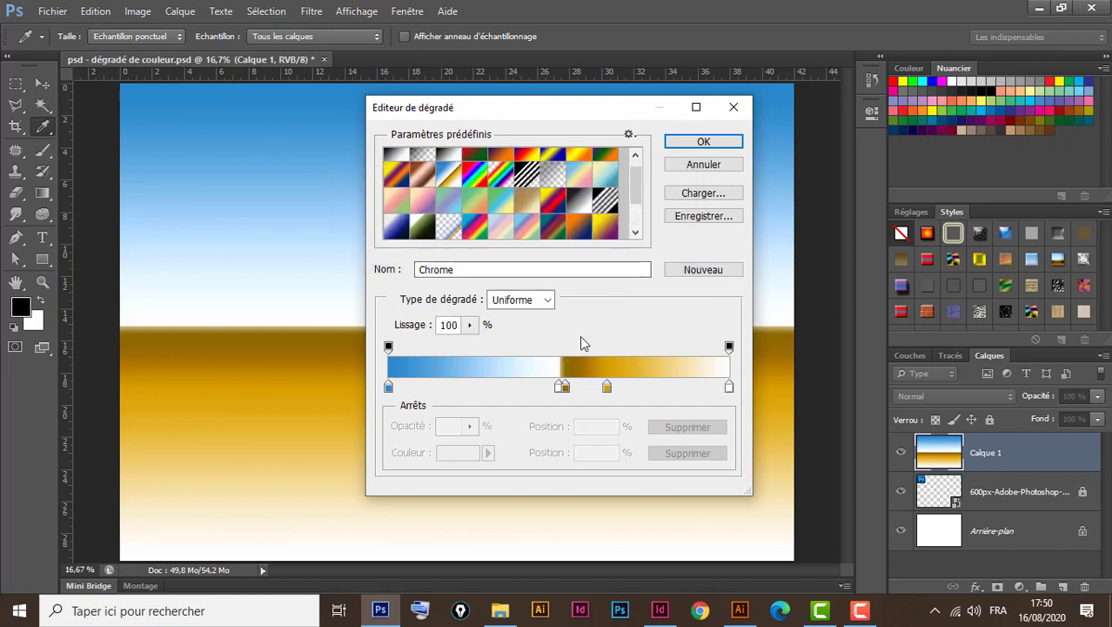
{"action": "left_click", "coordinate": [635, 232]}
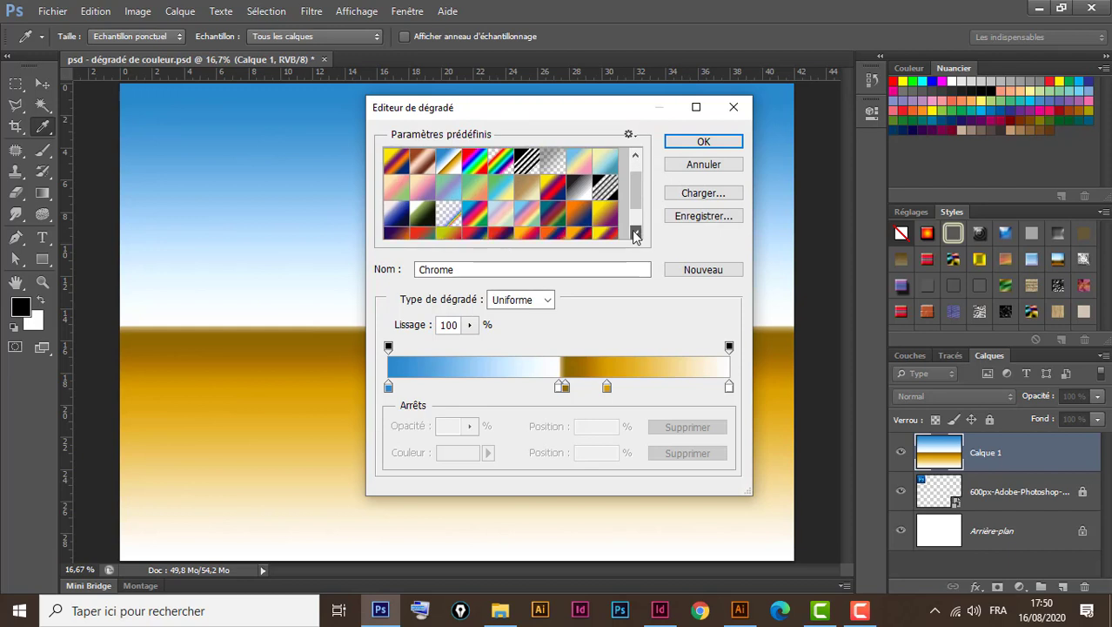
Choose the Jaune, Magenta, Sarcelle gradient preset and apply it diagonally across Calque 1, from the upper-left to the lower-right corner
{"action": "left_click", "coordinate": [636, 235]}
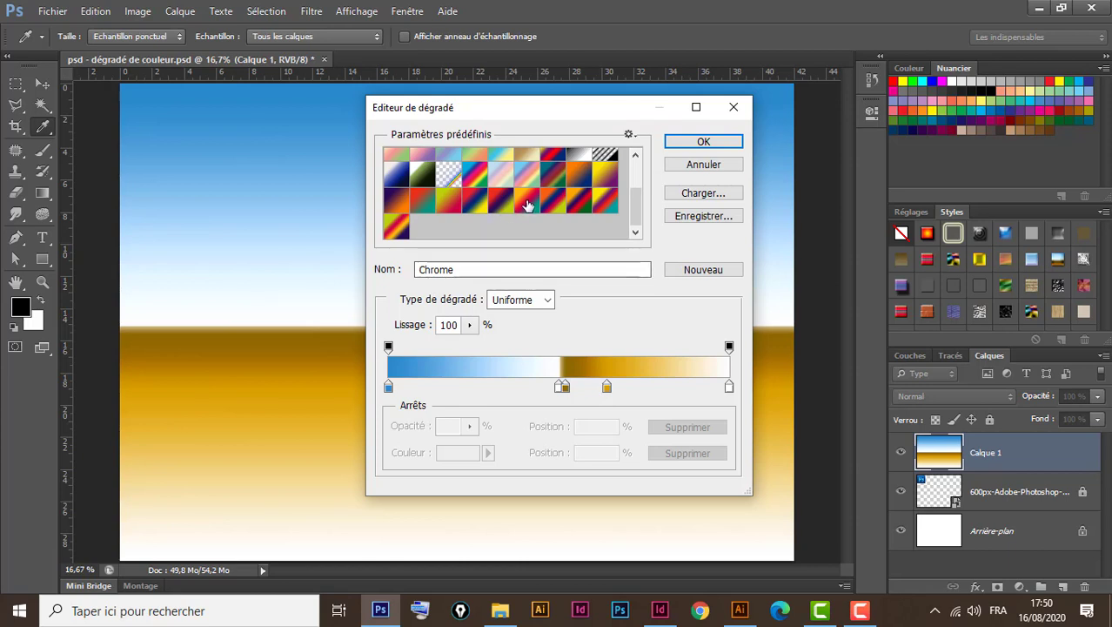
{"action": "left_click", "coordinate": [528, 203]}
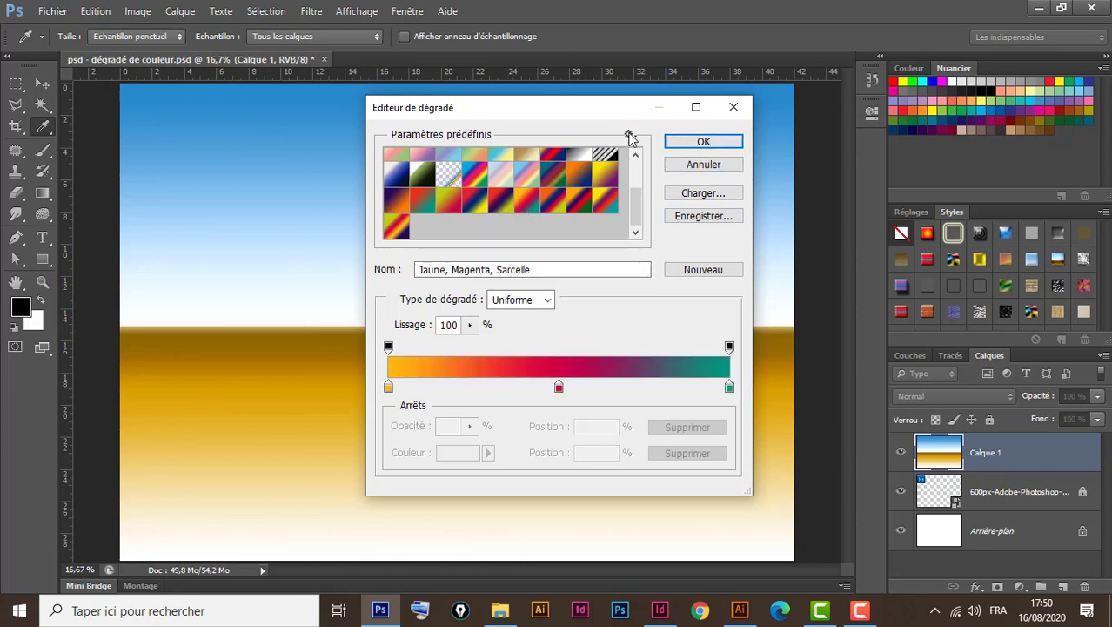
{"action": "left_click", "coordinate": [630, 136]}
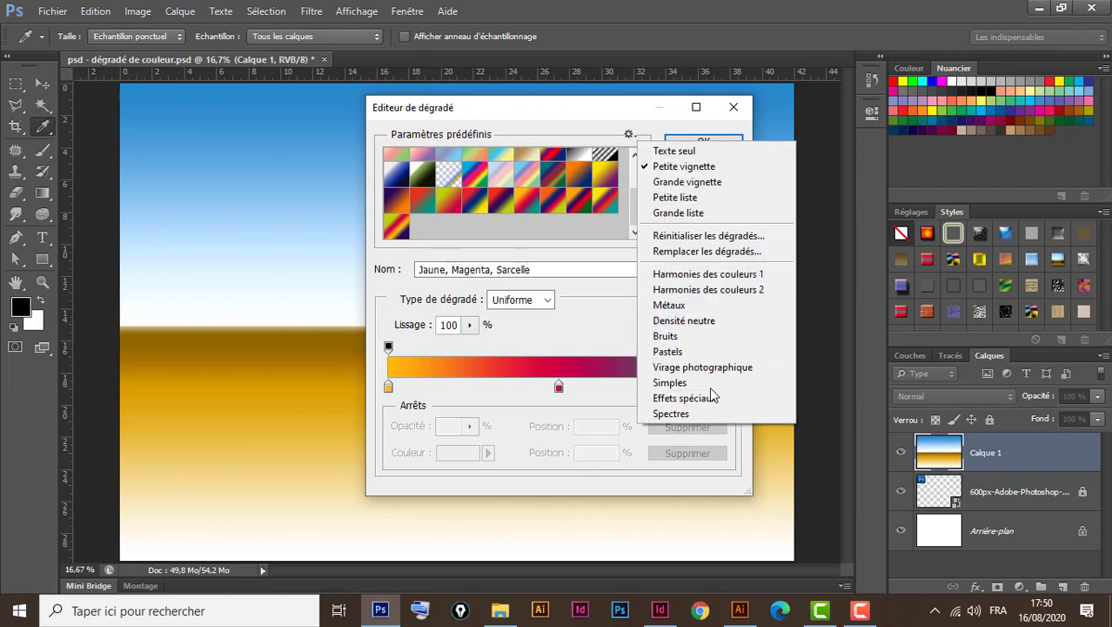
{"action": "left_click", "coordinate": [630, 136]}
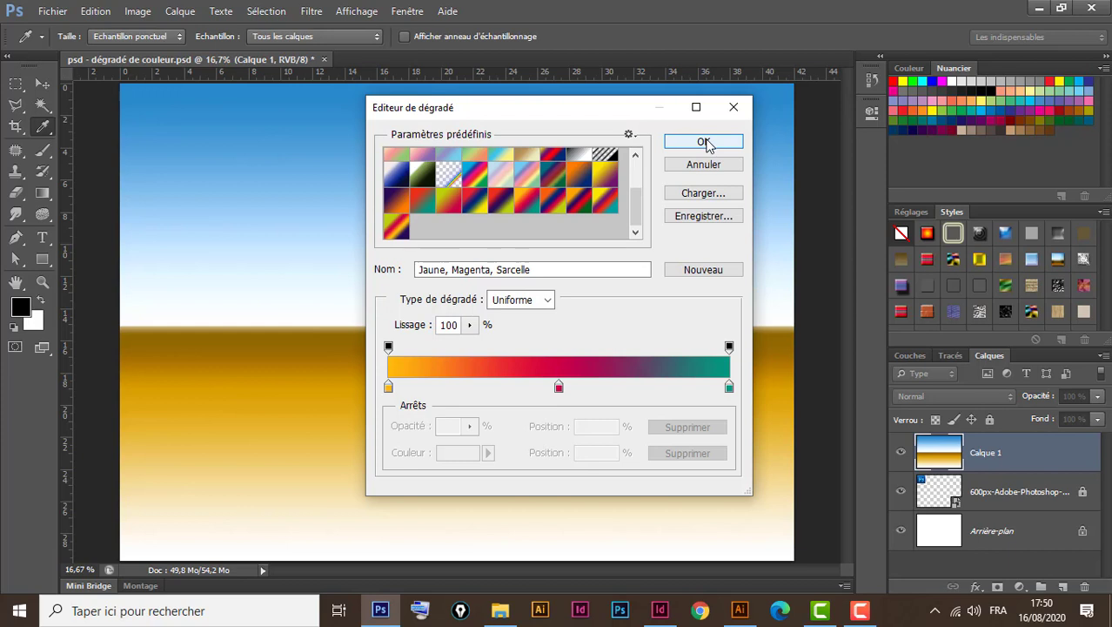
{"action": "left_click", "coordinate": [705, 142]}
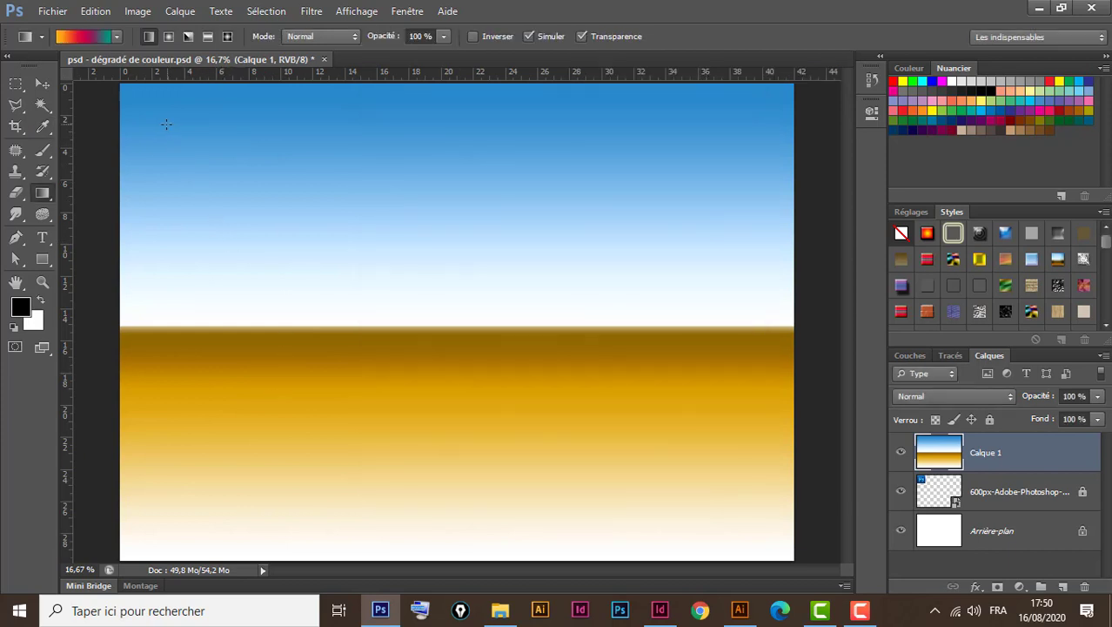
{"action": "mouse_move", "coordinate": [166, 124]}
{"action": "left_mouse_down"}
{"action": "mouse_move", "coordinate": [452, 340]}
{"action": "mouse_move", "coordinate": [766, 544]}
{"action": "left_mouse_up"}
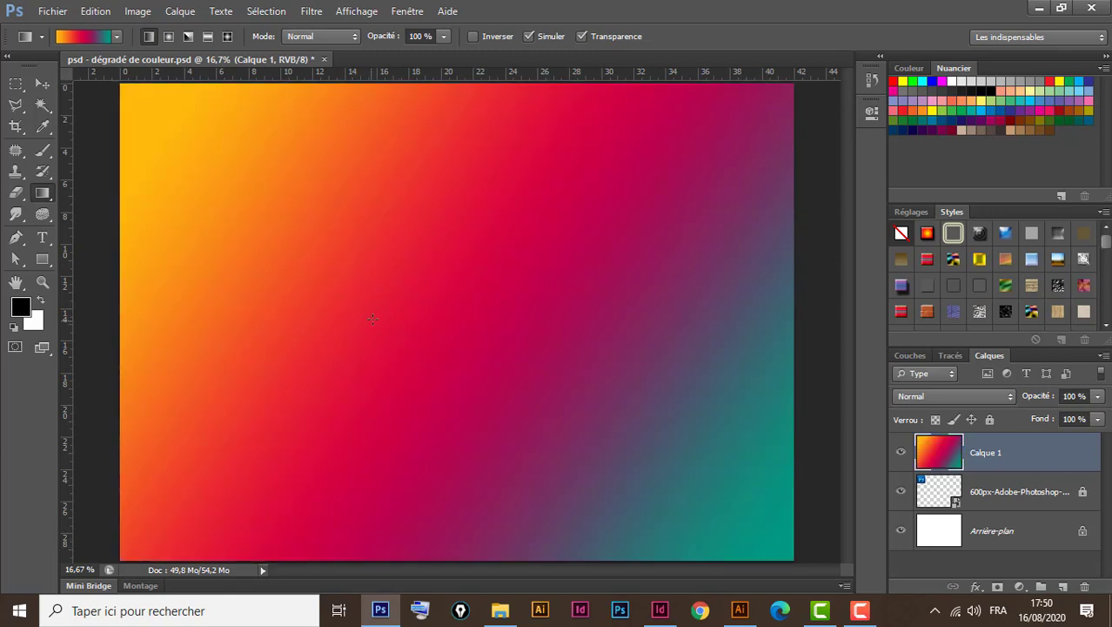
Redraw the gradient diagonally with a short stroke at the centre, a medium one, and one spanning the whole canvas
{"action": "left_click_drag", "start_coordinate": [435, 357], "coordinate": [497, 402]}
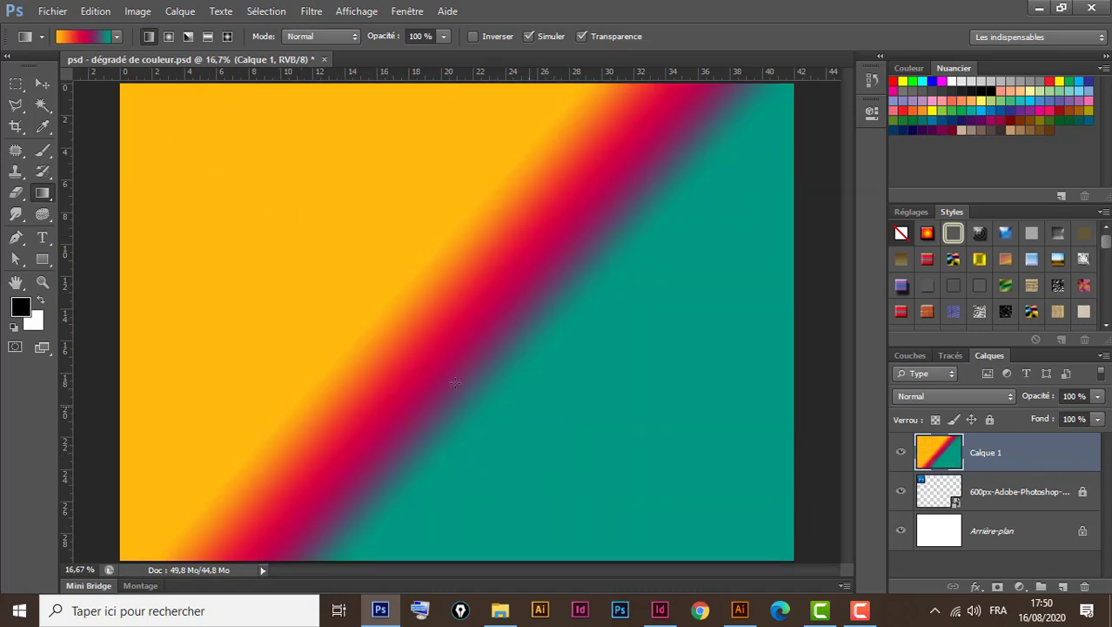
{"action": "left_click_drag", "start_coordinate": [281, 227], "coordinate": [590, 452]}
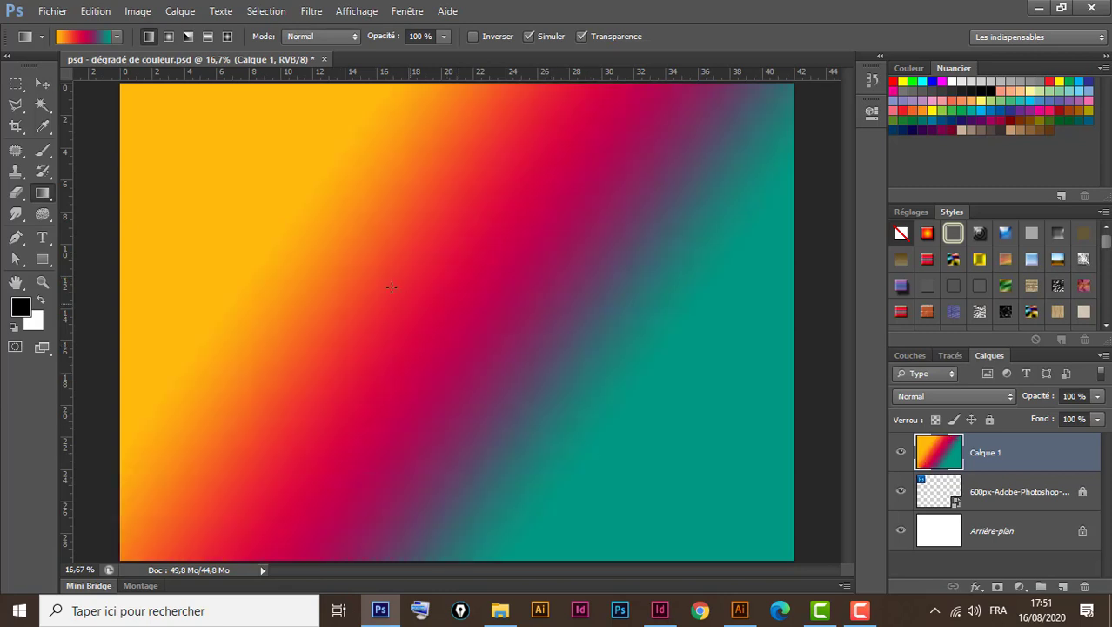
{"action": "left_click_drag", "start_coordinate": [119, 97], "coordinate": [772, 555]}
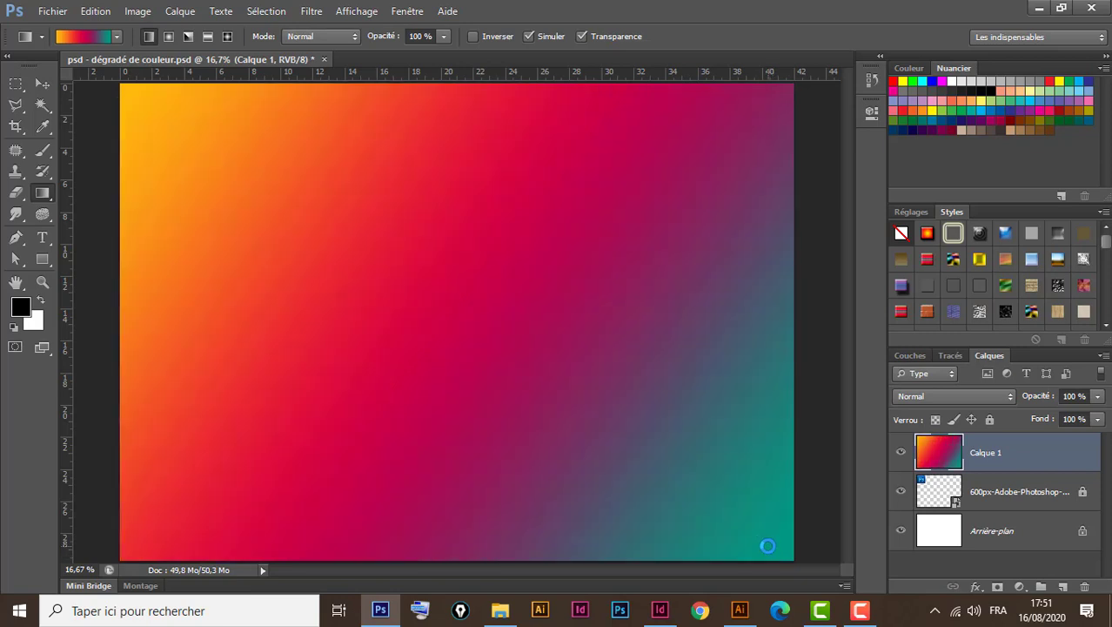
Change the middle colour stop of the gradient to blue 001dcc
{"action": "left_click", "coordinate": [91, 37]}
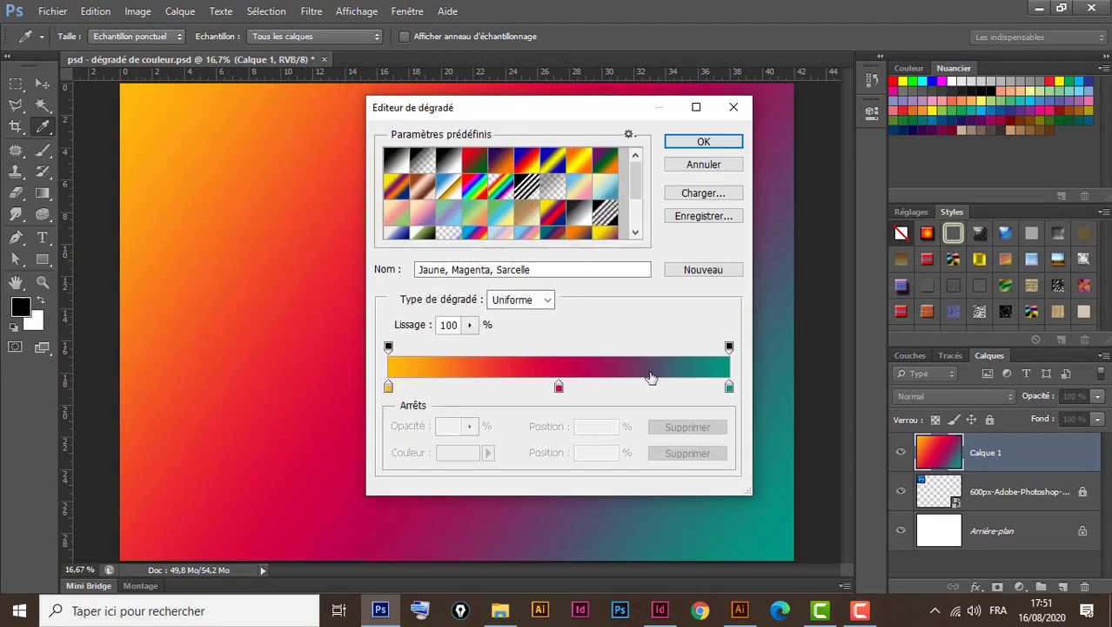
{"action": "left_click_drag", "start_coordinate": [584, 106], "coordinate": [648, 42]}
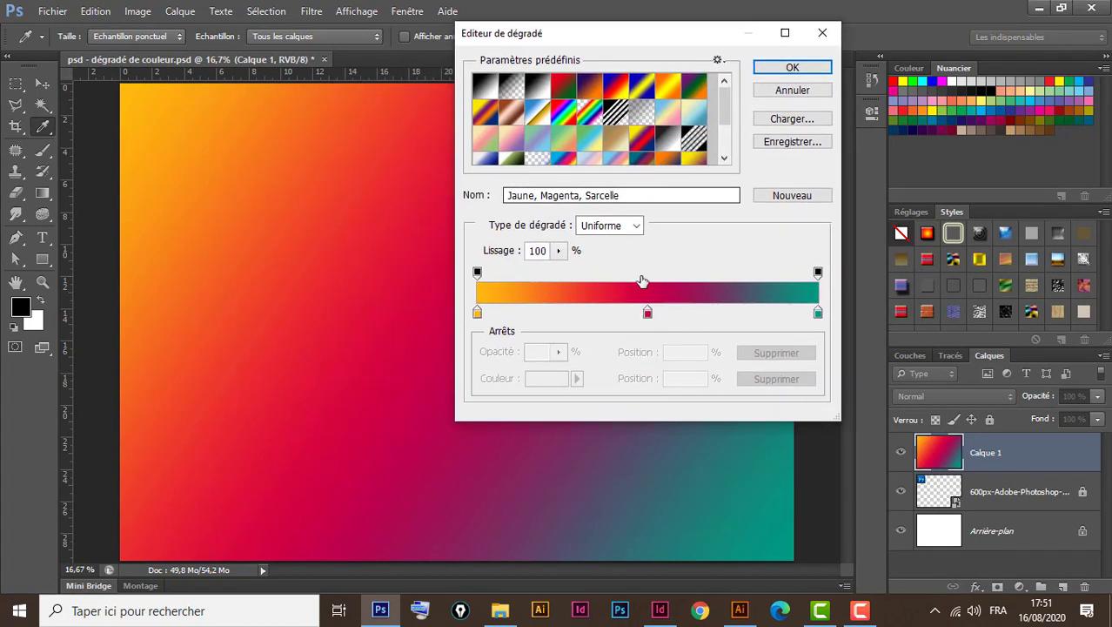
{"action": "left_click", "coordinate": [648, 313]}
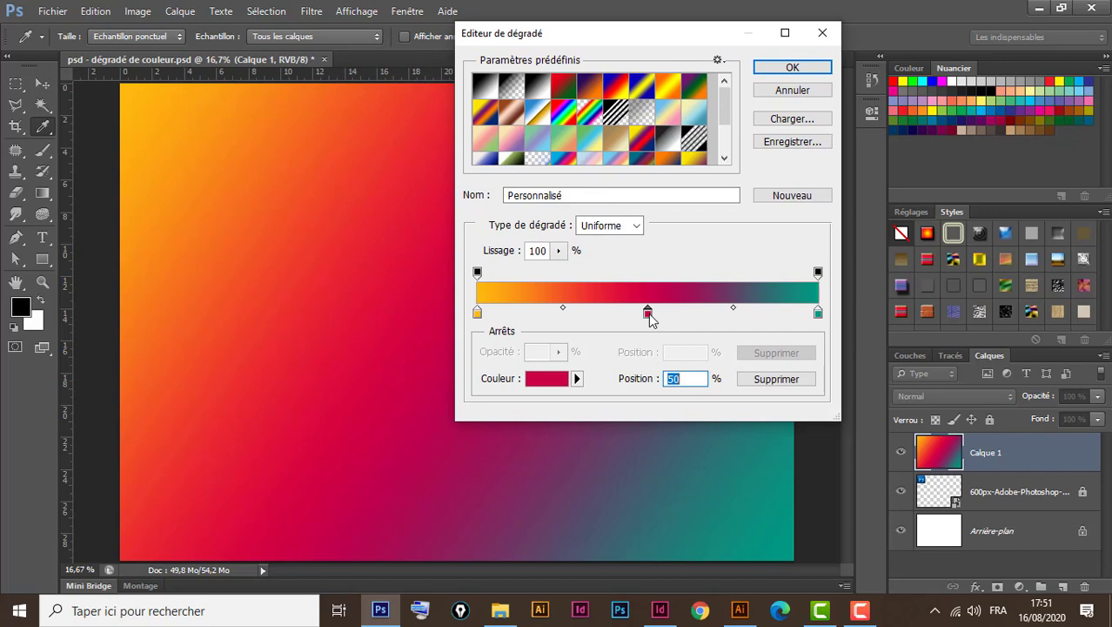
{"action": "left_click", "coordinate": [552, 383]}
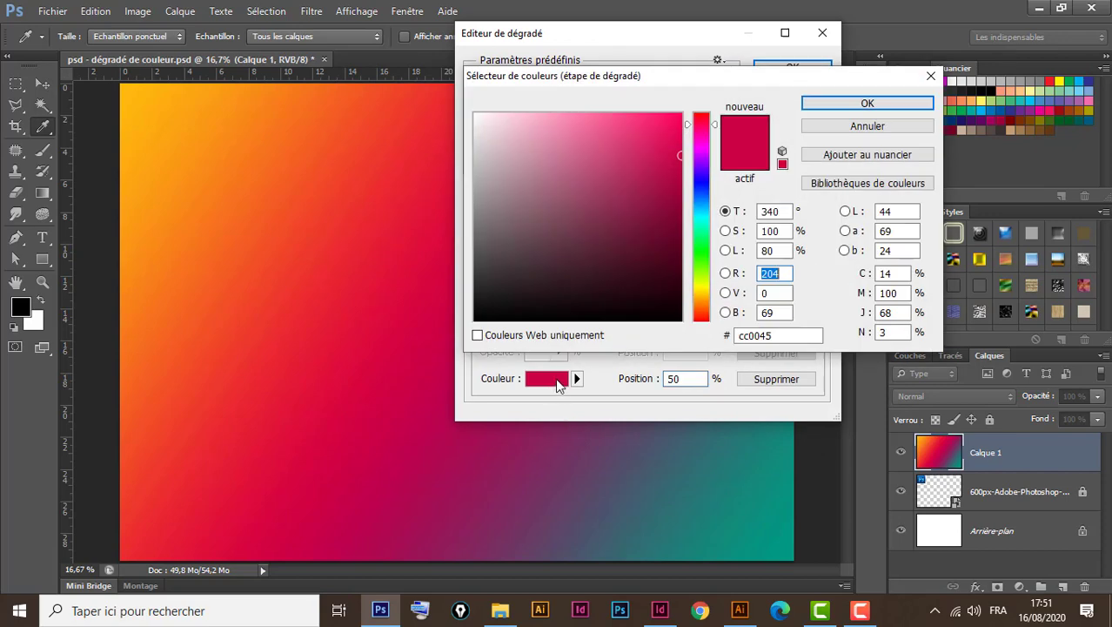
{"action": "left_click", "coordinate": [697, 184]}
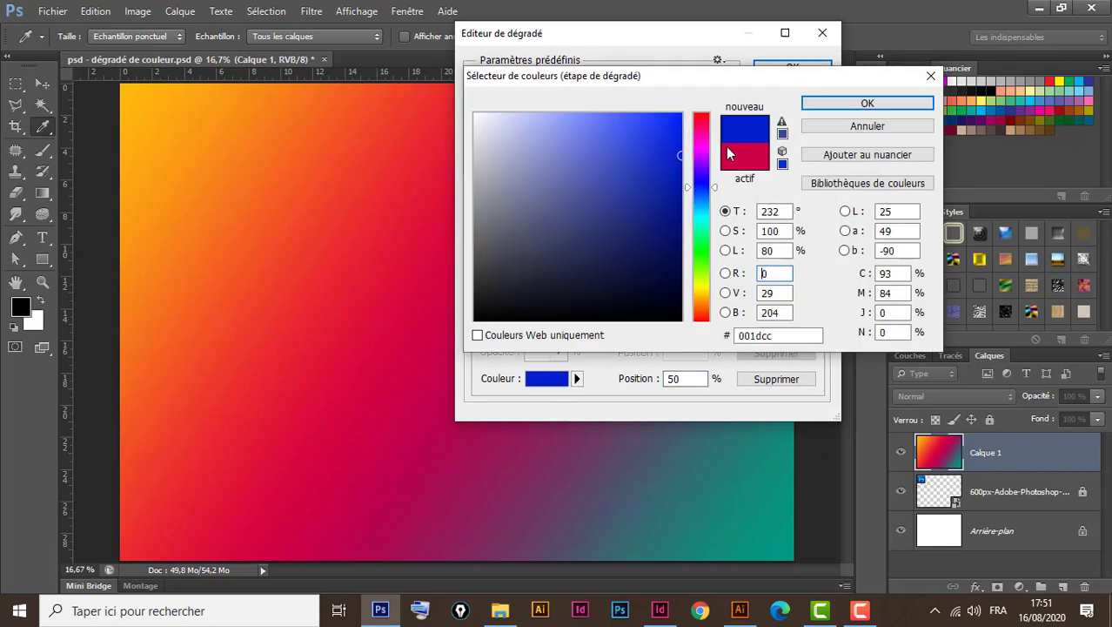
{"action": "left_click", "coordinate": [831, 107]}
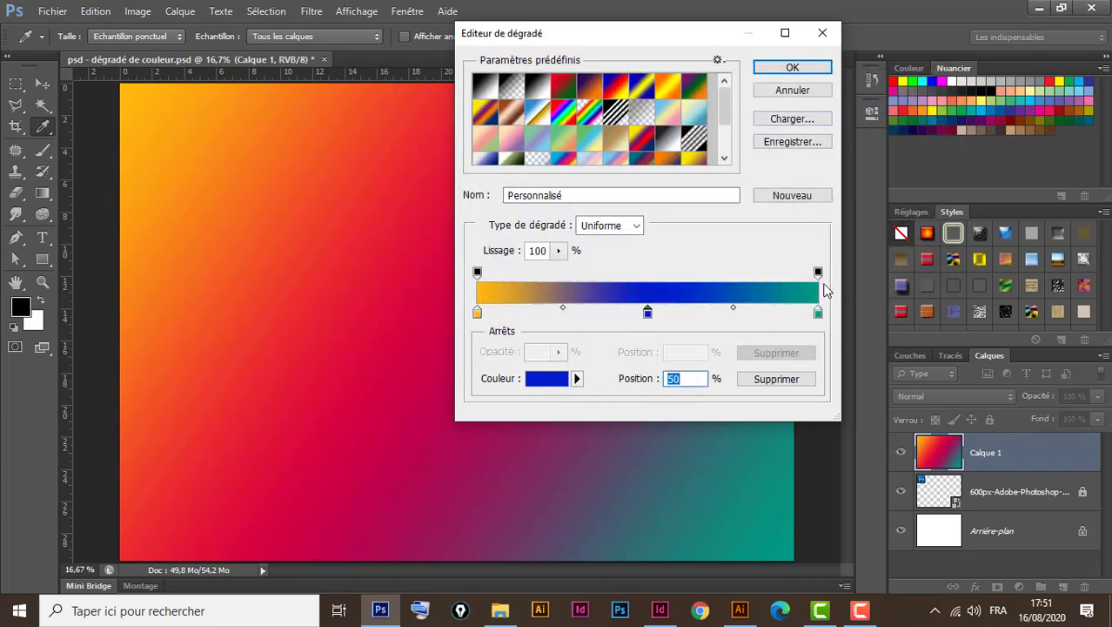
Set the gradient's starting opacity stop to 50% and its ending opacity stop to 77%, and accept the edited gradient
{"action": "left_click", "coordinate": [478, 273]}
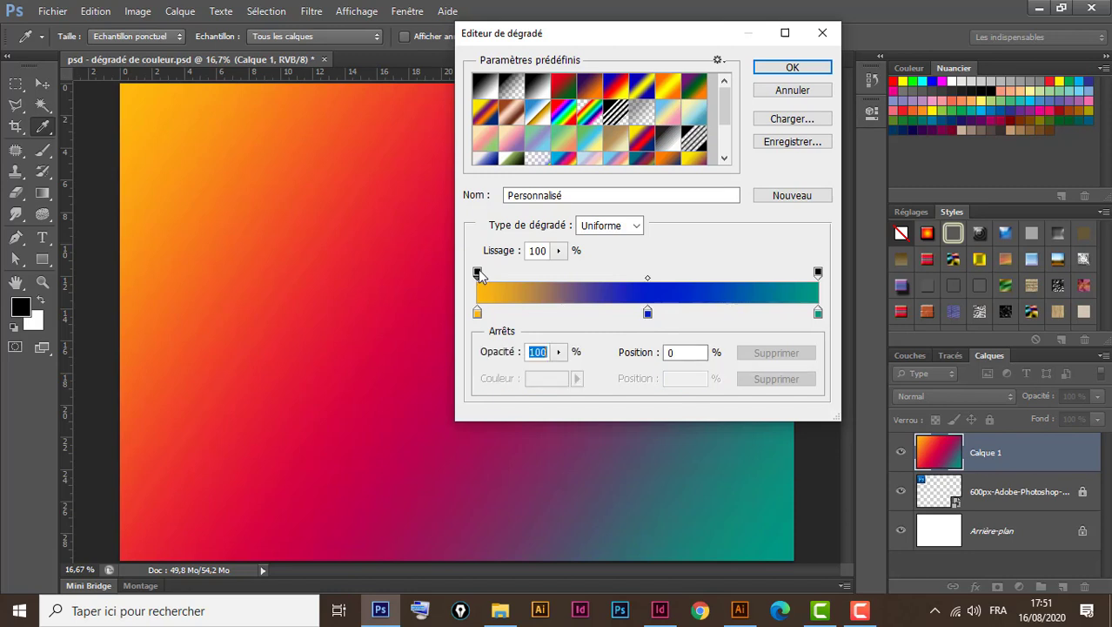
{"action": "left_click", "coordinate": [558, 353]}
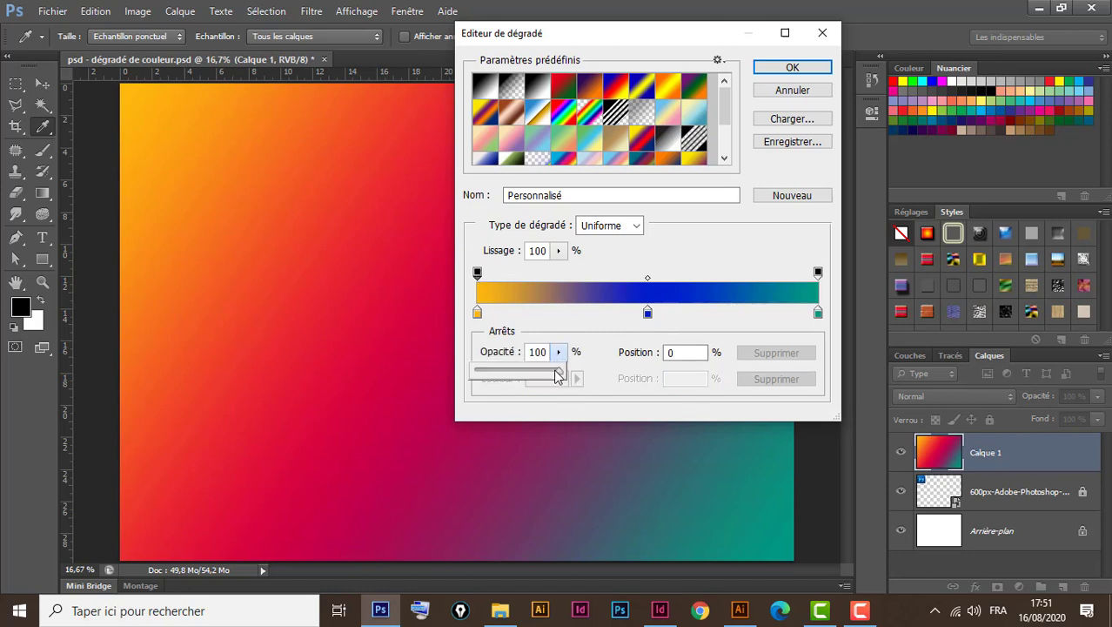
{"action": "left_click_drag", "start_coordinate": [558, 374], "coordinate": [521, 381]}
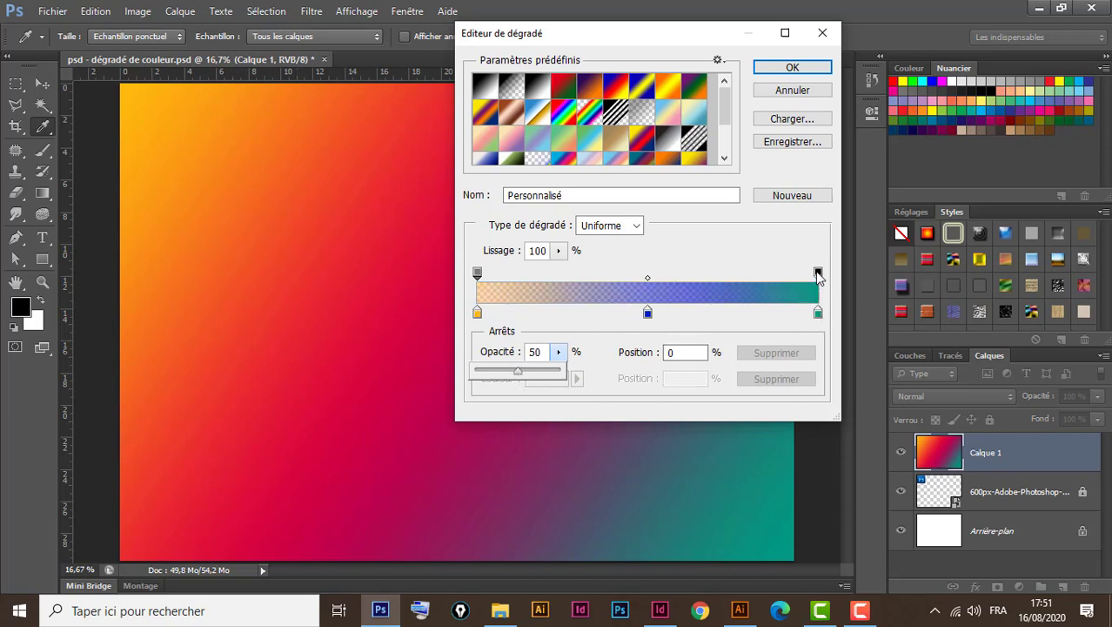
{"action": "left_click", "coordinate": [818, 273]}
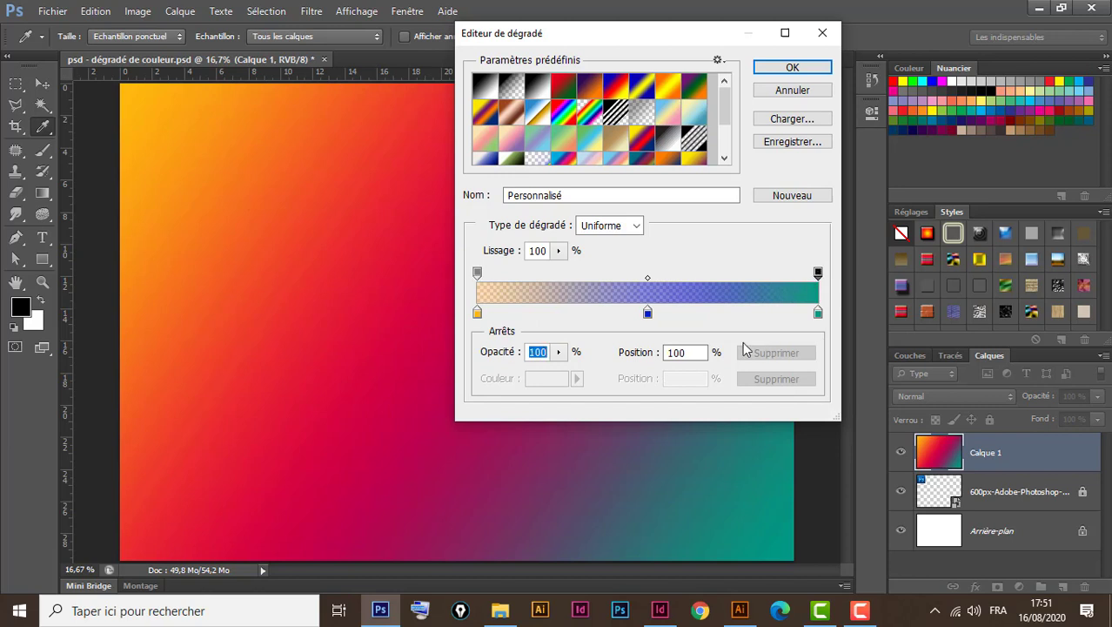
{"action": "left_click", "coordinate": [558, 351]}
{"action": "left_click_drag", "start_coordinate": [558, 376], "coordinate": [540, 376]}
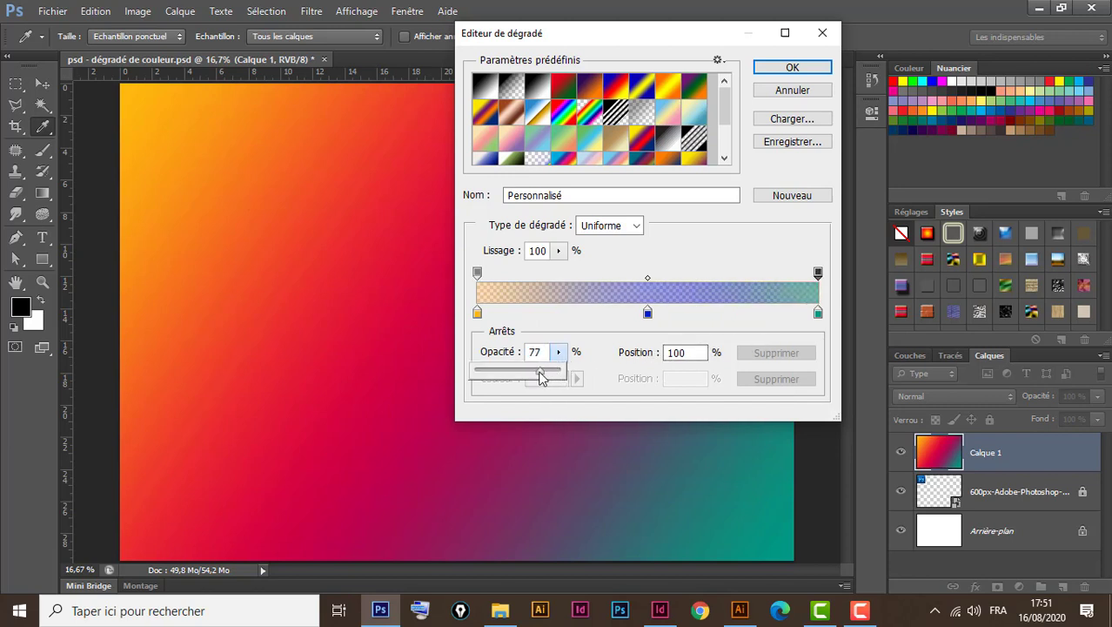
{"action": "left_click", "coordinate": [792, 67]}
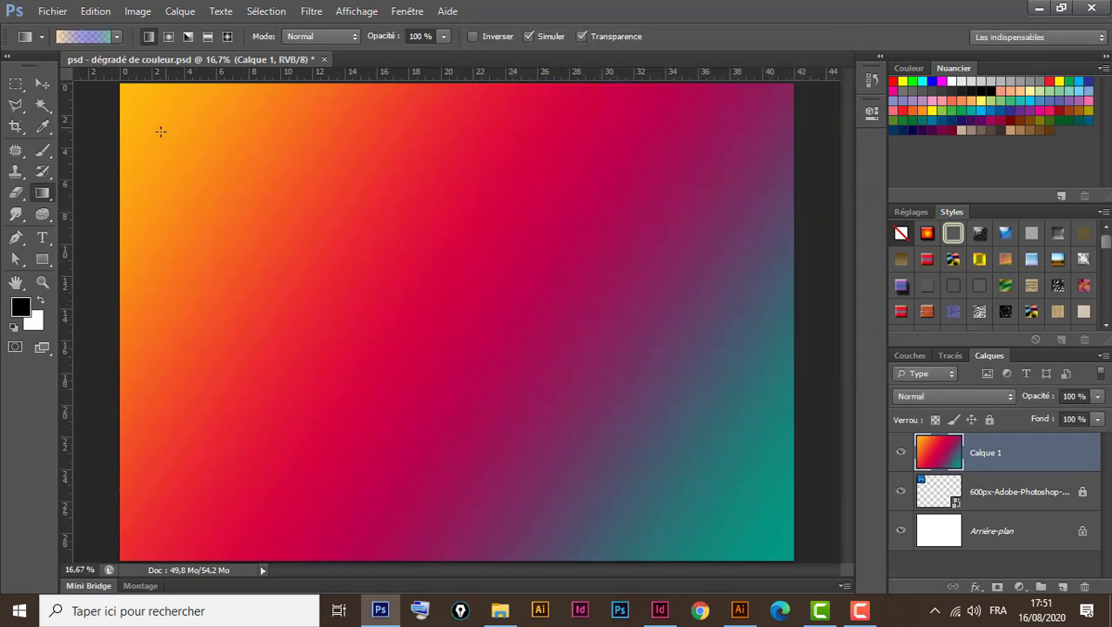
Apply the semi-transparent gradient diagonally over the existing fill, try shifting Calque 1 down and right, and undo the shift
{"action": "left_click_drag", "start_coordinate": [150, 113], "coordinate": [755, 547]}
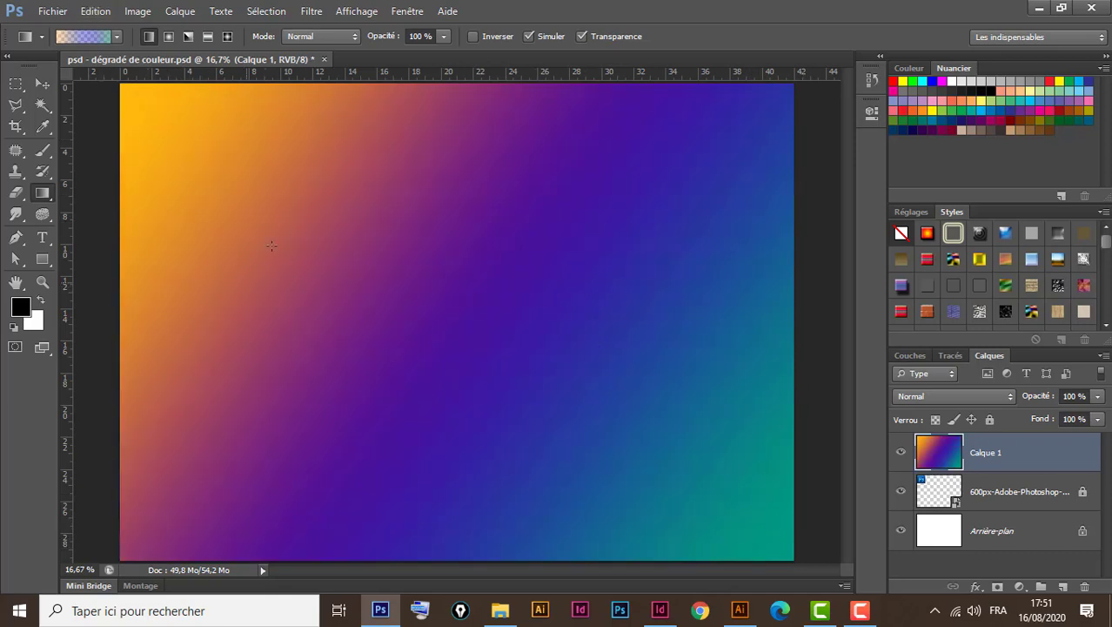
{"action": "left_click", "coordinate": [41, 84]}
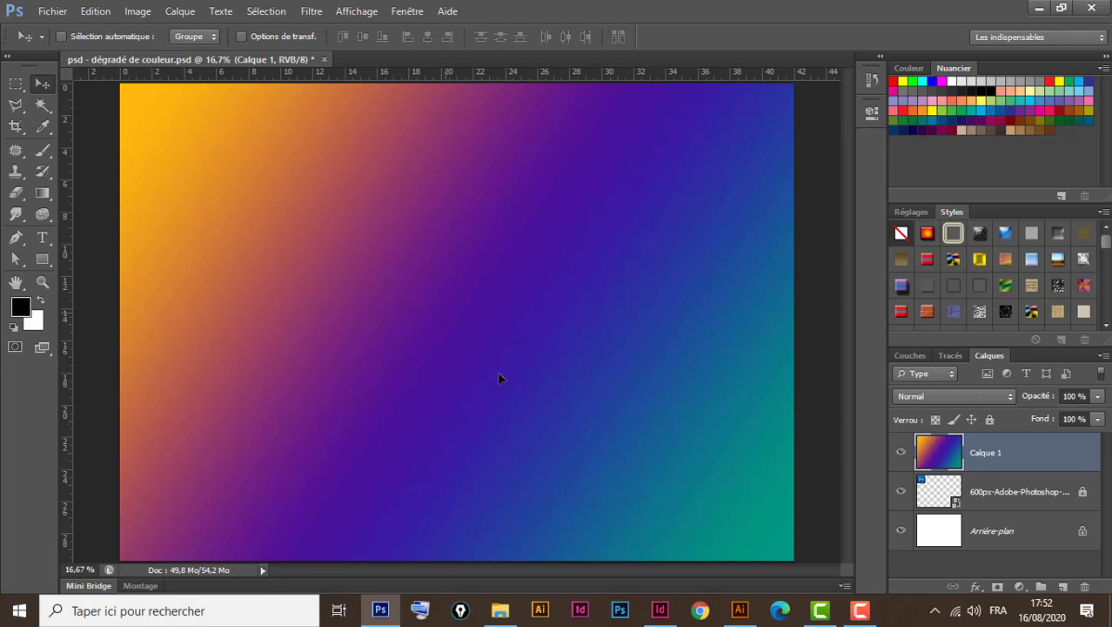
{"action": "left_click_drag", "start_coordinate": [499, 374], "coordinate": [398, 230]}
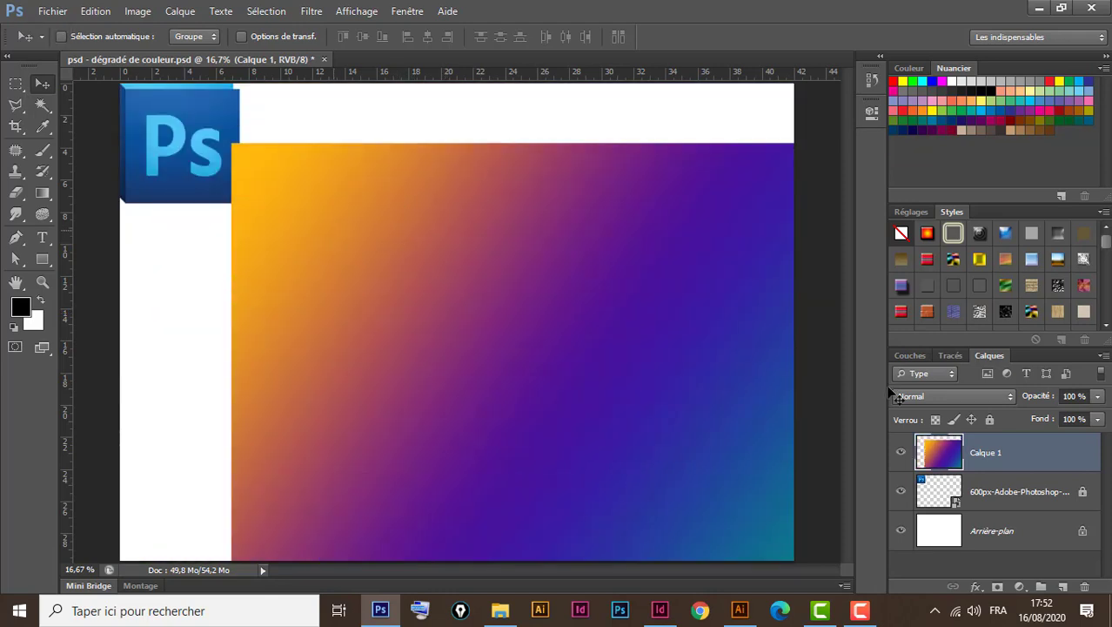
{"action": "key", "text": "ctrl+z"}
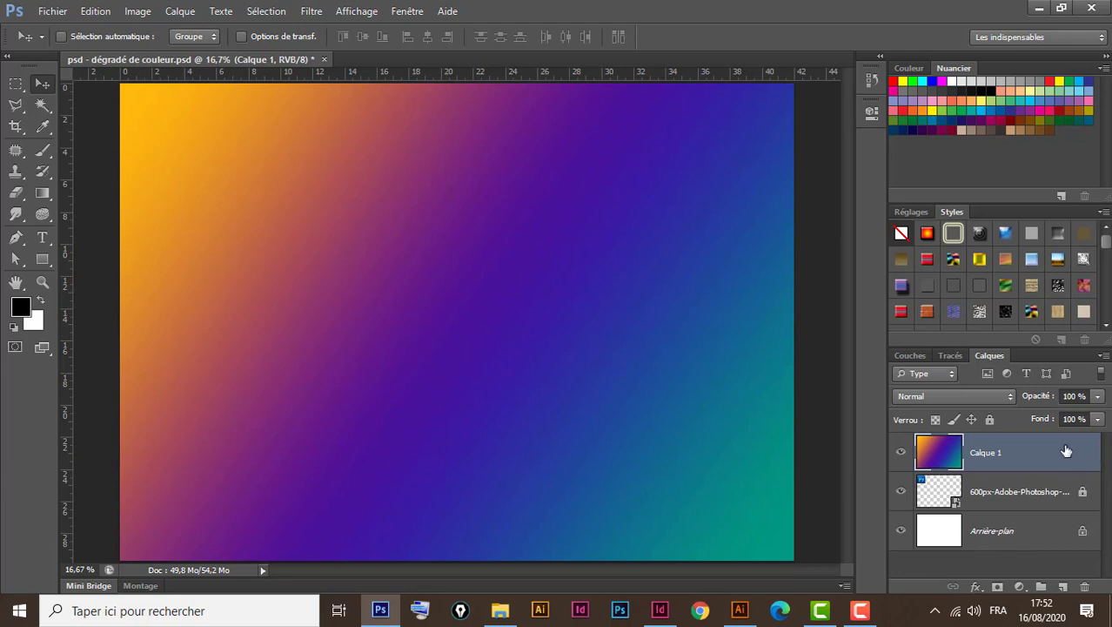
Replace Calque 1 with a new empty layer and fill it diagonally with the custom semi-transparent gradient, from upper-left to lower-right
{"action": "key", "text": "Delete"}
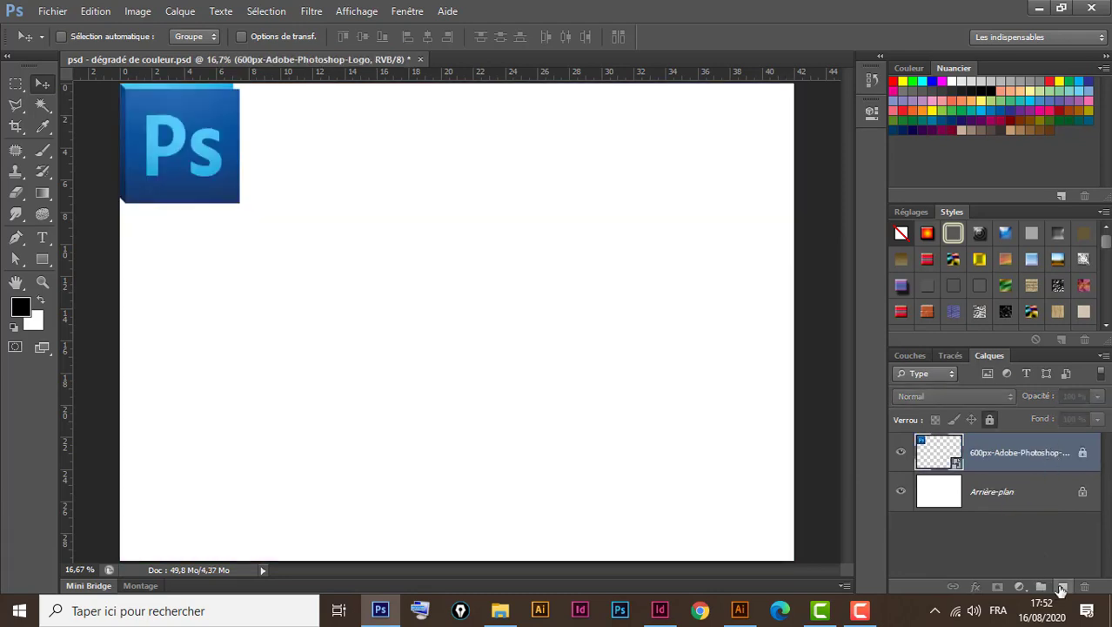
{"action": "left_click", "coordinate": [1063, 588]}
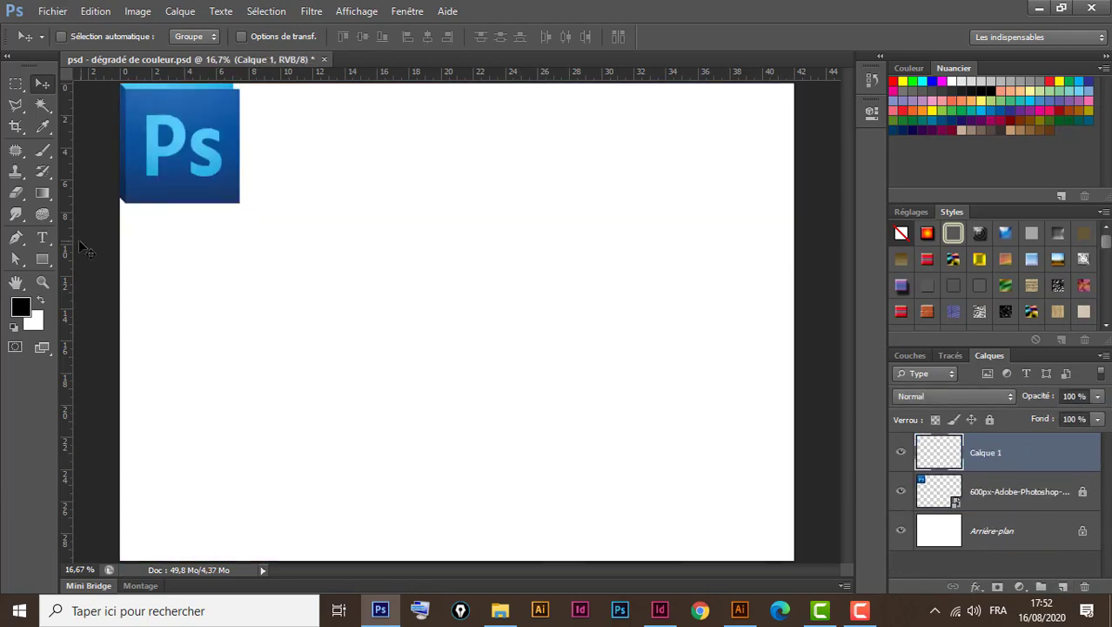
{"action": "left_click", "coordinate": [47, 263]}
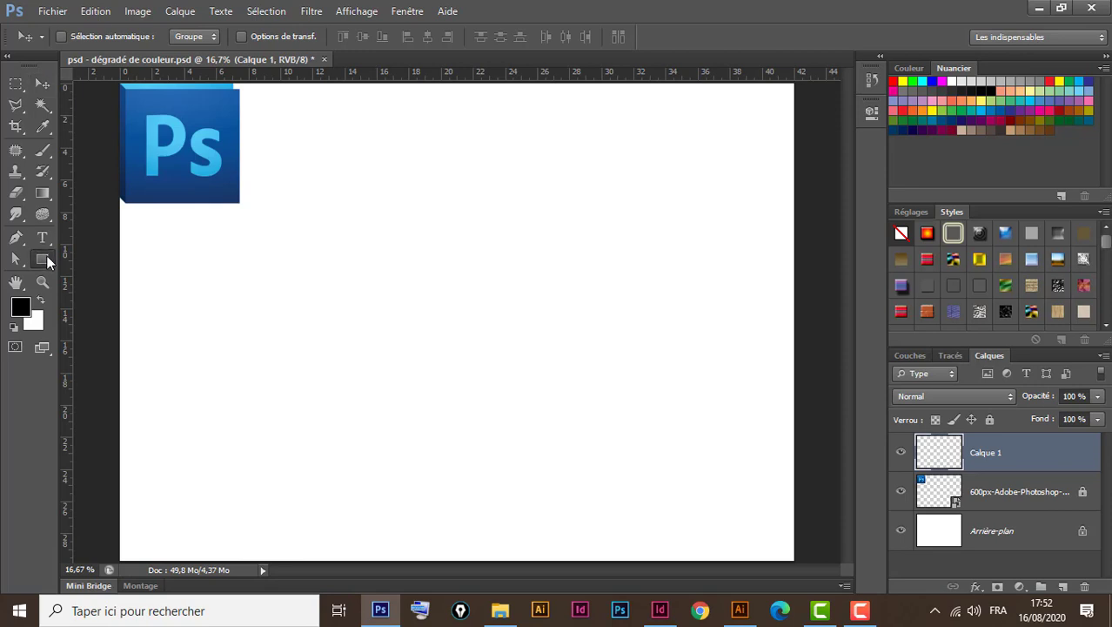
{"action": "left_click", "coordinate": [41, 193]}
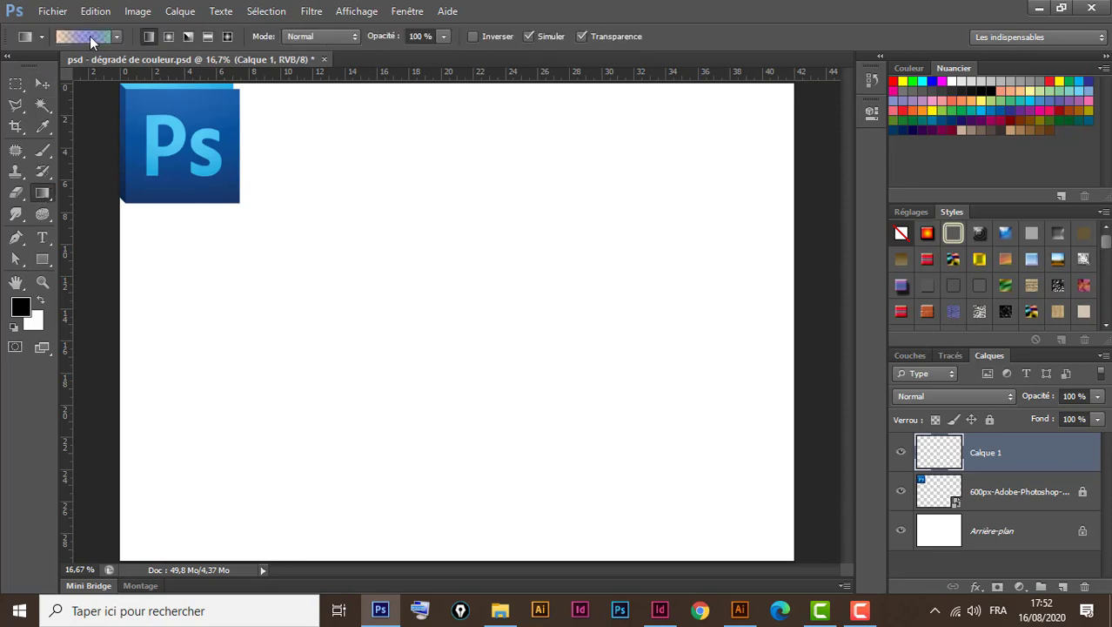
{"action": "left_click", "coordinate": [90, 39]}
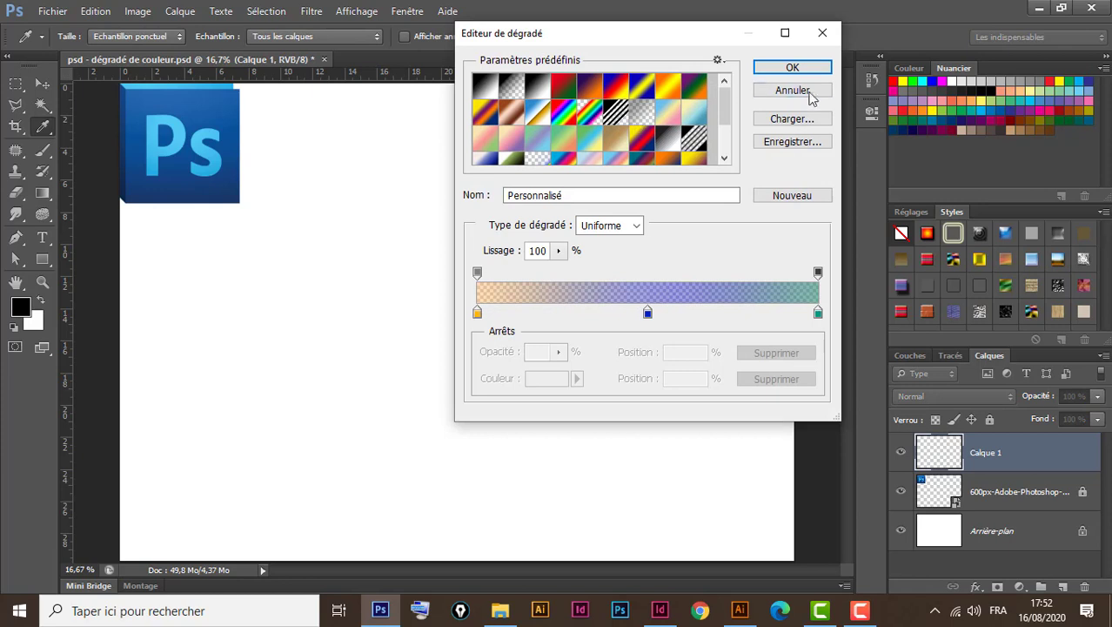
{"action": "left_click", "coordinate": [808, 70]}
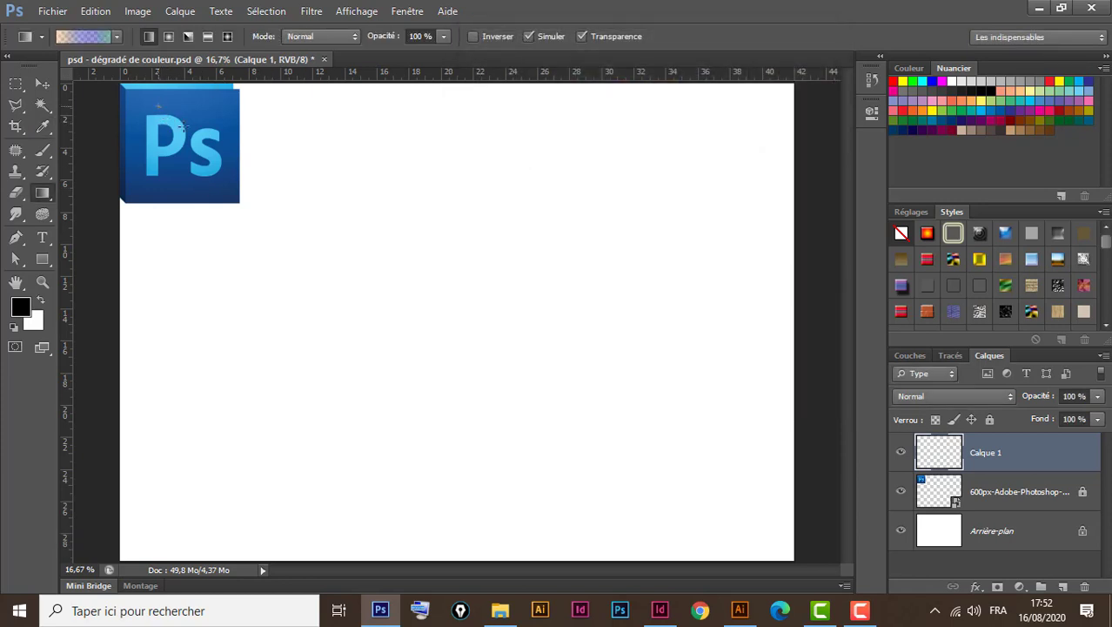
{"action": "left_click_drag", "start_coordinate": [157, 106], "coordinate": [779, 552]}
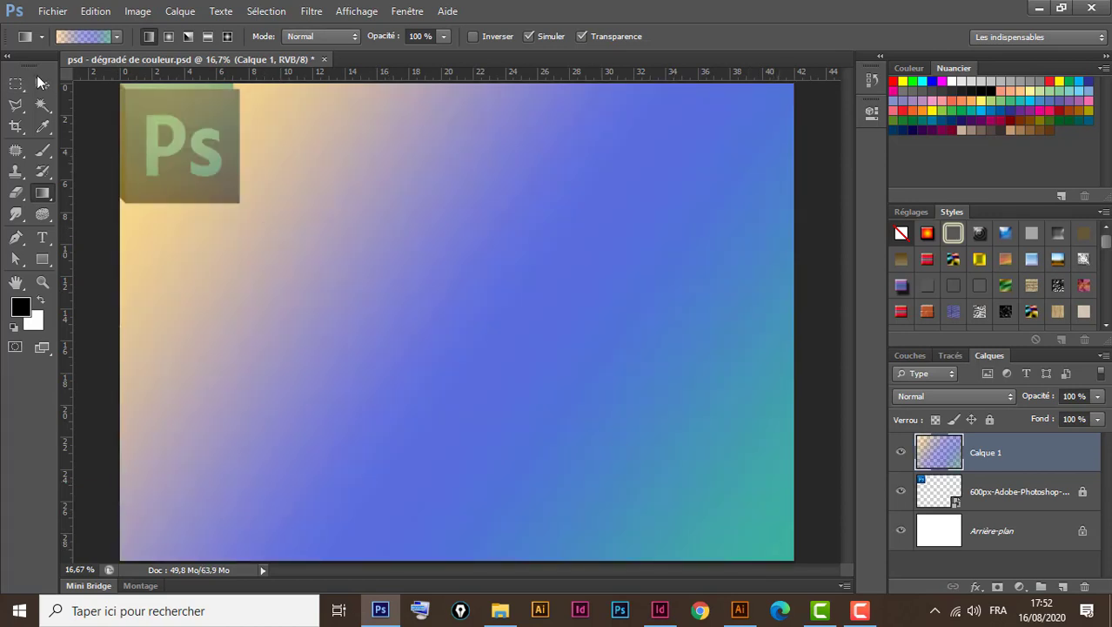
Move the gradient layer down and to the right so that it covers only part of the Photoshop logo
{"action": "left_click", "coordinate": [40, 82]}
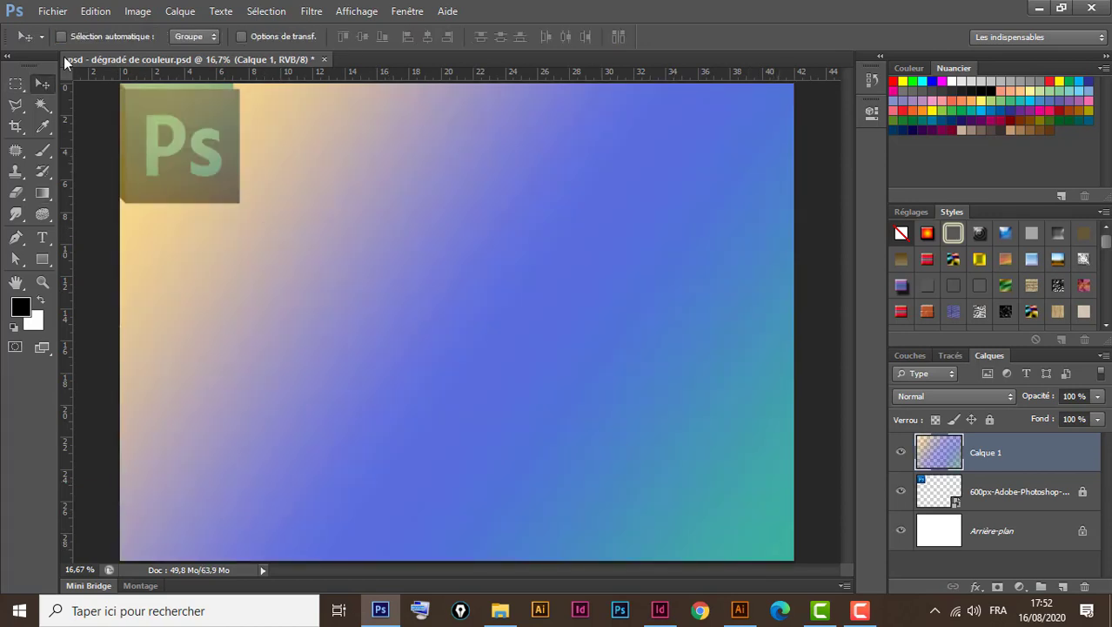
{"action": "left_click", "coordinate": [46, 190]}
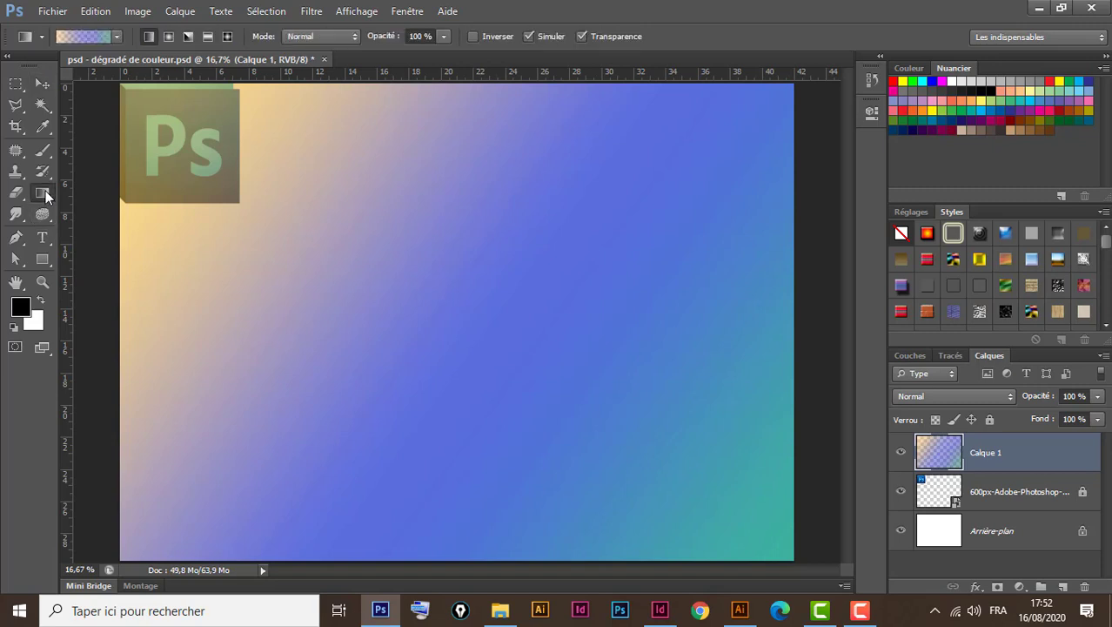
{"action": "left_click", "coordinate": [42, 81]}
{"action": "left_click_drag", "start_coordinate": [330, 212], "coordinate": [402, 257]}
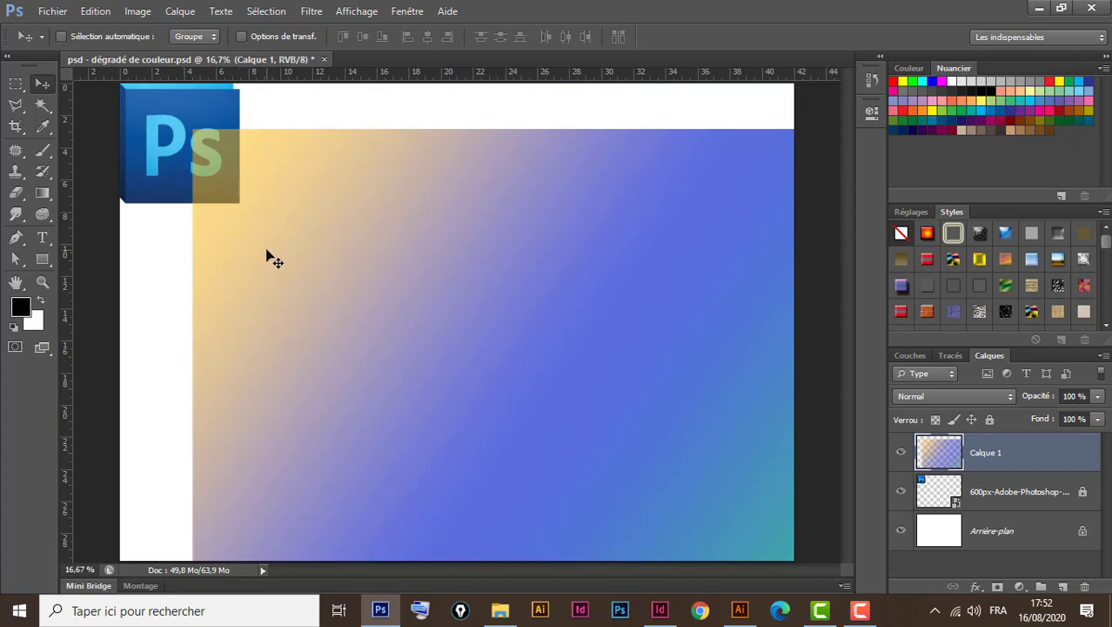
Undo the gradient layer's move and replace Calque 1 with a new empty layer
{"action": "key", "text": "ctrl+z"}
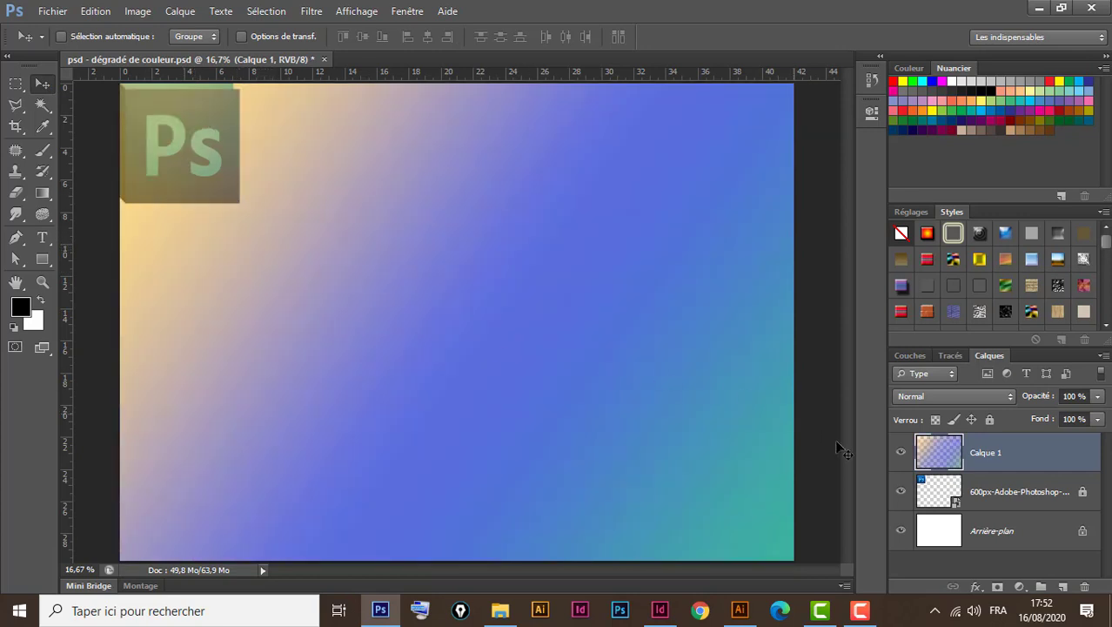
{"action": "key", "text": "Delete"}
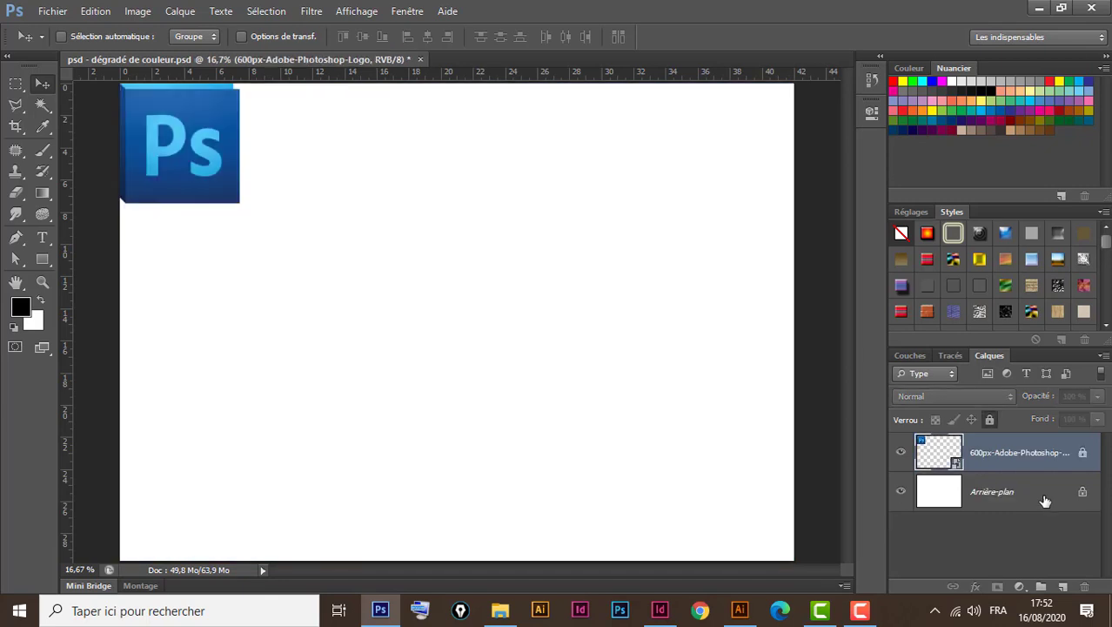
{"action": "left_click", "coordinate": [1063, 587]}
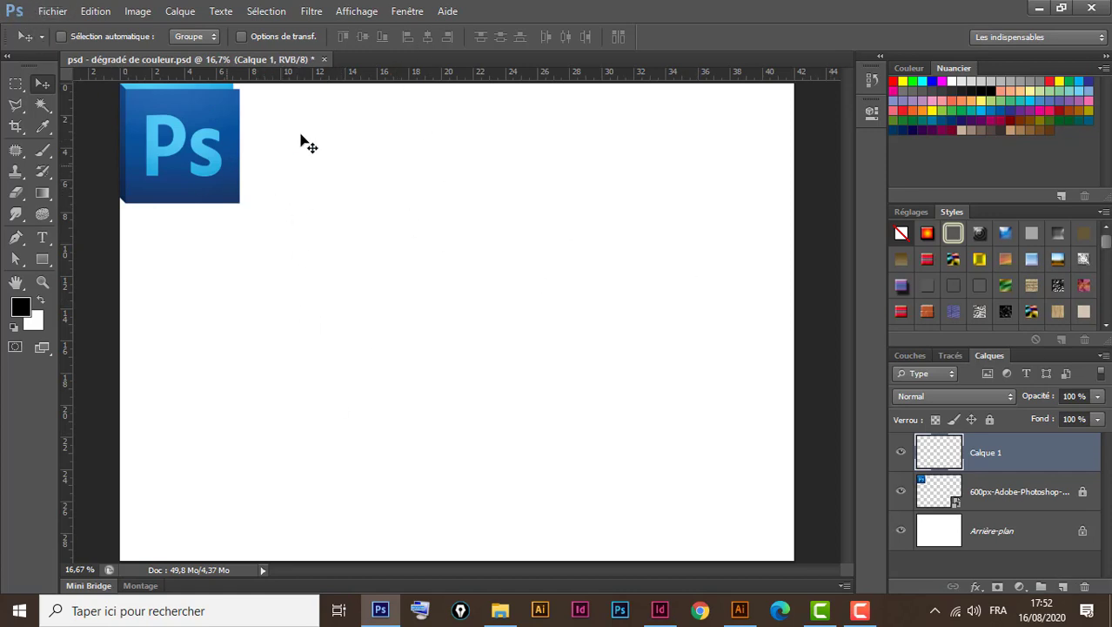
Choose the Spectre gradient preset and fill Calque 1 with it horizontally, from the canvas's left edge to its right edge
{"action": "left_click", "coordinate": [43, 192]}
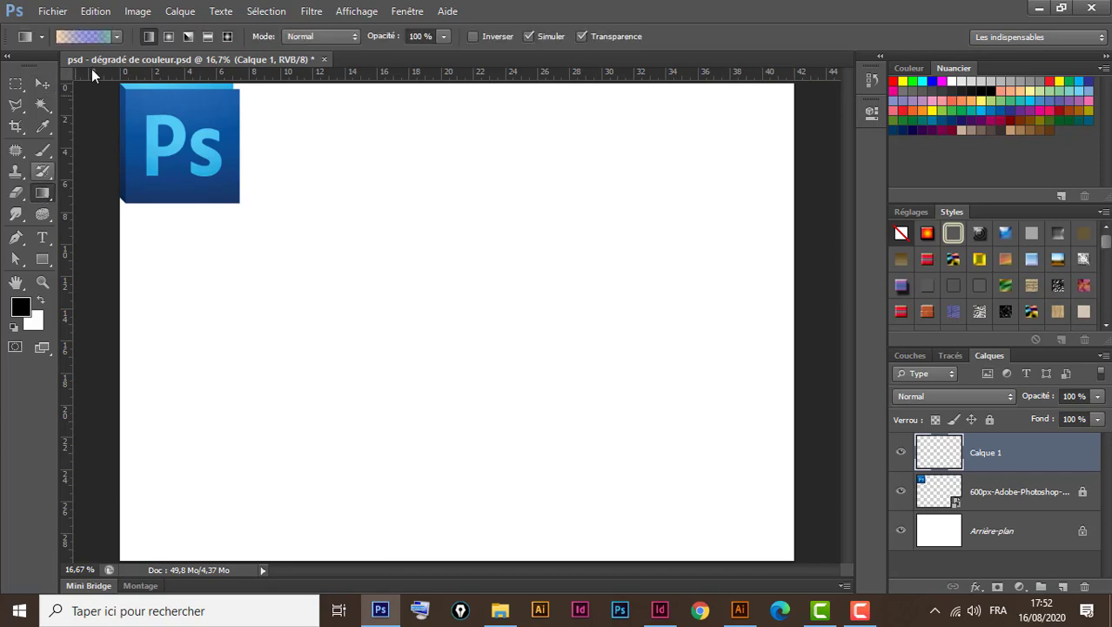
{"action": "left_click", "coordinate": [88, 37]}
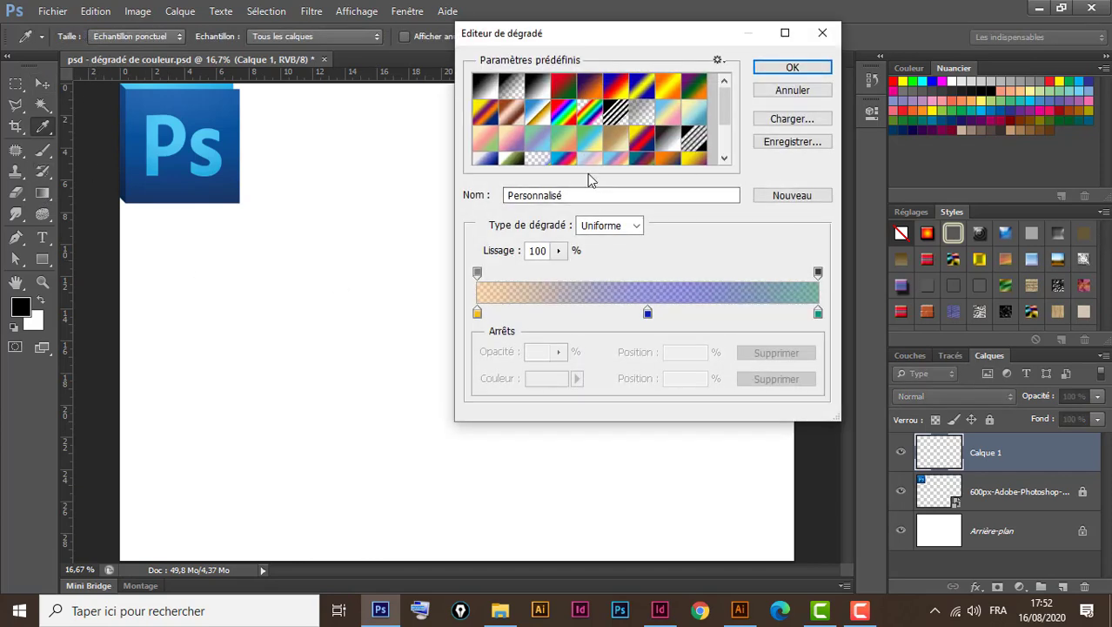
{"action": "left_click", "coordinate": [564, 118]}
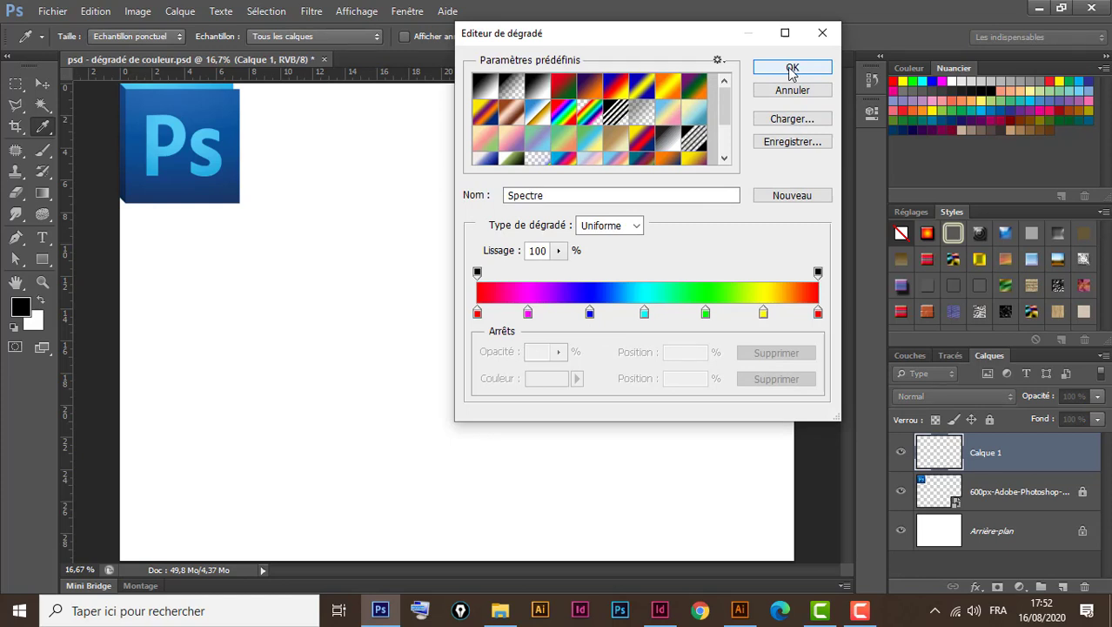
{"action": "left_click_drag", "start_coordinate": [713, 37], "coordinate": [676, 57]}
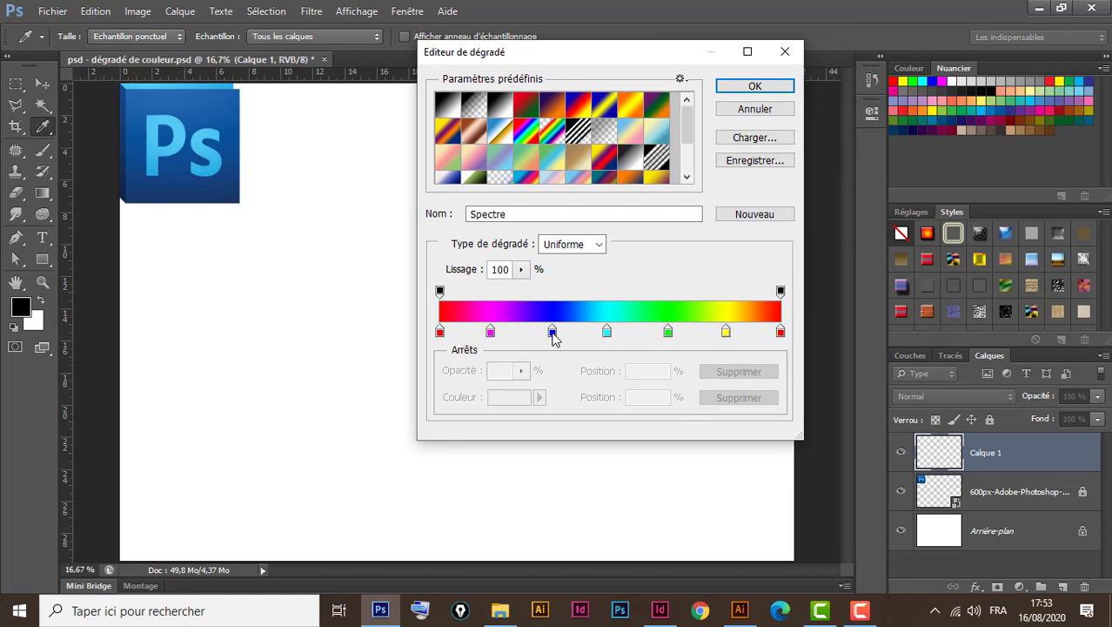
{"action": "left_click", "coordinate": [755, 88]}
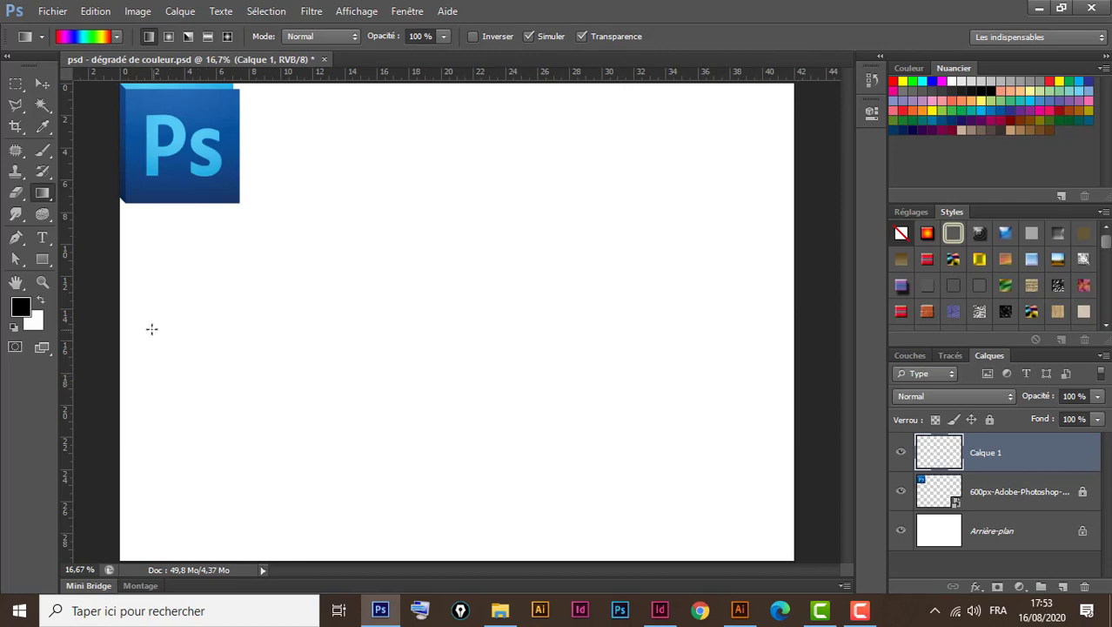
{"action": "left_click_drag", "start_coordinate": [137, 328], "coordinate": [792, 344]}
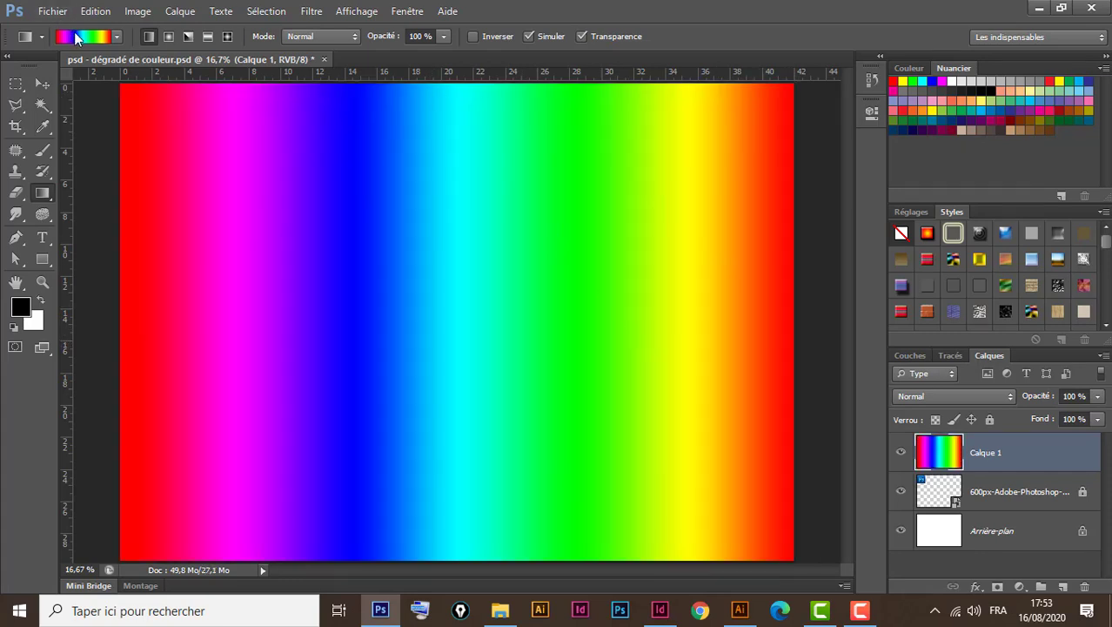
Remove the blue, cyan and magenta colour stops from the Spectre gradient and move the green stop to 49%
{"action": "left_click", "coordinate": [87, 36]}
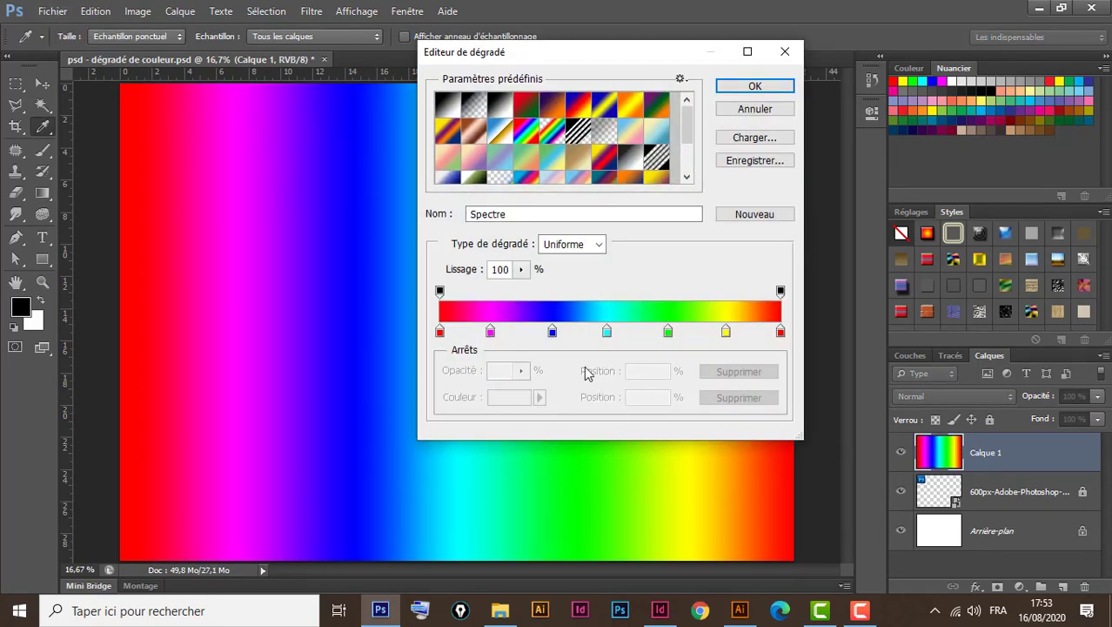
{"action": "left_click", "coordinate": [552, 332]}
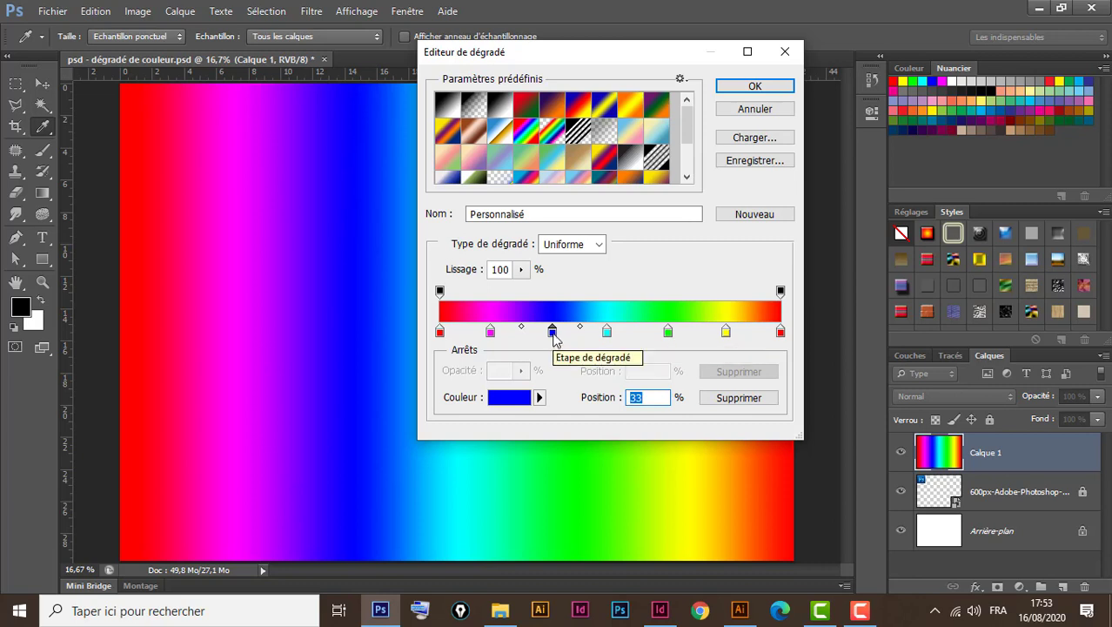
{"action": "left_click_drag", "start_coordinate": [552, 332], "coordinate": [601, 527]}
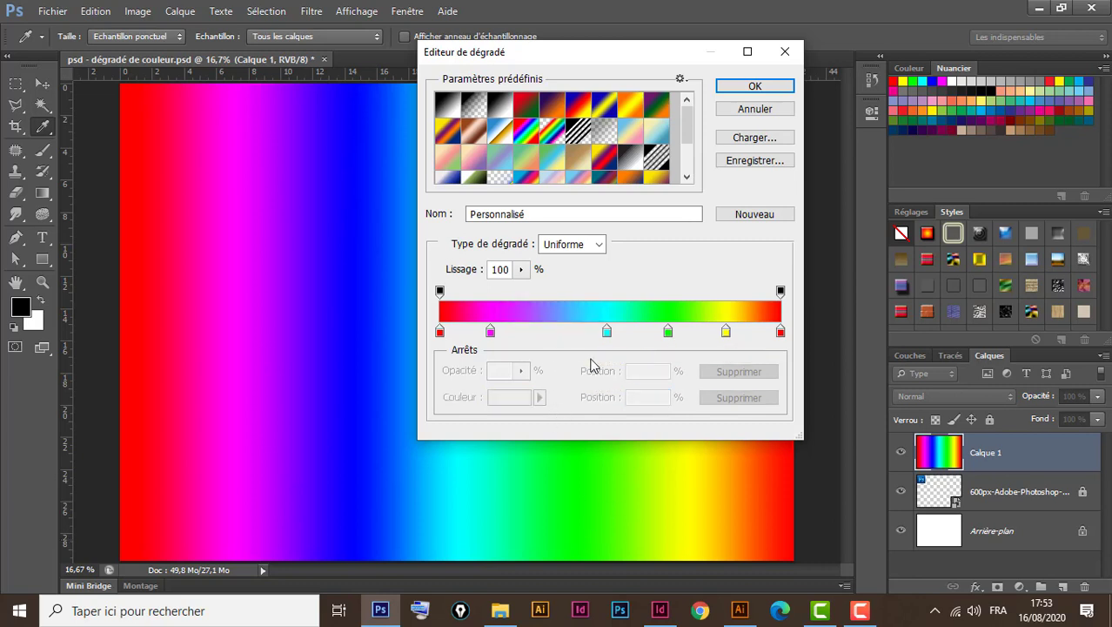
{"action": "left_click_drag", "start_coordinate": [607, 332], "coordinate": [656, 377]}
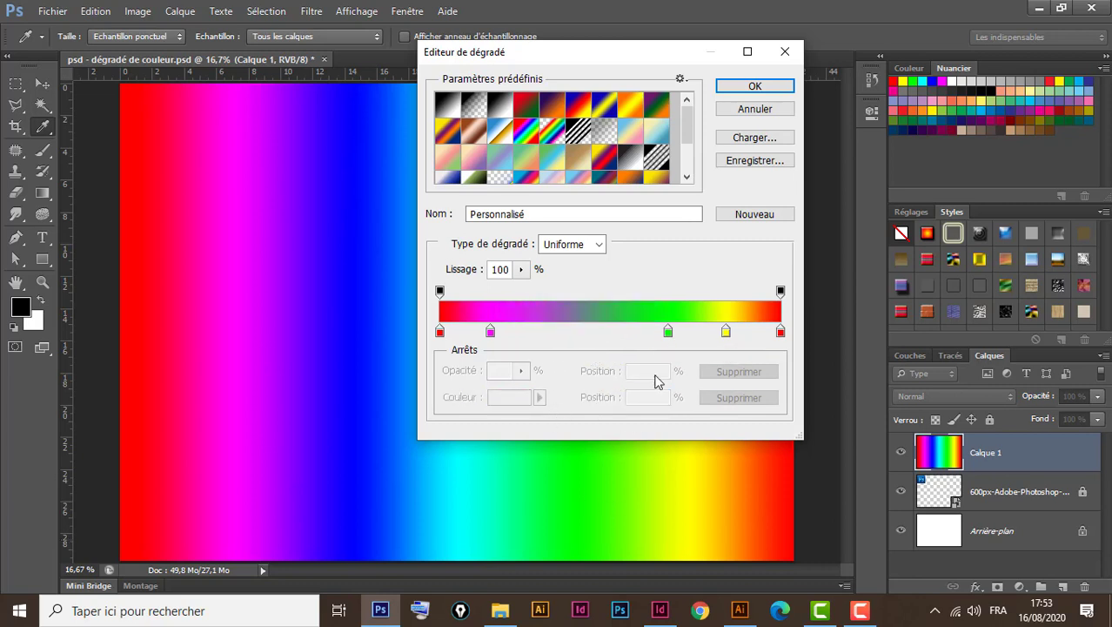
{"action": "left_click_drag", "start_coordinate": [668, 331], "coordinate": [599, 341]}
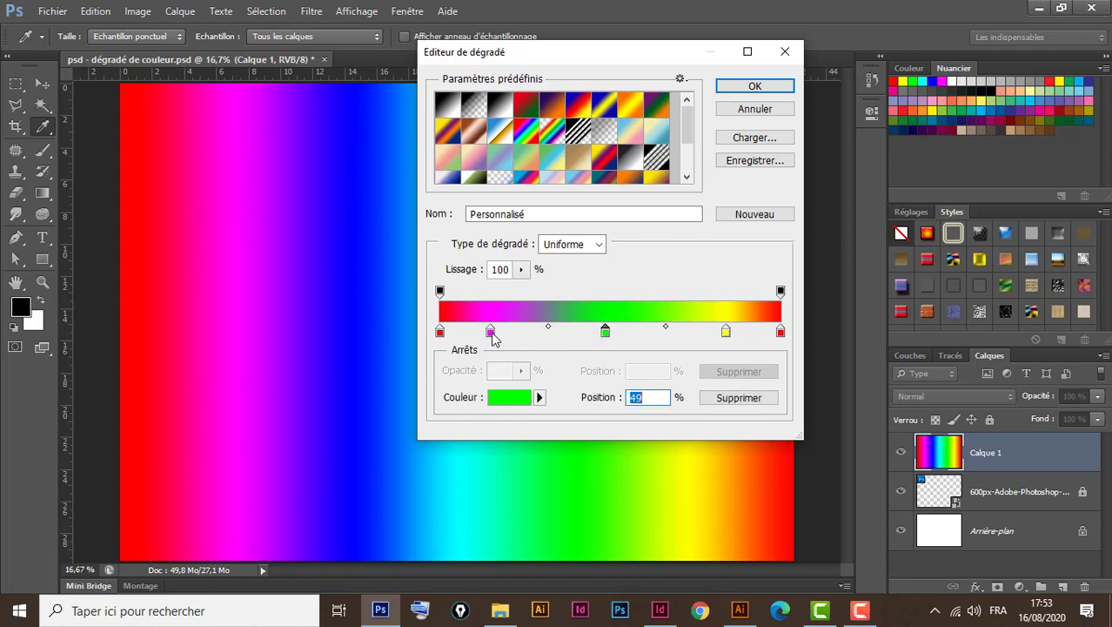
{"action": "left_click_drag", "start_coordinate": [491, 334], "coordinate": [489, 367]}
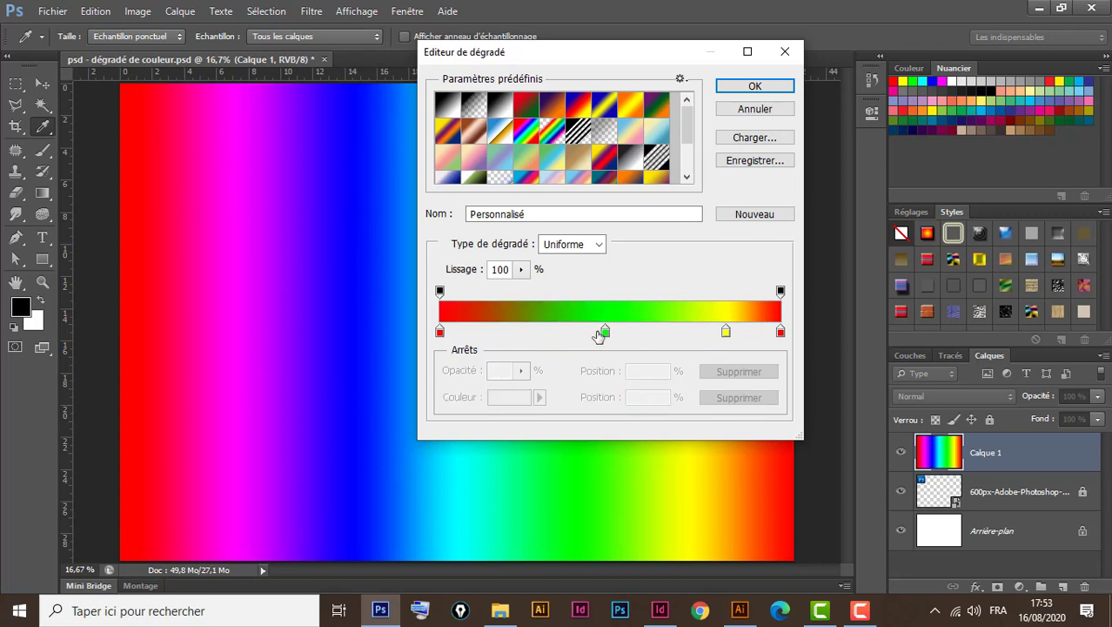
Move the gradient's green colour stop to 32% and its yellow colour stop to 70%
{"action": "left_click_drag", "start_coordinate": [604, 332], "coordinate": [549, 331]}
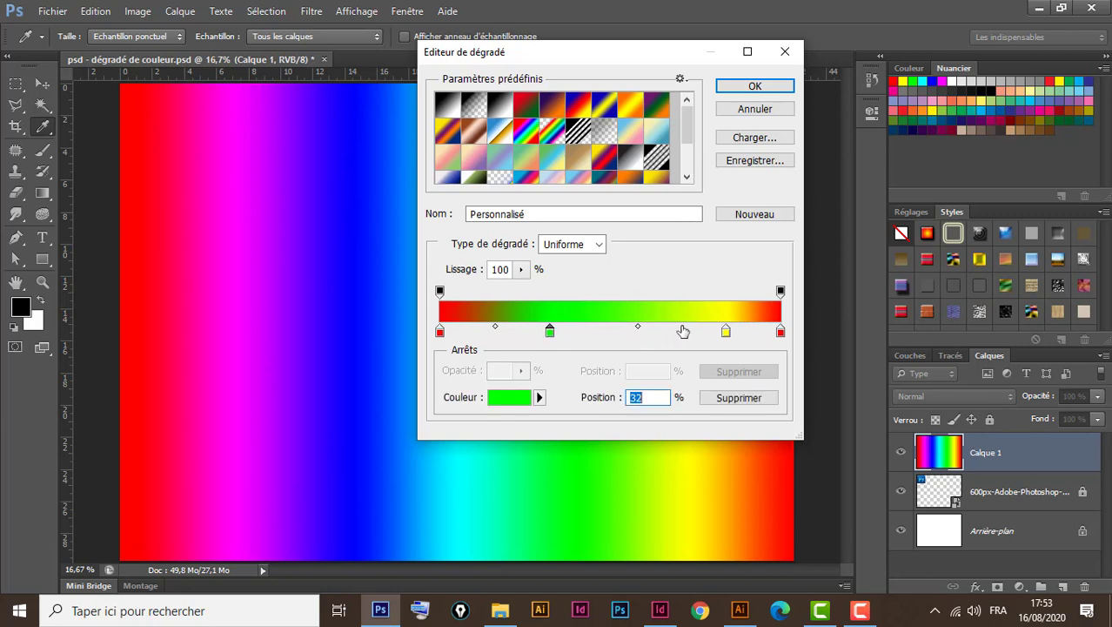
{"action": "left_click_drag", "start_coordinate": [725, 333], "coordinate": [678, 333]}
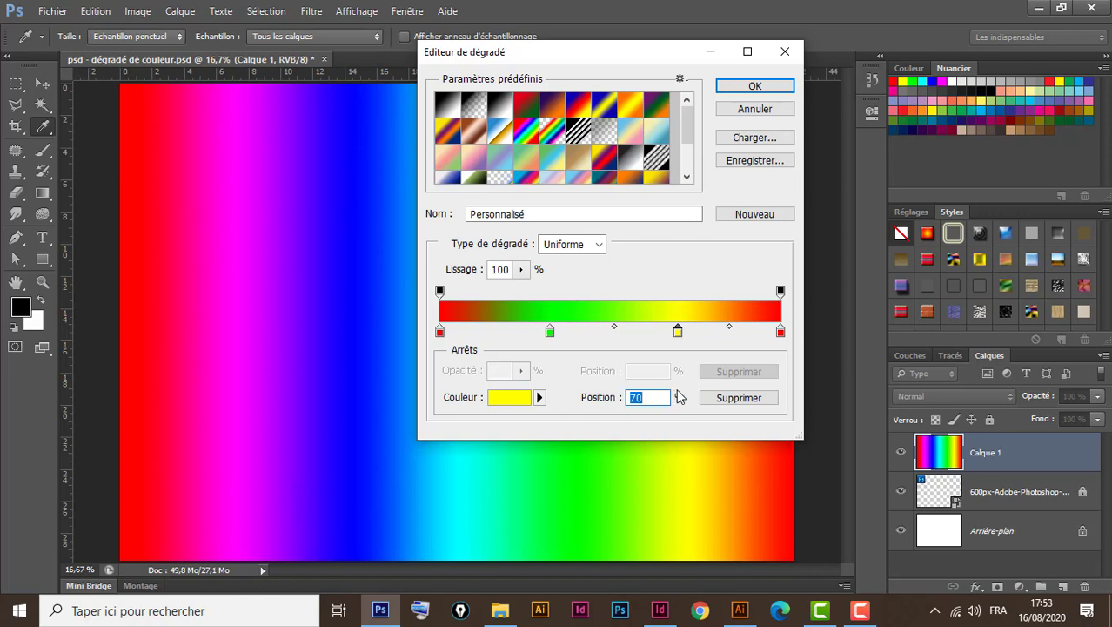
{"action": "mouse_move", "coordinate": [616, 332]}
{"action": "left_mouse_down"}
{"action": "mouse_move", "coordinate": [659, 332]}
{"action": "mouse_move", "coordinate": [618, 347]}
{"action": "left_mouse_up"}
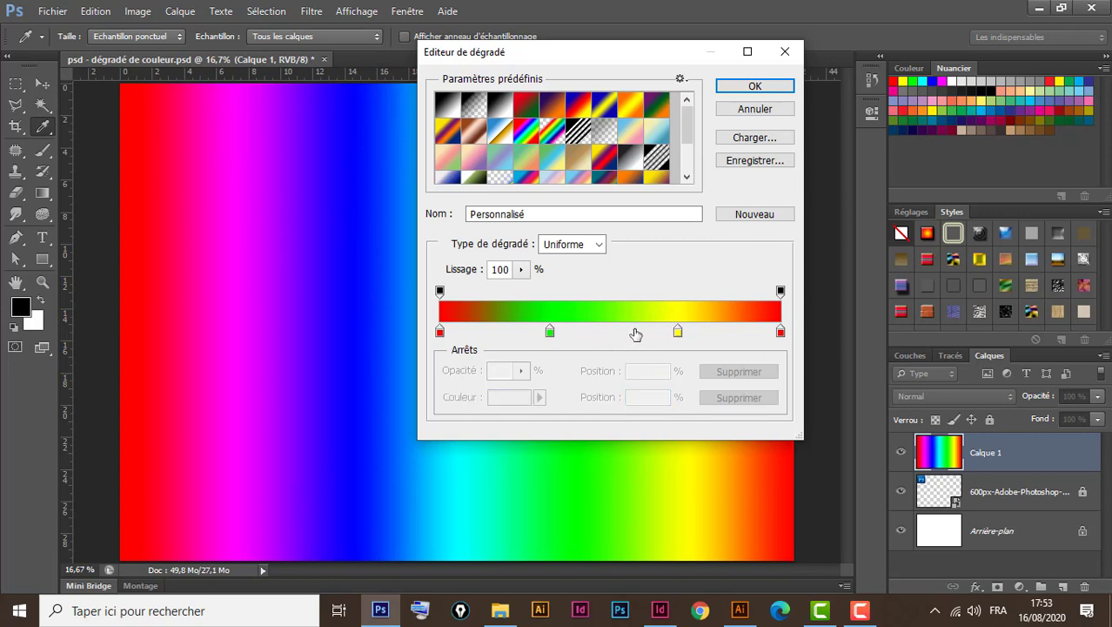
Set the colour midpoint between yellow and red to 18% and the one between green and yellow to 89%
{"action": "left_click", "coordinate": [678, 332]}
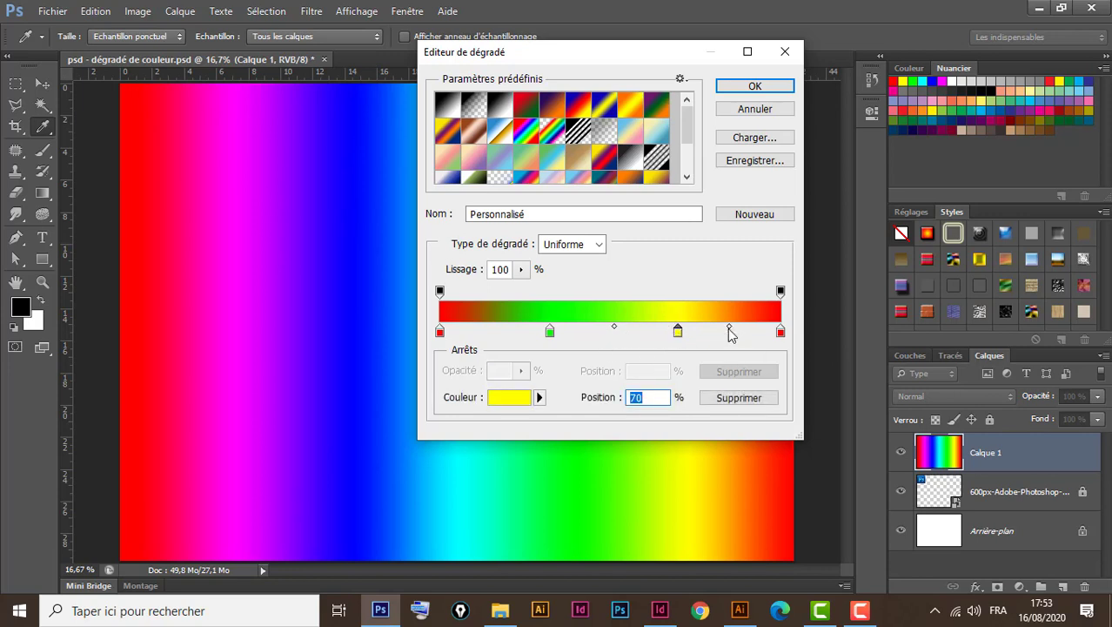
{"action": "left_click_drag", "start_coordinate": [729, 334], "coordinate": [696, 327]}
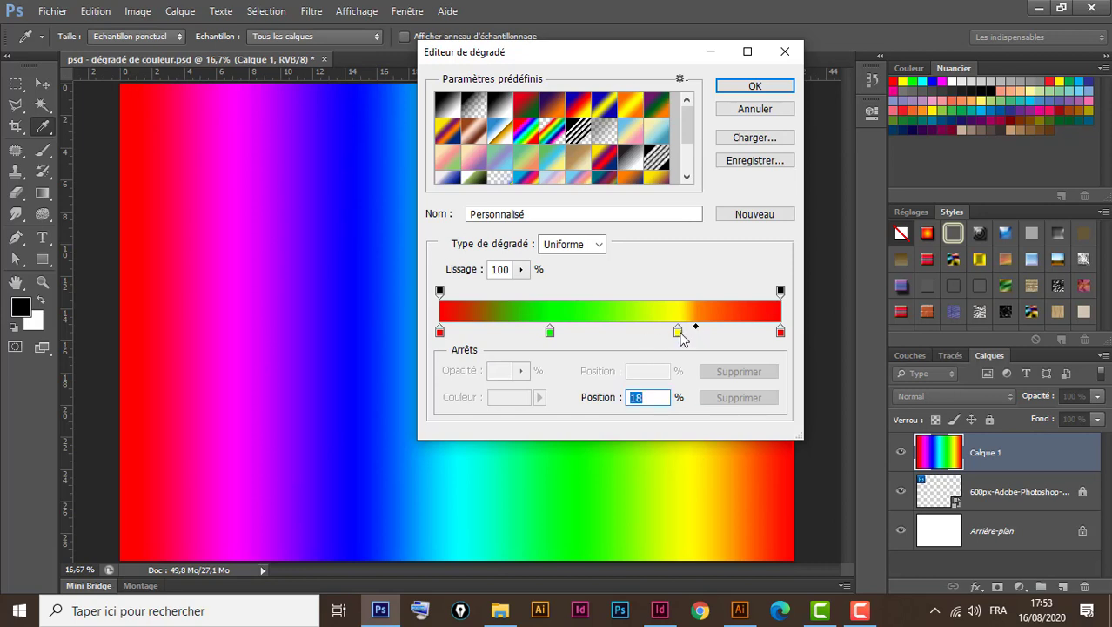
{"action": "left_click", "coordinate": [679, 333]}
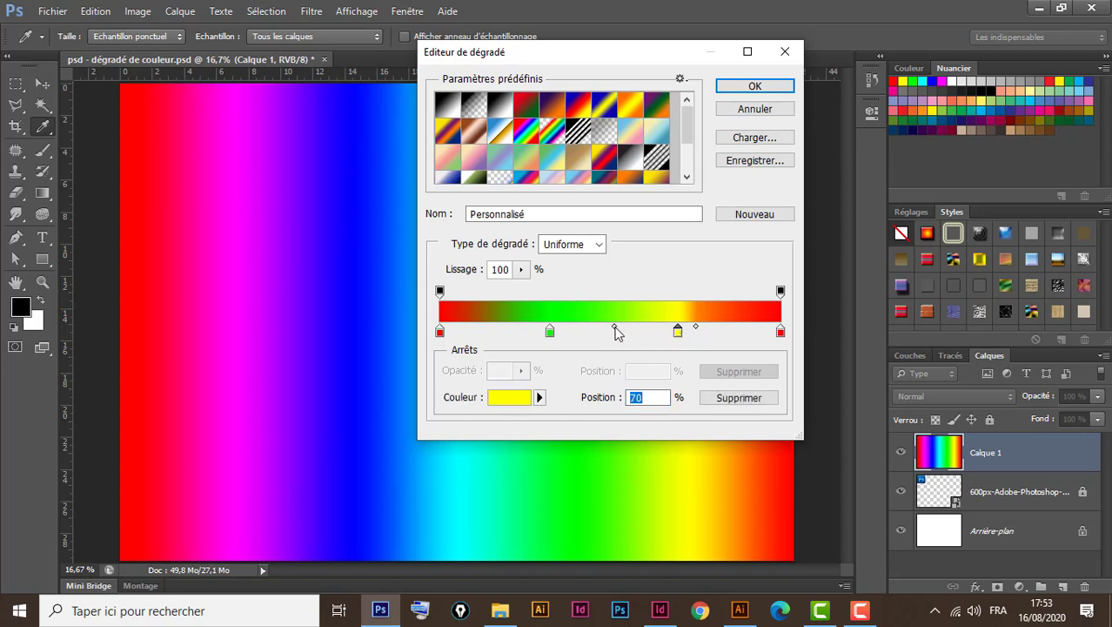
{"action": "left_click_drag", "start_coordinate": [616, 332], "coordinate": [665, 328]}
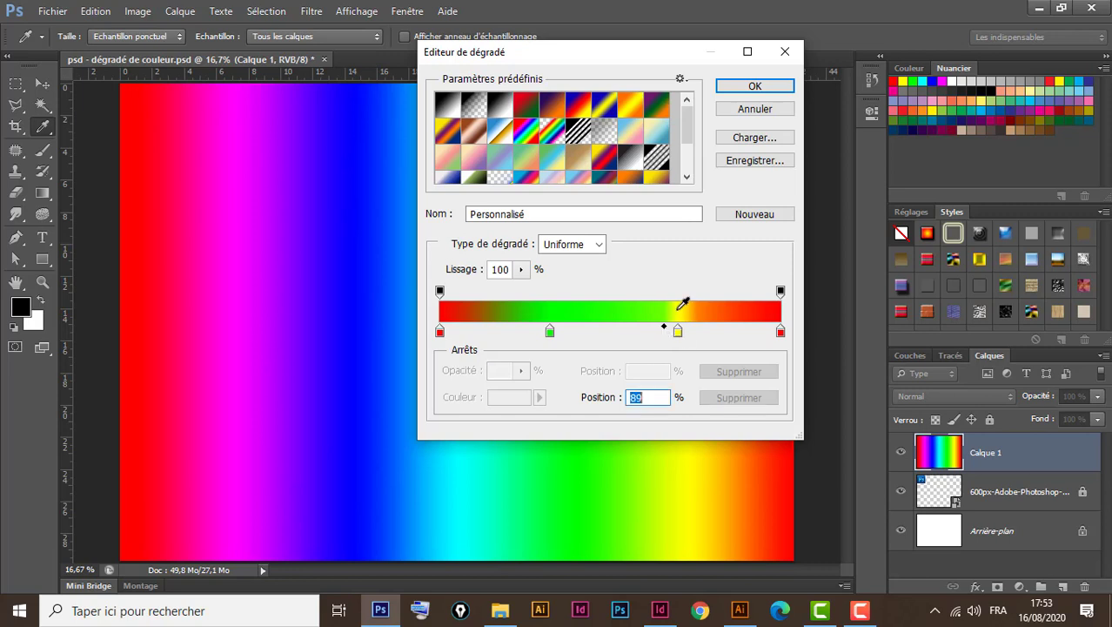
Accept the edited gradient and fill Calque 1 with it diagonally, from upper-left to lower-right
{"action": "left_click", "coordinate": [754, 85]}
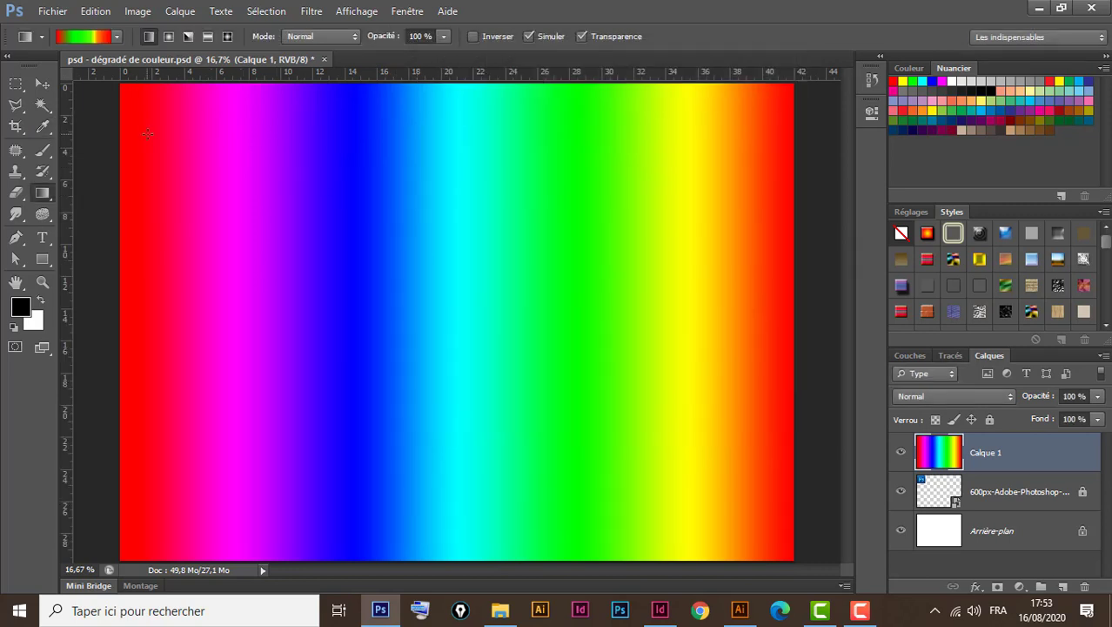
{"action": "left_click_drag", "start_coordinate": [177, 133], "coordinate": [731, 519]}
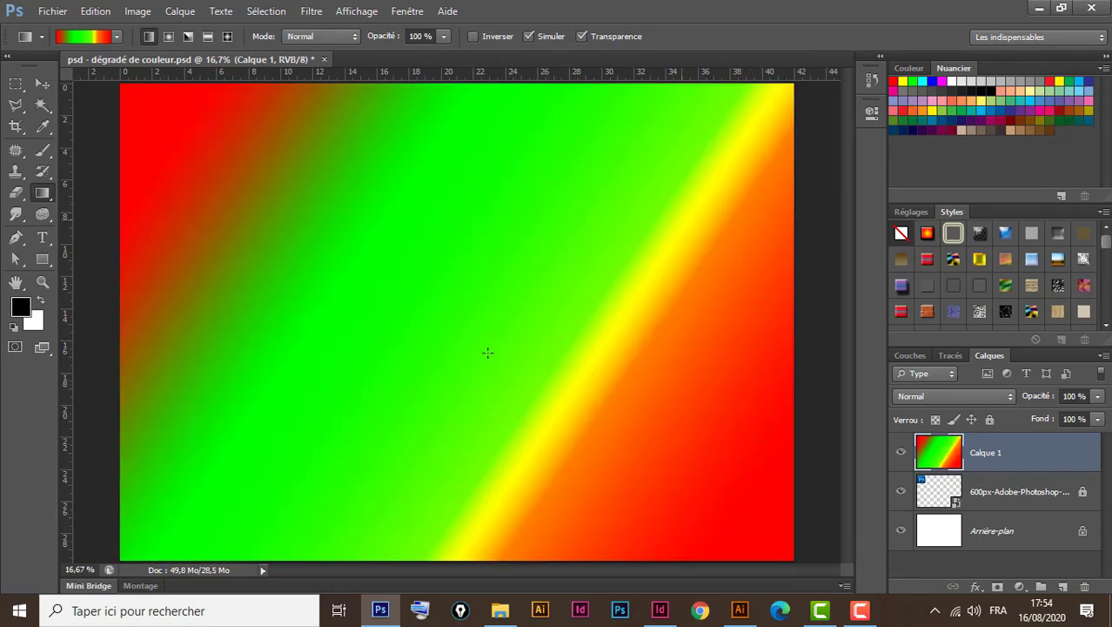
Hide Calque 1 and add a new empty layer above it
{"action": "left_click", "coordinate": [42, 83]}
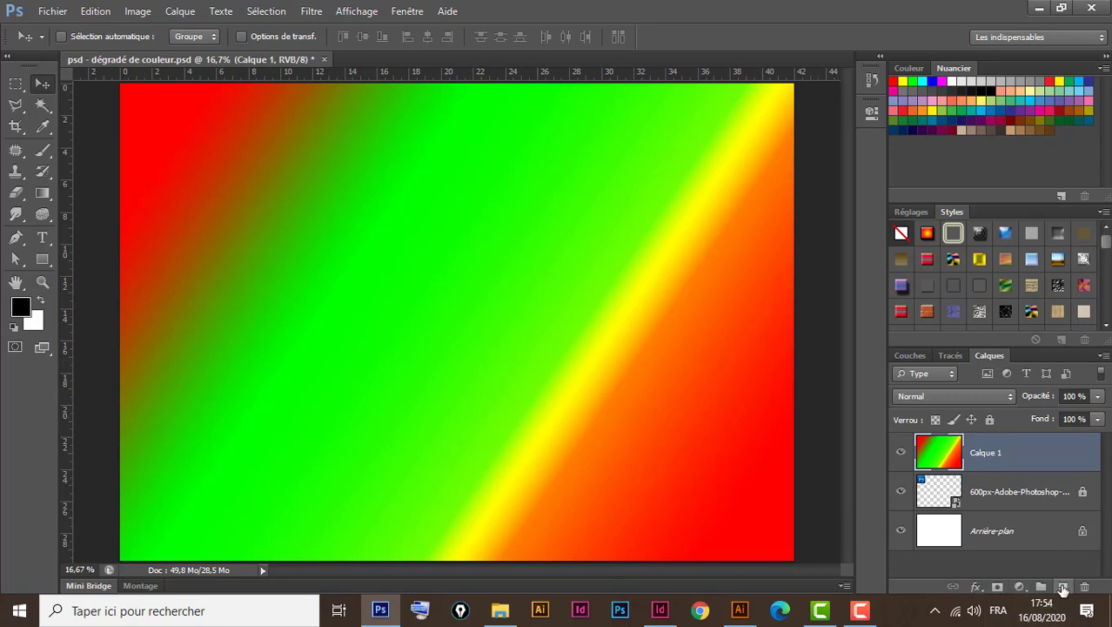
{"action": "left_click", "coordinate": [902, 453]}
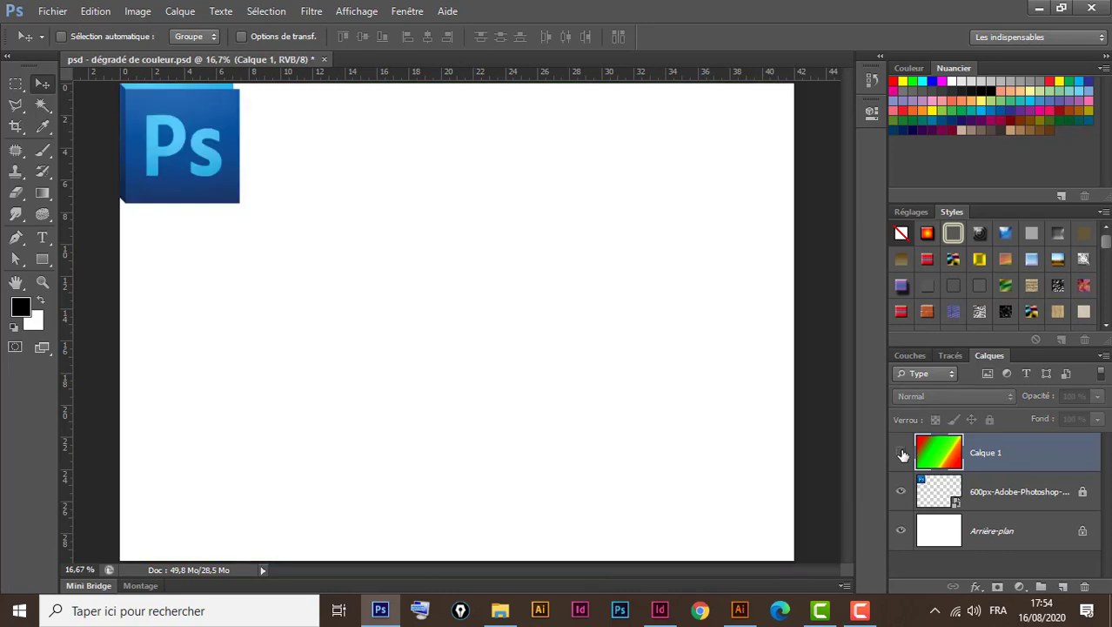
{"action": "left_click", "coordinate": [1063, 585]}
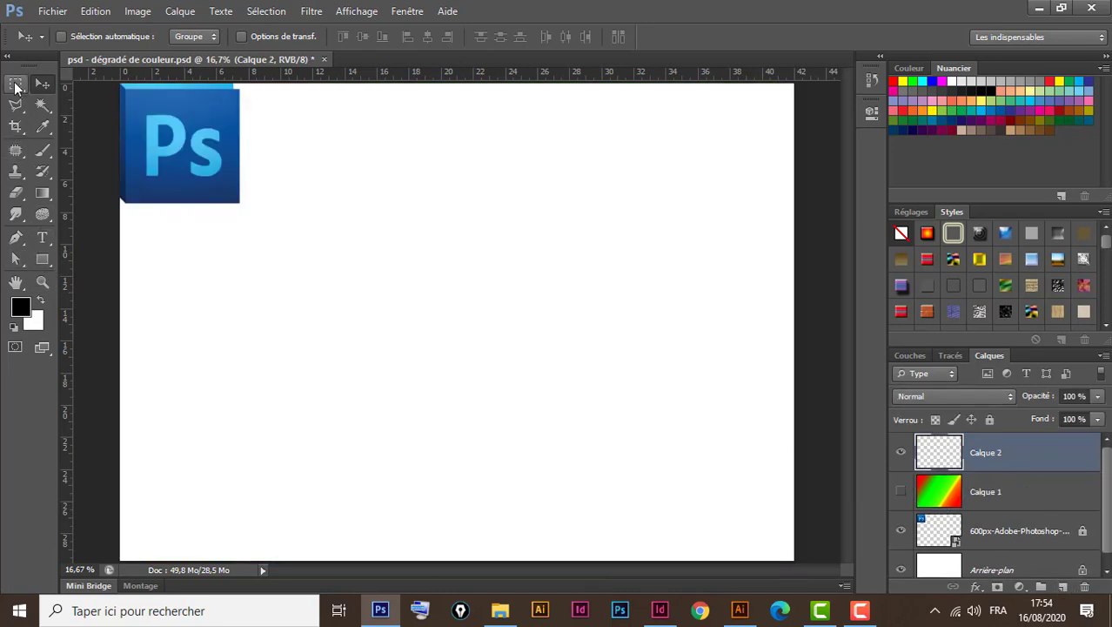
Make an elliptical selection about 24 by 18 ruler units around the canvas centre and fill it diagonally with the linear gradient
{"action": "left_click", "coordinate": [16, 84]}
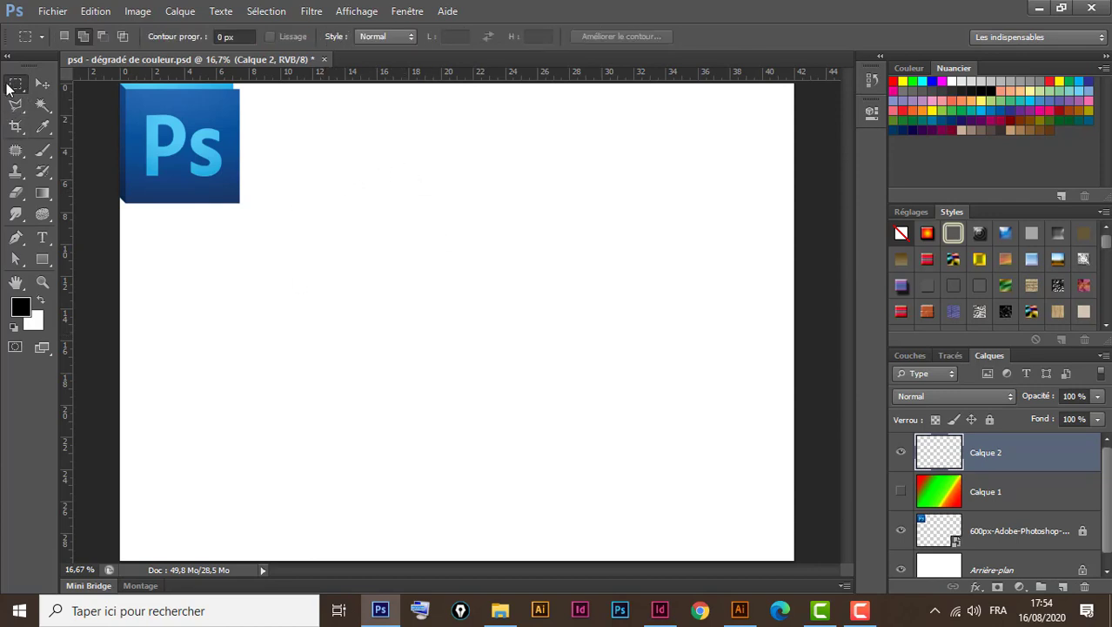
{"action": "right_click", "coordinate": [14, 86]}
{"action": "left_click", "coordinate": [64, 98]}
{"action": "left_click_drag", "start_coordinate": [304, 209], "coordinate": [558, 389]}
{"action": "left_click_drag", "start_coordinate": [679, 493], "coordinate": [679, 494]}
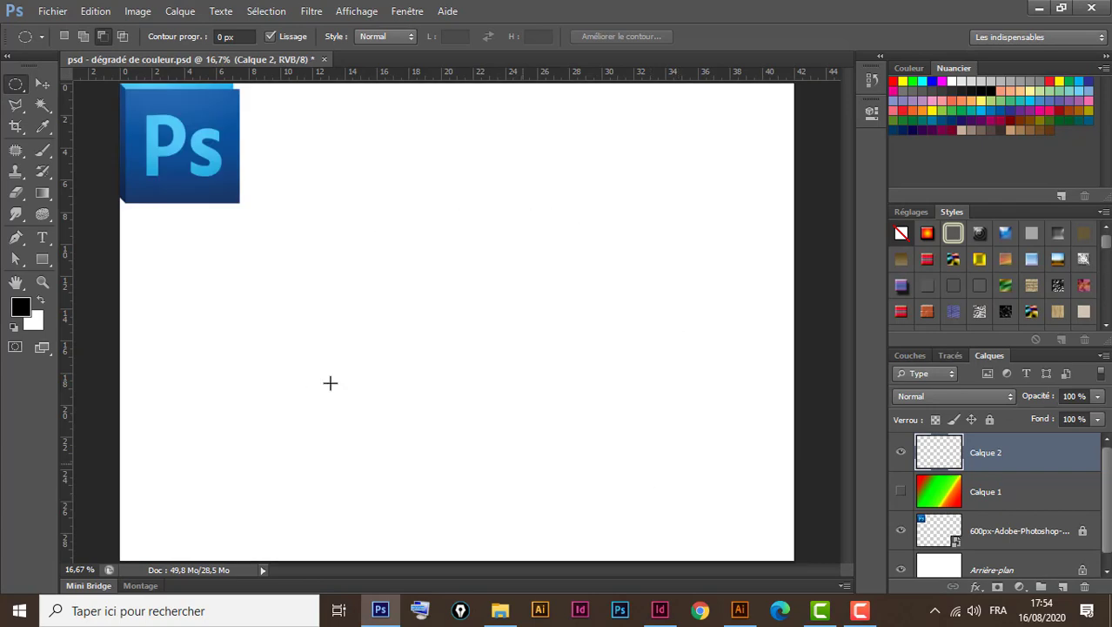
{"action": "left_click", "coordinate": [43, 192]}
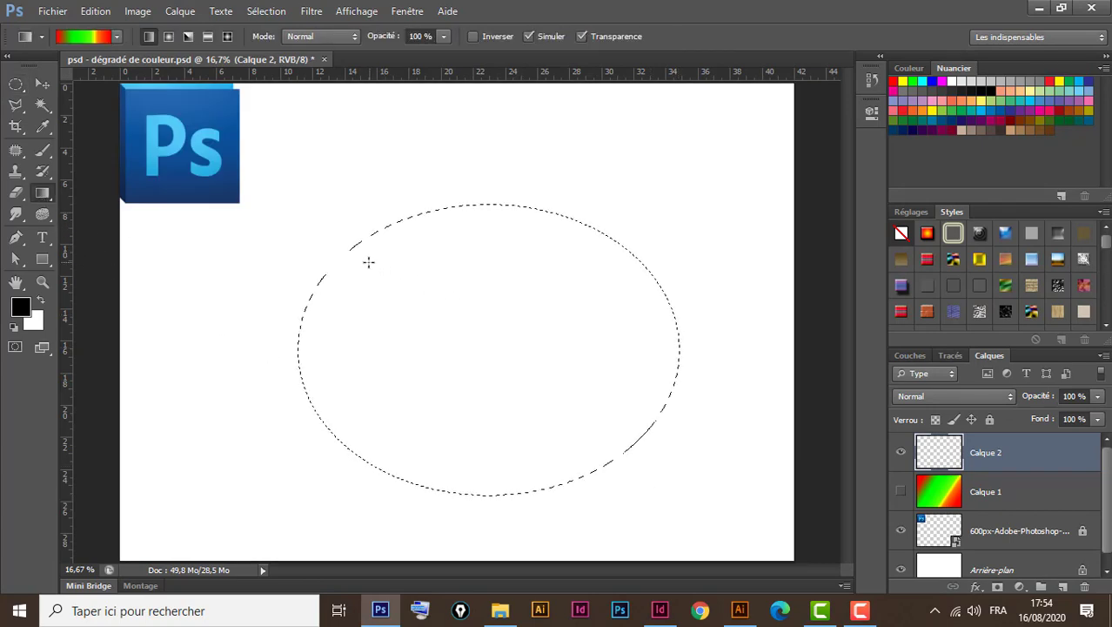
{"action": "left_click_drag", "start_coordinate": [556, 371], "coordinate": [648, 450]}
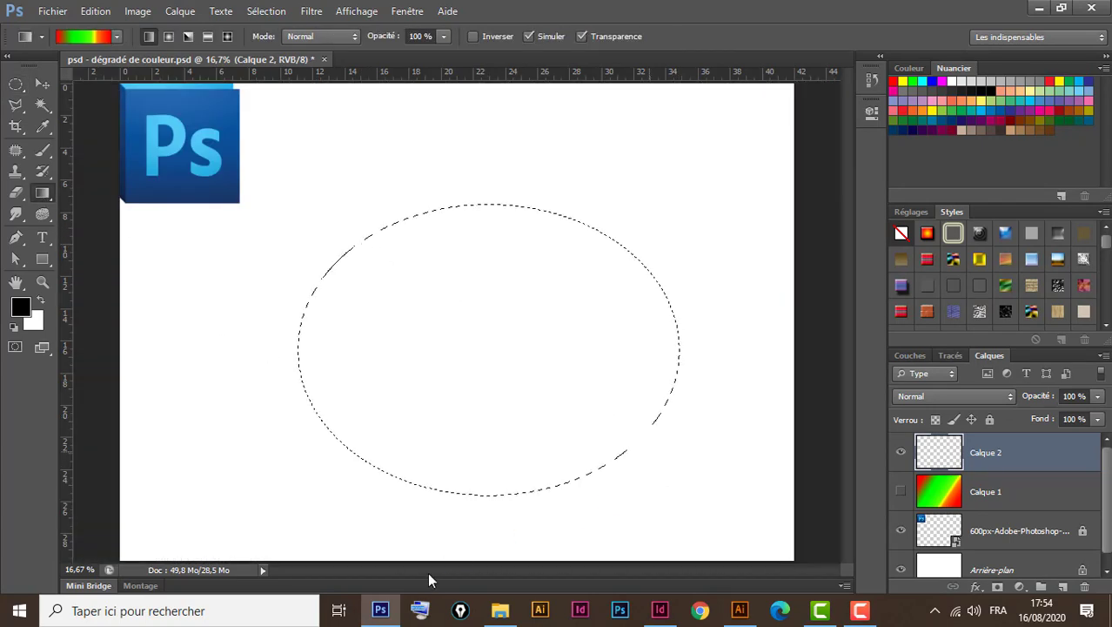
Refill the ellipse with a radial gradient running from its centre to its upper-right edge, and deselect it
{"action": "left_click", "coordinate": [169, 37]}
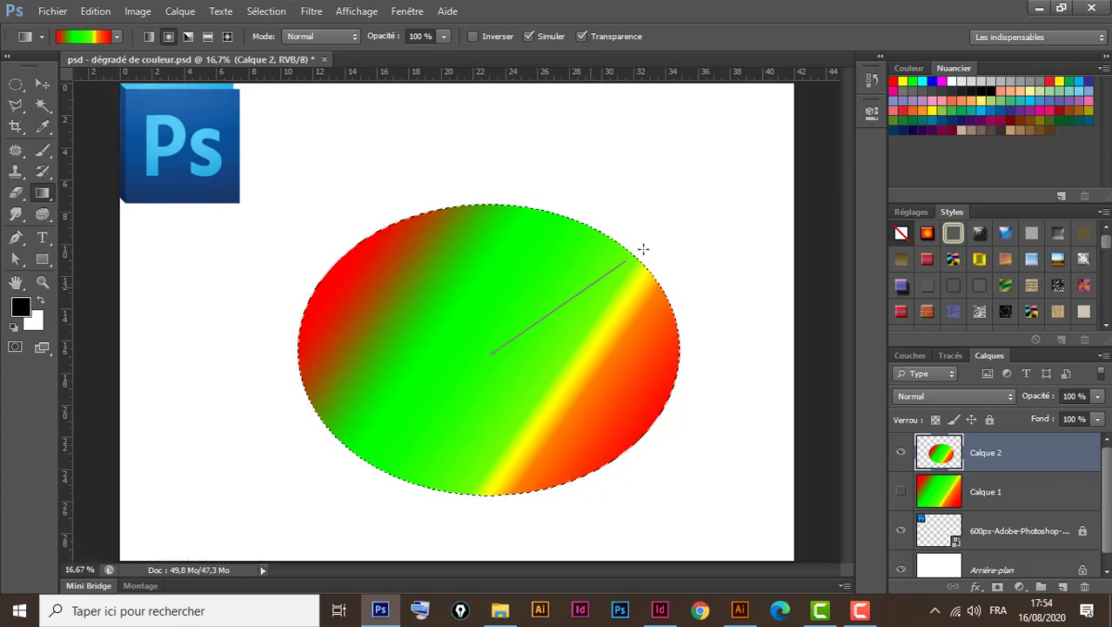
{"action": "left_click_drag", "start_coordinate": [643, 250], "coordinate": [644, 250]}
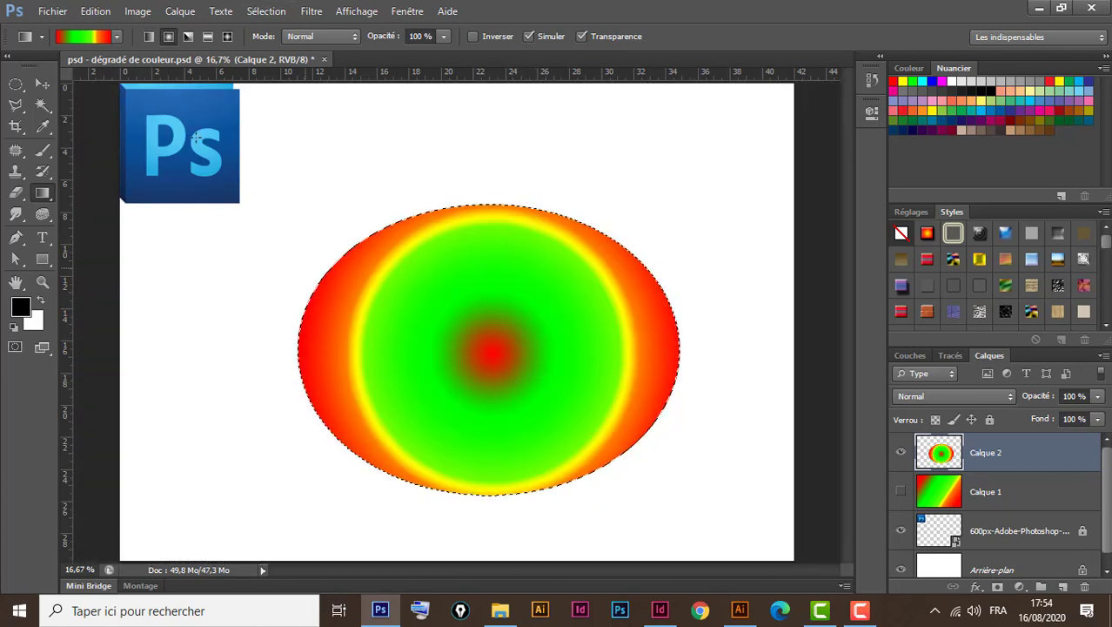
{"action": "key", "text": "v"}
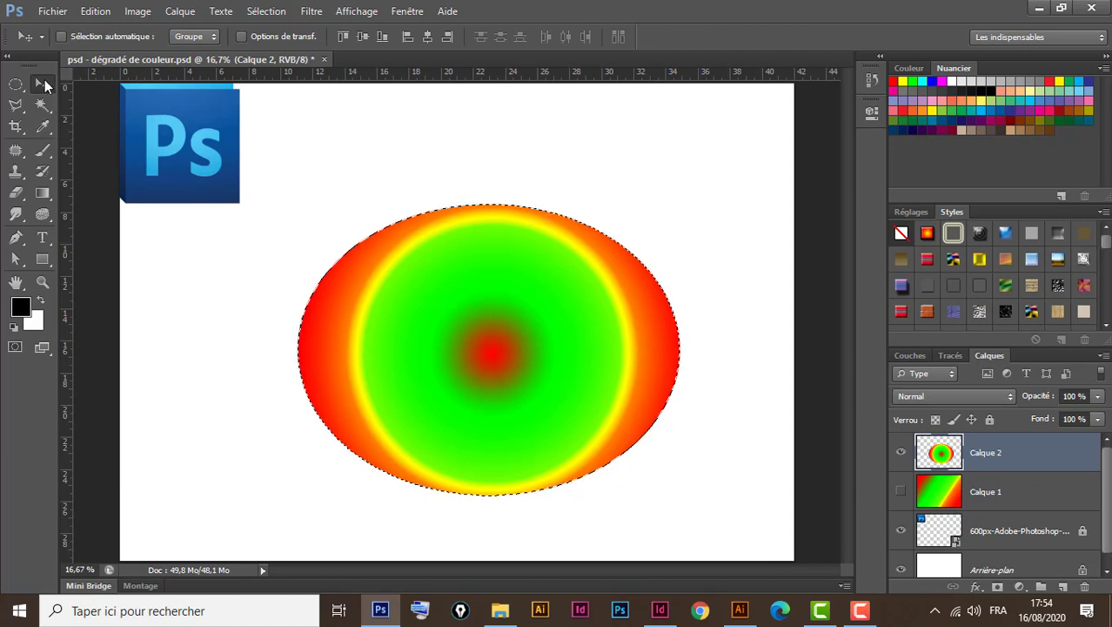
{"action": "key", "text": "ctrl+d"}
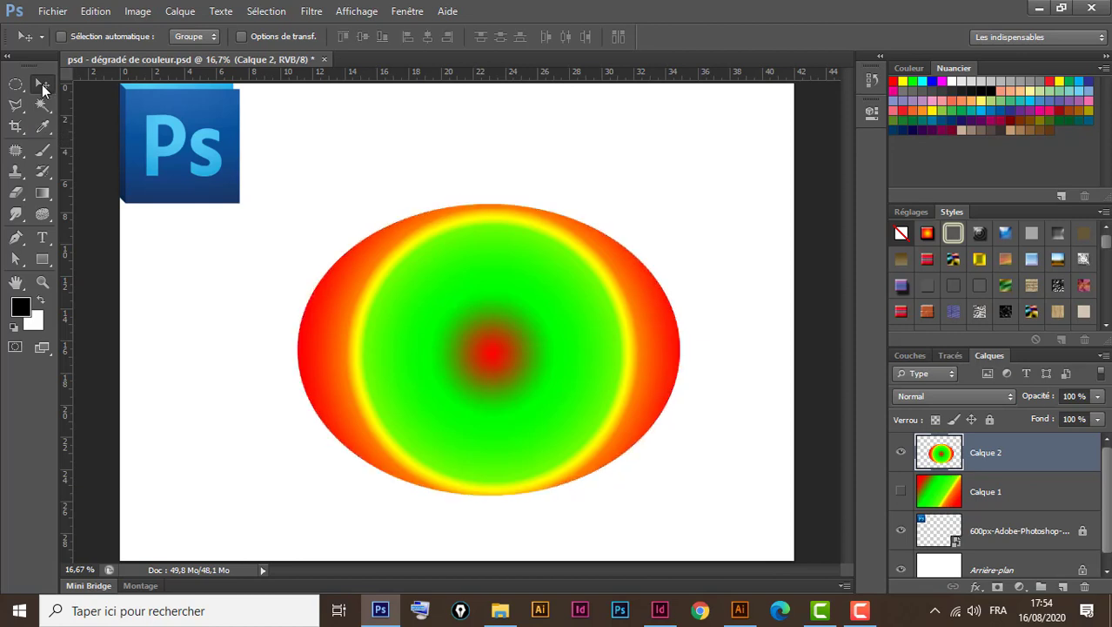
Delete Calque 2, show Calque 1 and delete it as well
{"action": "key", "text": "Delete"}
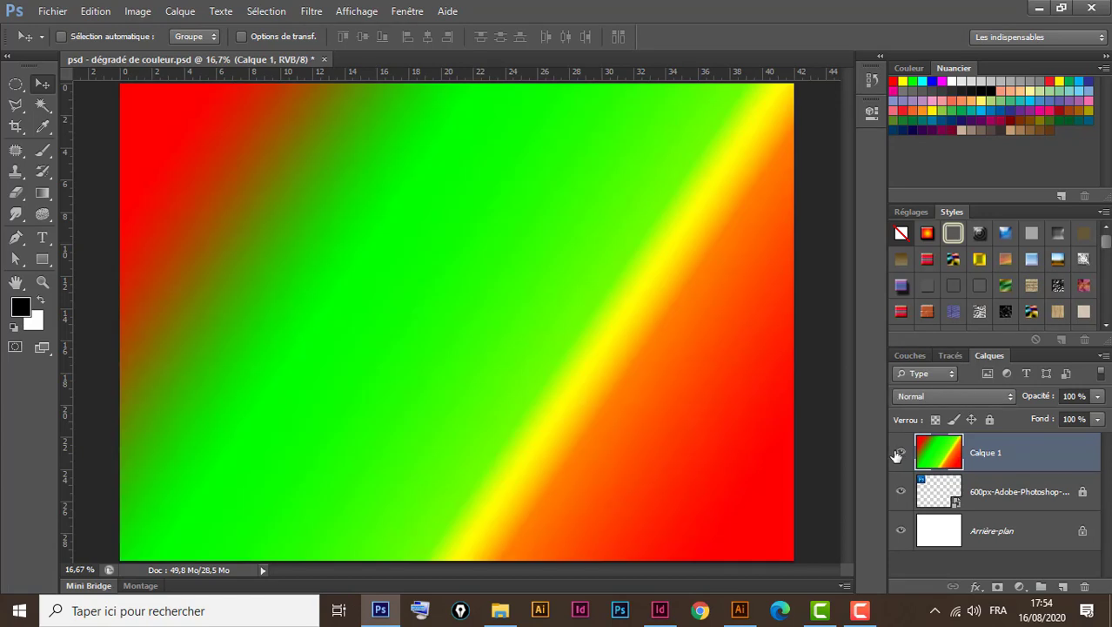
{"action": "left_click", "coordinate": [900, 452]}
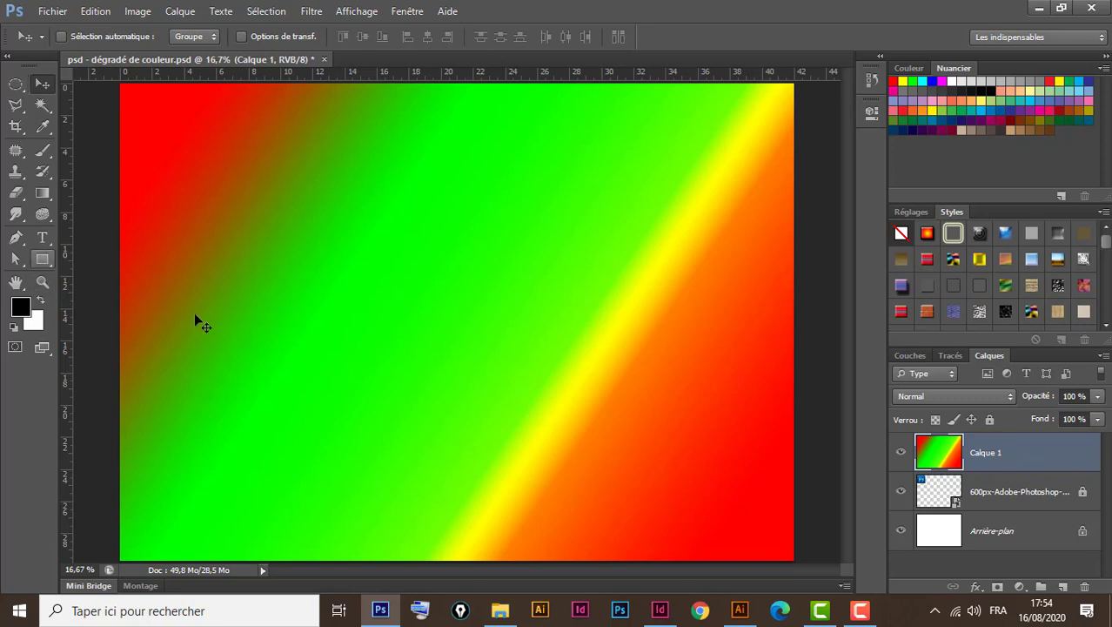
{"action": "key", "text": "Delete"}
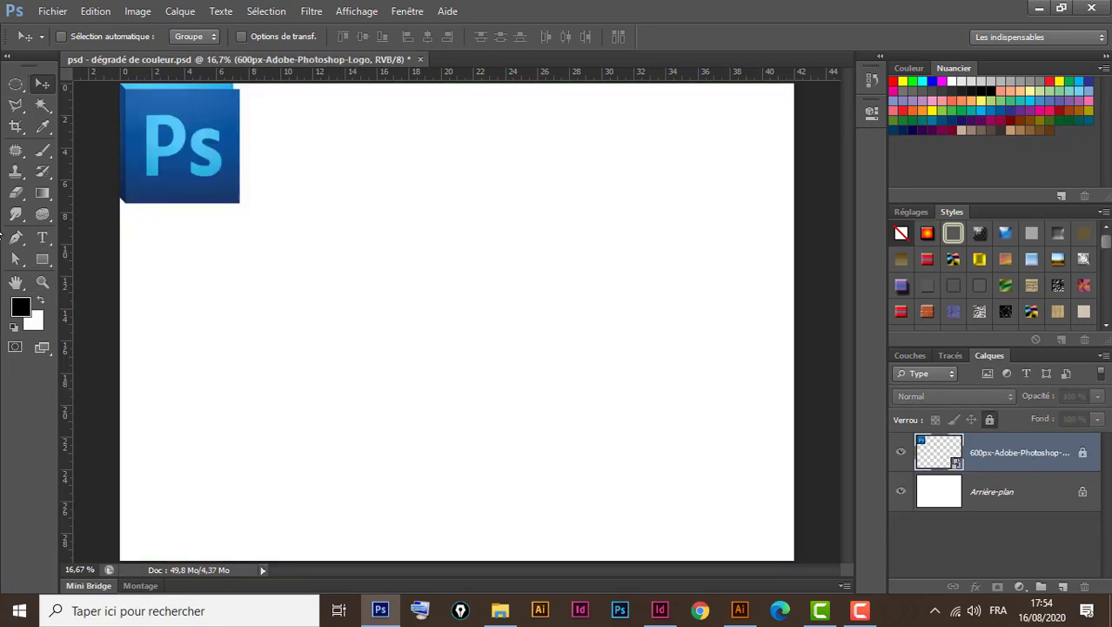
Draw a rectangle about 2670 by 1630 px around the canvas centre with the Rectangle tool in Forme mode
{"action": "left_click", "coordinate": [42, 260]}
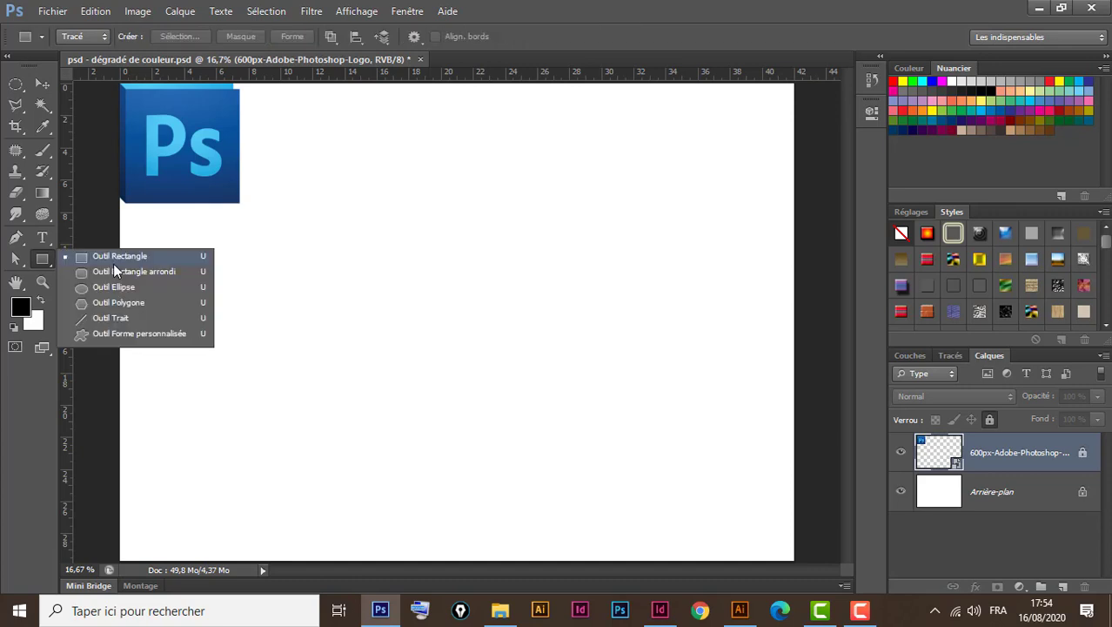
{"action": "left_click", "coordinate": [117, 258]}
{"action": "left_click", "coordinate": [90, 35]}
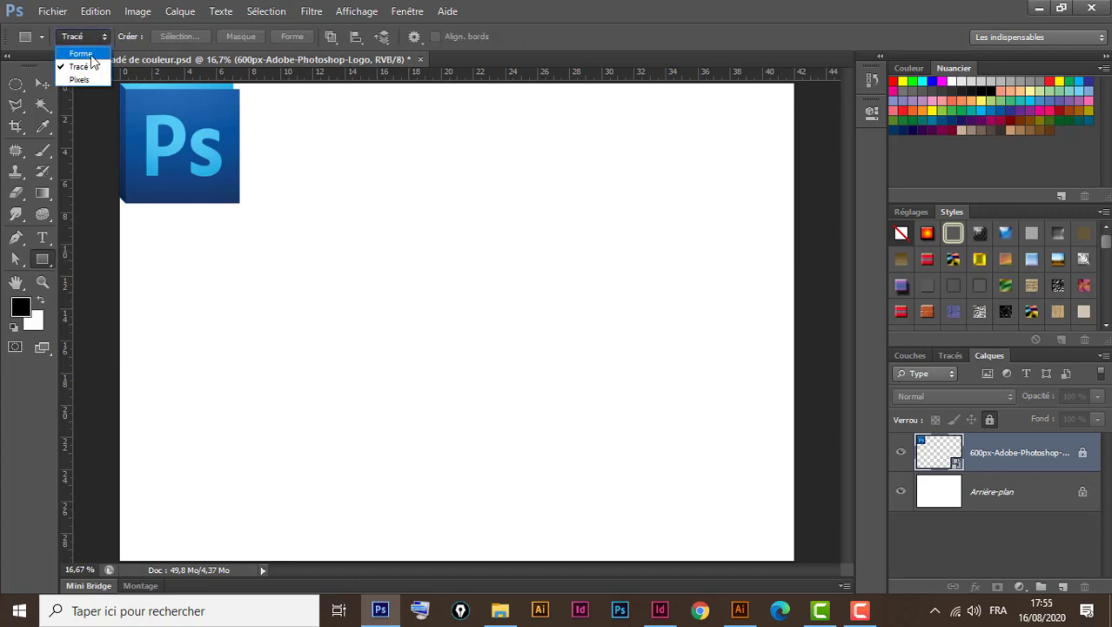
{"action": "left_click", "coordinate": [91, 55]}
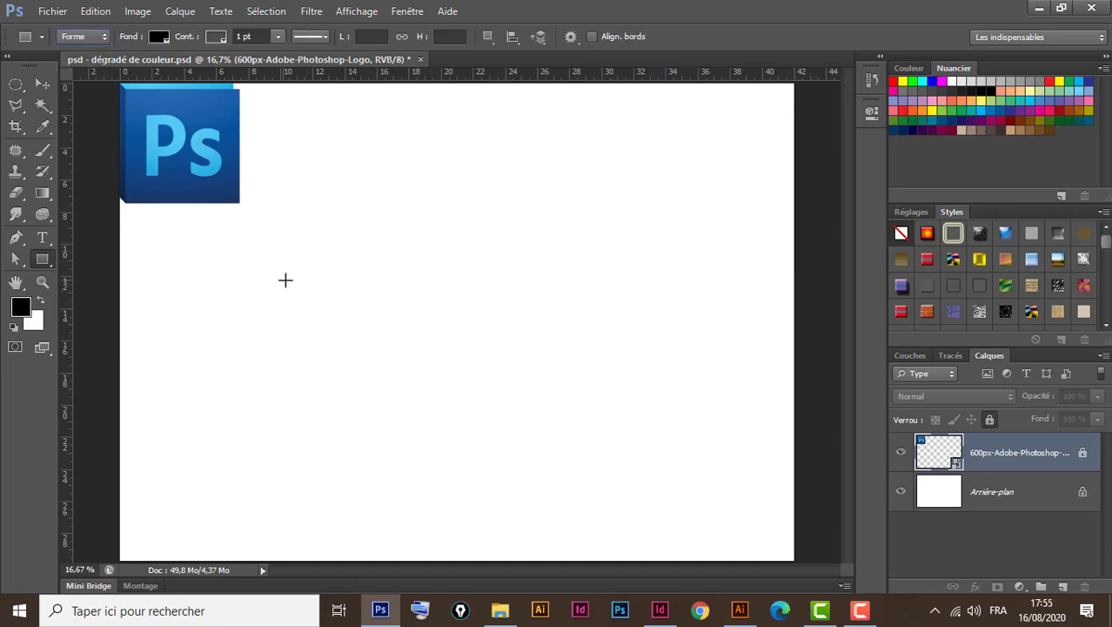
{"action": "left_click_drag", "start_coordinate": [284, 225], "coordinate": [647, 446]}
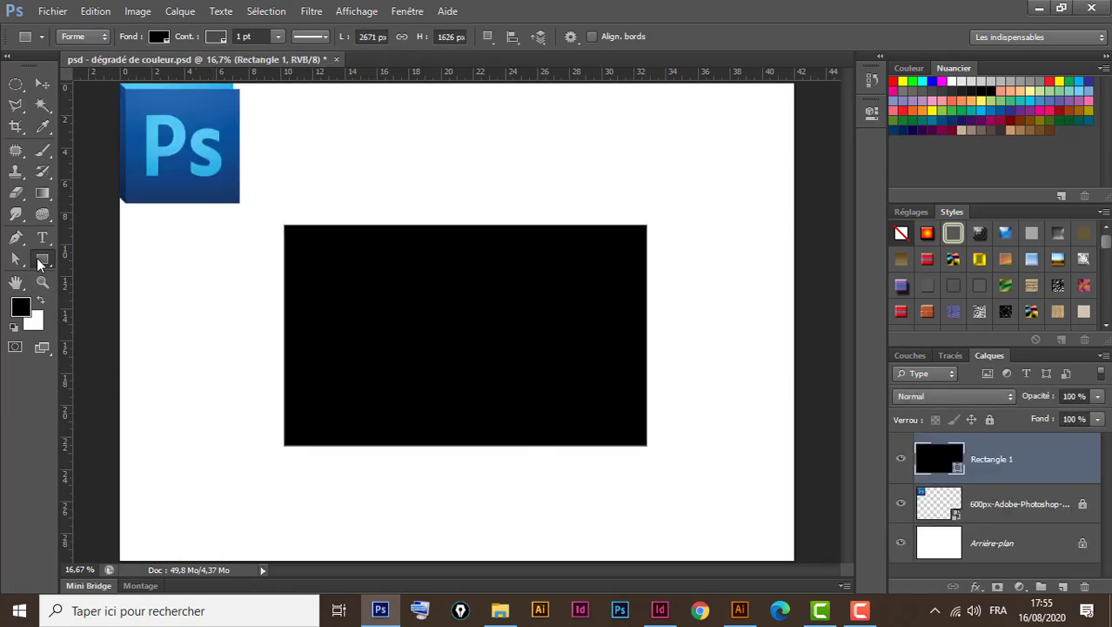
Fill the rectangle with the yellow, violet, orange and blue preset gradient
{"action": "left_click", "coordinate": [156, 39]}
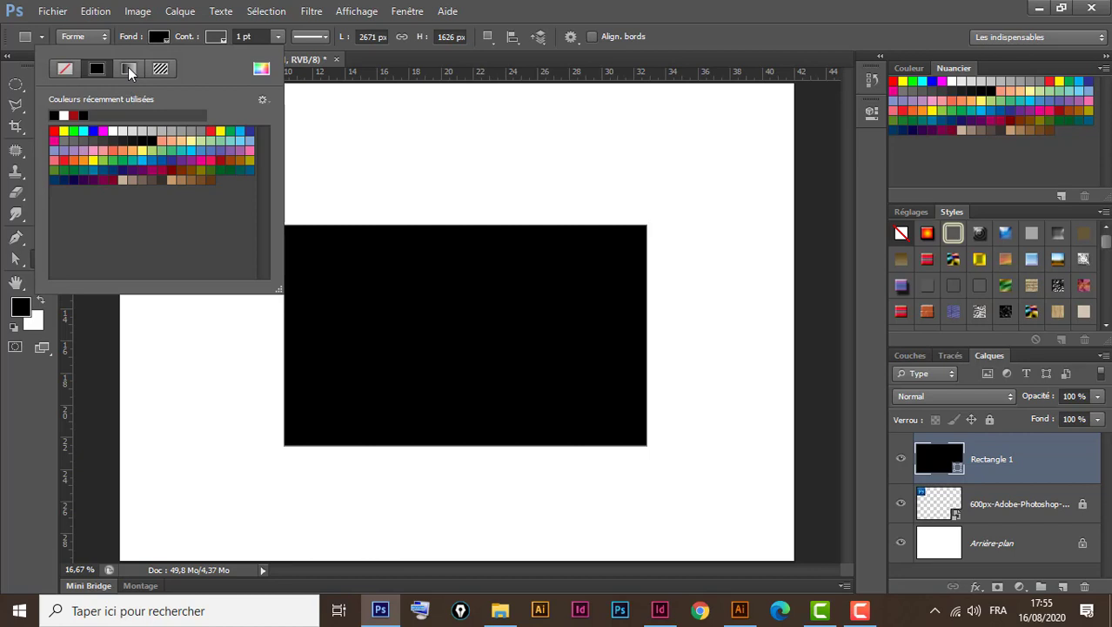
{"action": "left_click", "coordinate": [128, 68]}
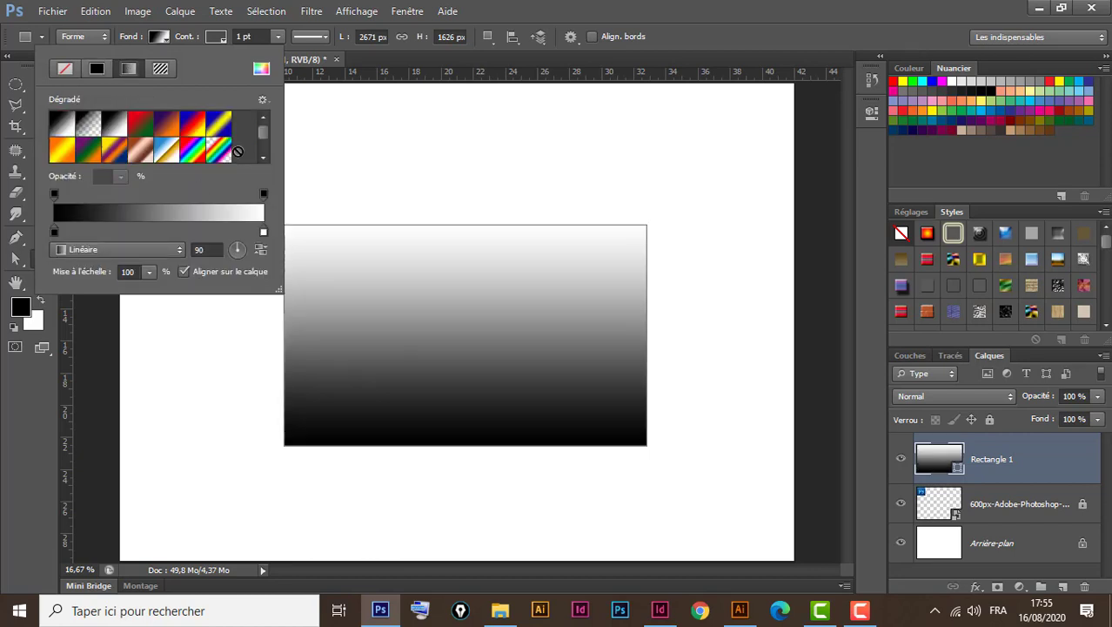
{"action": "left_click", "coordinate": [115, 155]}
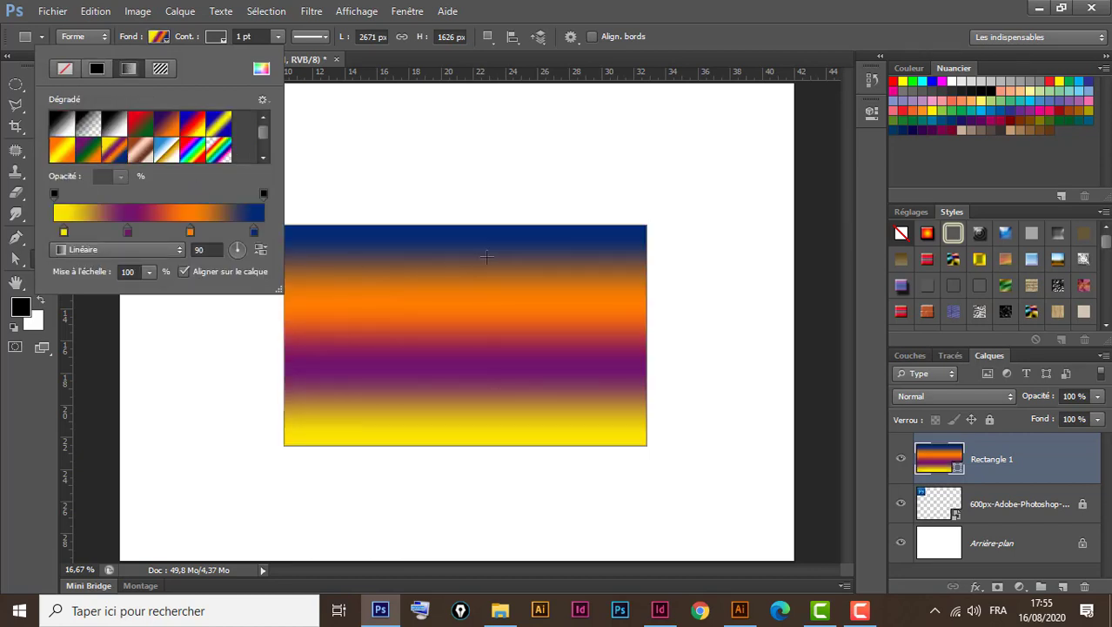
Try the Radial, Angle, Réfléchi and Losange gradient styles on the rectangle's fill, and return it to Linéaire
{"action": "left_click", "coordinate": [148, 248]}
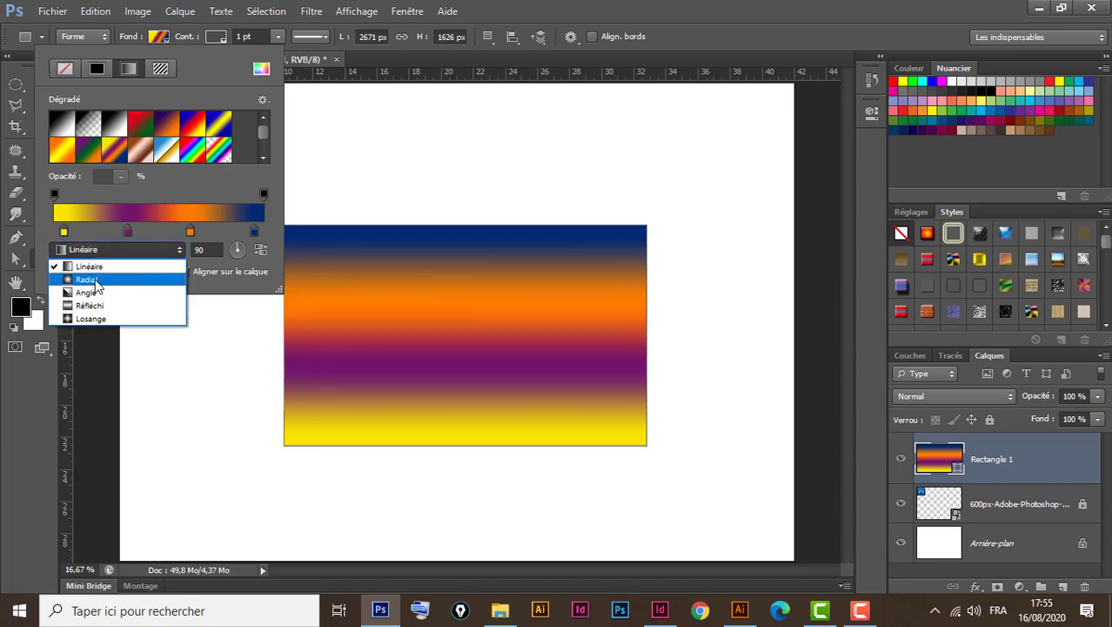
{"action": "left_click", "coordinate": [94, 279]}
{"action": "left_click", "coordinate": [140, 252]}
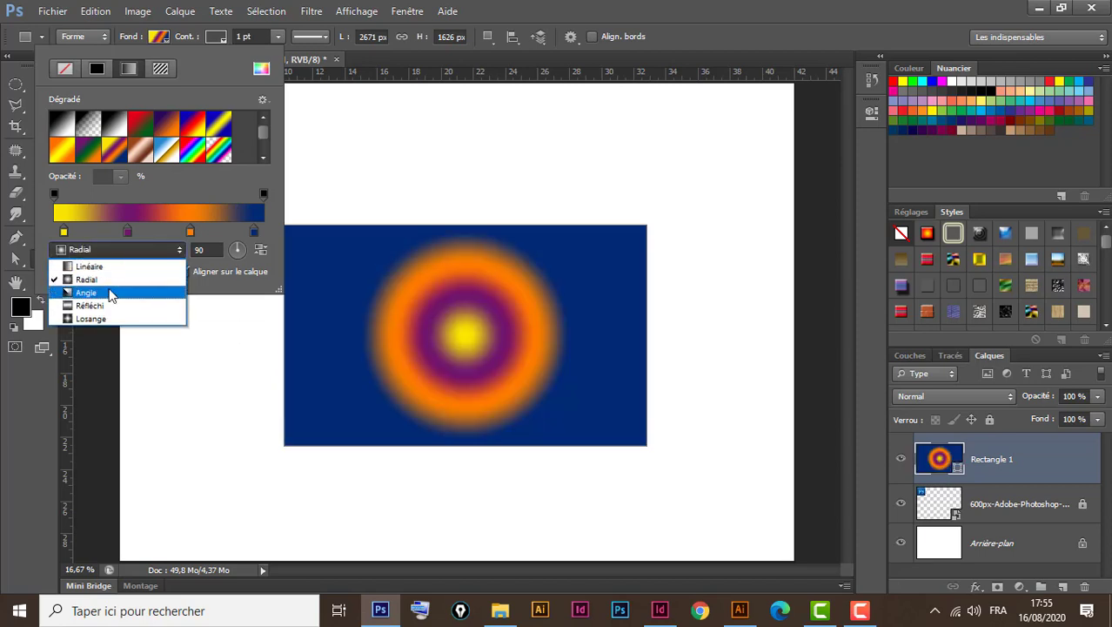
{"action": "left_click", "coordinate": [103, 290]}
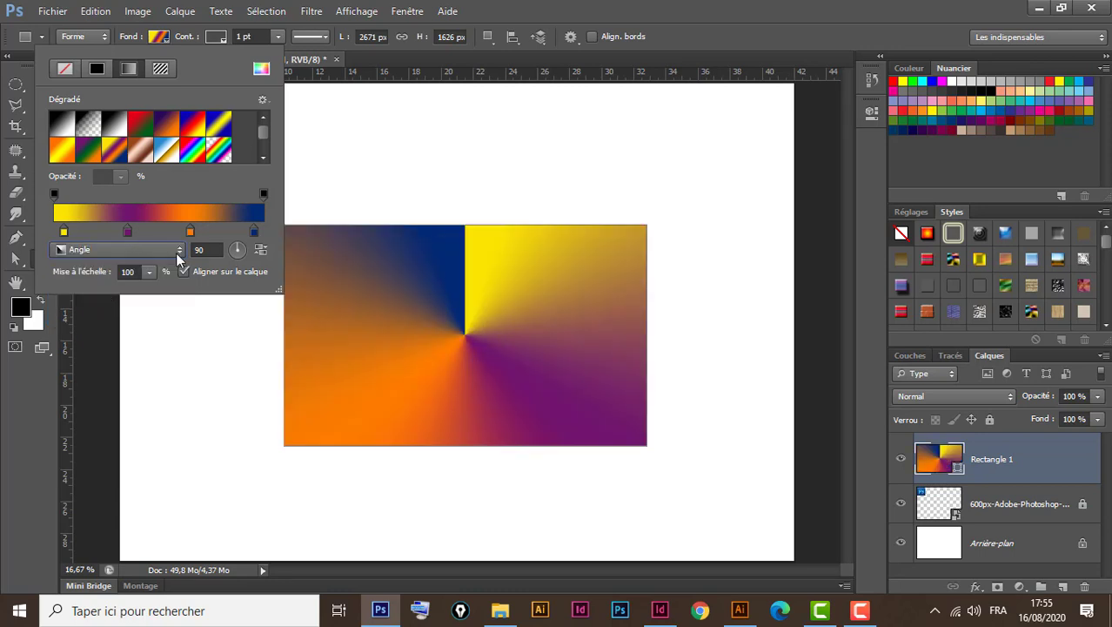
{"action": "left_click", "coordinate": [135, 251]}
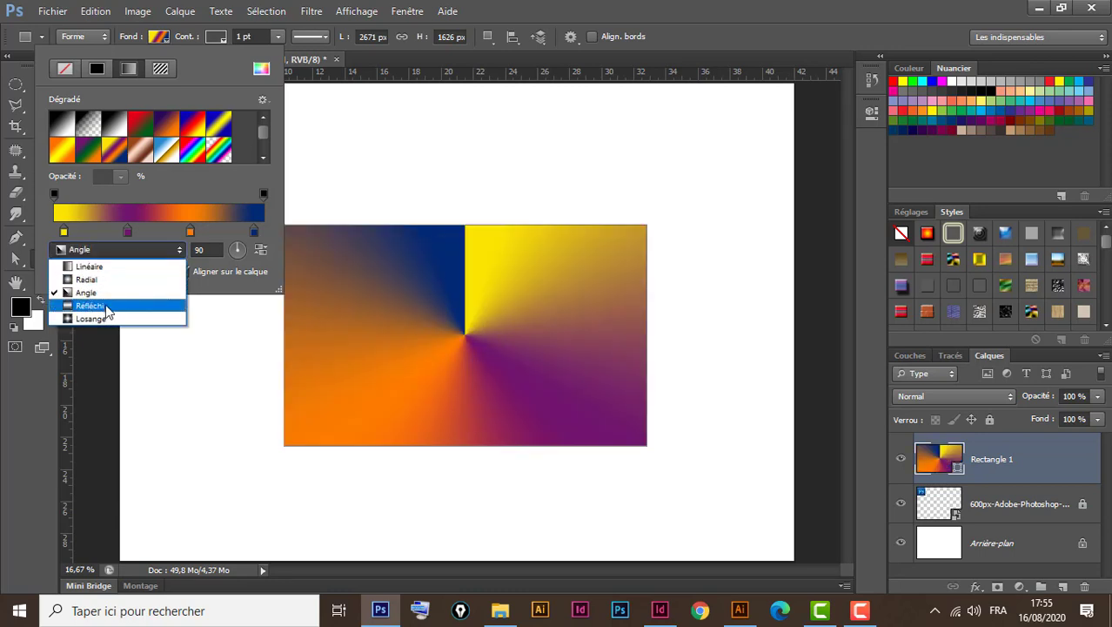
{"action": "left_click", "coordinate": [105, 303]}
{"action": "left_click", "coordinate": [123, 248]}
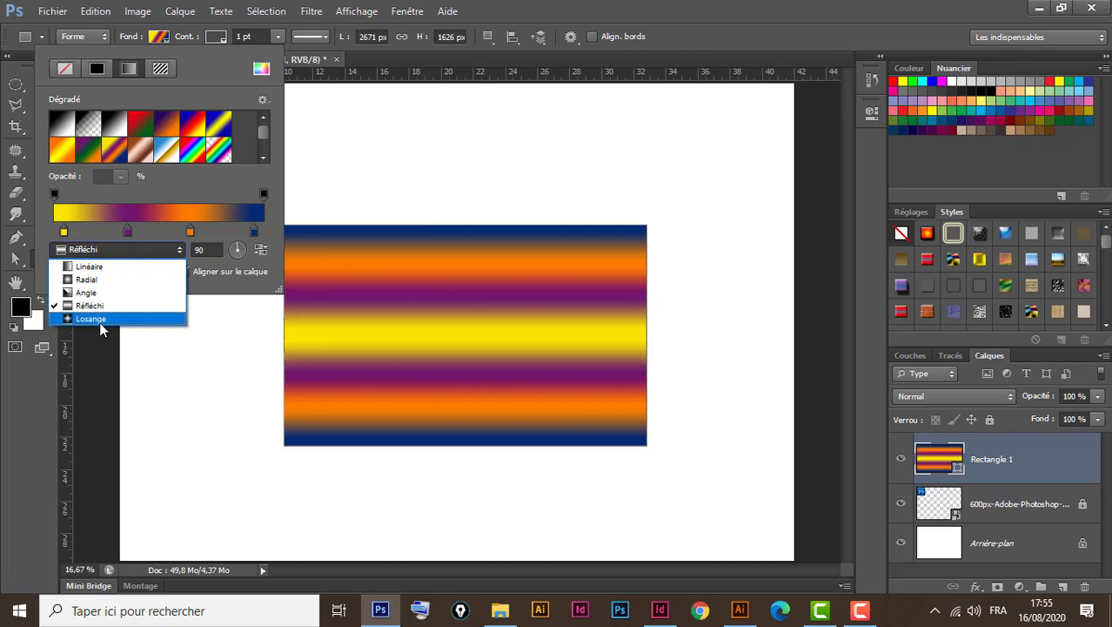
{"action": "left_click", "coordinate": [99, 320]}
{"action": "left_click", "coordinate": [126, 250]}
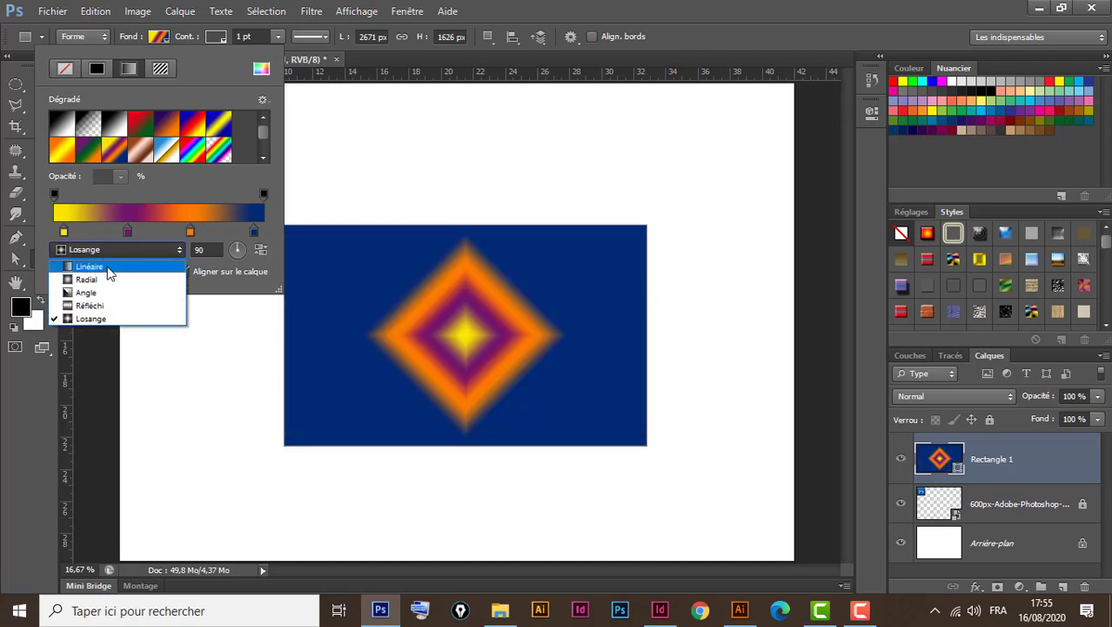
{"action": "left_click", "coordinate": [90, 266]}
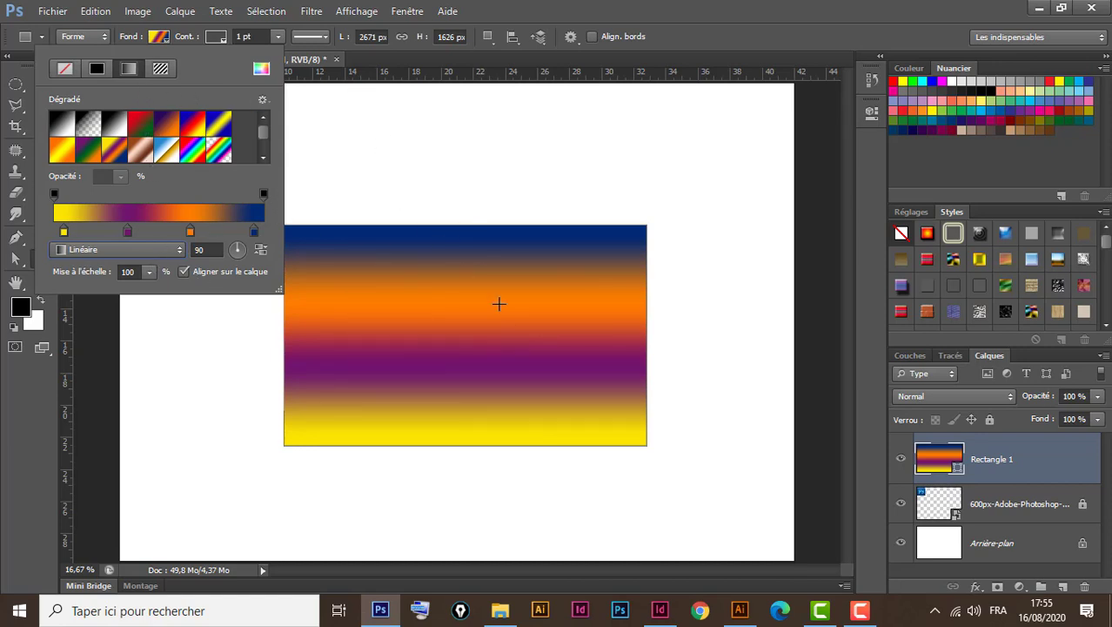
{"action": "left_click", "coordinate": [536, 17]}
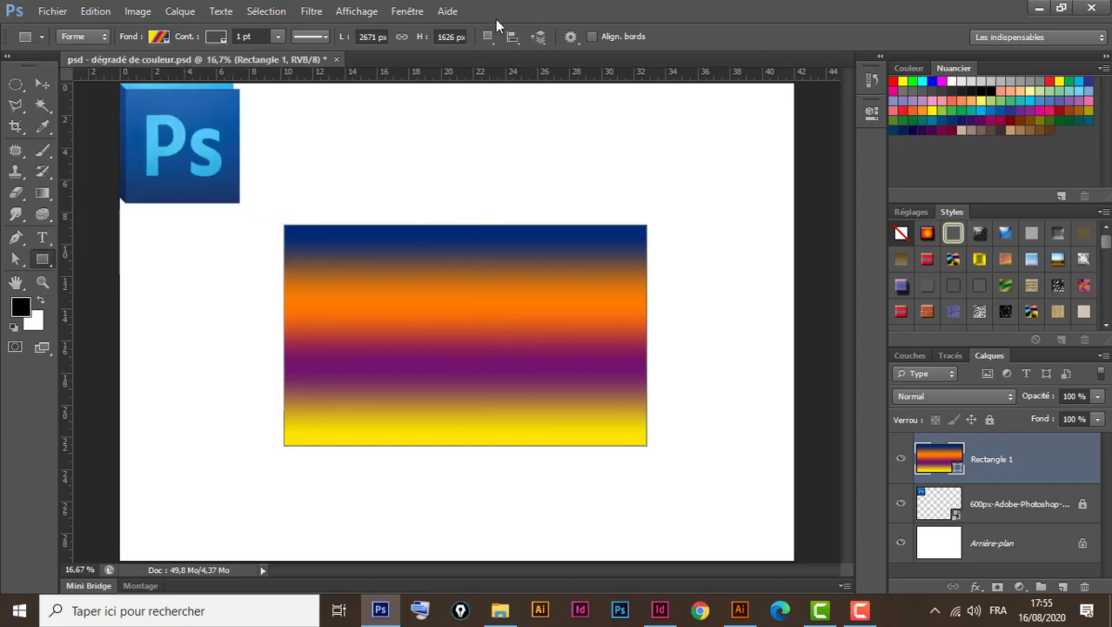
Give the rectangle's stroke the blue, white and gold preset gradient
{"action": "left_click", "coordinate": [209, 37]}
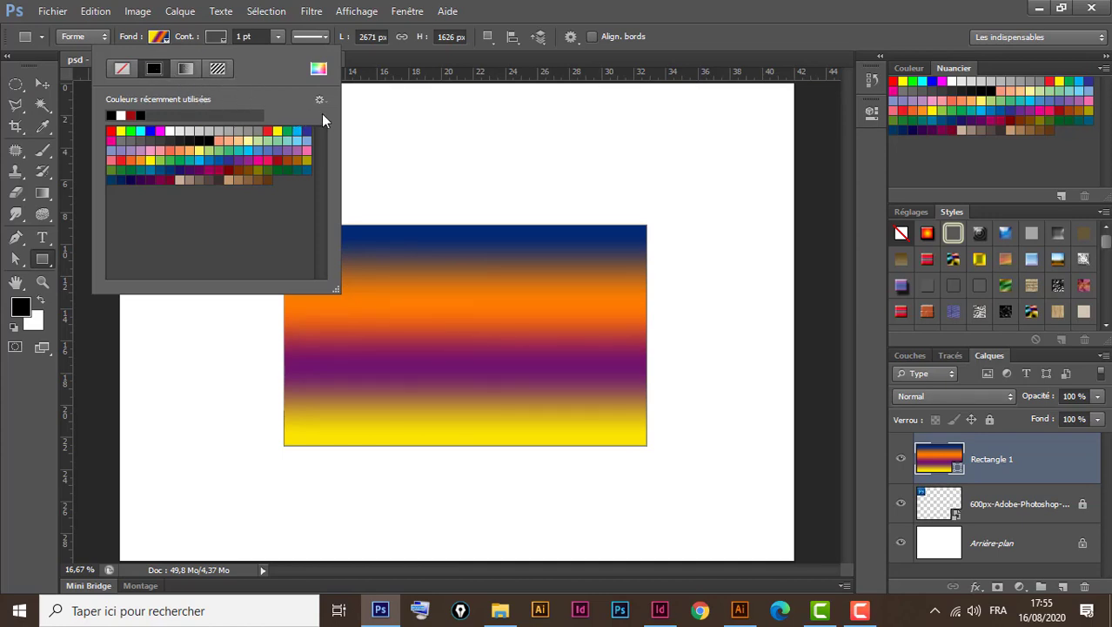
{"action": "left_click", "coordinate": [186, 71]}
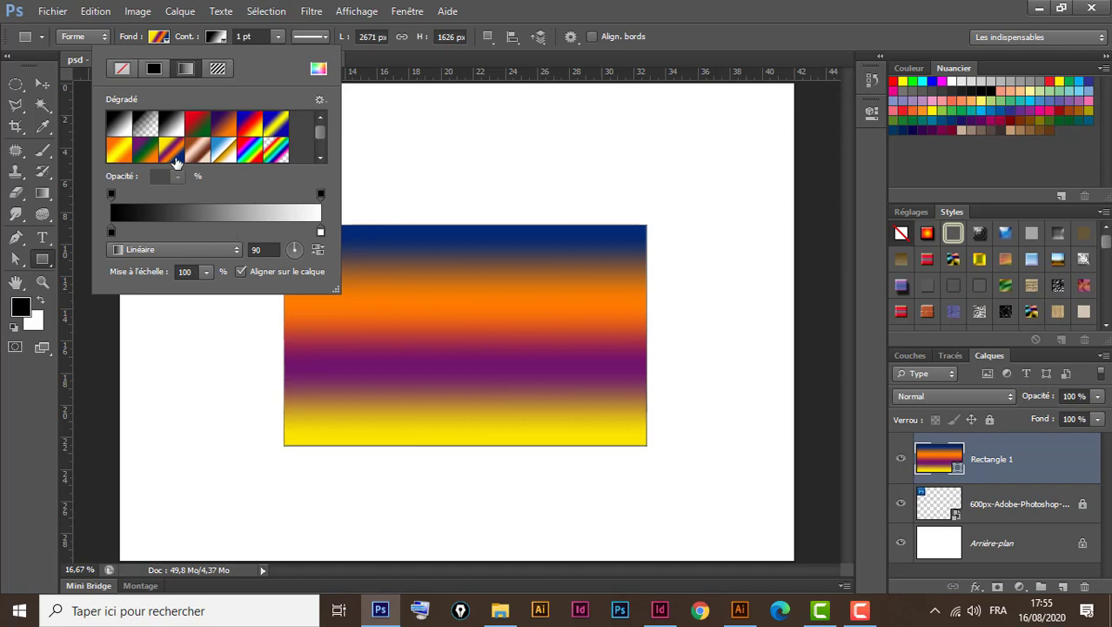
{"action": "left_click", "coordinate": [222, 152]}
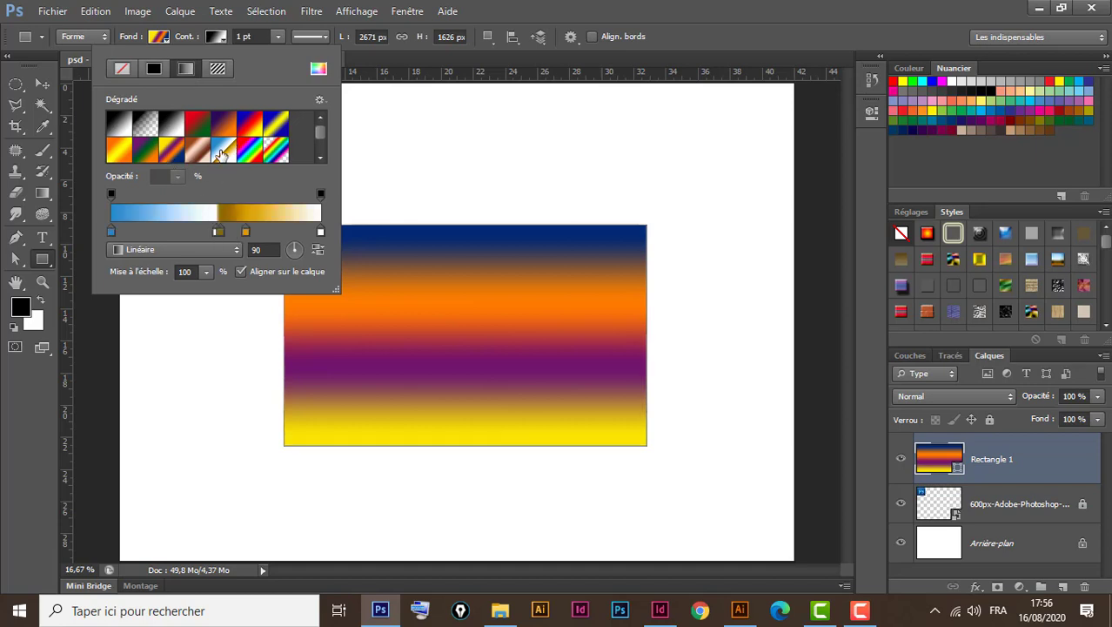
{"action": "left_click", "coordinate": [467, 13]}
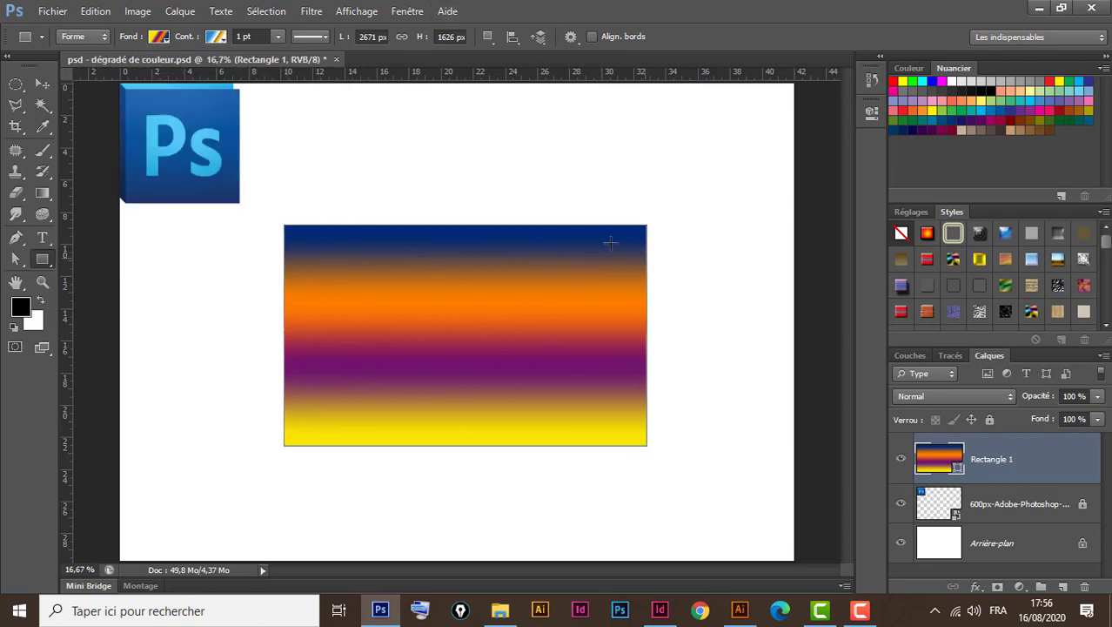
Thicken the rectangle's stroke to 33.2 pt and move the rectangle to the canvas's upper-right corner
{"action": "left_click", "coordinate": [279, 38]}
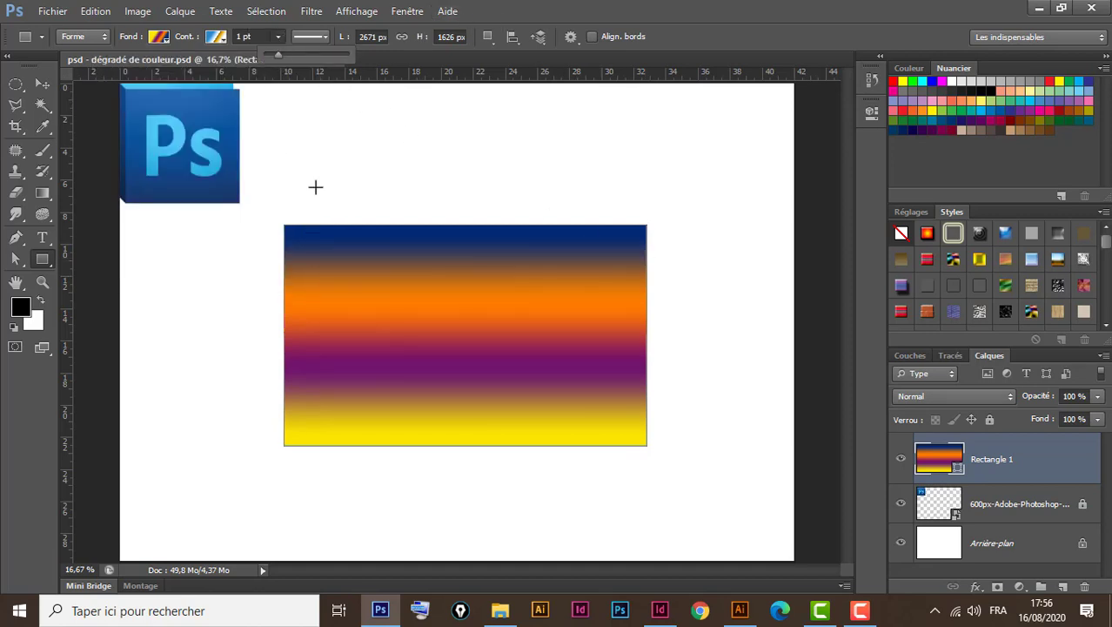
{"action": "left_click_drag", "start_coordinate": [280, 55], "coordinate": [310, 55]}
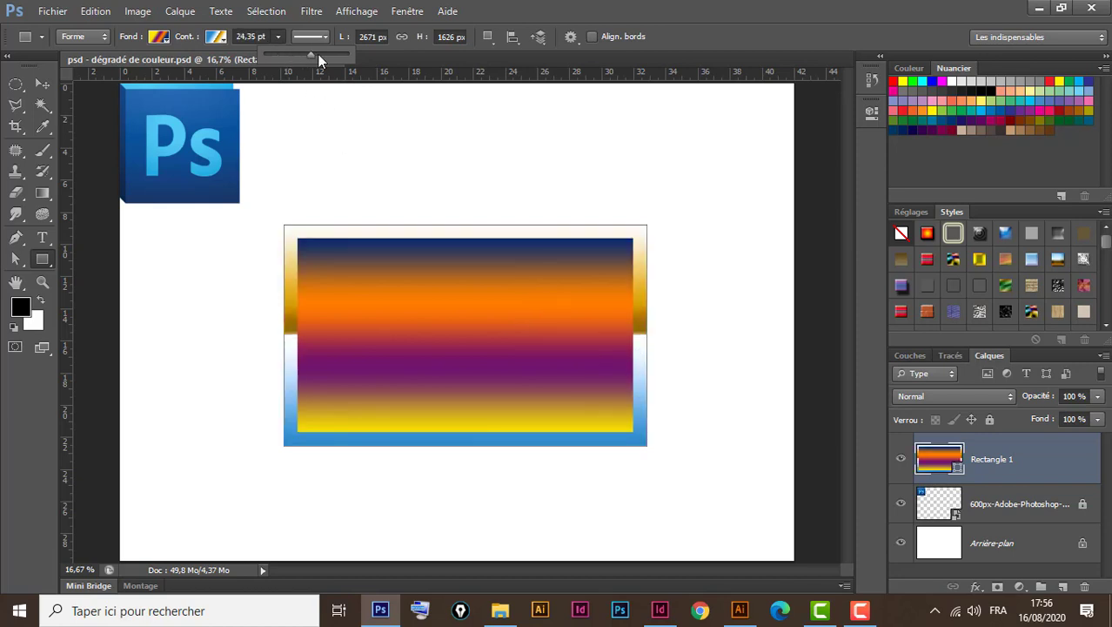
{"action": "left_click_drag", "start_coordinate": [308, 55], "coordinate": [323, 54]}
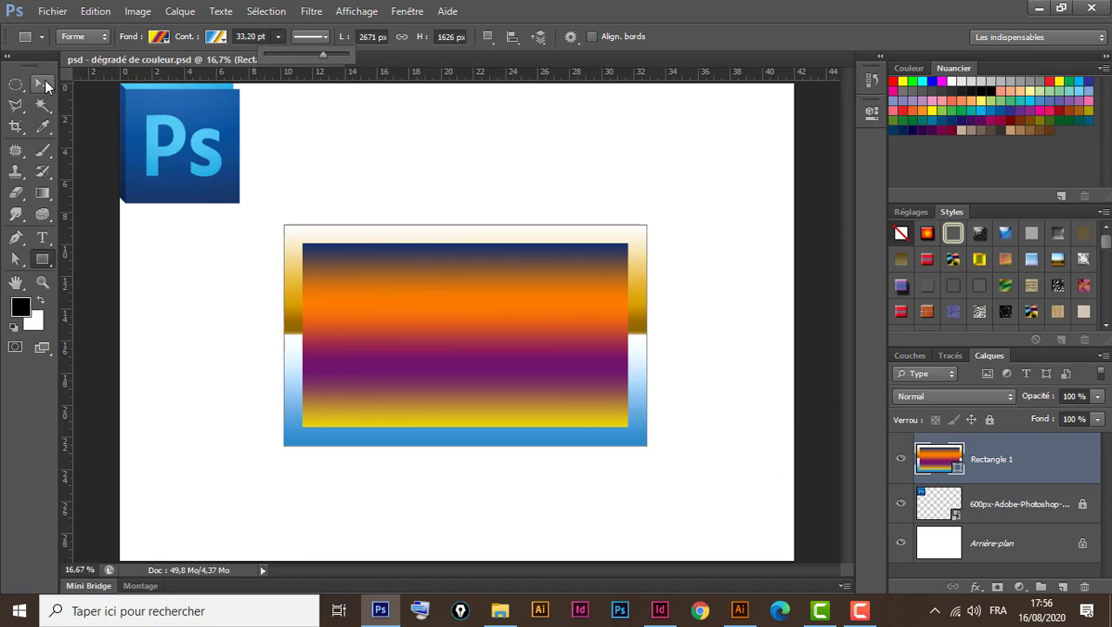
{"action": "left_click", "coordinate": [43, 84]}
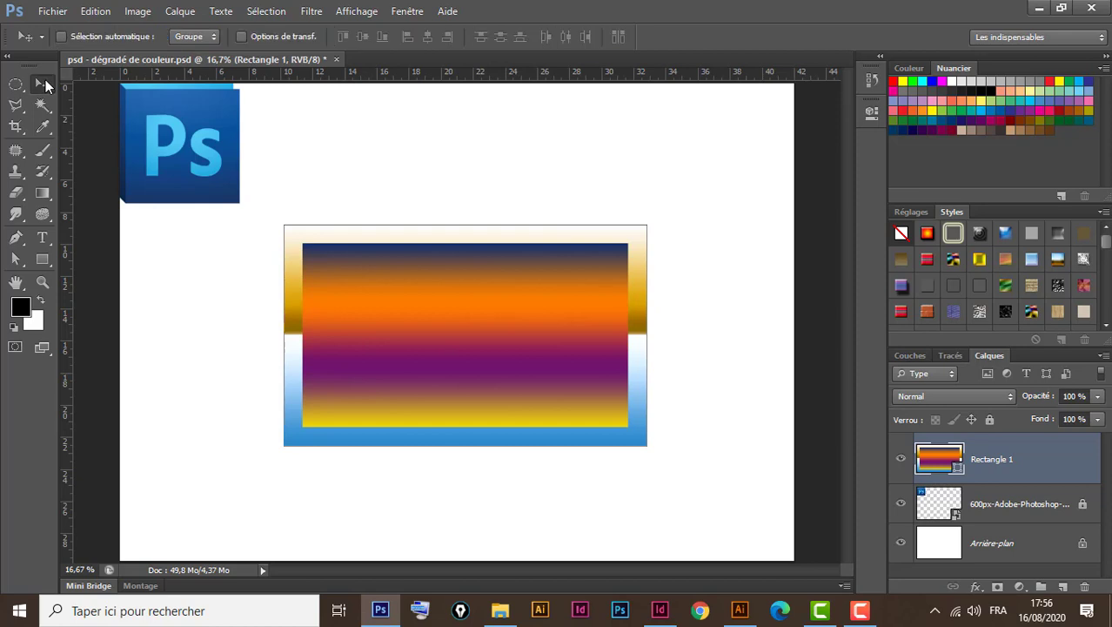
{"action": "left_click_drag", "start_coordinate": [501, 298], "coordinate": [637, 141]}
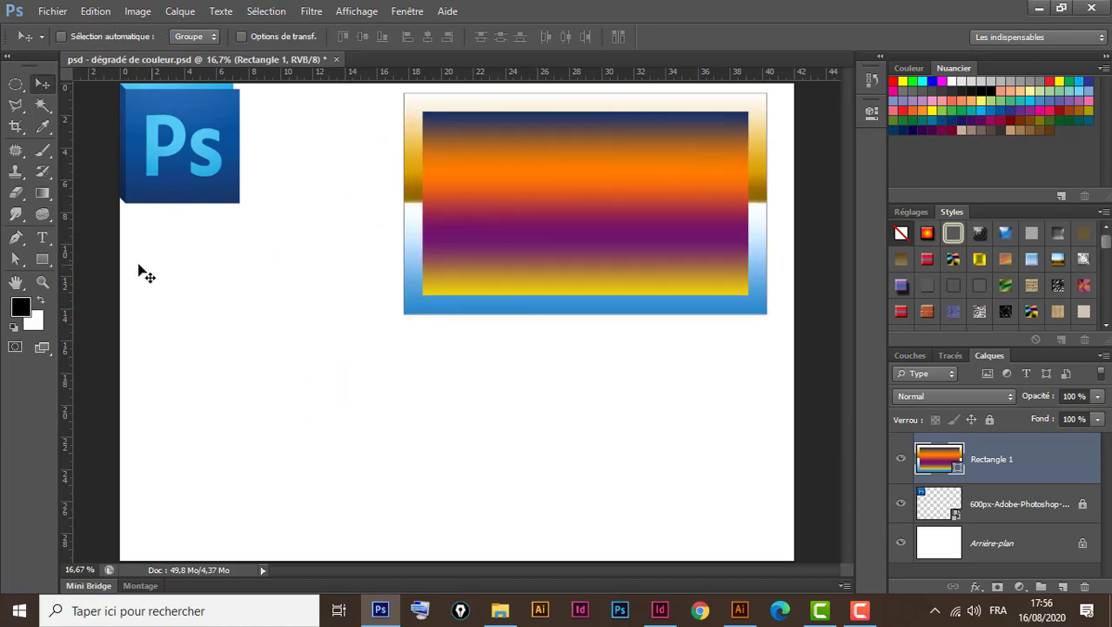
Draw an ellipse shape about 1810 by 1510 px in the lower-left part of the canvas with the same fill and stroke
{"action": "left_click", "coordinate": [46, 261]}
{"action": "left_click_drag", "start_coordinate": [47, 258], "coordinate": [113, 288]}
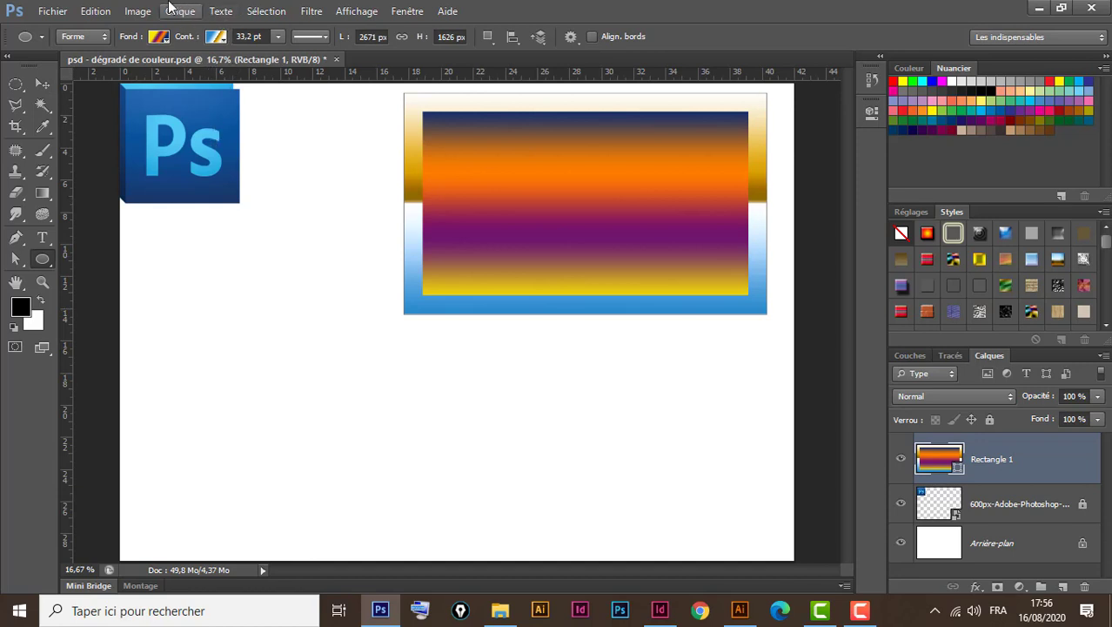
{"action": "left_click_drag", "start_coordinate": [218, 351], "coordinate": [459, 550]}
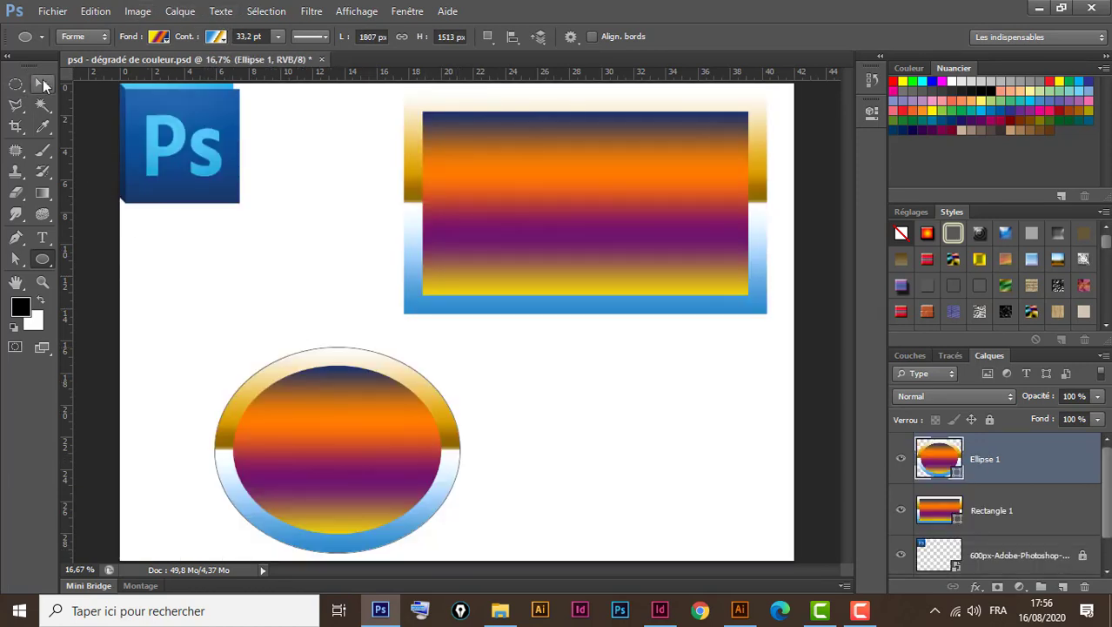
Move the ellipse up to overlap the rectangle's lower-left corner, and delete both shape layers
{"action": "left_click", "coordinate": [43, 83]}
{"action": "left_click_drag", "start_coordinate": [417, 418], "coordinate": [442, 275]}
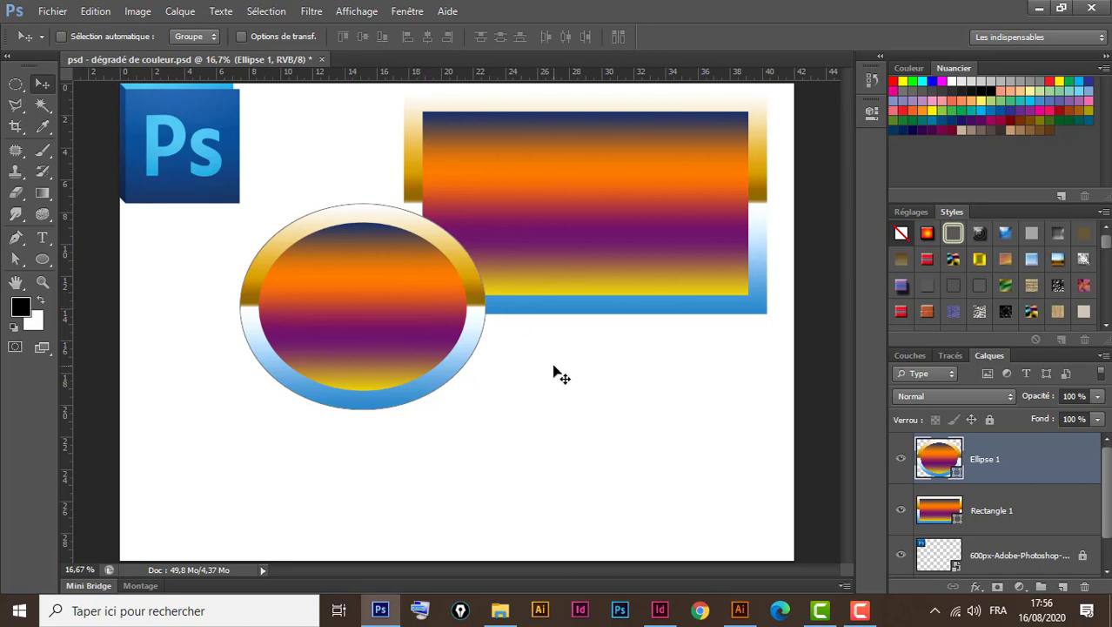
{"action": "key", "text": "Delete"}
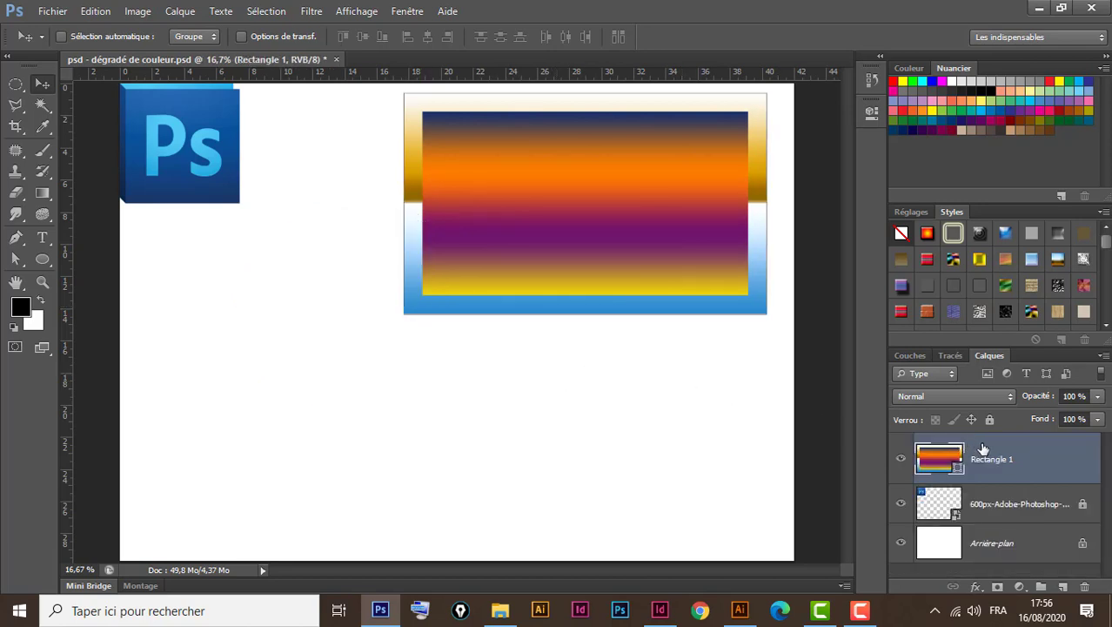
{"action": "key", "text": "Delete"}
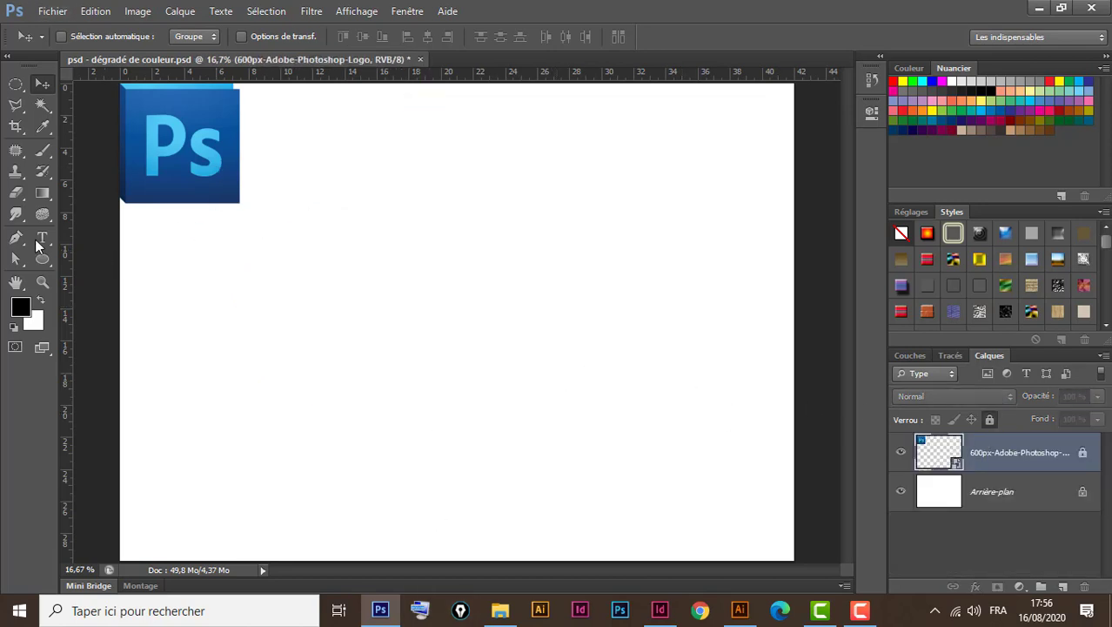
Add the text "Adobe" in black Arial Black at 120,4 pt near the middle of the canvas
{"action": "left_click", "coordinate": [41, 237]}
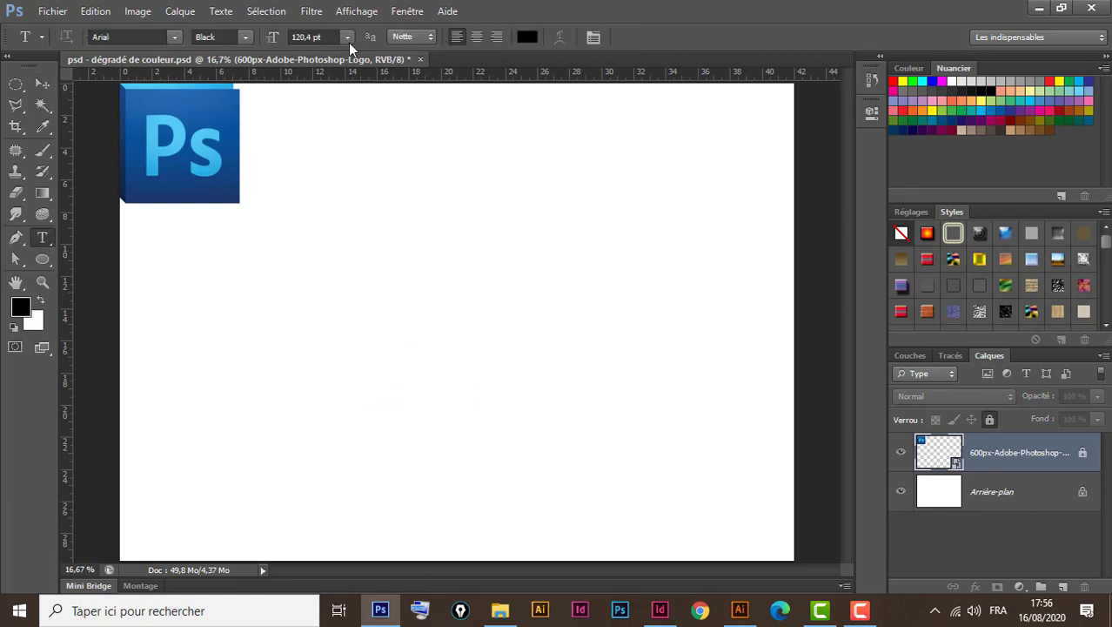
{"action": "left_click", "coordinate": [264, 360]}
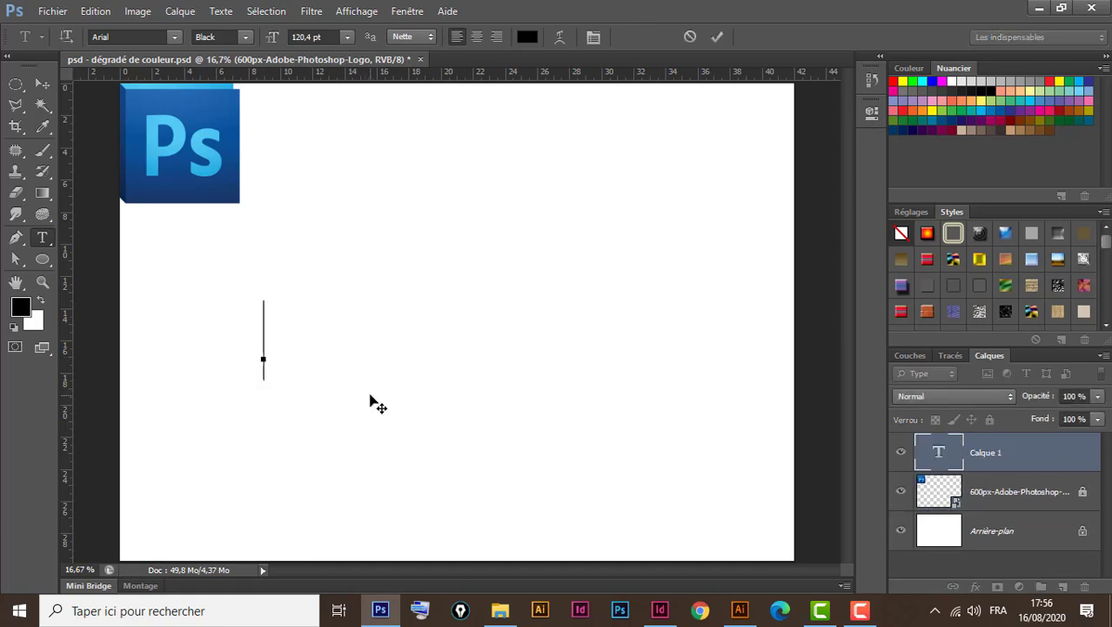
{"action": "type", "text": "Ad"}
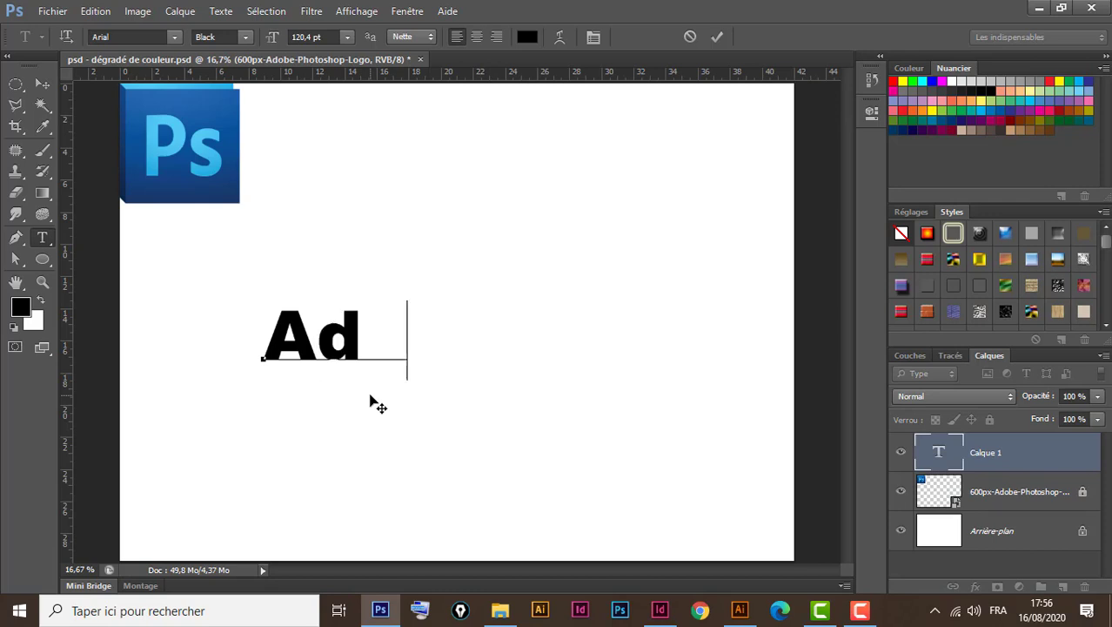
{"action": "type", "text": "obe"}
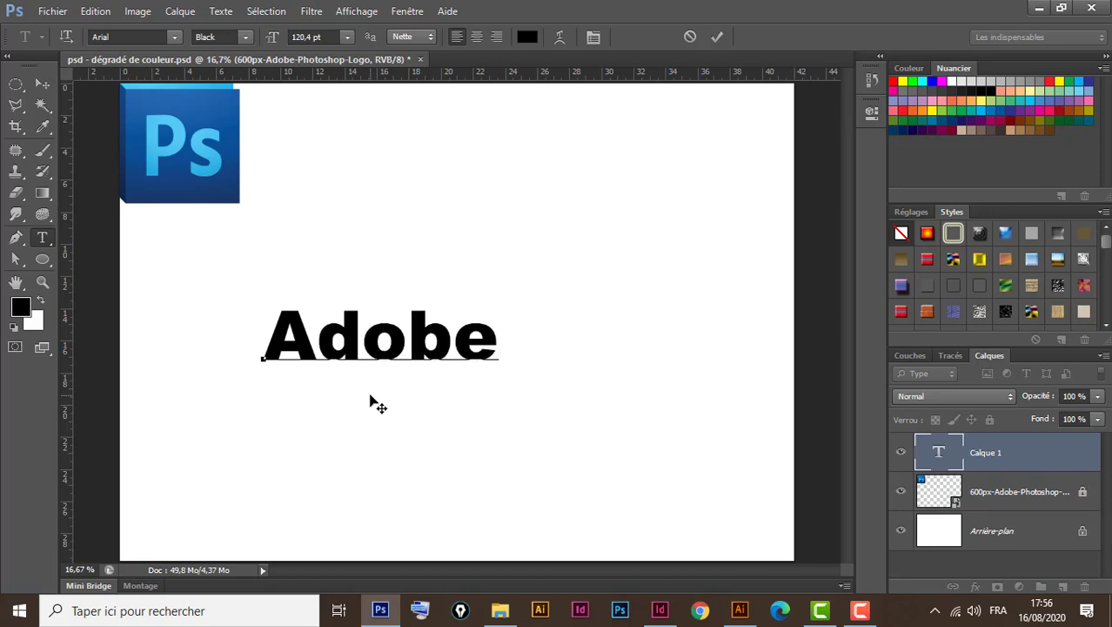
{"action": "left_click", "coordinate": [42, 84]}
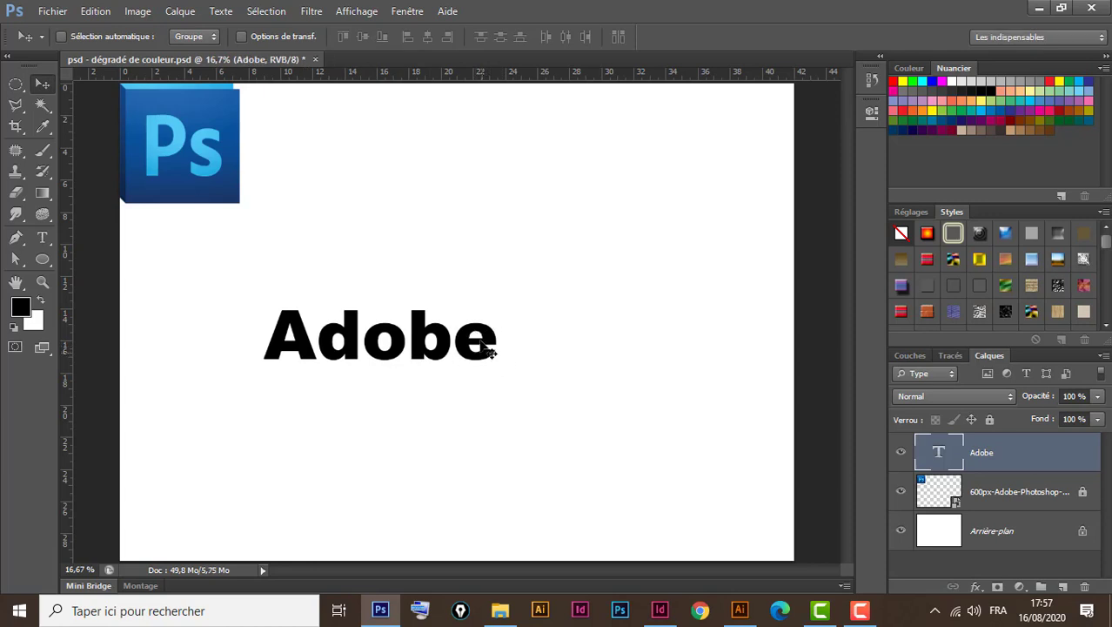
Stretch the Adobe text to about 172,5 % width and 222,3 % height, and move it up beside the Ps logo
{"action": "key", "text": "ctrl+t"}
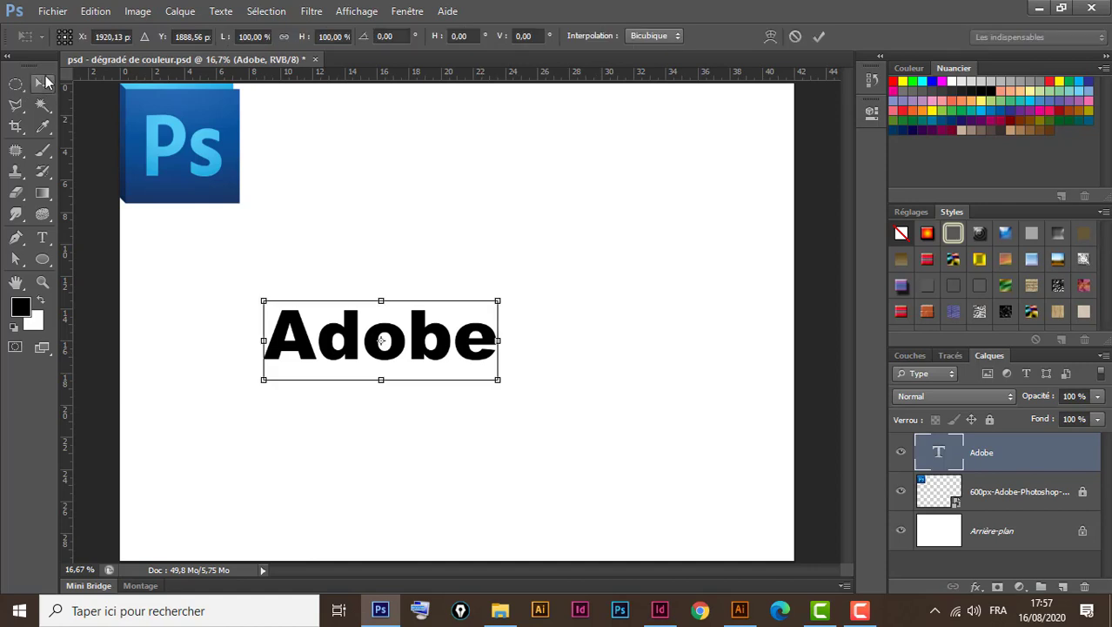
{"action": "left_click_drag", "start_coordinate": [499, 300], "coordinate": [668, 203]}
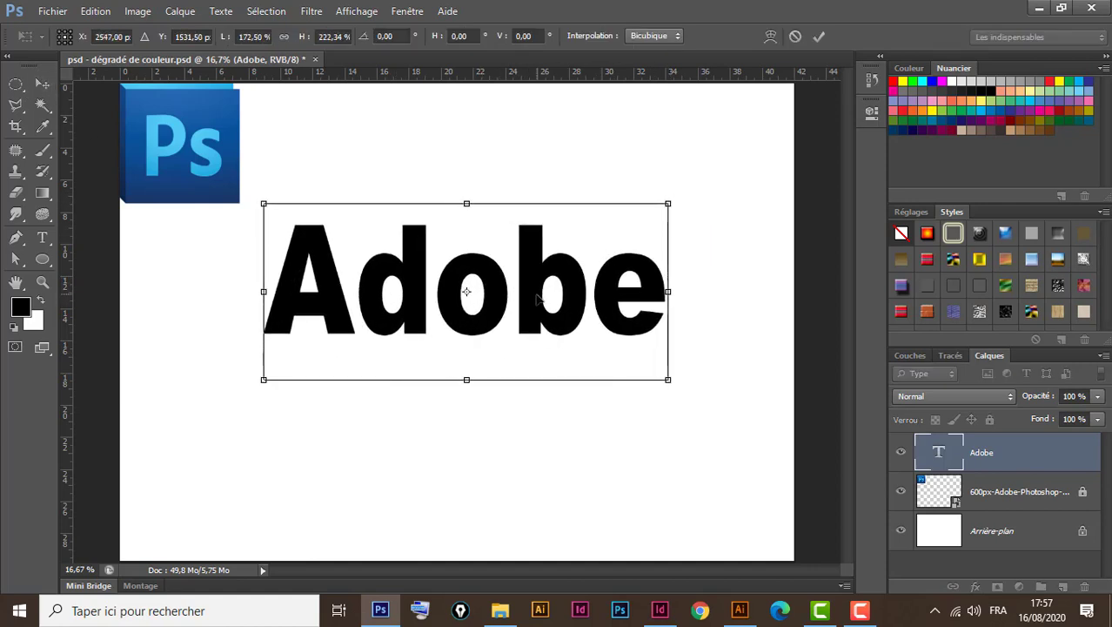
{"action": "left_click_drag", "start_coordinate": [539, 293], "coordinate": [563, 213]}
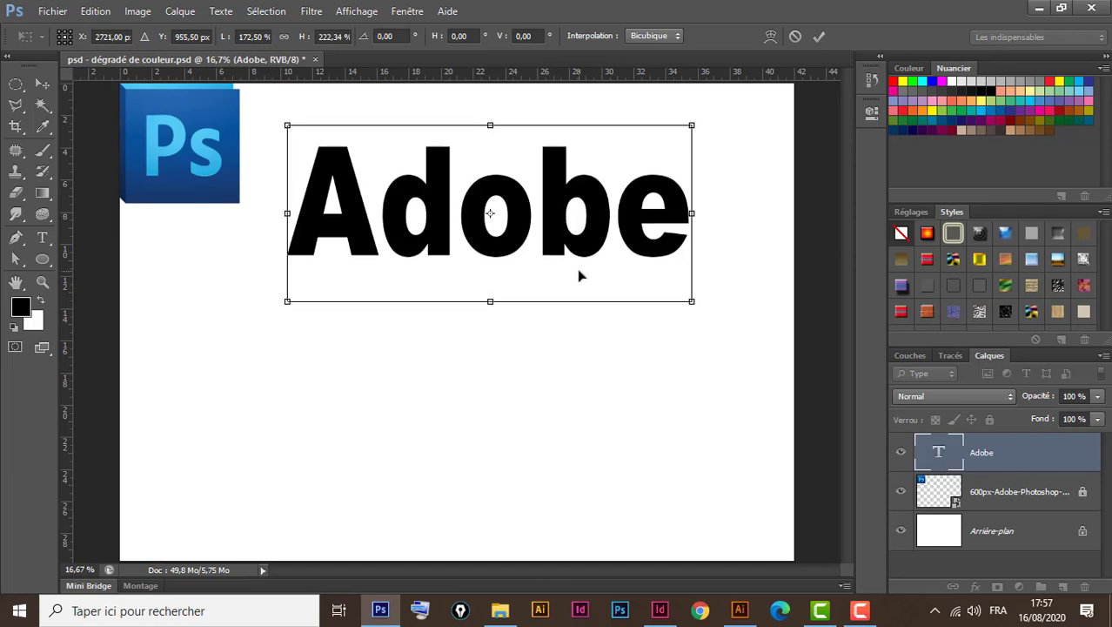
{"action": "key", "text": "Return"}
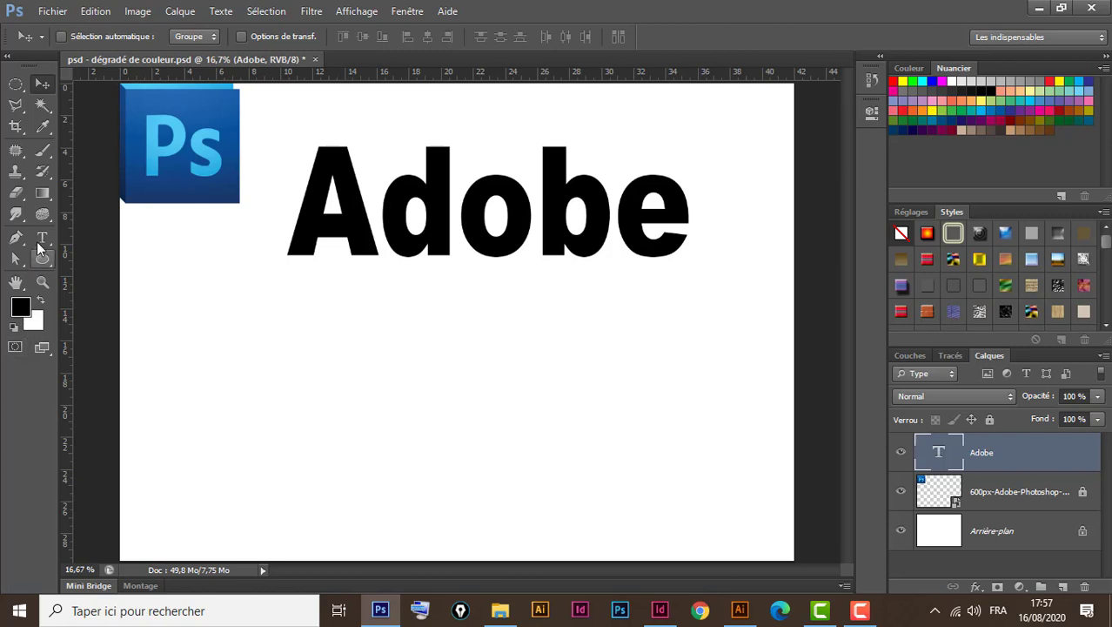
Reposition the Adobe text so it sits level with the Ps logo, just to its right
{"action": "left_click", "coordinate": [44, 195]}
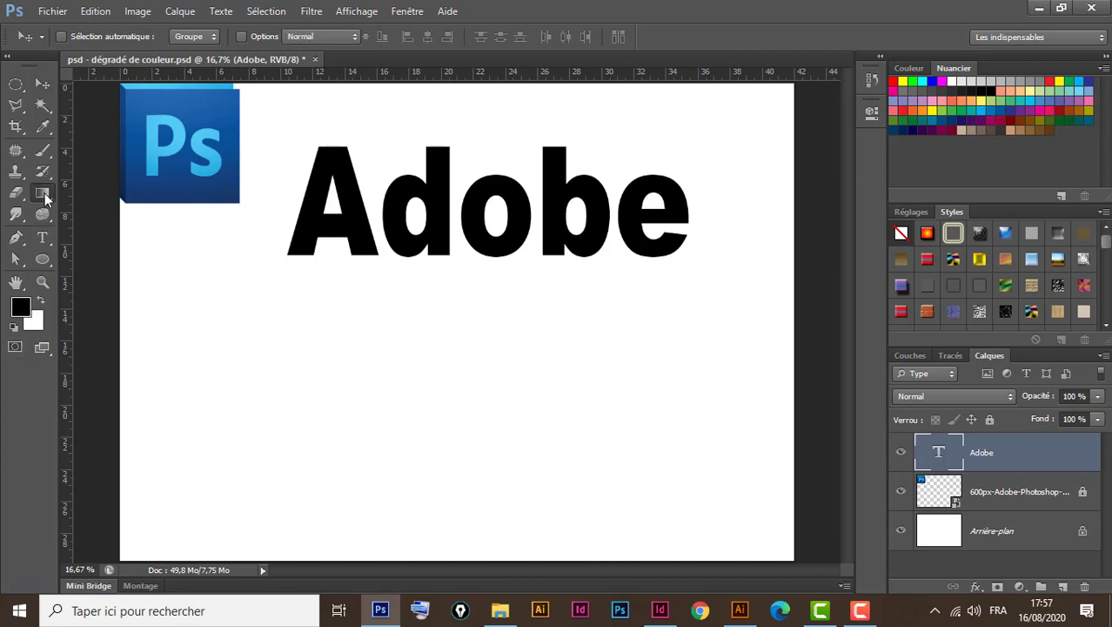
{"action": "left_click", "coordinate": [42, 84]}
{"action": "left_click_drag", "start_coordinate": [437, 224], "coordinate": [423, 279]}
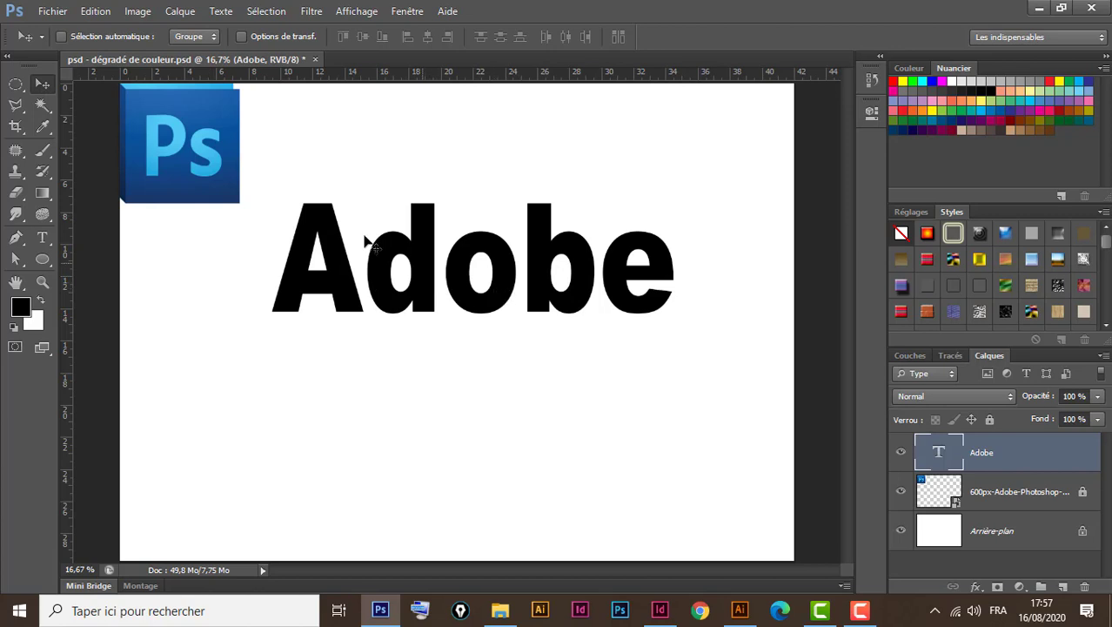
{"action": "left_click", "coordinate": [42, 193]}
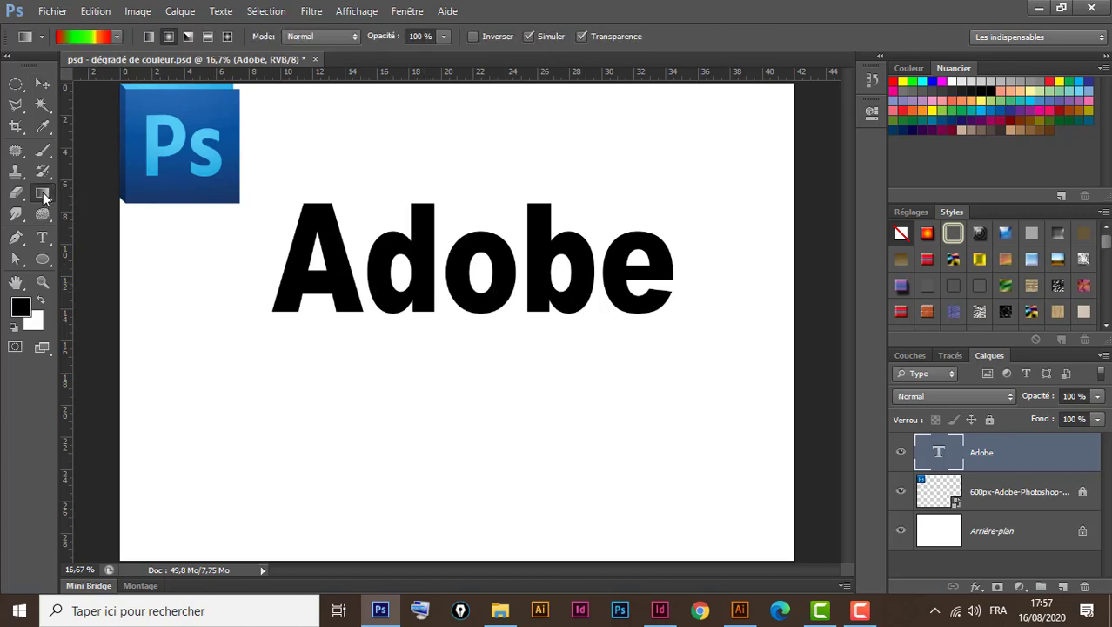
{"action": "left_click", "coordinate": [39, 85]}
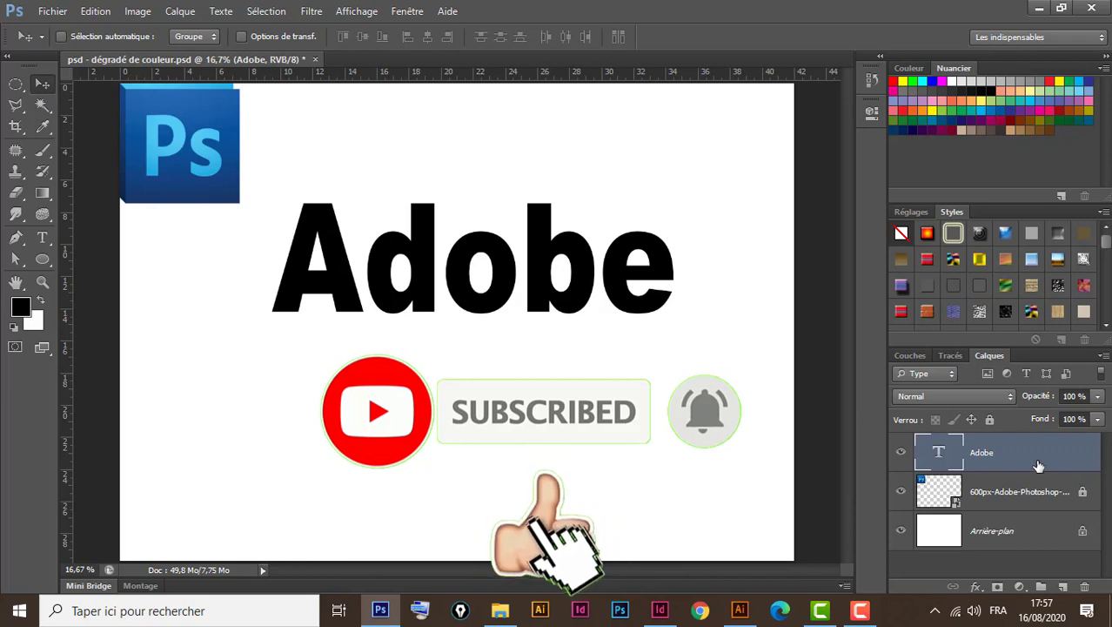
{"action": "left_click_drag", "start_coordinate": [534, 286], "coordinate": [523, 196]}
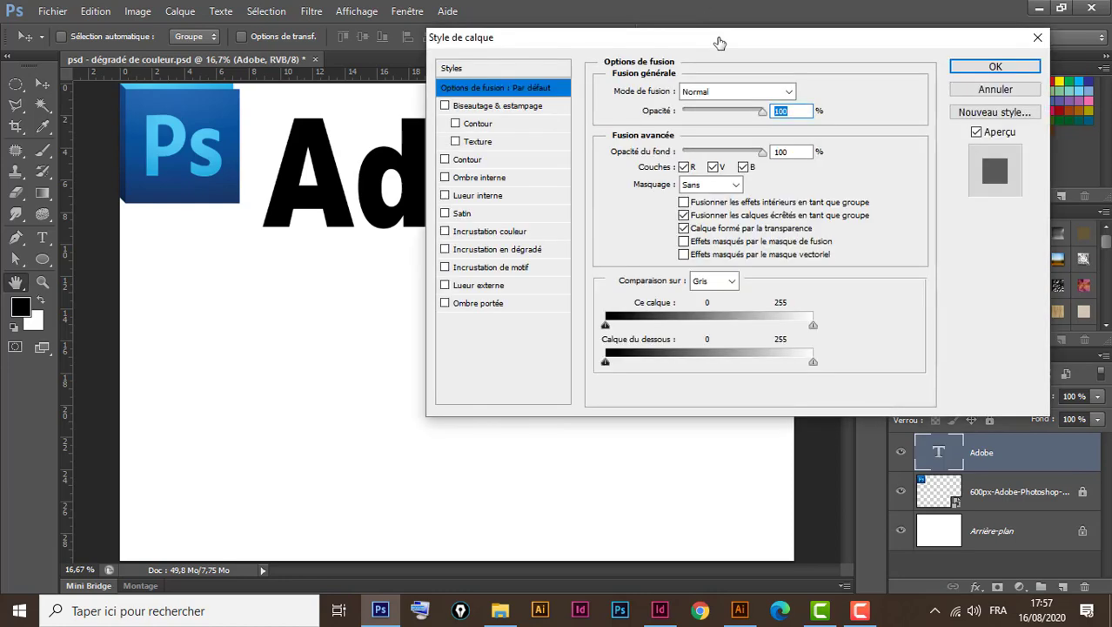
Apply a gradient overlay layer style to the Adobe text using the "Jaune, violet, orange, bleu" preset
{"action": "left_click_drag", "start_coordinate": [720, 43], "coordinate": [636, 276]}
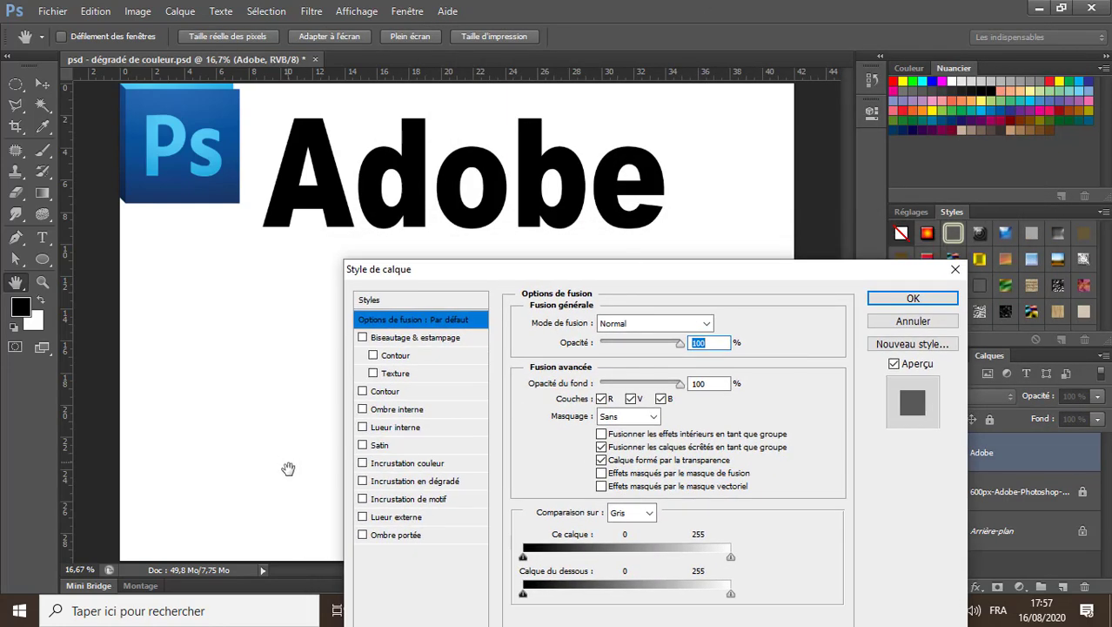
{"action": "left_click", "coordinate": [435, 485]}
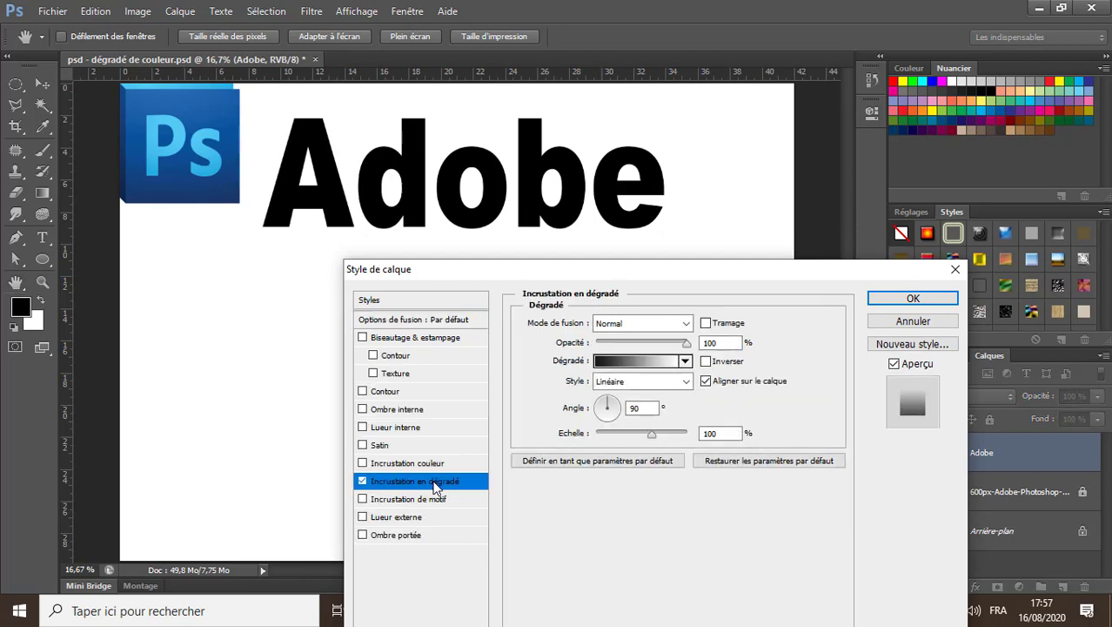
{"action": "left_click", "coordinate": [649, 360]}
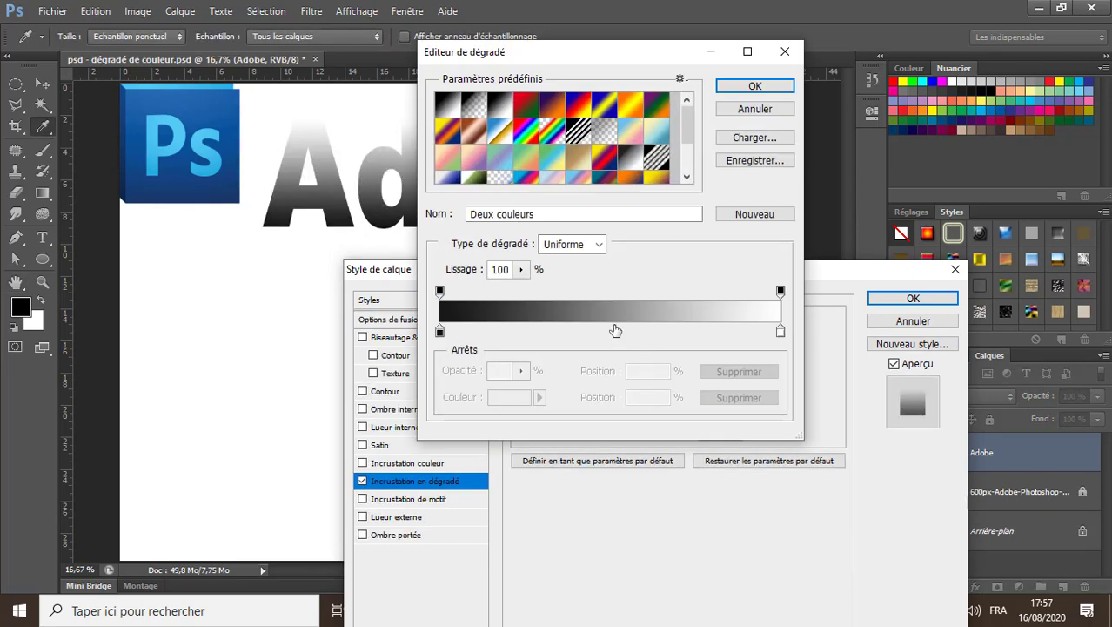
{"action": "left_click", "coordinate": [499, 132]}
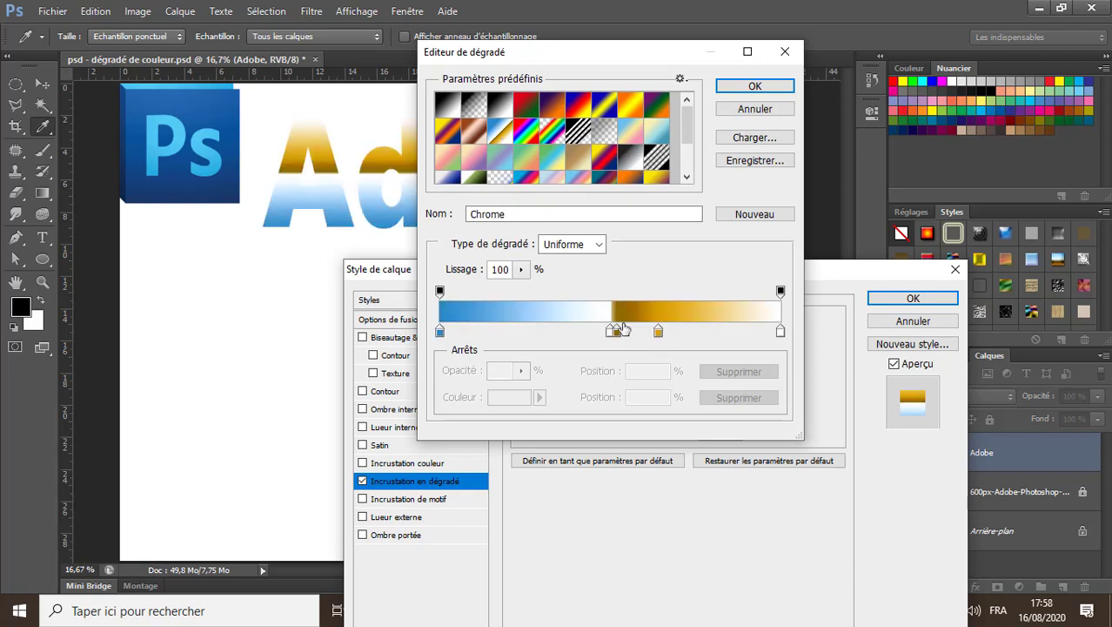
{"action": "left_click", "coordinate": [446, 133]}
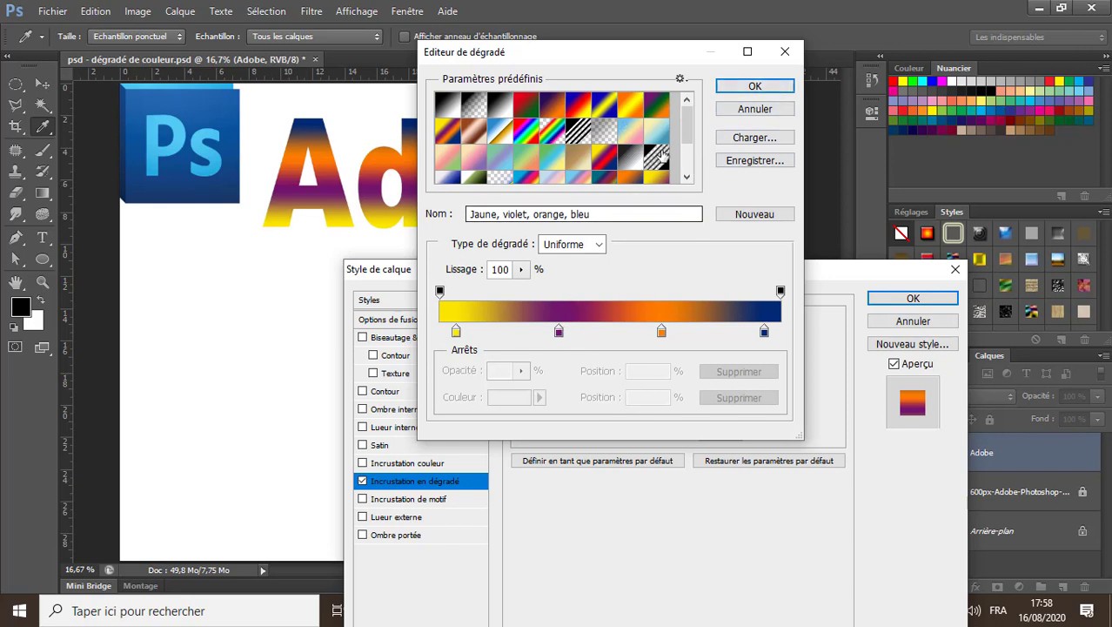
{"action": "left_click_drag", "start_coordinate": [686, 135], "coordinate": [685, 165]}
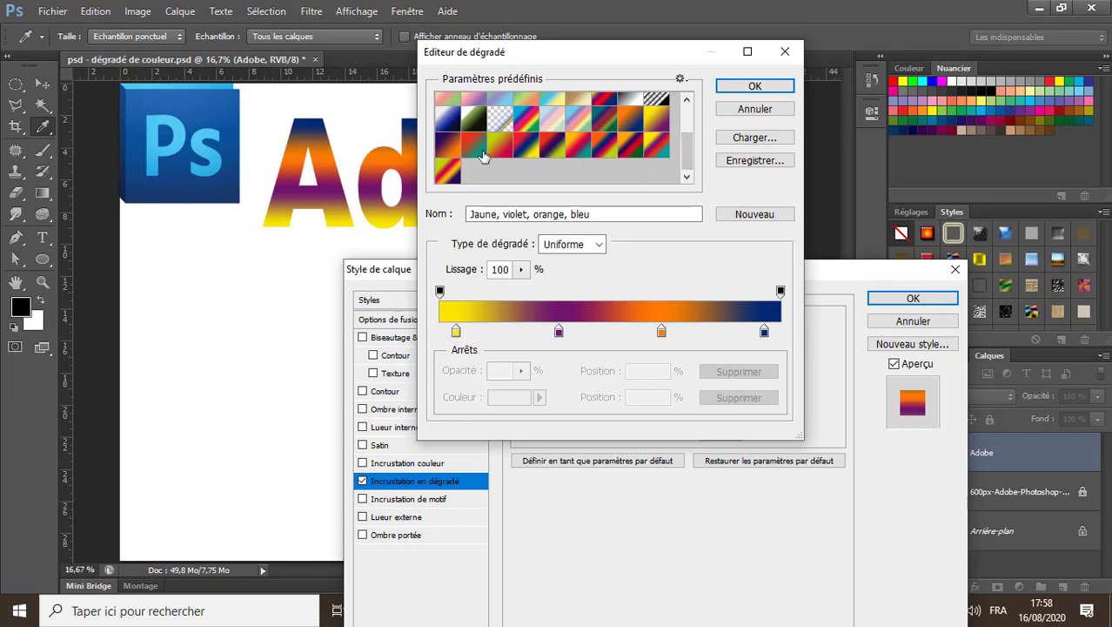
{"action": "left_click", "coordinate": [756, 88]}
{"action": "left_click_drag", "start_coordinate": [702, 275], "coordinate": [698, 265]}
Try the Radial, Angle, Réfléchi and Losange styles on the text's gradient overlay, and return it to Linéaire
{"action": "left_click", "coordinate": [675, 372]}
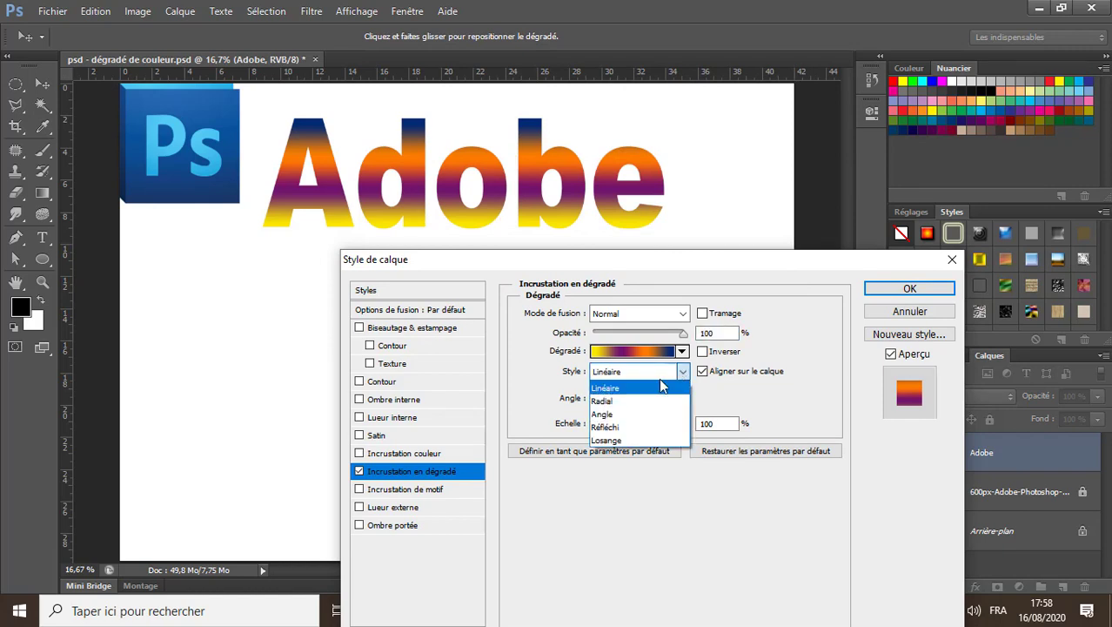
{"action": "left_click", "coordinate": [611, 402]}
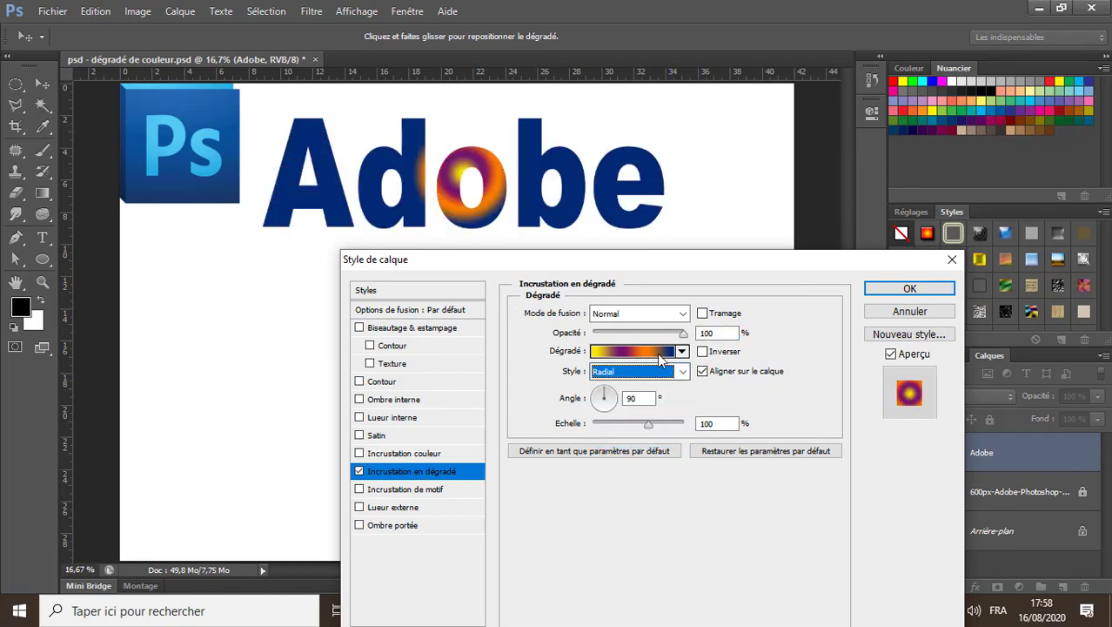
{"action": "left_click", "coordinate": [658, 373]}
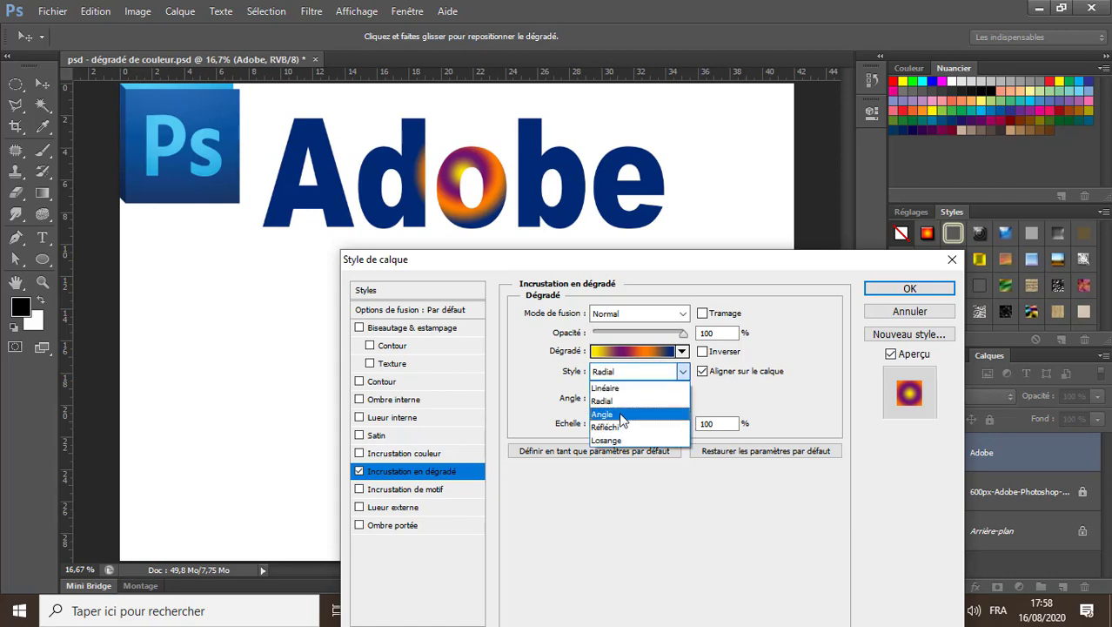
{"action": "left_click", "coordinate": [619, 413]}
{"action": "left_click", "coordinate": [633, 351]}
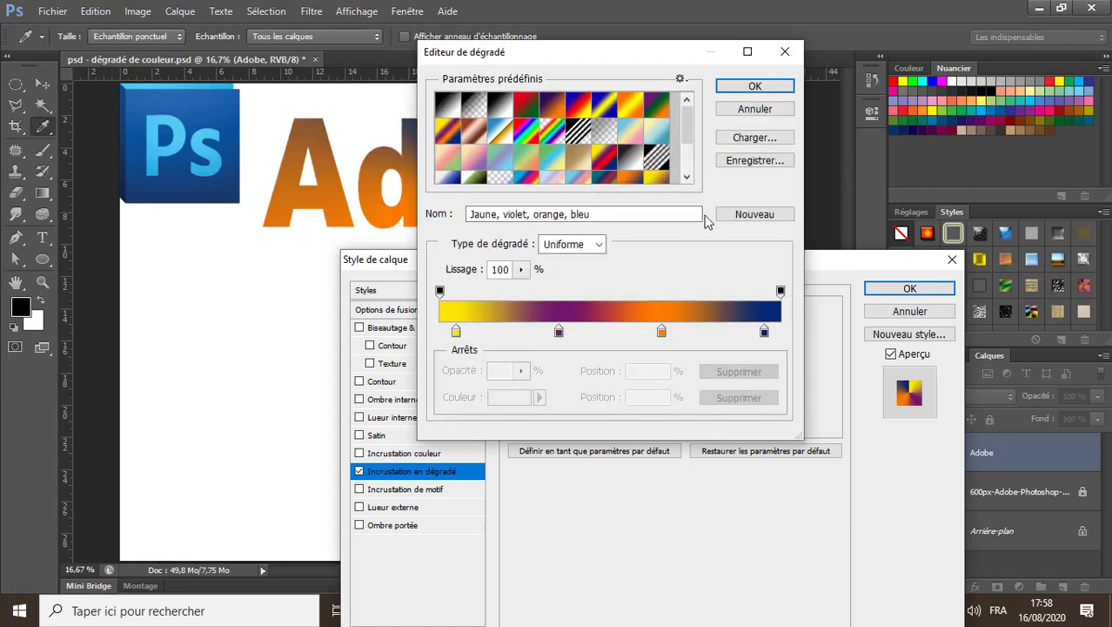
{"action": "left_click", "coordinate": [763, 109]}
{"action": "left_click", "coordinate": [659, 371]}
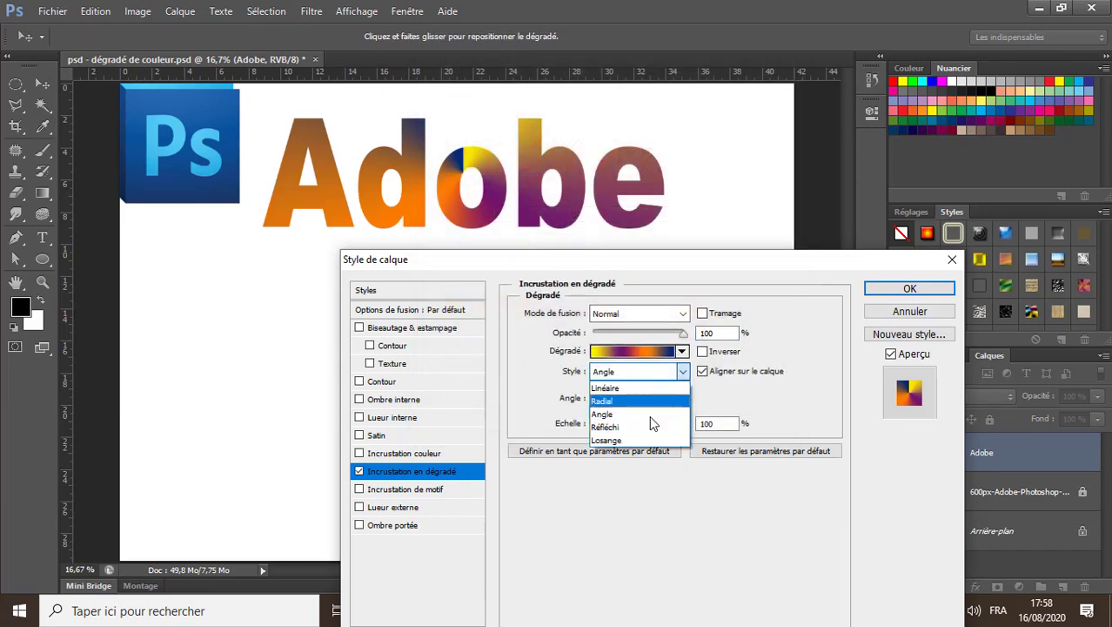
{"action": "left_click", "coordinate": [631, 426]}
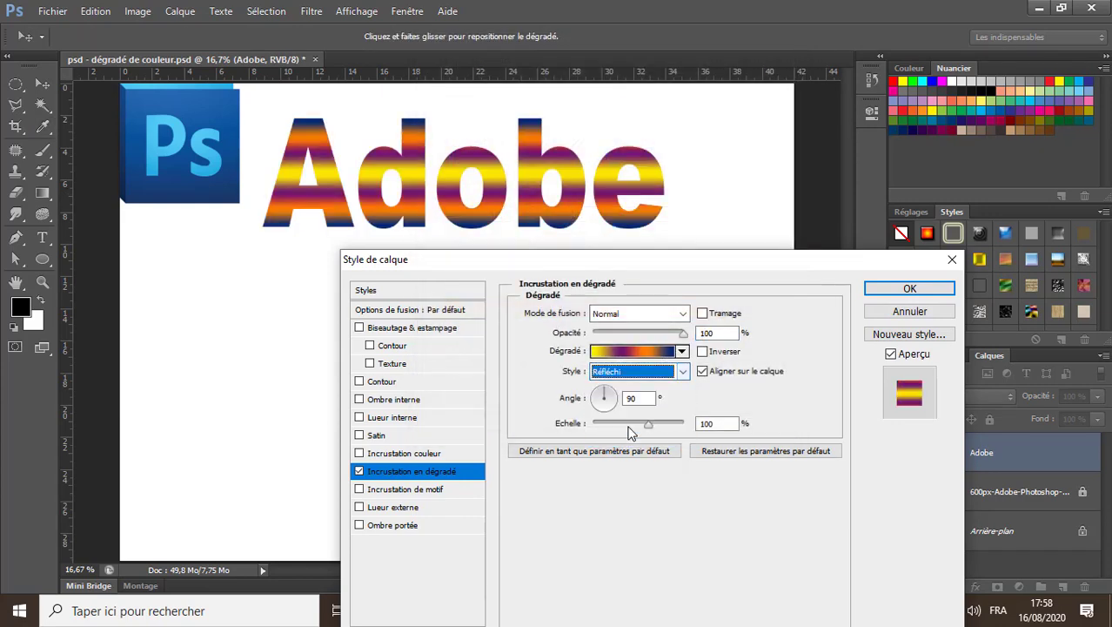
{"action": "left_click", "coordinate": [659, 372]}
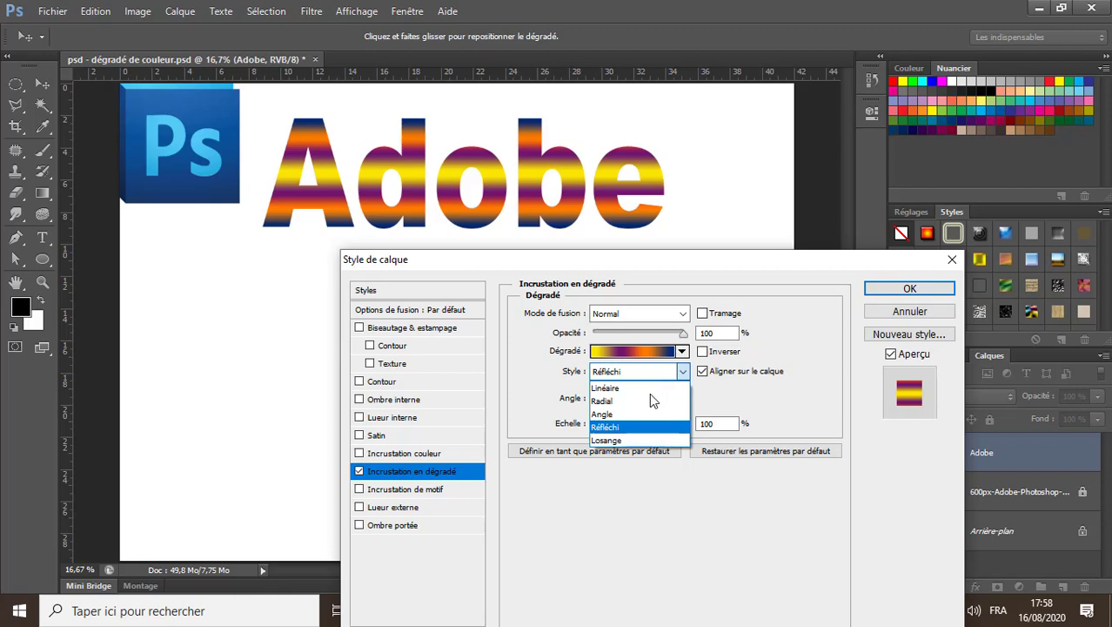
{"action": "left_click", "coordinate": [633, 439]}
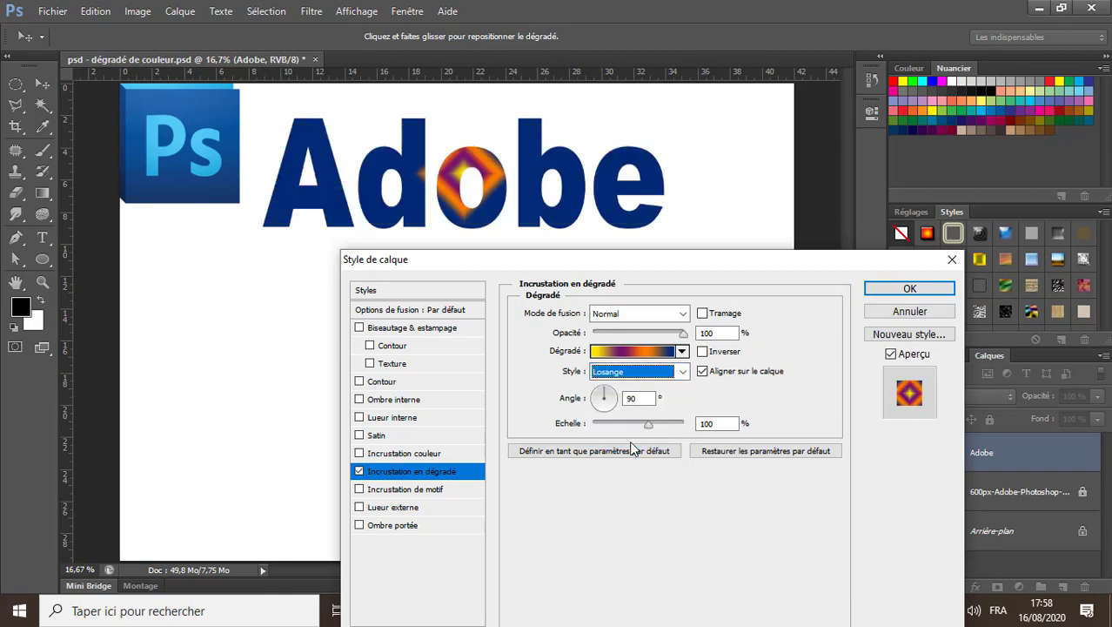
{"action": "left_click", "coordinate": [653, 374]}
{"action": "left_click", "coordinate": [627, 389]}
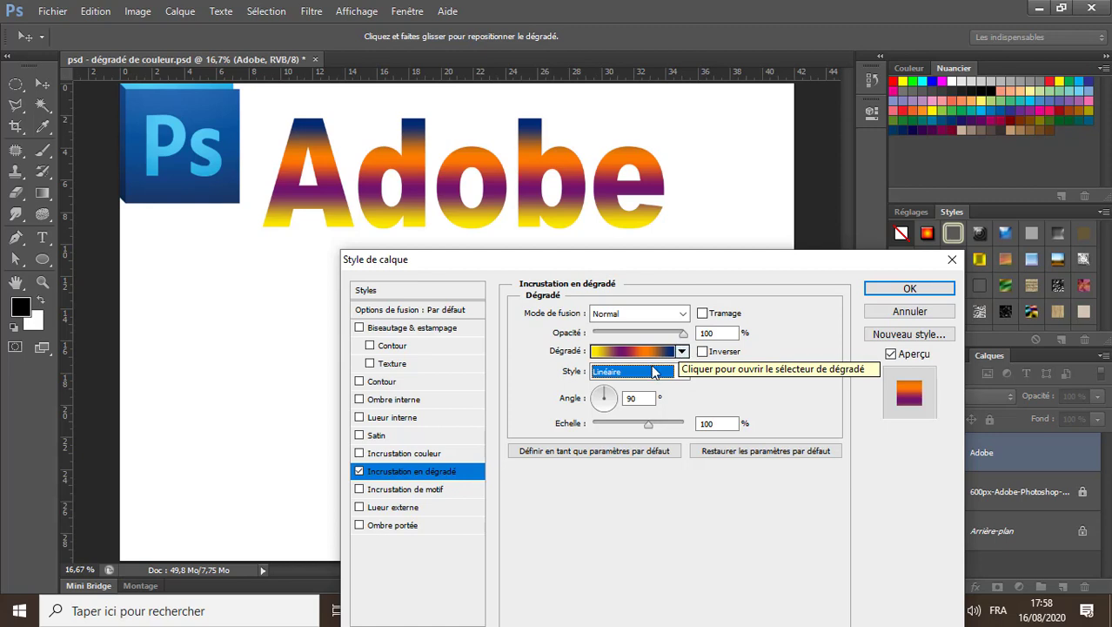
Set the angle of the text's linear gradient overlay to 45°
{"action": "left_click", "coordinate": [604, 390]}
{"action": "left_click_drag", "start_coordinate": [607, 397], "coordinate": [594, 383]}
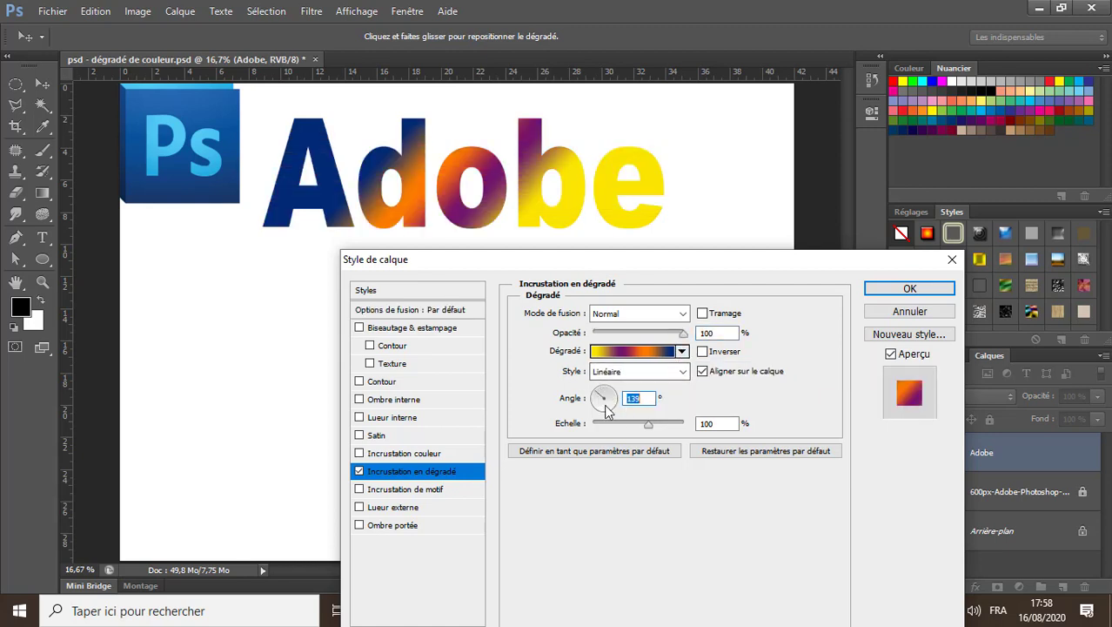
{"action": "type", "text": "45"}
{"action": "key", "text": "Return"}
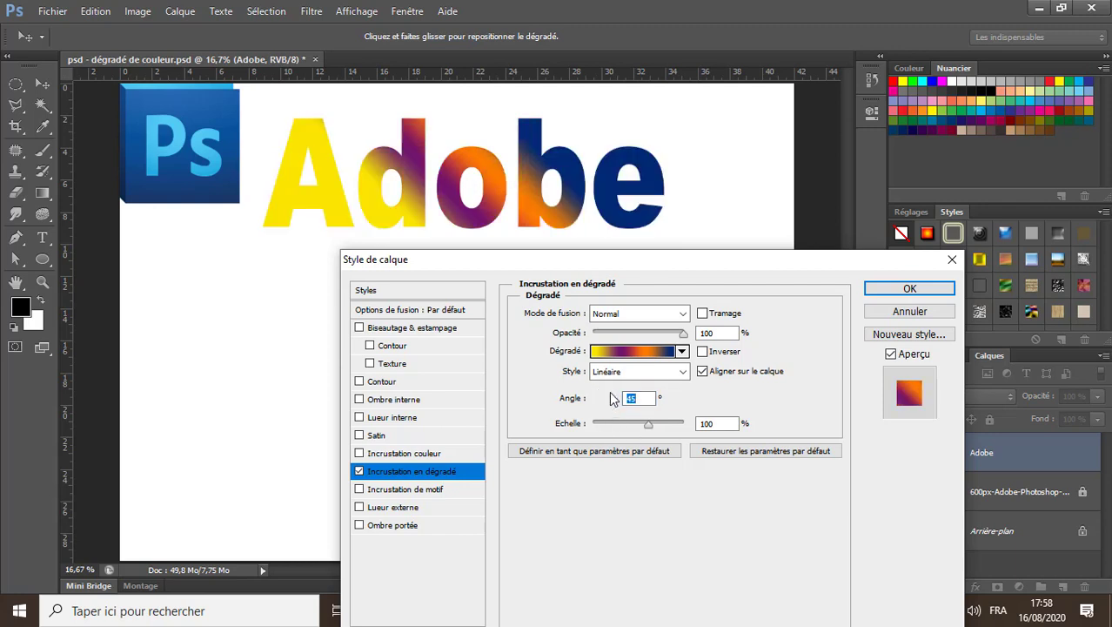
Rotate the text's gradient overlay to an angle of about 144°, and move the layer style dialog fully into view
{"action": "left_click_drag", "start_coordinate": [612, 401], "coordinate": [597, 414]}
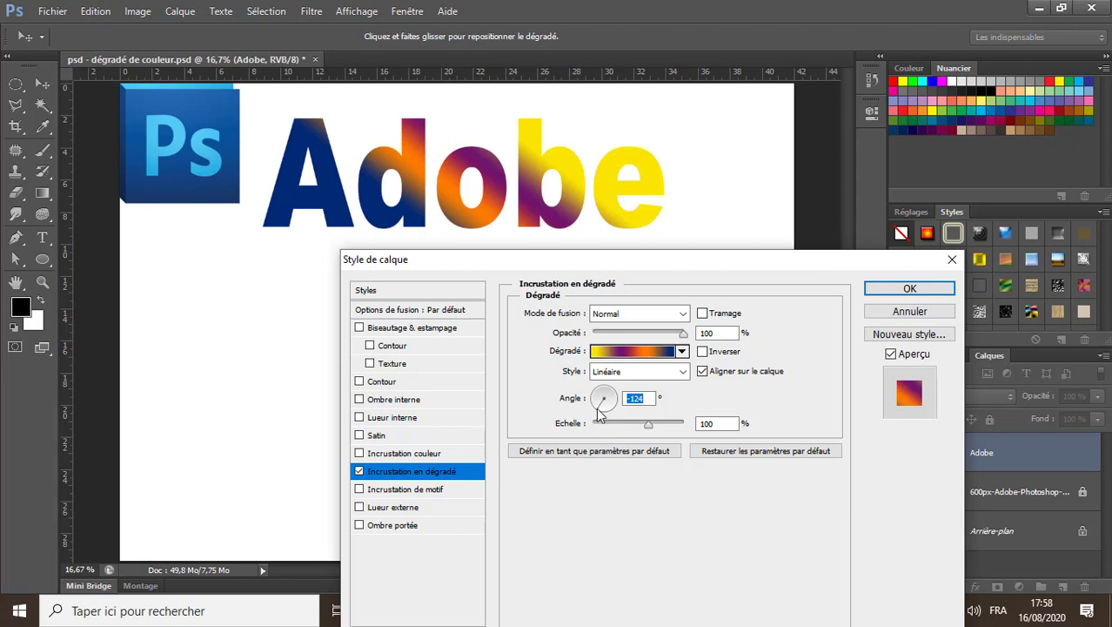
{"action": "left_click_drag", "start_coordinate": [599, 413], "coordinate": [592, 403]}
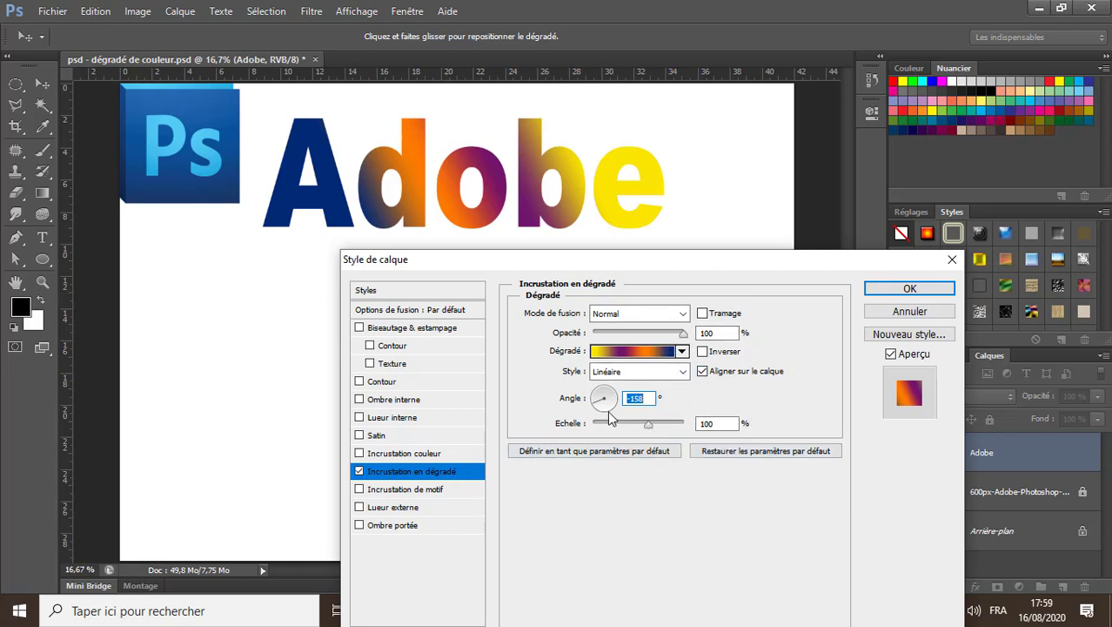
{"action": "left_click_drag", "start_coordinate": [595, 404], "coordinate": [598, 398]}
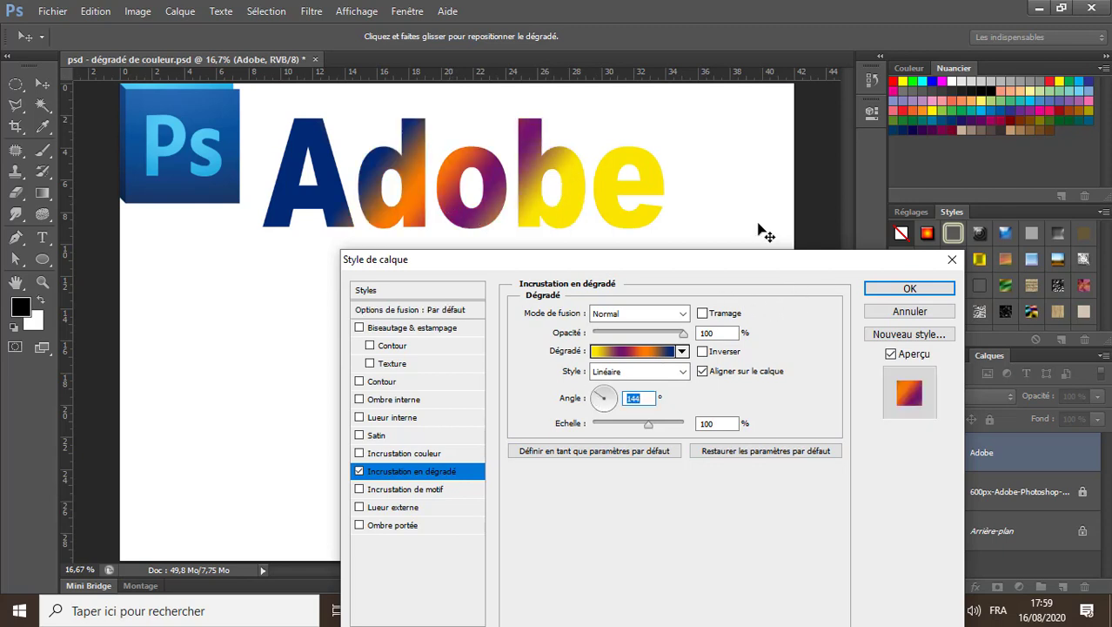
{"action": "left_click_drag", "start_coordinate": [772, 259], "coordinate": [659, 238]}
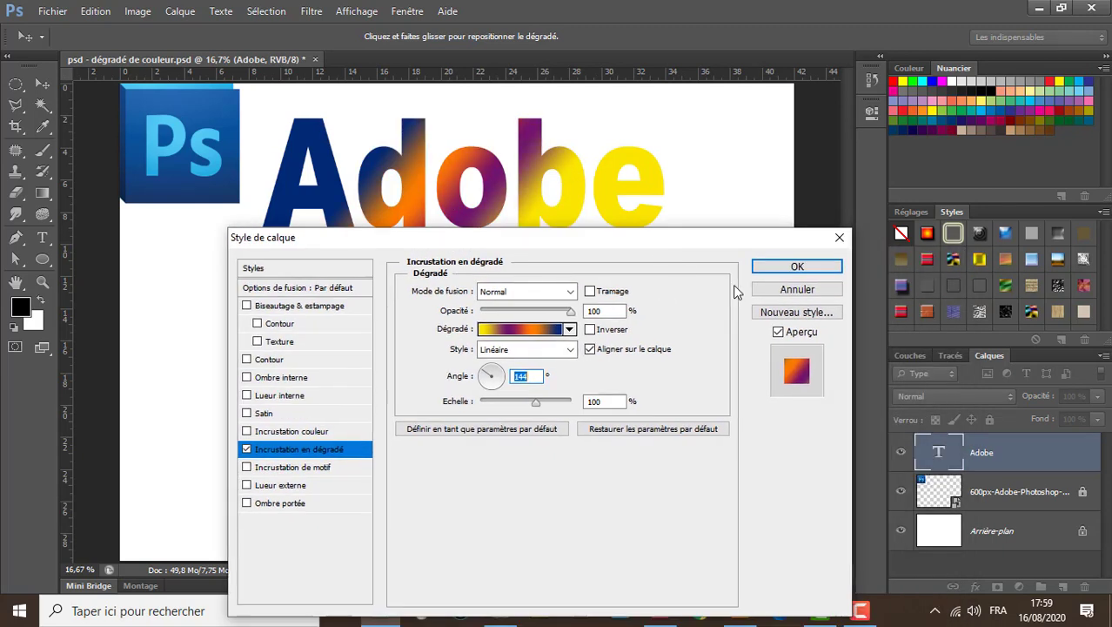
Accept the layer style, undo the gradient overlay on the Adobe text, and move the text down the page, below the logo
{"action": "left_click", "coordinate": [808, 275]}
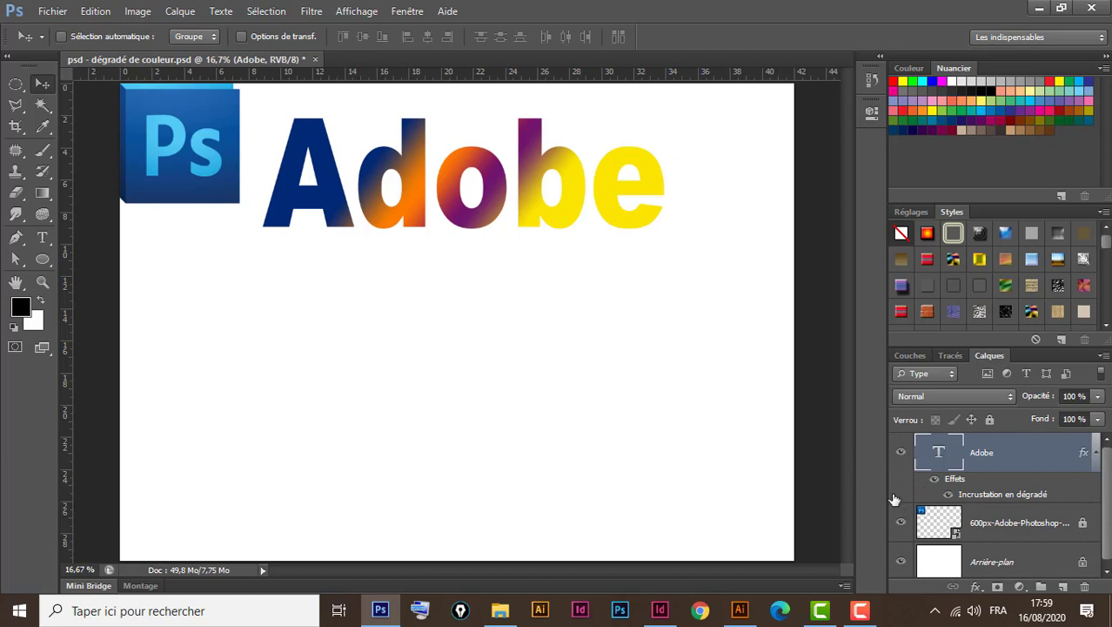
{"action": "key", "text": "ctrl+z"}
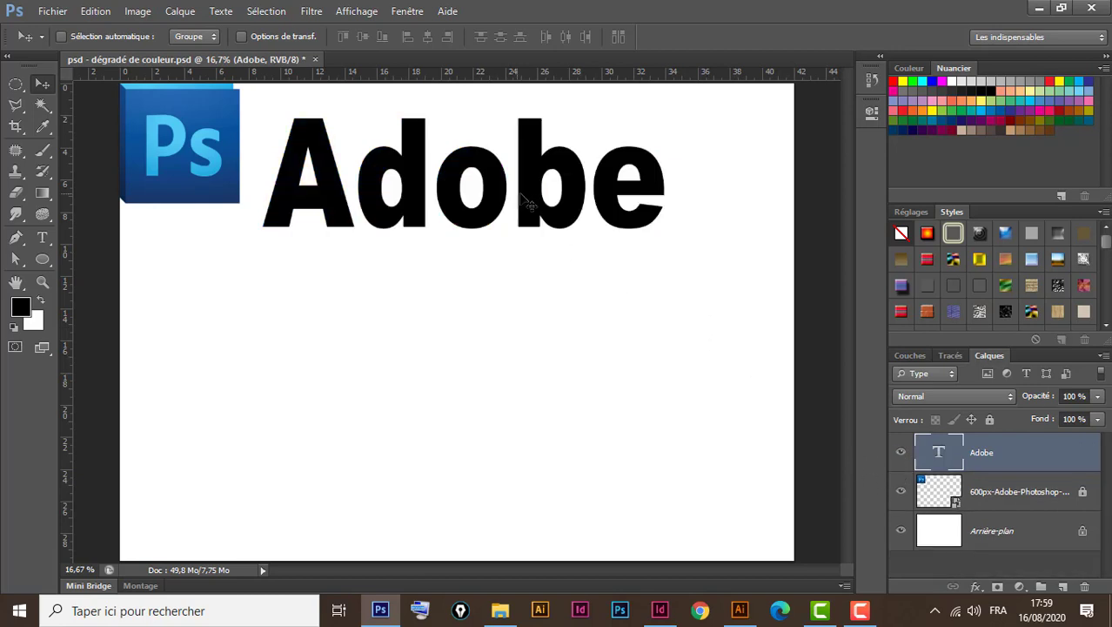
{"action": "left_click_drag", "start_coordinate": [531, 195], "coordinate": [534, 332]}
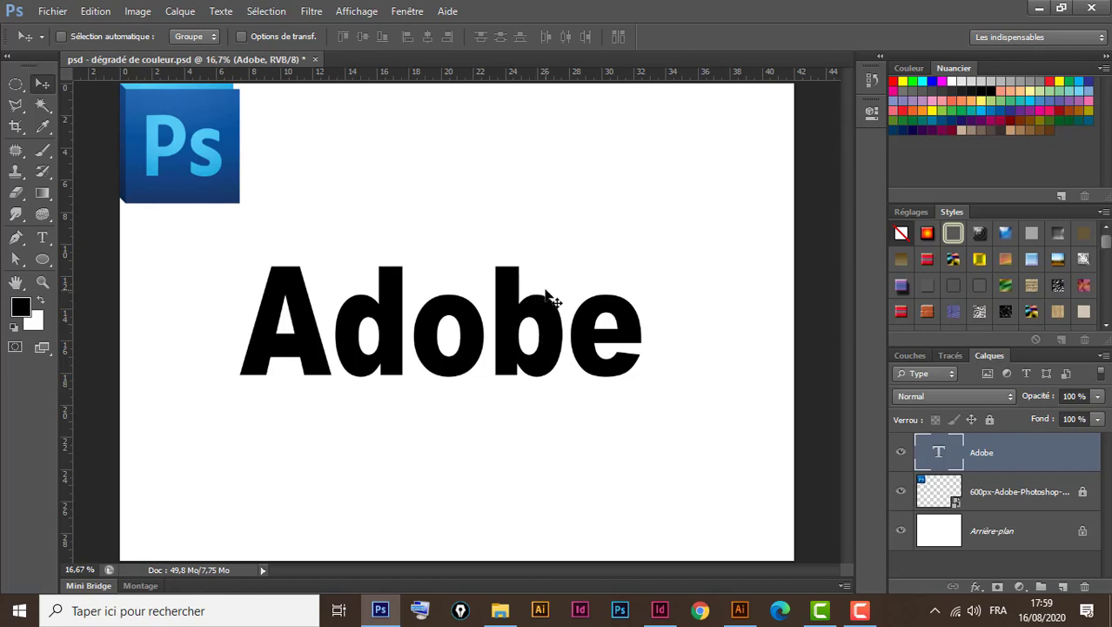
{"action": "left_click_drag", "start_coordinate": [502, 333], "coordinate": [504, 288]}
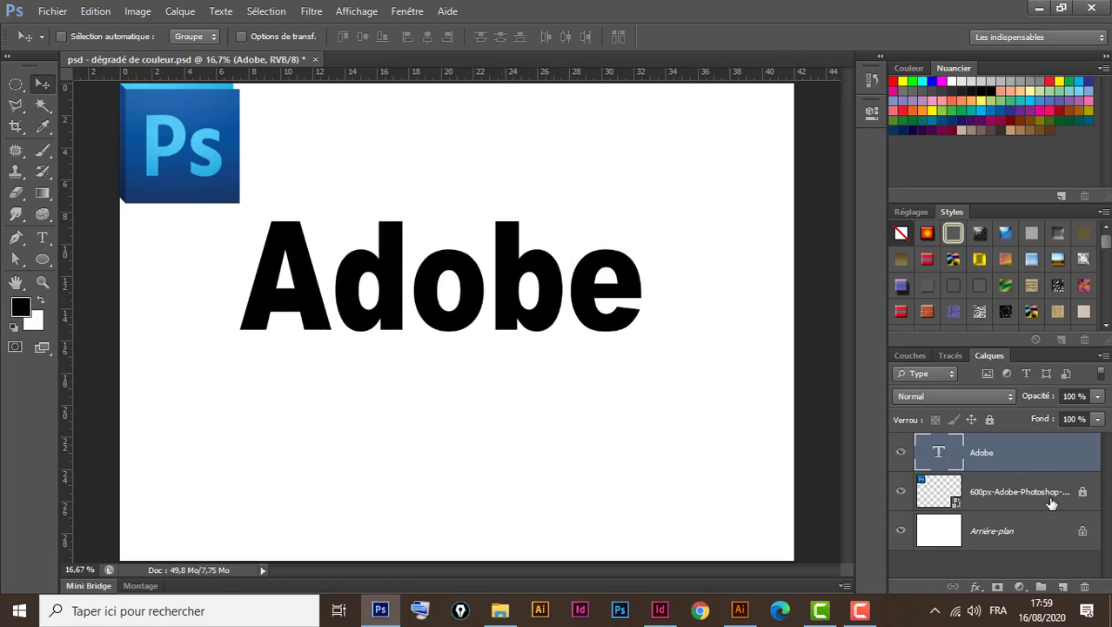
Convert the Adobe text layer to a shape and fill it with the linear yellow, violet, orange and blue gradient preset
{"action": "right_click", "coordinate": [1025, 455]}
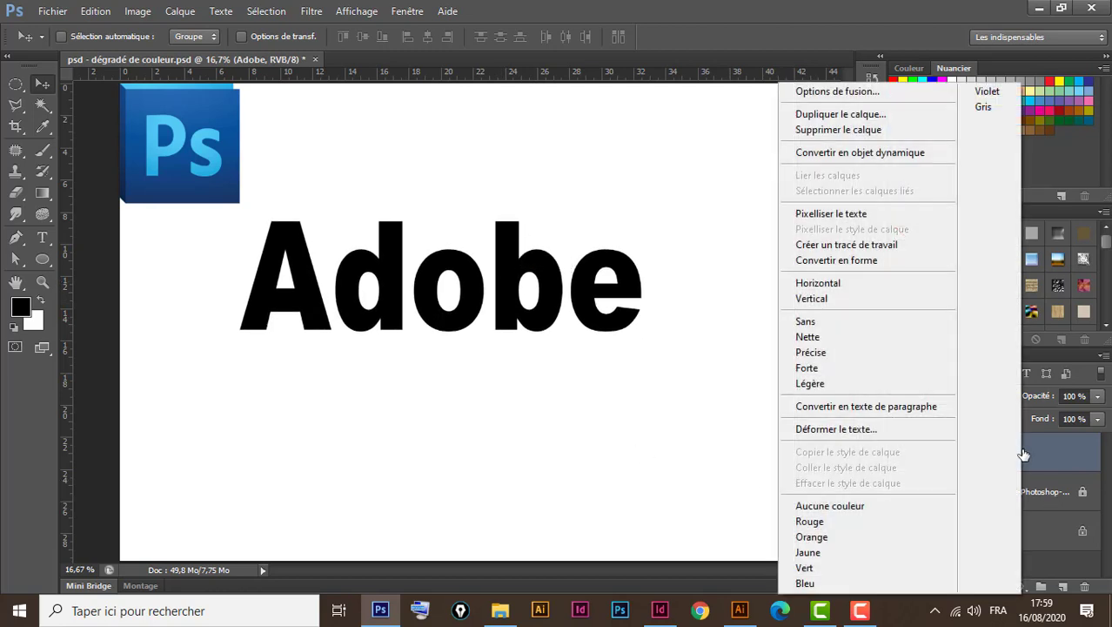
{"action": "left_click", "coordinate": [882, 262]}
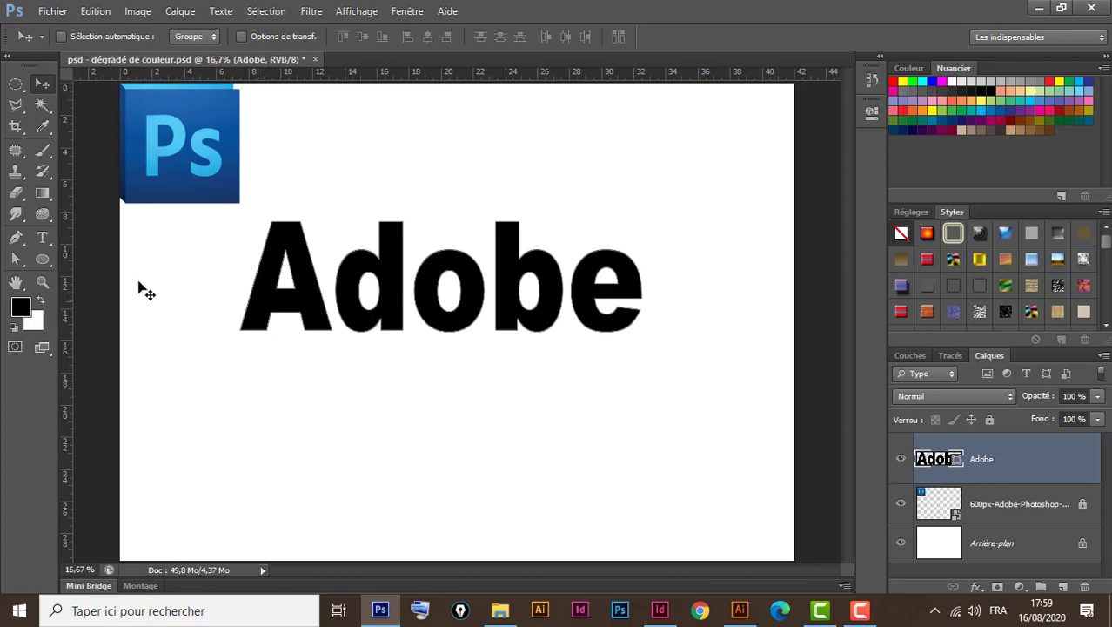
{"action": "left_click", "coordinate": [42, 260]}
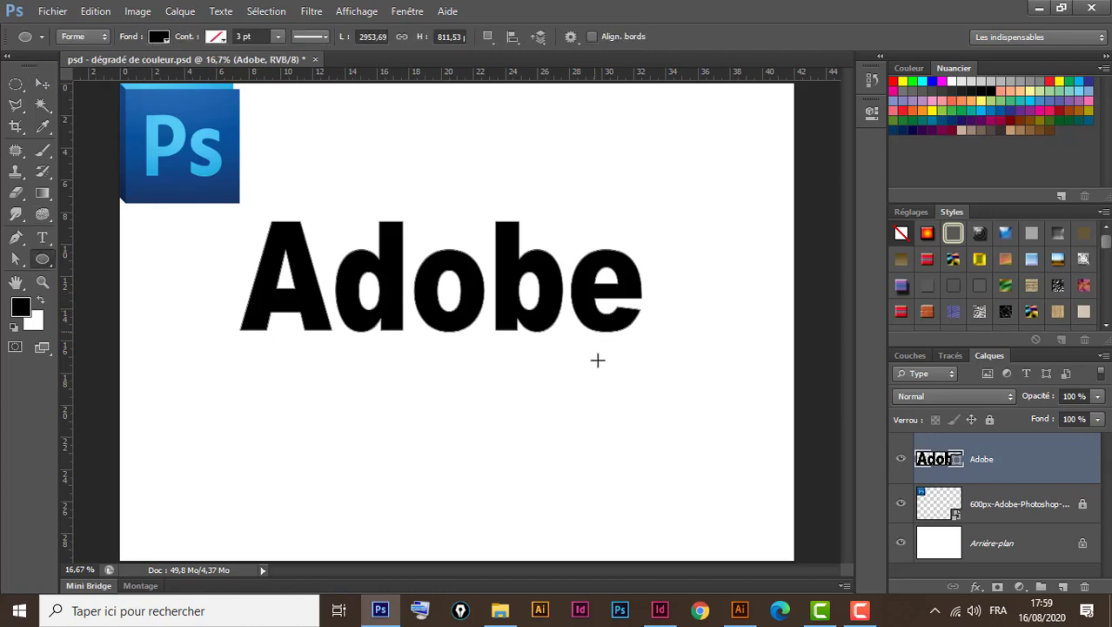
{"action": "left_click", "coordinate": [159, 35]}
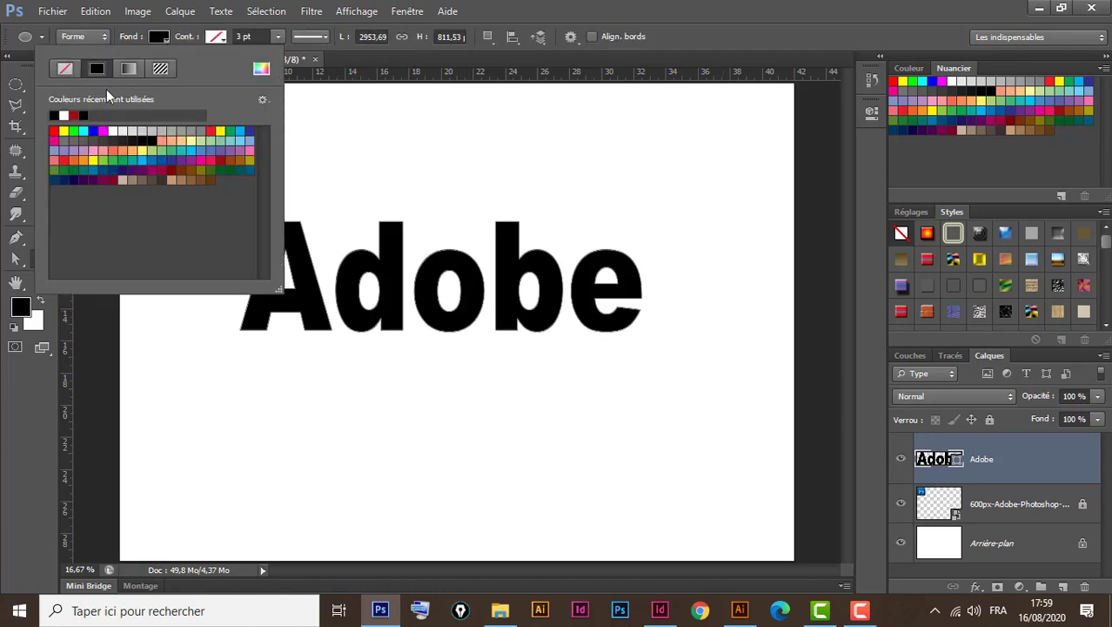
{"action": "left_click", "coordinate": [127, 69]}
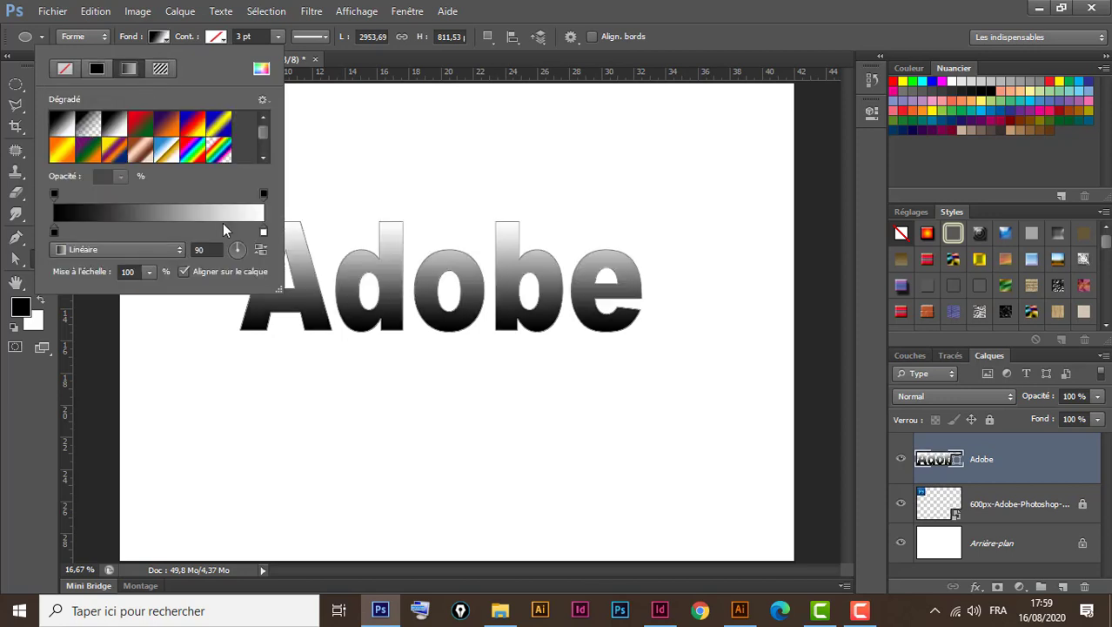
{"action": "left_click", "coordinate": [111, 152]}
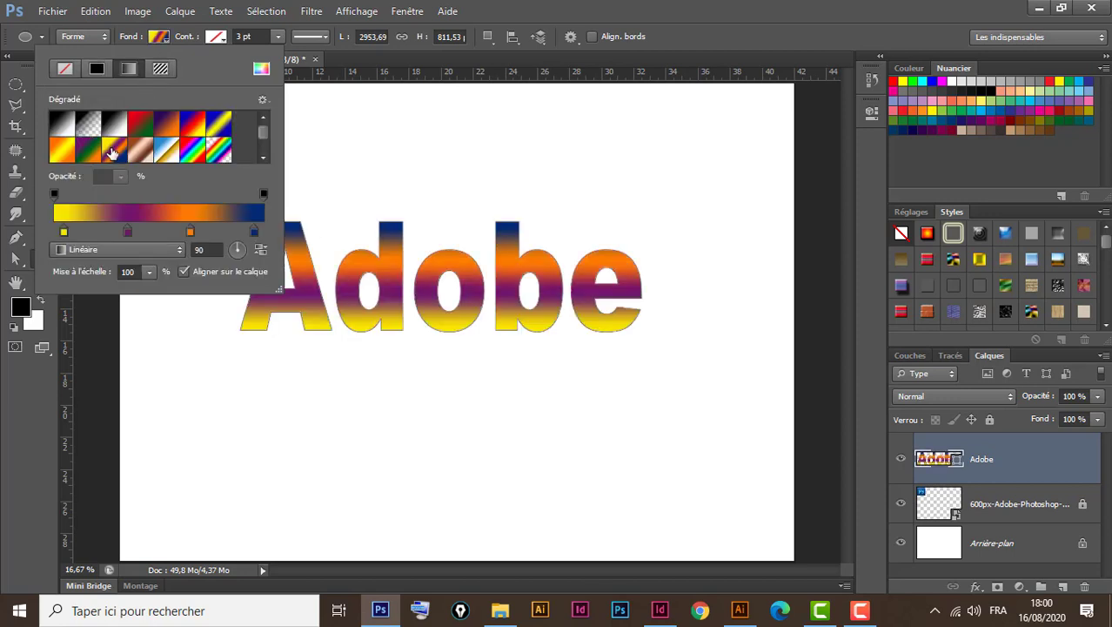
{"action": "left_click", "coordinate": [548, 14]}
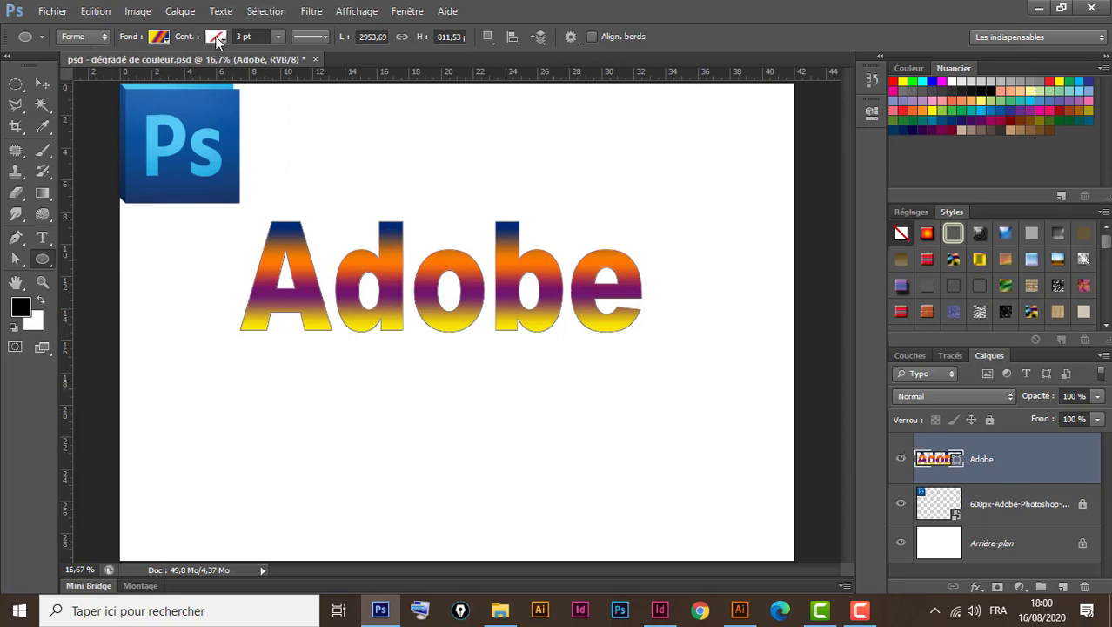
Give the Adobe shape's outline the linear blue, white and gold gradient preset
{"action": "left_click", "coordinate": [216, 38]}
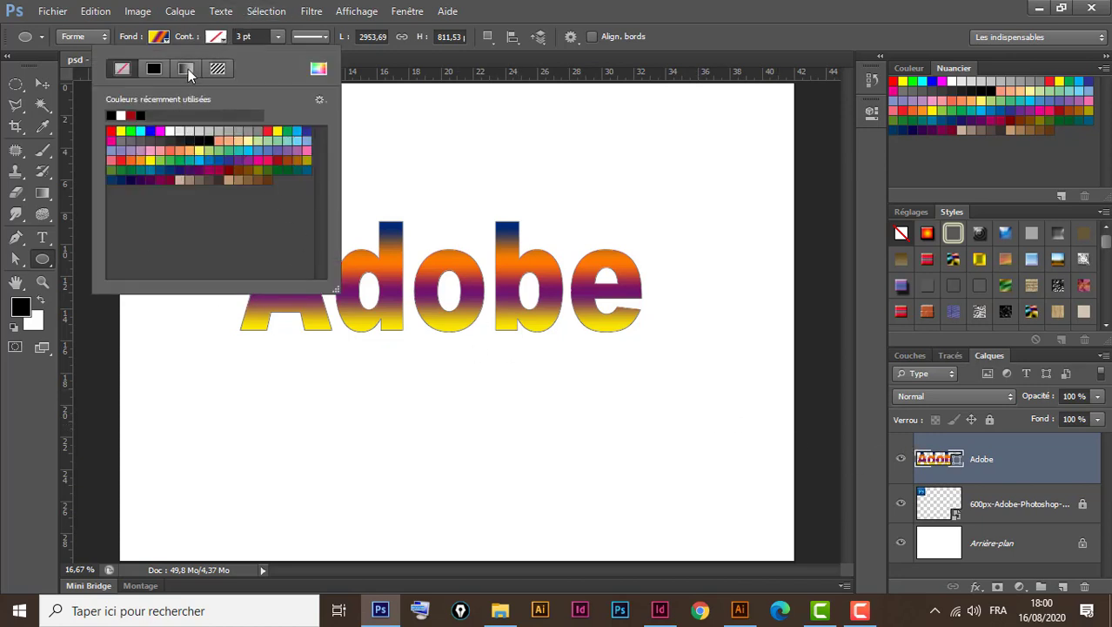
{"action": "left_click", "coordinate": [188, 68]}
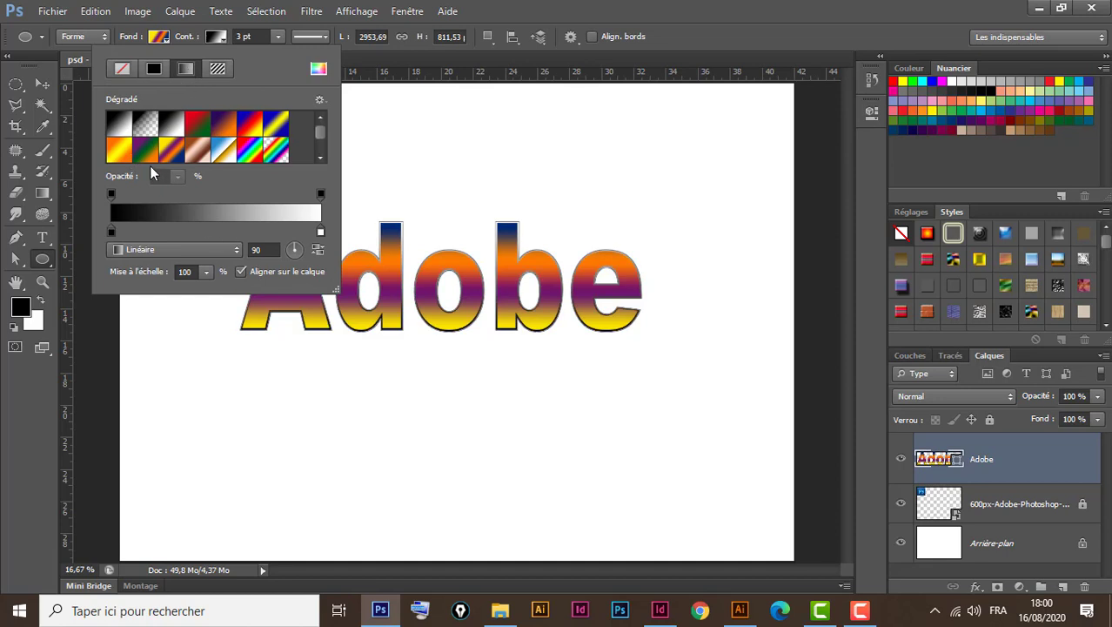
{"action": "left_click", "coordinate": [224, 150]}
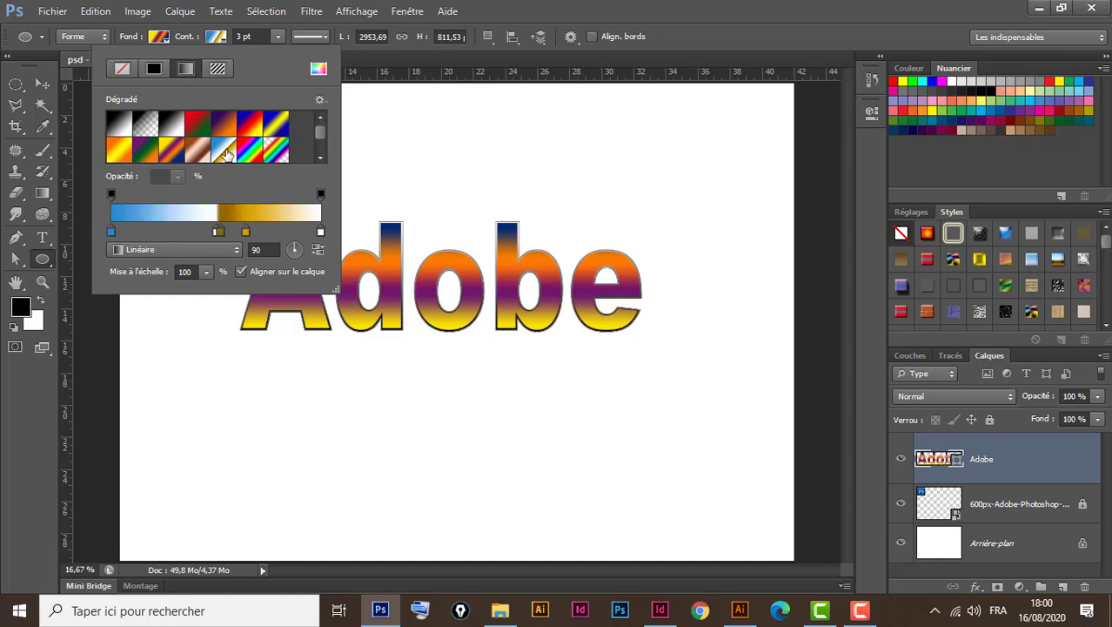
{"action": "left_click", "coordinate": [666, 15]}
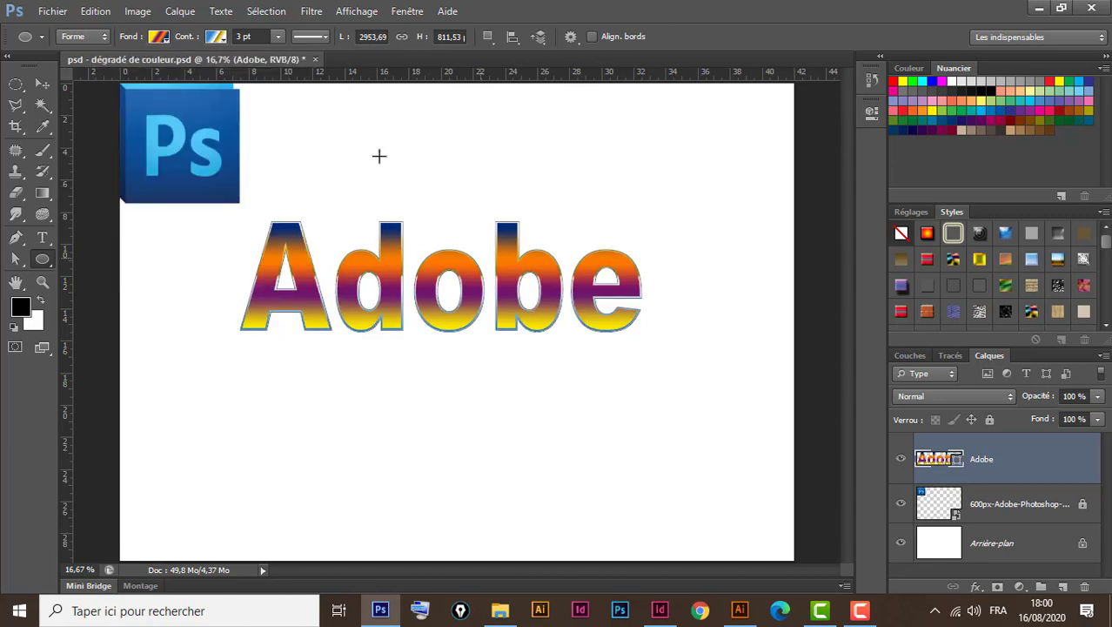
Try a thicker outline of about 19.62 pt on the Adobe shape, then reduce it to about 9.59 pt
{"action": "left_click", "coordinate": [279, 37]}
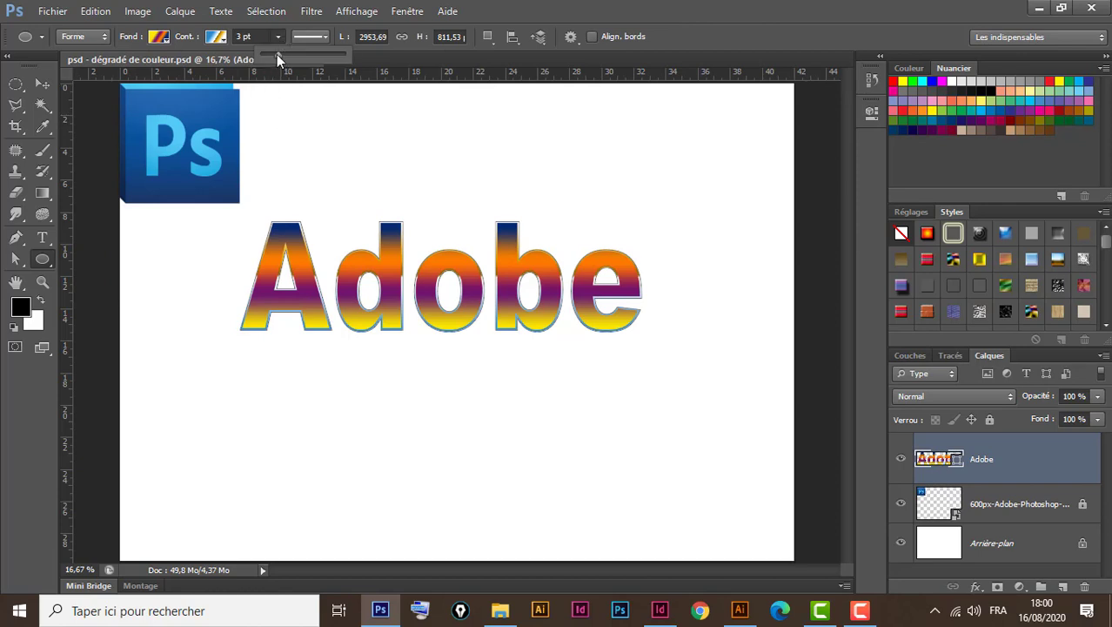
{"action": "mouse_move", "coordinate": [277, 54]}
{"action": "left_mouse_down"}
{"action": "mouse_move", "coordinate": [320, 55]}
{"action": "mouse_move", "coordinate": [300, 54]}
{"action": "left_mouse_up"}
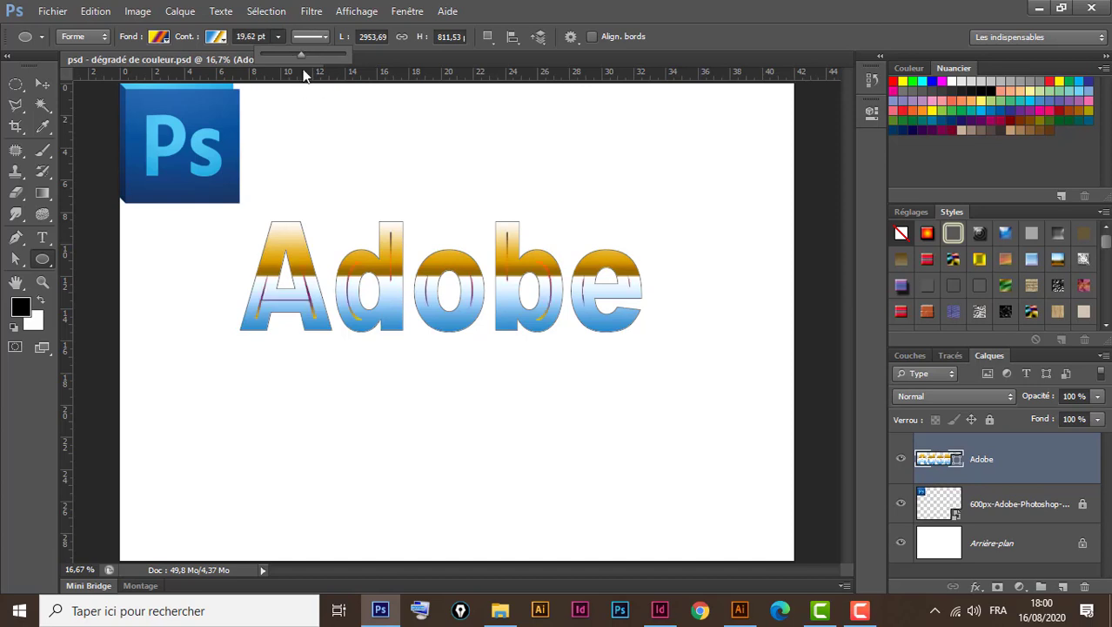
{"action": "left_click_drag", "start_coordinate": [298, 54], "coordinate": [287, 55]}
{"action": "left_click", "coordinate": [41, 82]}
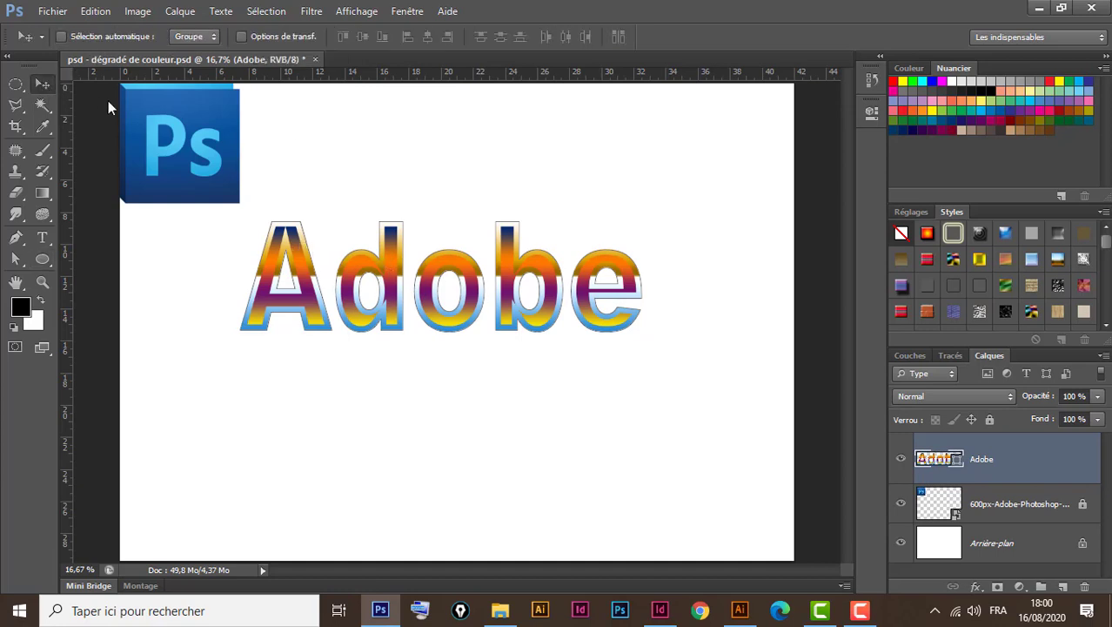
Align the Adobe shape's gradient outline to the outside of the letters
{"action": "left_click", "coordinate": [42, 258]}
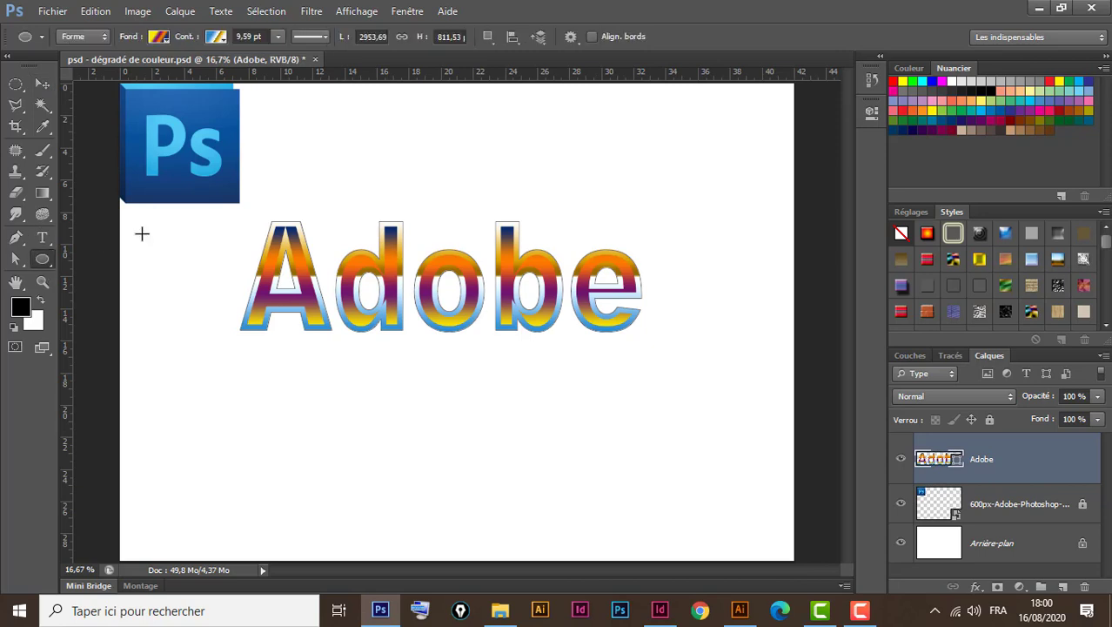
{"action": "left_click", "coordinate": [326, 36]}
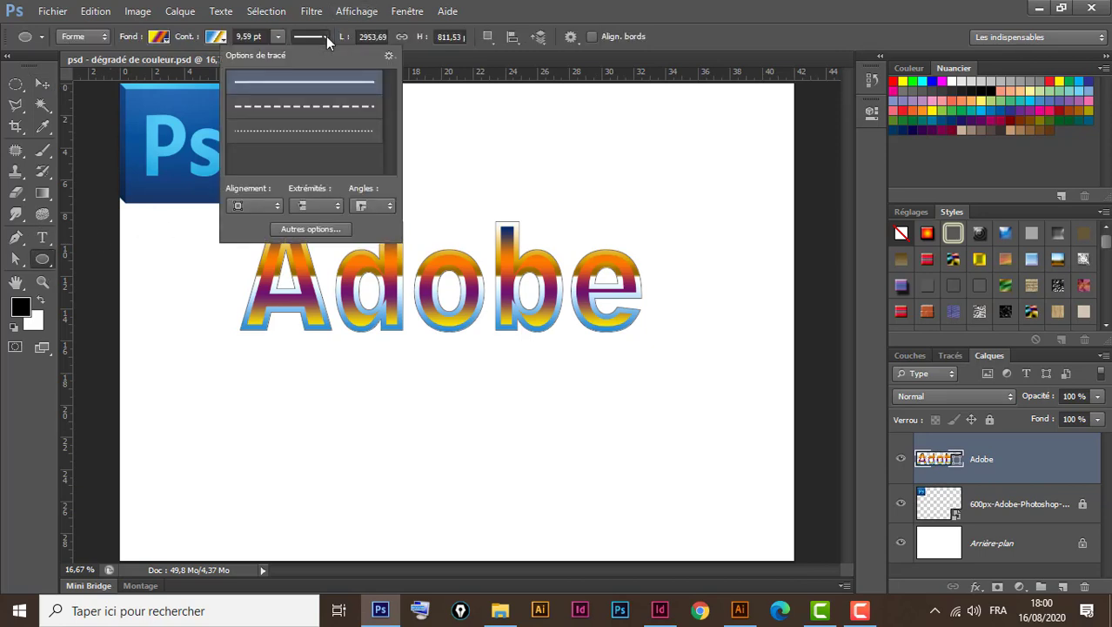
{"action": "left_click", "coordinate": [249, 204]}
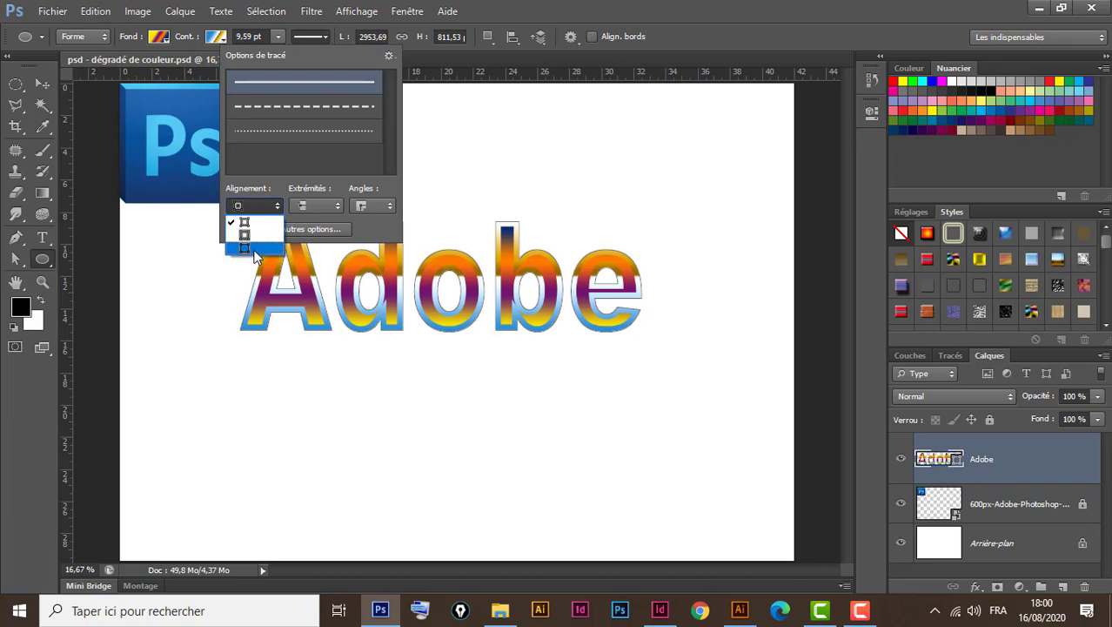
{"action": "left_click", "coordinate": [245, 249]}
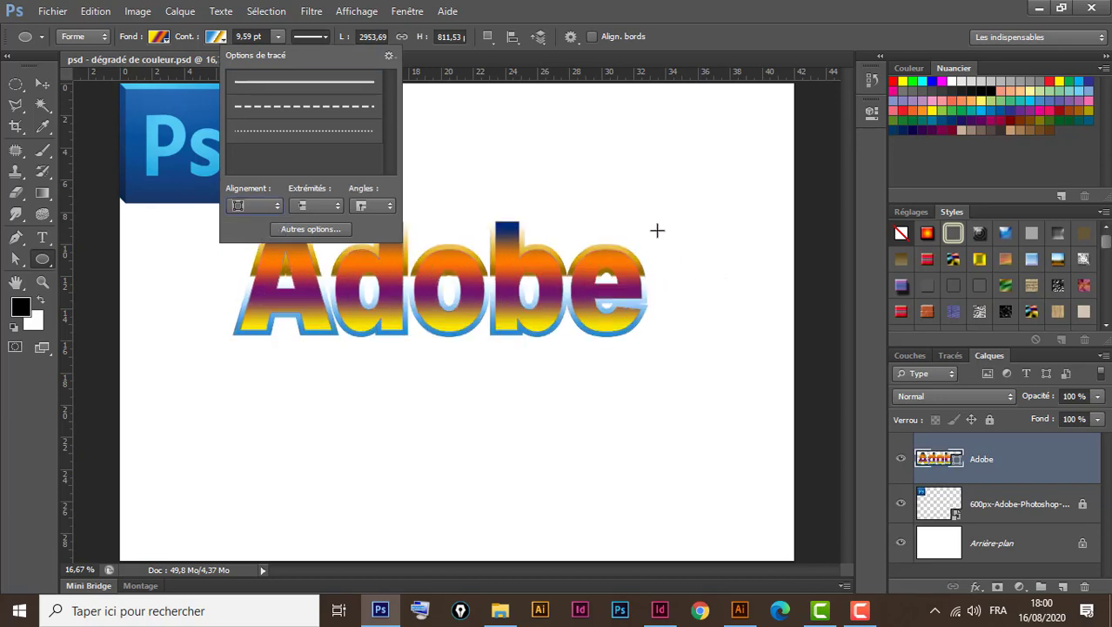
{"action": "left_click", "coordinate": [534, 21]}
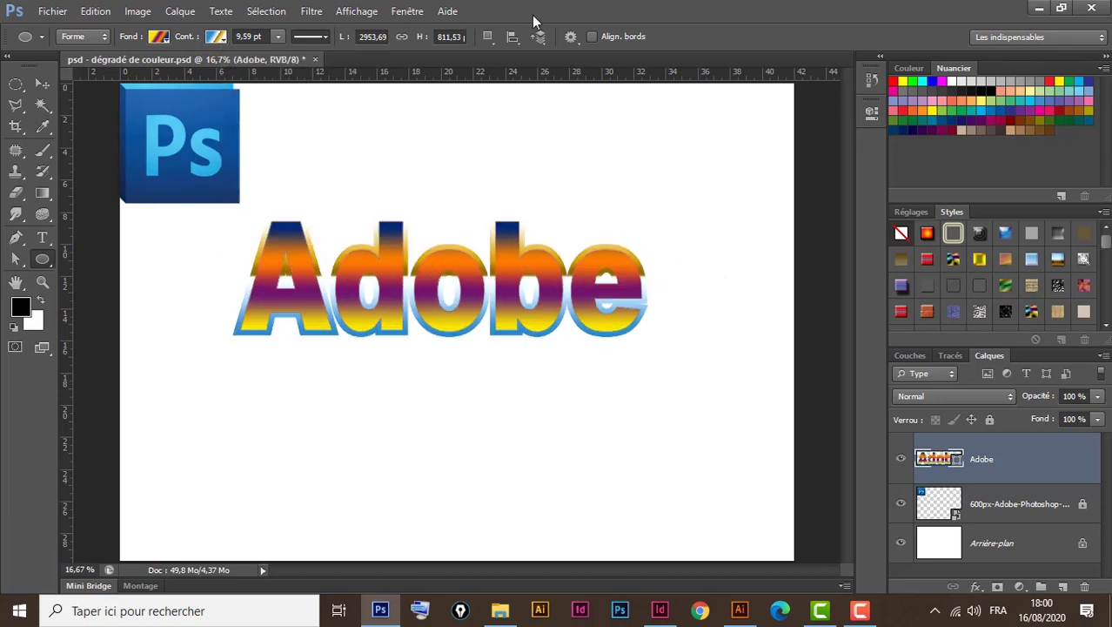
Increase the Adobe shape's outline width to about 17.85 pt, and move the shape to the lower half of the page
{"action": "left_click", "coordinate": [278, 36]}
{"action": "left_click_drag", "start_coordinate": [279, 54], "coordinate": [289, 60]}
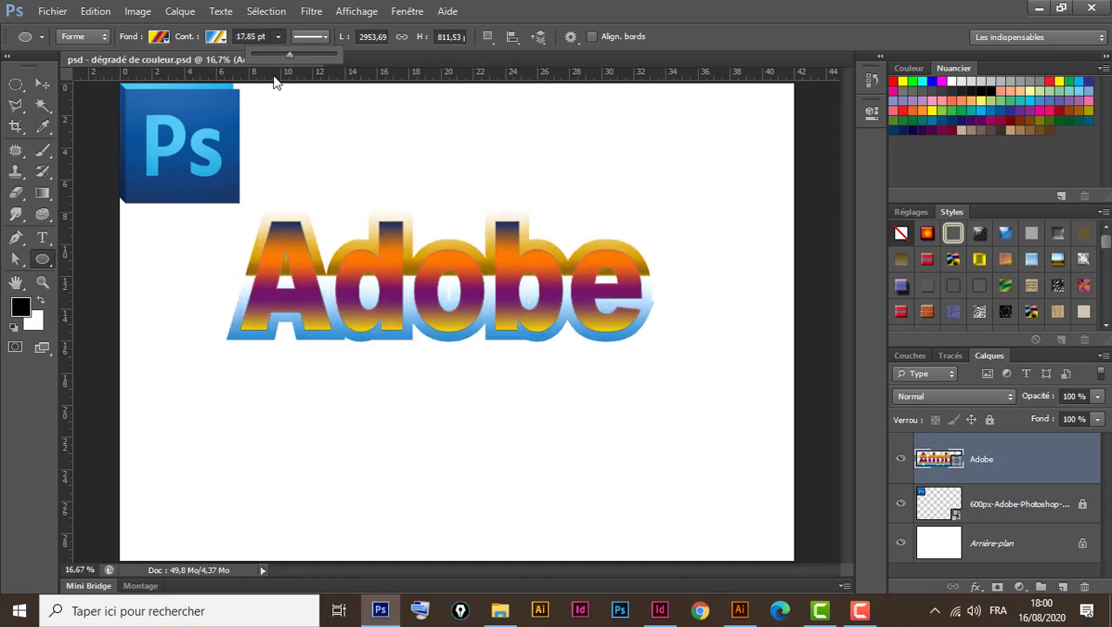
{"action": "left_click", "coordinate": [42, 83]}
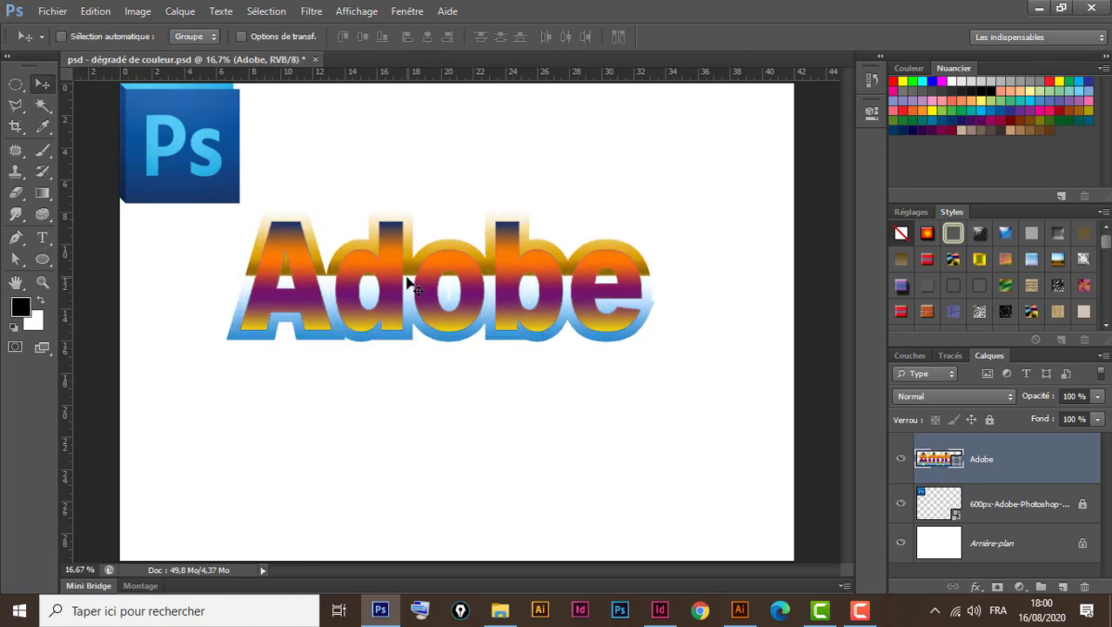
{"action": "left_click_drag", "start_coordinate": [410, 280], "coordinate": [427, 212]}
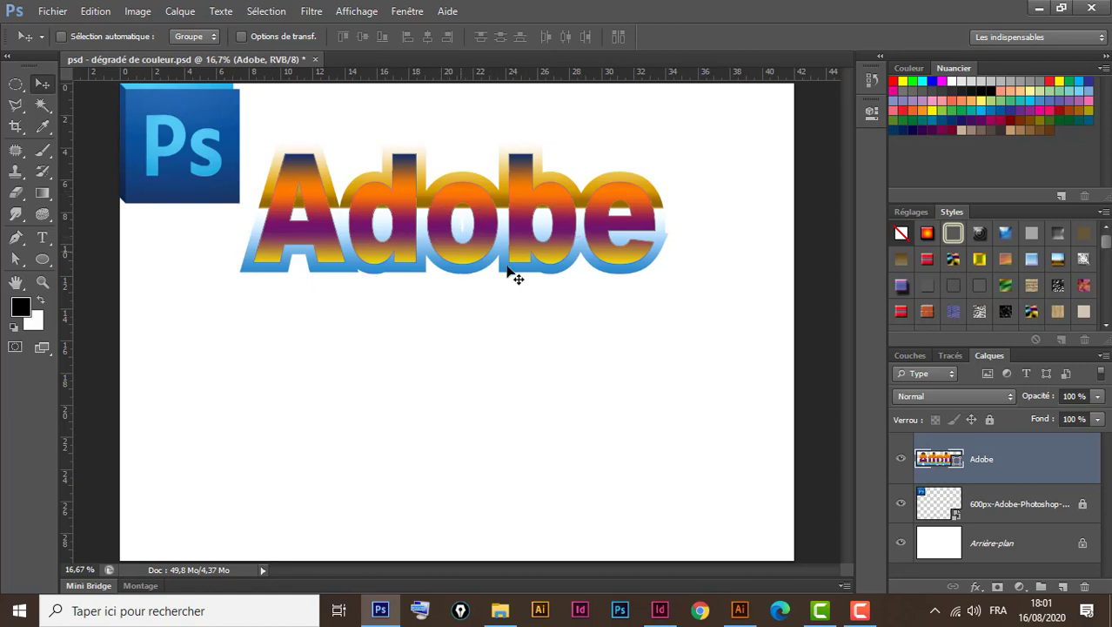
{"action": "left_click_drag", "start_coordinate": [488, 251], "coordinate": [480, 407]}
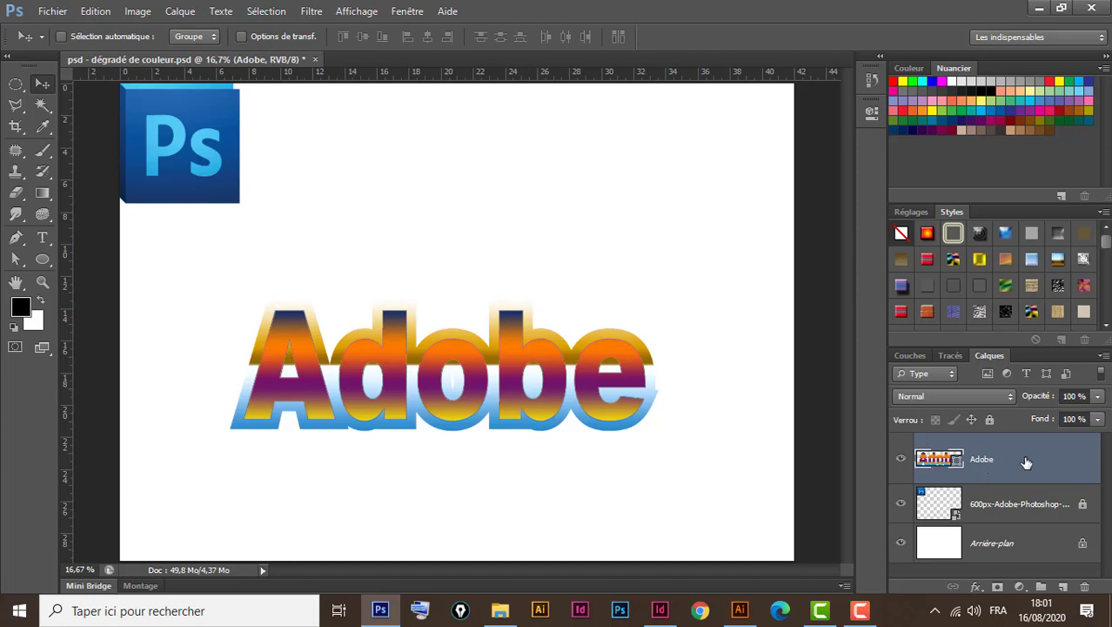
Delete the Adobe shape layer and add the text "ADOBE" in black Arial Black at 120.4 pt near the page centre
{"action": "key", "text": "Delete"}
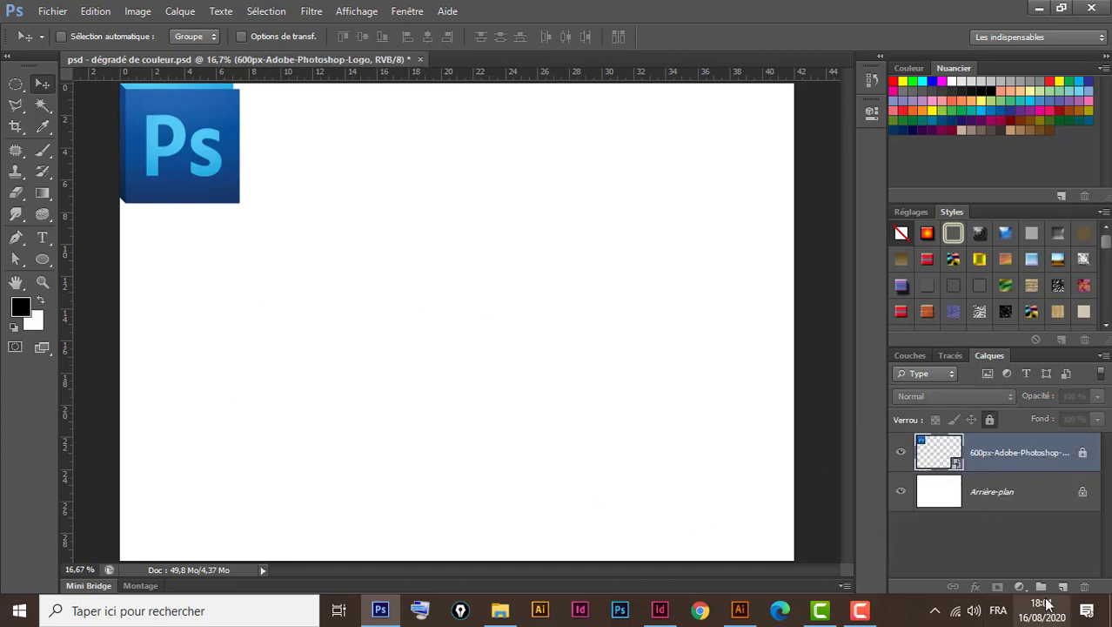
{"action": "left_click", "coordinate": [43, 238]}
{"action": "left_click", "coordinate": [279, 348]}
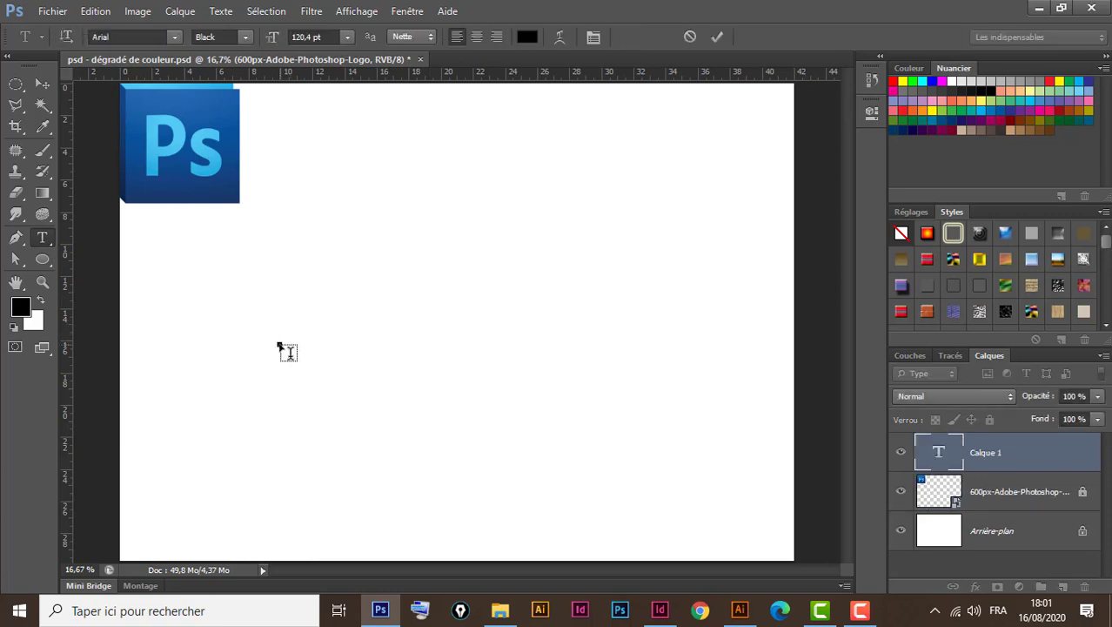
{"action": "type", "text": "AD"}
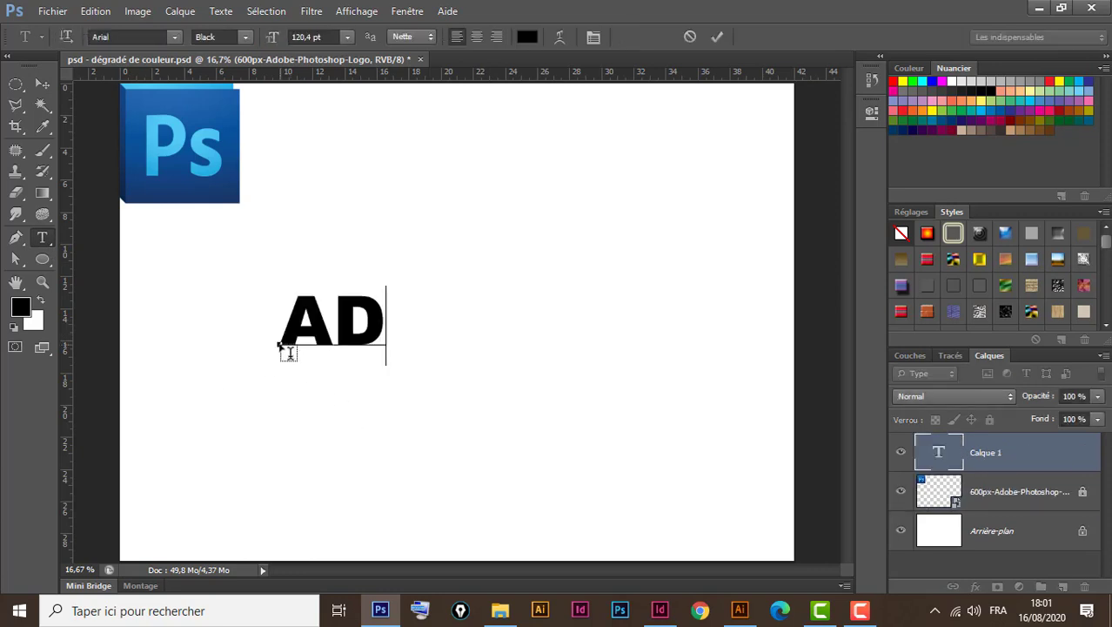
{"action": "type", "text": "OBE"}
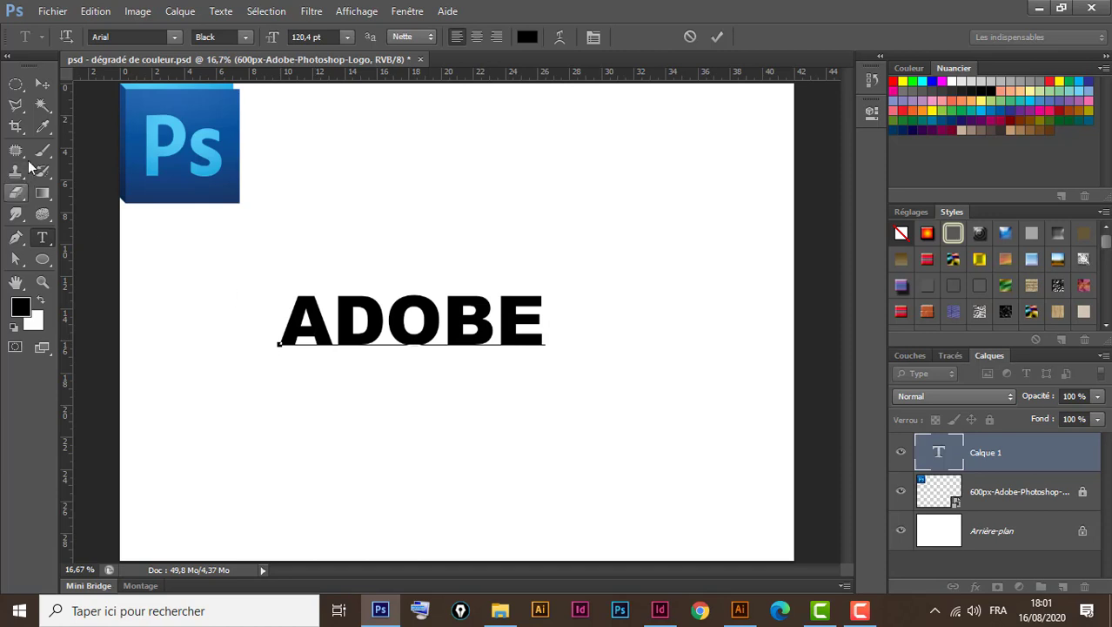
{"action": "left_click", "coordinate": [43, 84]}
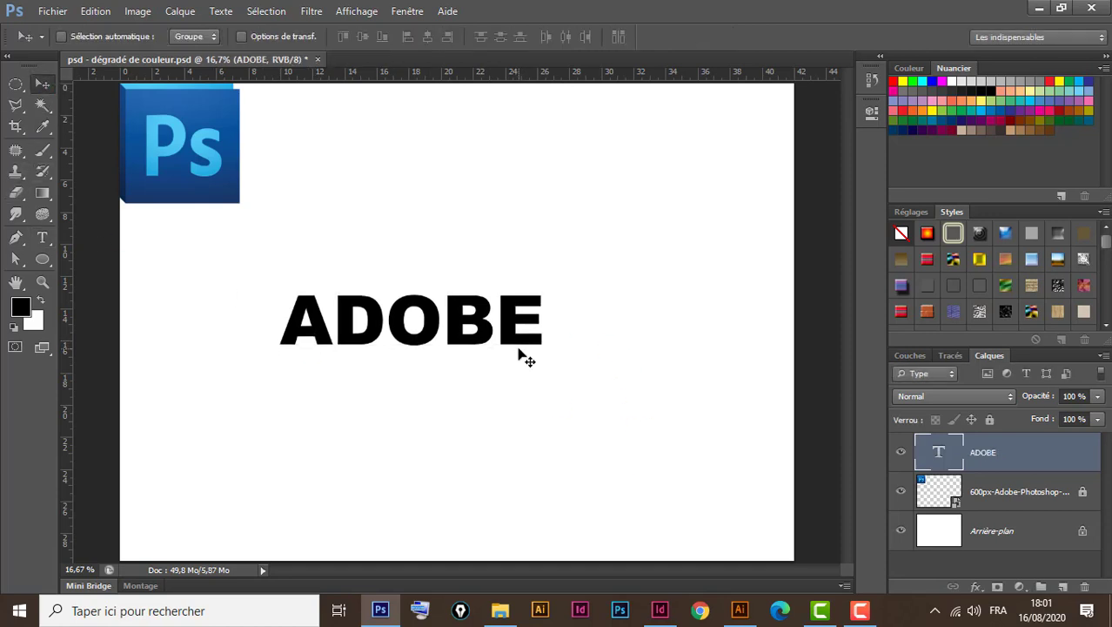
Enlarge the ADOBE text proportionally to about 158% and move it slightly toward the upper left of the page
{"action": "key", "text": "ctrl+t"}
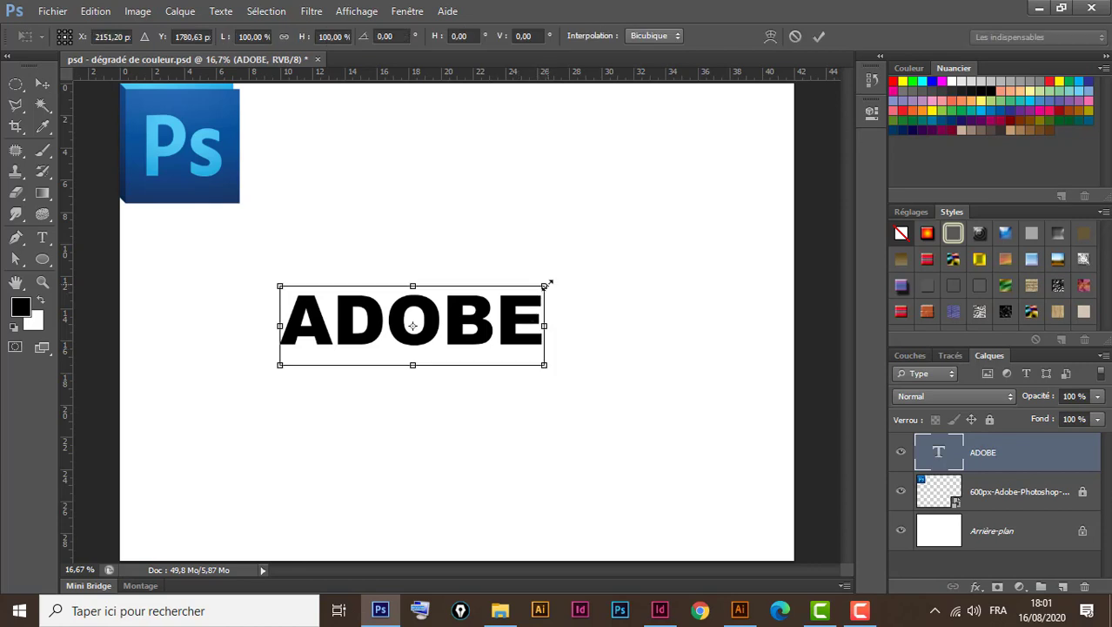
{"action": "left_click_drag", "start_coordinate": [545, 284], "coordinate": [685, 188]}
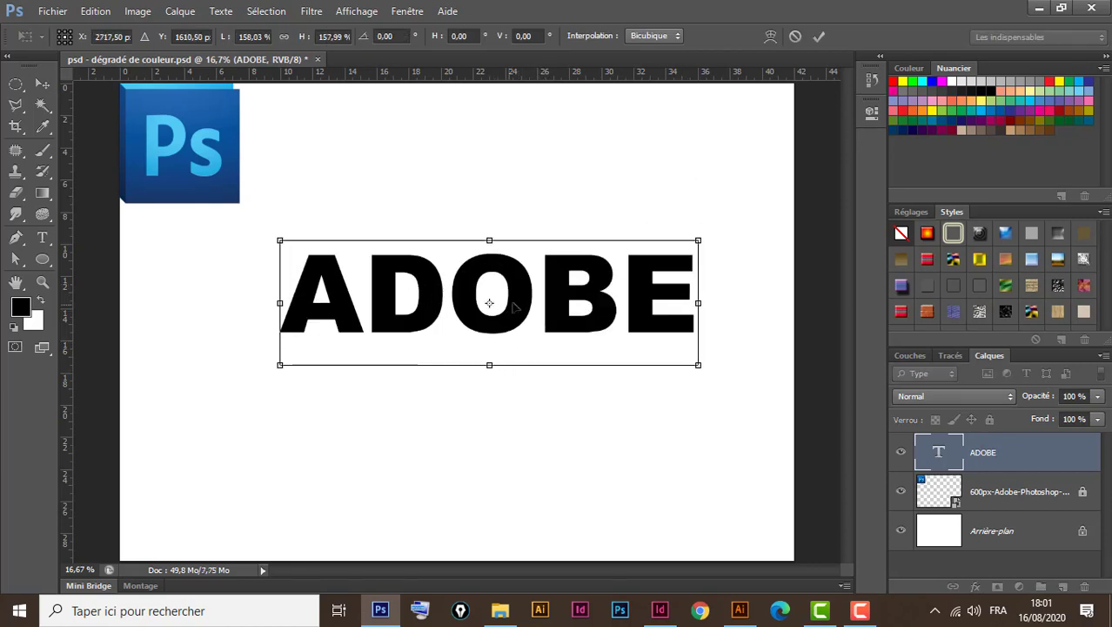
{"action": "left_click_drag", "start_coordinate": [492, 293], "coordinate": [452, 284]}
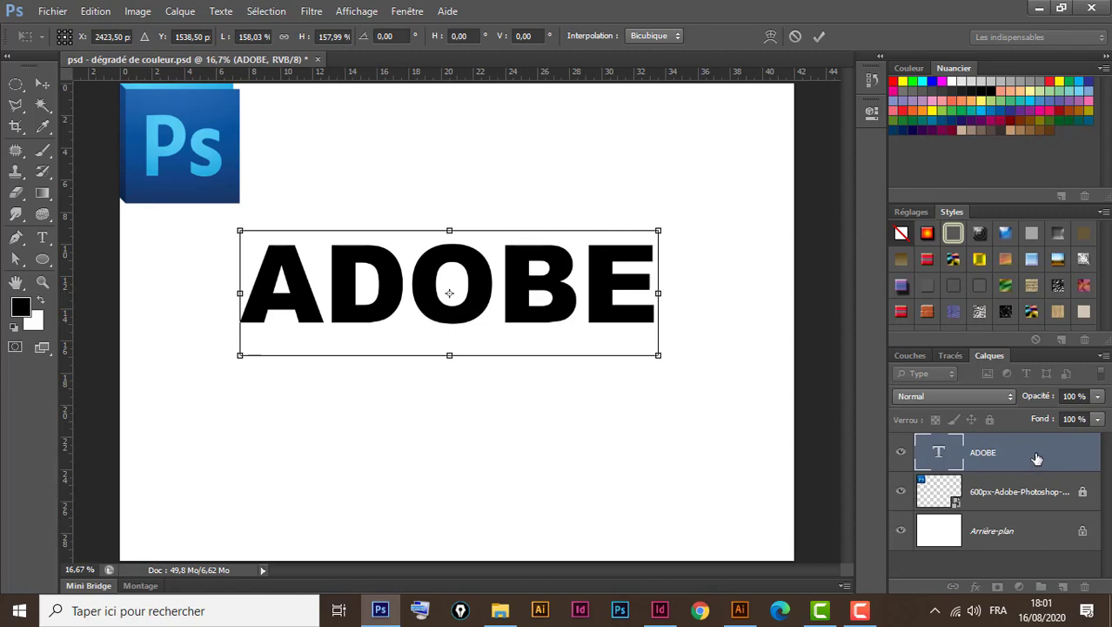
{"action": "key", "text": "v"}
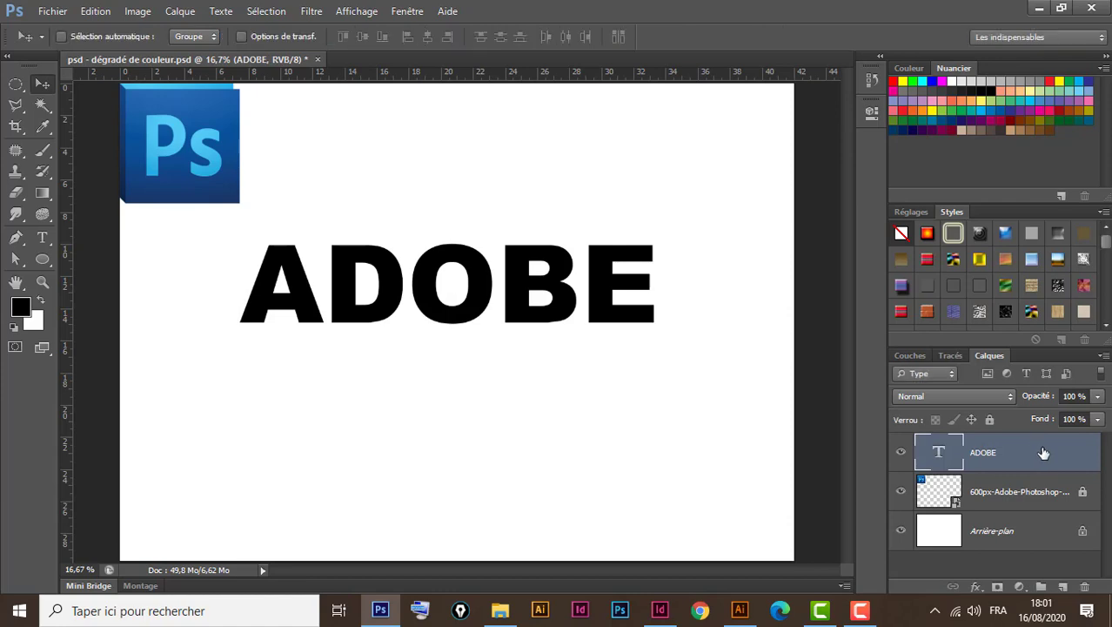
Add a gradient overlay layer style to the ADOBE text using the "Jaune, violet, orange, bleu" preset
{"action": "double_click", "coordinate": [1046, 453]}
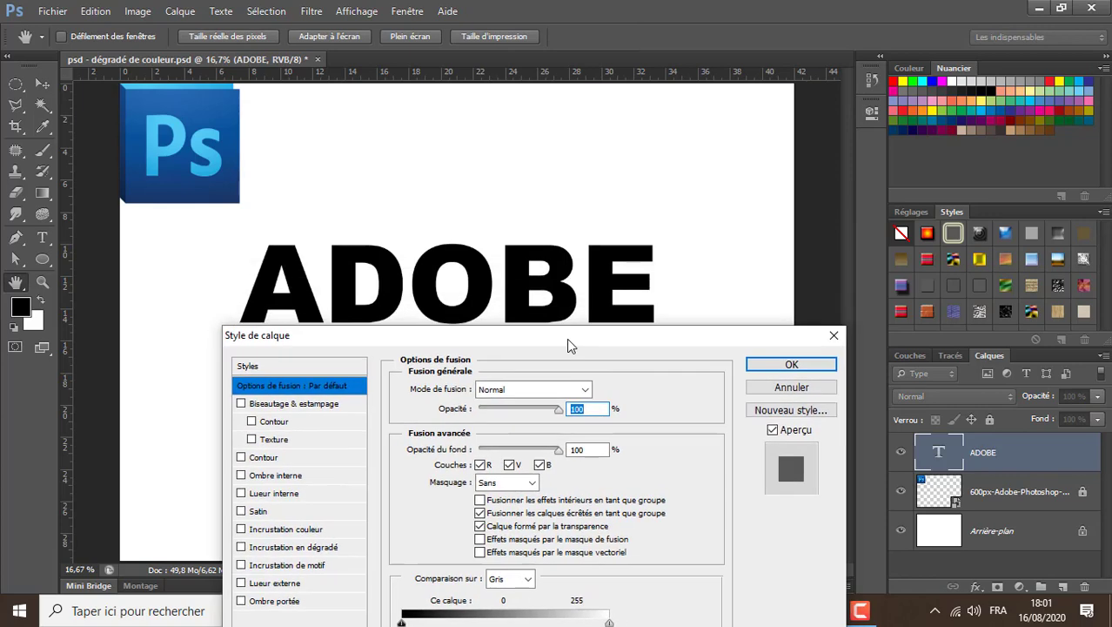
{"action": "left_click", "coordinate": [302, 562]}
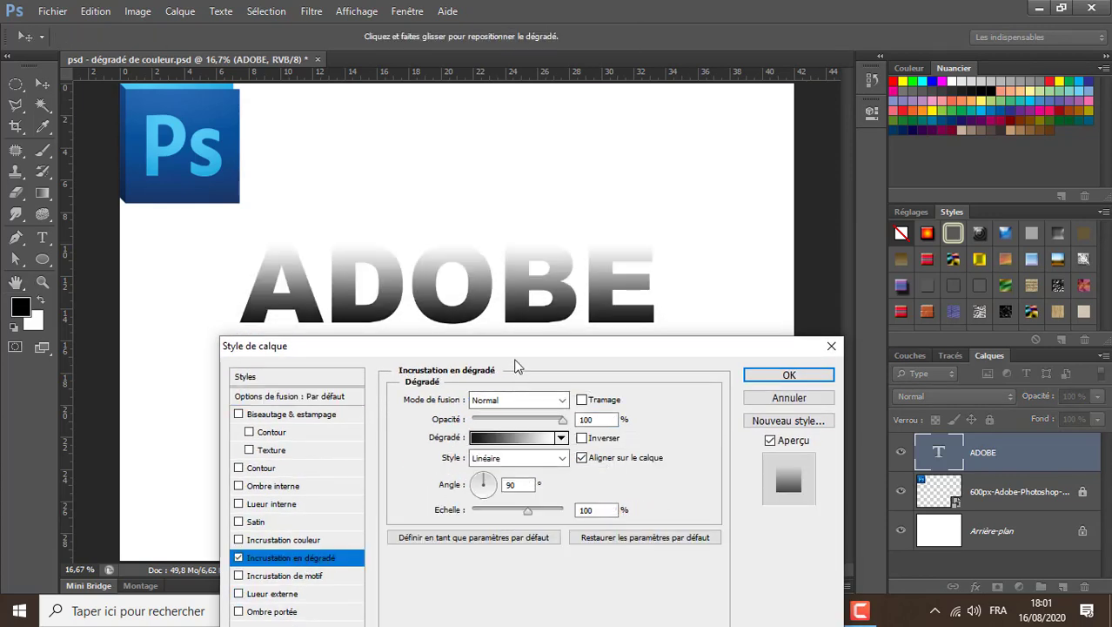
{"action": "left_click_drag", "start_coordinate": [515, 354], "coordinate": [486, 374]}
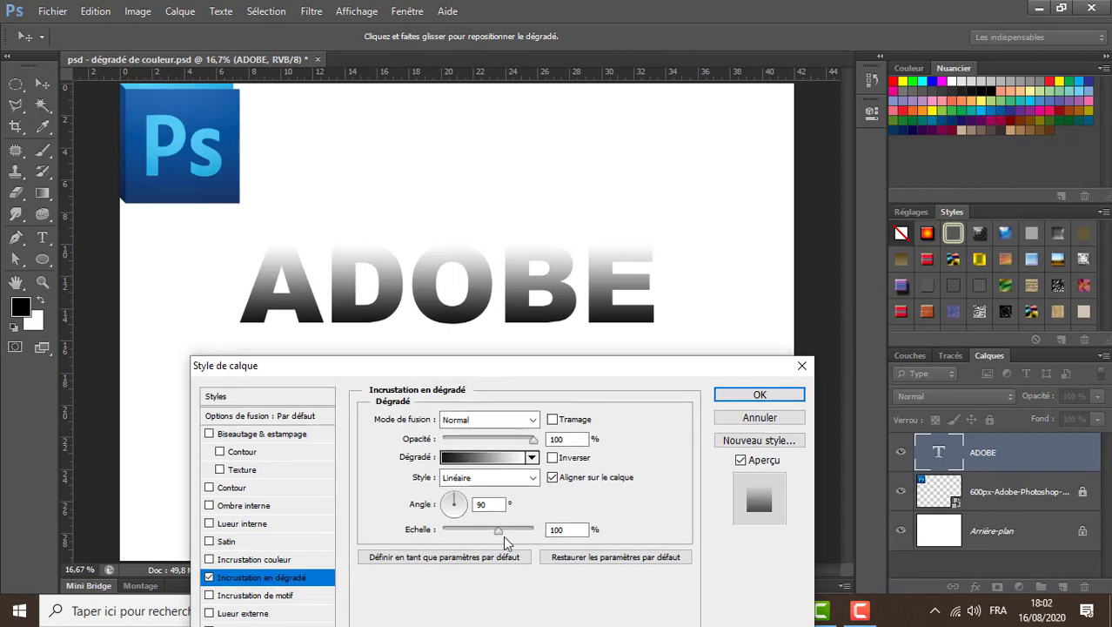
{"action": "left_click", "coordinate": [502, 458]}
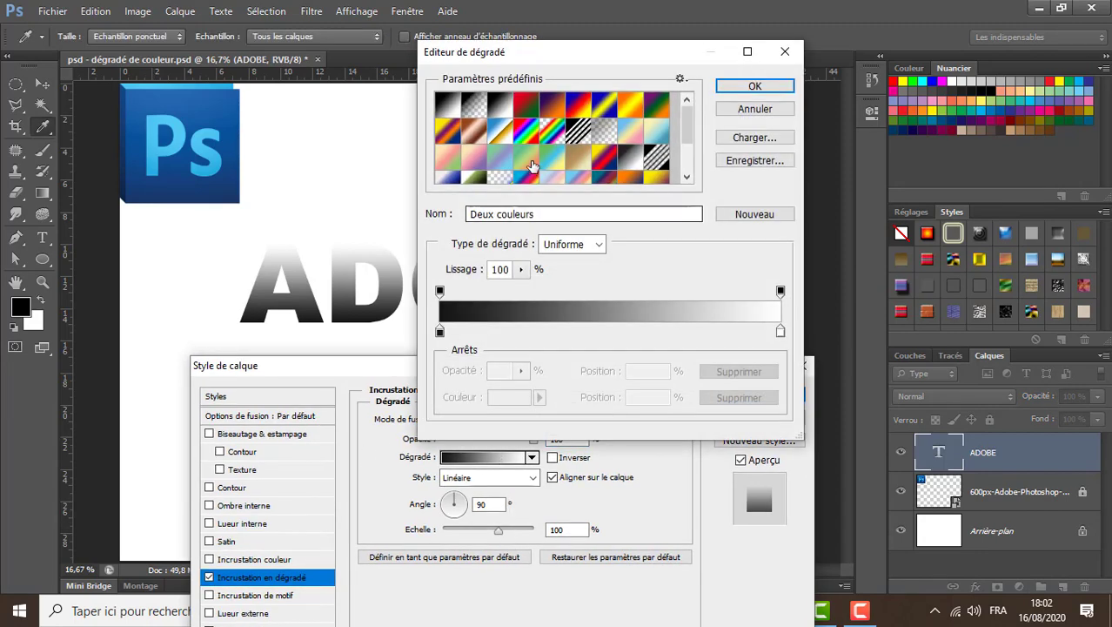
{"action": "left_click", "coordinate": [447, 132]}
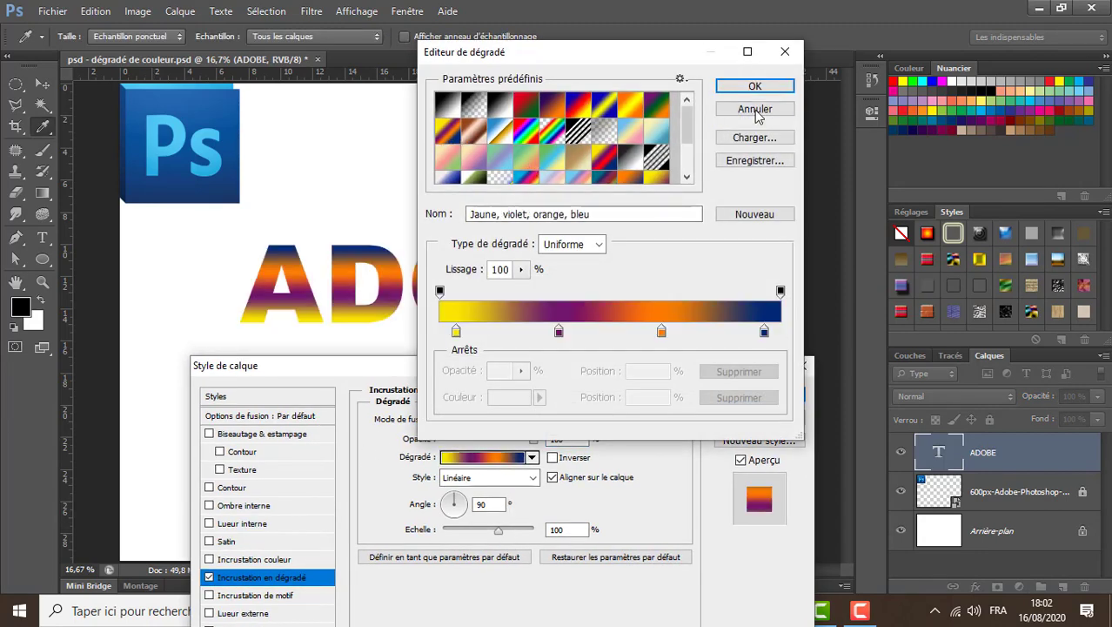
{"action": "left_click", "coordinate": [770, 90]}
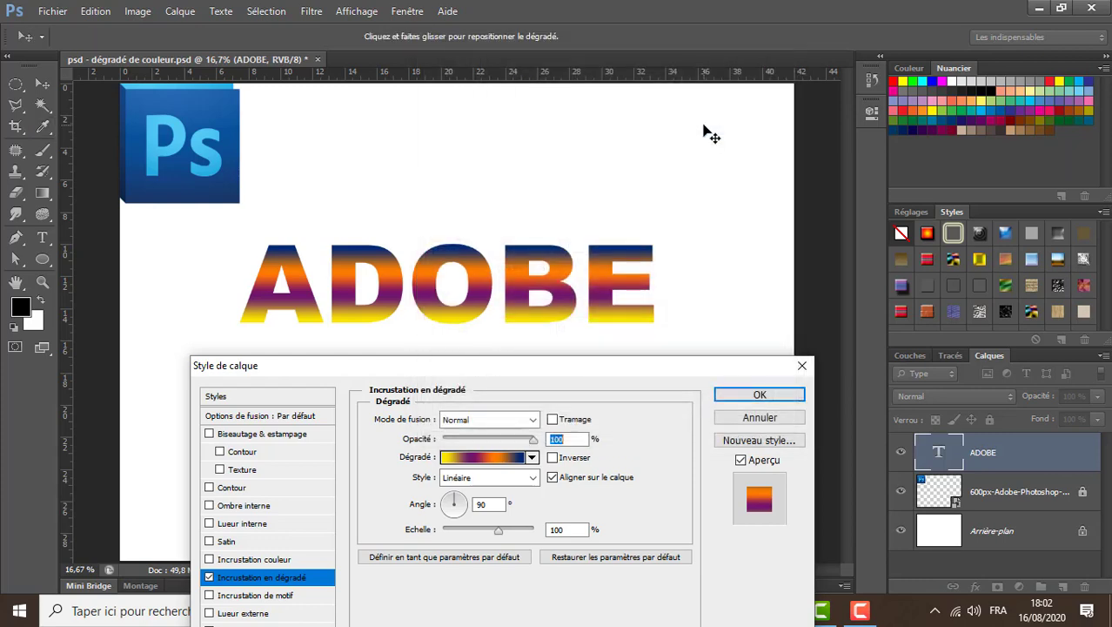
Add a Contour effect to the ADOBE text and change its colour to bright blue
{"action": "left_click", "coordinate": [247, 485]}
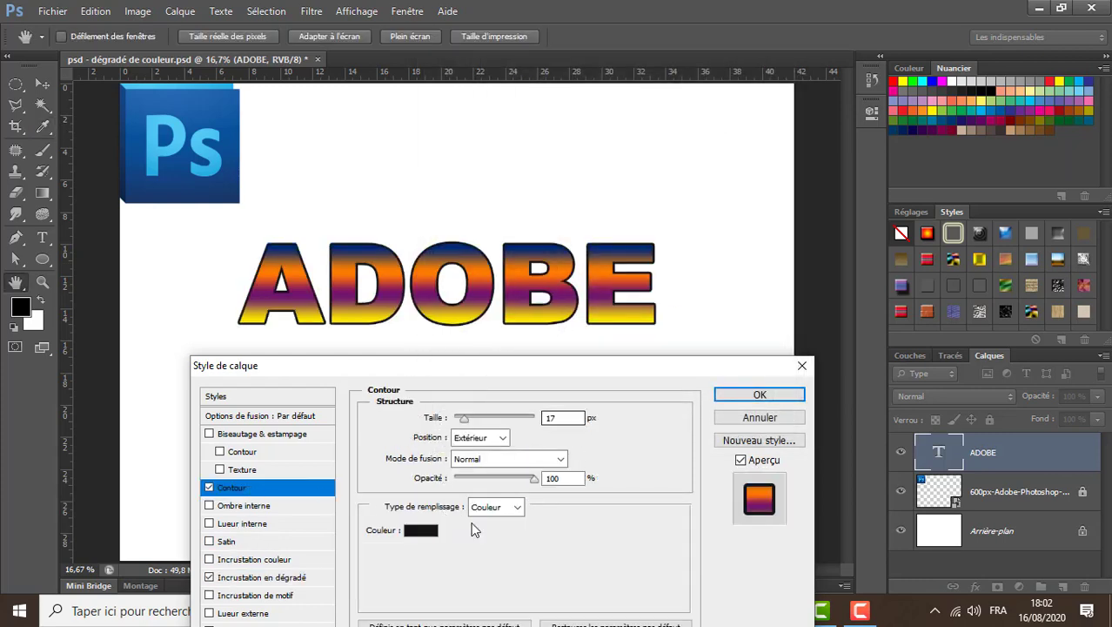
{"action": "left_click", "coordinate": [421, 534]}
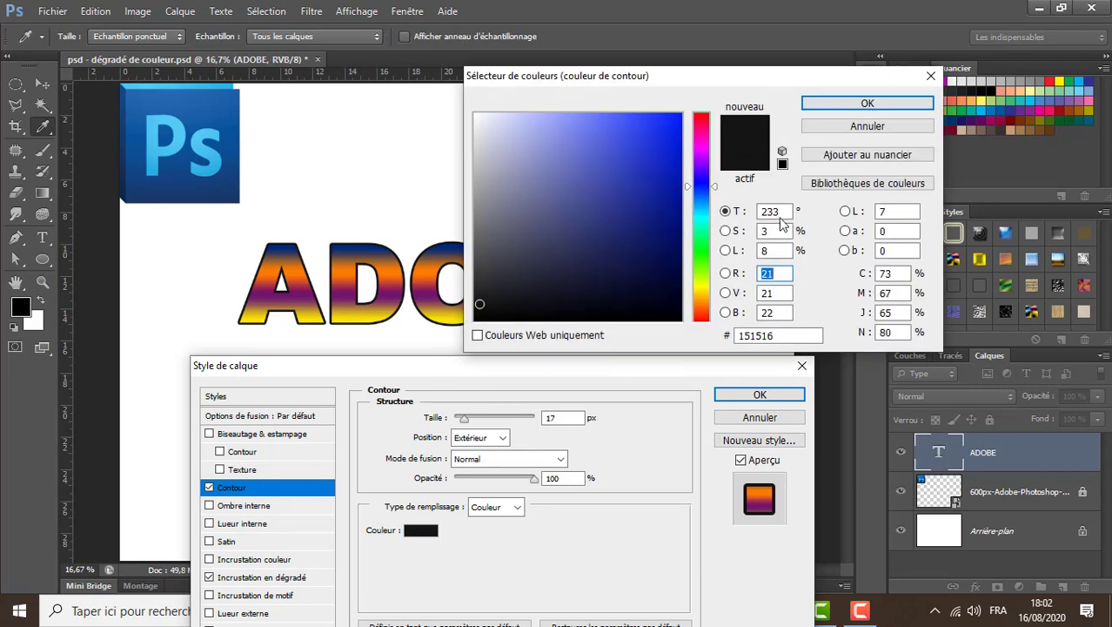
{"action": "left_click", "coordinate": [669, 123]}
{"action": "left_click", "coordinate": [868, 103]}
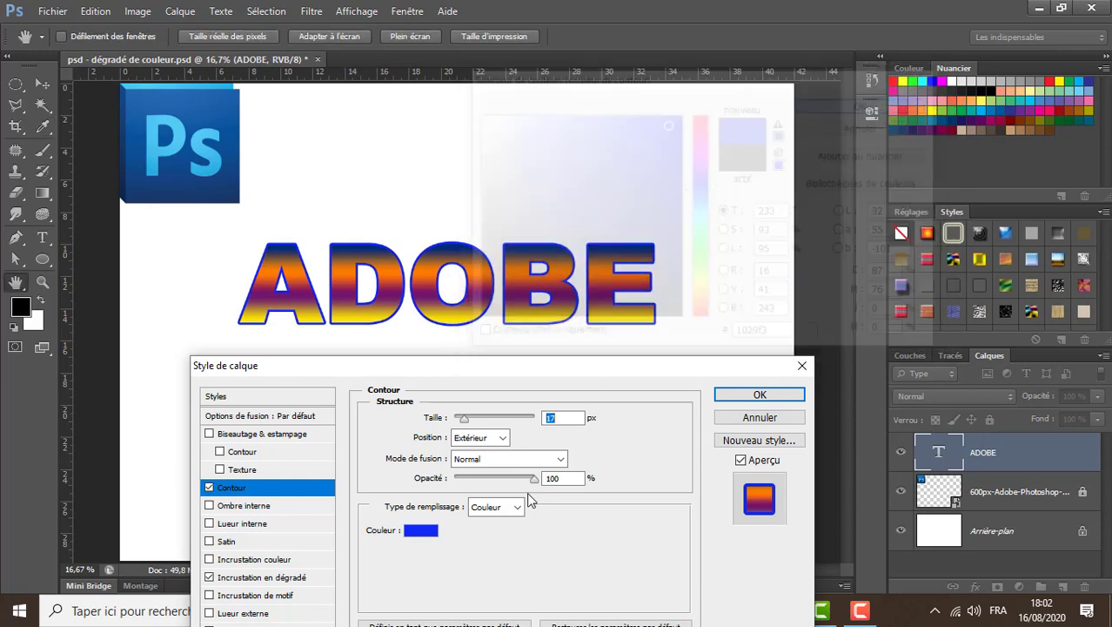
Try a 62 px outline on the ADOBE text with the position set to Extérieur, then reduce its size to 38 px
{"action": "left_click_drag", "start_coordinate": [468, 423], "coordinate": [478, 421]}
{"action": "left_click", "coordinate": [502, 437]}
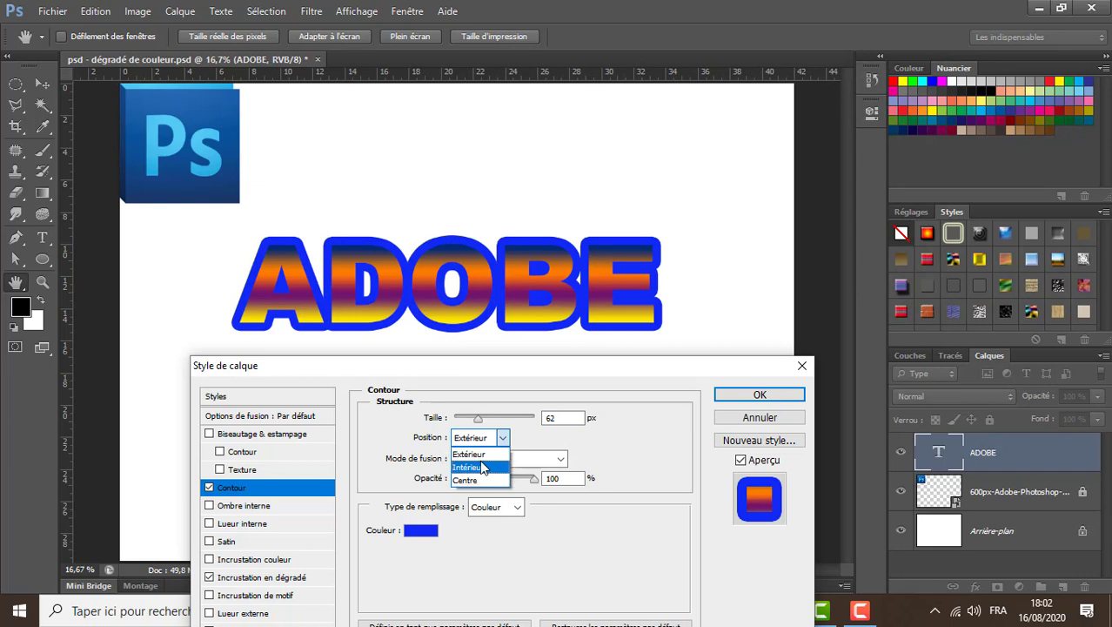
{"action": "left_click", "coordinate": [483, 458]}
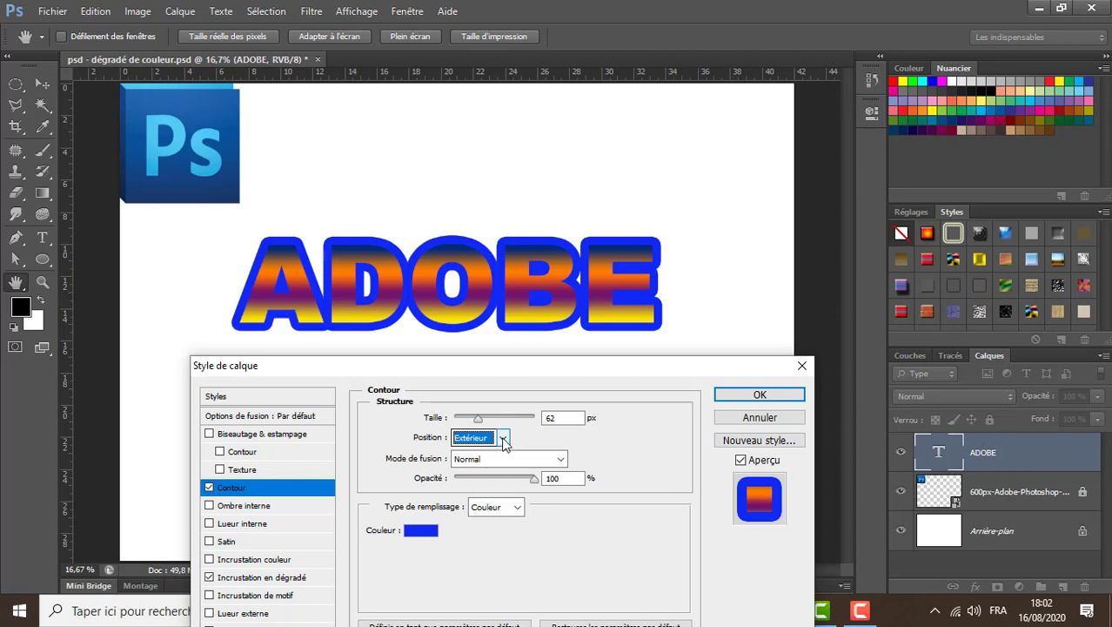
{"action": "left_click", "coordinate": [504, 440]}
{"action": "left_click", "coordinate": [505, 440]}
{"action": "left_click_drag", "start_coordinate": [478, 424], "coordinate": [471, 424]}
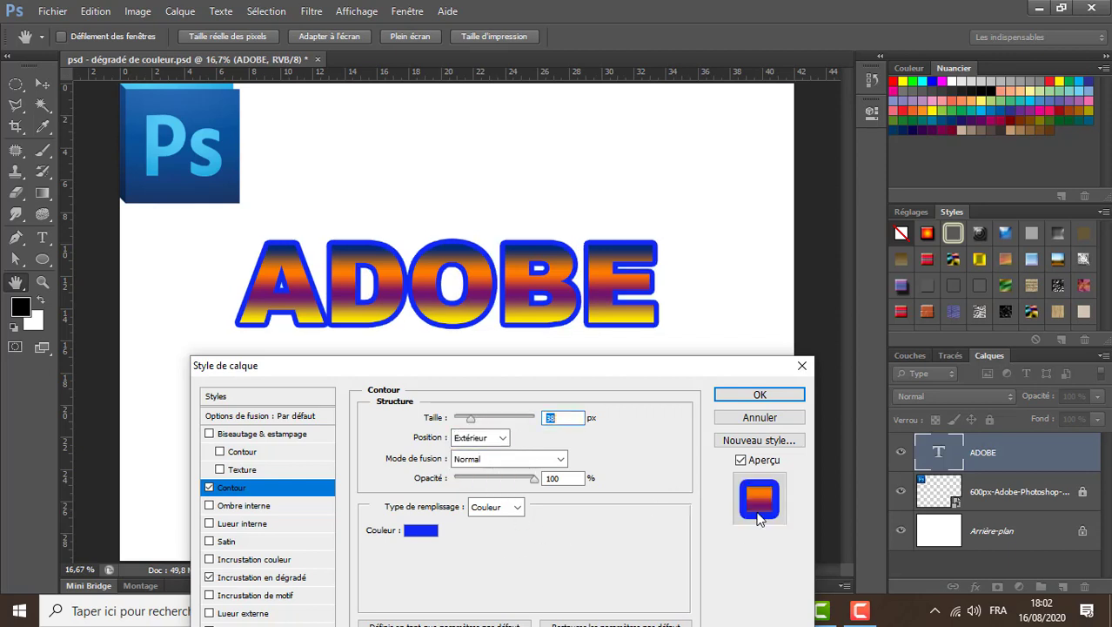
Switch the text outline's fill type to Dégradé with the Spectre preset, and apply the layer style
{"action": "left_click", "coordinate": [519, 509]}
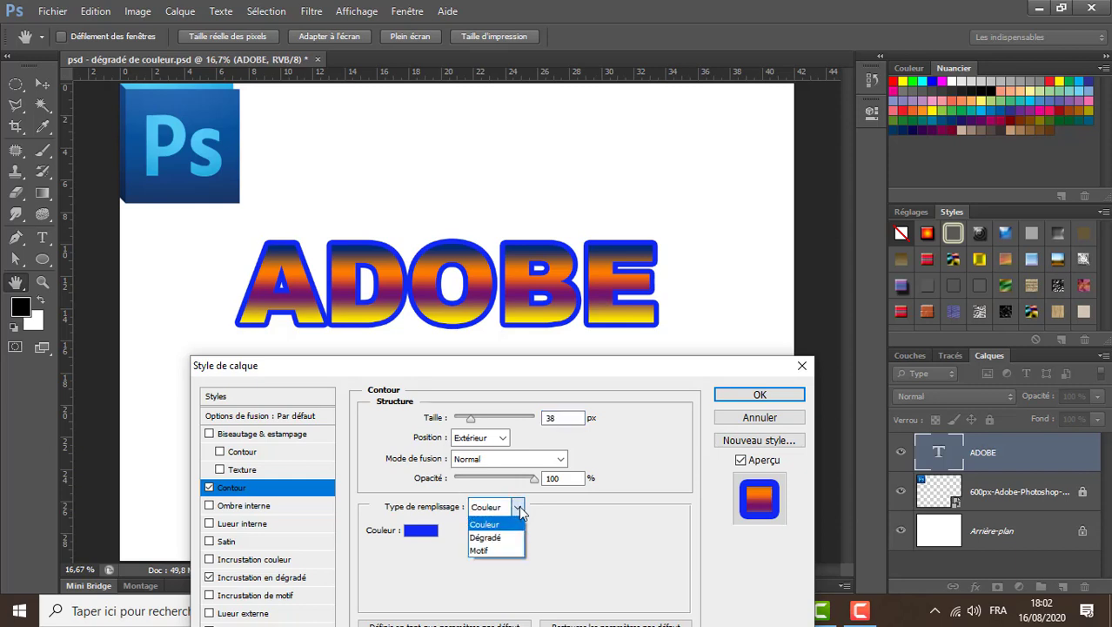
{"action": "left_click", "coordinate": [501, 540]}
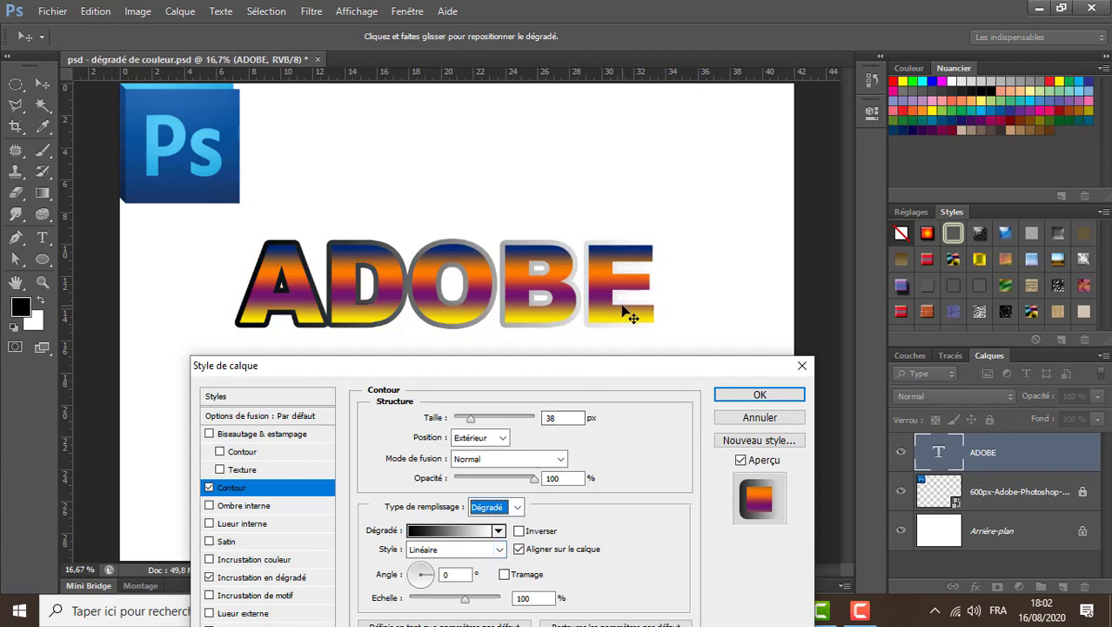
{"action": "left_click", "coordinate": [452, 530]}
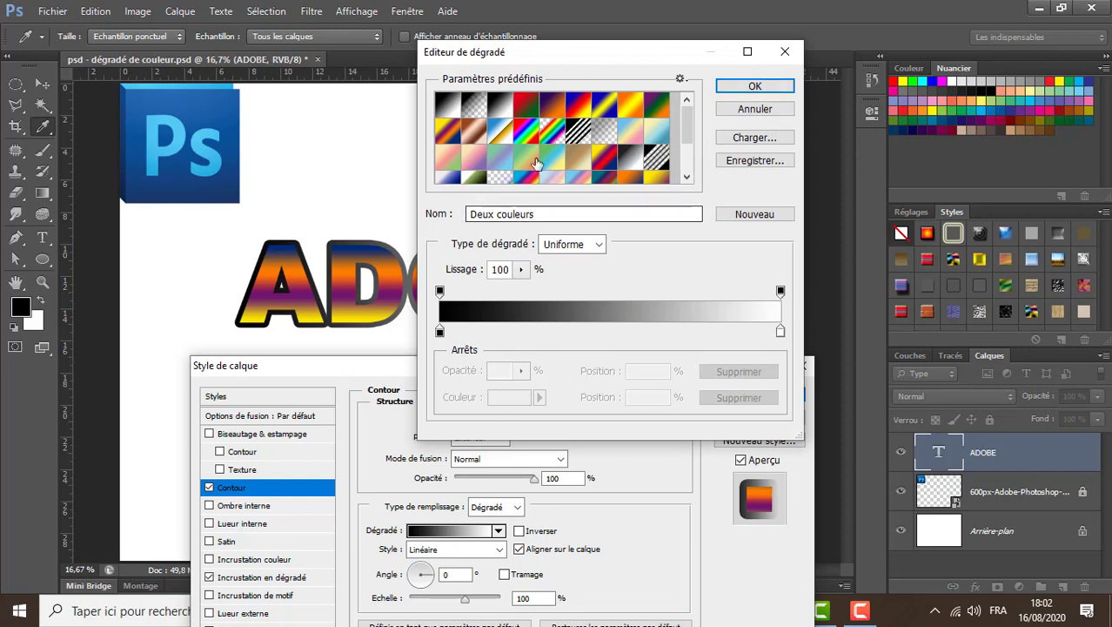
{"action": "left_click", "coordinate": [498, 137]}
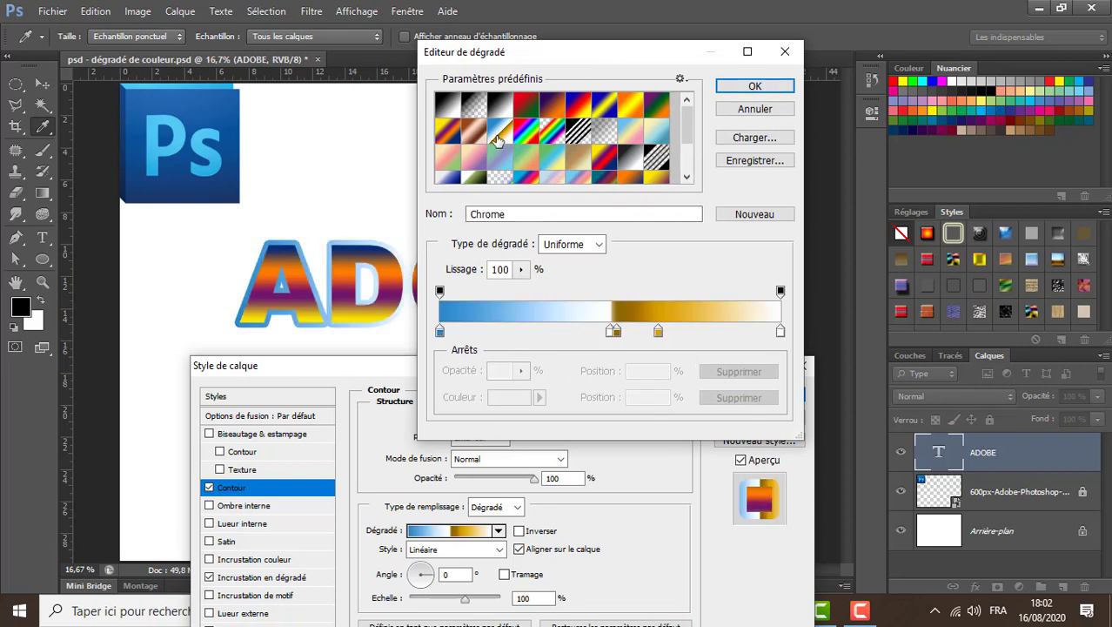
{"action": "left_click", "coordinate": [531, 134]}
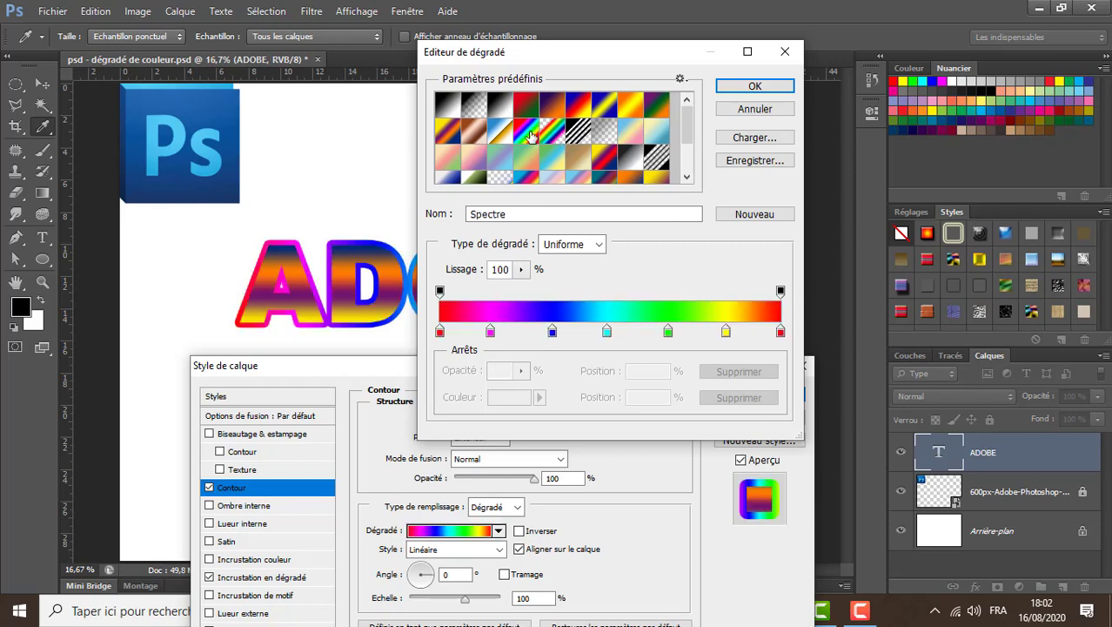
{"action": "left_click", "coordinate": [749, 87]}
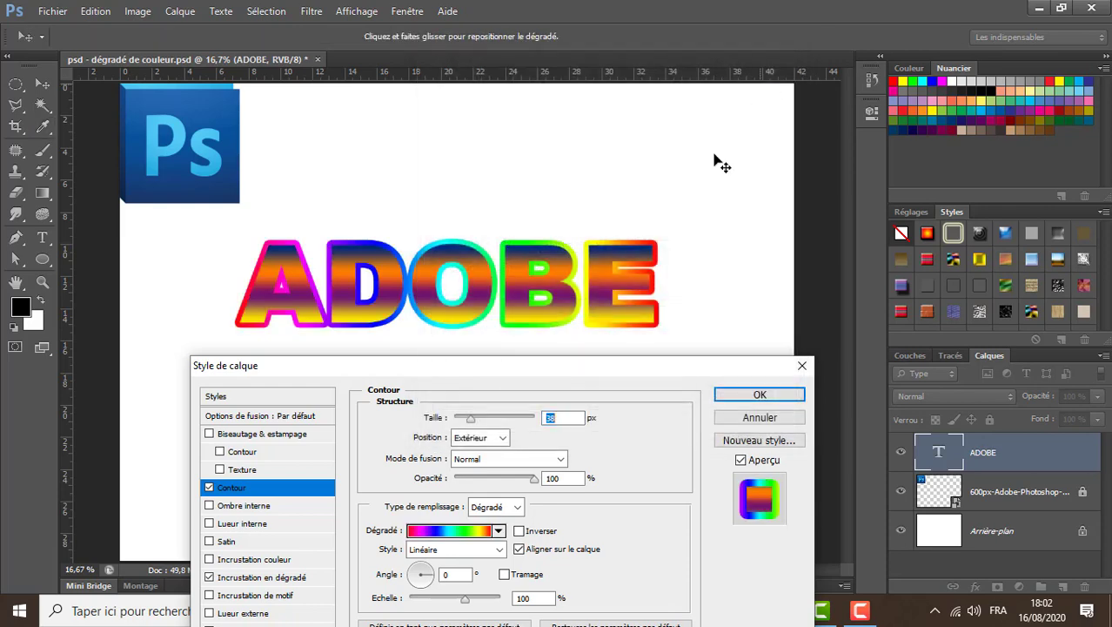
{"action": "left_click", "coordinate": [752, 394]}
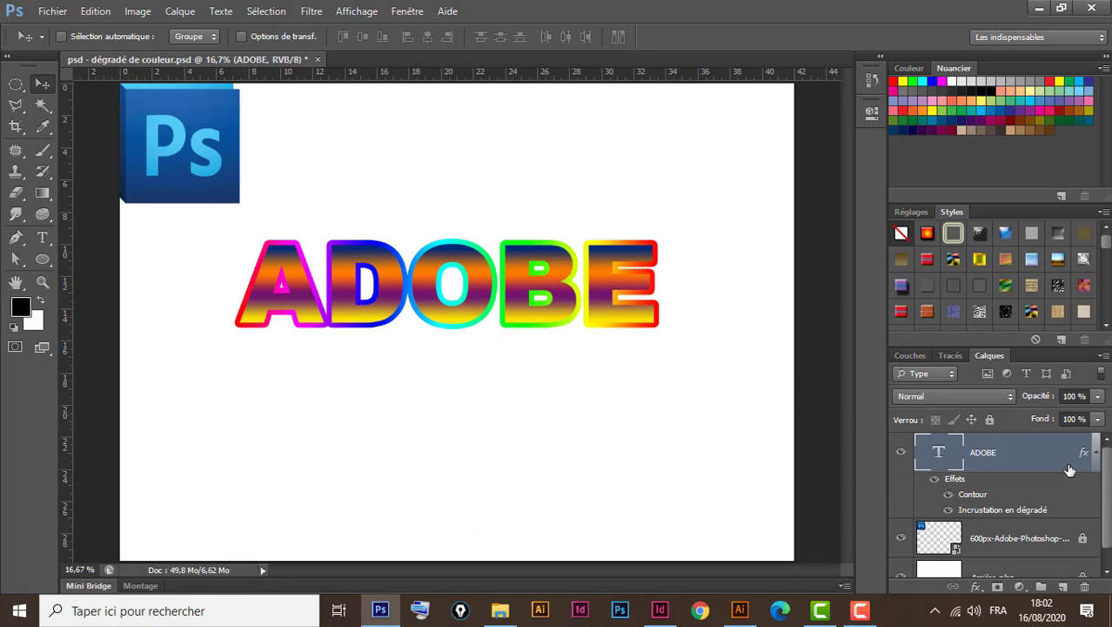
Examine the stroke alignment choices offered for the Ellipse shape tool
{"action": "left_click", "coordinate": [41, 260]}
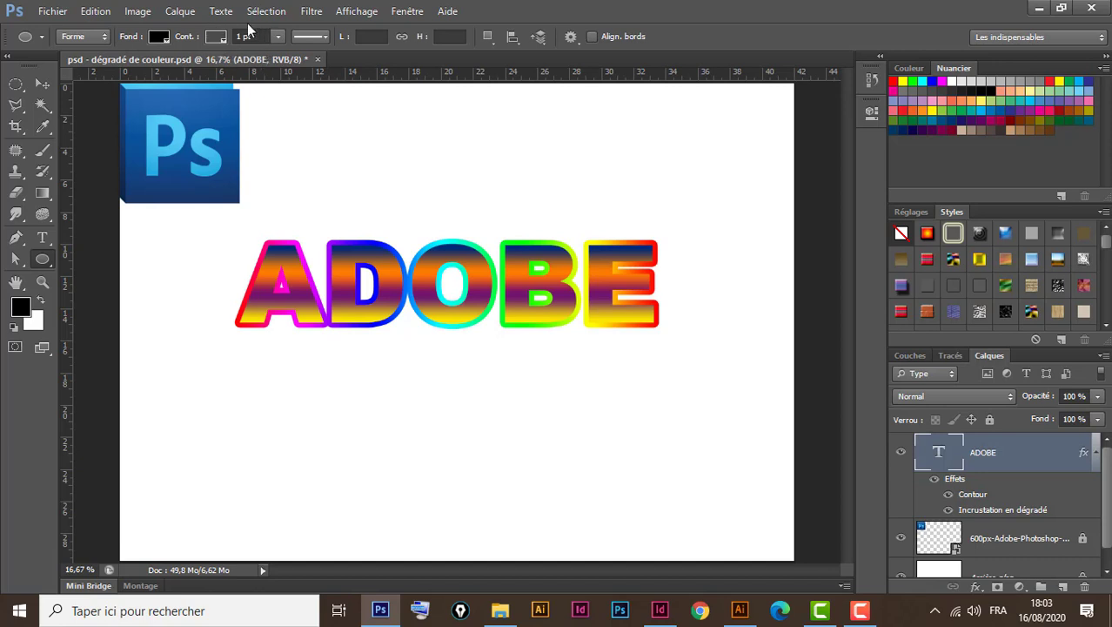
{"action": "left_click", "coordinate": [323, 35]}
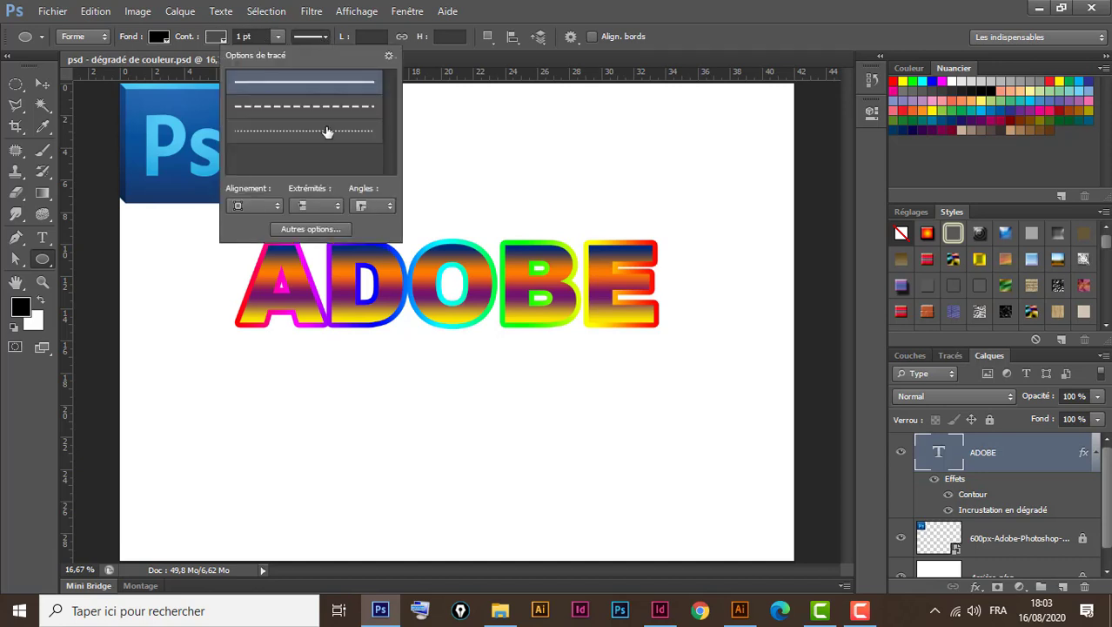
{"action": "left_click", "coordinate": [255, 208]}
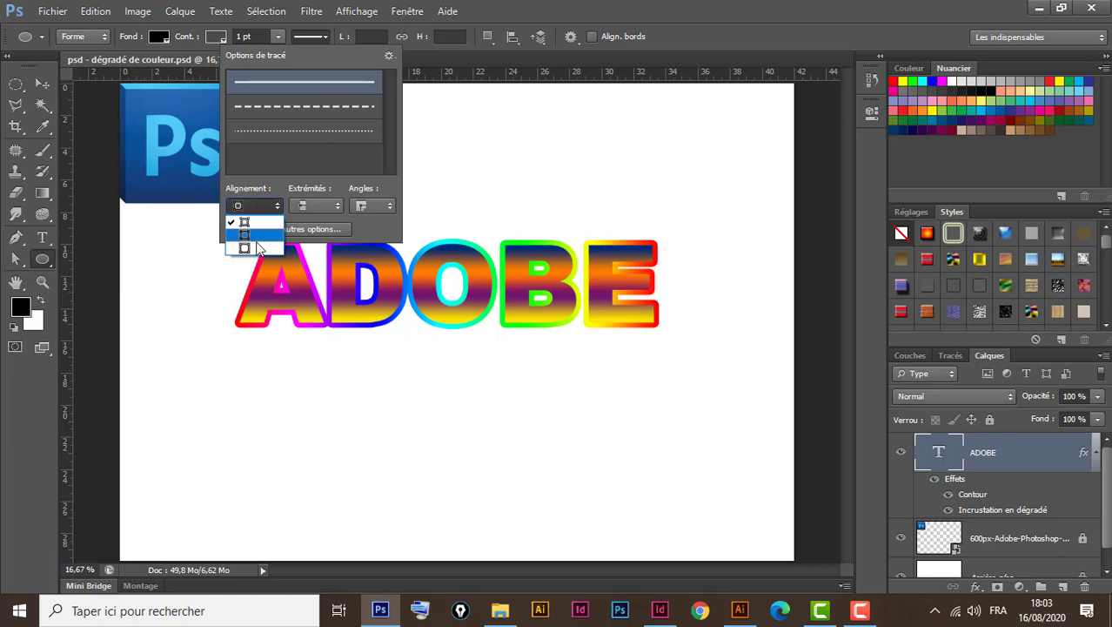
{"action": "left_click", "coordinate": [547, 119]}
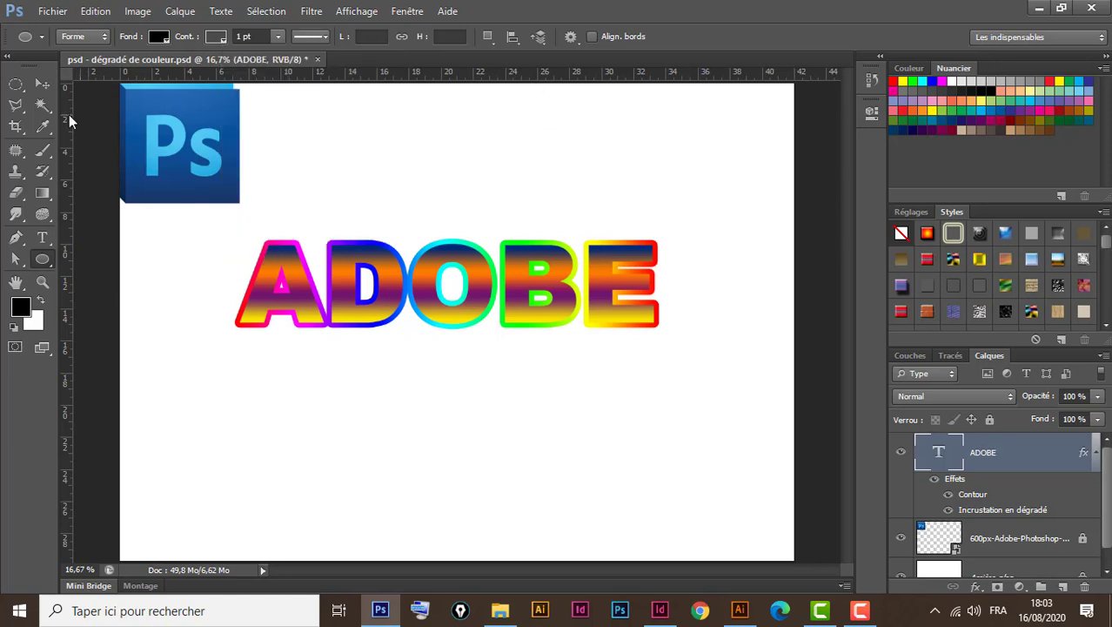
Delete the ADOBE text layer and add the text "TEXTE" in black Arial Black at 120.4 pt near the page centre
{"action": "left_click", "coordinate": [42, 87]}
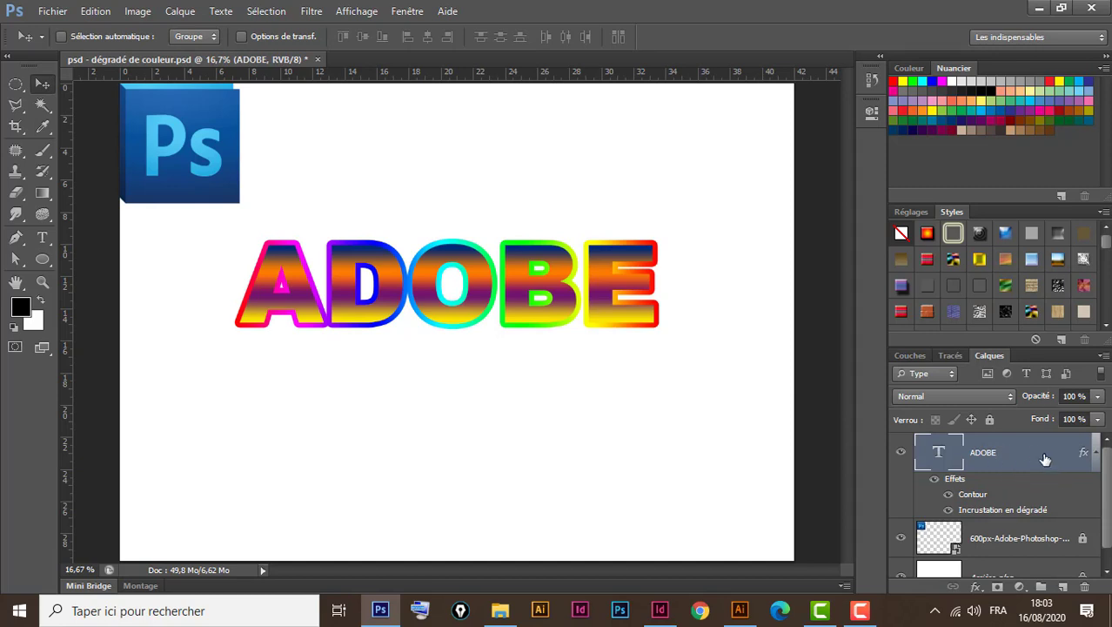
{"action": "key", "text": "Delete"}
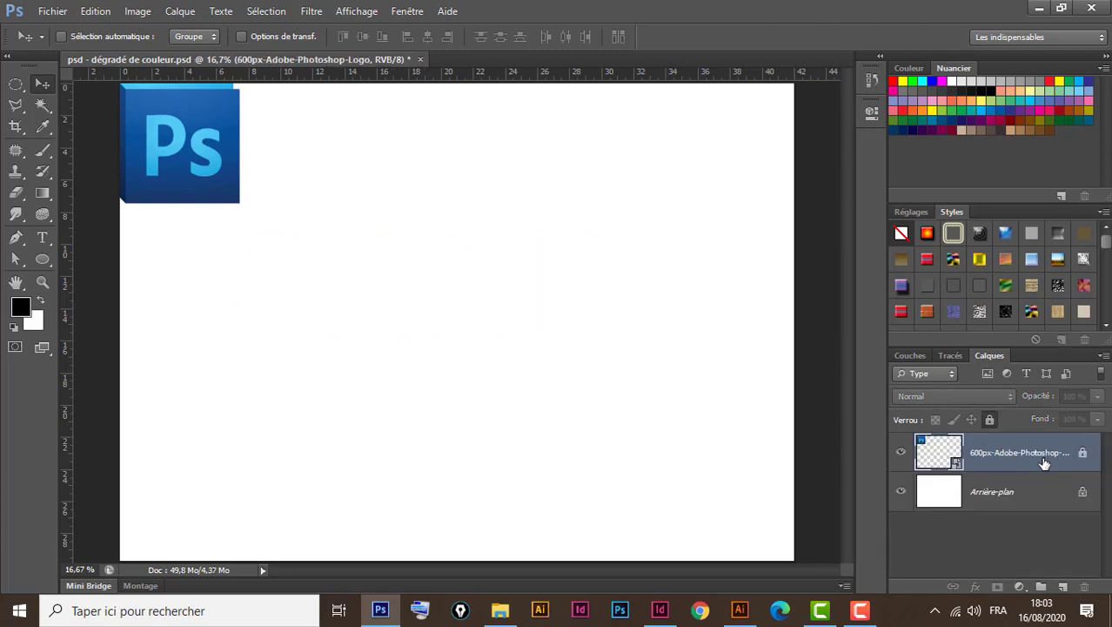
{"action": "left_click", "coordinate": [43, 238]}
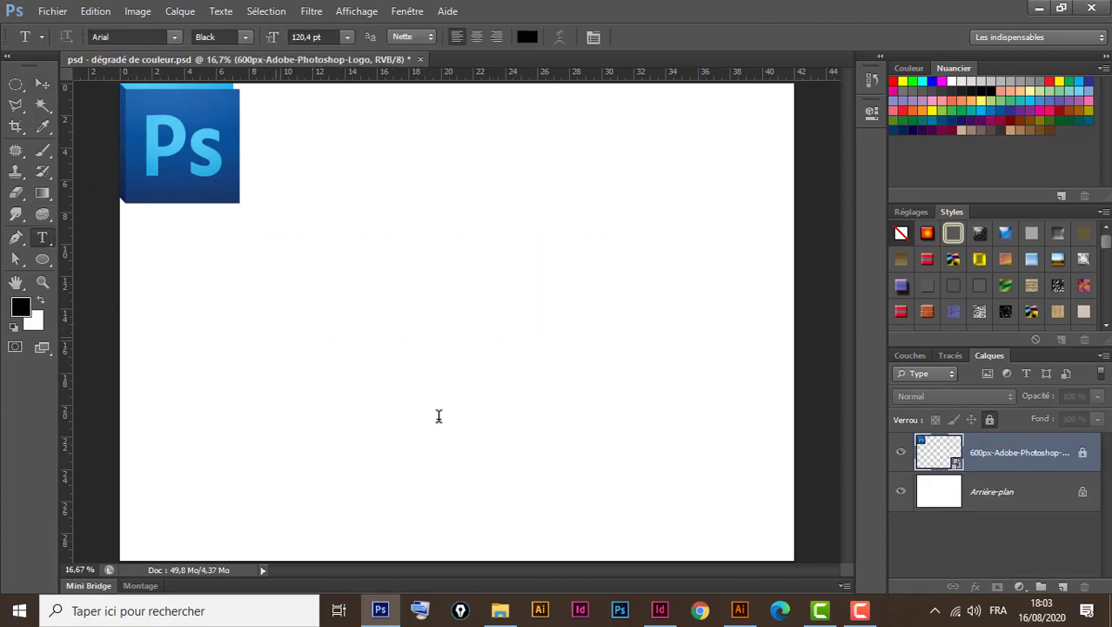
{"action": "left_click", "coordinate": [276, 337]}
{"action": "type", "text": "TE"}
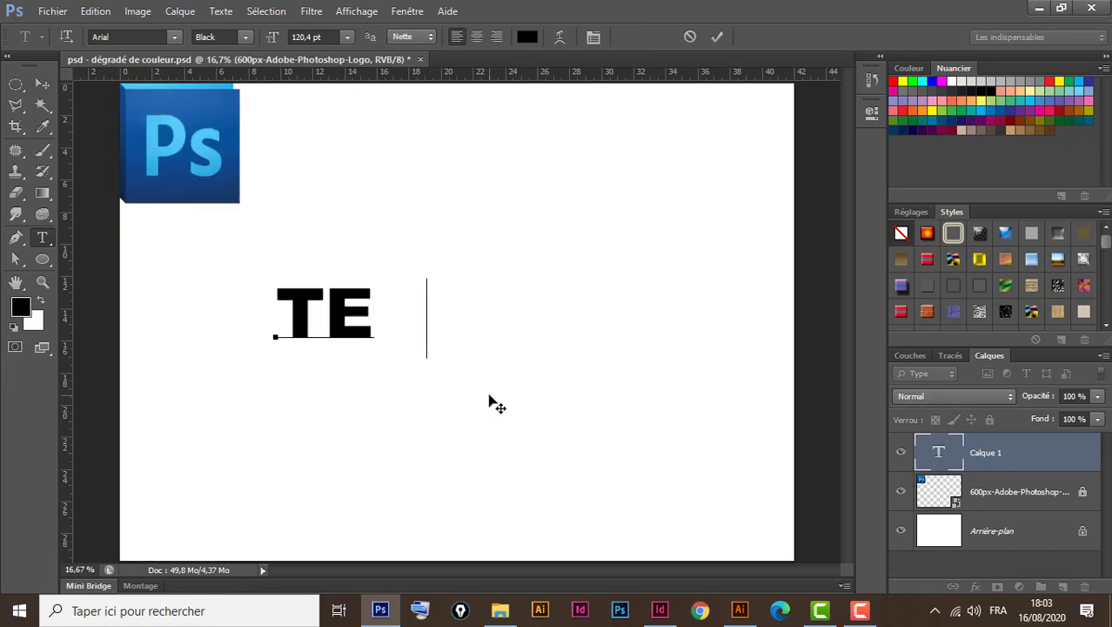
{"action": "type", "text": "XTE"}
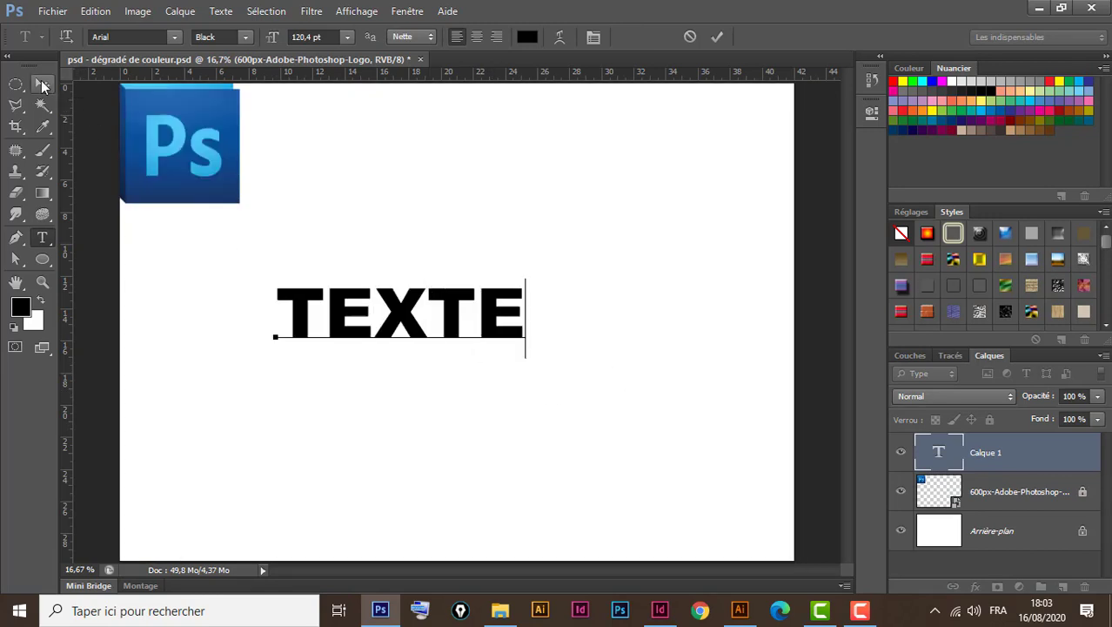
{"action": "left_click", "coordinate": [45, 86]}
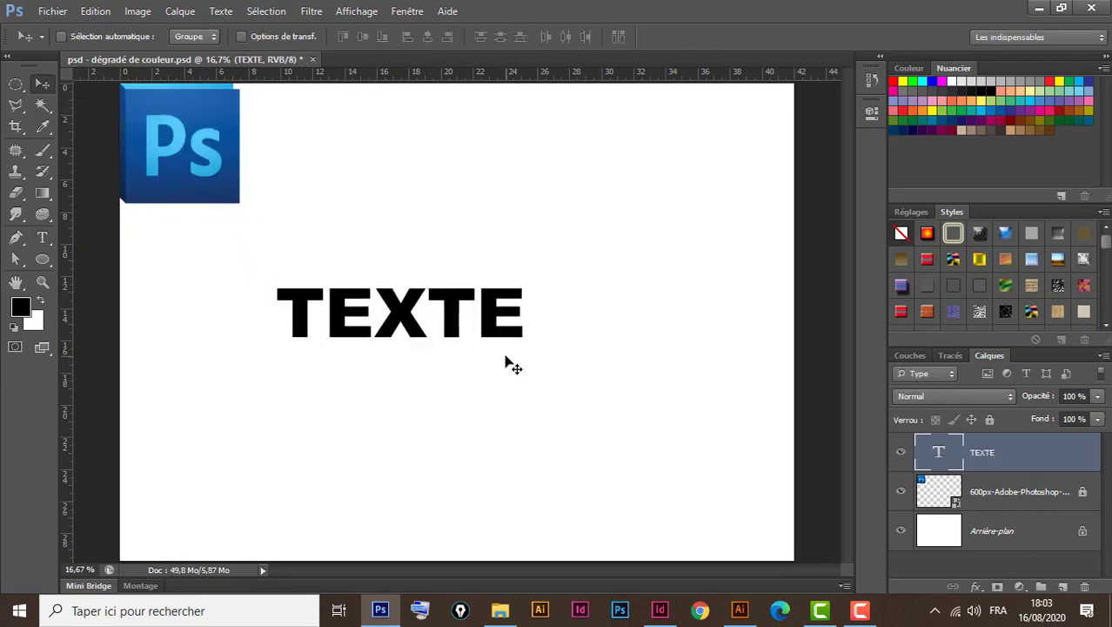
Enlarge the TEXTE text layer proportionally to about 163% of its size with Free Transform
{"action": "key", "text": "ctrl+t"}
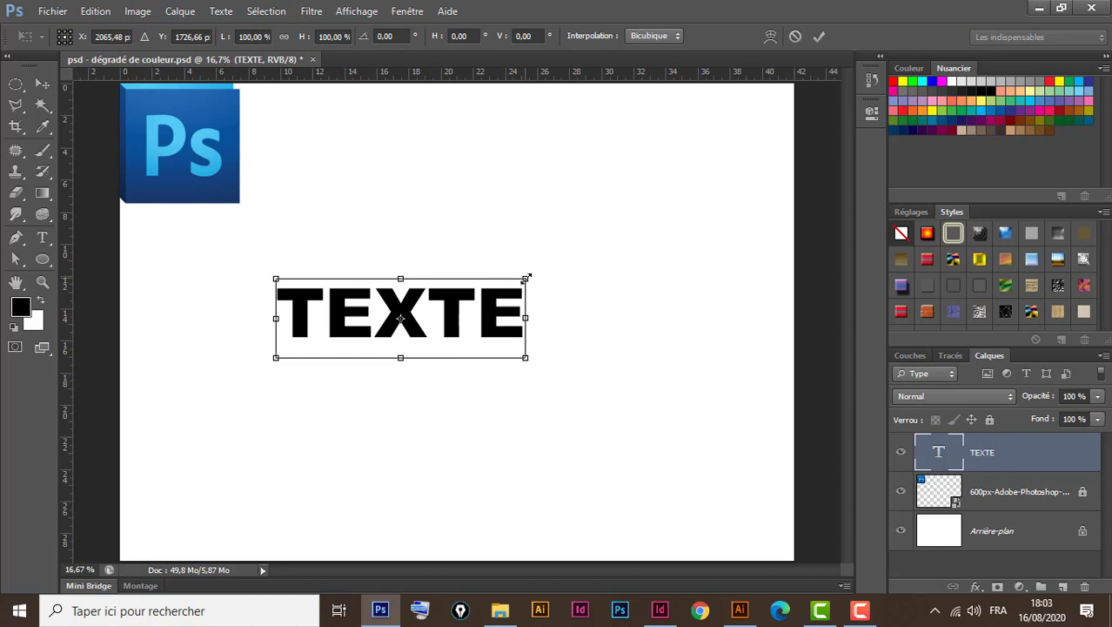
{"action": "left_click_drag", "start_coordinate": [526, 278], "coordinate": [666, 181]}
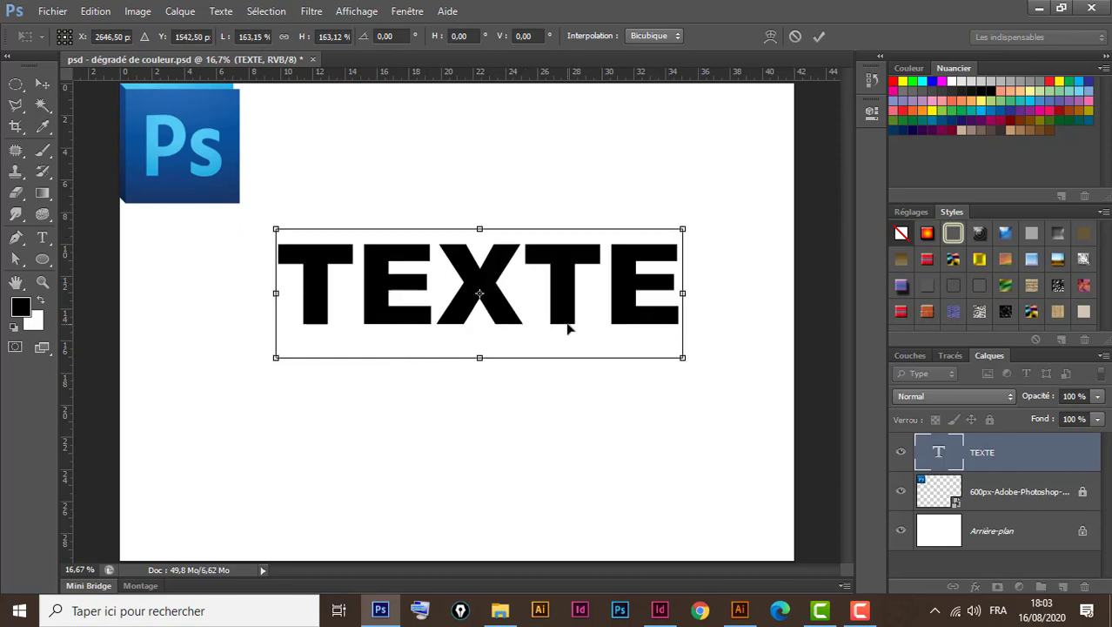
{"action": "key", "text": "Return"}
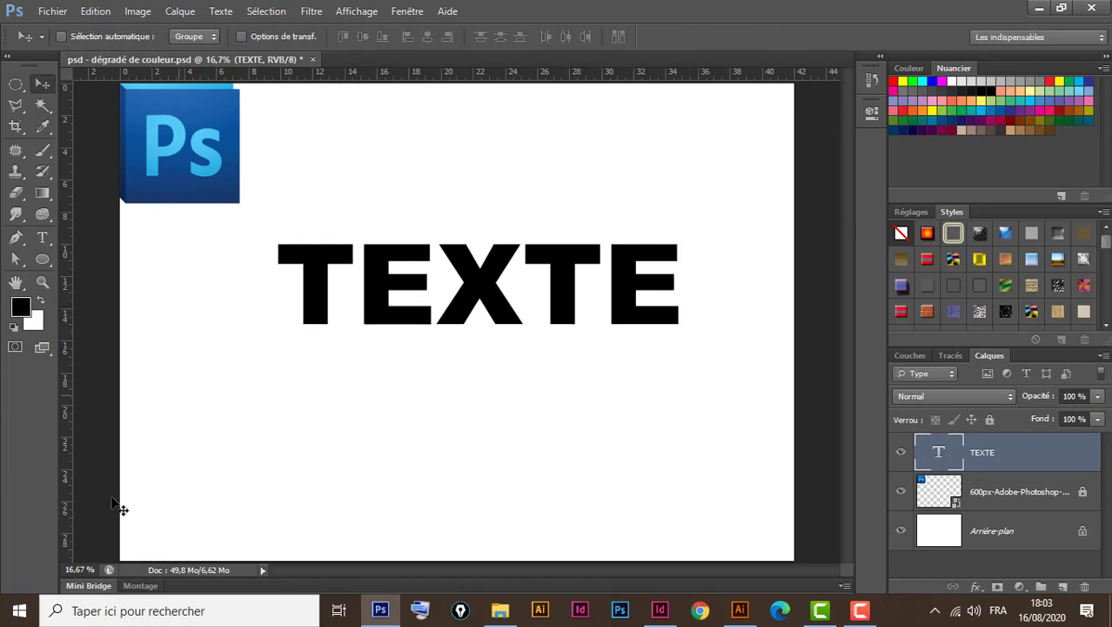
Add a gradient fill layer masked to the shape of the TEXTE letters, using the "Jaune, violet, orange, bleu" preset
{"action": "left_click", "coordinate": [940, 453], "text": "ctrl"}
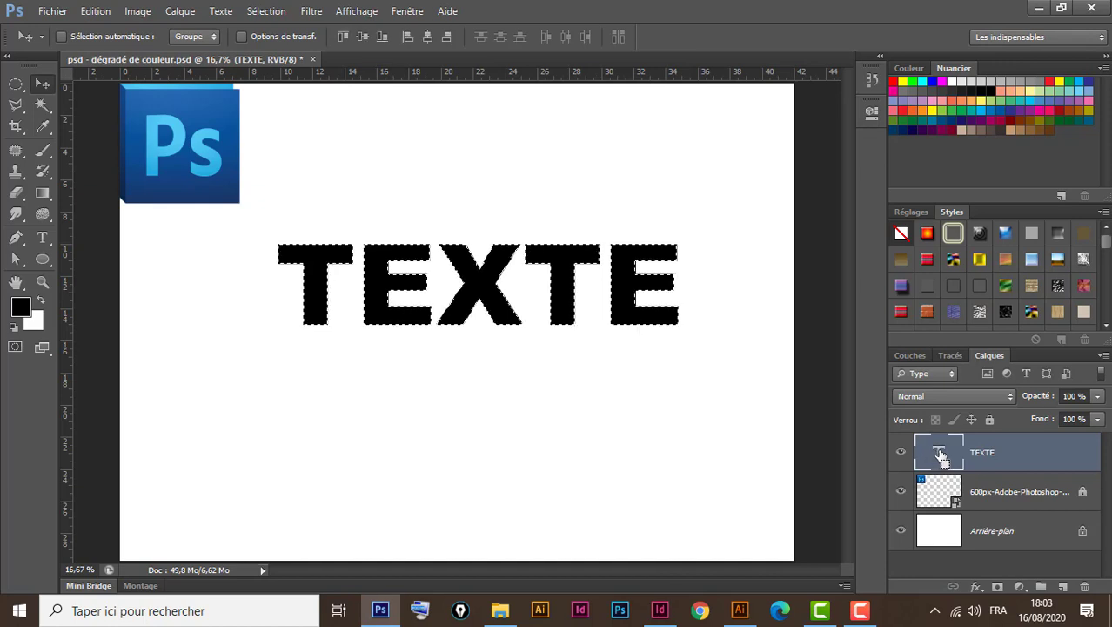
{"action": "left_click", "coordinate": [1020, 589]}
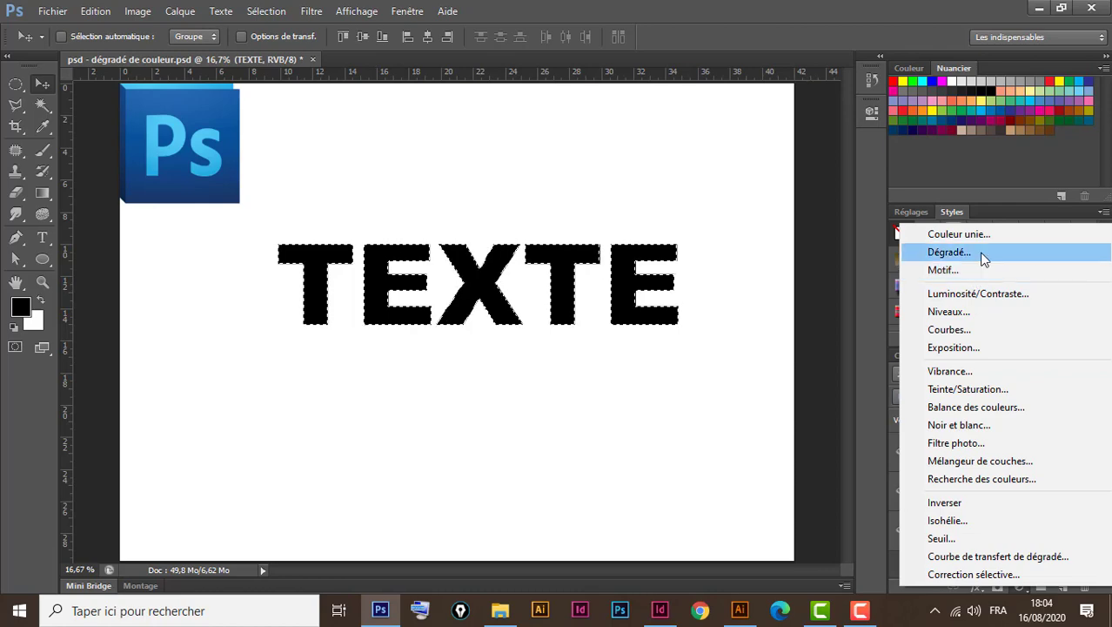
{"action": "left_click", "coordinate": [982, 253]}
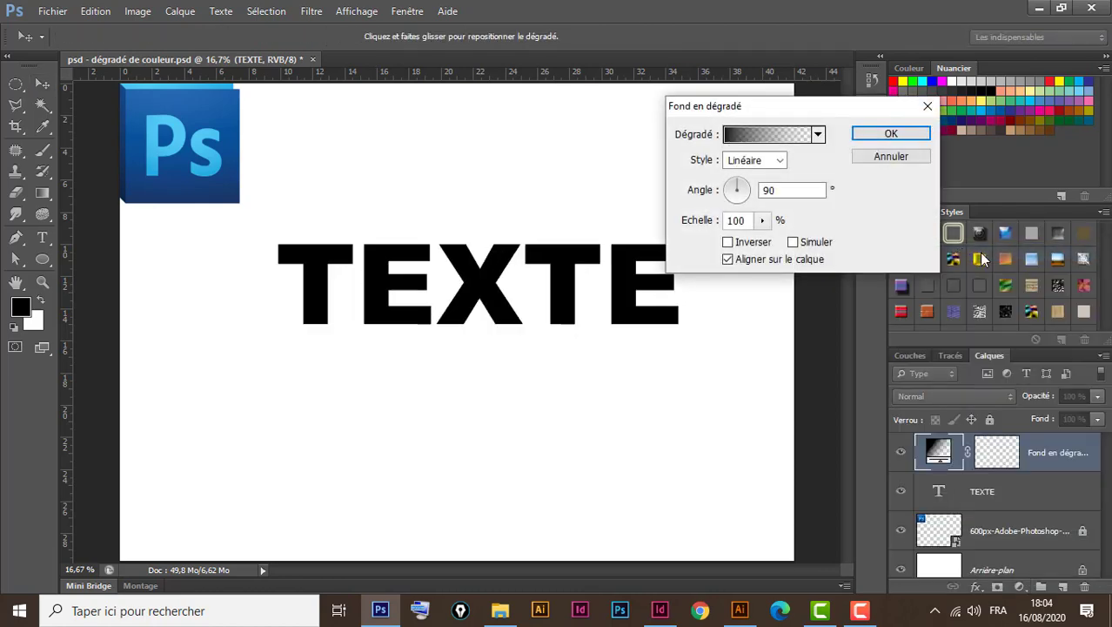
{"action": "left_click", "coordinate": [790, 136]}
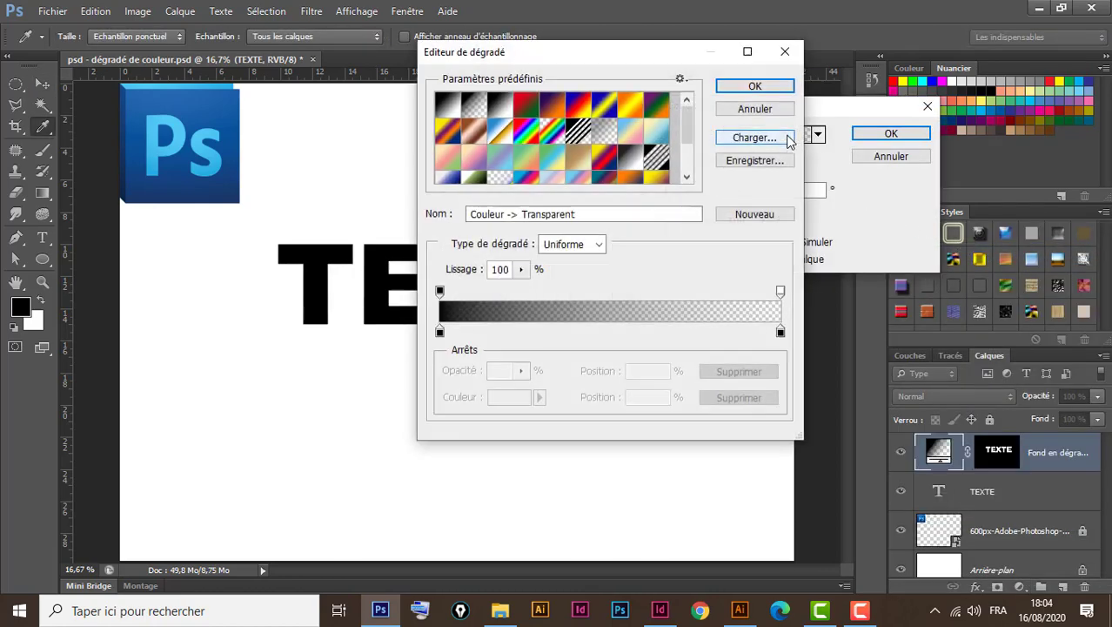
{"action": "left_click", "coordinate": [445, 133]}
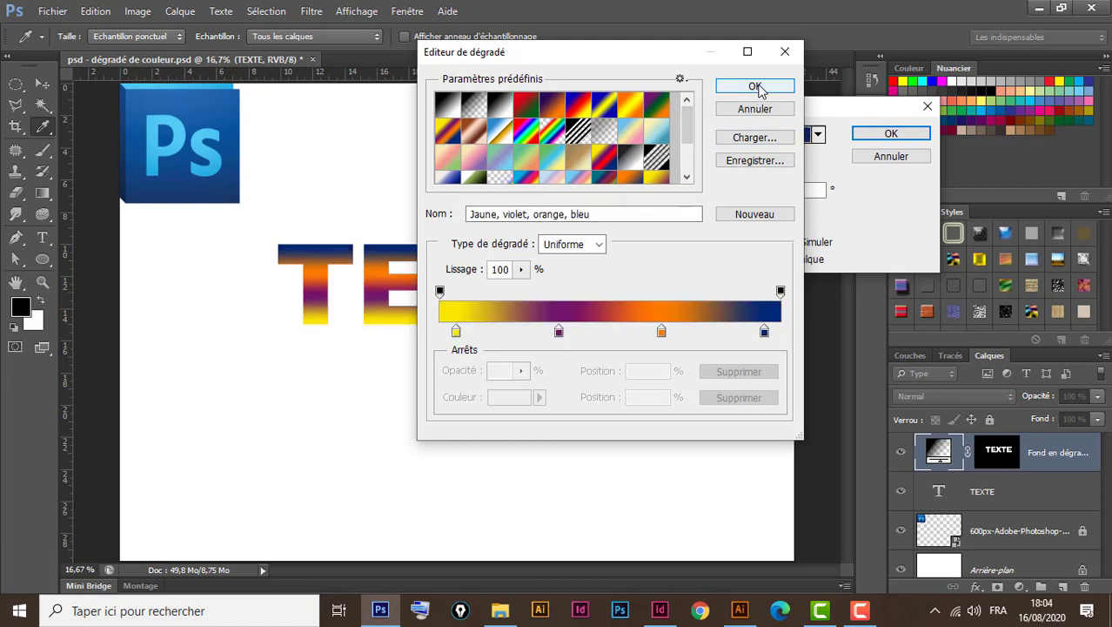
{"action": "left_click", "coordinate": [757, 88]}
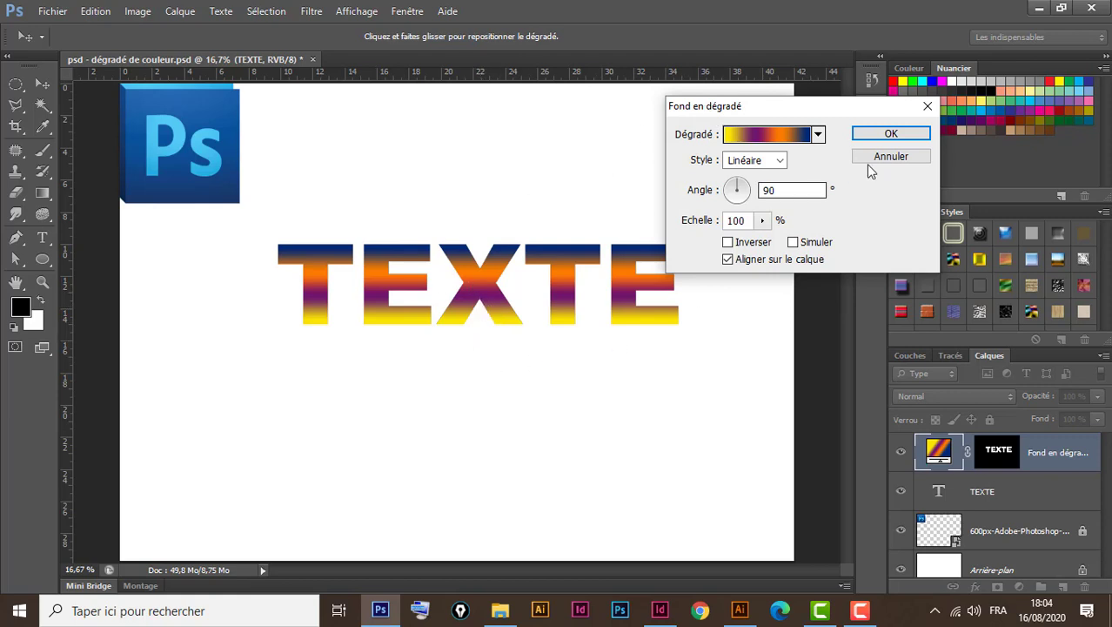
{"action": "left_click", "coordinate": [890, 135]}
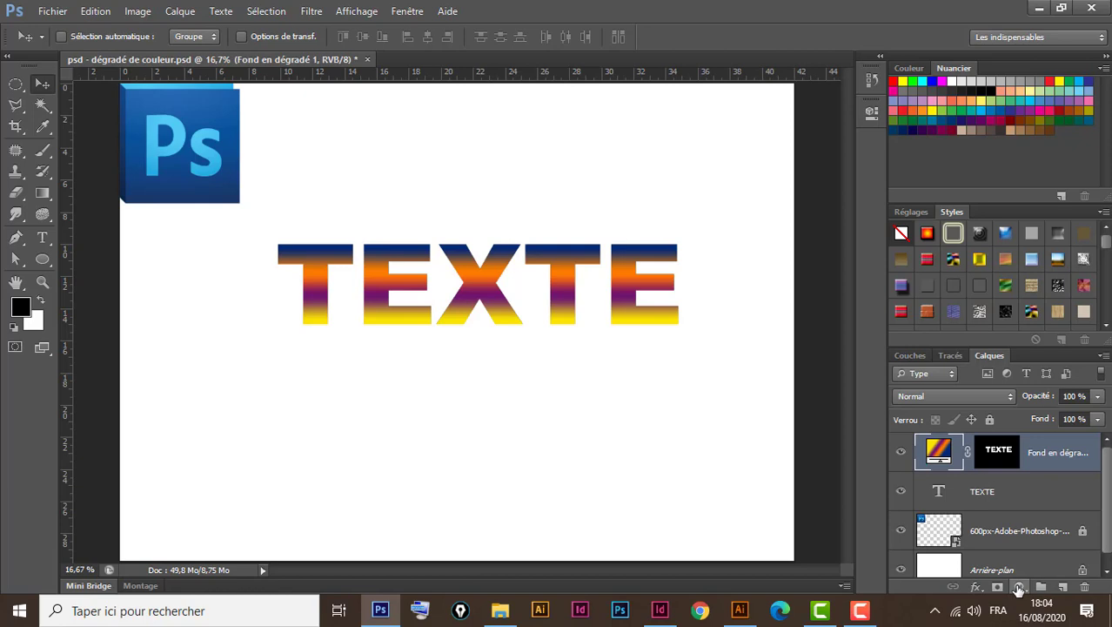
{"action": "left_click", "coordinate": [1020, 589]}
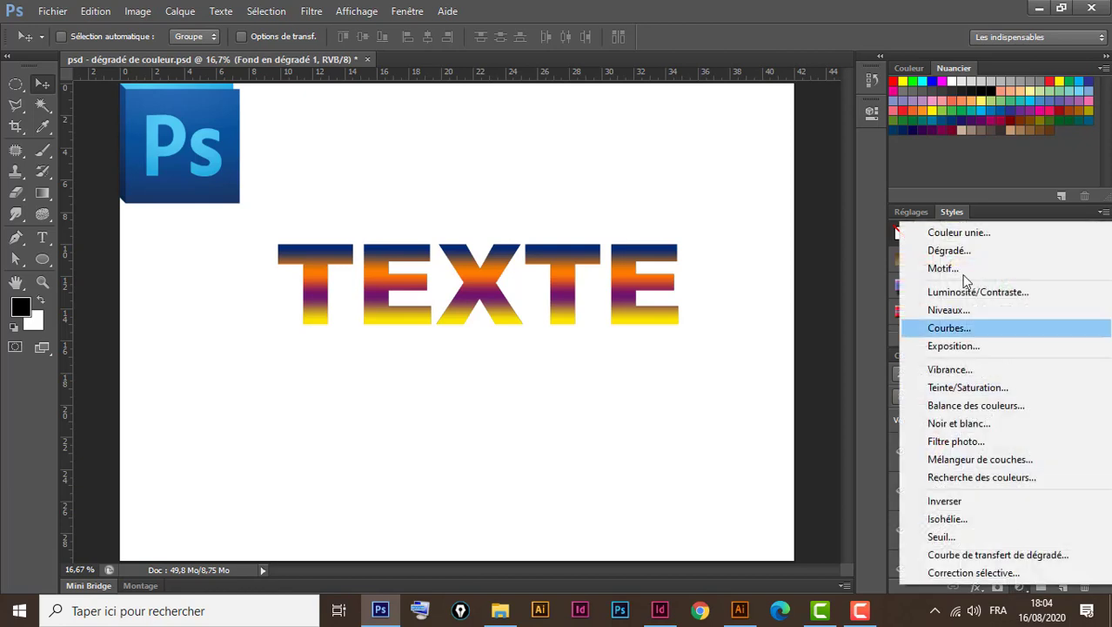
{"action": "left_click", "coordinate": [815, 494]}
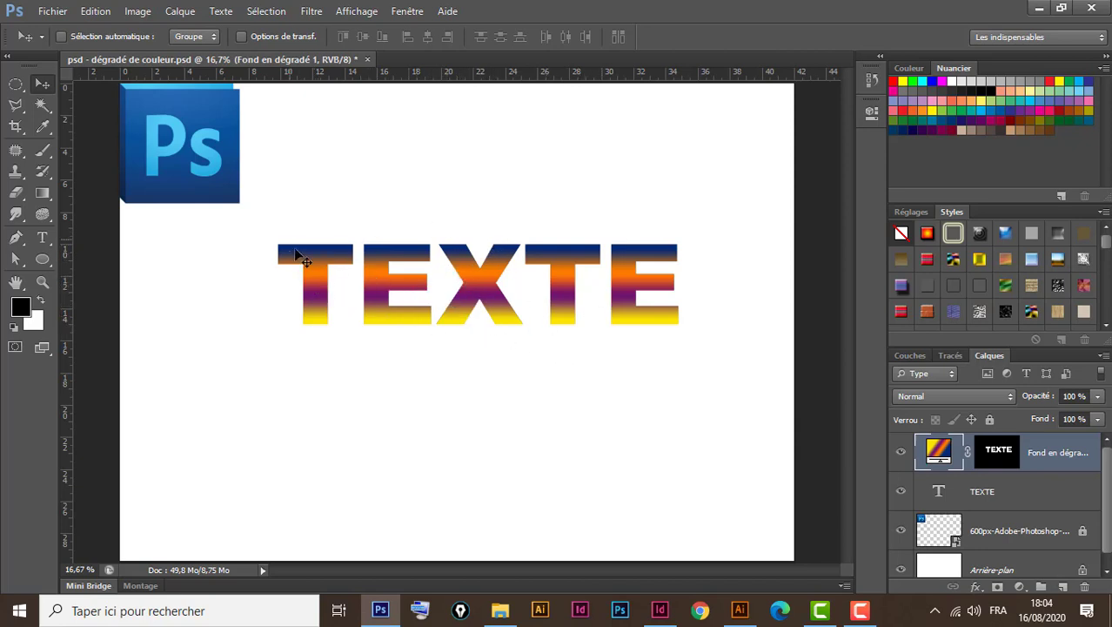
Paint over the letter X in black on the gradient fill layer's mask, using a hard round brush
{"action": "left_click", "coordinate": [43, 149]}
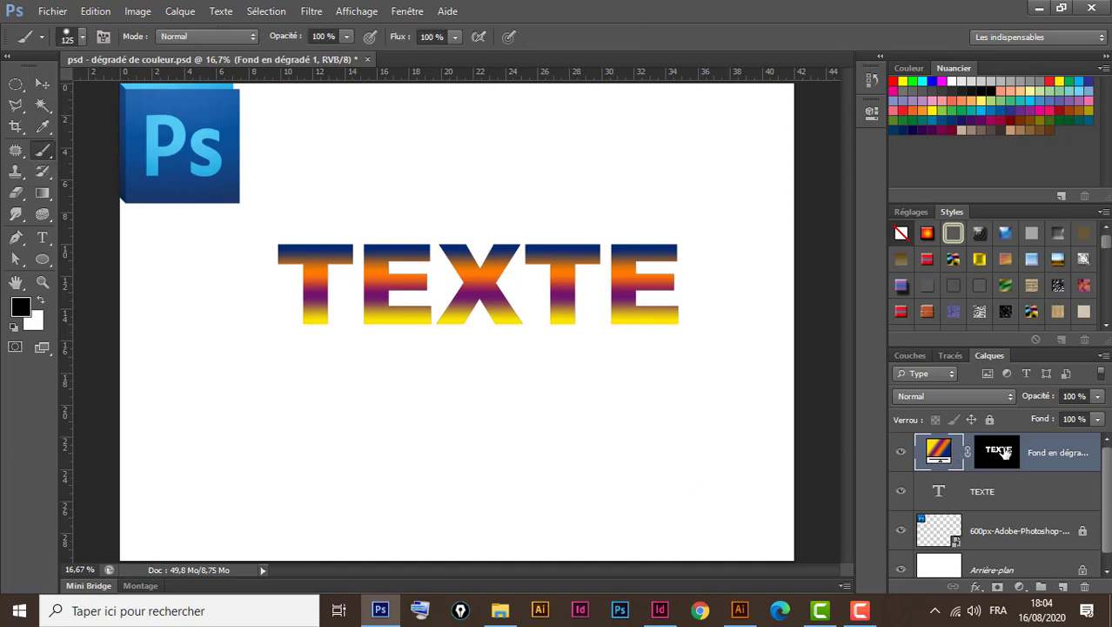
{"action": "left_click", "coordinate": [1003, 452]}
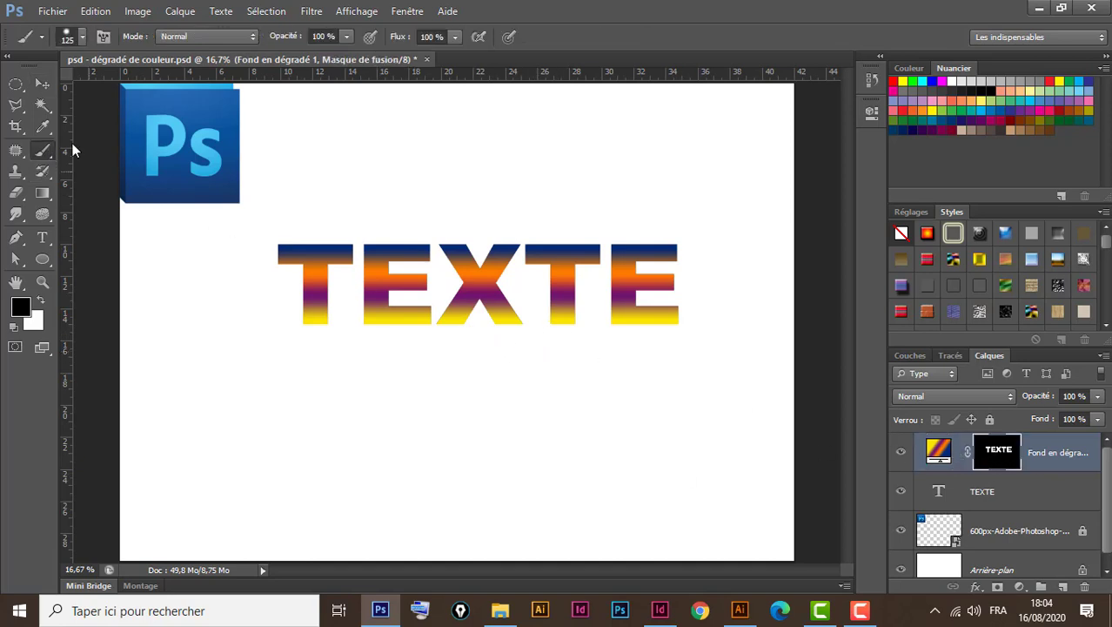
{"action": "left_click", "coordinate": [83, 36]}
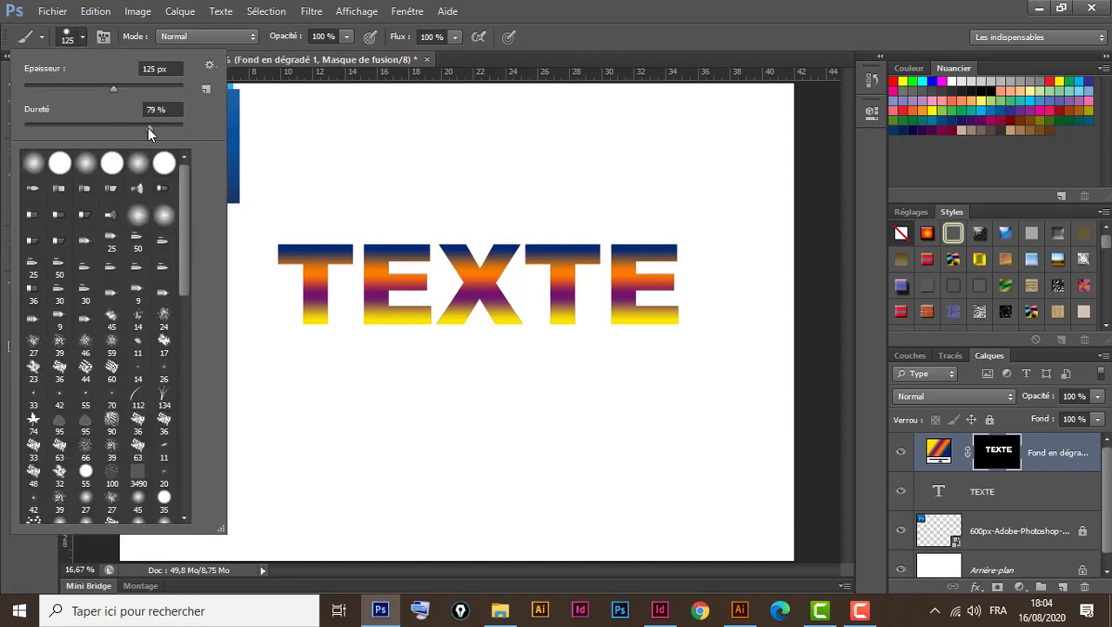
{"action": "left_click", "coordinate": [61, 165]}
{"action": "left_click", "coordinate": [629, 15]}
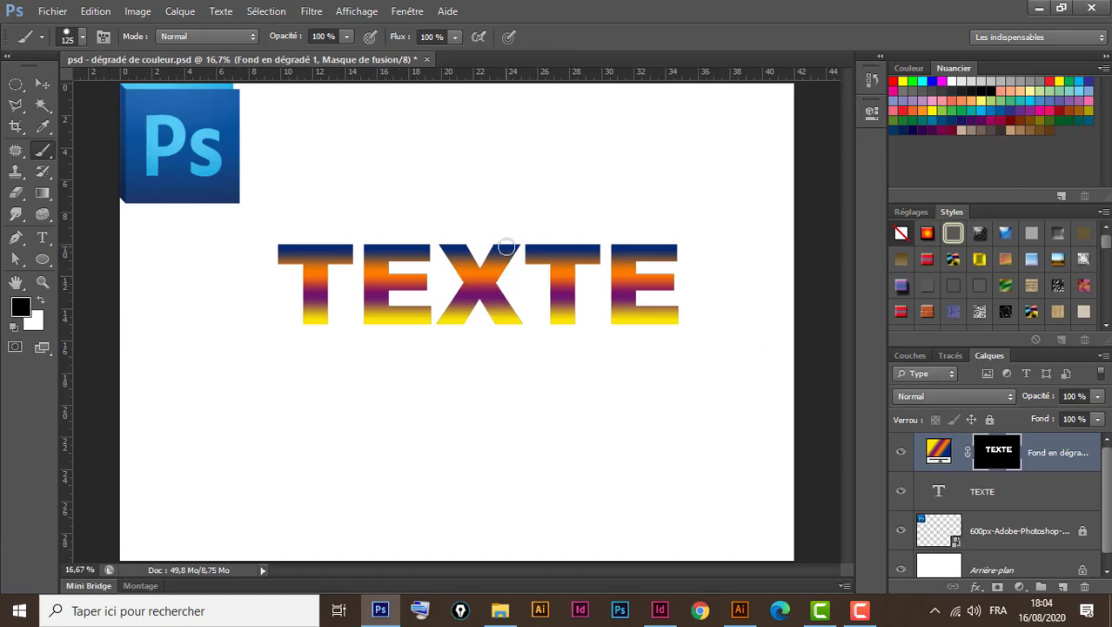
{"action": "mouse_move", "coordinate": [509, 243]}
{"action": "left_mouse_down"}
{"action": "mouse_move", "coordinate": [505, 277]}
{"action": "mouse_move", "coordinate": [513, 242]}
{"action": "mouse_move", "coordinate": [500, 280]}
{"action": "mouse_move", "coordinate": [496, 240]}
{"action": "mouse_move", "coordinate": [491, 292]}
{"action": "mouse_move", "coordinate": [486, 254]}
{"action": "mouse_move", "coordinate": [480, 297]}
{"action": "mouse_move", "coordinate": [467, 252]}
{"action": "mouse_move", "coordinate": [465, 276]}
{"action": "mouse_move", "coordinate": [445, 242]}
{"action": "mouse_move", "coordinate": [457, 283]}
{"action": "mouse_move", "coordinate": [444, 326]}
{"action": "mouse_move", "coordinate": [471, 281]}
{"action": "mouse_move", "coordinate": [458, 332]}
{"action": "mouse_move", "coordinate": [487, 297]}
{"action": "mouse_move", "coordinate": [517, 336]}
{"action": "mouse_move", "coordinate": [507, 258]}
{"action": "left_mouse_up"}
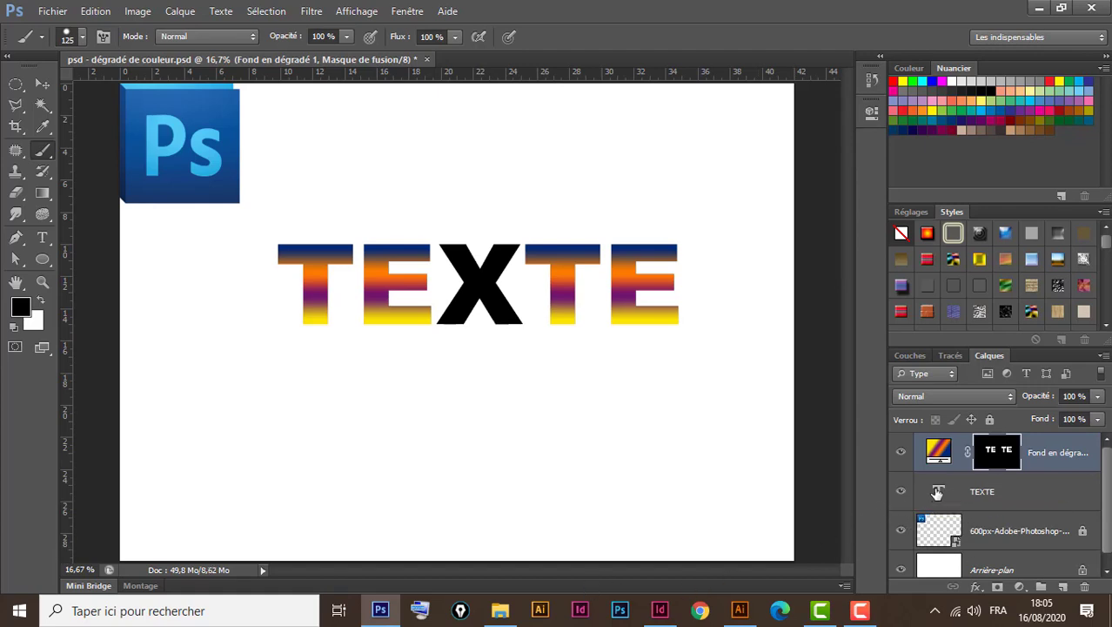
Change the colour of the TEXTE text layer to pure red
{"action": "double_click", "coordinate": [938, 493]}
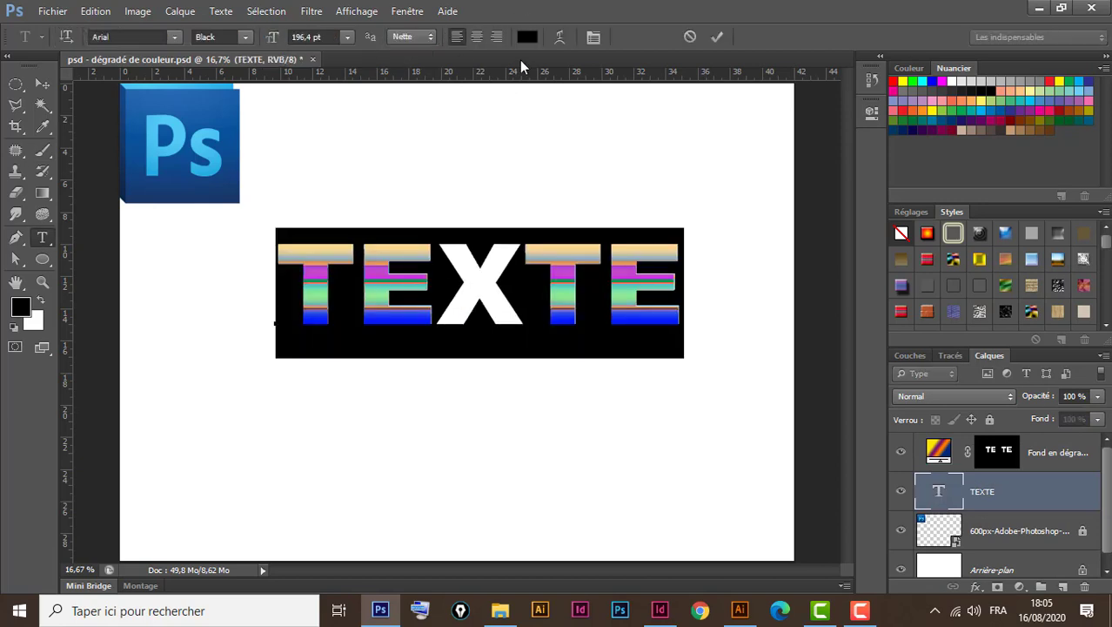
{"action": "left_click", "coordinate": [527, 39]}
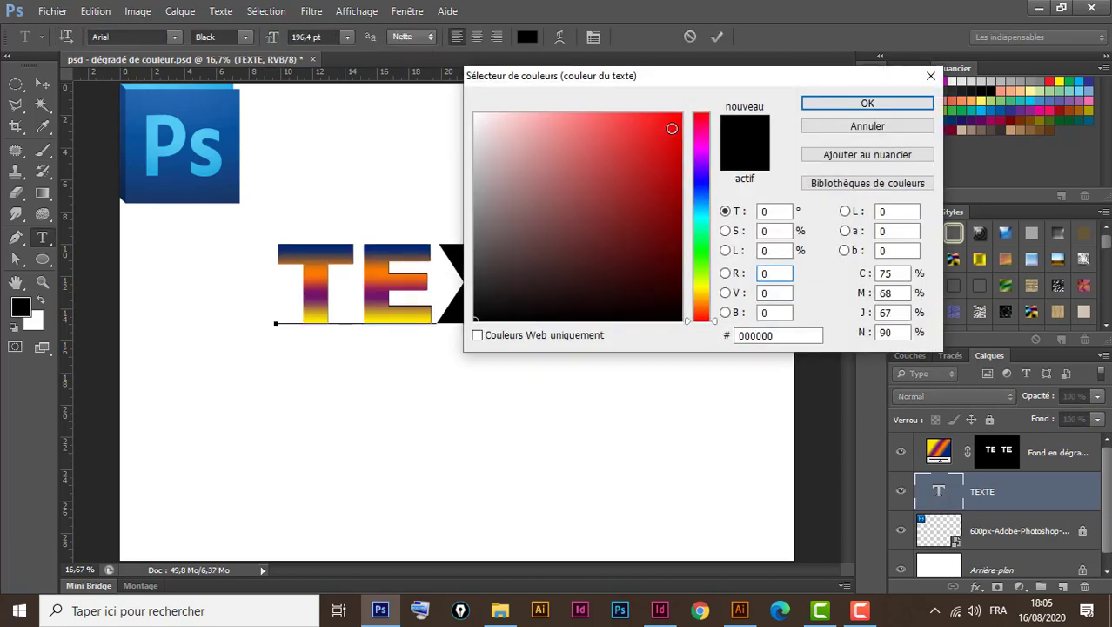
{"action": "left_click", "coordinate": [682, 114]}
{"action": "left_click", "coordinate": [868, 103]}
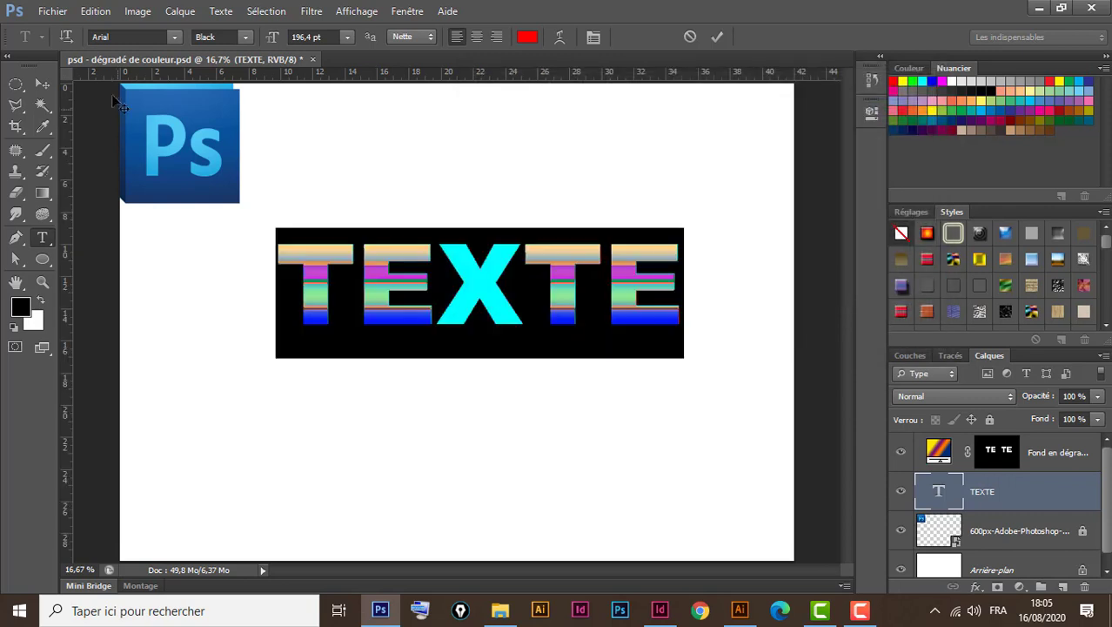
{"action": "left_click", "coordinate": [41, 83]}
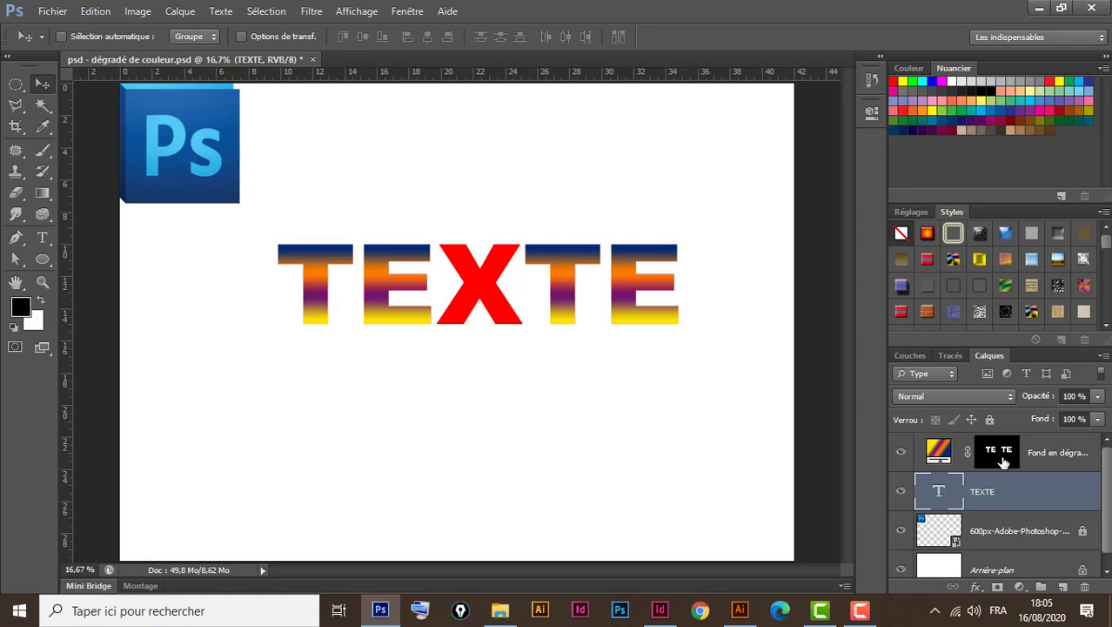
Switch to the InDesign document "indd - dégradé de couleur.indd", maximize it, and display the Dégradé settings beside the page centre
{"action": "left_click", "coordinate": [659, 614]}
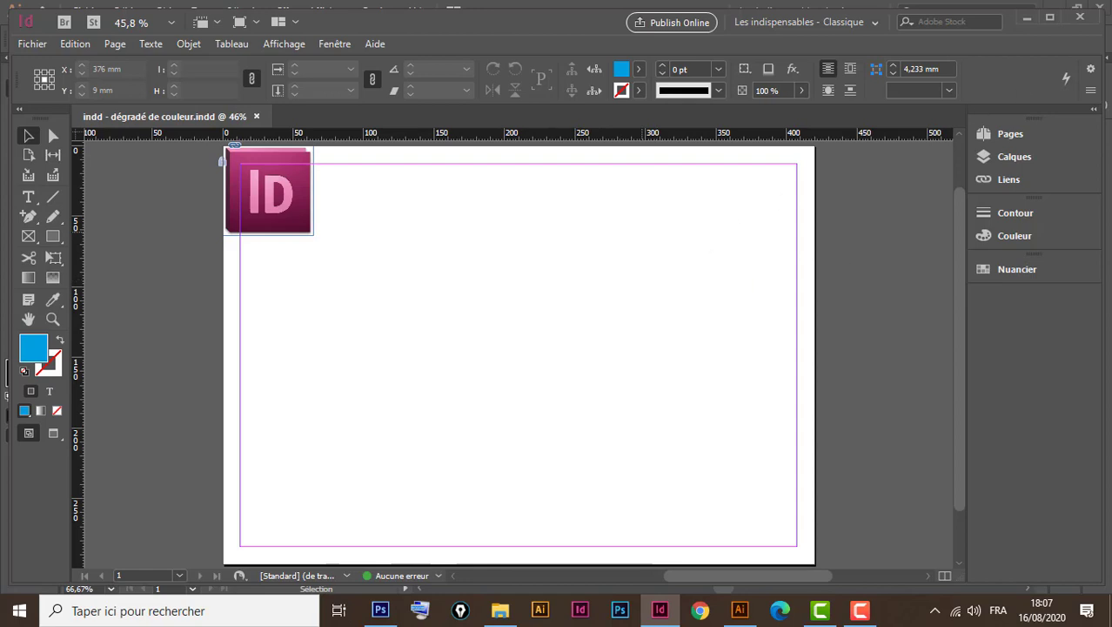
{"action": "left_click", "coordinate": [1050, 17]}
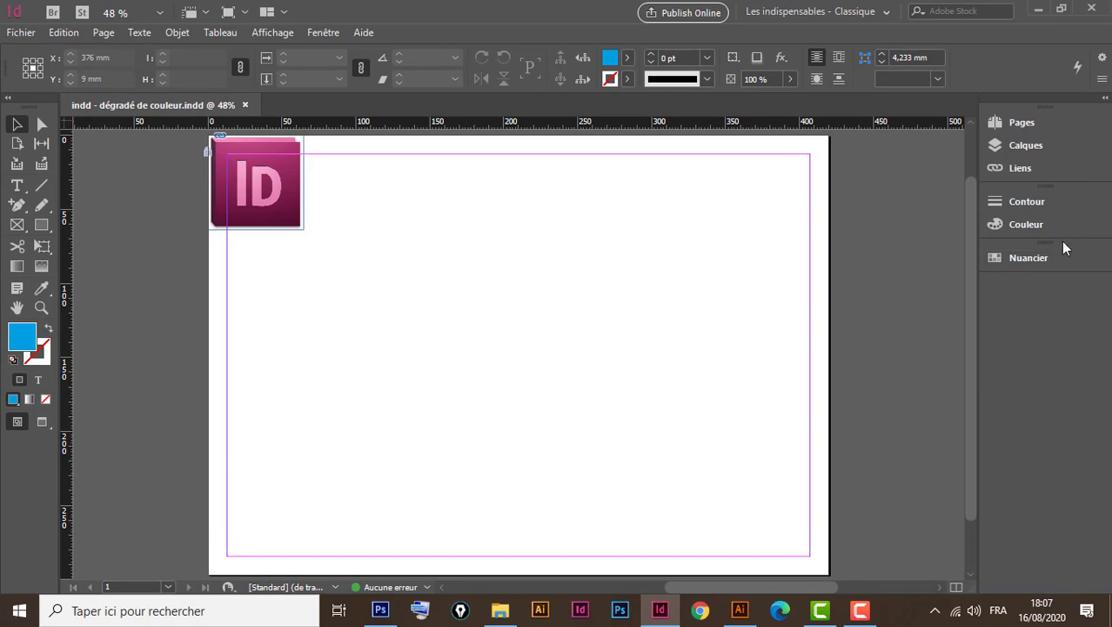
{"action": "left_click", "coordinate": [326, 34]}
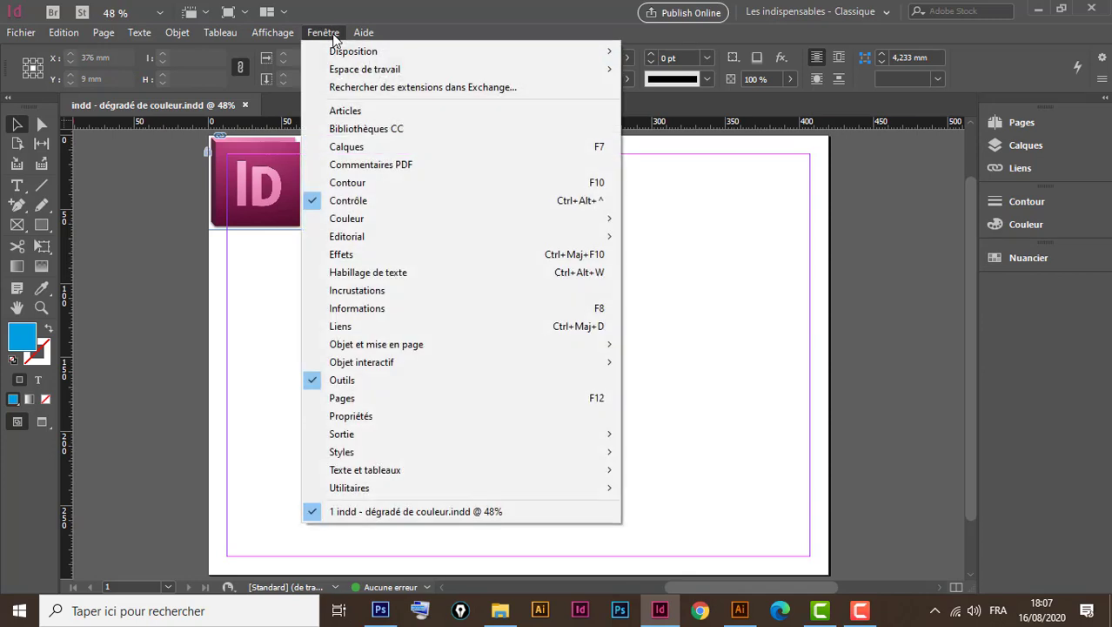
{"action": "mouse_move", "coordinate": [393, 224]}
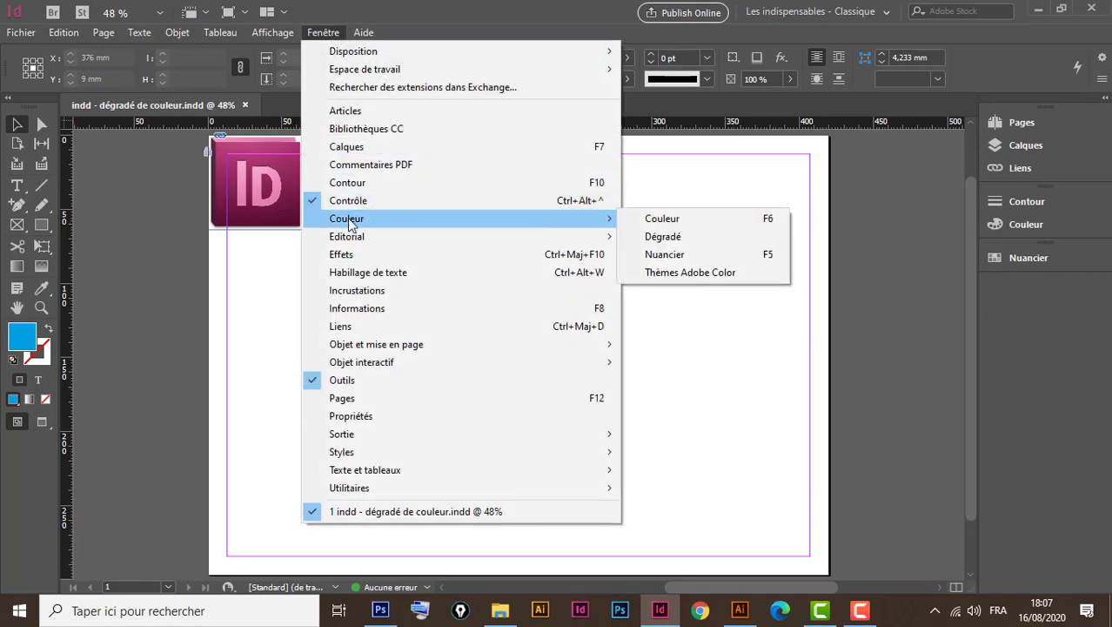
{"action": "left_click", "coordinate": [675, 242]}
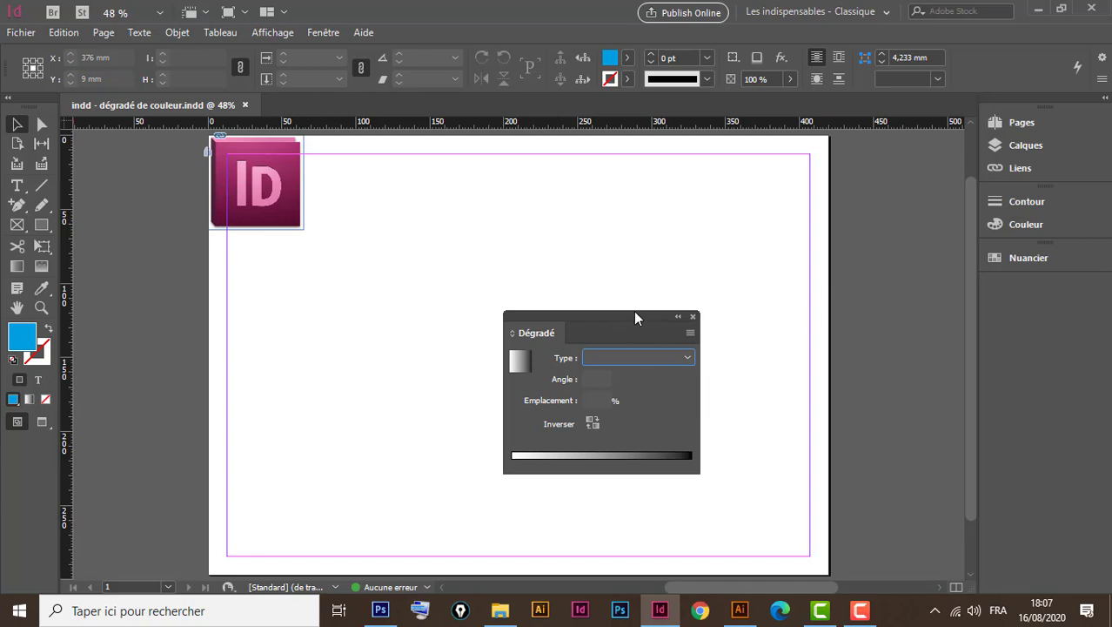
{"action": "left_click_drag", "start_coordinate": [635, 317], "coordinate": [869, 174]}
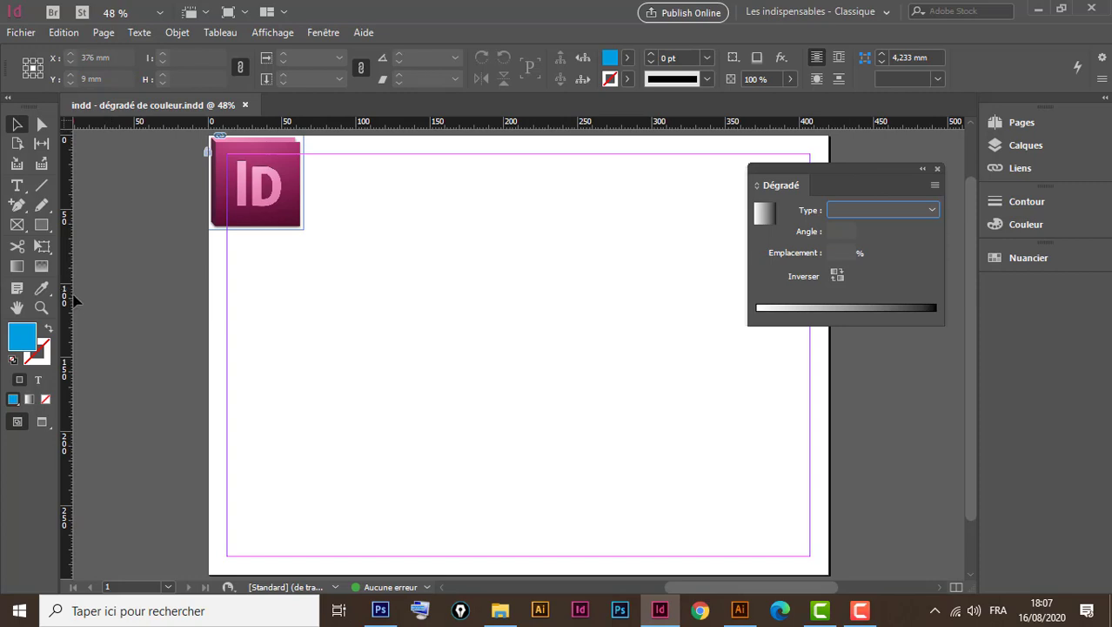
Draw a blue rectangle of about 169.5 × 123 mm and shift it slightly near the page centre
{"action": "left_click", "coordinate": [41, 226]}
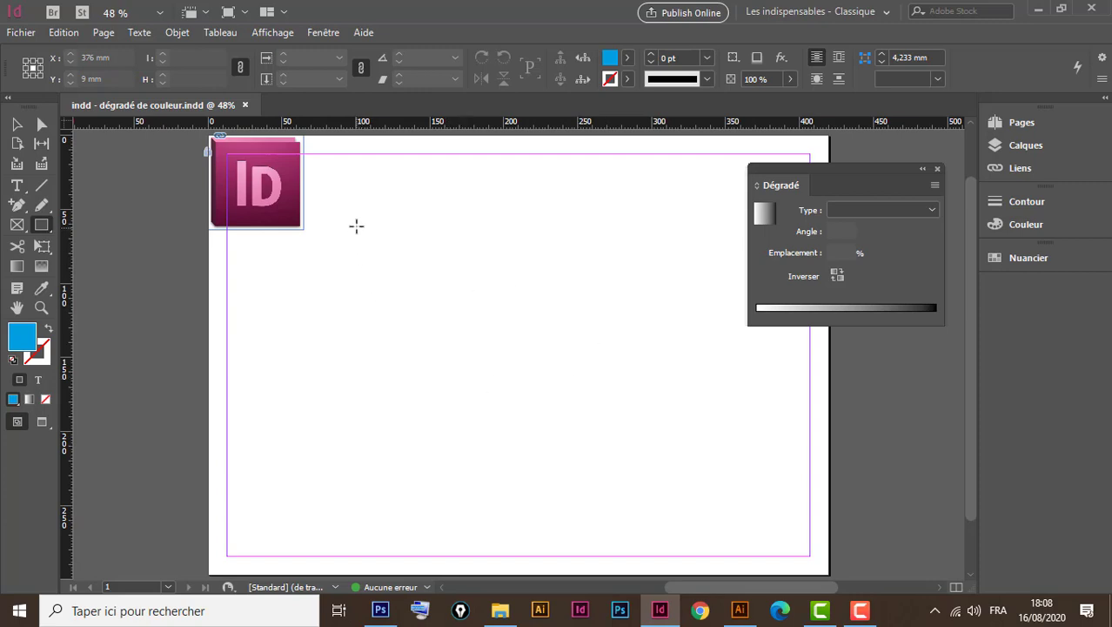
{"action": "mouse_move", "coordinate": [606, 408]}
{"action": "left_mouse_down"}
{"action": "mouse_move", "coordinate": [397, 291]}
{"action": "mouse_move", "coordinate": [356, 226]}
{"action": "left_mouse_up"}
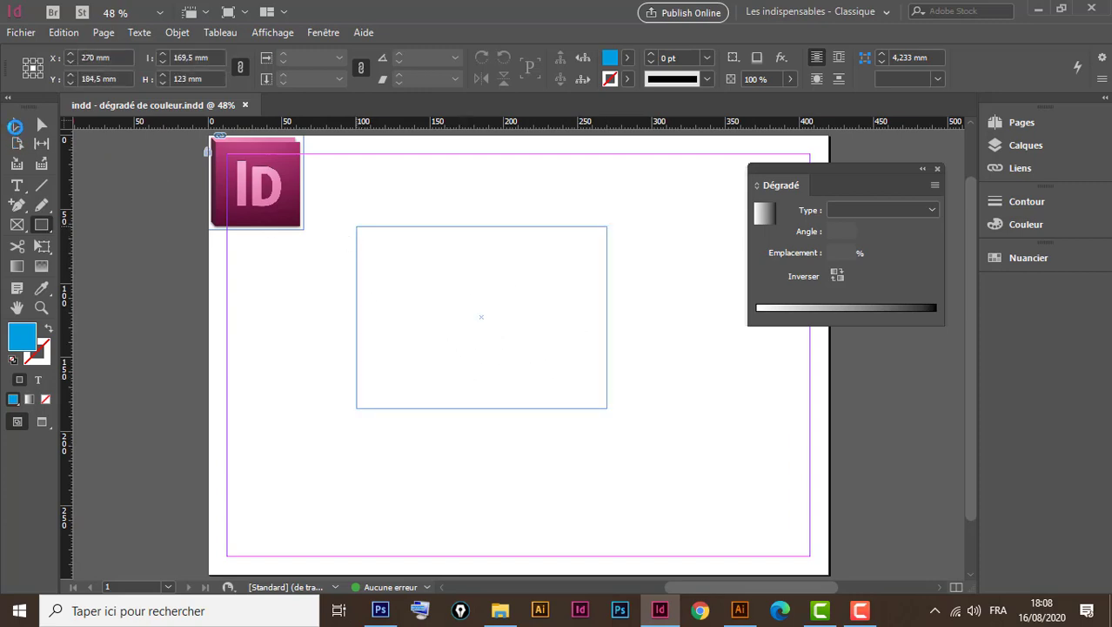
{"action": "left_click", "coordinate": [18, 125]}
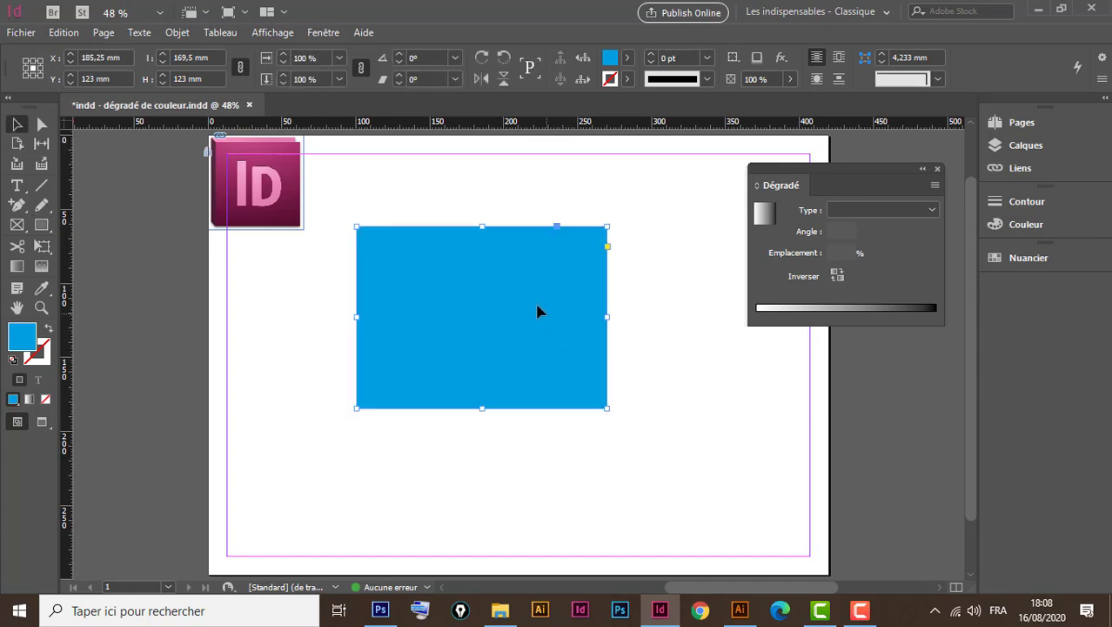
{"action": "left_click_drag", "start_coordinate": [501, 285], "coordinate": [543, 271]}
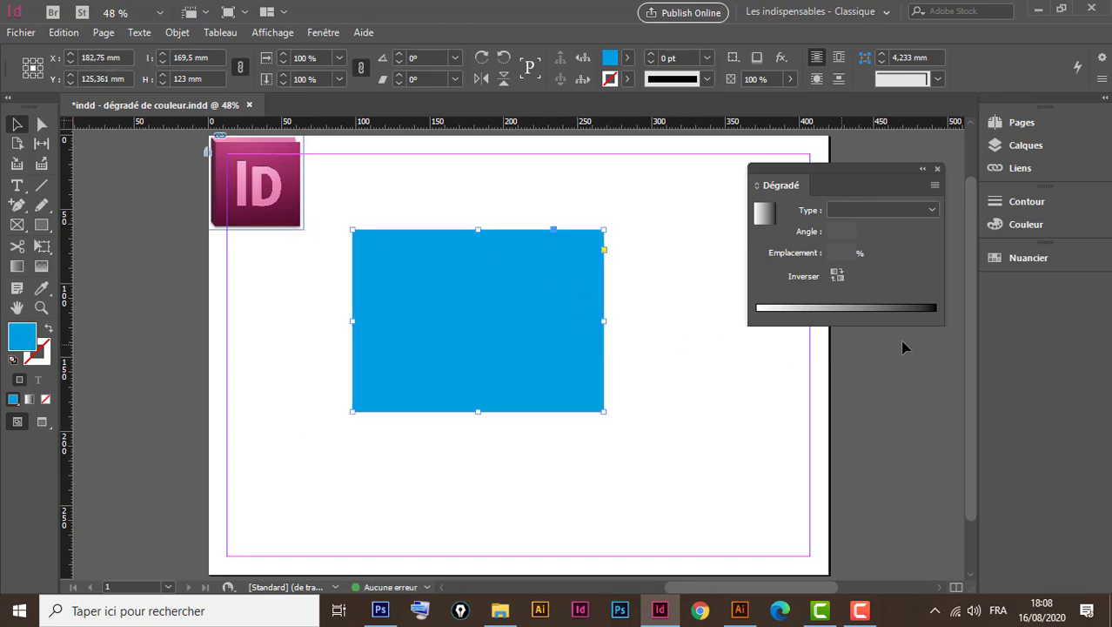
Fill the blue rectangle with the default linear white-to-black gradient
{"action": "left_click", "coordinate": [854, 306]}
{"action": "left_click_drag", "start_coordinate": [872, 166], "coordinate": [832, 252]}
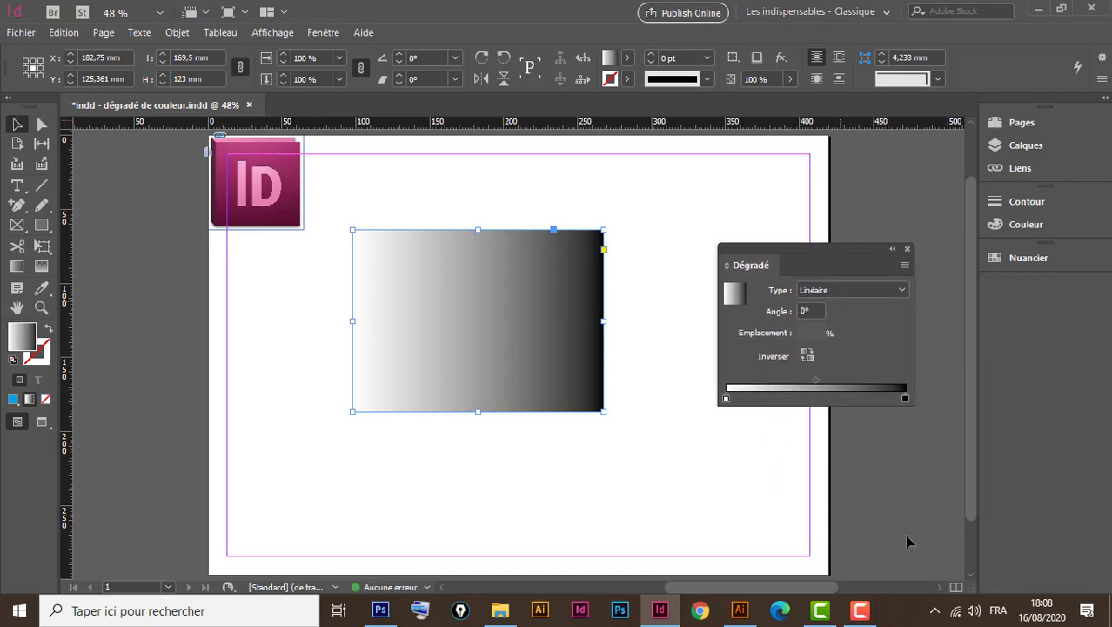
Try reversing the rectangle's gradient direction, and restore the white-to-black order
{"action": "left_click", "coordinate": [905, 398]}
{"action": "left_click", "coordinate": [727, 399]}
{"action": "left_click", "coordinate": [807, 357]}
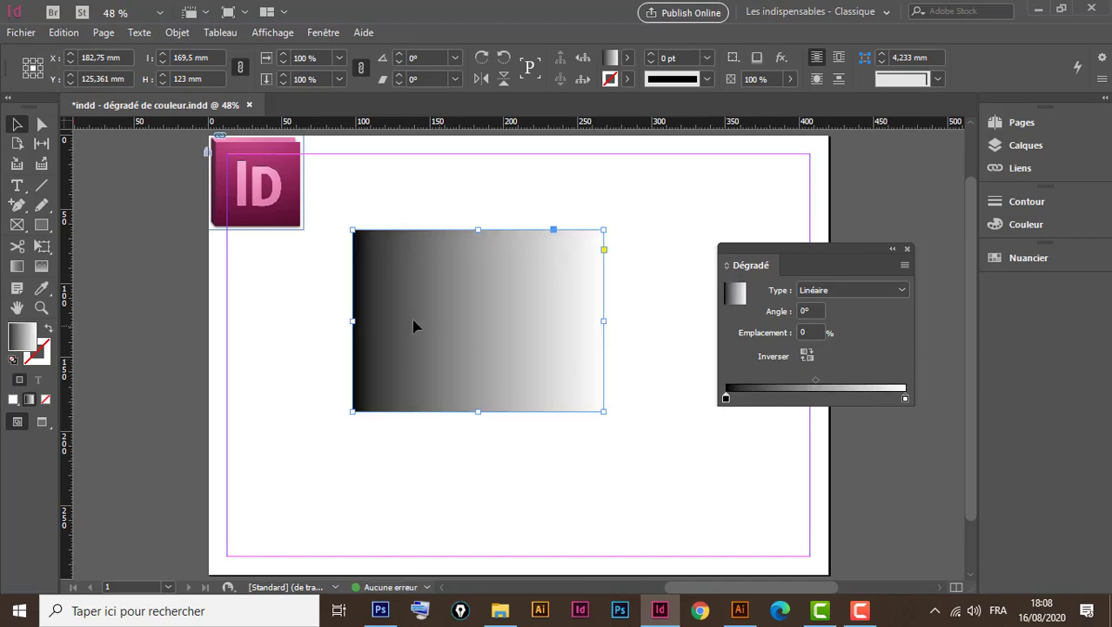
{"action": "left_click", "coordinate": [807, 357]}
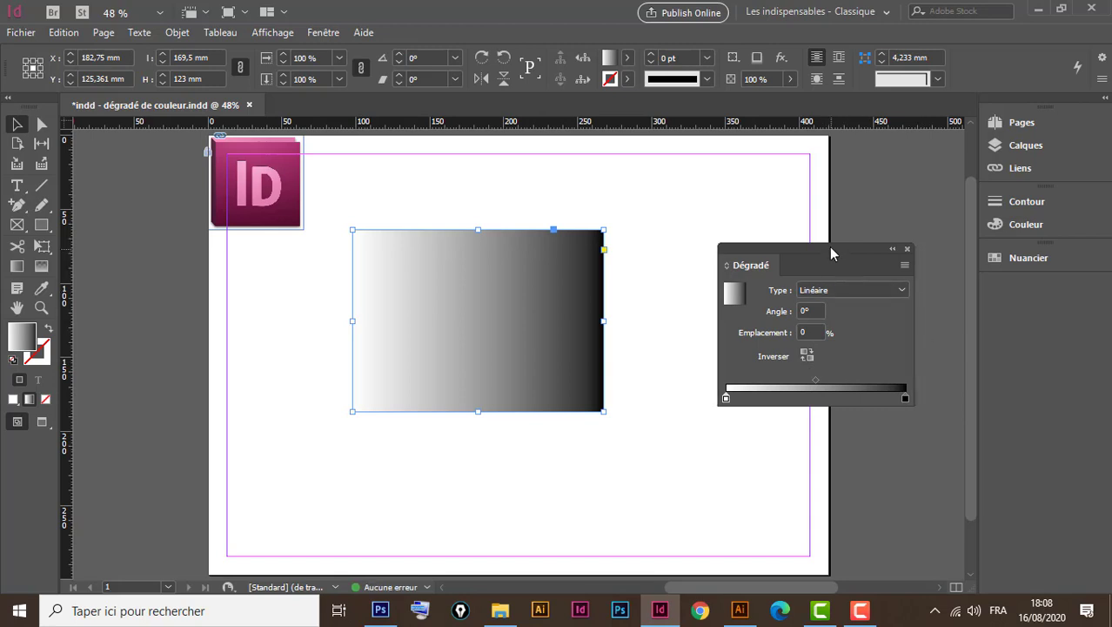
{"action": "left_click_drag", "start_coordinate": [830, 247], "coordinate": [747, 190]}
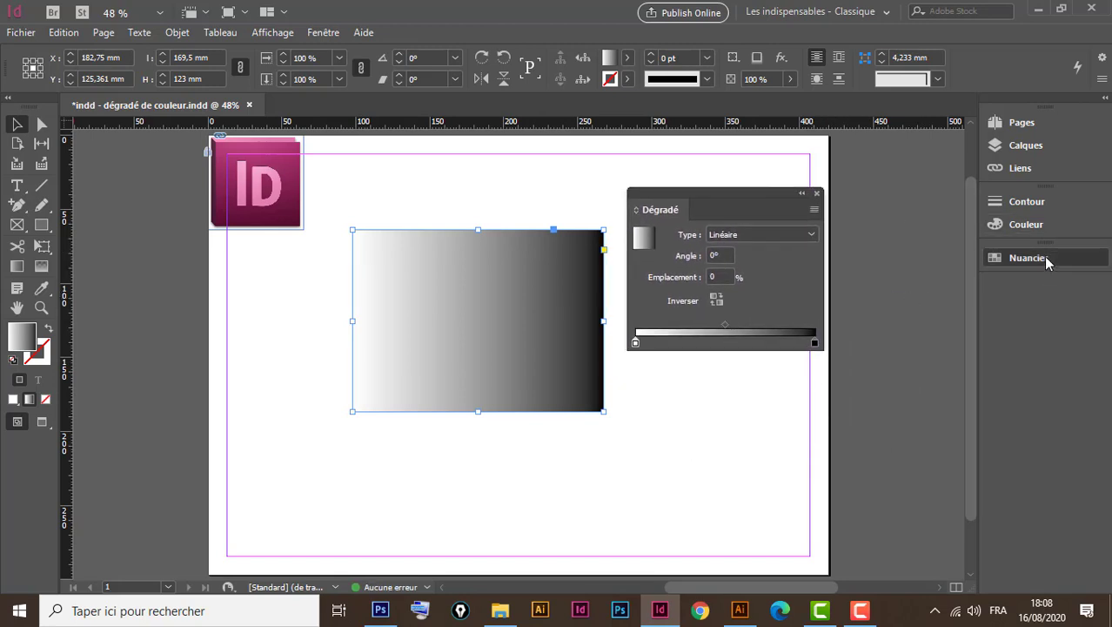
Display the Nuancier swatches, move the rectangle lower on the page clear of the Dégradé settings, and widen it to about 259 mm
{"action": "left_click", "coordinate": [1044, 256]}
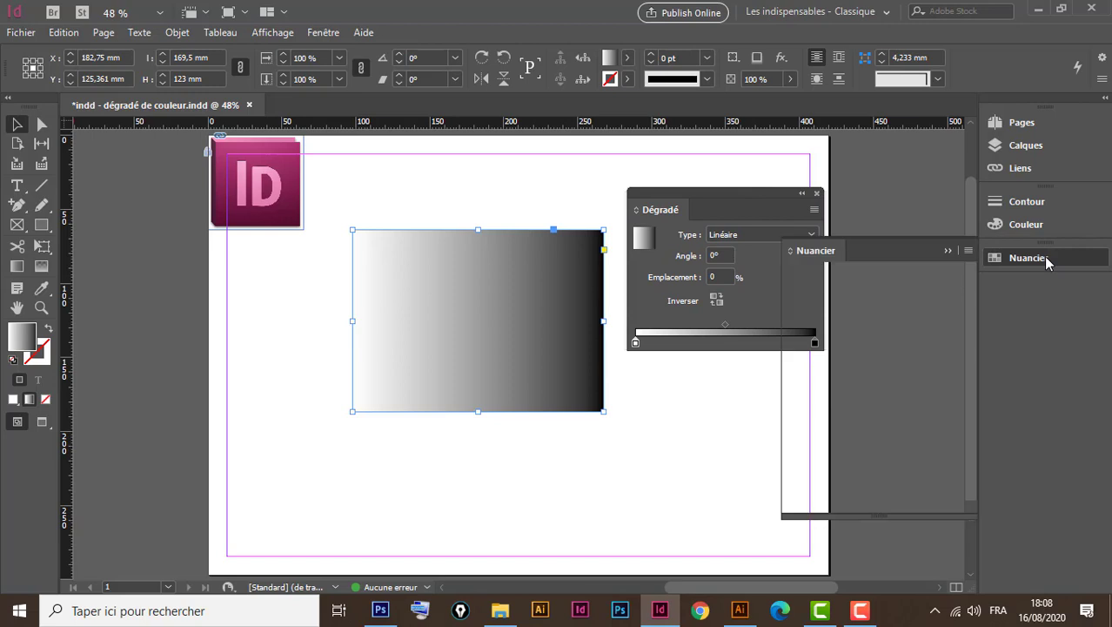
{"action": "left_click", "coordinate": [529, 281]}
{"action": "left_click_drag", "start_coordinate": [528, 283], "coordinate": [387, 374]}
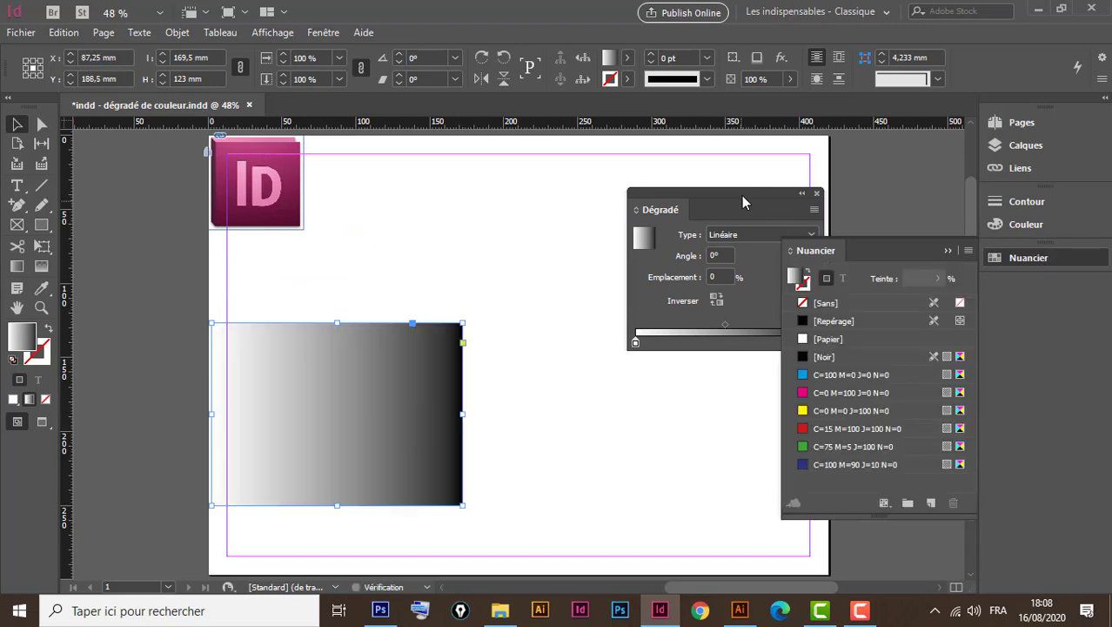
{"action": "left_click_drag", "start_coordinate": [742, 202], "coordinate": [657, 181]}
{"action": "left_click_drag", "start_coordinate": [415, 366], "coordinate": [663, 445]}
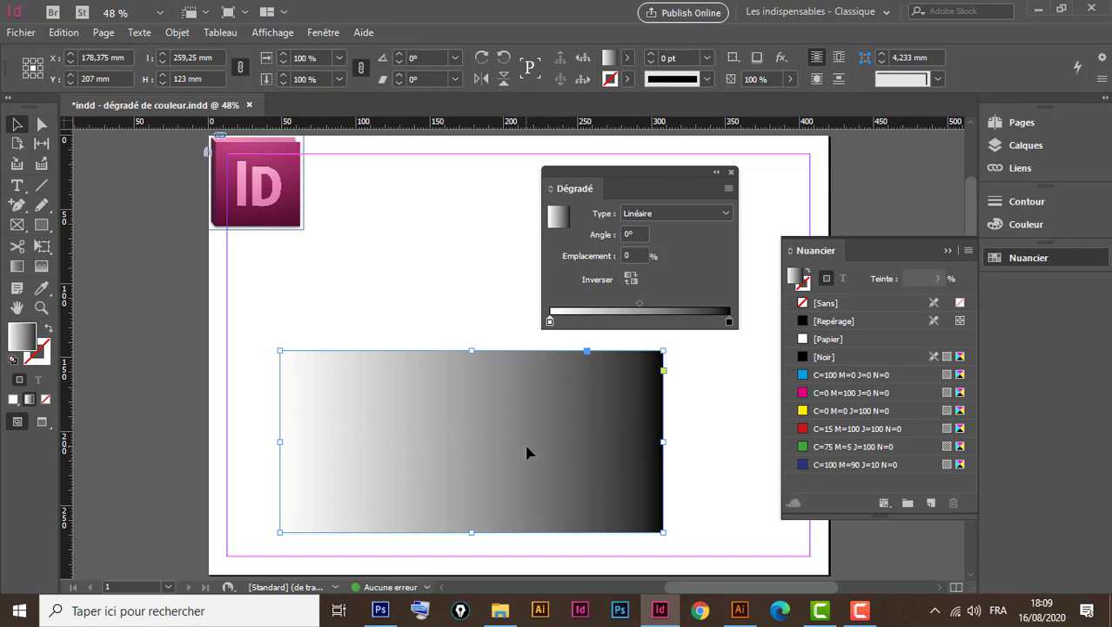
Recolour the gradient's black end stop with red C=15 M=100 J=100 N=0 and its white start stop with blue C=100 M=90 J=10 N=0
{"action": "left_click", "coordinate": [729, 322]}
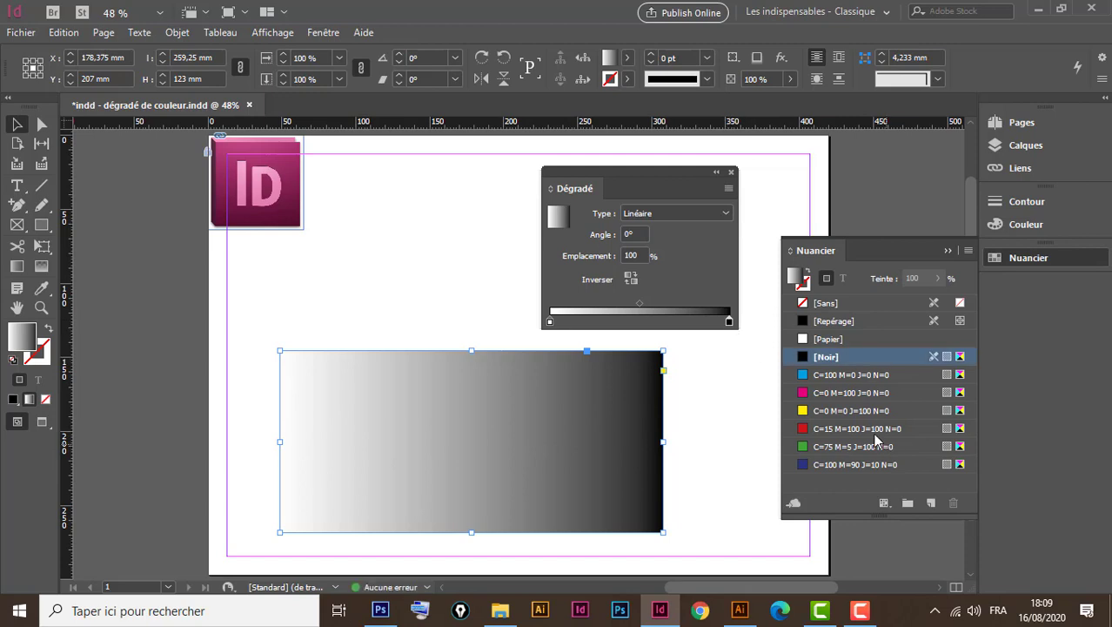
{"action": "left_click_drag", "start_coordinate": [853, 428], "coordinate": [730, 326]}
{"action": "left_click_drag", "start_coordinate": [730, 322], "coordinate": [730, 321]}
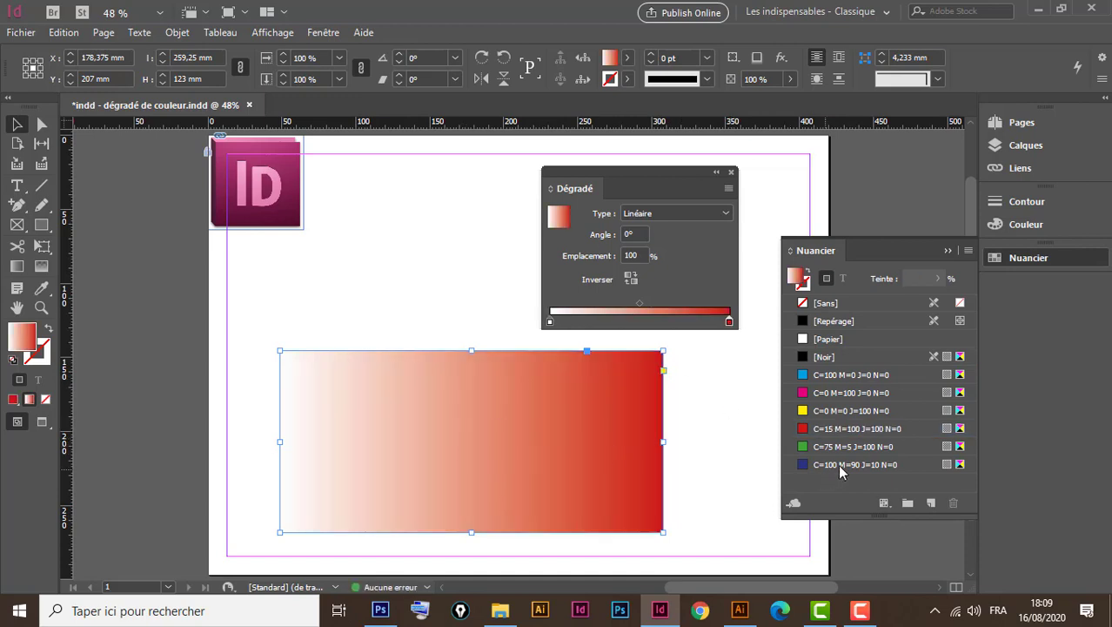
{"action": "left_click_drag", "start_coordinate": [841, 465], "coordinate": [551, 323]}
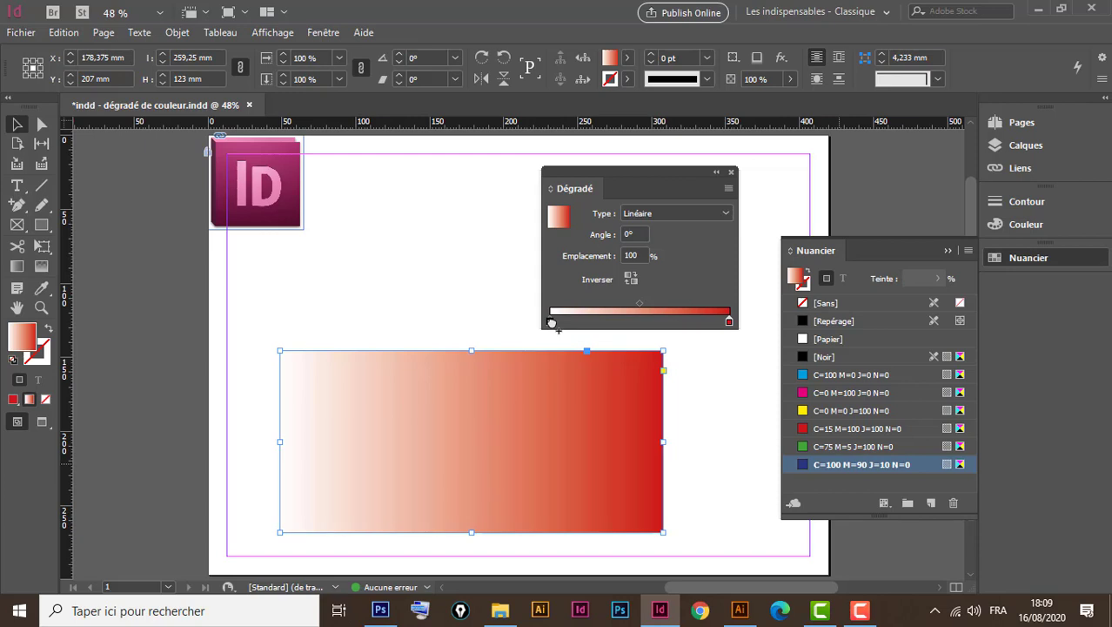
{"action": "left_click_drag", "start_coordinate": [551, 323], "coordinate": [550, 323]}
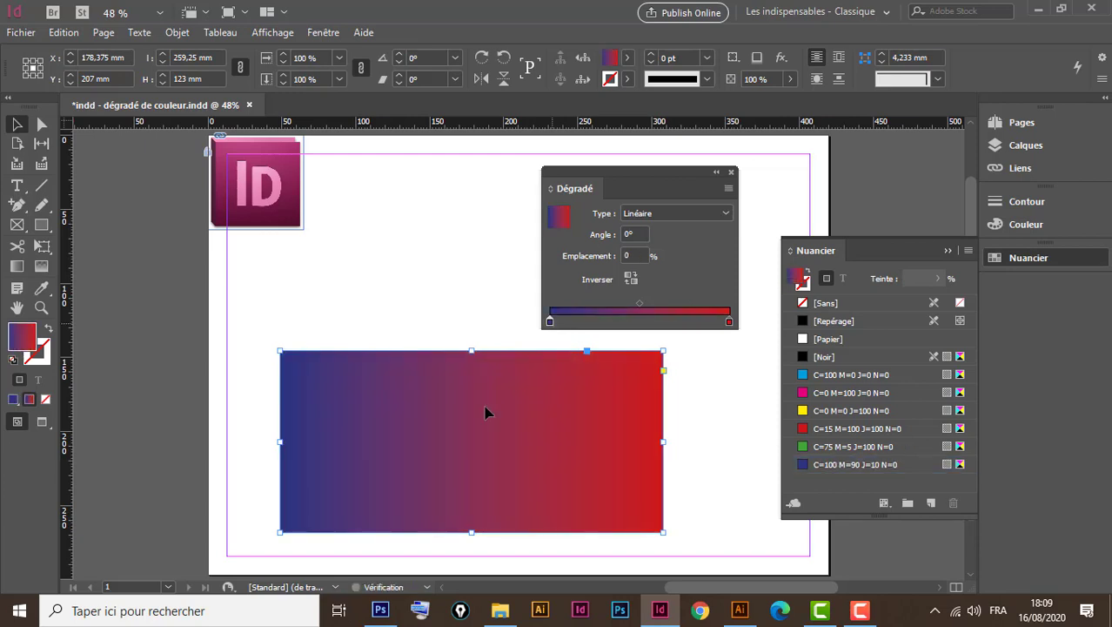
Try reversing the two-colour gradient, and restore the blue-to-red order
{"action": "left_click", "coordinate": [632, 280]}
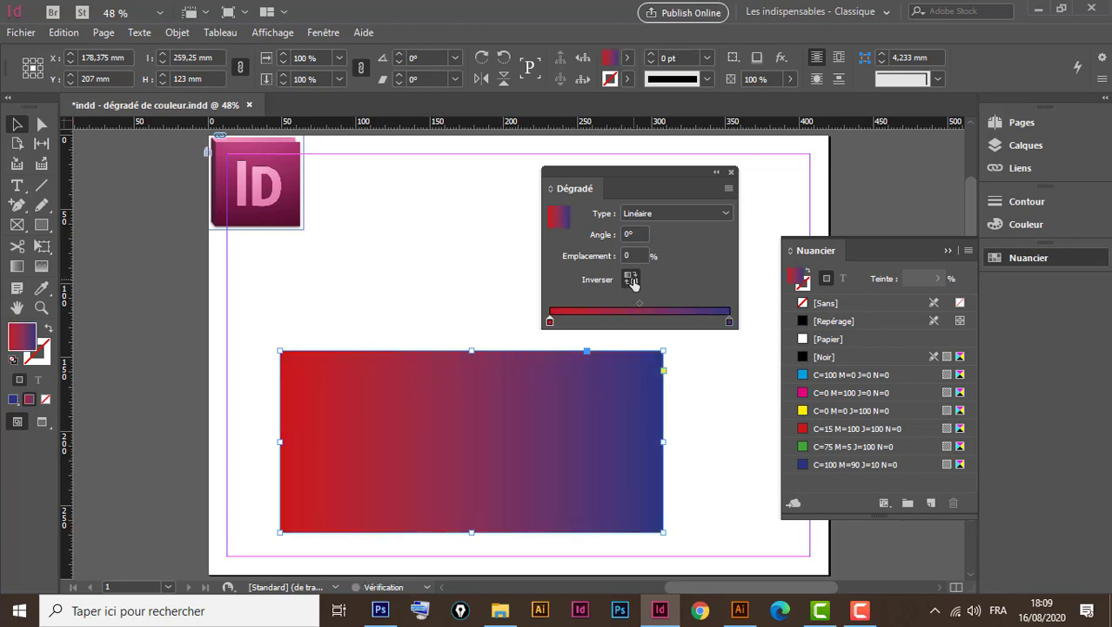
{"action": "left_click", "coordinate": [632, 281]}
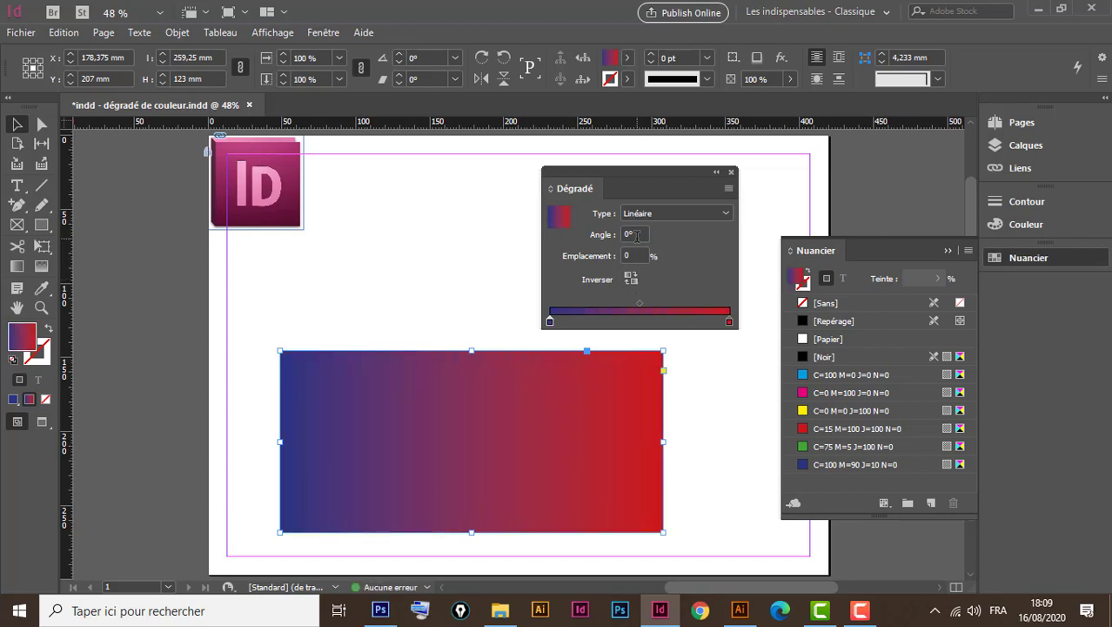
{"action": "left_click", "coordinate": [637, 235]}
Add a [Papier] white stop at about 49.5% of the gradient, and reduce the rectangle's height to about 96 mm
{"action": "left_click", "coordinate": [639, 322]}
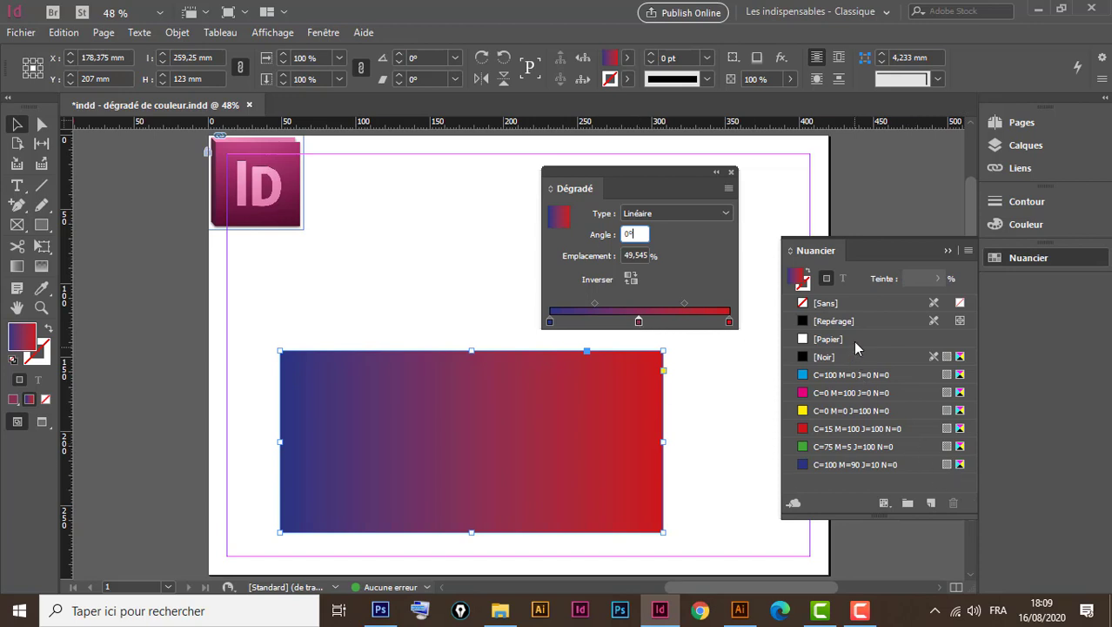
{"action": "left_click_drag", "start_coordinate": [855, 346], "coordinate": [640, 323]}
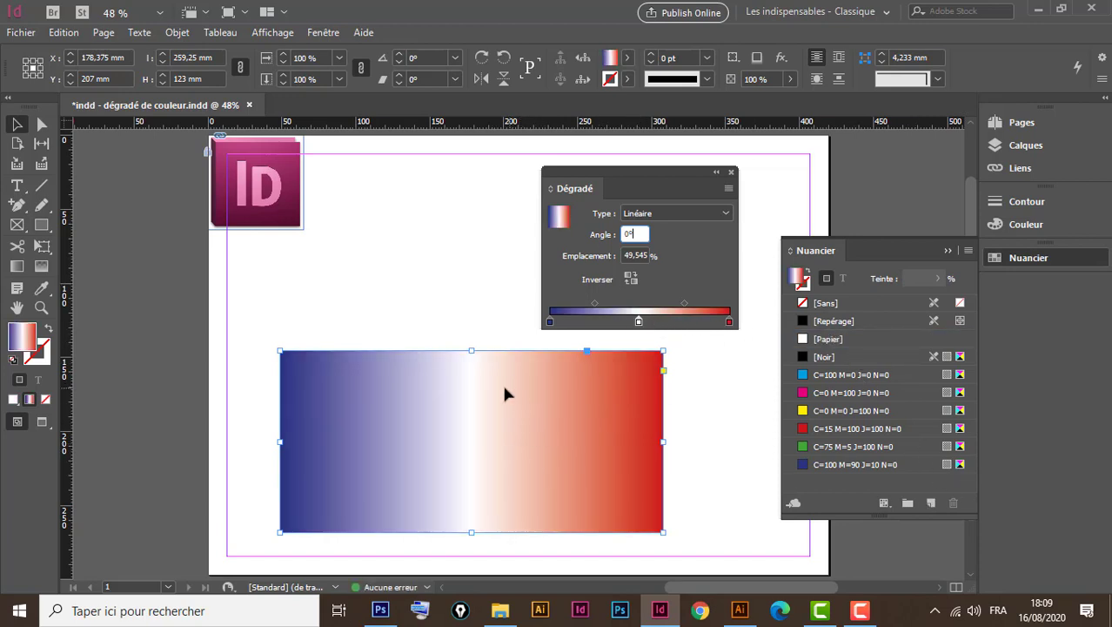
{"action": "left_click_drag", "start_coordinate": [474, 351], "coordinate": [479, 391]}
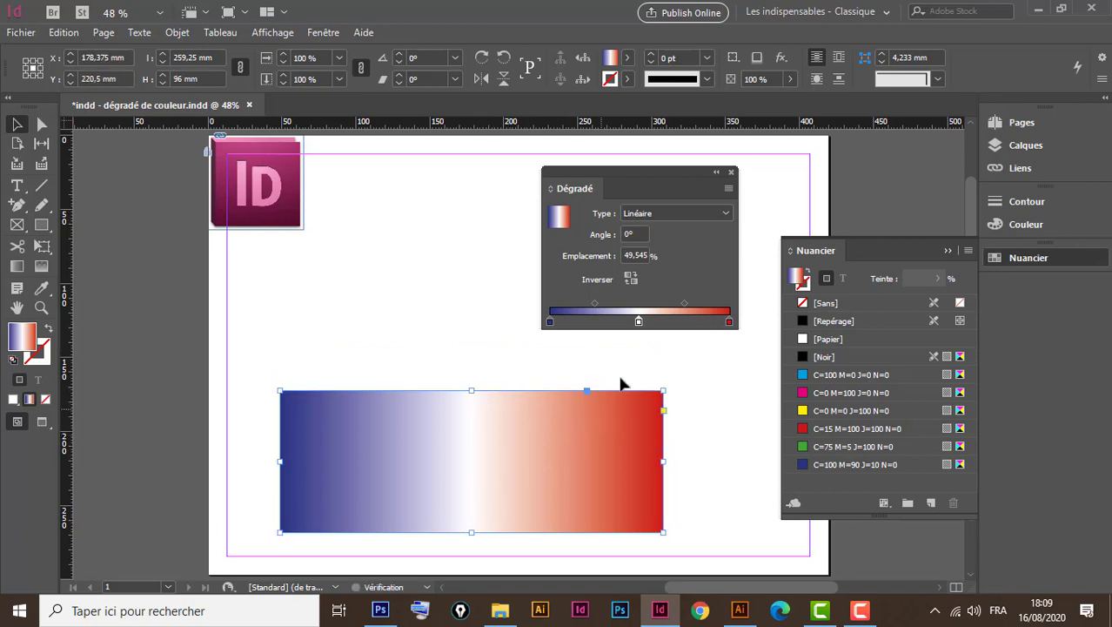
Try reversing the three-colour gradient, and restore the blue-white-red order
{"action": "left_click", "coordinate": [631, 278]}
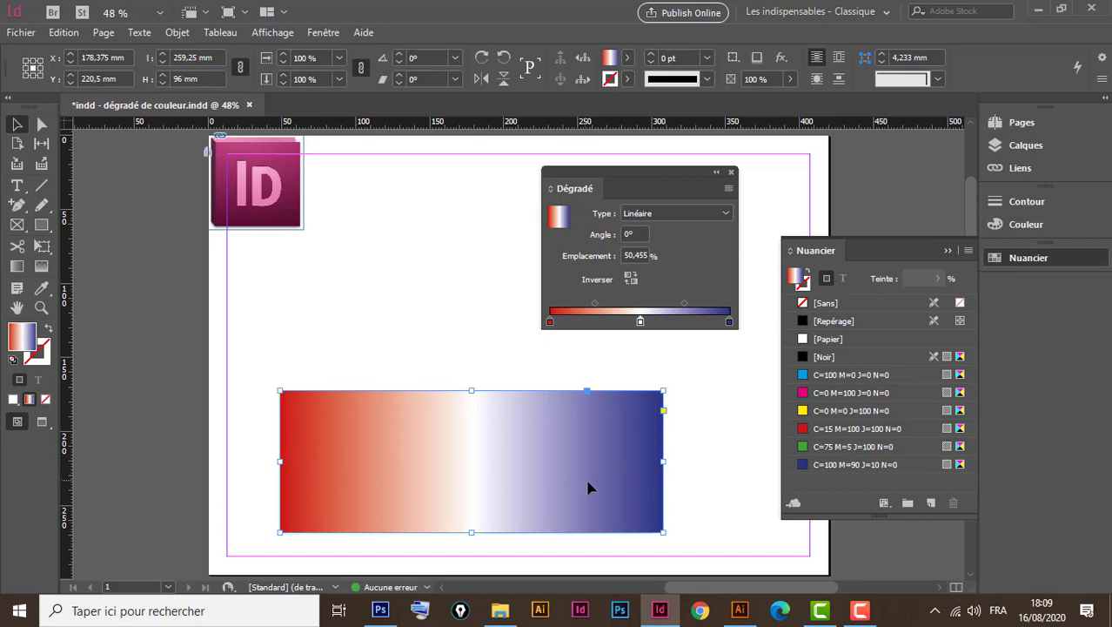
{"action": "left_click", "coordinate": [631, 279]}
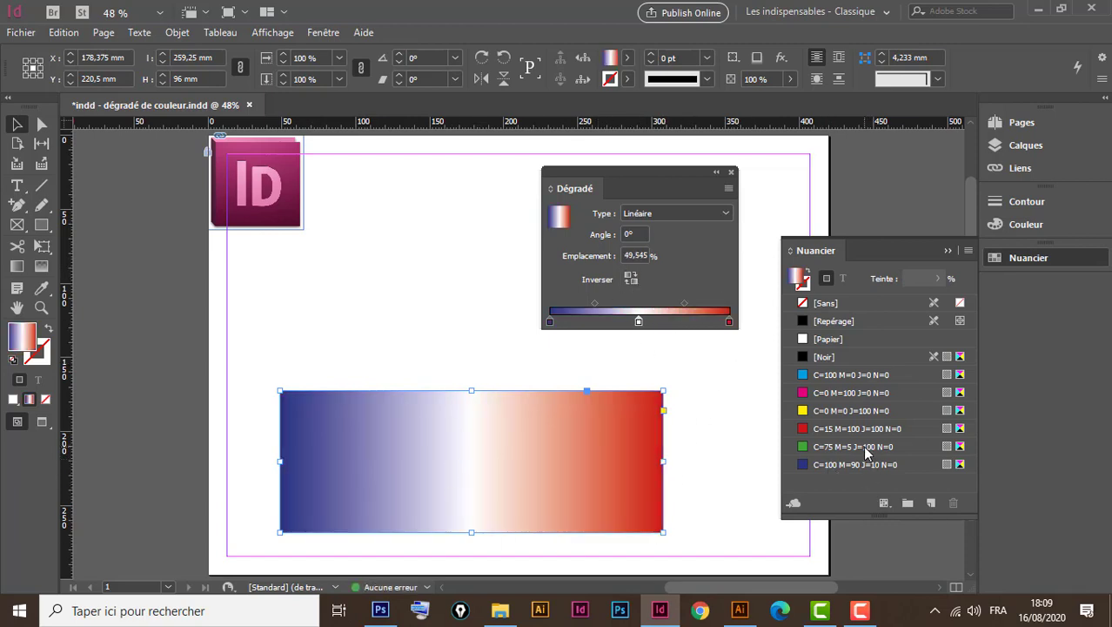
Add a green C=75 M=5 J=100 N=0 stop at 65% of the gradient and shift the white stop to about 33.6%
{"action": "left_click_drag", "start_coordinate": [865, 450], "coordinate": [605, 322]}
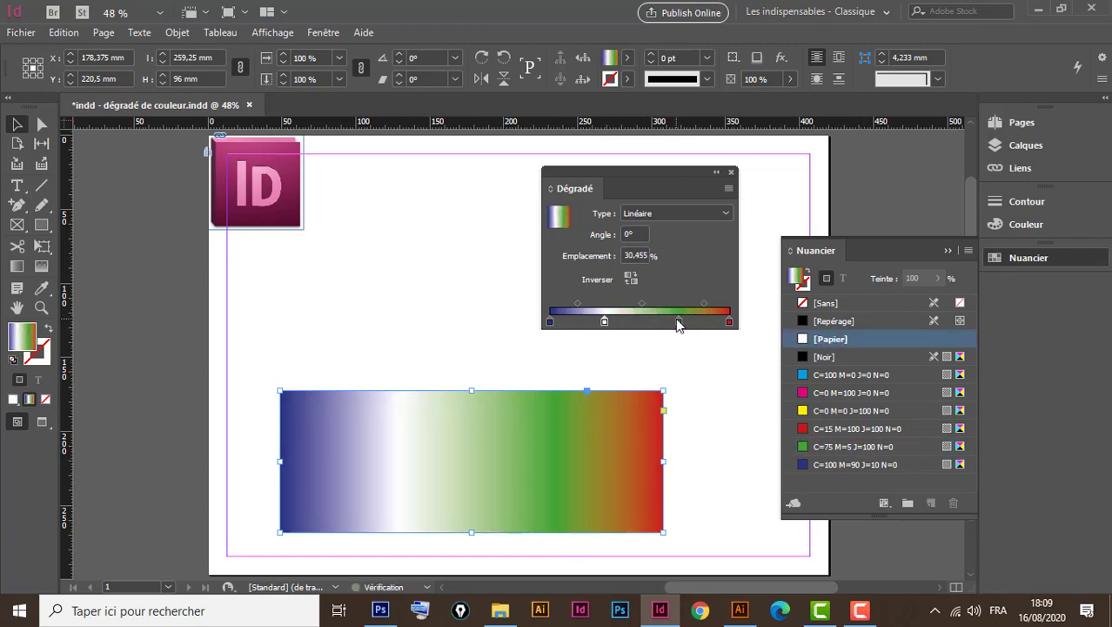
{"action": "left_click_drag", "start_coordinate": [679, 323], "coordinate": [611, 322]}
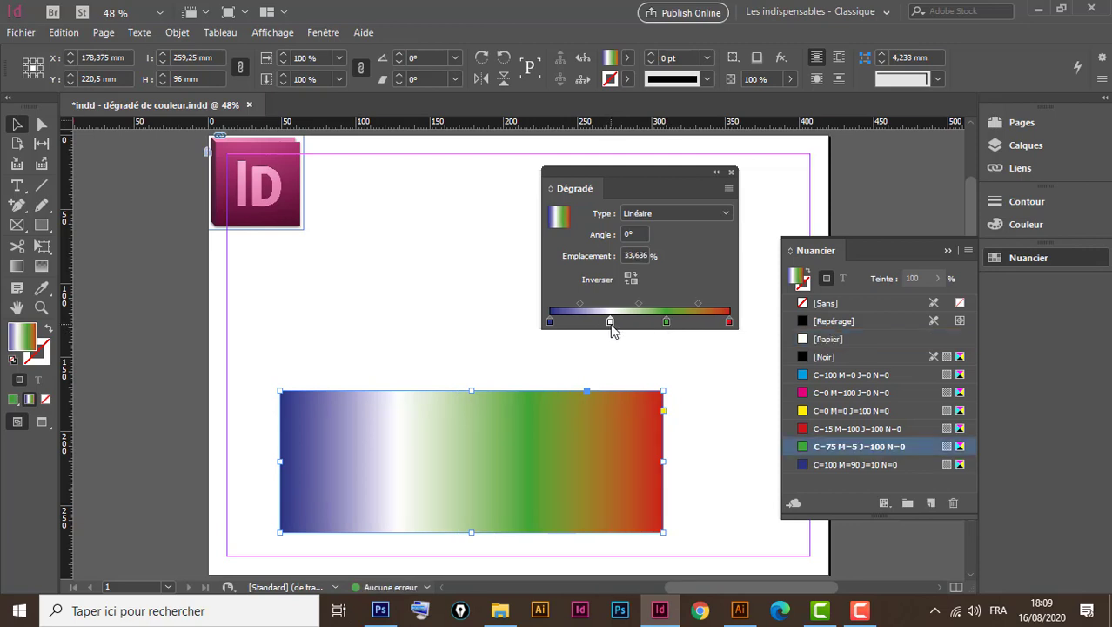
Try rotating the linear gradient by raising its angle gradually to 143°, and reset the angle to 0°
{"action": "left_click", "coordinate": [639, 234]}
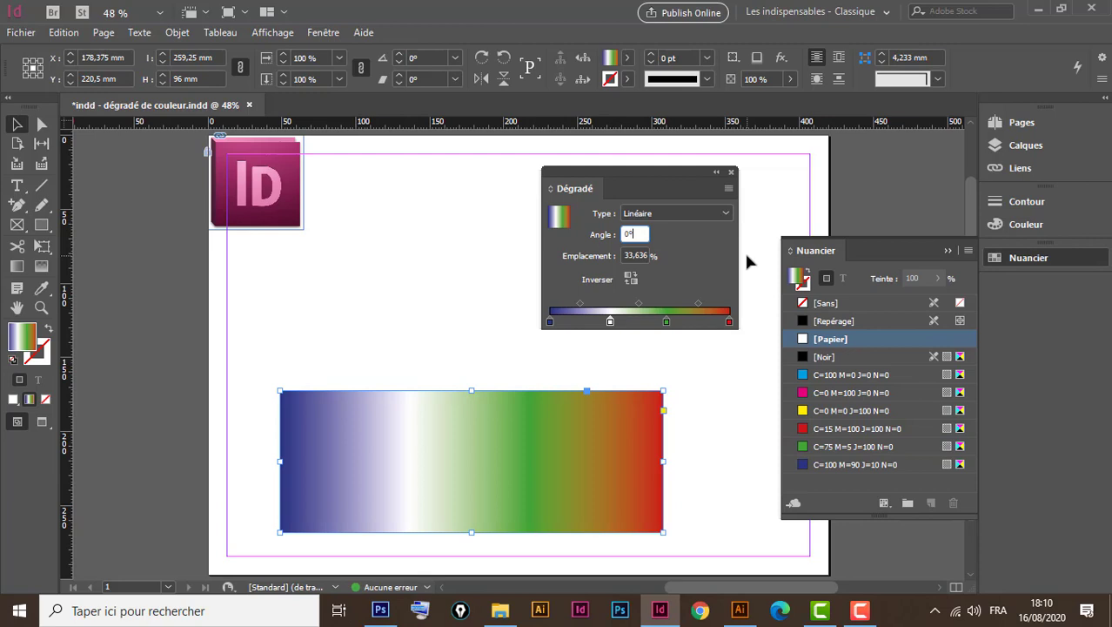
{"action": "key", "text": "Up"}
{"action": "key", "text": "Up"}
{"action": "key", "text": "Up"}
{"action": "key", "text": "Up"}
{"action": "key", "text": "Up"}
{"action": "key", "text": "Up"}
{"action": "key", "text": "Up"}
{"action": "key", "text": "Up"}
{"action": "key", "text": "Up"}
{"action": "key", "text": "Up"}
{"action": "key", "text": "Up"}
{"action": "key", "text": "Up"}
{"action": "key", "text": "Up"}
{"action": "key", "text": "Up"}
{"action": "key", "text": "Up"}
{"action": "key", "text": "Up"}
{"action": "key", "text": "Up"}
{"action": "key", "text": "Up"}
{"action": "key", "text": "Up"}
{"action": "key", "text": "Up"}
{"action": "key", "text": "Up"}
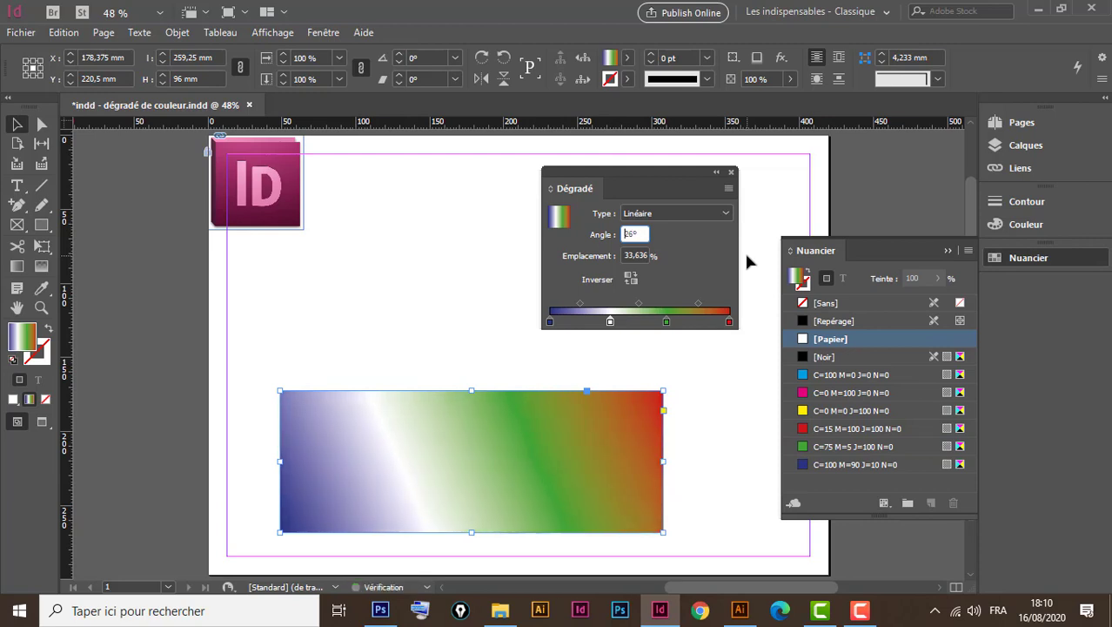
{"action": "key", "text": "Up"}
{"action": "key", "text": "Up"}
{"action": "key", "text": "Up"}
{"action": "key", "text": "Up"}
{"action": "key", "text": "Up"}
{"action": "key", "text": "Up"}
{"action": "key", "text": "Up"}
{"action": "key", "text": "Up"}
{"action": "key", "text": "Up"}
{"action": "key", "text": "Up"}
{"action": "key", "text": "Up"}
{"action": "key", "text": "Up"}
{"action": "key", "text": "Up"}
{"action": "key", "text": "Up"}
{"action": "key", "text": "Up"}
{"action": "key", "text": "Up"}
{"action": "key", "text": "Up"}
{"action": "key", "text": "Up"}
{"action": "key", "text": "Up"}
{"action": "key", "text": "Up"}
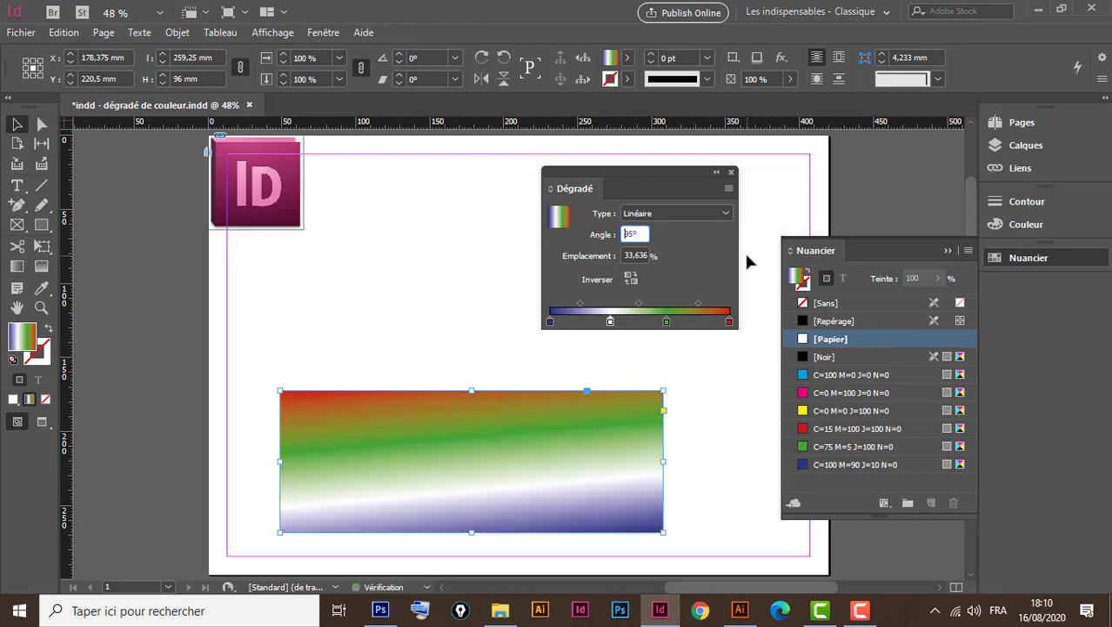
{"action": "key", "text": "Up"}
{"action": "key", "text": "Up"}
{"action": "key", "text": "Up"}
{"action": "key", "text": "Up"}
{"action": "key", "text": "Up"}
{"action": "key", "text": "Up"}
{"action": "key", "text": "Up"}
{"action": "key", "text": "Up"}
{"action": "key", "text": "Up"}
{"action": "key", "text": "Up"}
{"action": "key", "text": "Up"}
{"action": "key", "text": "Up"}
{"action": "key", "text": "Up"}
{"action": "key", "text": "Up"}
{"action": "key", "text": "Up"}
{"action": "key", "text": "Up"}
{"action": "key", "text": "Up"}
{"action": "key", "text": "Up"}
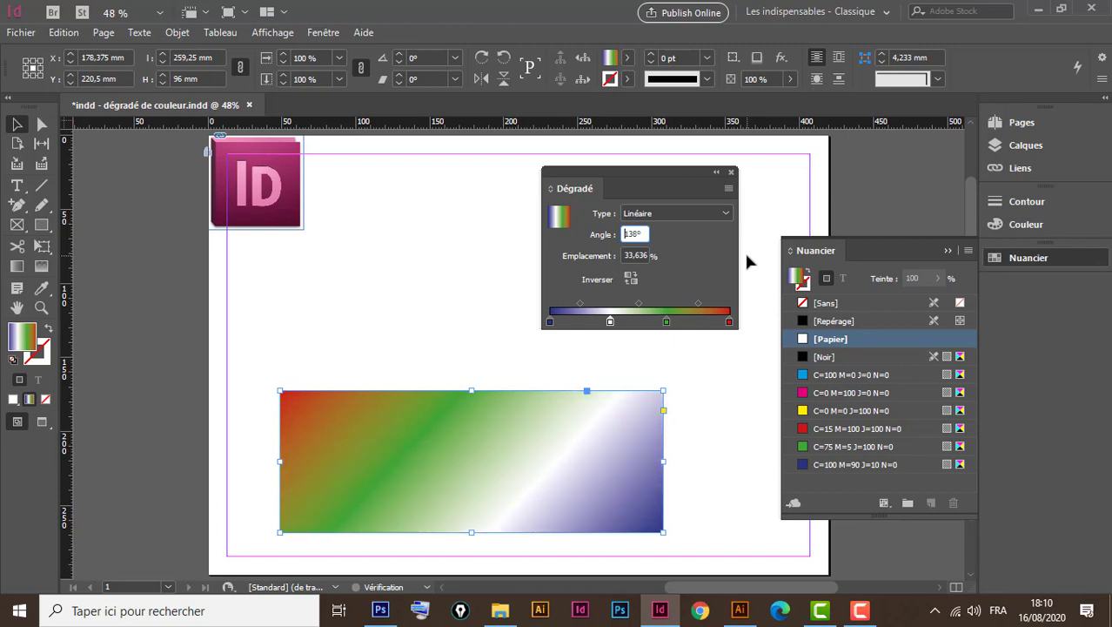
{"action": "key", "text": "Up"}
{"action": "key", "text": "Up"}
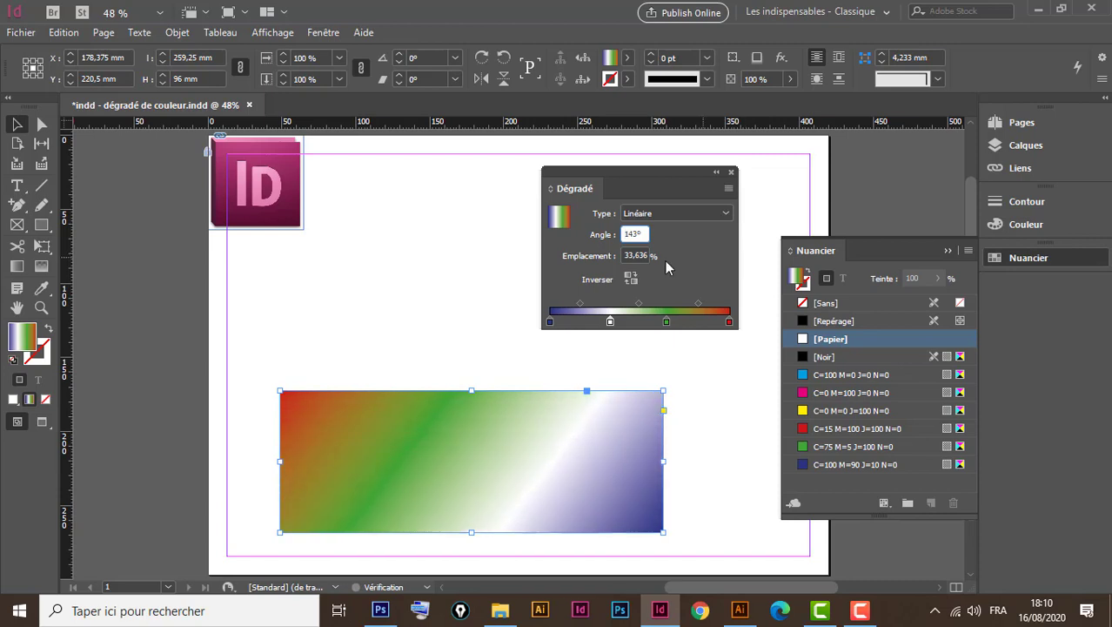
{"action": "double_click", "coordinate": [643, 234]}
{"action": "type", "text": "0"}
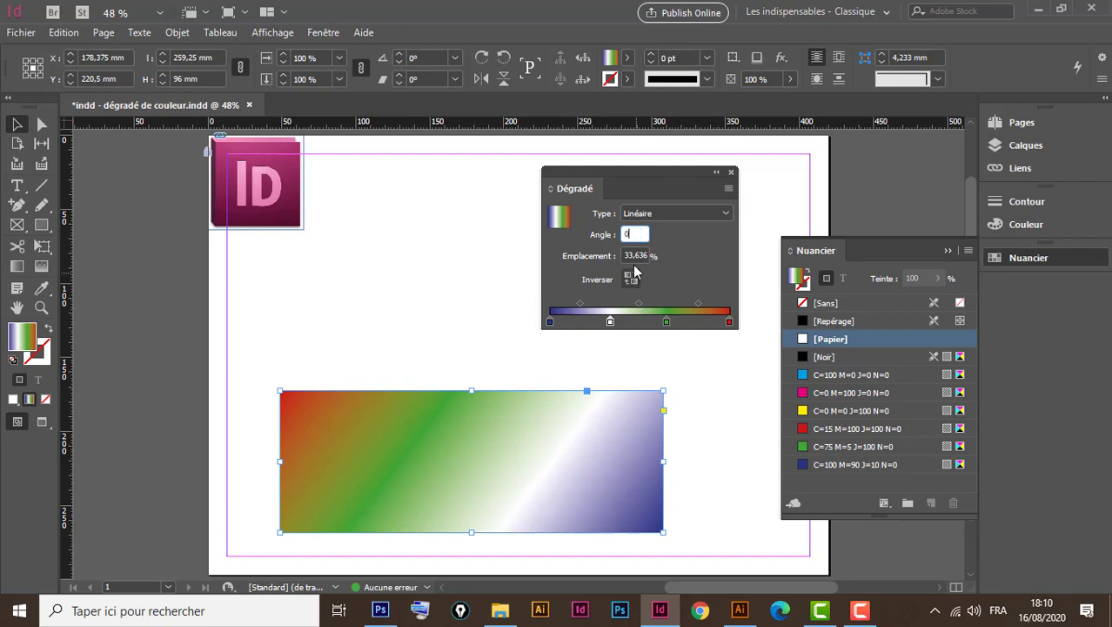
{"action": "key", "text": "Tab"}
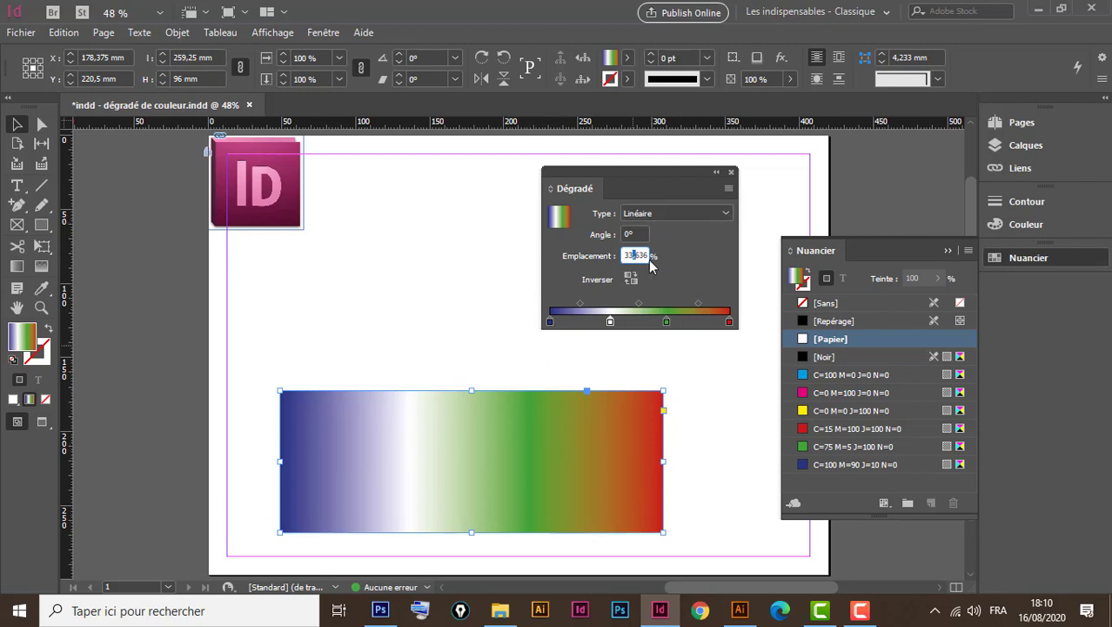
Try the Radial gradient type on the rectangle, and return it to Linéaire
{"action": "left_click", "coordinate": [690, 213]}
{"action": "left_click", "coordinate": [671, 248]}
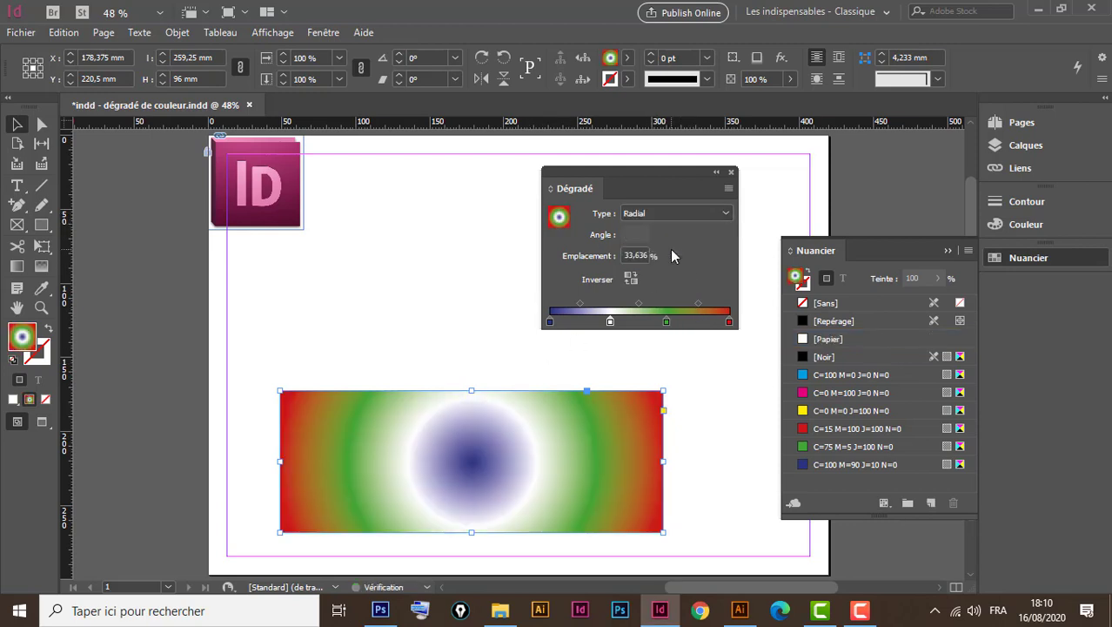
{"action": "left_click", "coordinate": [678, 214]}
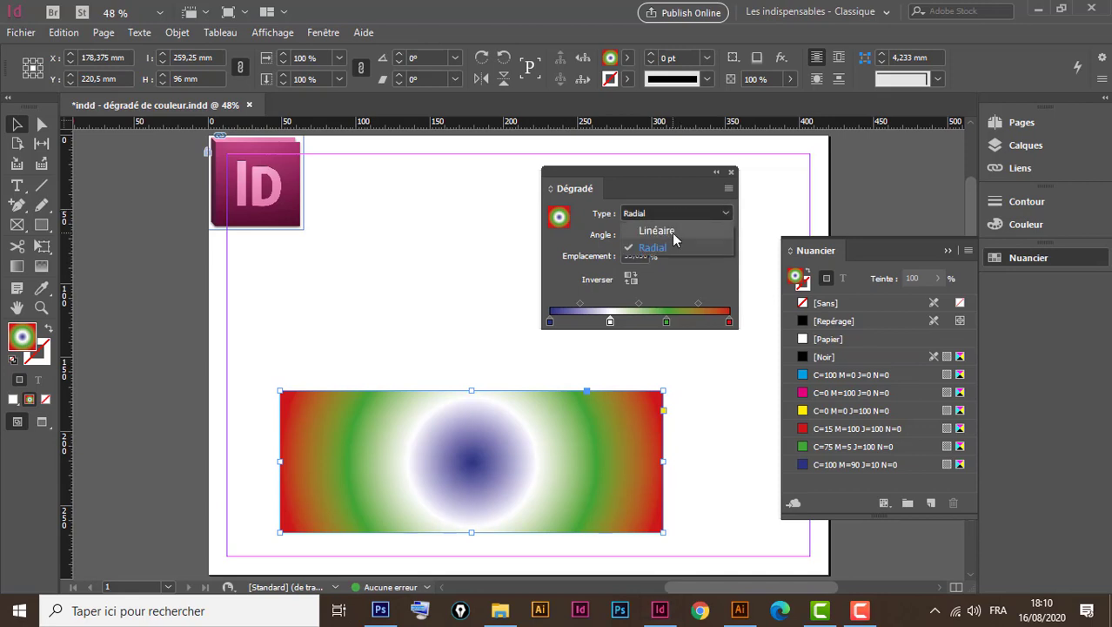
{"action": "left_click", "coordinate": [674, 234]}
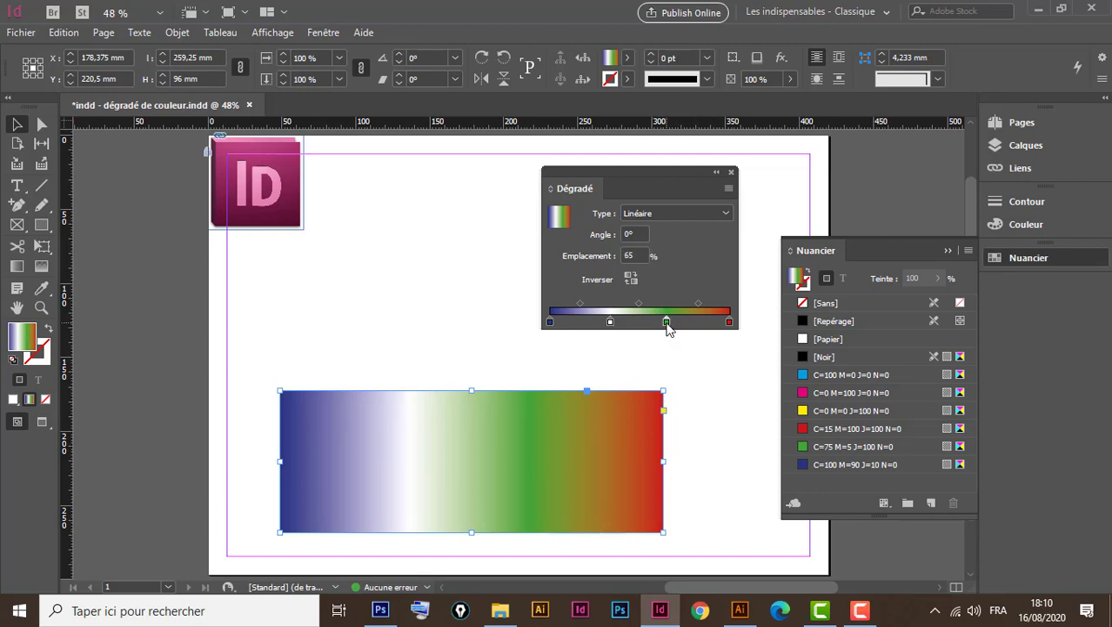
Remove the green stop from the gradient and move the white stop to about 56.4%
{"action": "left_click", "coordinate": [667, 322]}
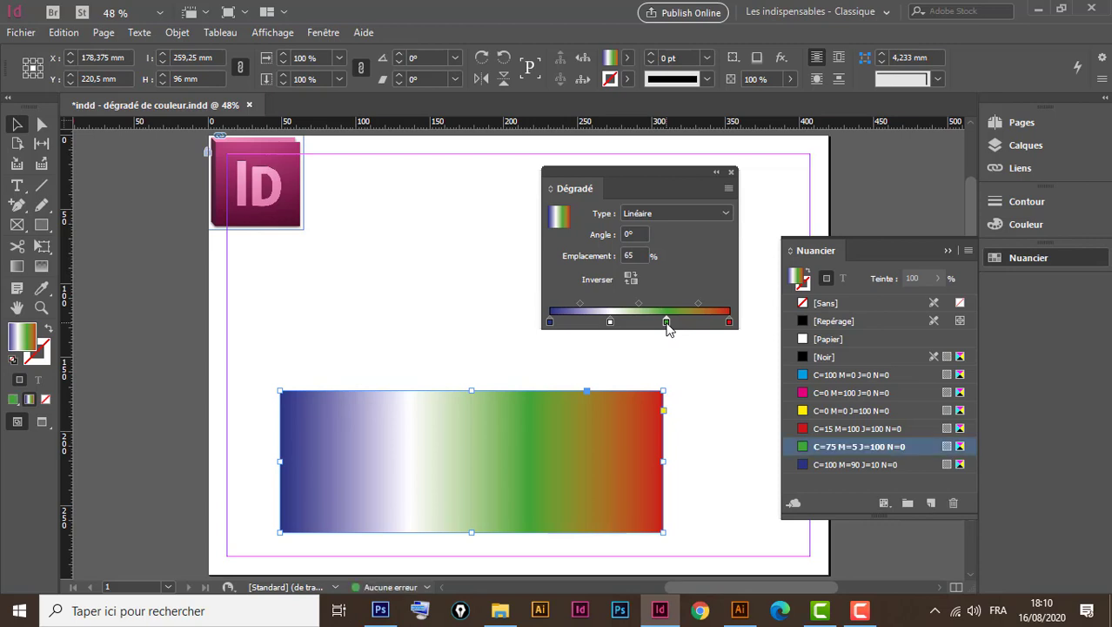
{"action": "left_click_drag", "start_coordinate": [667, 322], "coordinate": [703, 449]}
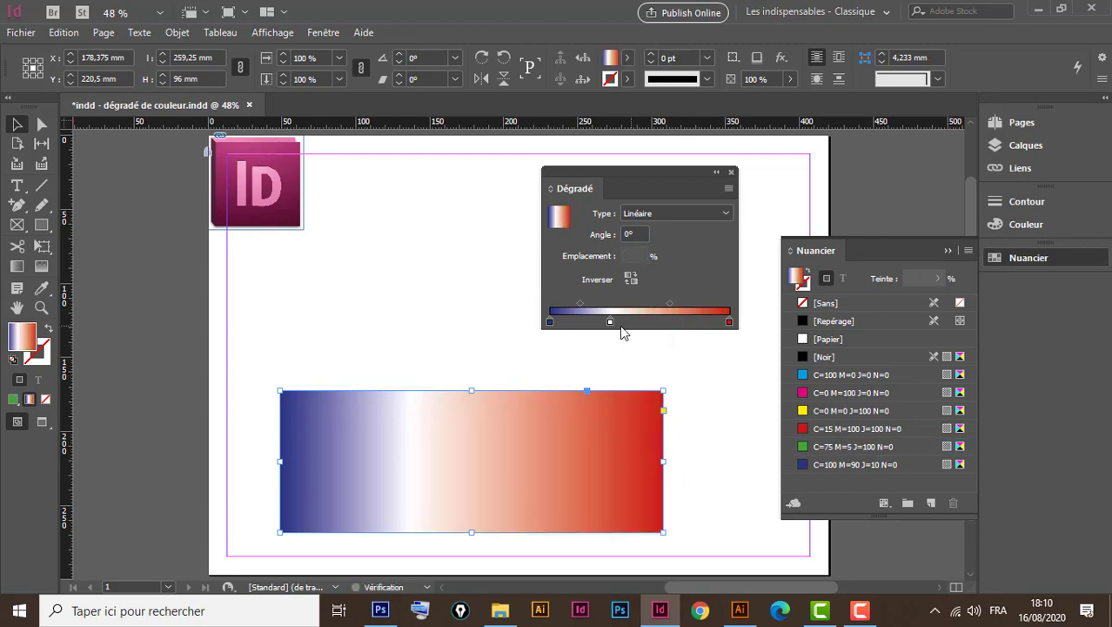
{"action": "left_click_drag", "start_coordinate": [611, 326], "coordinate": [651, 324]}
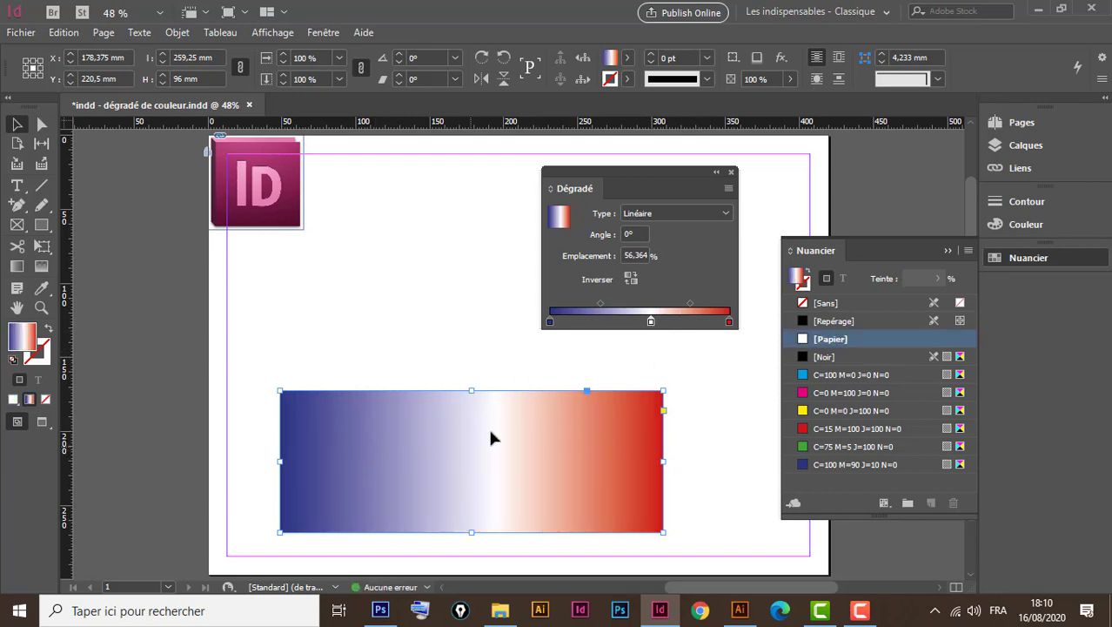
Narrow the white band by moving the blue-white midpoint to 87% and the white-red midpoint to 13%
{"action": "left_click_drag", "start_coordinate": [600, 305], "coordinate": [638, 302]}
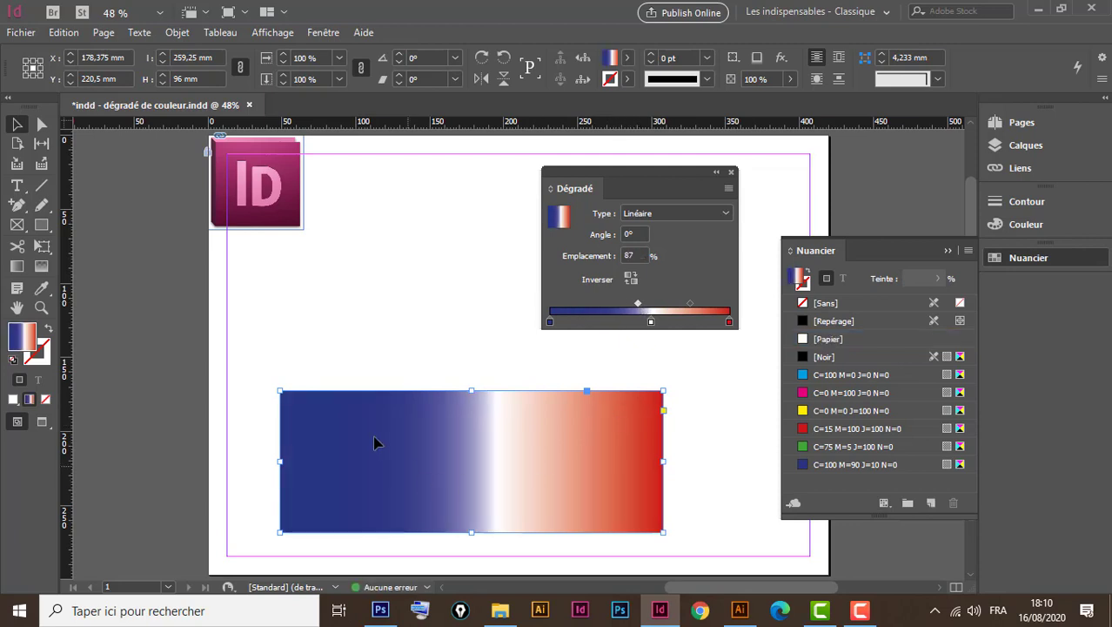
{"action": "left_click_drag", "start_coordinate": [691, 304], "coordinate": [654, 311]}
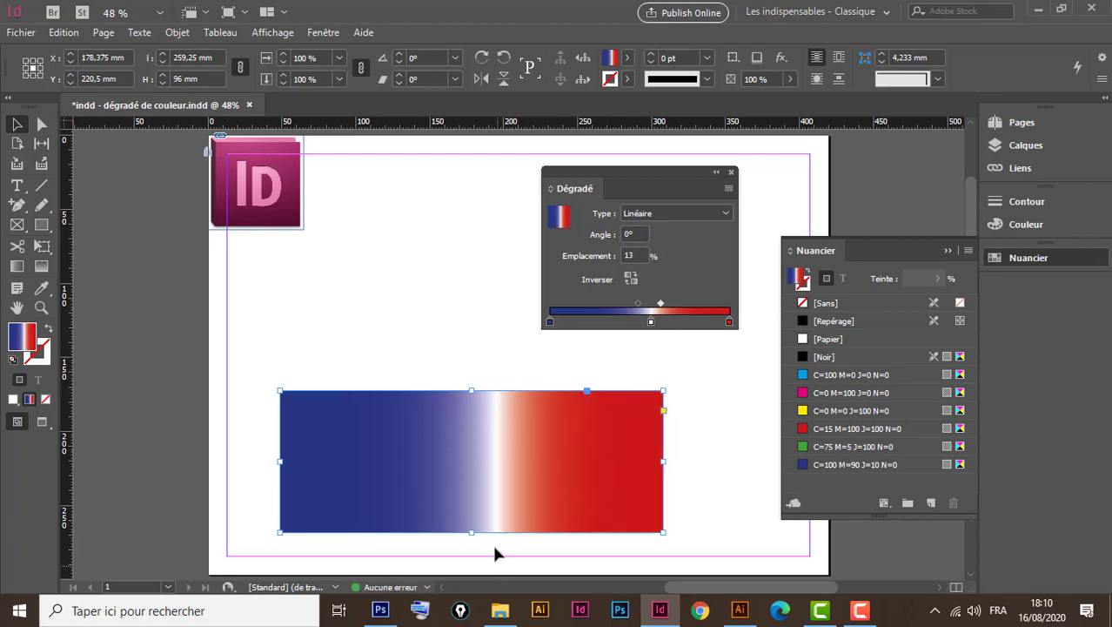
Redraw the gradient across the rectangle in several directions with the Gradient tool, finishing with blue above red at -90°
{"action": "left_click", "coordinate": [19, 268]}
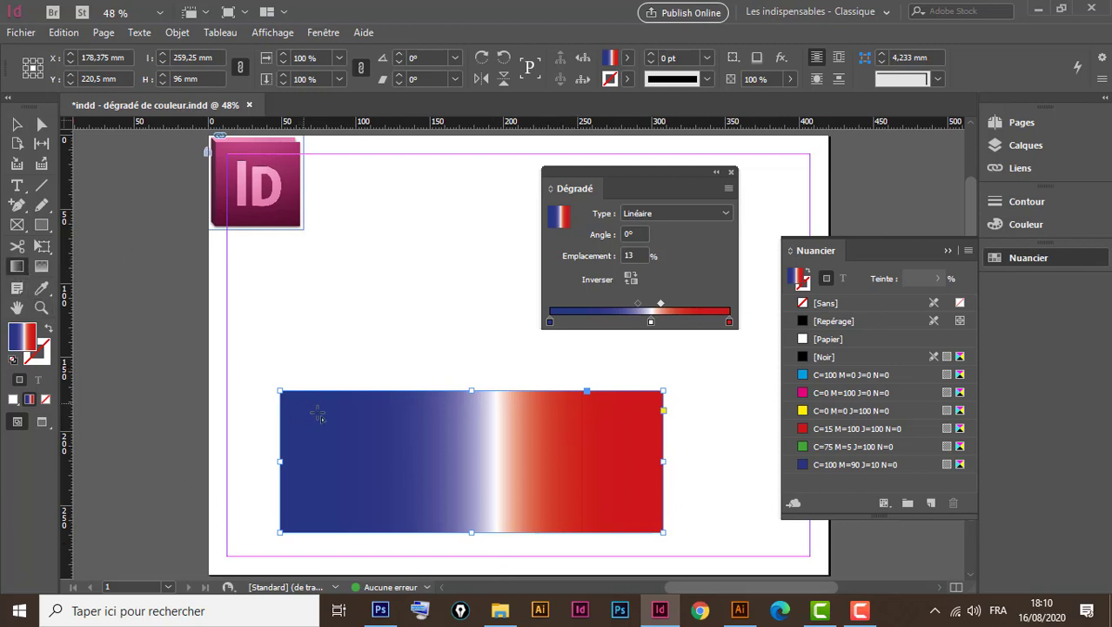
{"action": "left_click_drag", "start_coordinate": [319, 418], "coordinate": [653, 534]}
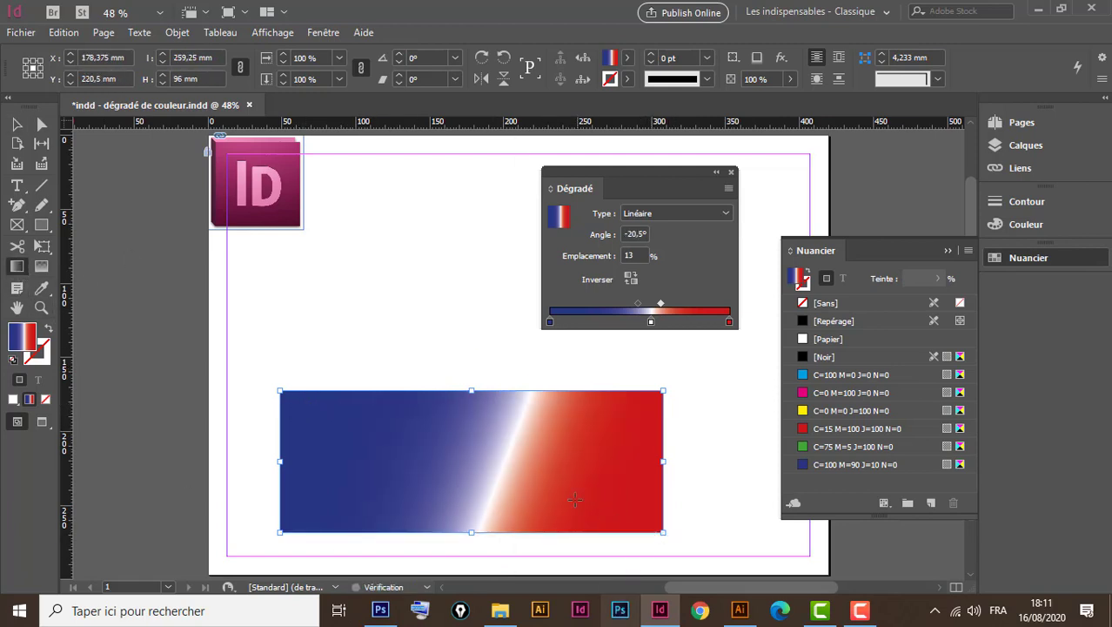
{"action": "left_click_drag", "start_coordinate": [638, 408], "coordinate": [304, 539]}
{"action": "left_click_drag", "start_coordinate": [475, 412], "coordinate": [481, 533]}
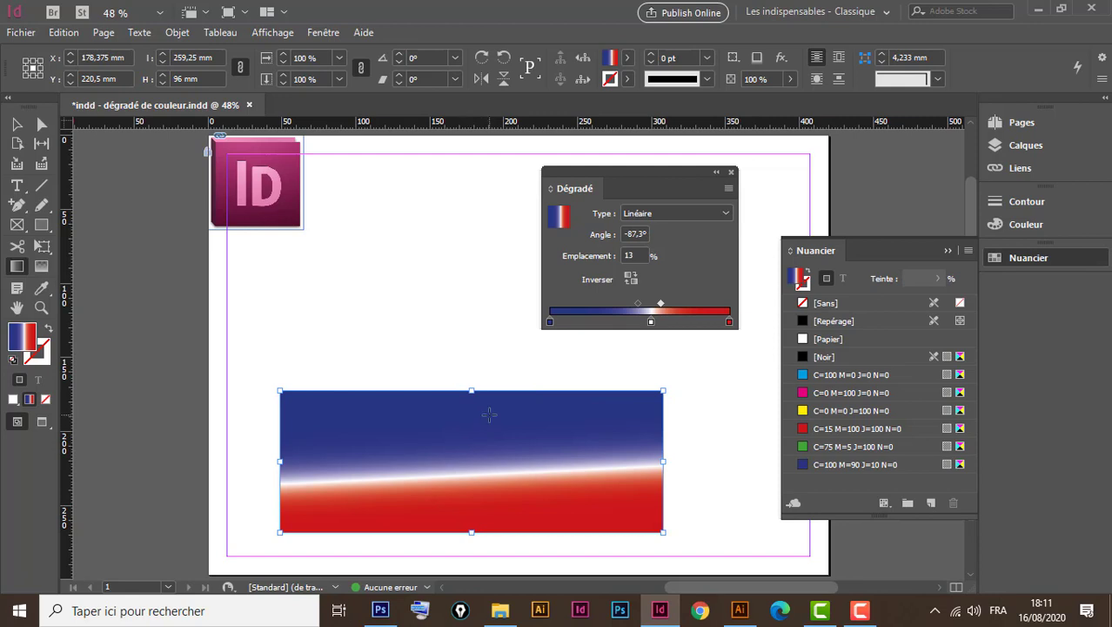
{"action": "left_click_drag", "start_coordinate": [477, 397], "coordinate": [522, 527]}
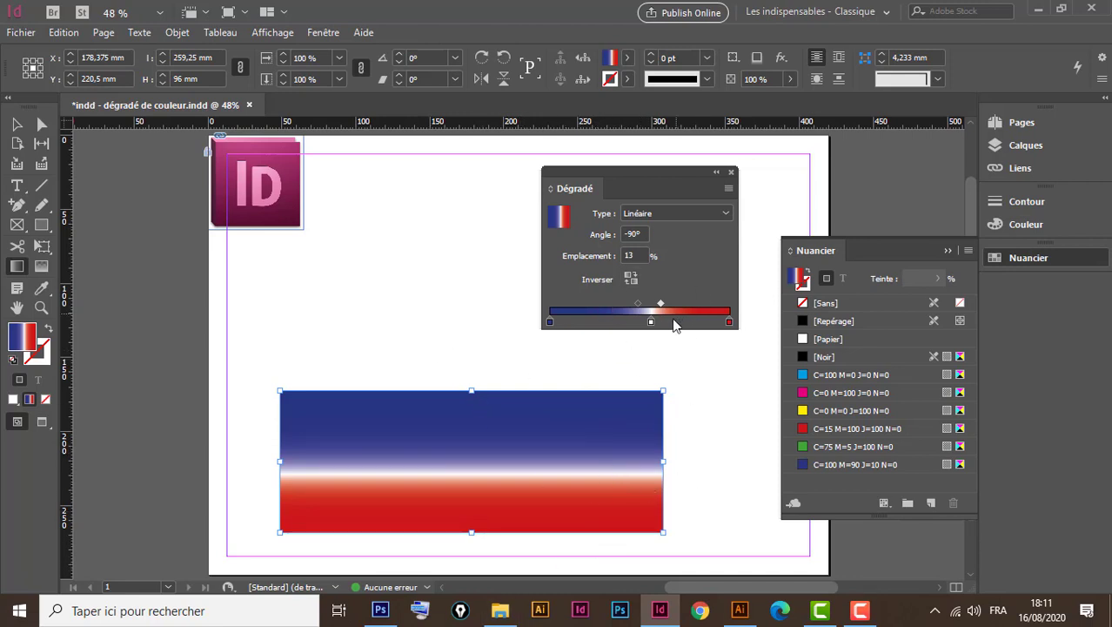
Try reversing the rectangle's gradient, and reverse it back to blue above red
{"action": "left_click", "coordinate": [630, 279]}
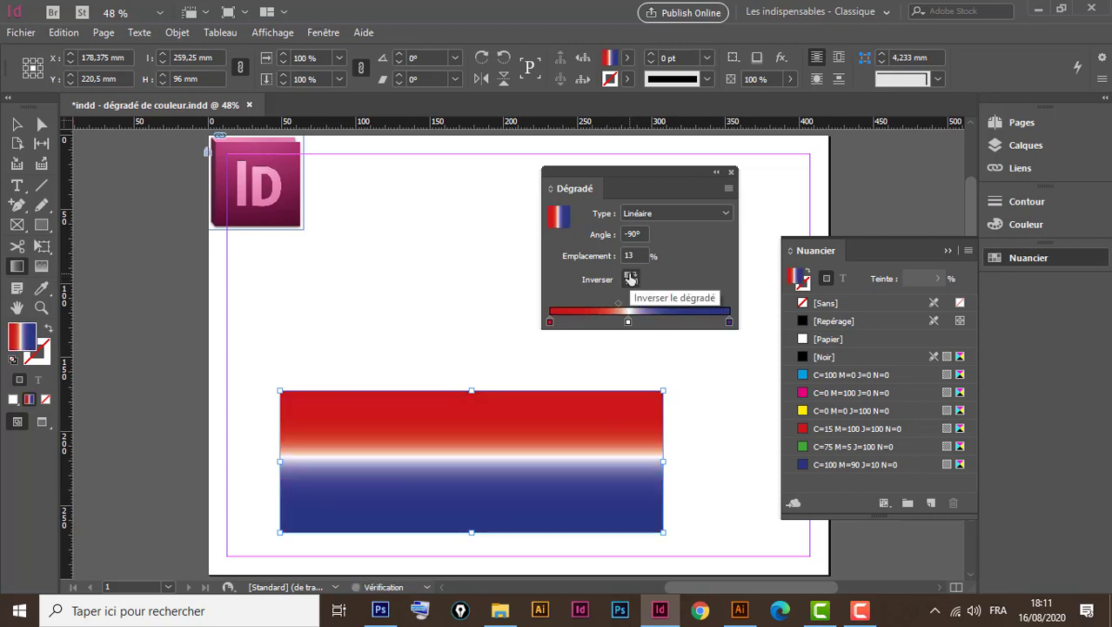
{"action": "left_click", "coordinate": [630, 278]}
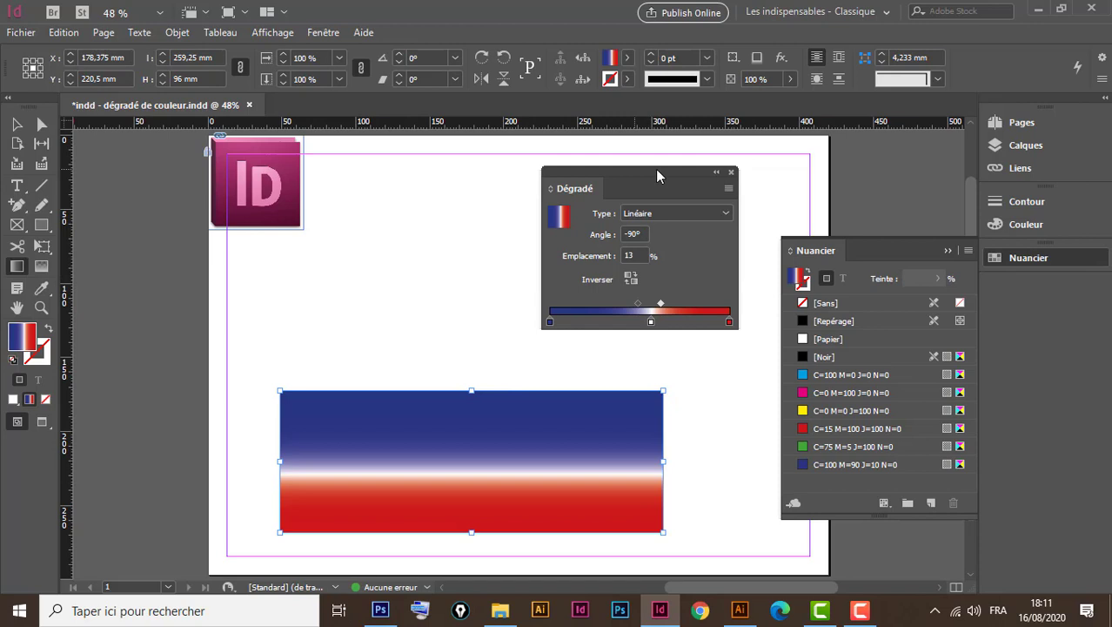
Narrow the gradient rectangle to about 100.5 mm wide and move it just below the ID logo, against the page margin
{"action": "left_click_drag", "start_coordinate": [657, 177], "coordinate": [556, 158]}
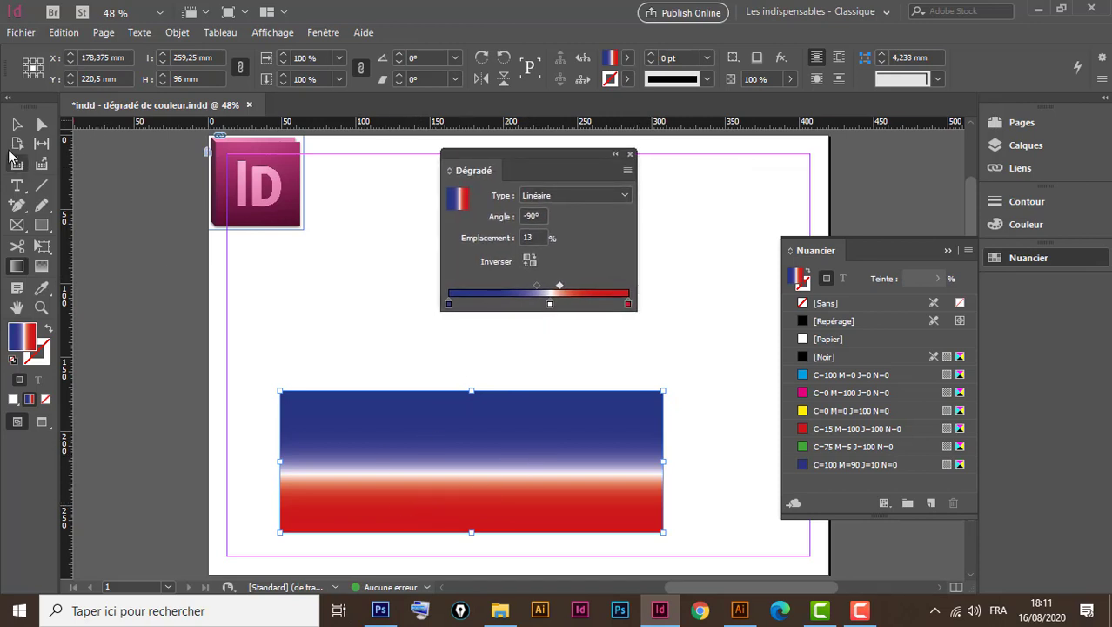
{"action": "left_click", "coordinate": [19, 125]}
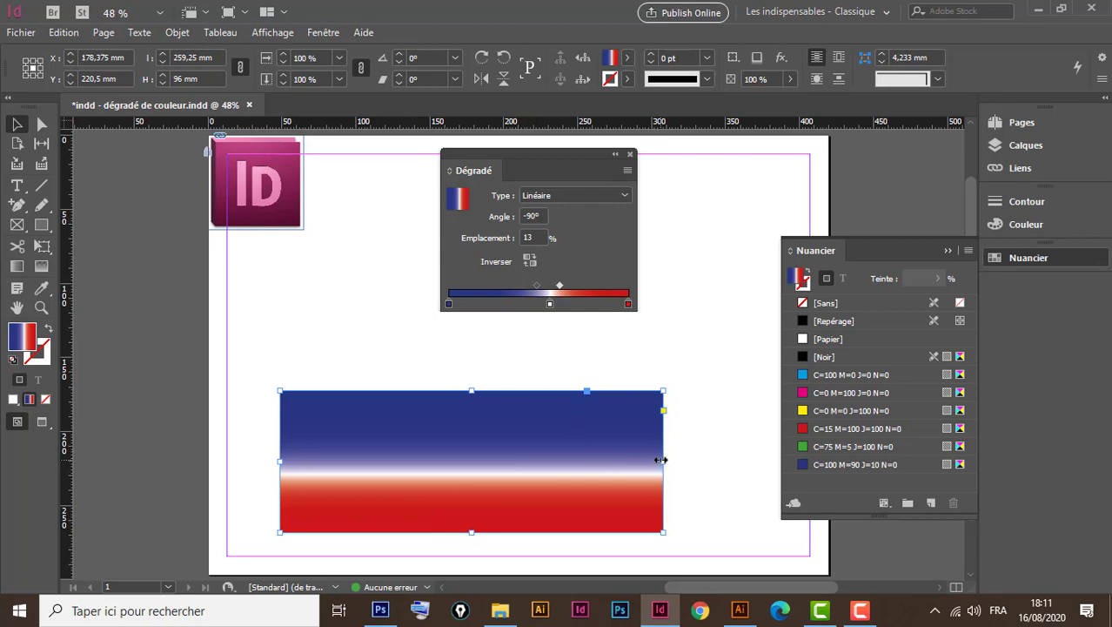
{"action": "left_click_drag", "start_coordinate": [663, 460], "coordinate": [429, 447]}
{"action": "left_click_drag", "start_coordinate": [361, 441], "coordinate": [308, 312]}
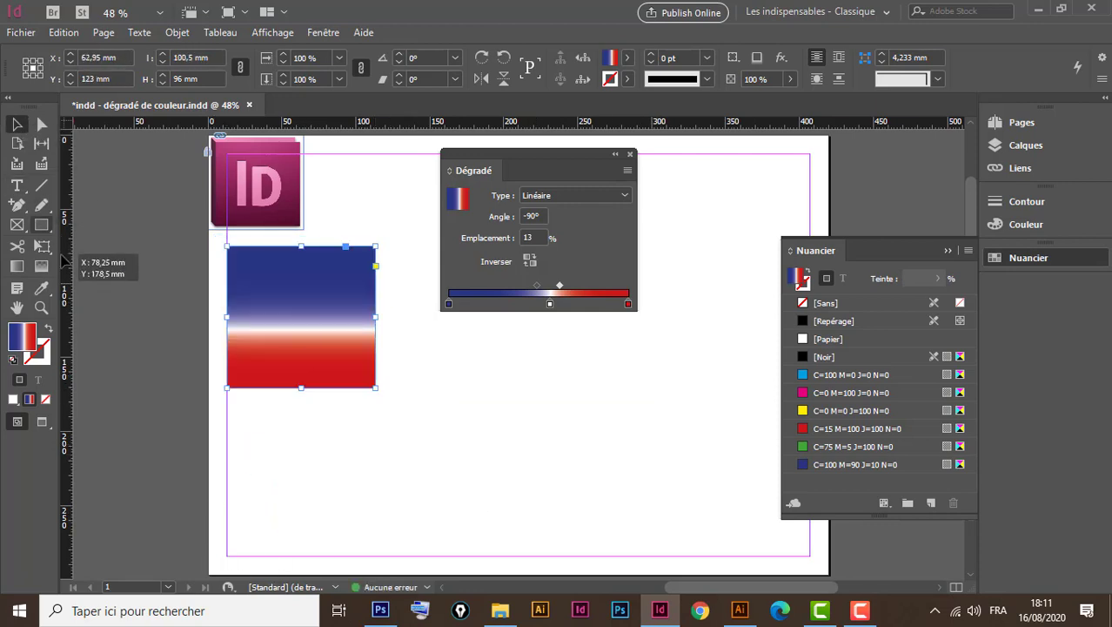
Draw an ellipse about 135 by 126 mm in the lower middle of the page
{"action": "left_click", "coordinate": [41, 224]}
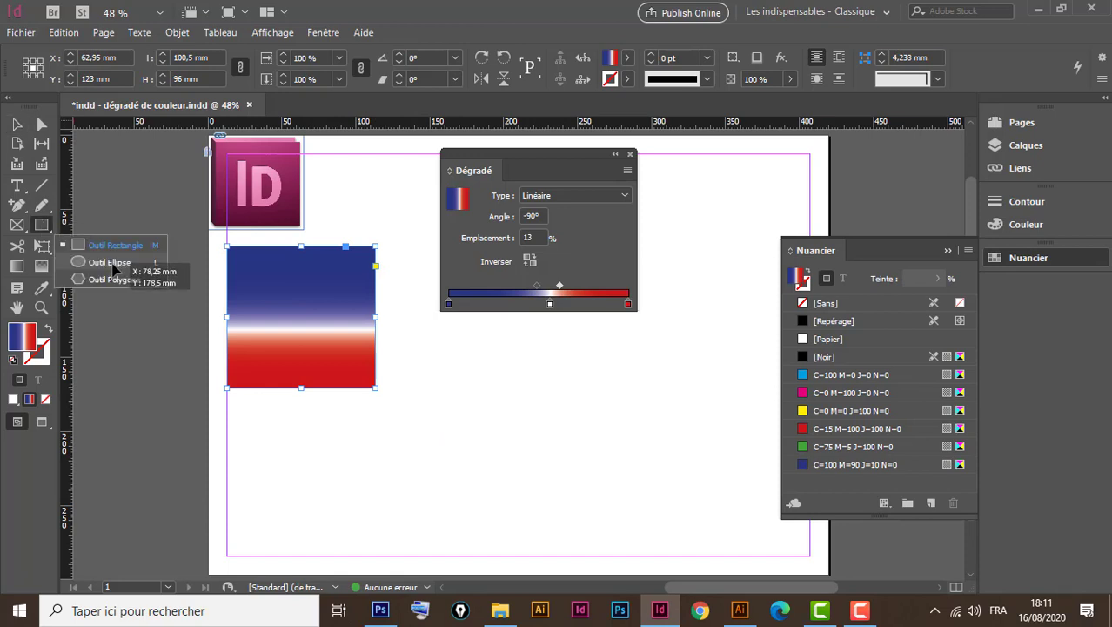
{"action": "left_click", "coordinate": [109, 262]}
{"action": "mouse_move", "coordinate": [426, 360]}
{"action": "left_mouse_down"}
{"action": "mouse_move", "coordinate": [529, 490]}
{"action": "mouse_move", "coordinate": [624, 546]}
{"action": "left_mouse_up"}
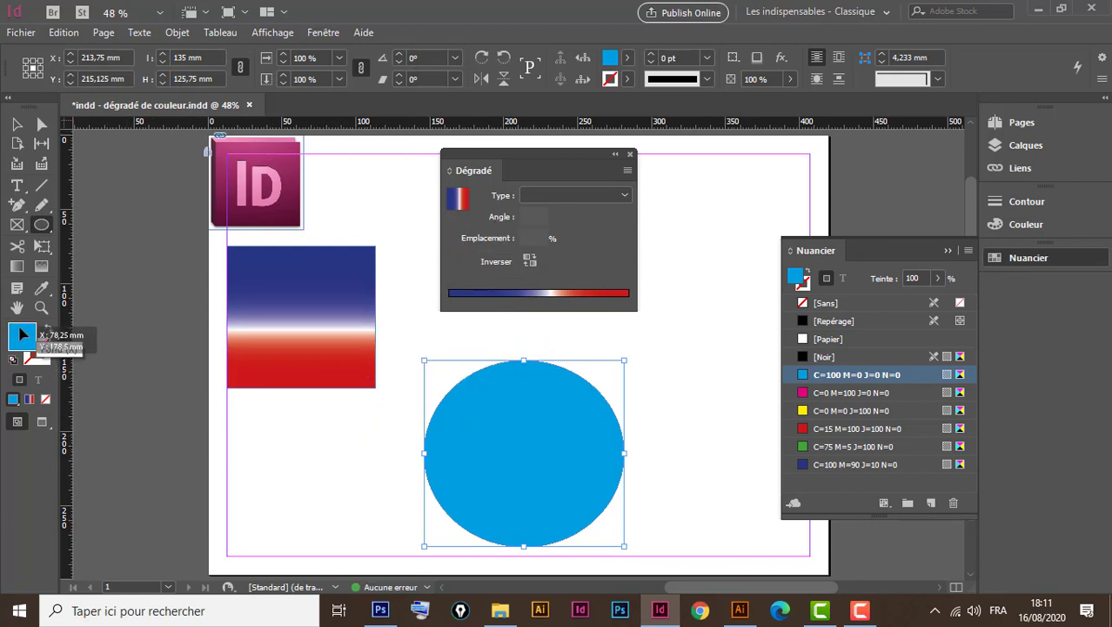
Swap the ellipse's cyan fill to its stroke and set the stroke weight to 50 pt
{"action": "left_click", "coordinate": [48, 329]}
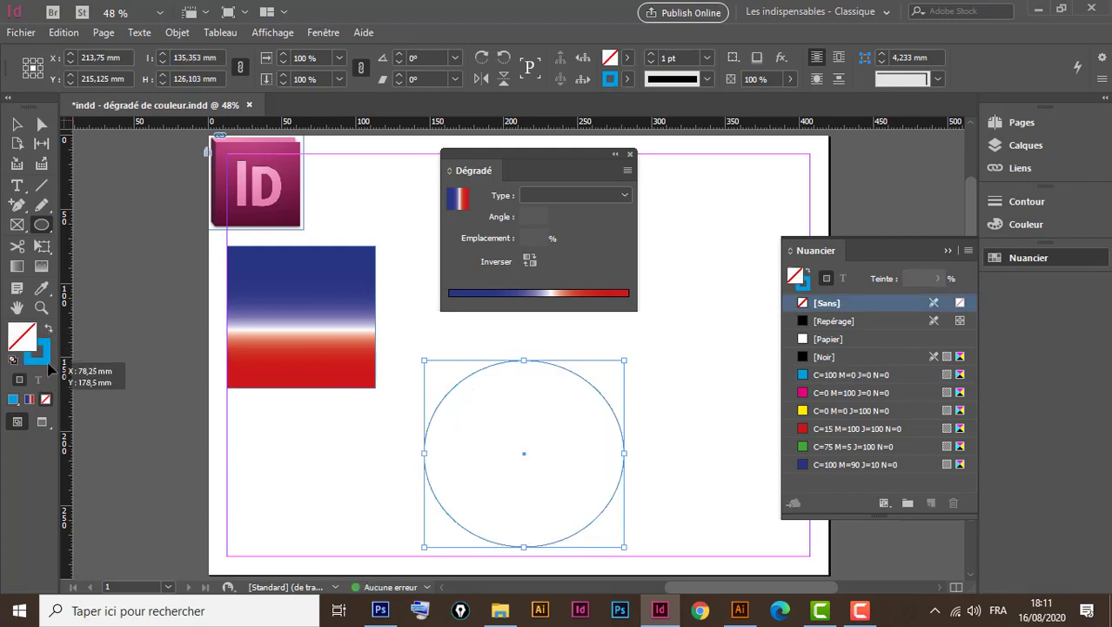
{"action": "left_click", "coordinate": [46, 364]}
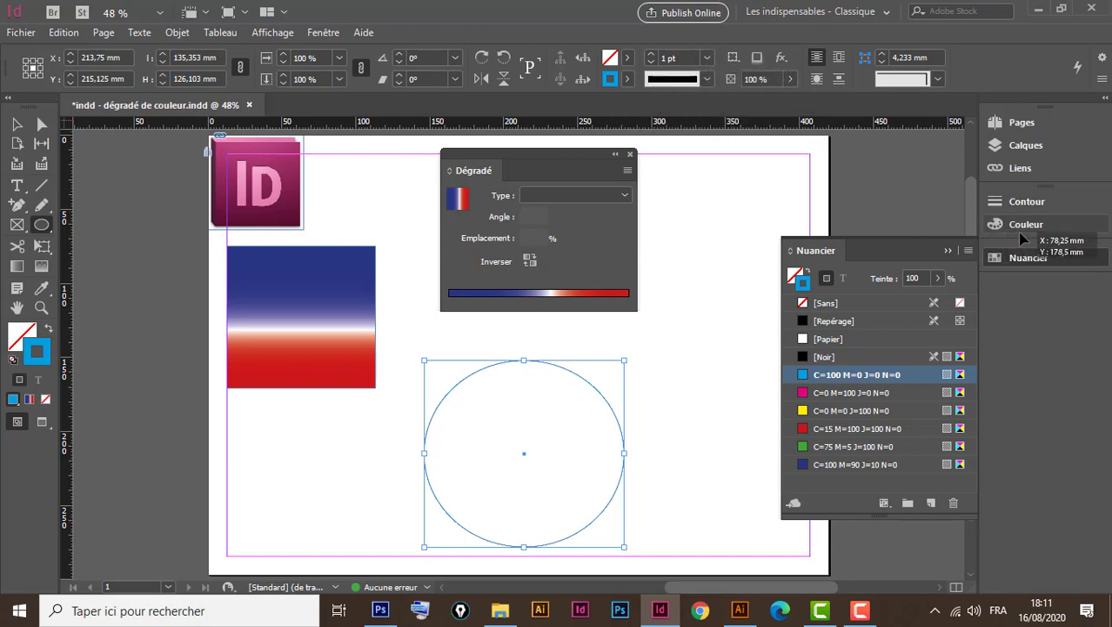
{"action": "left_click", "coordinate": [1023, 201]}
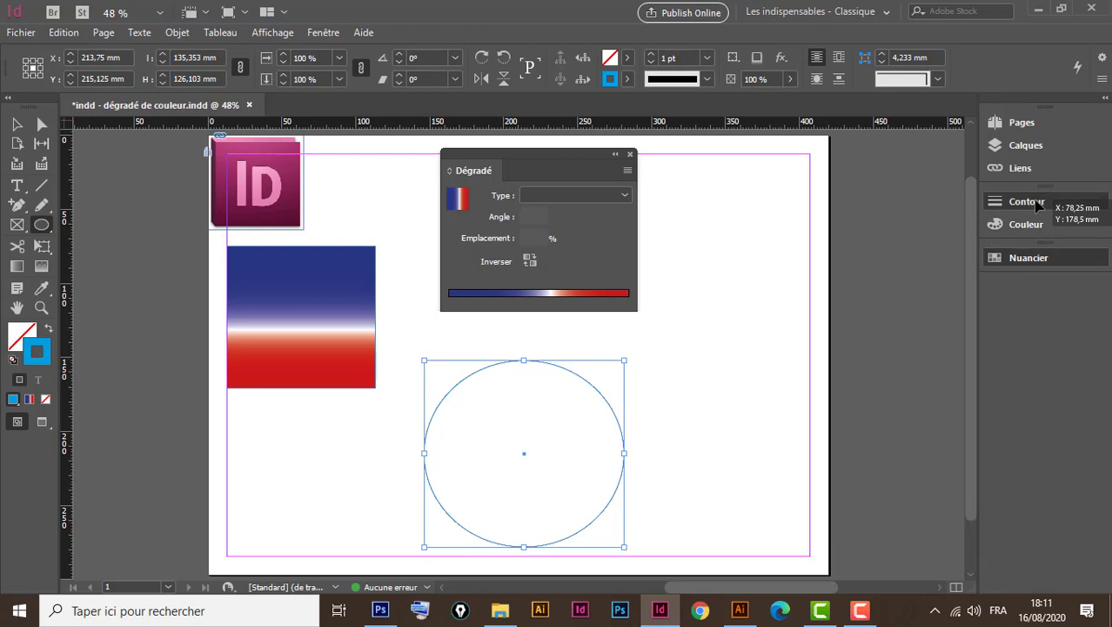
{"action": "left_click", "coordinate": [909, 219]}
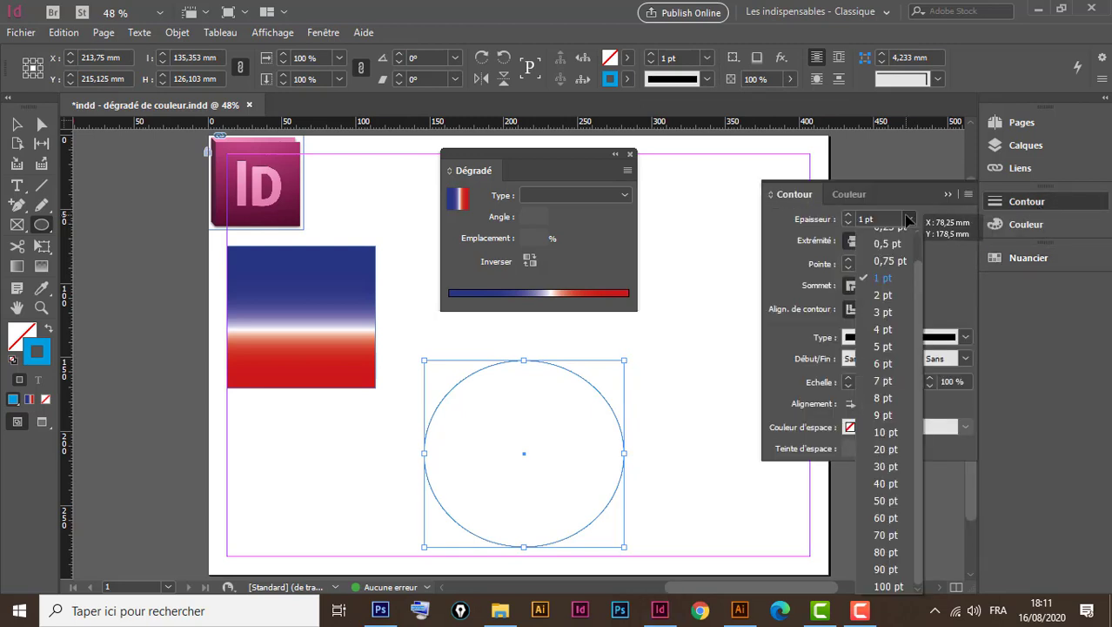
{"action": "left_click", "coordinate": [881, 503]}
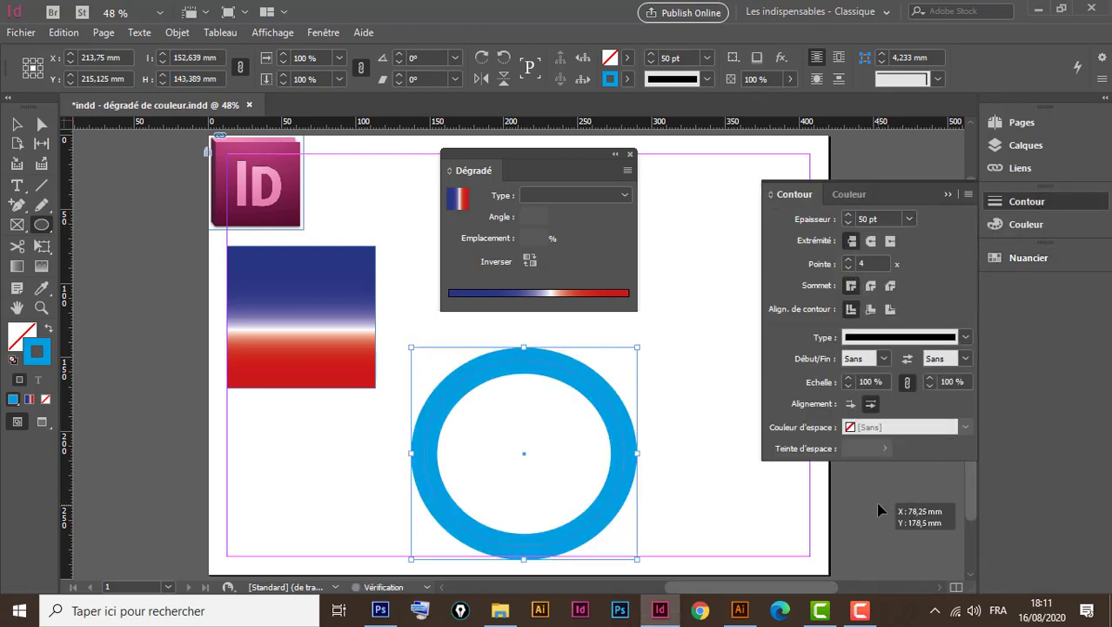
{"action": "left_click", "coordinate": [949, 194]}
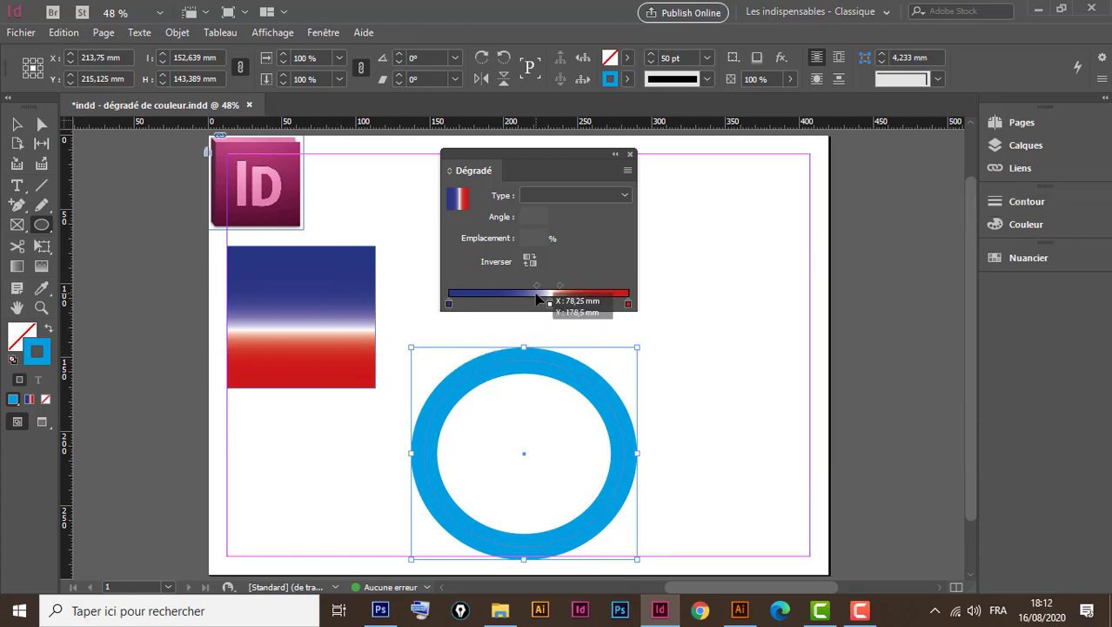
Apply the blue-white-red linear gradient to the ellipse's stroke, and try reversing it and back
{"action": "left_click", "coordinate": [537, 296]}
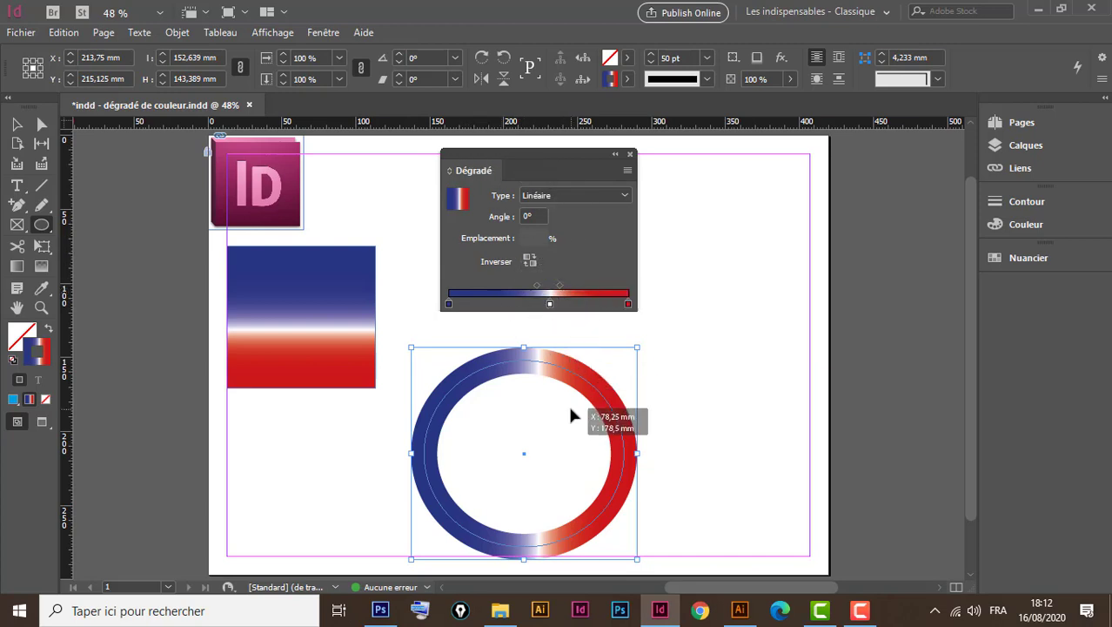
{"action": "left_click", "coordinate": [530, 262]}
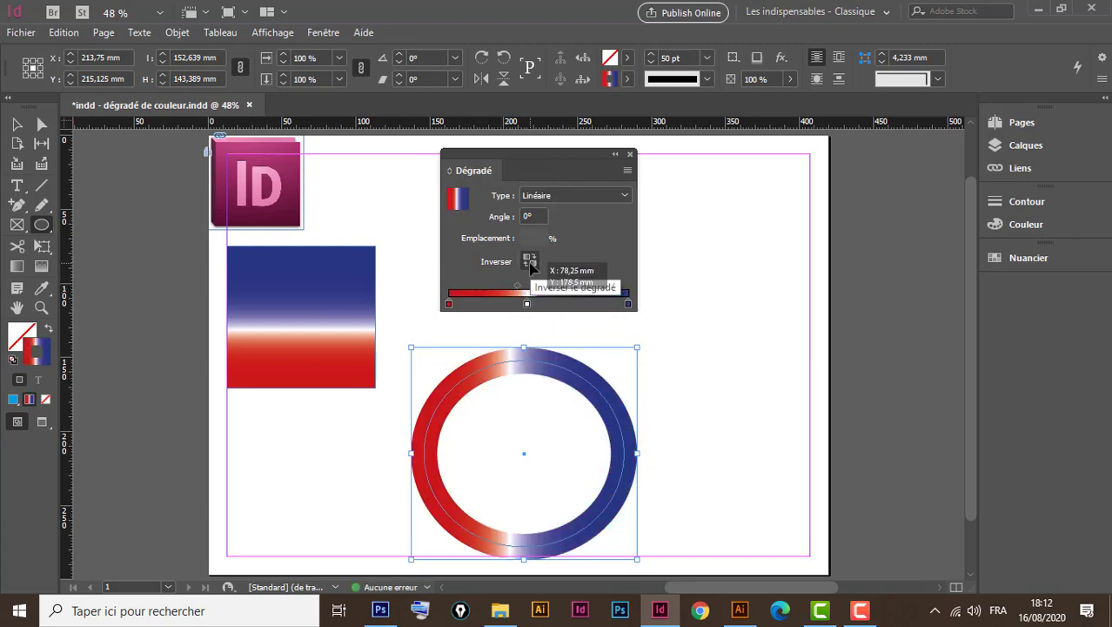
{"action": "left_click", "coordinate": [530, 261]}
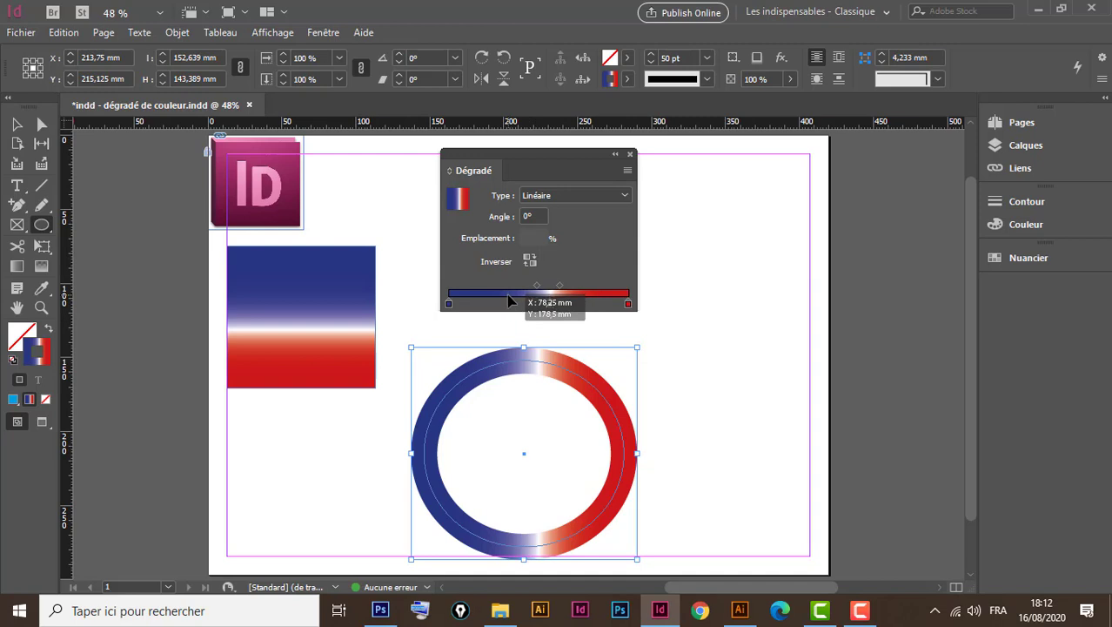
Add a yellow stop between blue and white and a cyan stop at about 76.8% to the ellipse's stroke gradient
{"action": "left_click", "coordinate": [509, 302]}
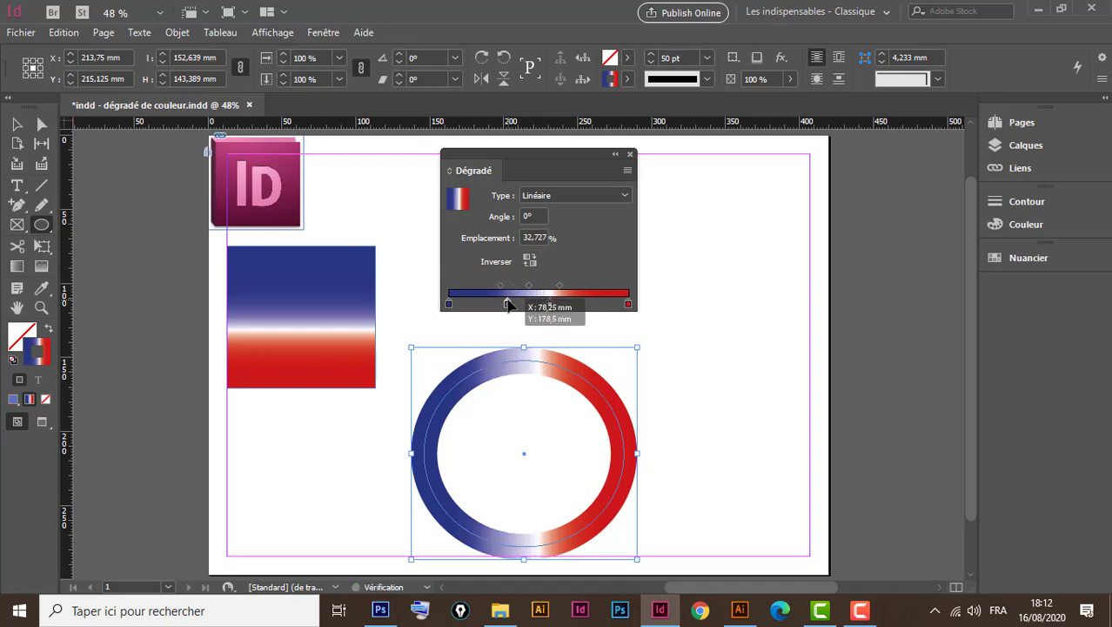
{"action": "left_click", "coordinate": [1018, 258]}
{"action": "left_click", "coordinate": [842, 412]}
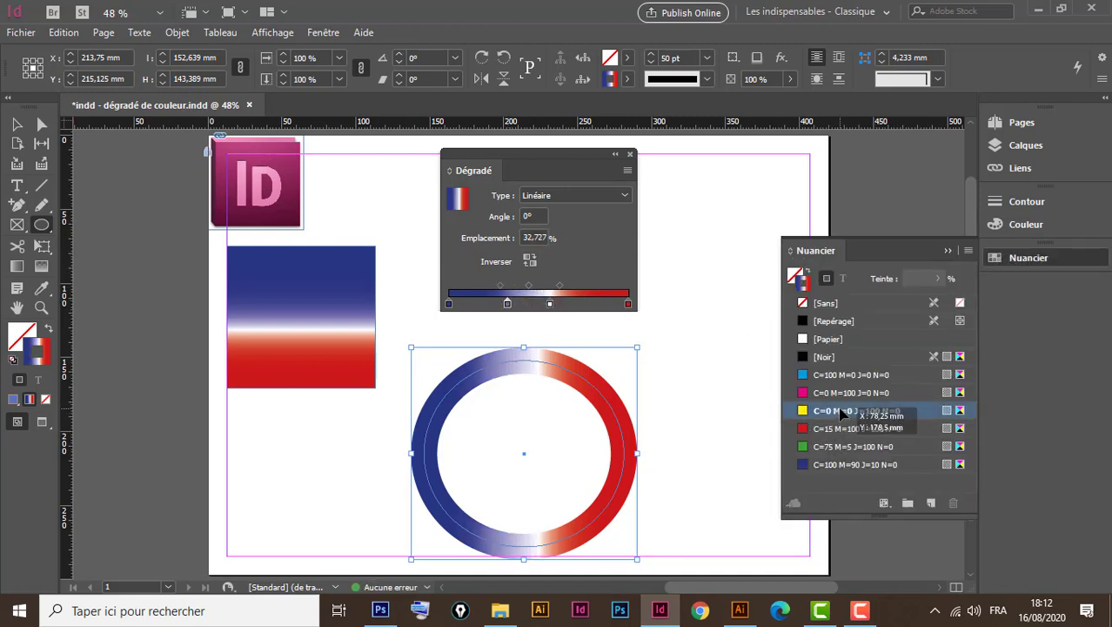
{"action": "left_click_drag", "start_coordinate": [843, 415], "coordinate": [589, 309]}
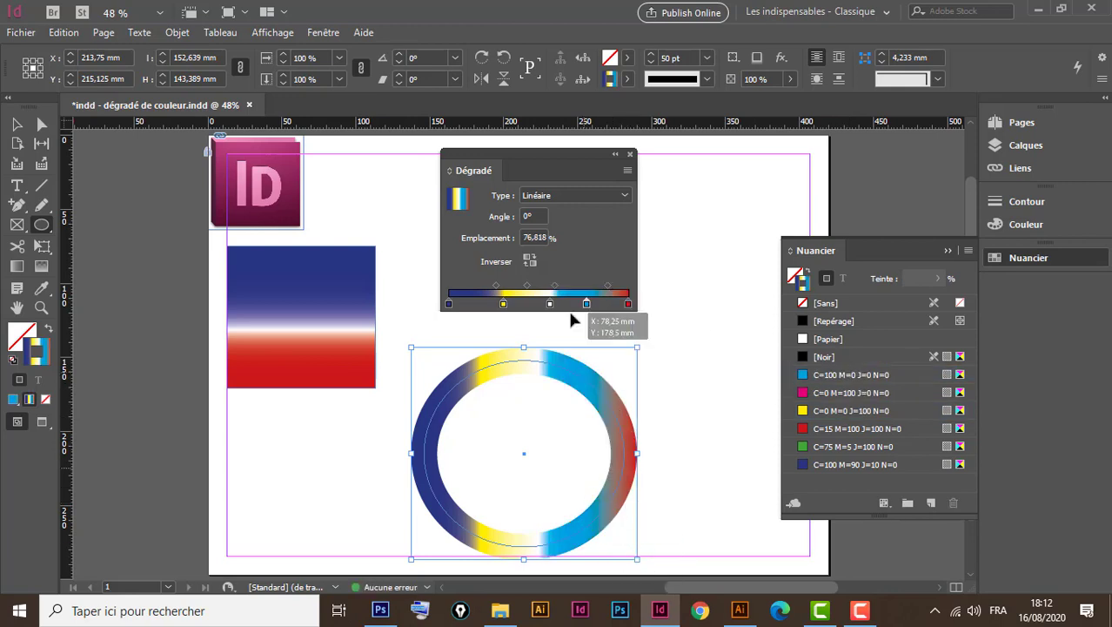
Reverse the stroke gradient and redraw it diagonally across the ellipse with the Gradient tool, finishing at about -137.7°
{"action": "left_click", "coordinate": [529, 261]}
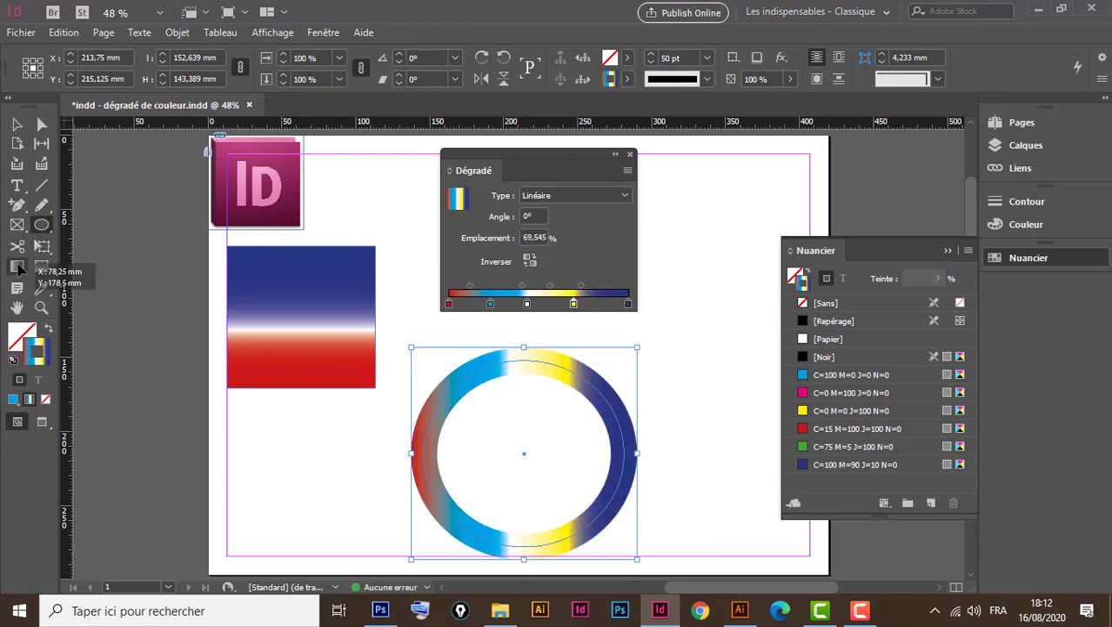
{"action": "left_click_drag", "start_coordinate": [458, 370], "coordinate": [625, 512]}
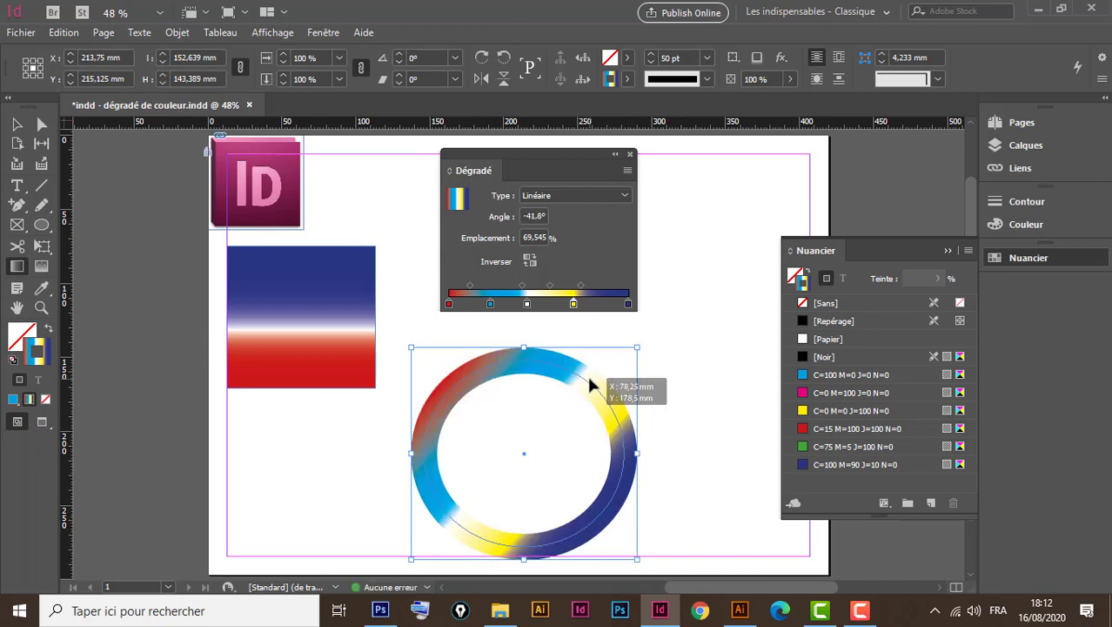
{"action": "left_click_drag", "start_coordinate": [586, 373], "coordinate": [435, 513]}
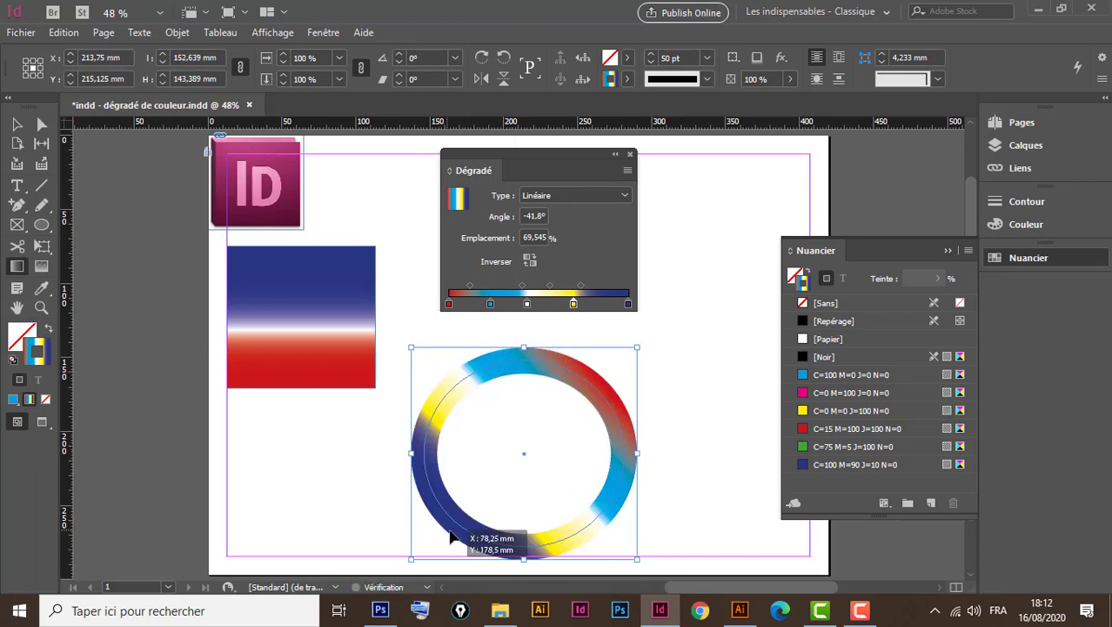
Delete the gradient rectangle and the ellipse from the page
{"action": "left_click", "coordinate": [17, 124]}
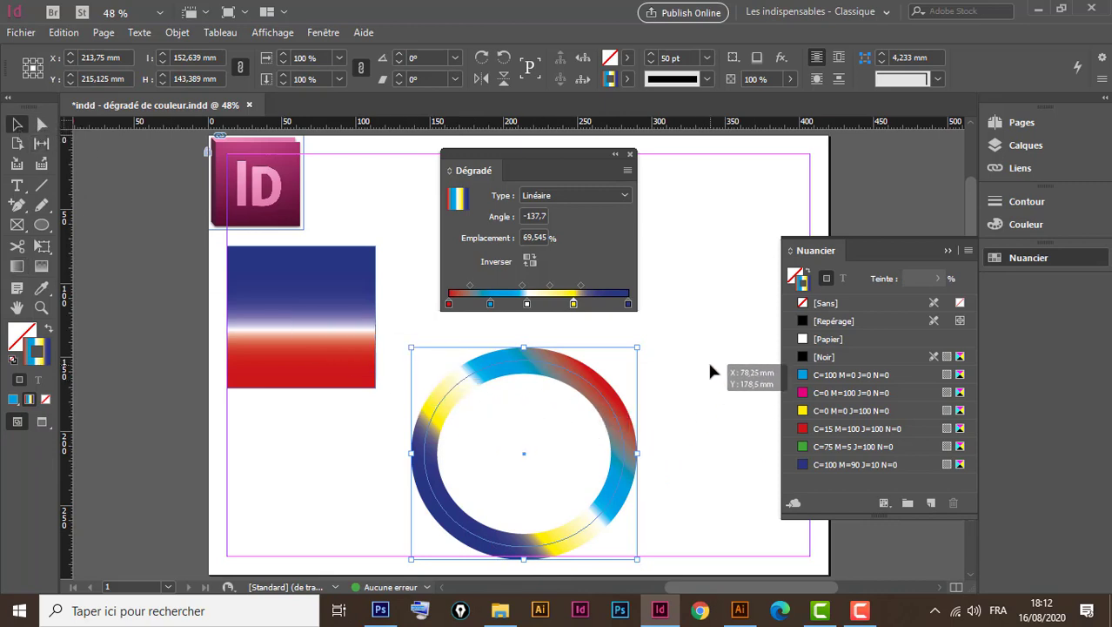
{"action": "left_click_drag", "start_coordinate": [698, 360], "coordinate": [283, 453]}
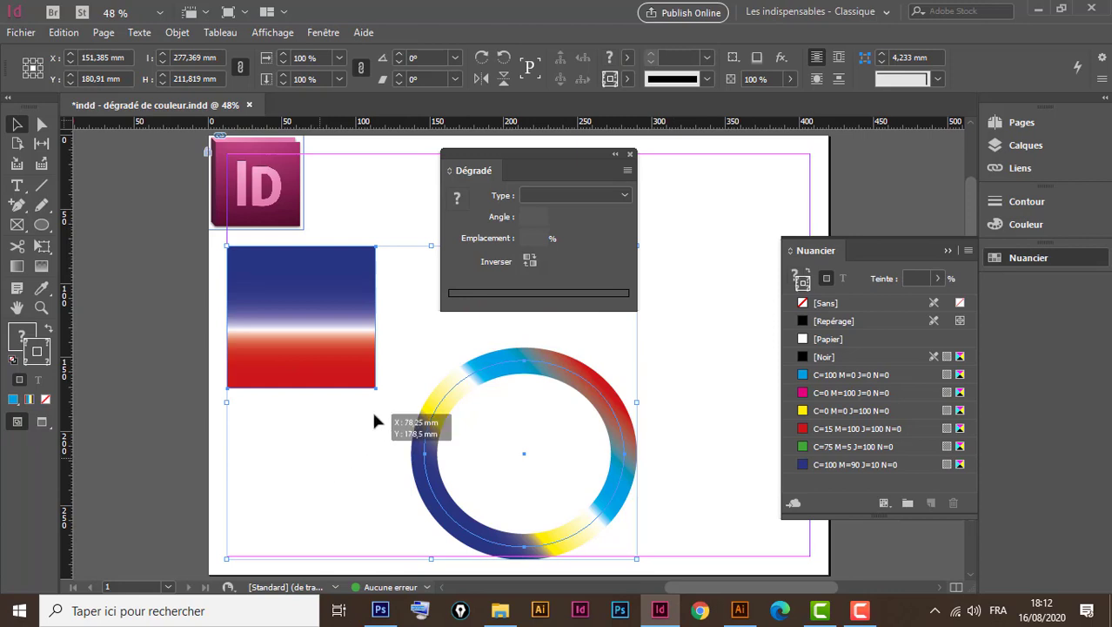
{"action": "key", "text": "Delete"}
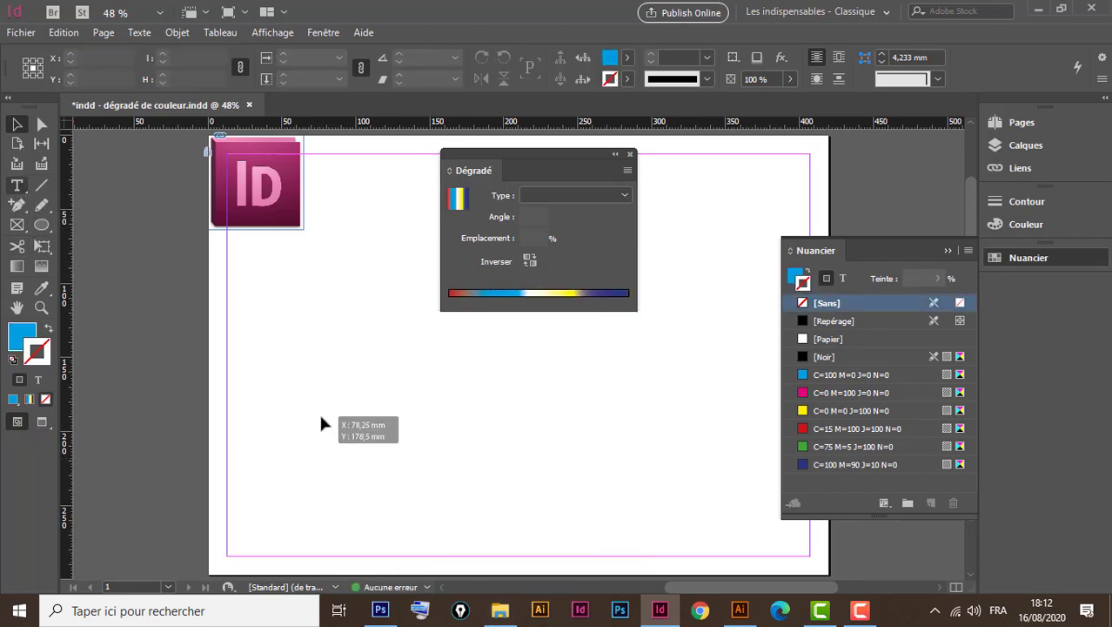
Create a text frame about 263 by 81 mm in the lower page and enter "TEXTE" at 72 pt
{"action": "left_click", "coordinate": [18, 185]}
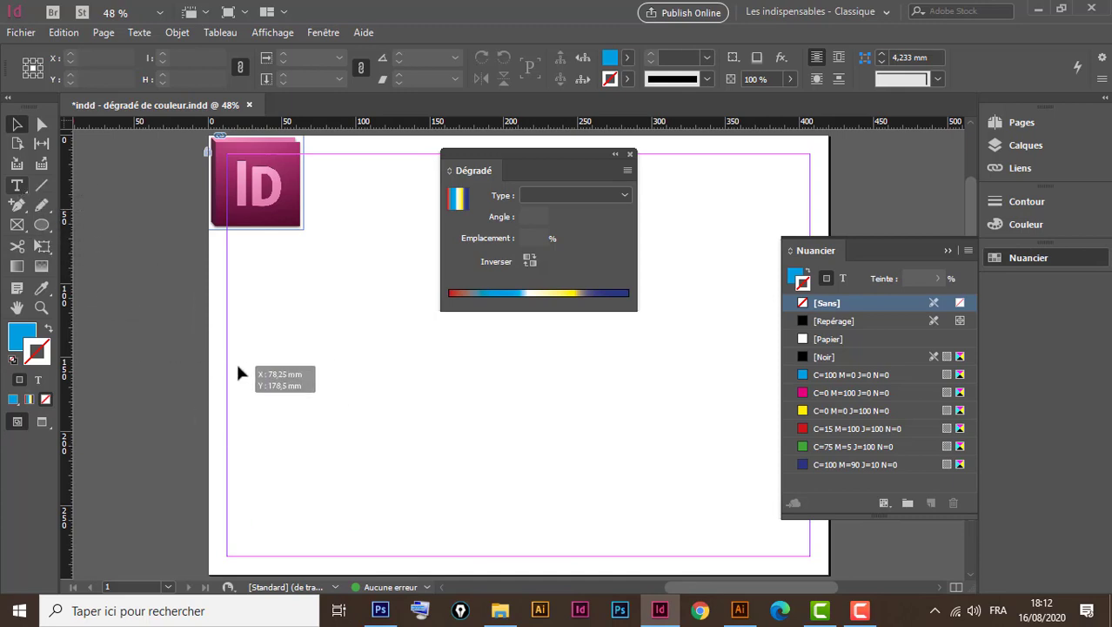
{"action": "left_click_drag", "start_coordinate": [285, 394], "coordinate": [671, 507]}
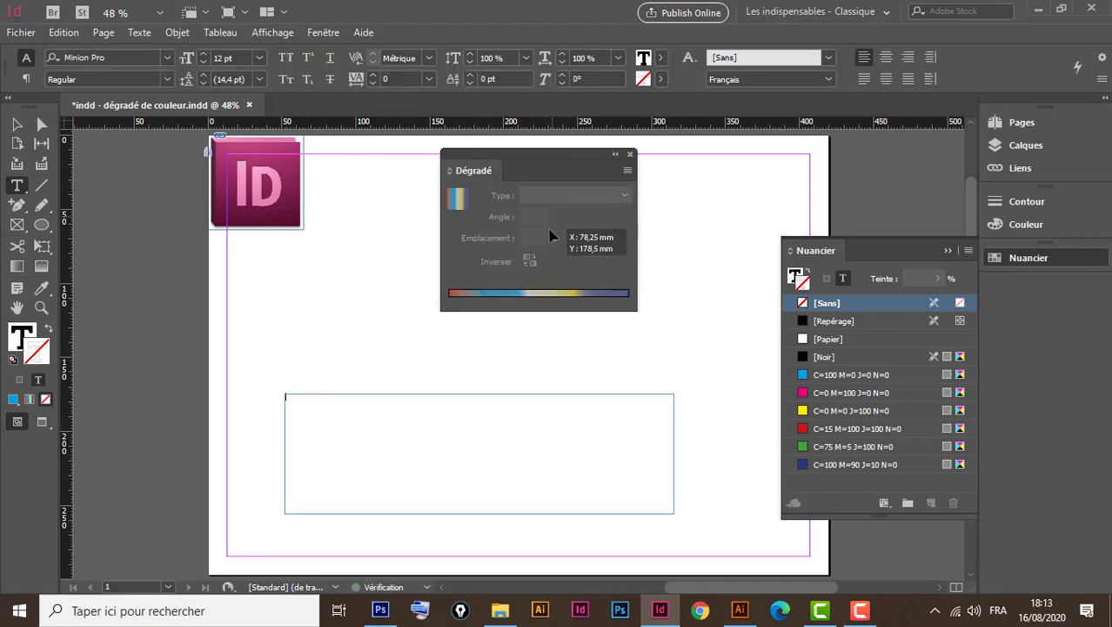
{"action": "left_click", "coordinate": [258, 57]}
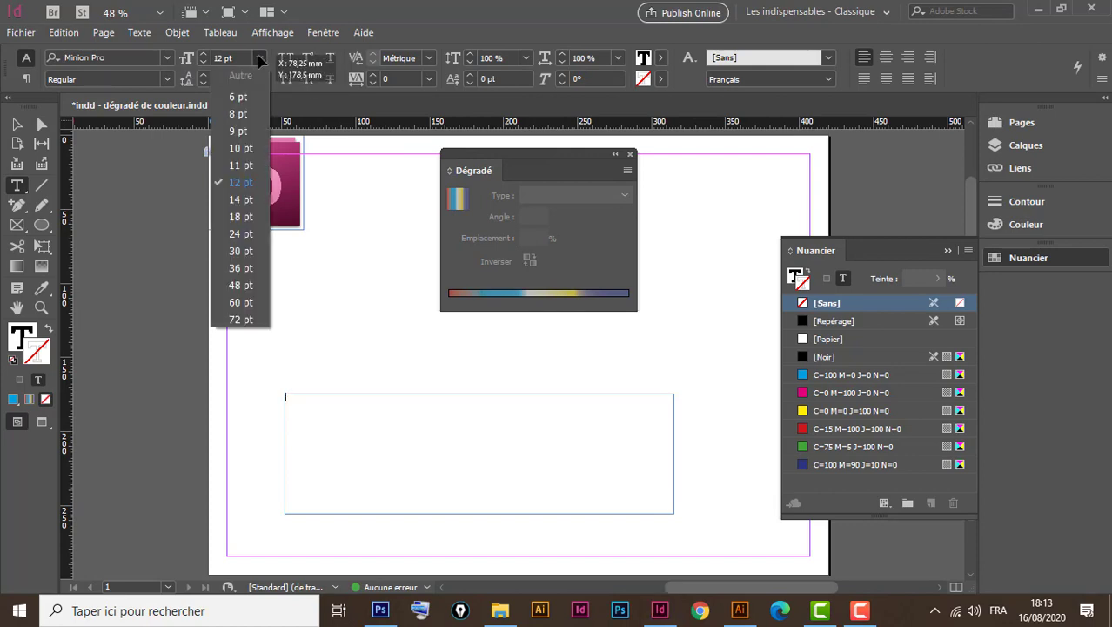
{"action": "left_click", "coordinate": [242, 319]}
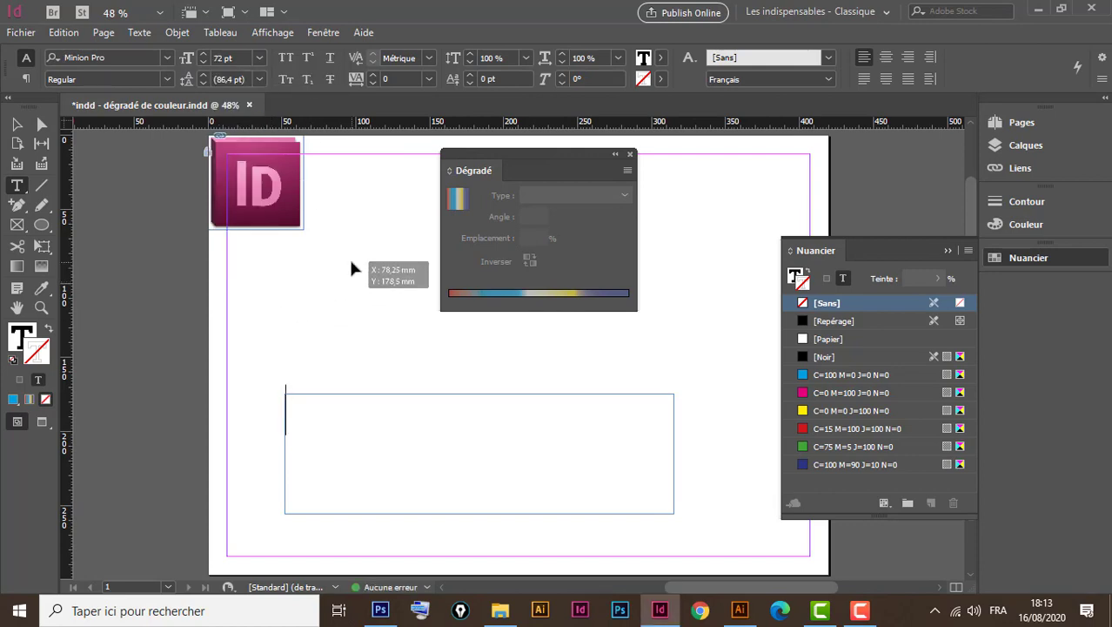
{"action": "type", "text": "TEXT"}
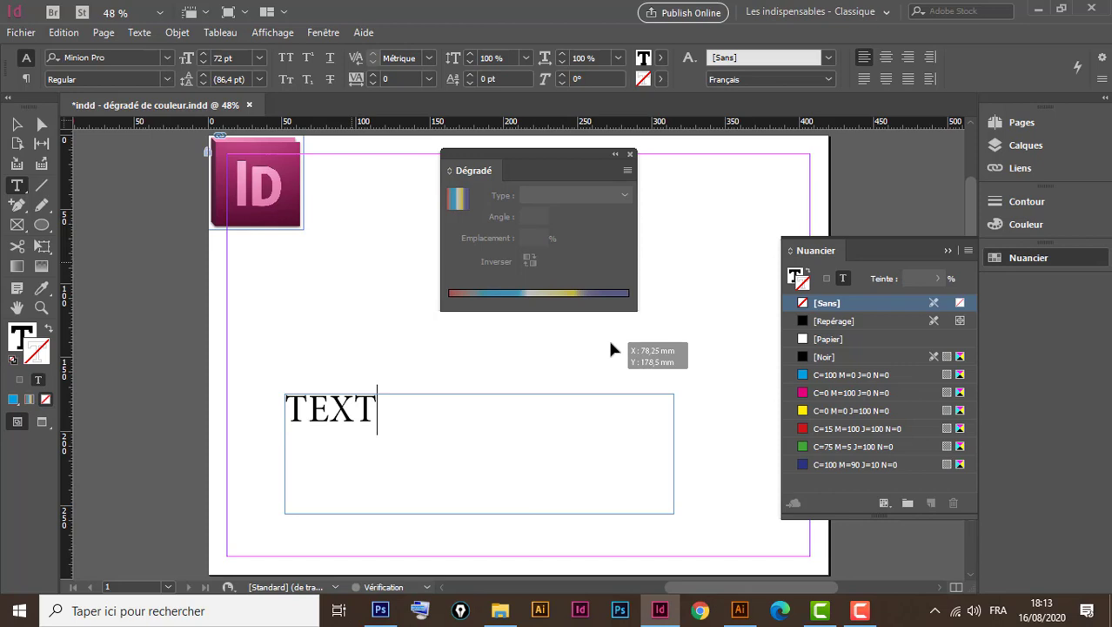
{"action": "type", "text": "EE"}
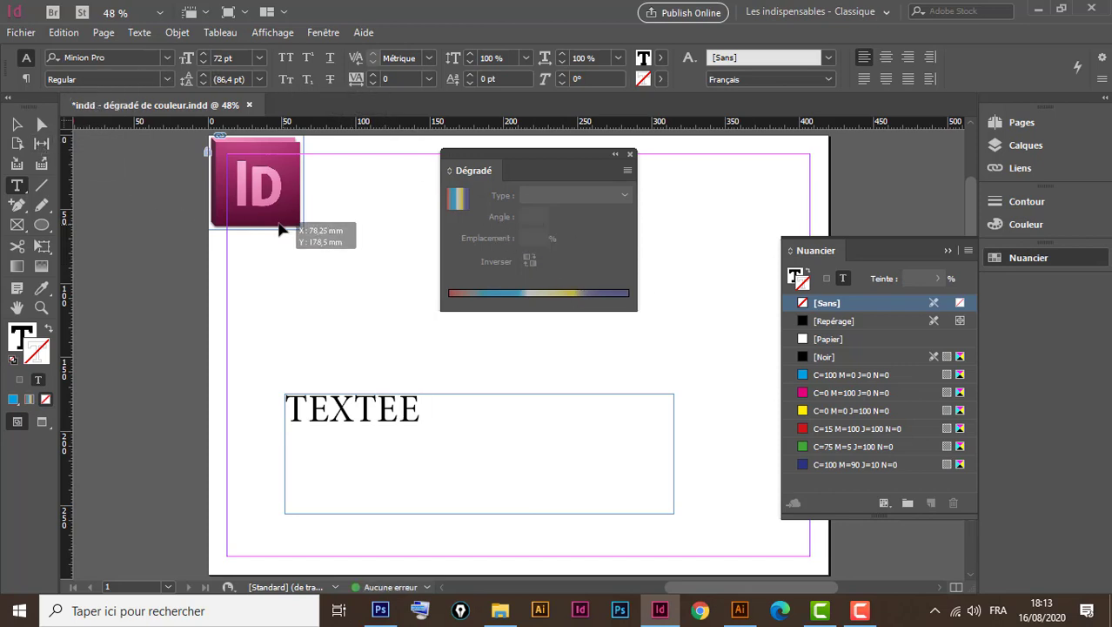
{"action": "key", "text": "BackSpace"}
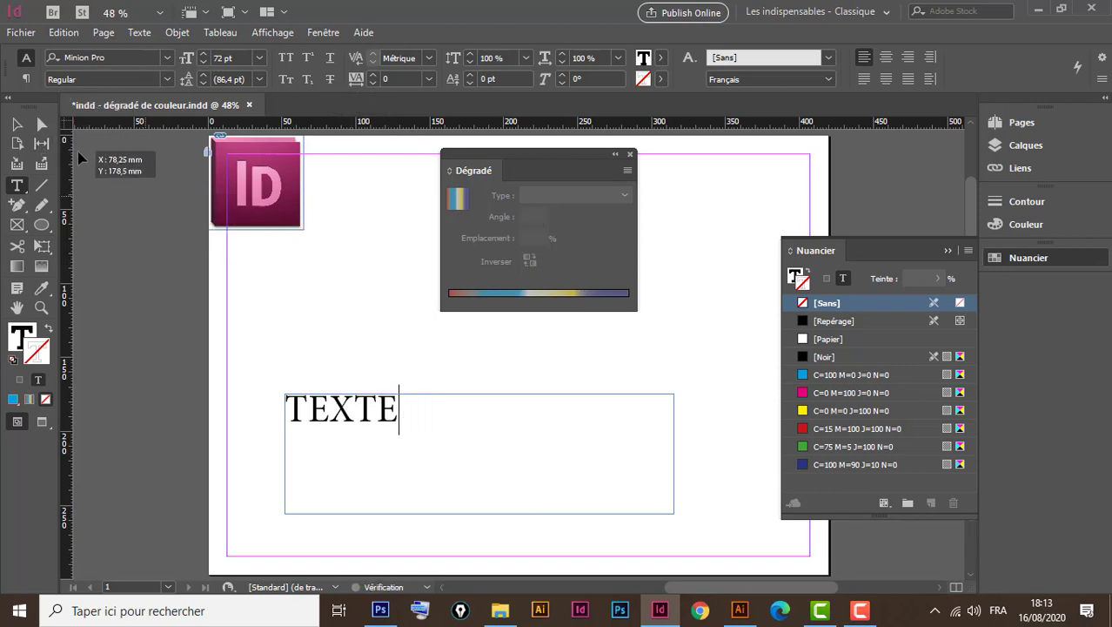
Set the font size of the word TEXTE to 150 pt
{"action": "left_click", "coordinate": [18, 126]}
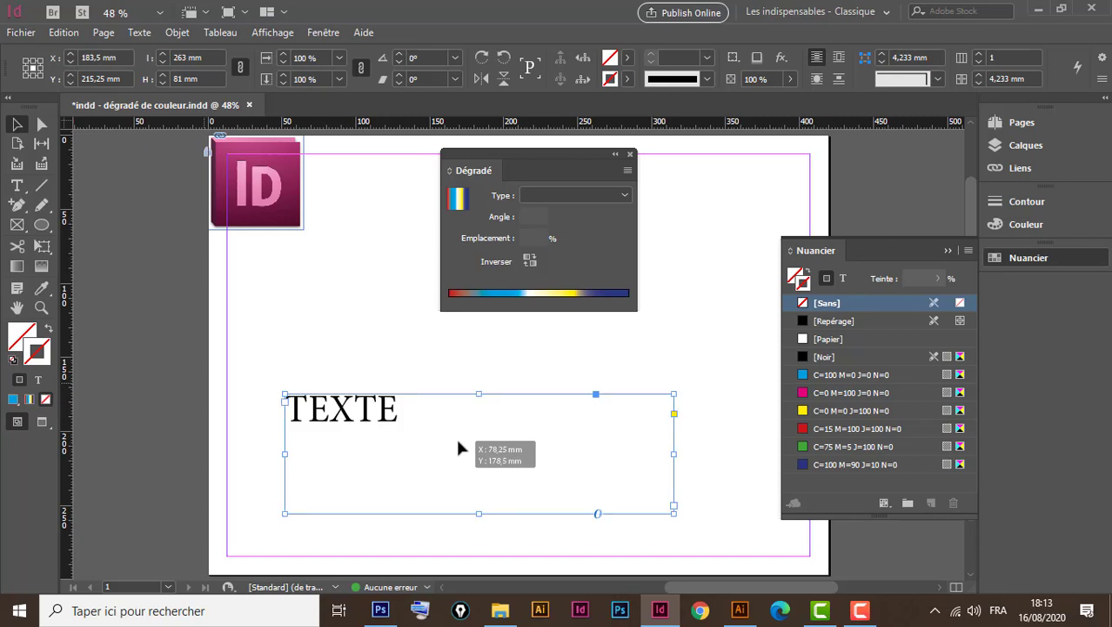
{"action": "double_click", "coordinate": [372, 416]}
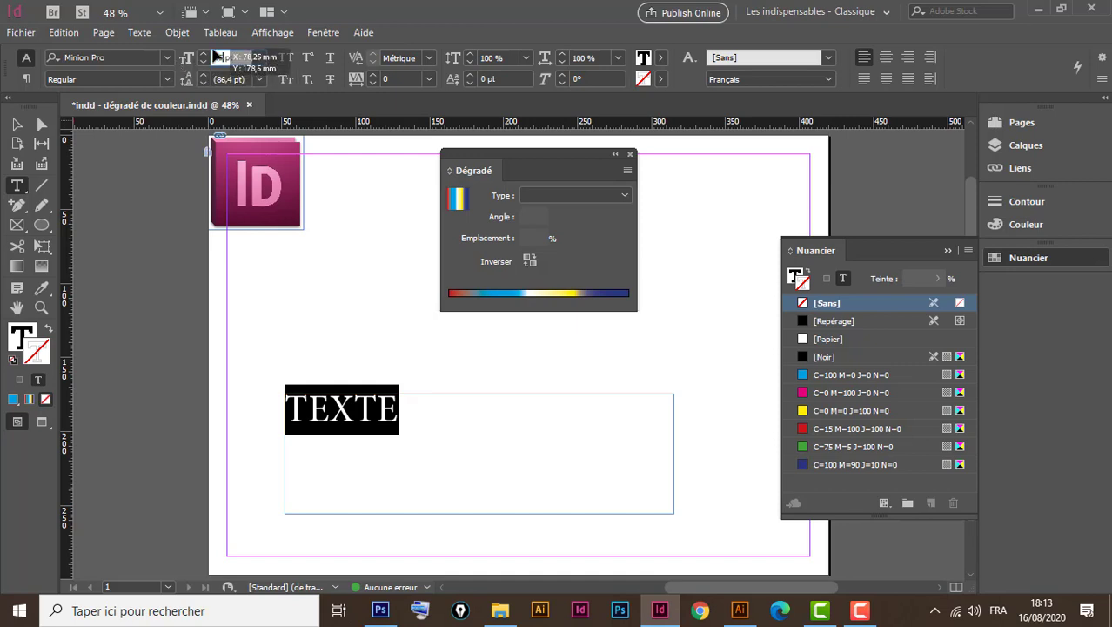
{"action": "key", "text": "Return"}
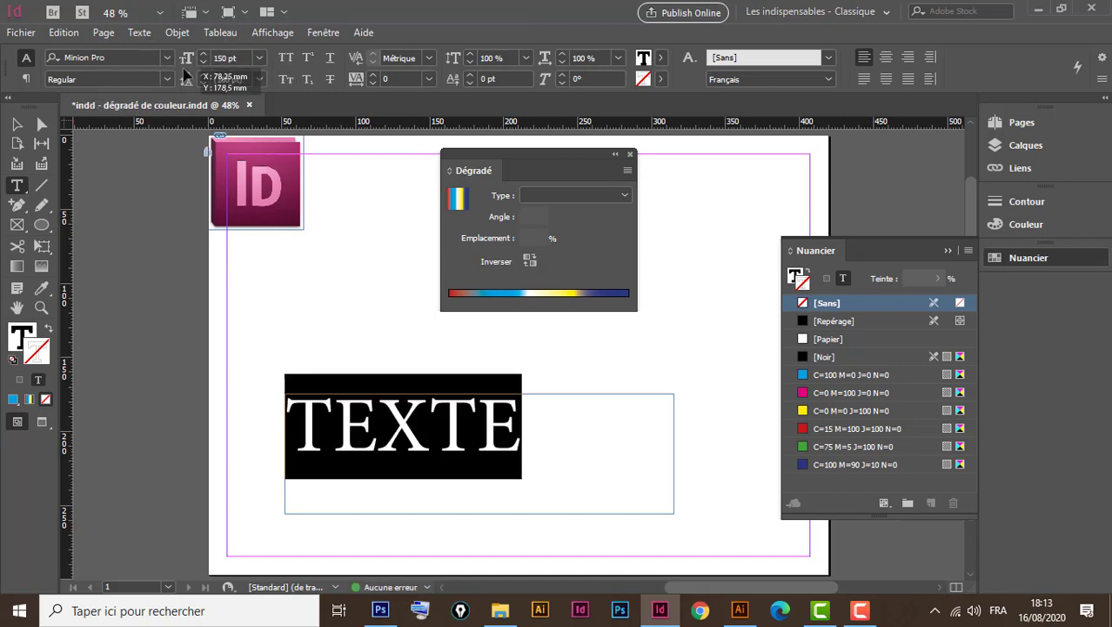
Set the word TEXTE in the Arial font with the Bold Italic style
{"action": "left_click", "coordinate": [168, 79]}
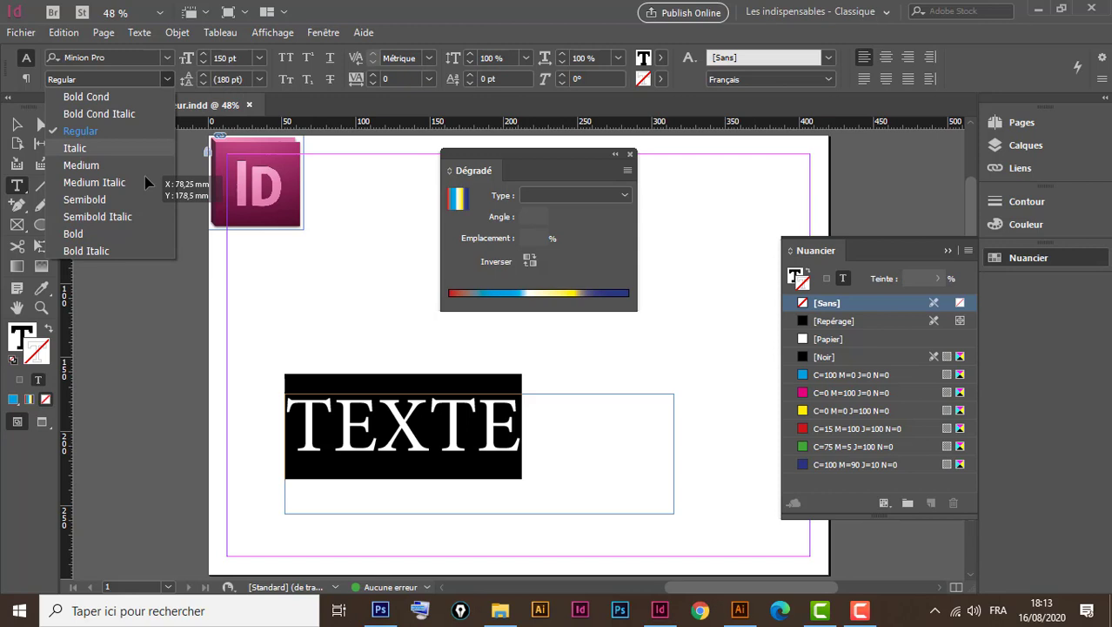
{"action": "left_click", "coordinate": [122, 246]}
{"action": "left_click", "coordinate": [168, 59]}
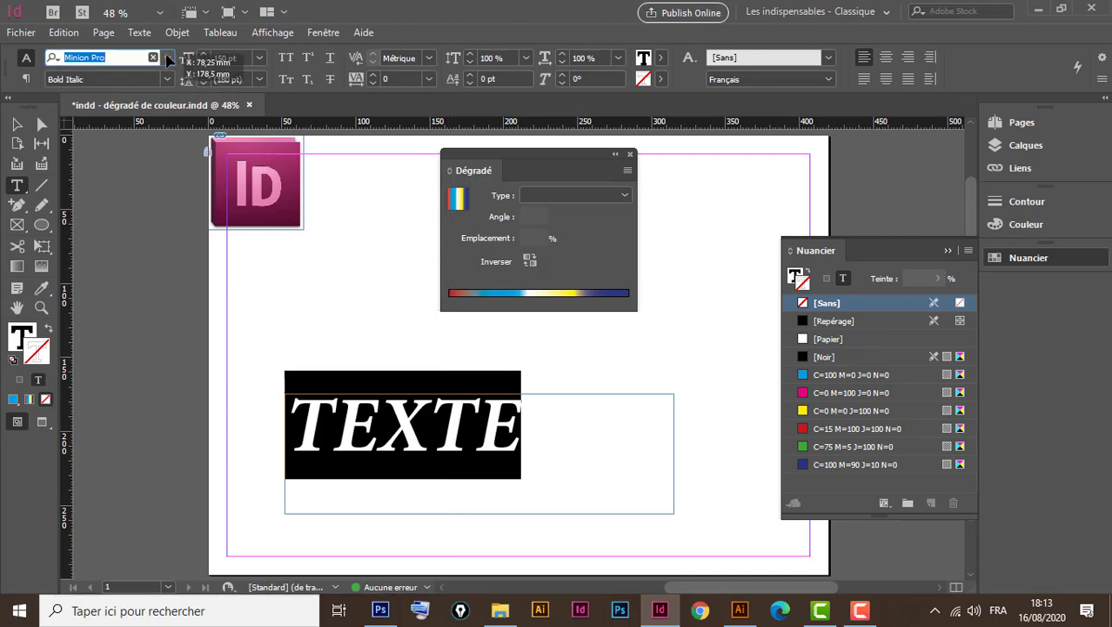
{"action": "left_click", "coordinate": [168, 59]}
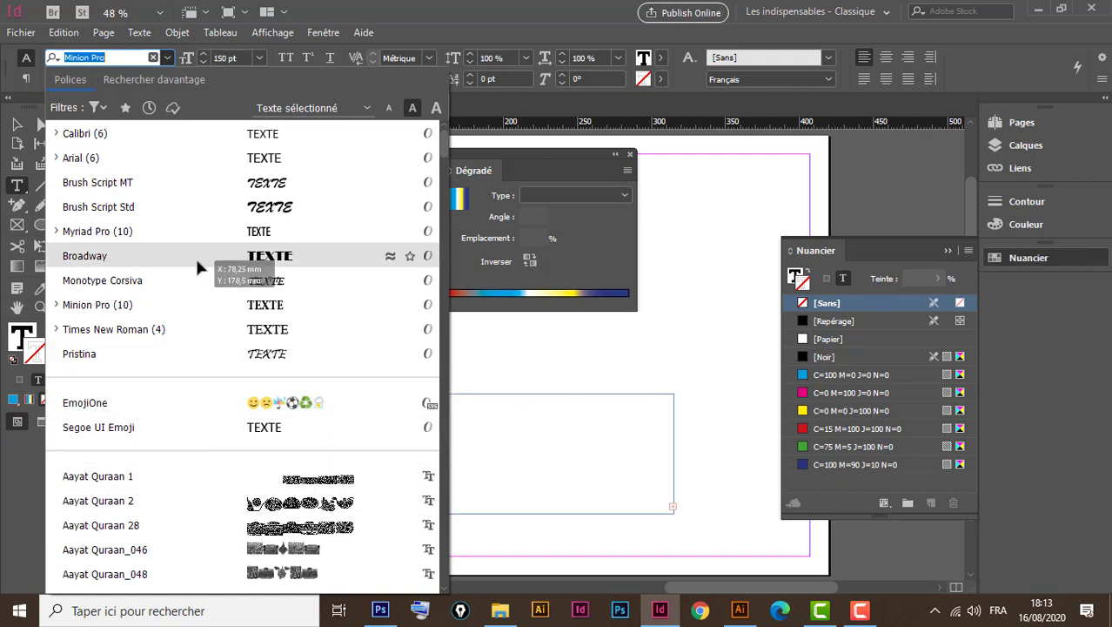
{"action": "left_click", "coordinate": [104, 157]}
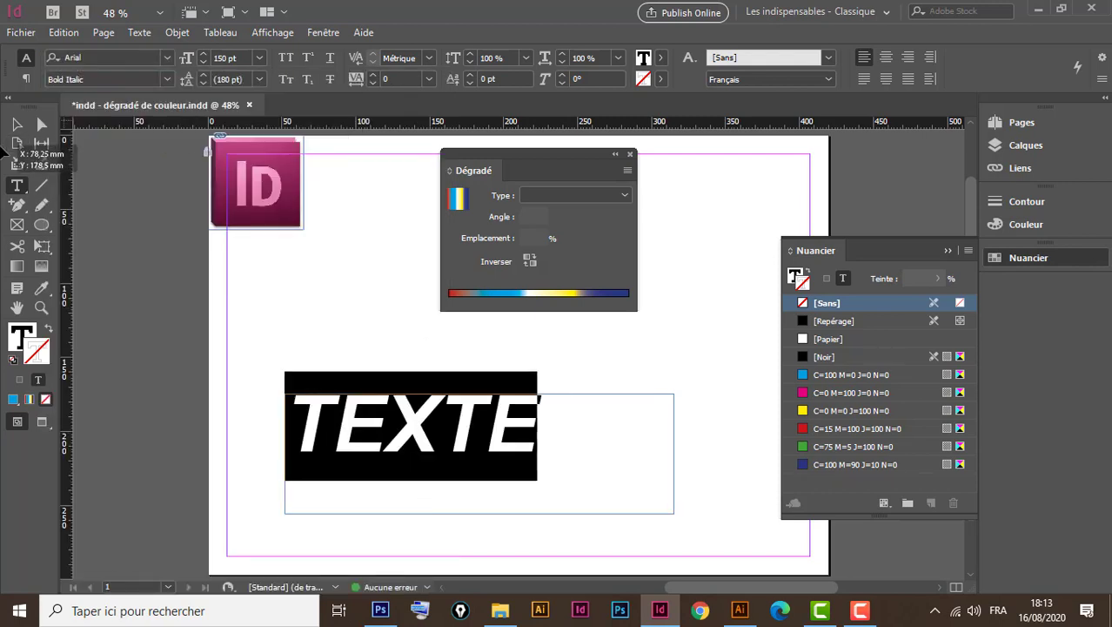
Fit the text frame tightly around the word TEXTE and move it up and to the left on the page
{"action": "left_click", "coordinate": [16, 124]}
{"action": "left_click", "coordinate": [528, 495]}
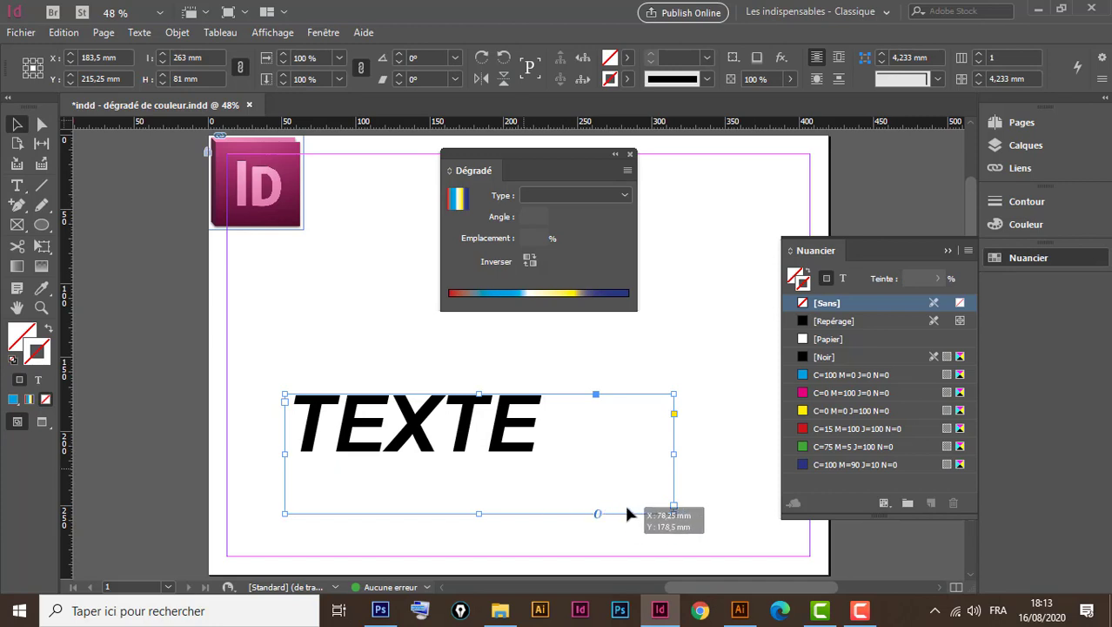
{"action": "double_click", "coordinate": [674, 507]}
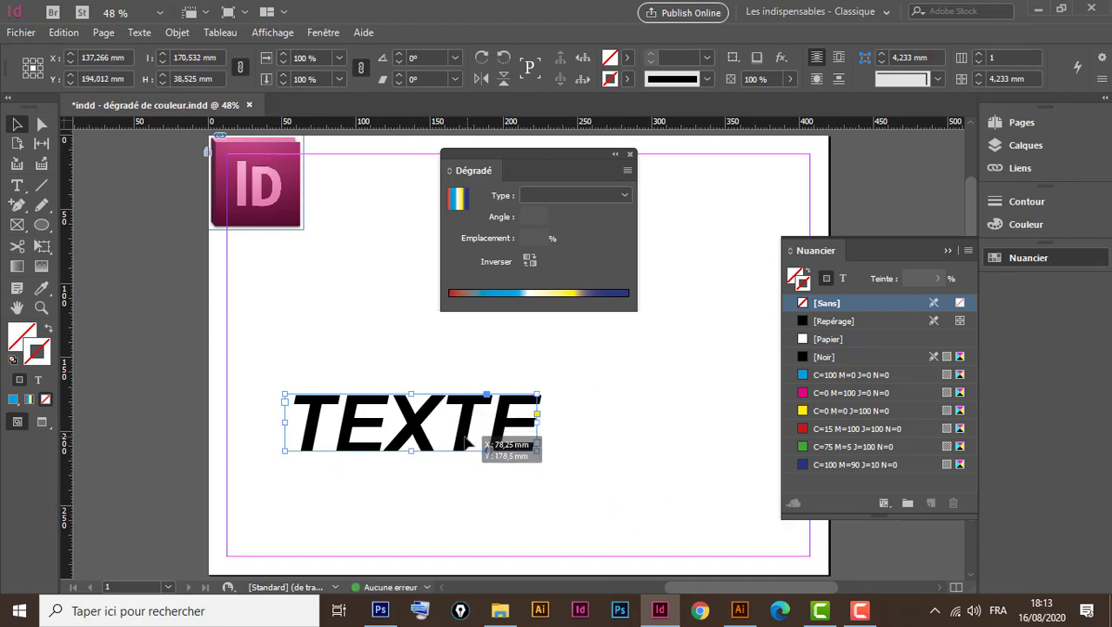
{"action": "left_click_drag", "start_coordinate": [464, 438], "coordinate": [431, 388]}
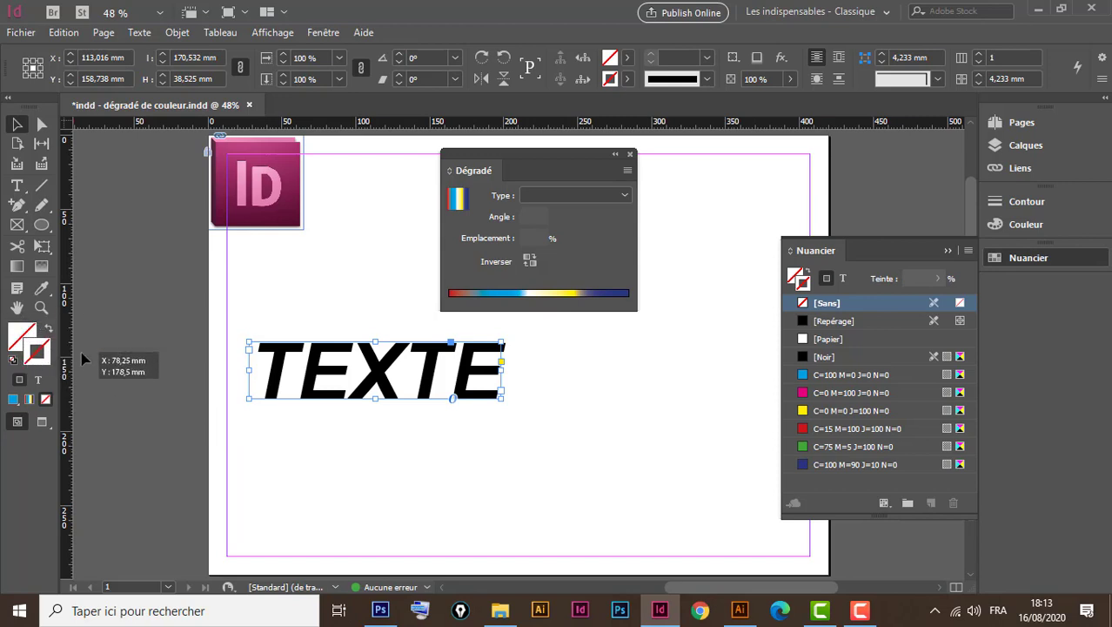
Enlarge the text frame to about 205.5 by 59.3 mm, try a linear gradient as the frame's fill and remove that fill
{"action": "left_click", "coordinate": [19, 334]}
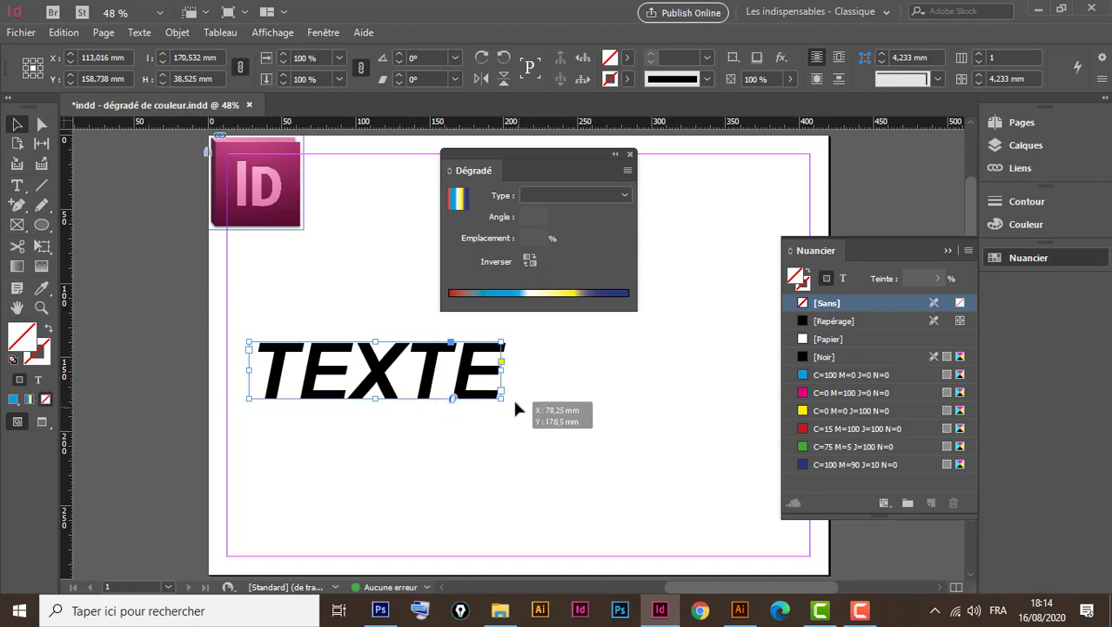
{"action": "left_click_drag", "start_coordinate": [501, 400], "coordinate": [554, 429]}
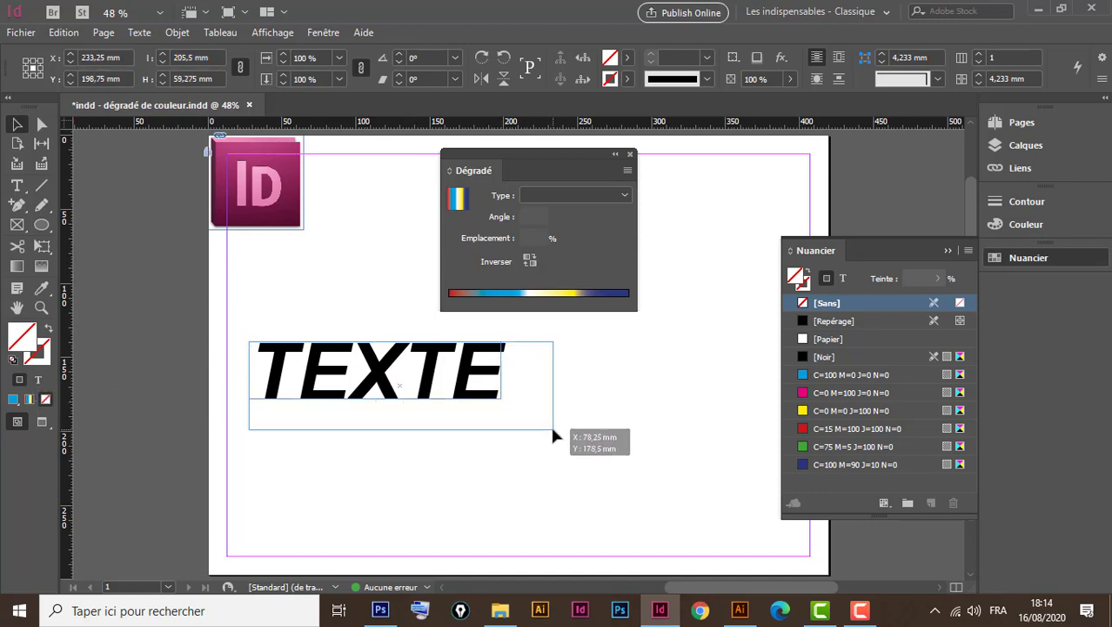
{"action": "left_click", "coordinate": [547, 298]}
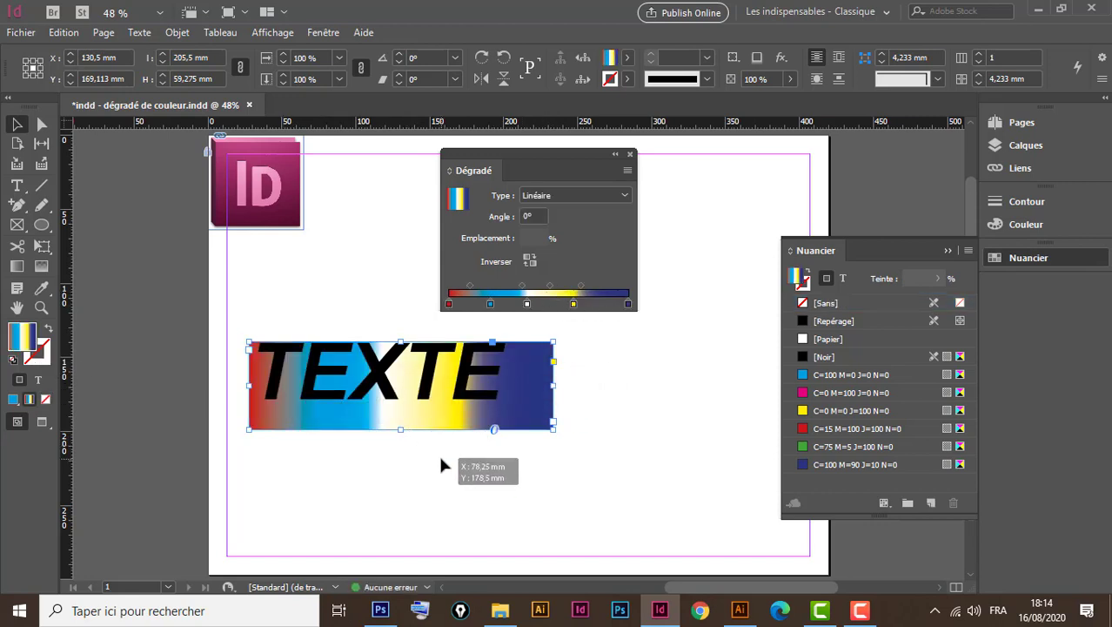
{"action": "key", "text": "slash"}
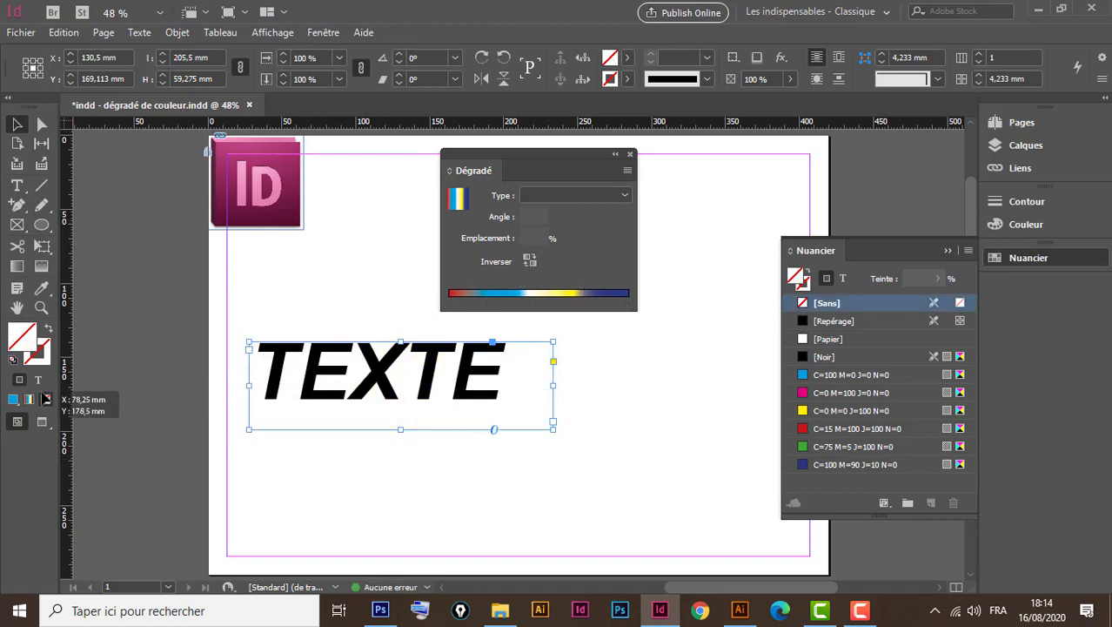
Apply the multicolour linear gradient to the fill of the letters instead of the frame
{"action": "left_click", "coordinate": [39, 382]}
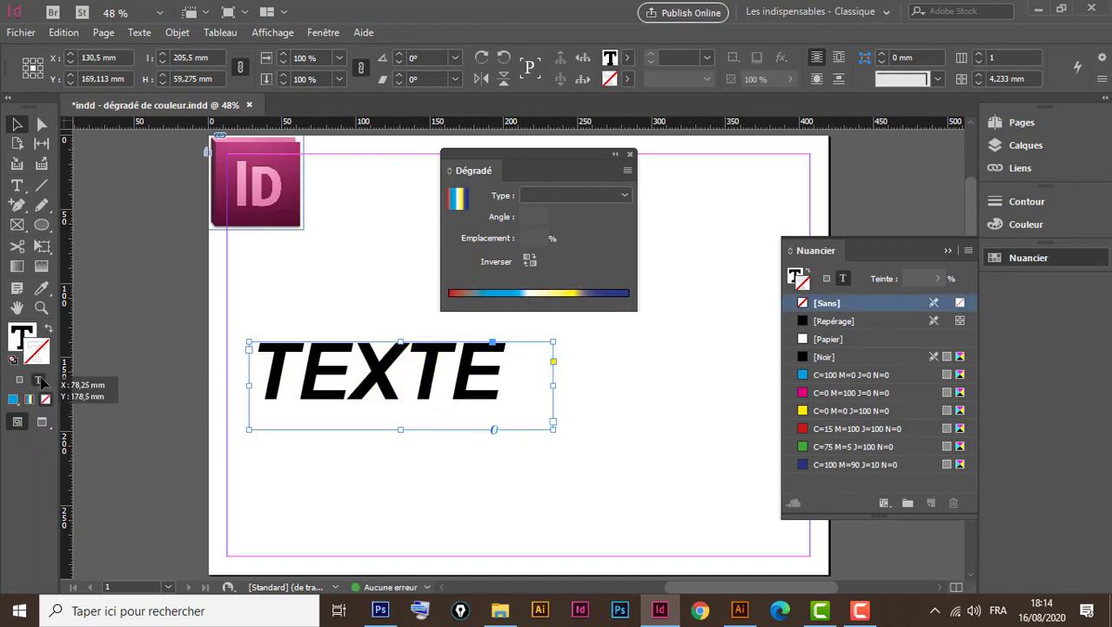
{"action": "left_click", "coordinate": [21, 334]}
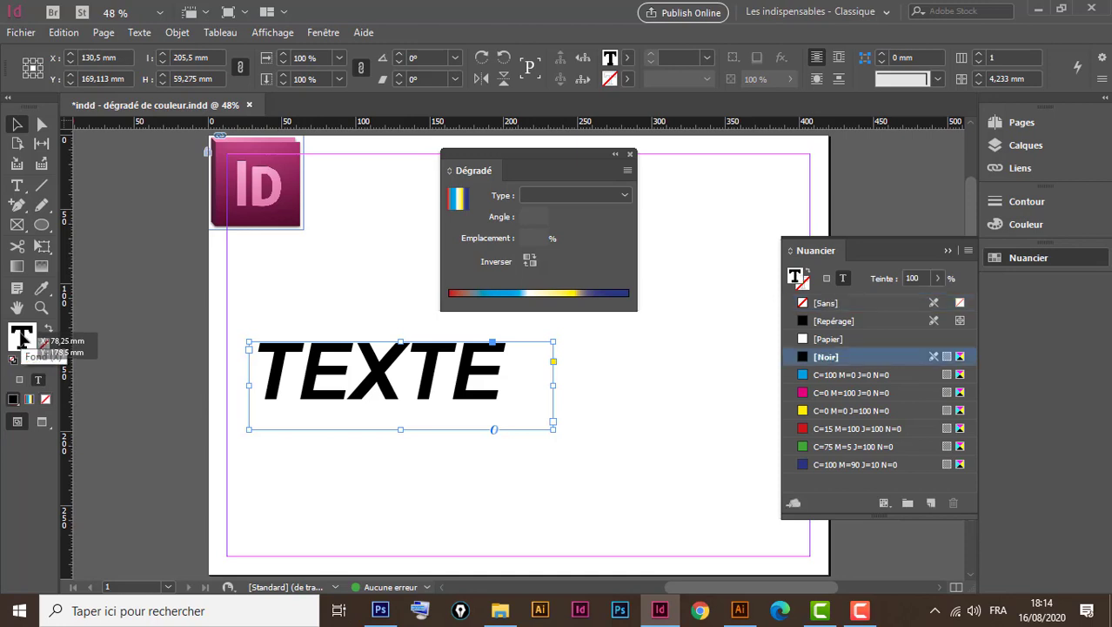
{"action": "left_click", "coordinate": [562, 294]}
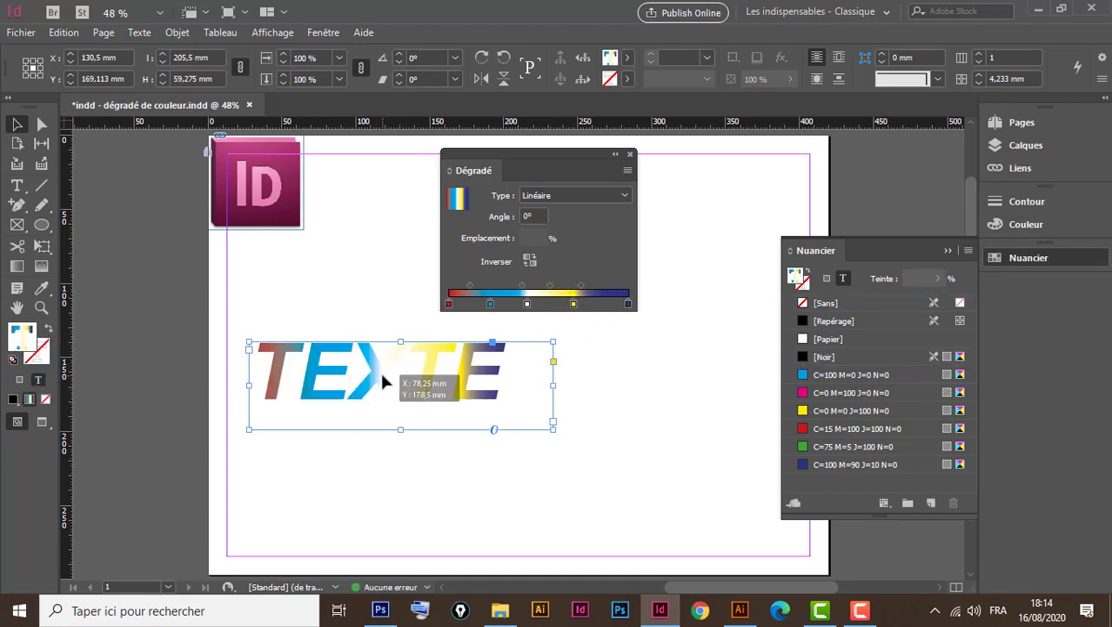
Redraw the text gradient vertically at -90°, remove its white stop and place the yellow stop at 67.727%
{"action": "left_click", "coordinate": [20, 268]}
{"action": "left_click_drag", "start_coordinate": [374, 339], "coordinate": [382, 402]}
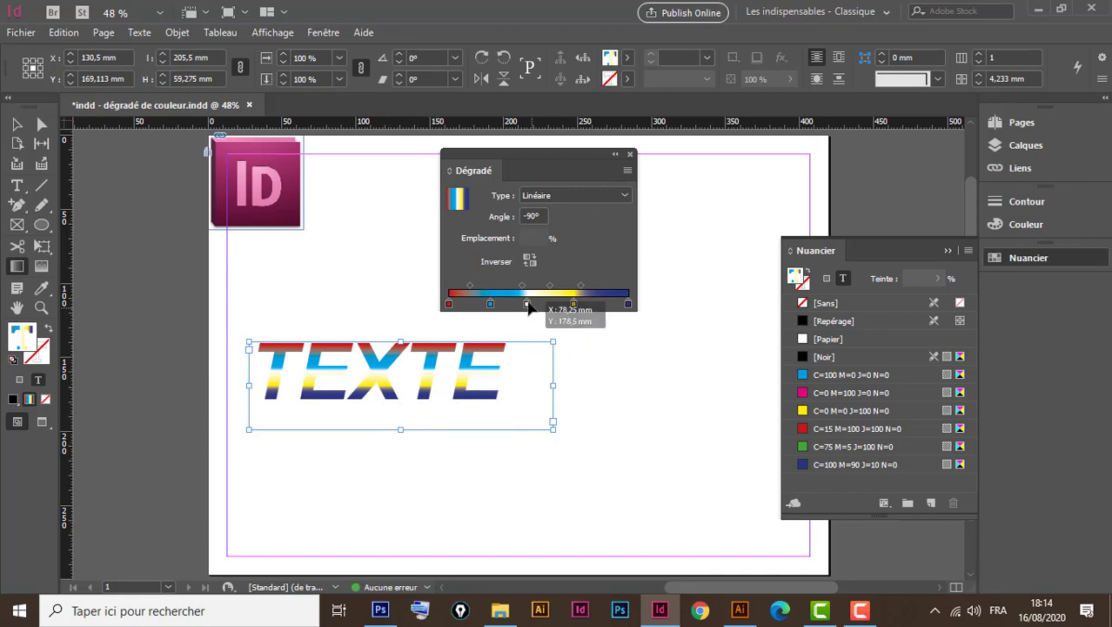
{"action": "left_click_drag", "start_coordinate": [527, 304], "coordinate": [390, 403]}
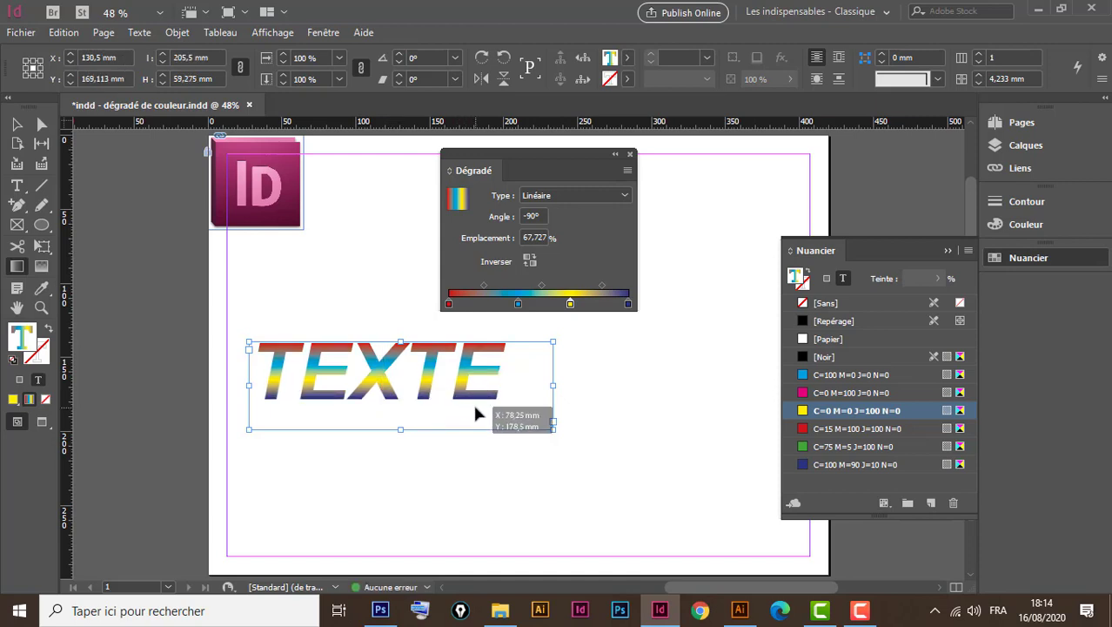
Give the letters of TEXTE a cyan stroke using the swatch C=100 M=0 J=0 N=0
{"action": "left_click", "coordinate": [17, 124]}
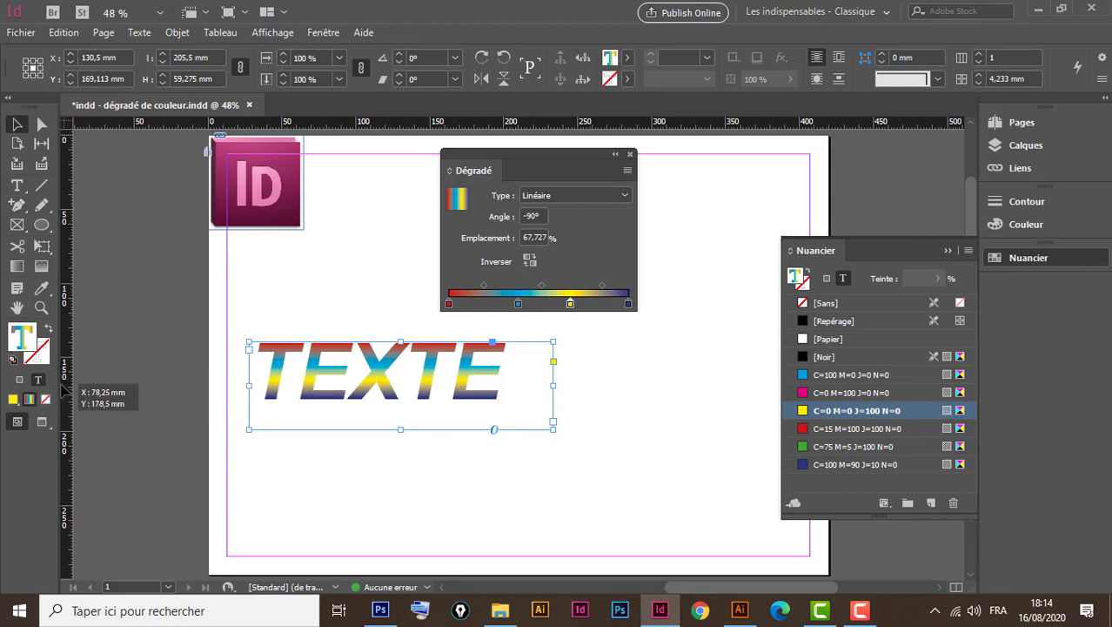
{"action": "left_click", "coordinate": [46, 357]}
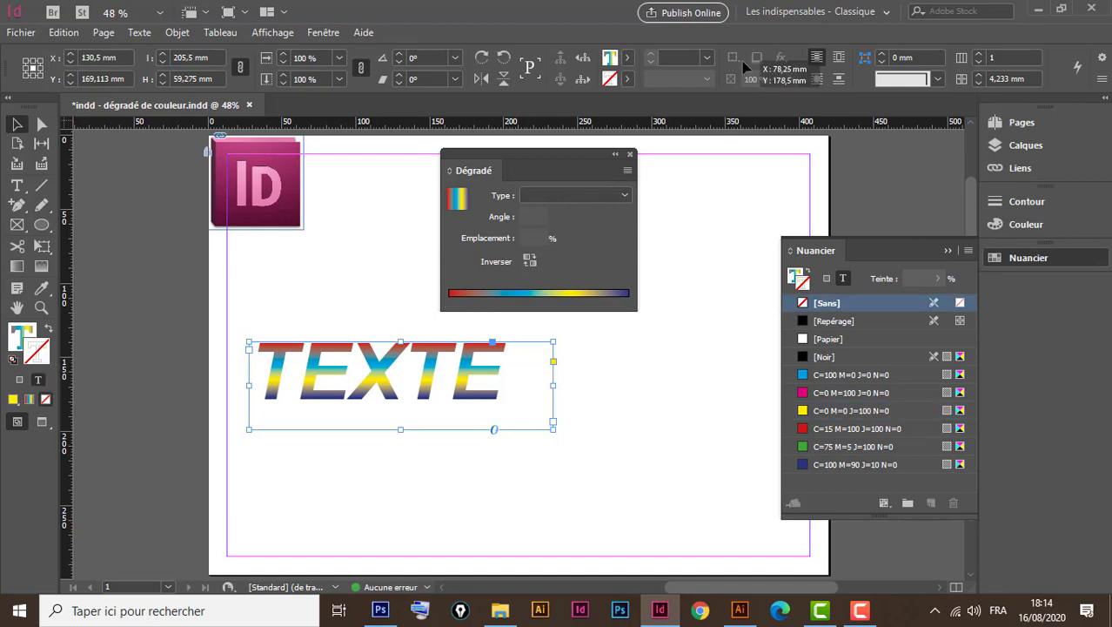
{"action": "left_click", "coordinate": [629, 80]}
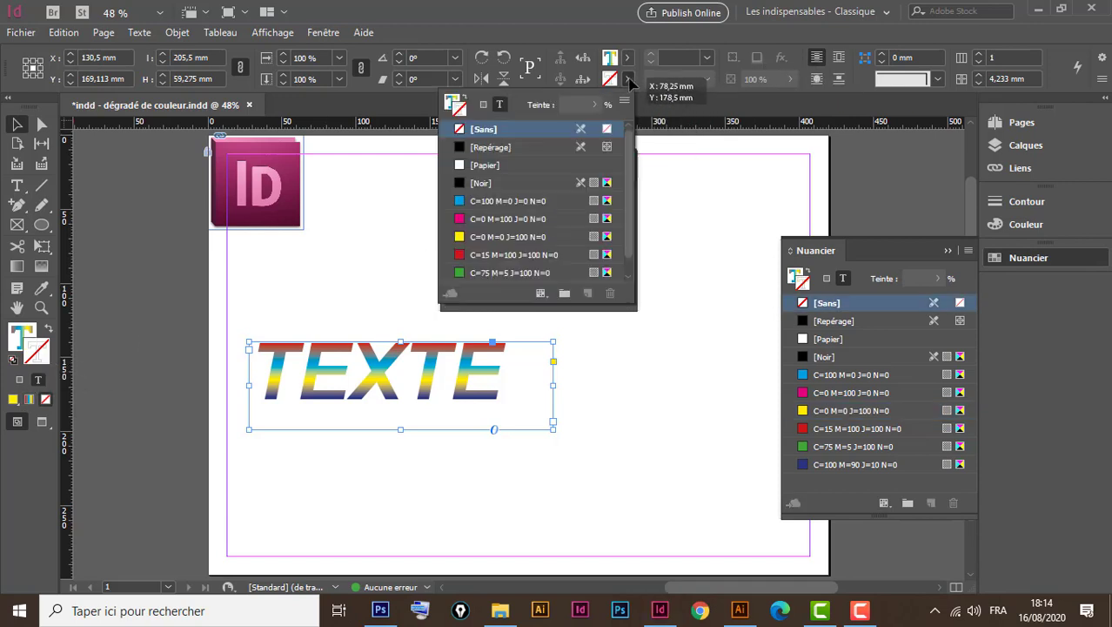
{"action": "left_click", "coordinate": [517, 202]}
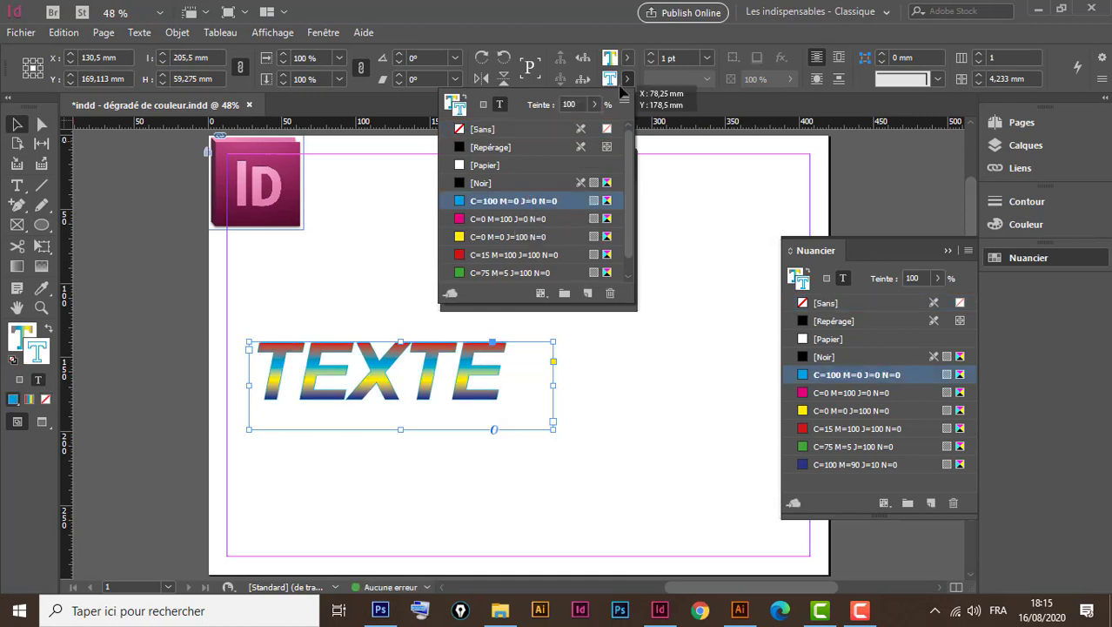
Try a 40 pt stroke weight on the letters and settle on 10 pt
{"action": "left_click", "coordinate": [708, 58]}
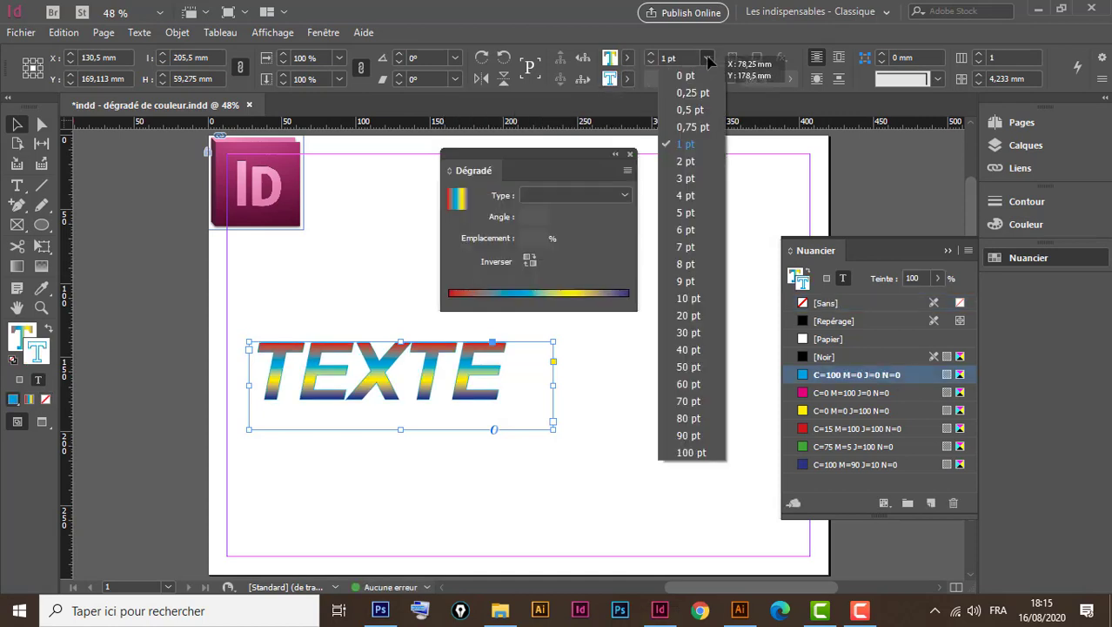
{"action": "left_click", "coordinate": [689, 352]}
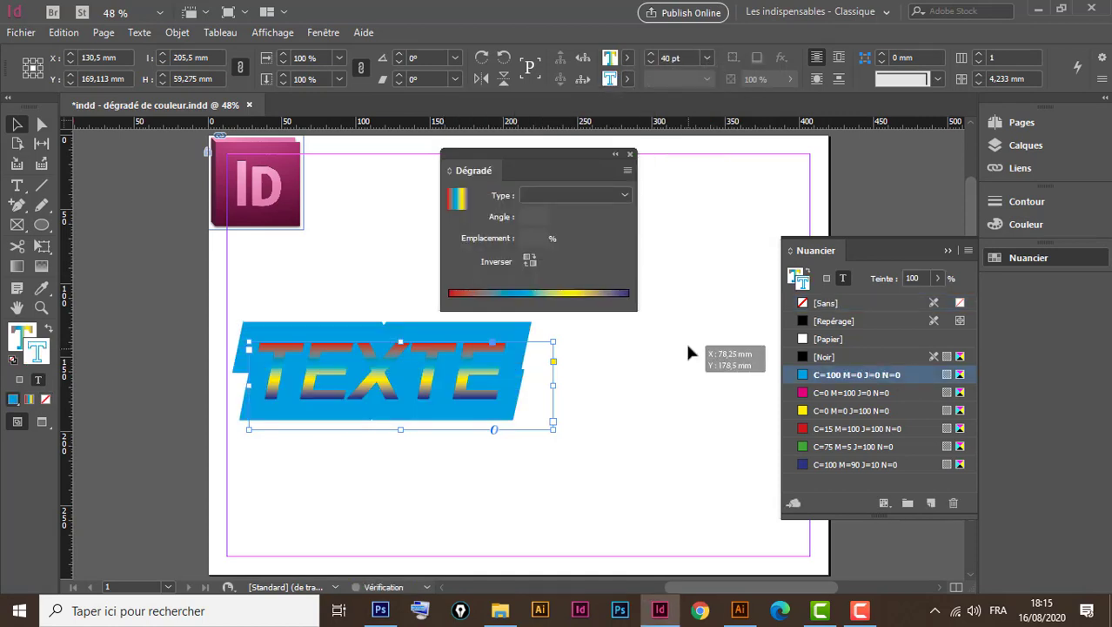
{"action": "left_click", "coordinate": [708, 58]}
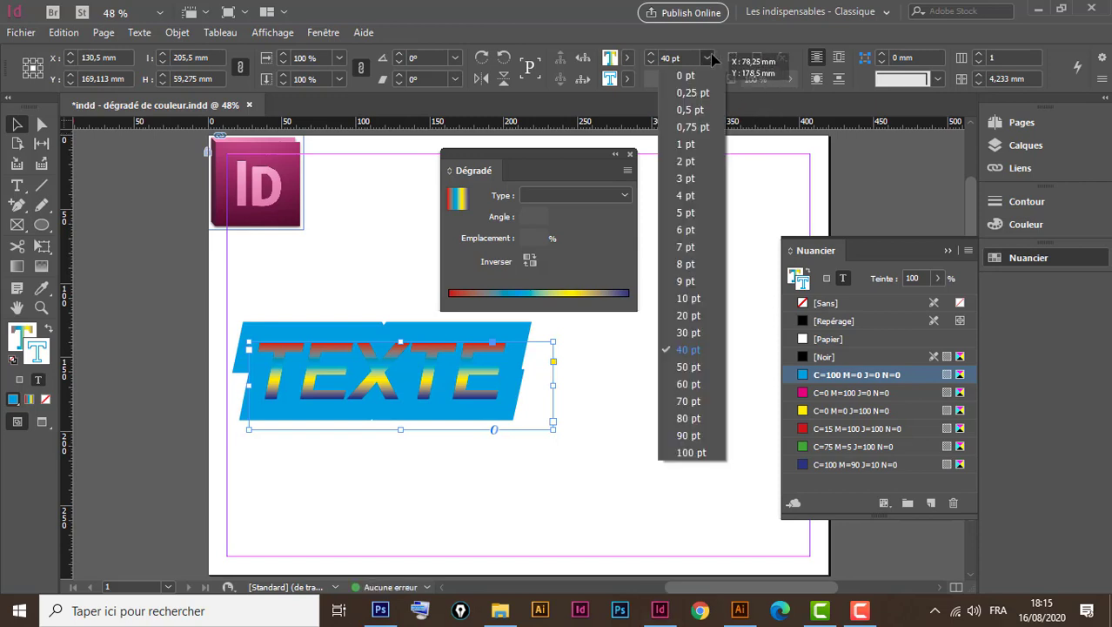
{"action": "left_click", "coordinate": [694, 298]}
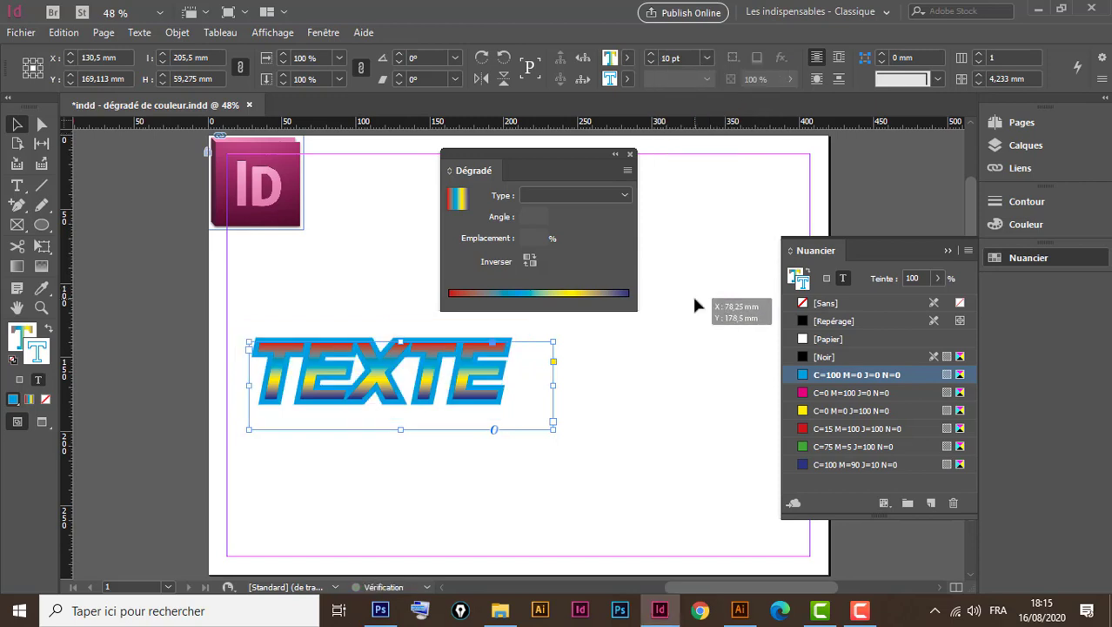
Apply a linear gradient to the text stroke without the yellow stop, with blue at 54.091% and green C=75 M=5 J=100 N=0 at 100%
{"action": "left_click", "coordinate": [553, 296]}
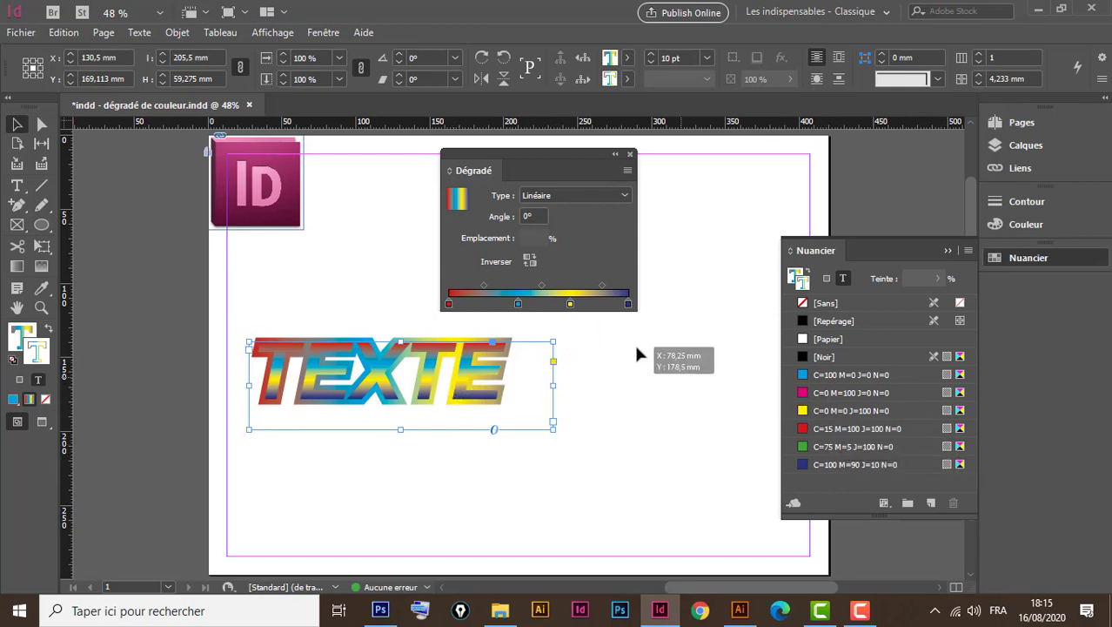
{"action": "left_click_drag", "start_coordinate": [570, 305], "coordinate": [620, 370]}
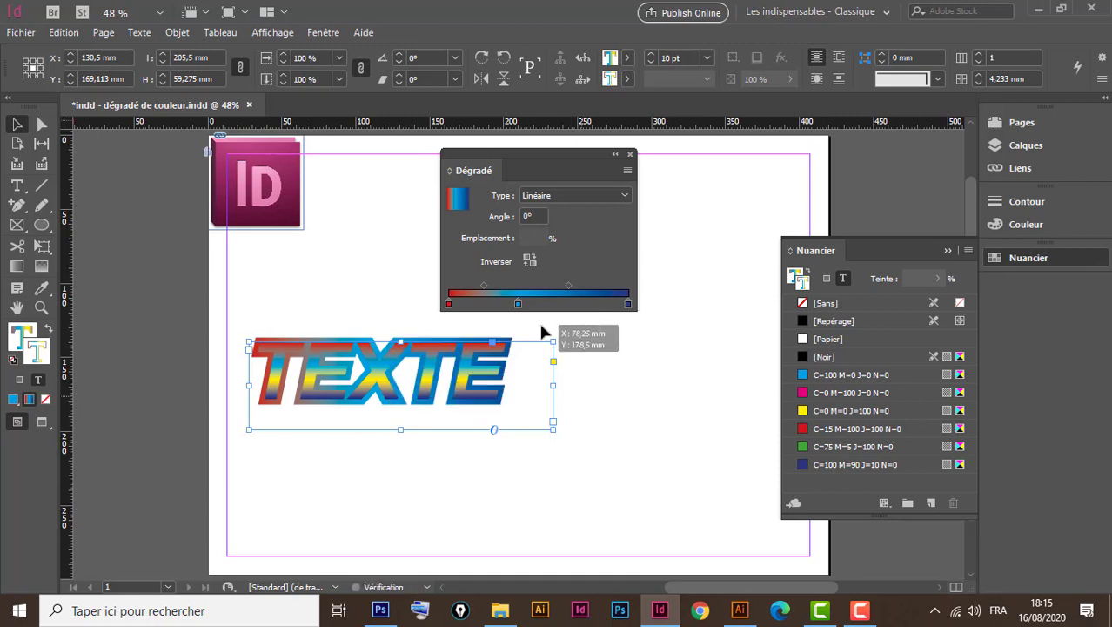
{"action": "left_click_drag", "start_coordinate": [518, 305], "coordinate": [546, 304]}
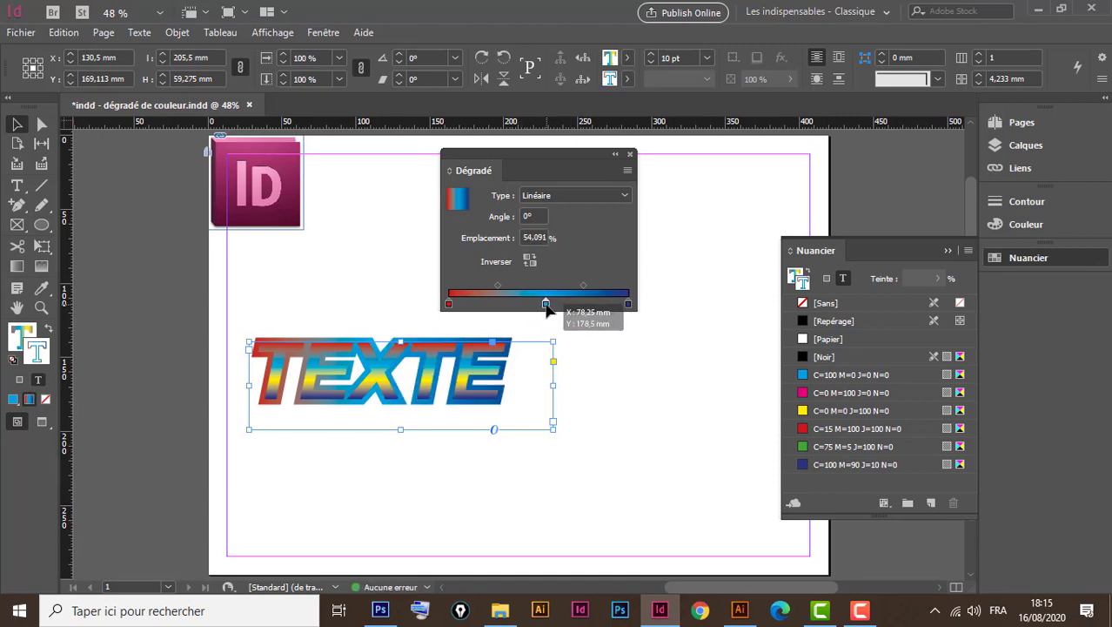
{"action": "left_click", "coordinate": [853, 447]}
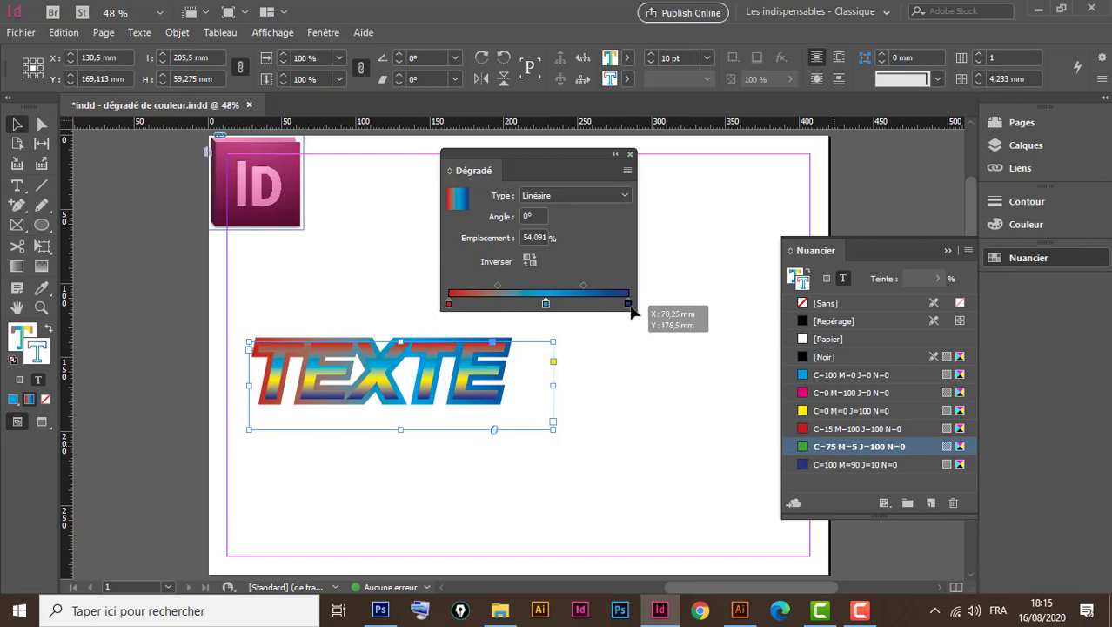
{"action": "left_click_drag", "start_coordinate": [631, 305], "coordinate": [630, 304]}
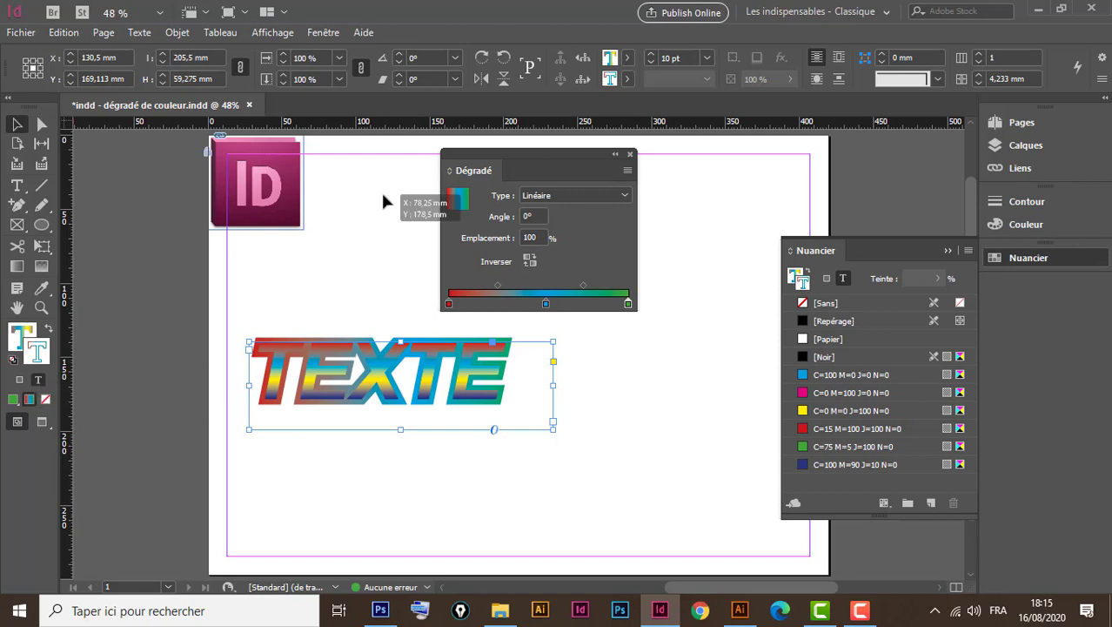
Compare the fill swatch settings for the frame container with those for the text
{"action": "left_click", "coordinate": [627, 59]}
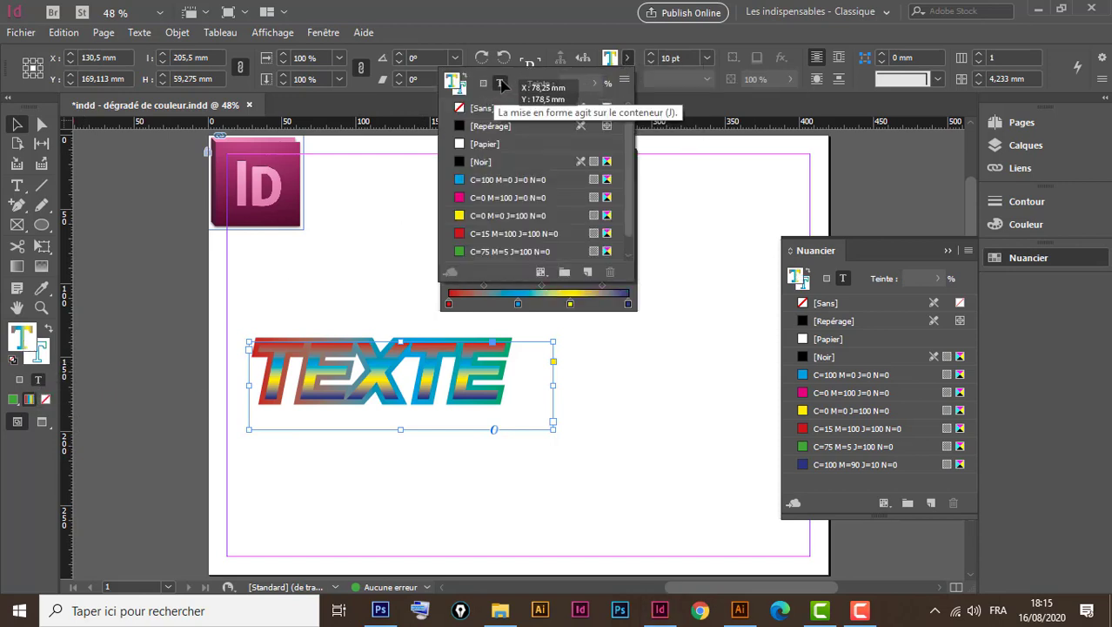
{"action": "left_click", "coordinate": [484, 83]}
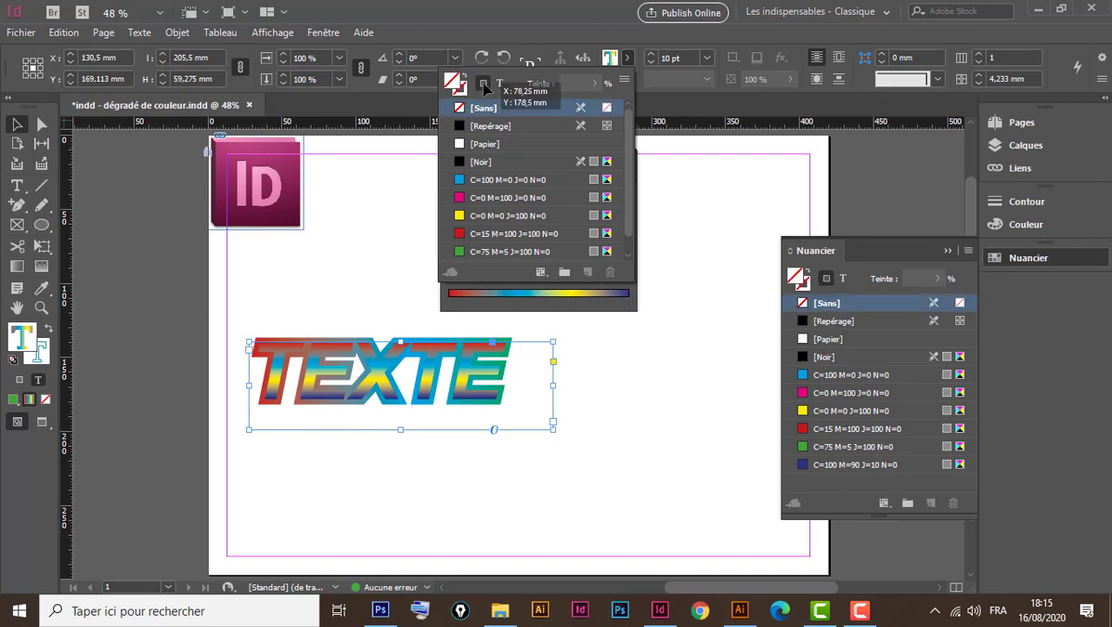
{"action": "left_click", "coordinate": [501, 83]}
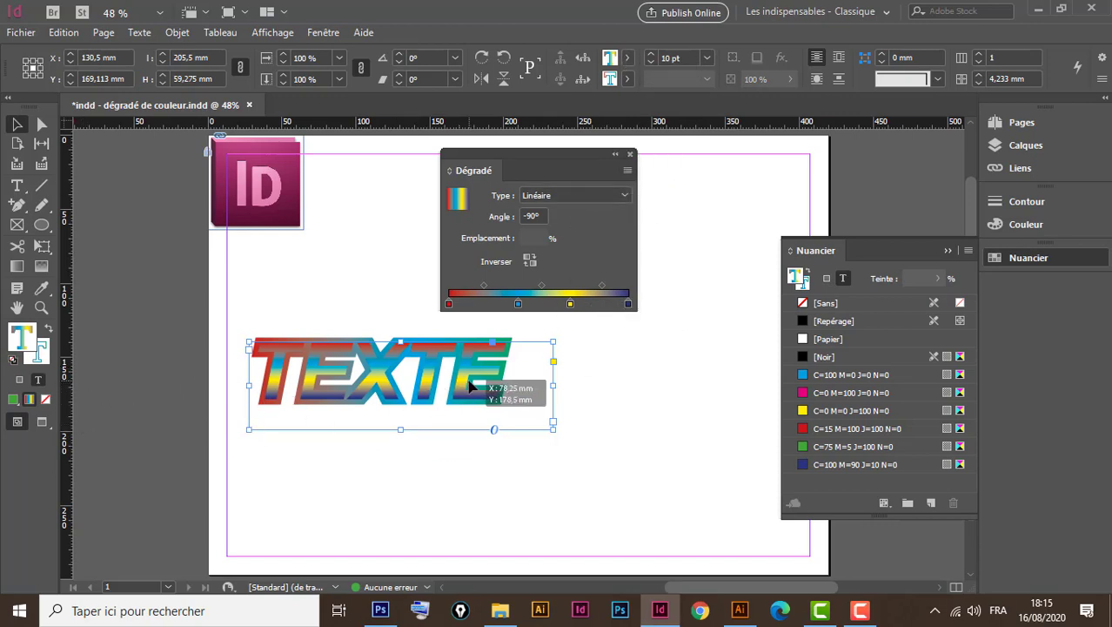
Enlarge the text frame to about 264.8 by 97.5 mm and fill the frame with the multicolour linear gradient
{"action": "left_click_drag", "start_coordinate": [552, 428], "coordinate": [618, 477]}
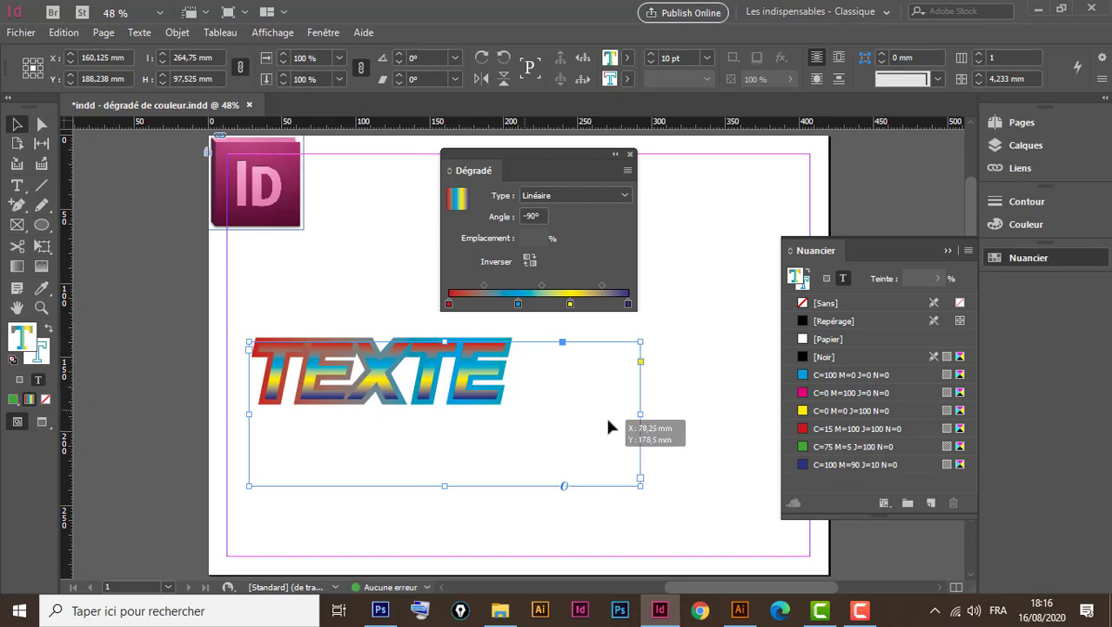
{"action": "left_click", "coordinate": [20, 381]}
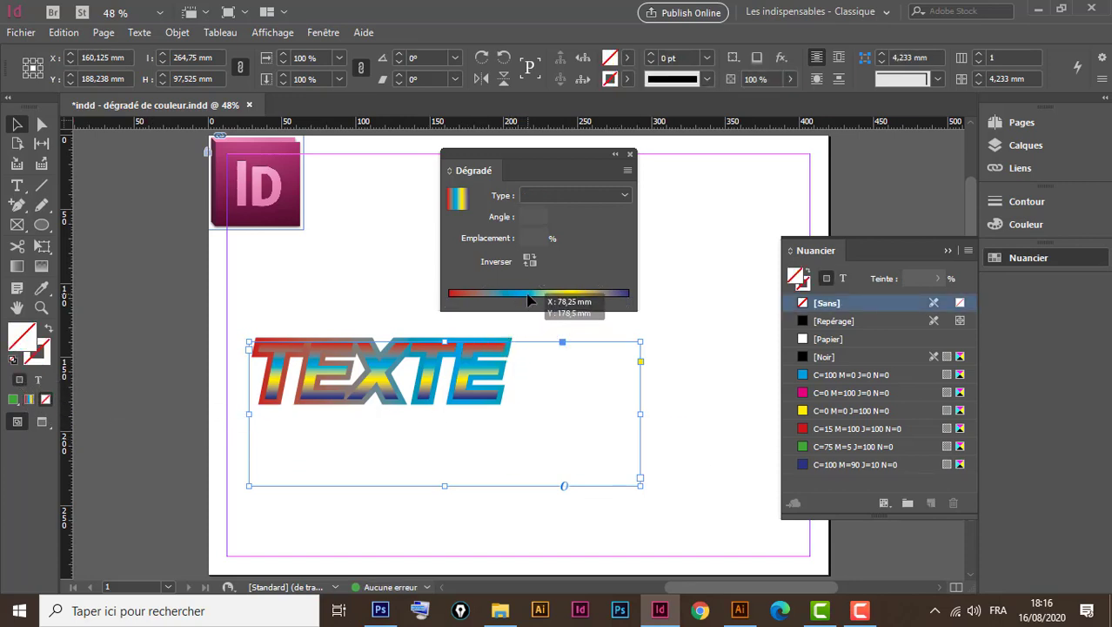
{"action": "left_click", "coordinate": [519, 294]}
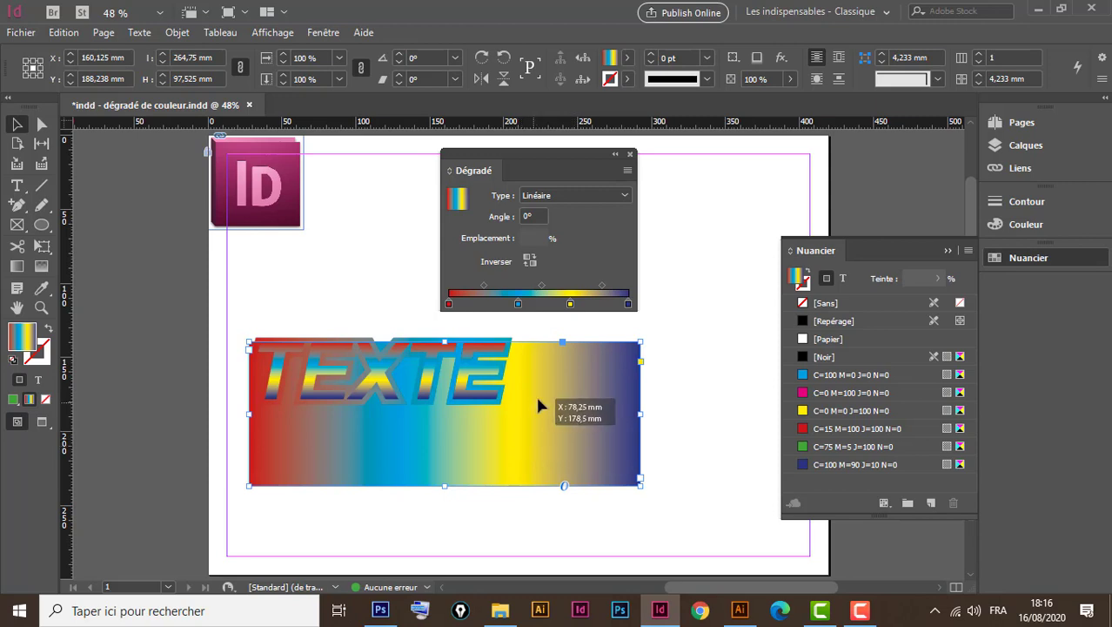
Apply the linear gradient to the frame's stroke at a weight of 20 pt and shift the frame slightly to the right
{"action": "left_click", "coordinate": [39, 355]}
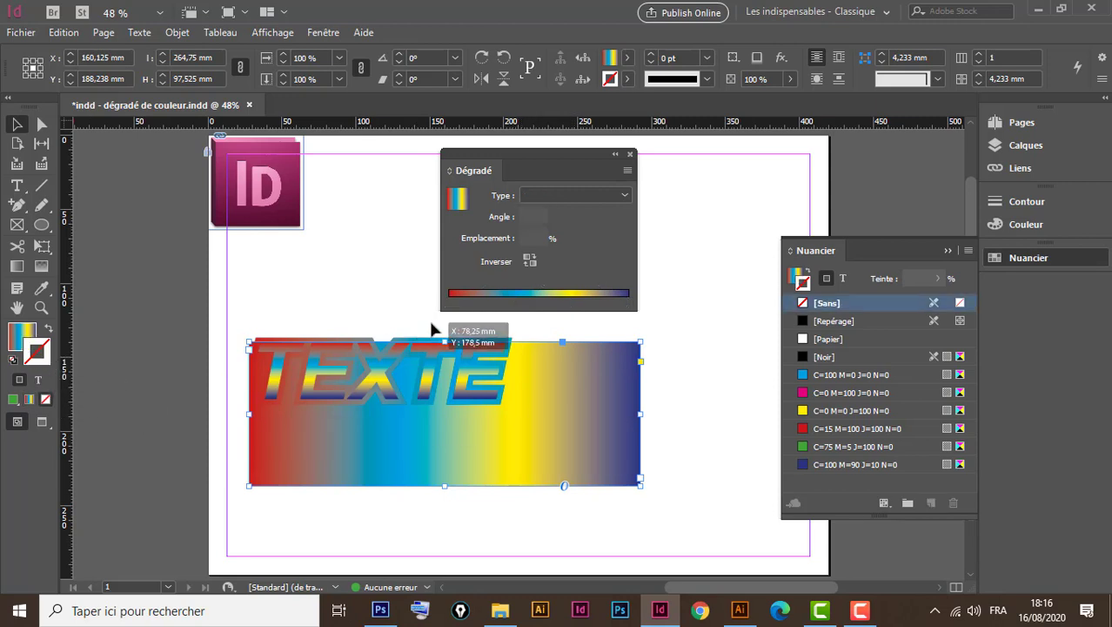
{"action": "left_click", "coordinate": [528, 295]}
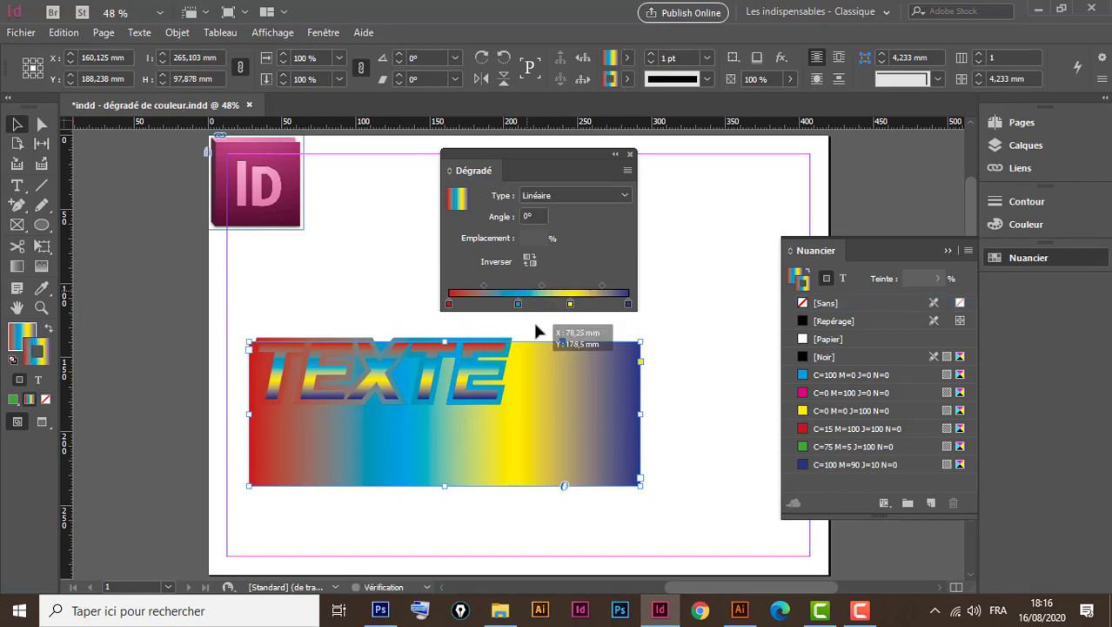
{"action": "left_click", "coordinate": [706, 58]}
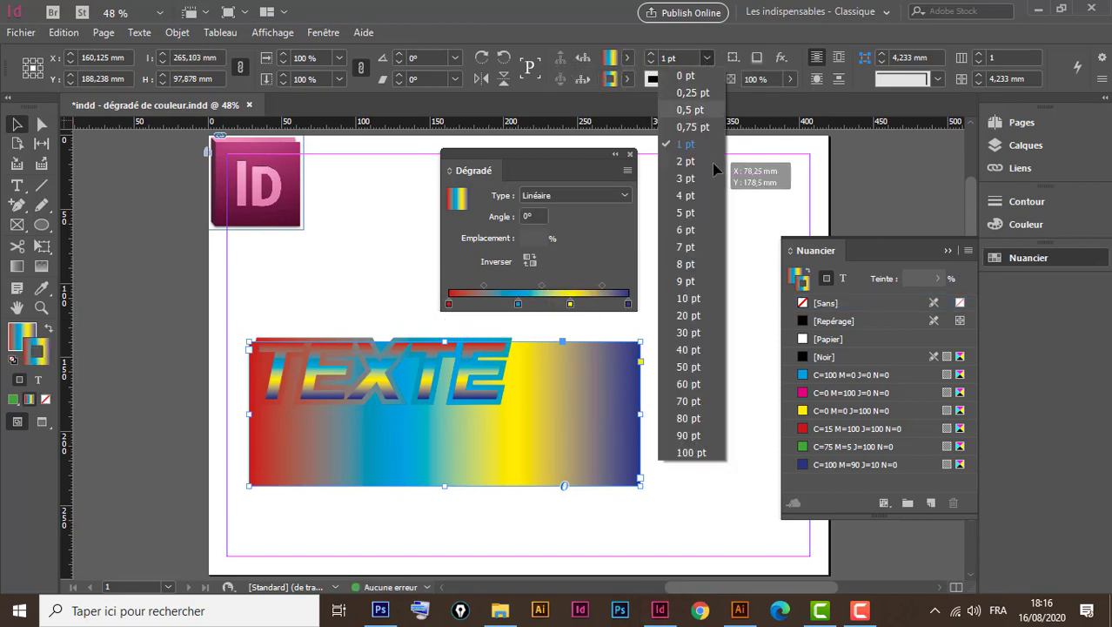
{"action": "left_click", "coordinate": [688, 315]}
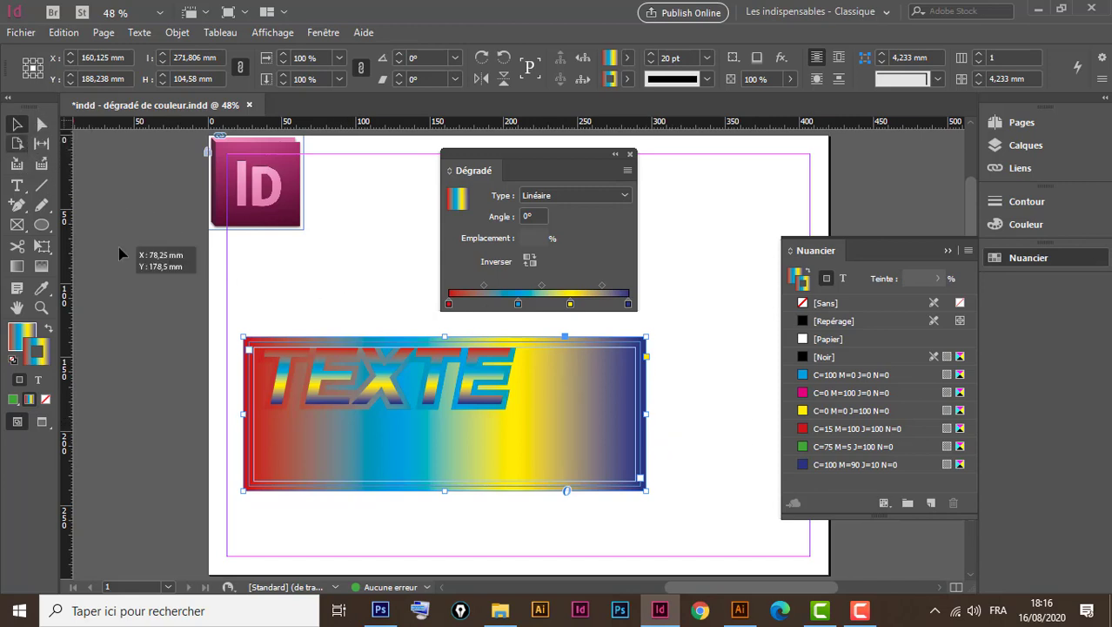
{"action": "left_click_drag", "start_coordinate": [530, 395], "coordinate": [478, 387]}
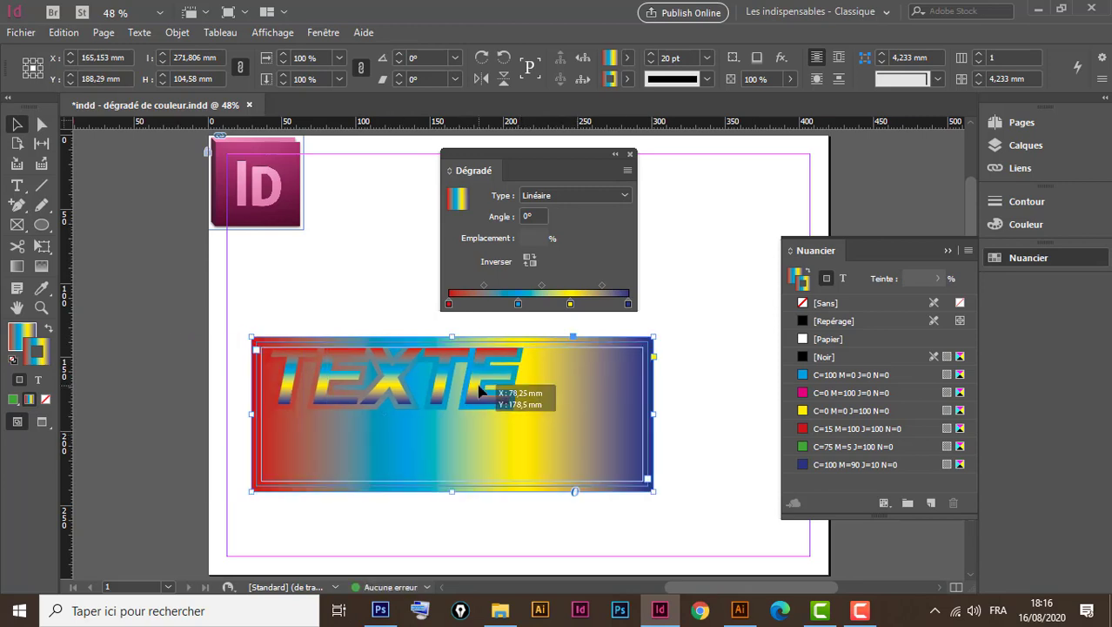